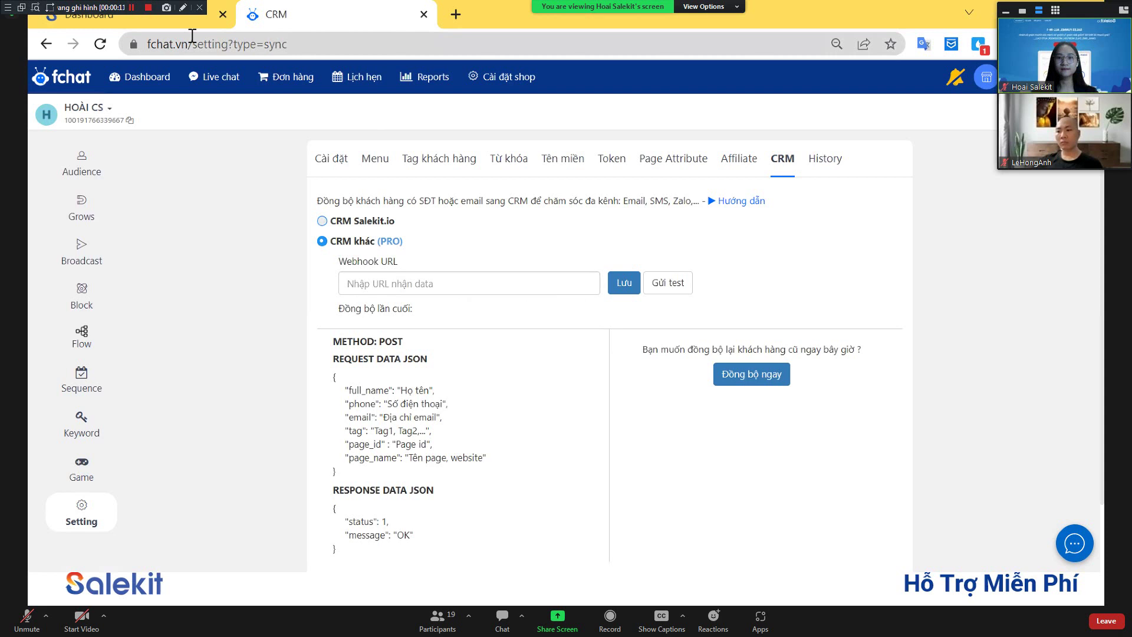
# Choose CRM Salekit.io as the customer sync target, open its token page and copy the shop's connection token
pyautogui.click(342, 225)
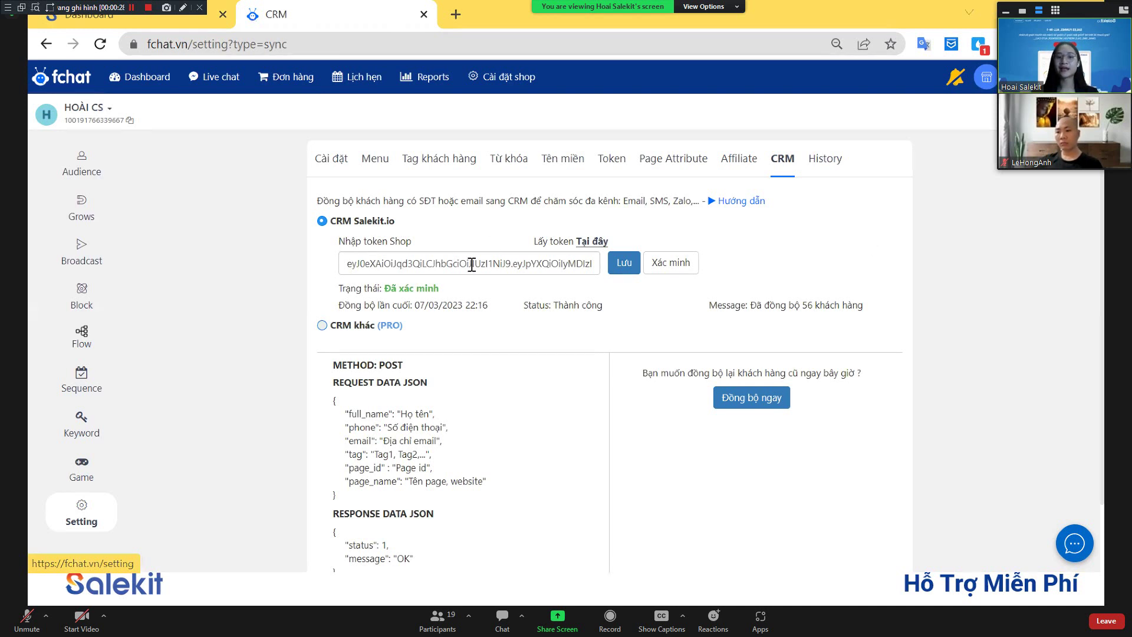
pyautogui.click(592, 251)
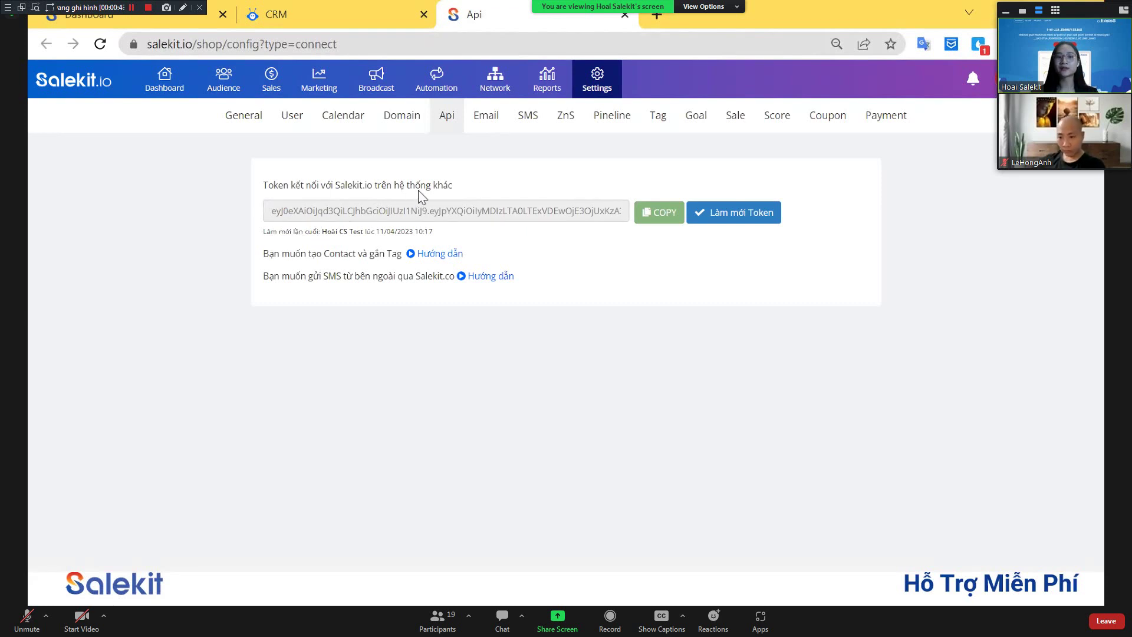
pyautogui.click(667, 220)
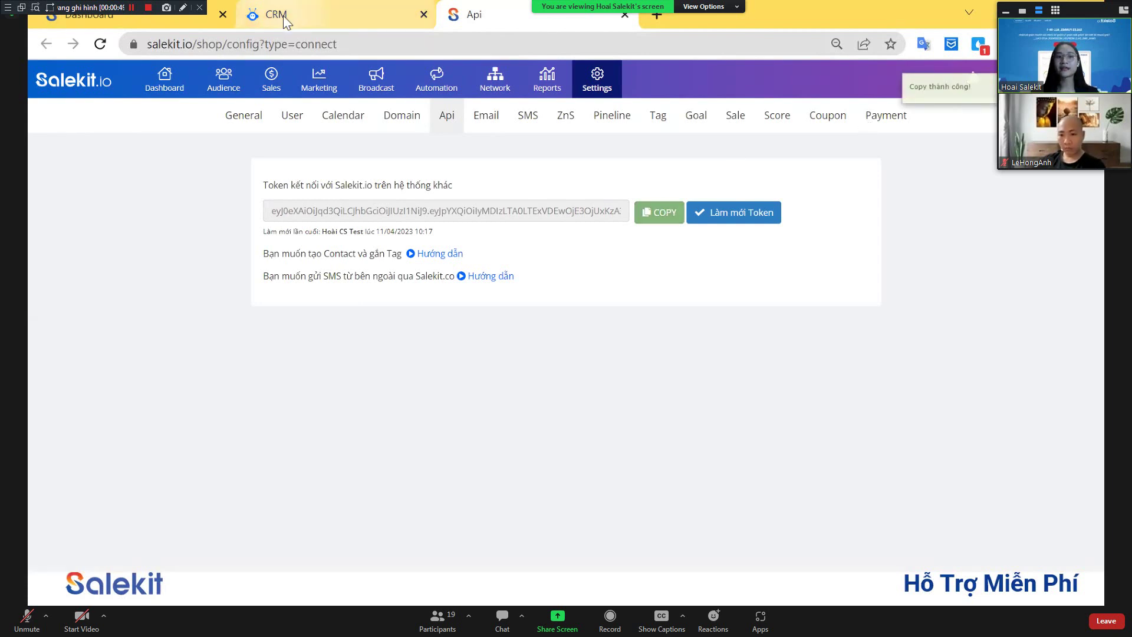
# Replace the shop token in Fchat's CRM Salekit.io settings with the copied token and save it
pyautogui.click(295, 15)
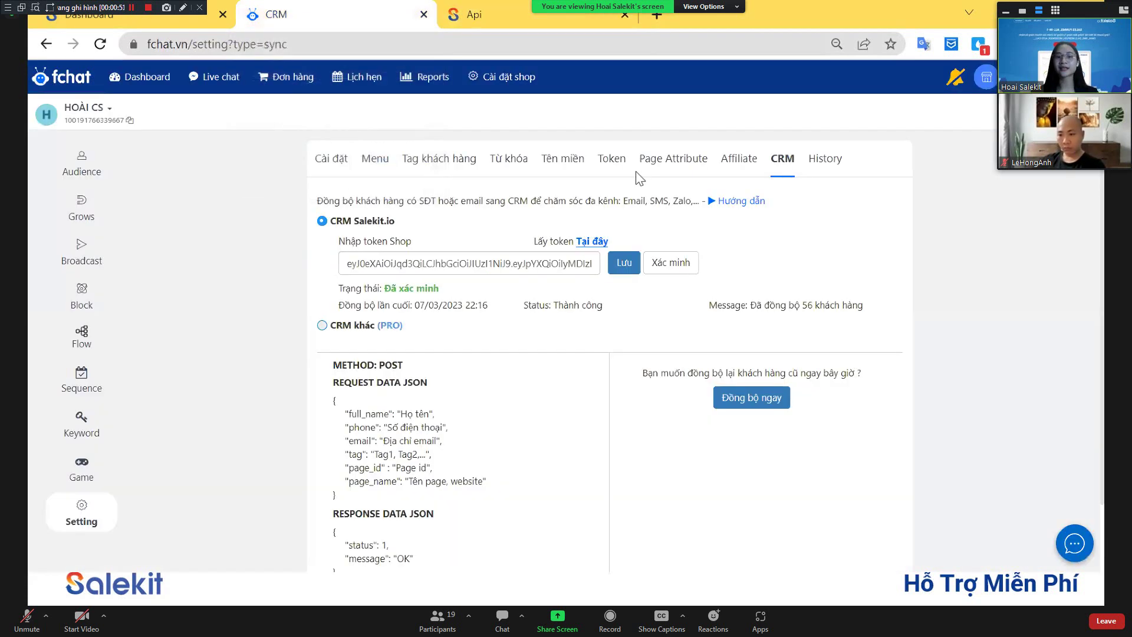
pyautogui.tripleClick(514, 263)
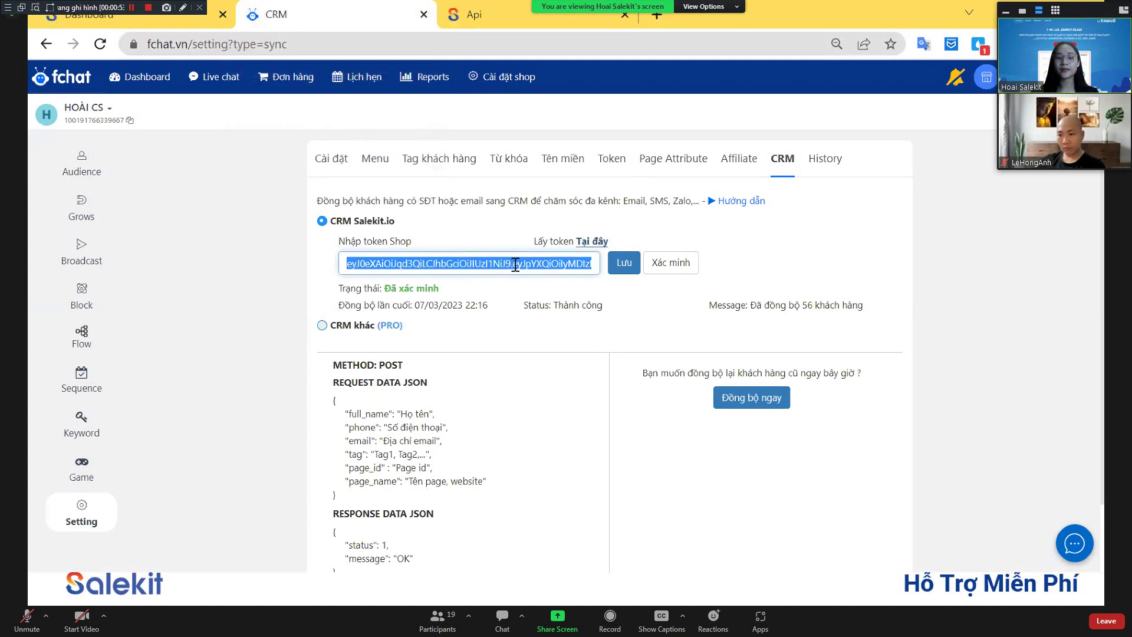
pyautogui.hotkey('ctrl', 'v')
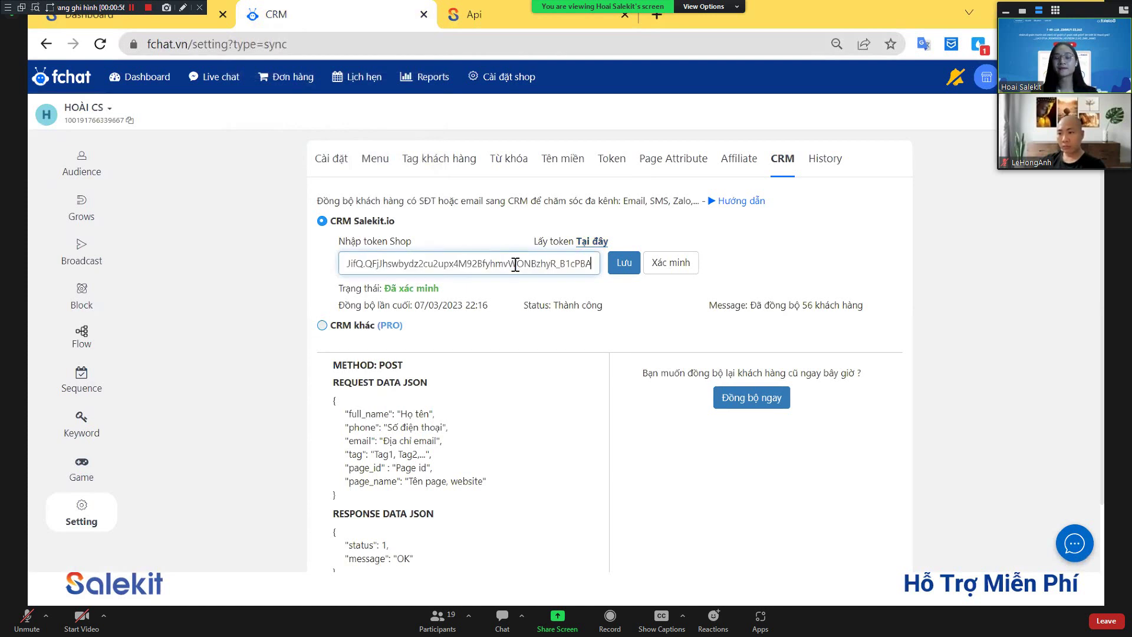
pyautogui.click(623, 265)
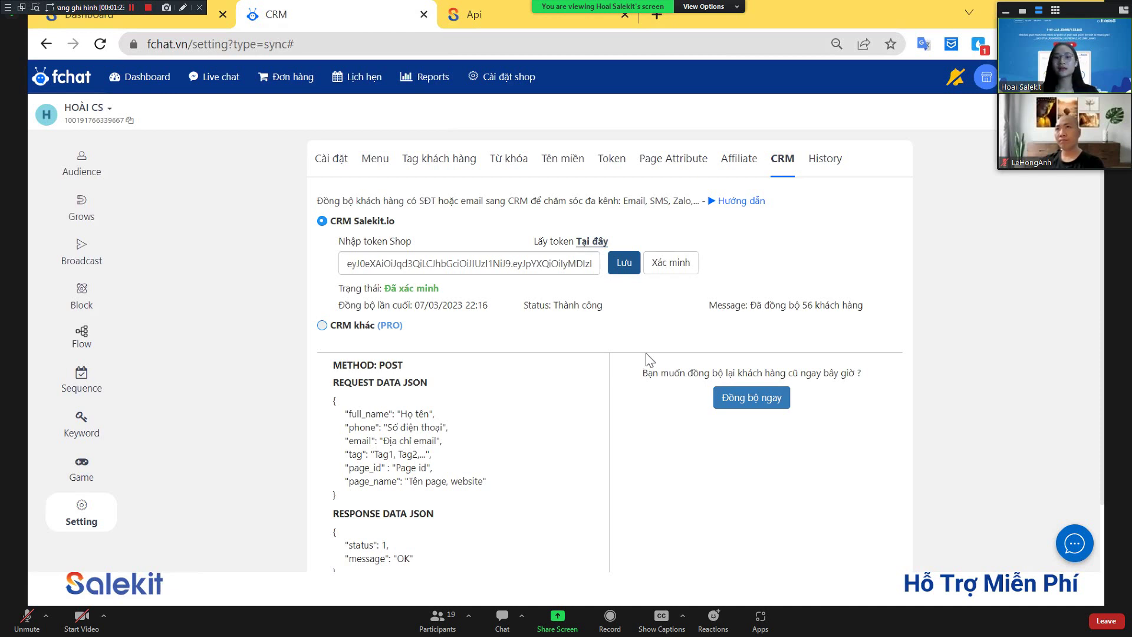
# Start syncing the existing customers to the CRM right away
pyautogui.scroll(-2, 649, 356)
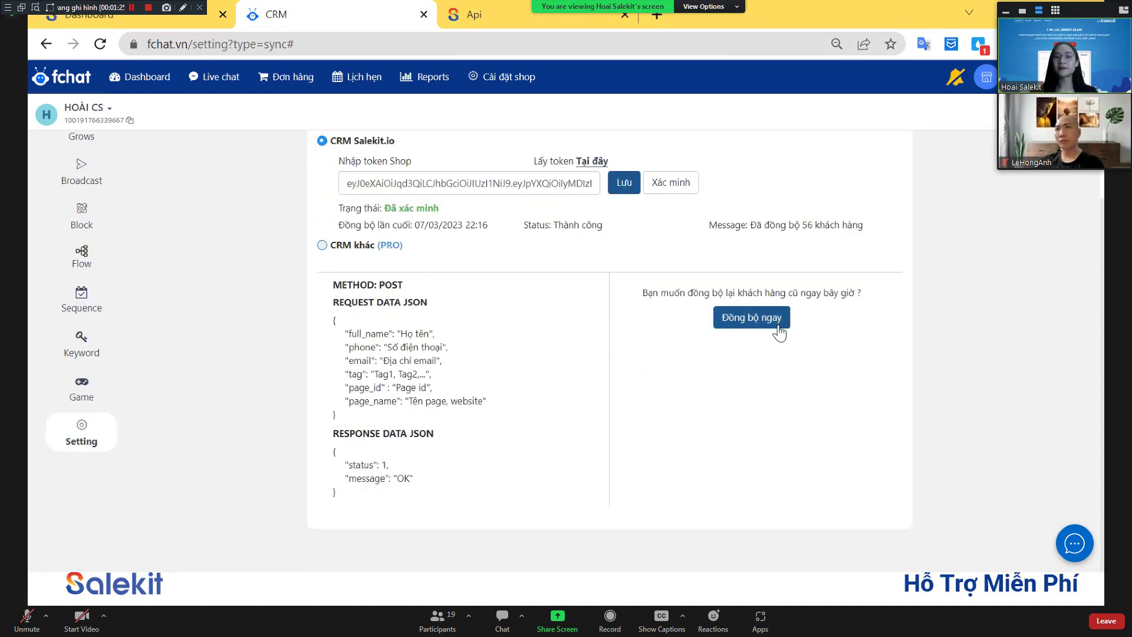
pyautogui.click(778, 332)
pyautogui.scroll(2, 798, 206)
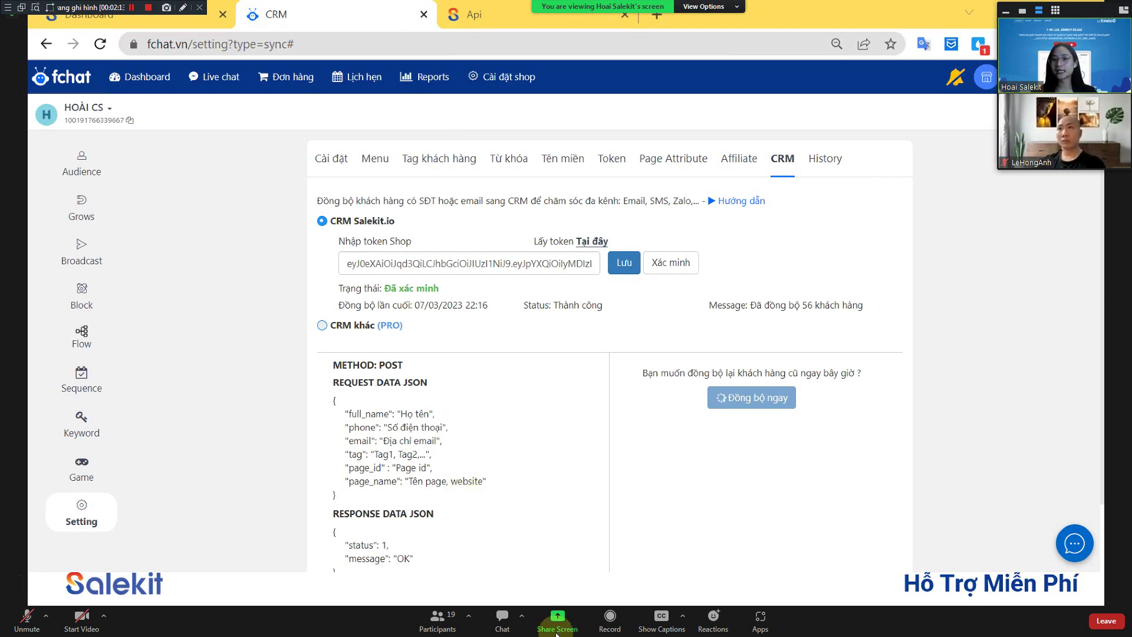
# Send everyone in the Zoom meeting chat "Có đồng bộ khách hàng từ Kiot Viet được không em" and minimize the chat window
pyautogui.click(502, 619)
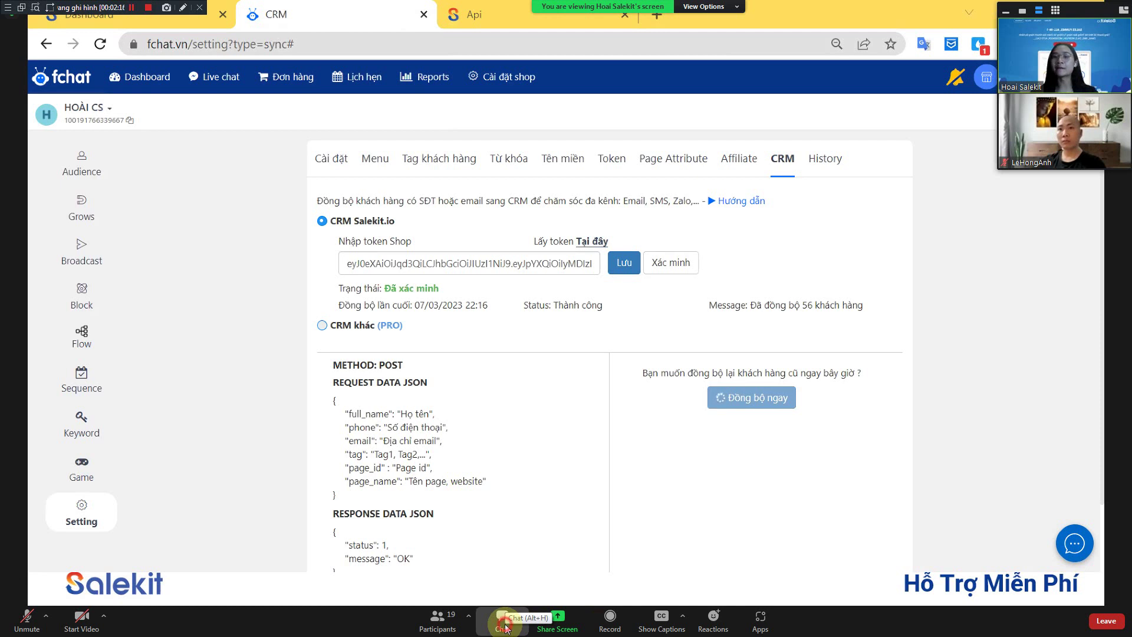
pyautogui.click(543, 385)
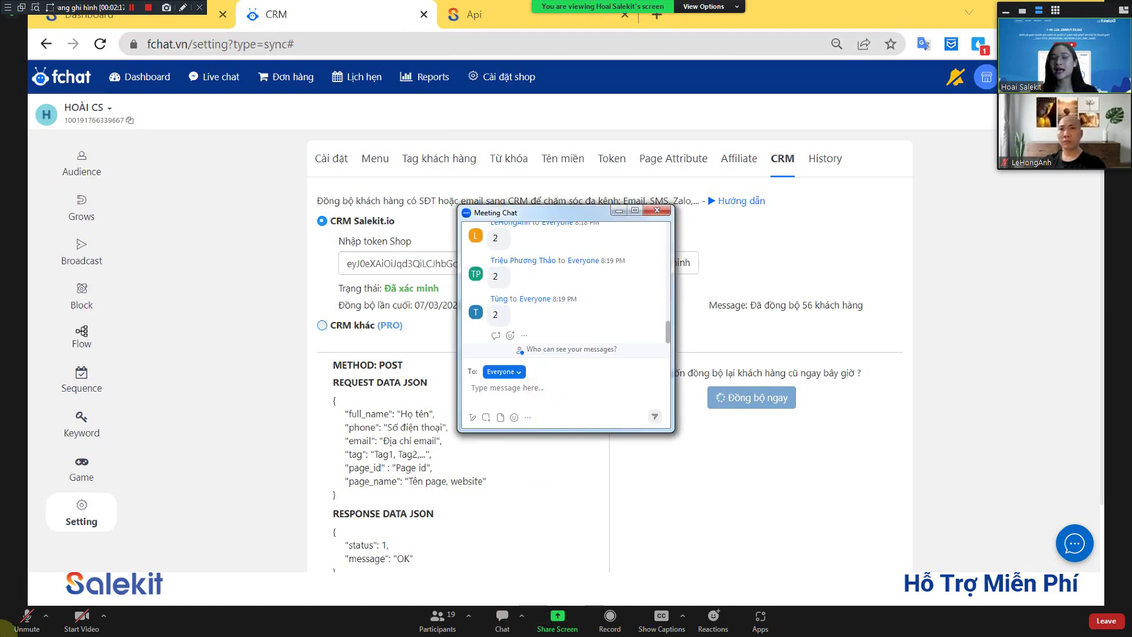
pyautogui.write('Có')
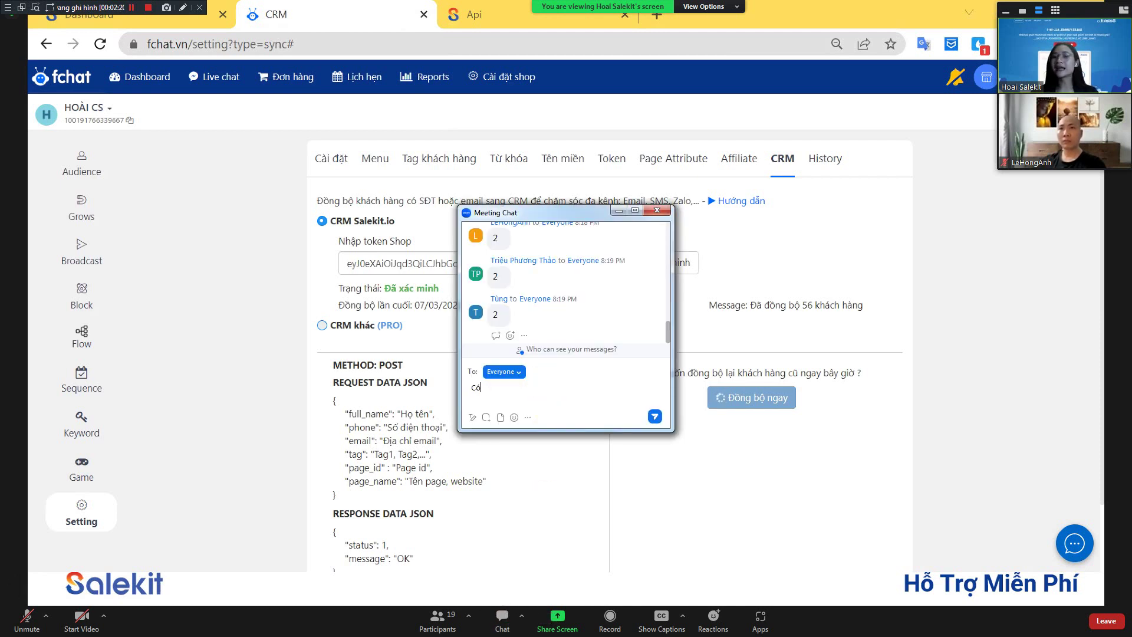
pyautogui.write(' đông bộ khách')
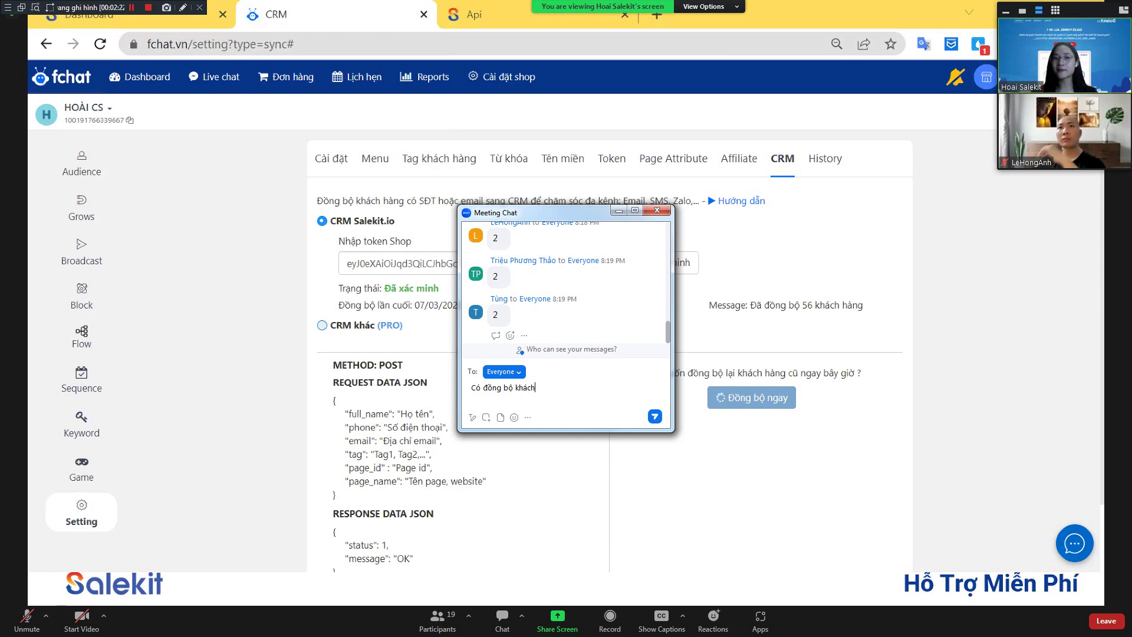
pyautogui.write(' hang từ Kiot Viet')
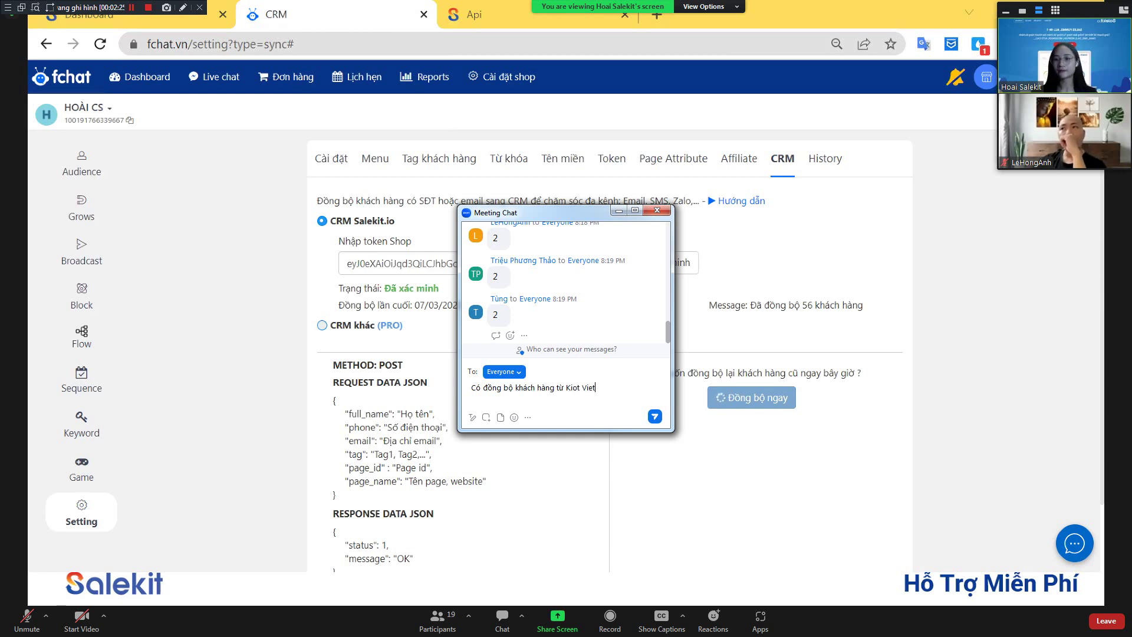
pyautogui.write(' được không em')
pyautogui.press('Return')
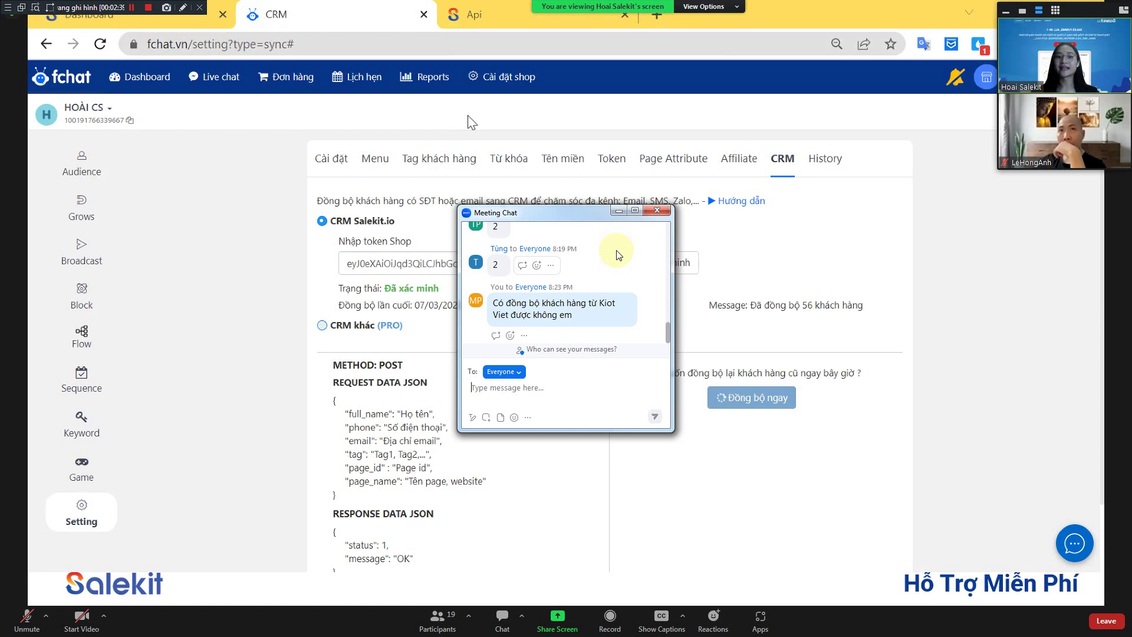
pyautogui.click(618, 211)
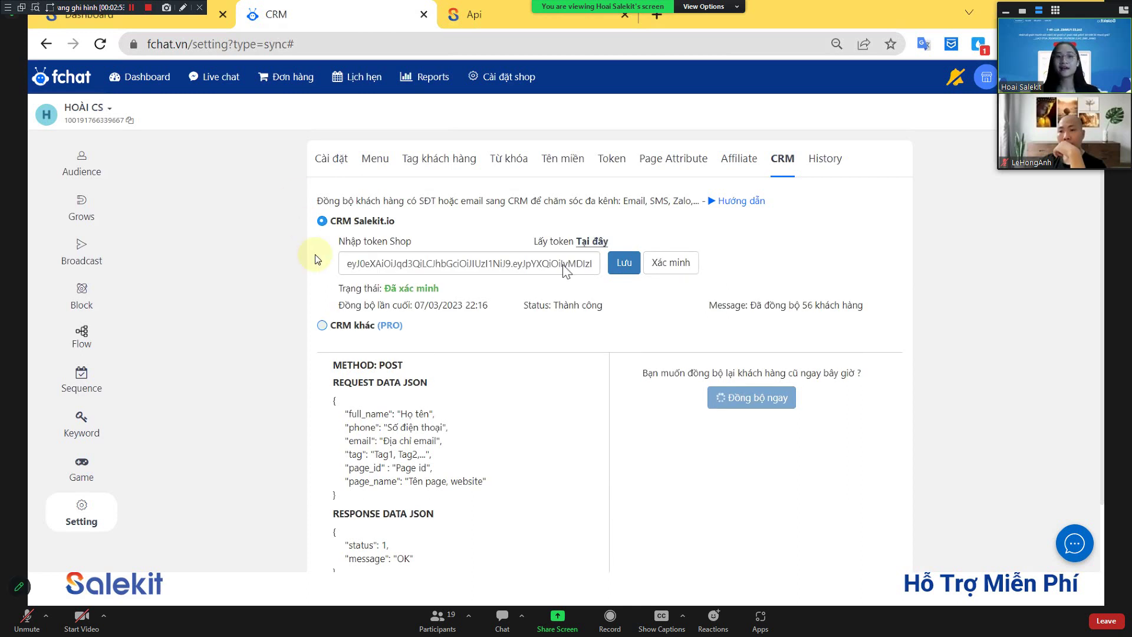
# Reopen the meeting chat and draft the reply "Tốt quá! Cảm ơn em nhé!" to everyone
pyautogui.click(500, 626)
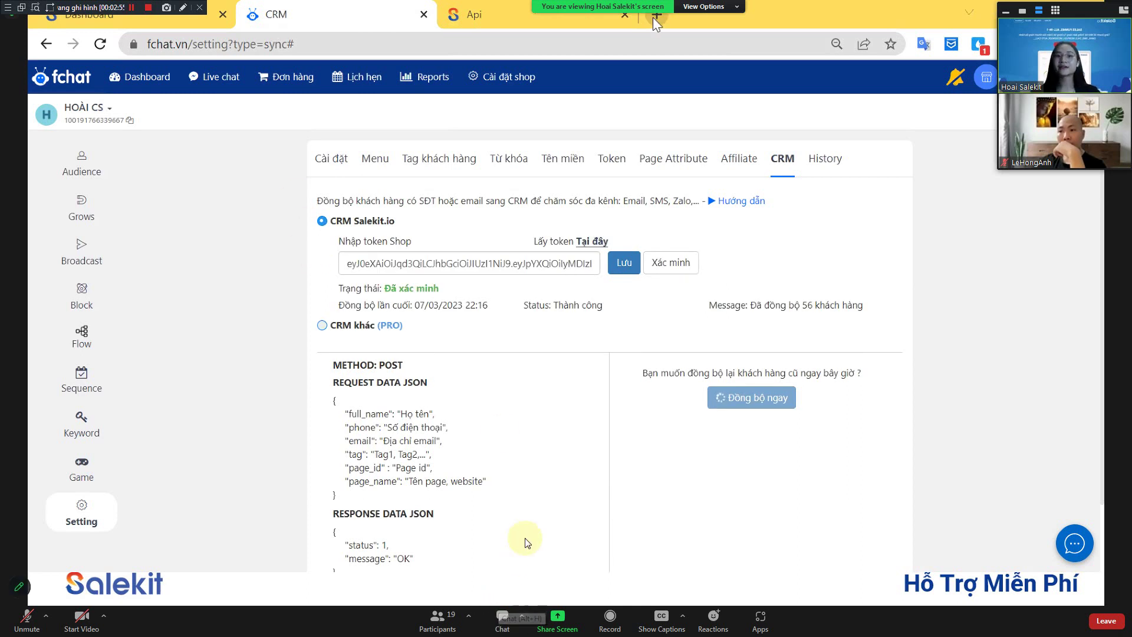
pyautogui.click(502, 622)
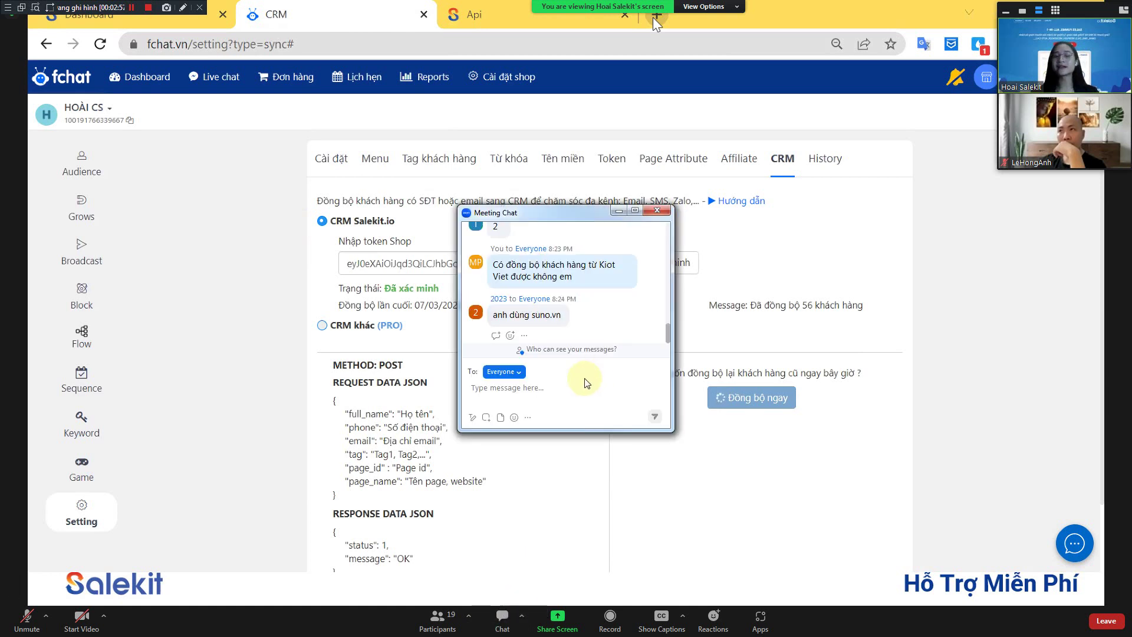
pyautogui.click(570, 385)
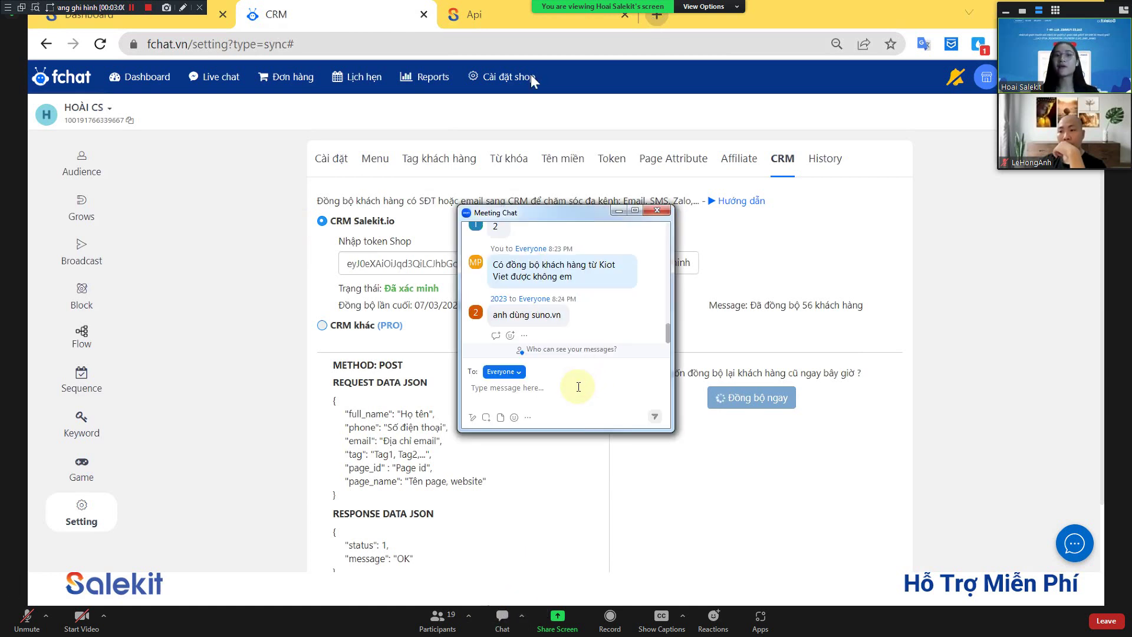
pyautogui.write('Tốt quá! Ca')
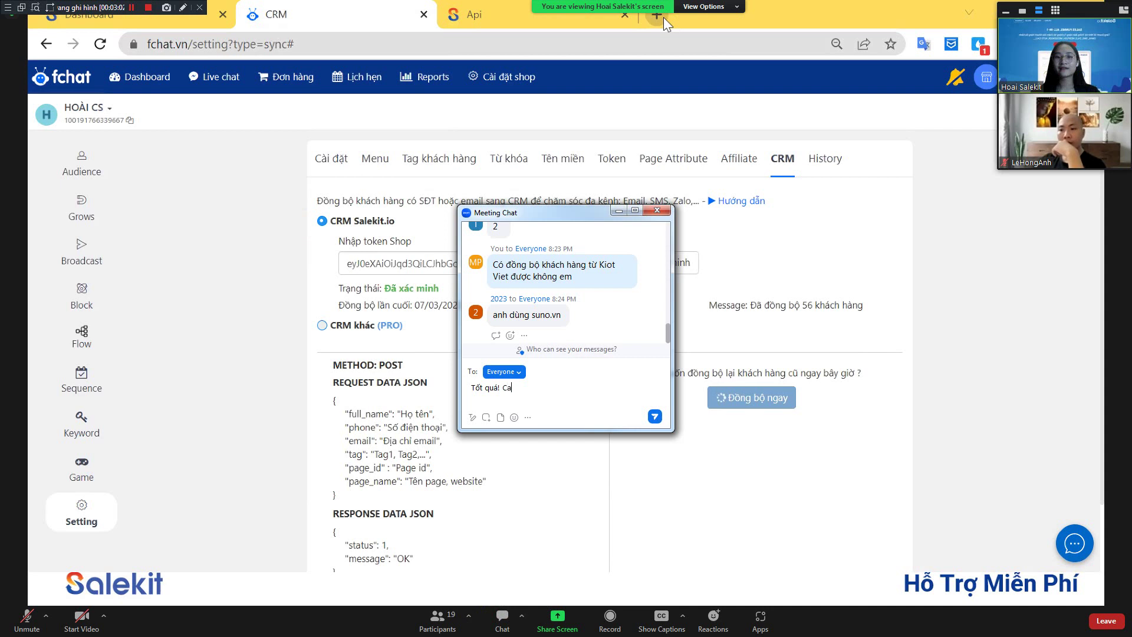
pyautogui.press('BackSpace')
pyautogui.write('ảm ơn em nhé')
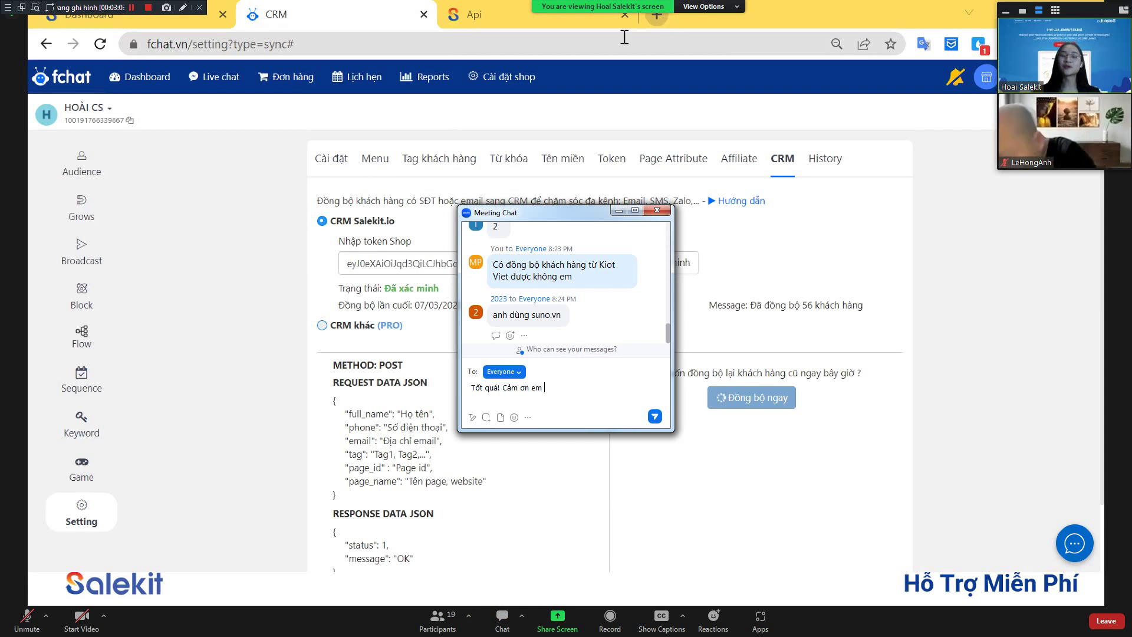
pyautogui.write('!')
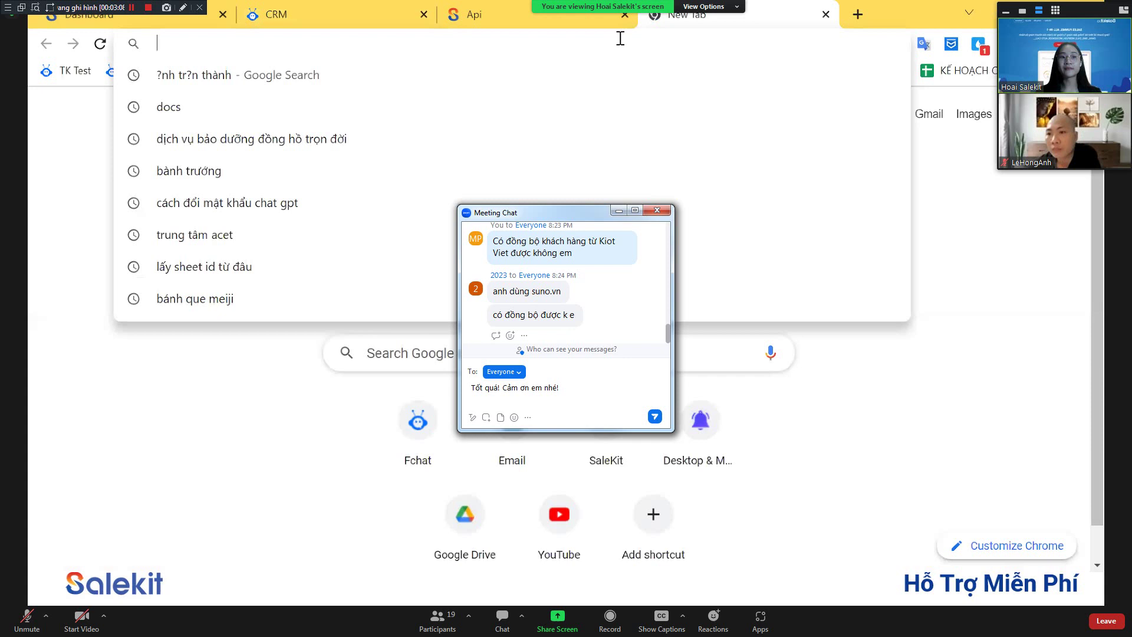
pyautogui.click(570, 390)
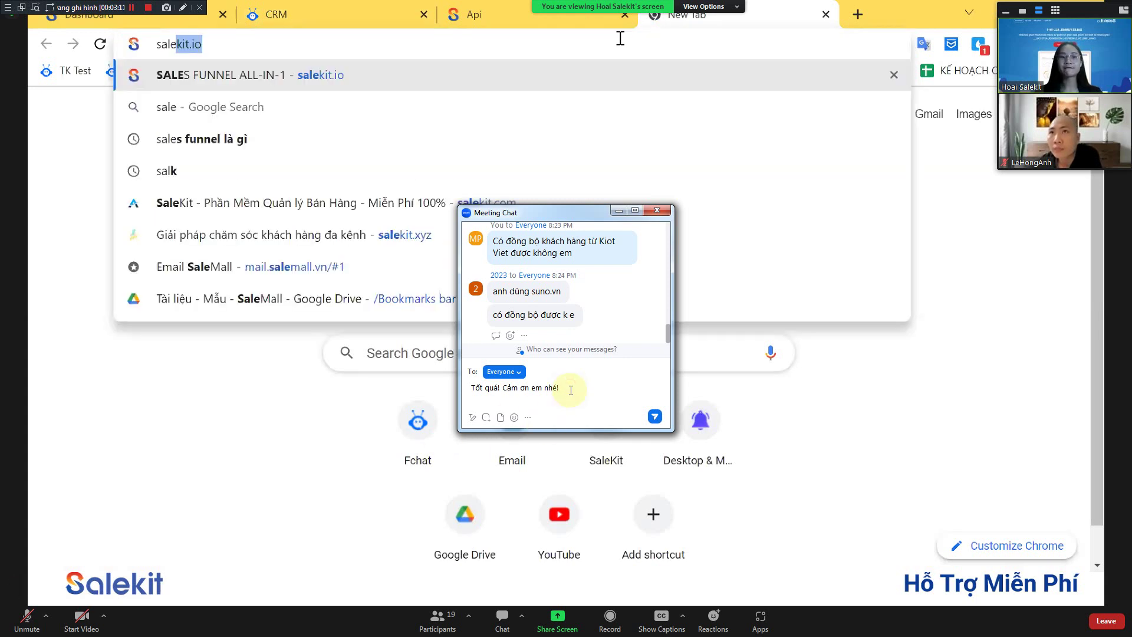
pyautogui.write('Tốt quá! Cảm ơn em nhé! ')
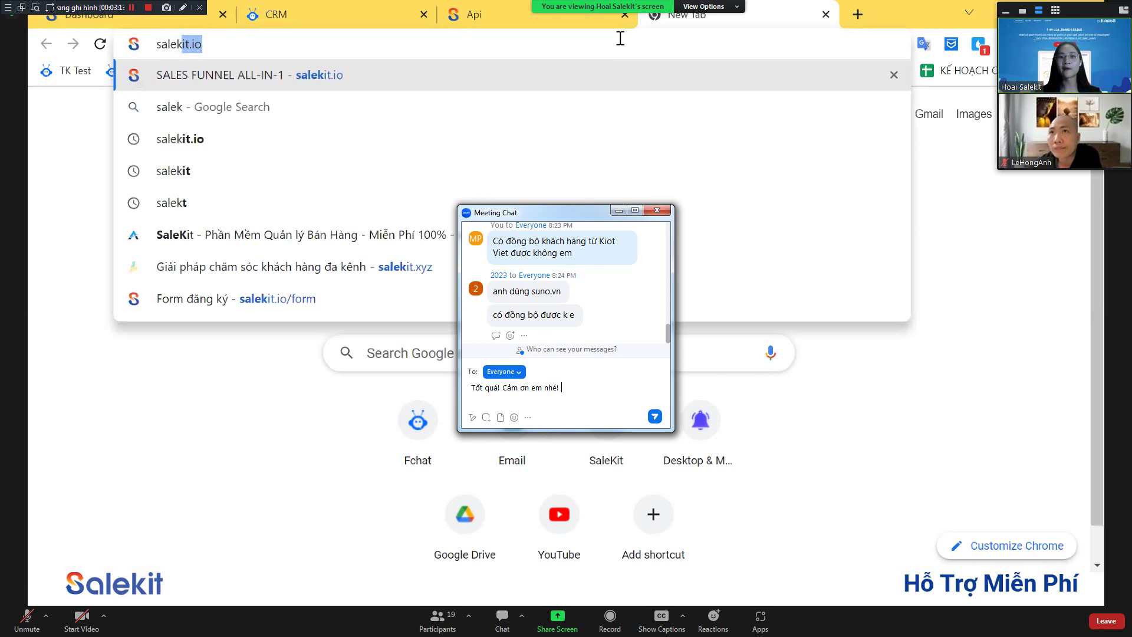
# Start a second sentence in the drafted reply and cut it back to the word "Vì"
pyautogui.write('Vì khách của anh từ nhee')
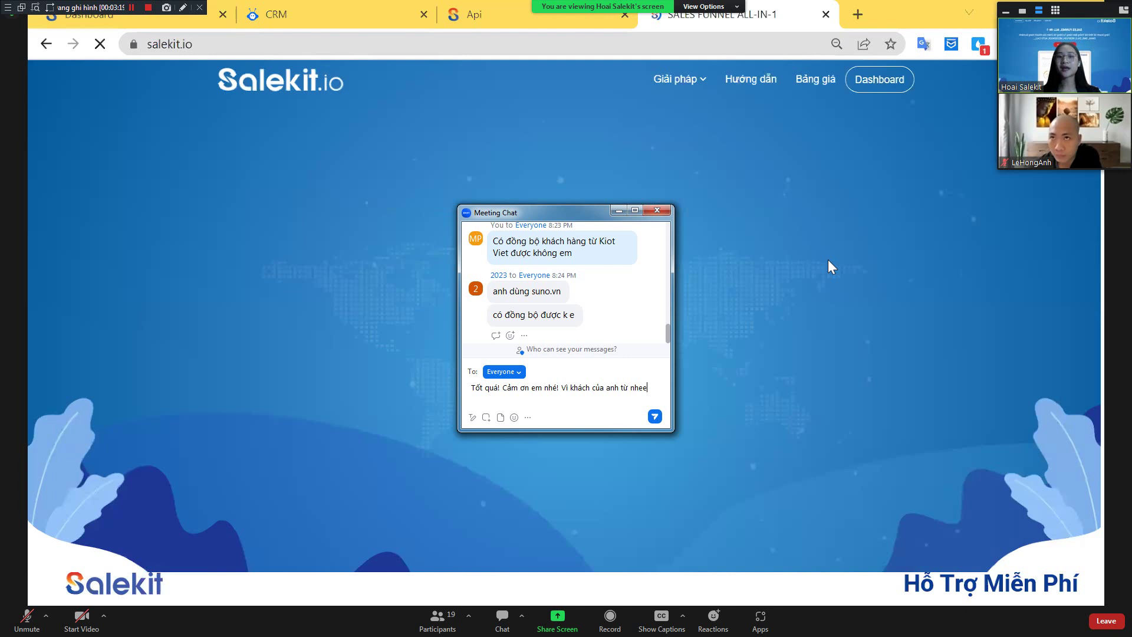
pyautogui.press('BackSpace')
pyautogui.press('BackSpace')
pyautogui.press('BackSpace')
pyautogui.press('BackSpace')
pyautogui.press('BackSpace')
pyautogui.press('BackSpace')
pyautogui.press('BackSpace')
pyautogui.press('BackSpace')
pyautogui.press('BackSpace')
pyautogui.press('BackSpace')
pyautogui.press('BackSpace')
pyautogui.press('BackSpace')
pyautogui.press('BackSpace')
pyautogui.press('BackSpace')
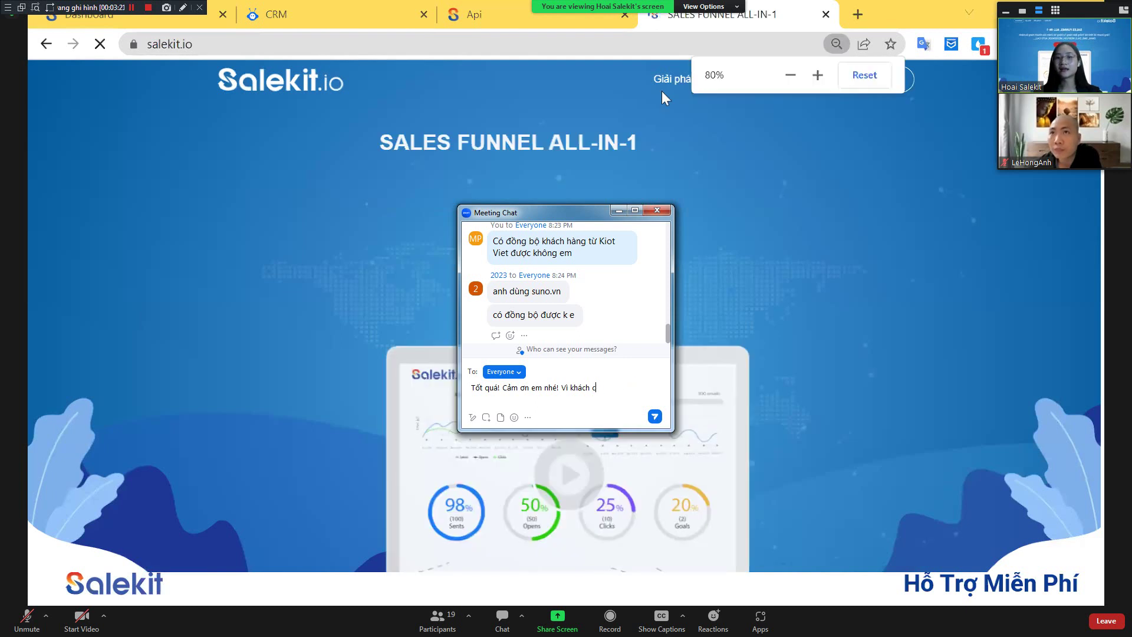
pyautogui.press('BackSpace')
pyautogui.press('BackSpace')
pyautogui.press('BackSpace')
pyautogui.press('BackSpace')
pyautogui.press('BackSpace')
# Complete the reply with "ở trên KiotViet bên anh lưu thông tin khách hàng nhiều nhất.", send it to everyone and minimize the chat
pyautogui.write('ở tr')
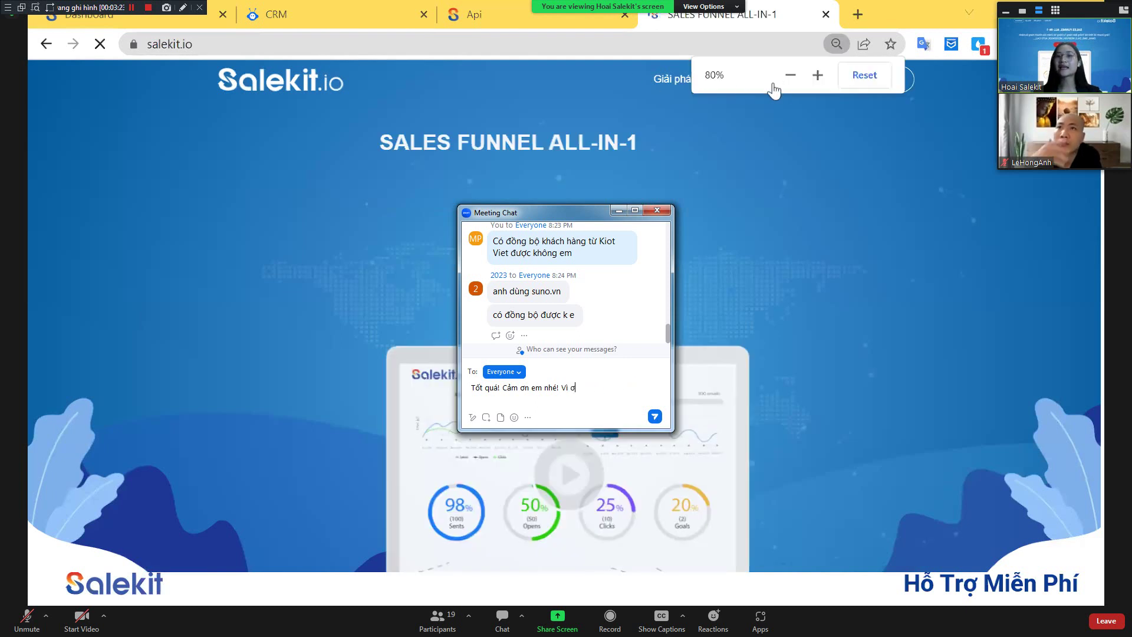
pyautogui.write('ên Kiot')
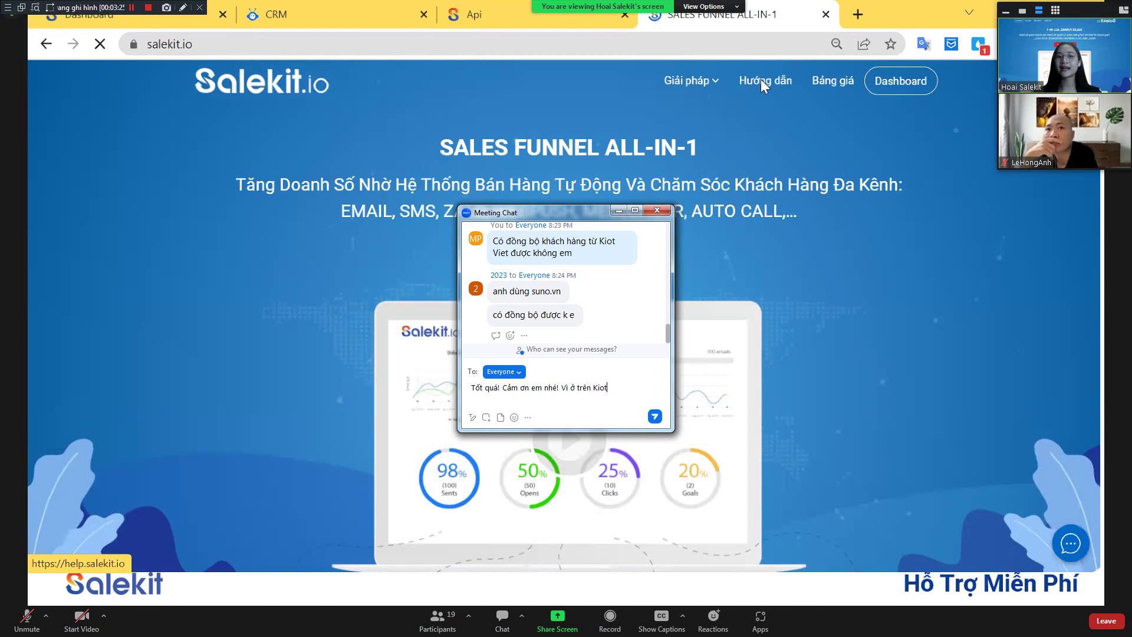
pyautogui.write('Viet bên anh lưu thôn')
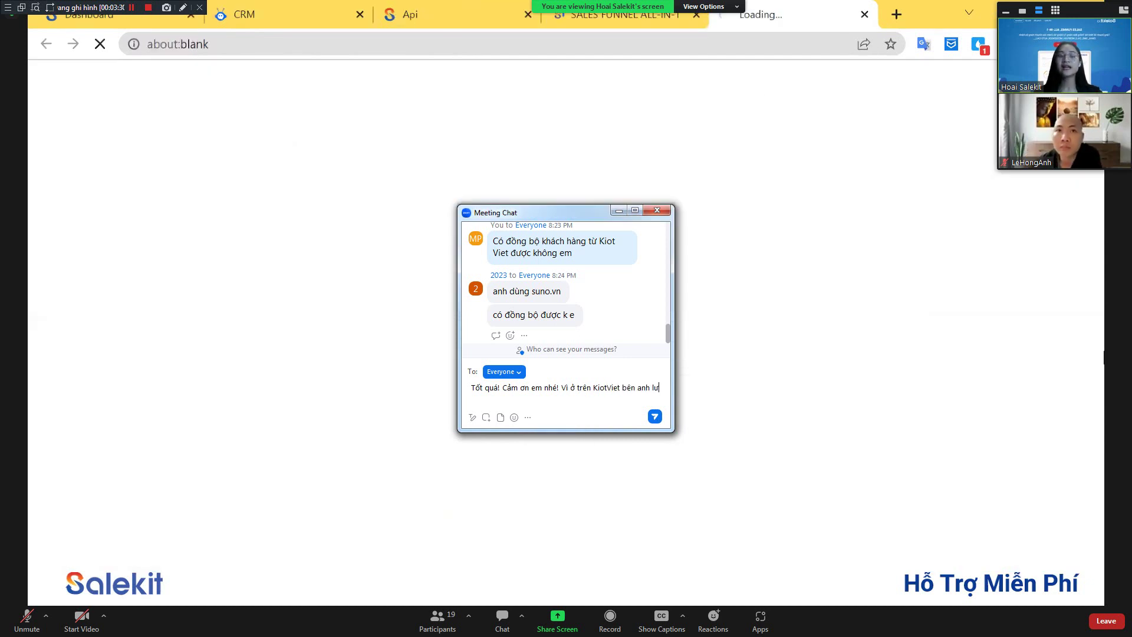
pyautogui.write('khách ')
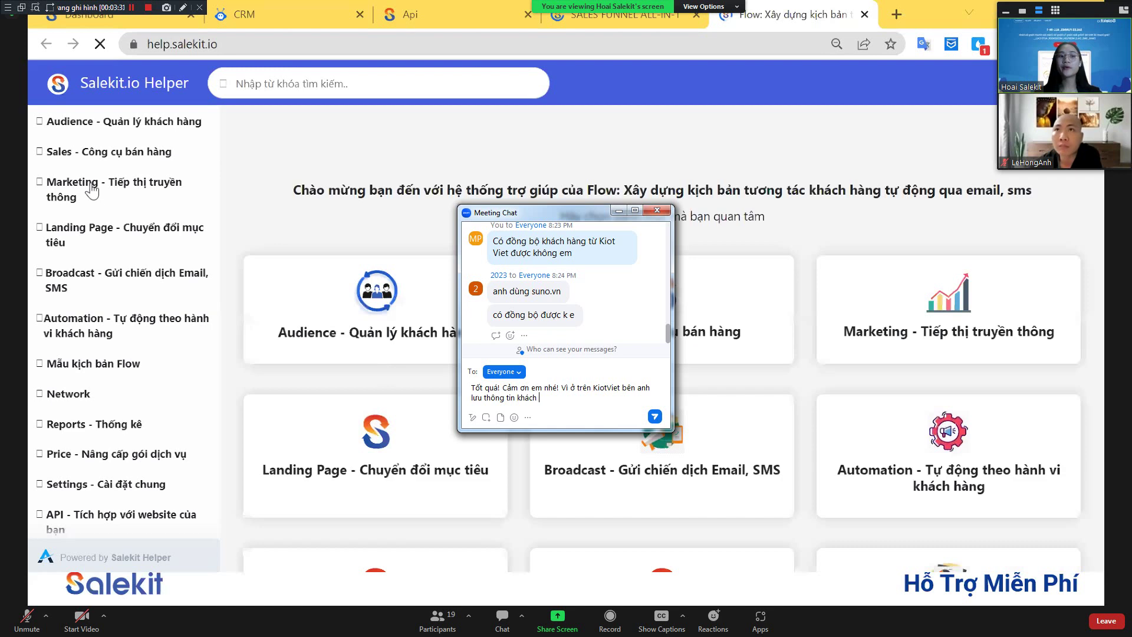
pyautogui.write('hàng nhiều nhất.')
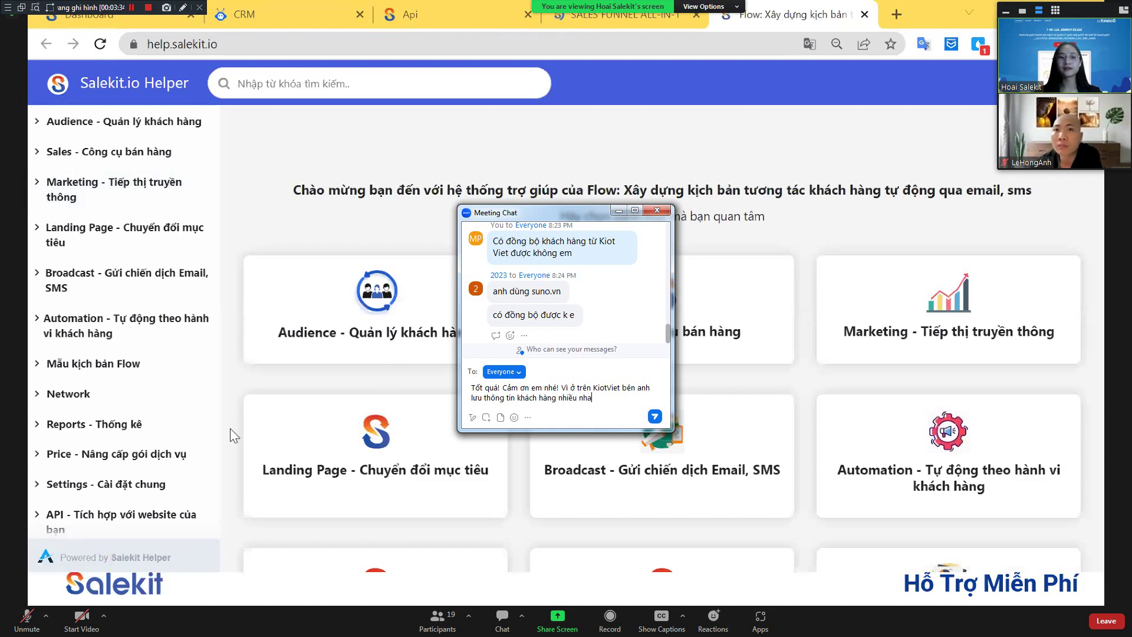
pyautogui.press('Return')
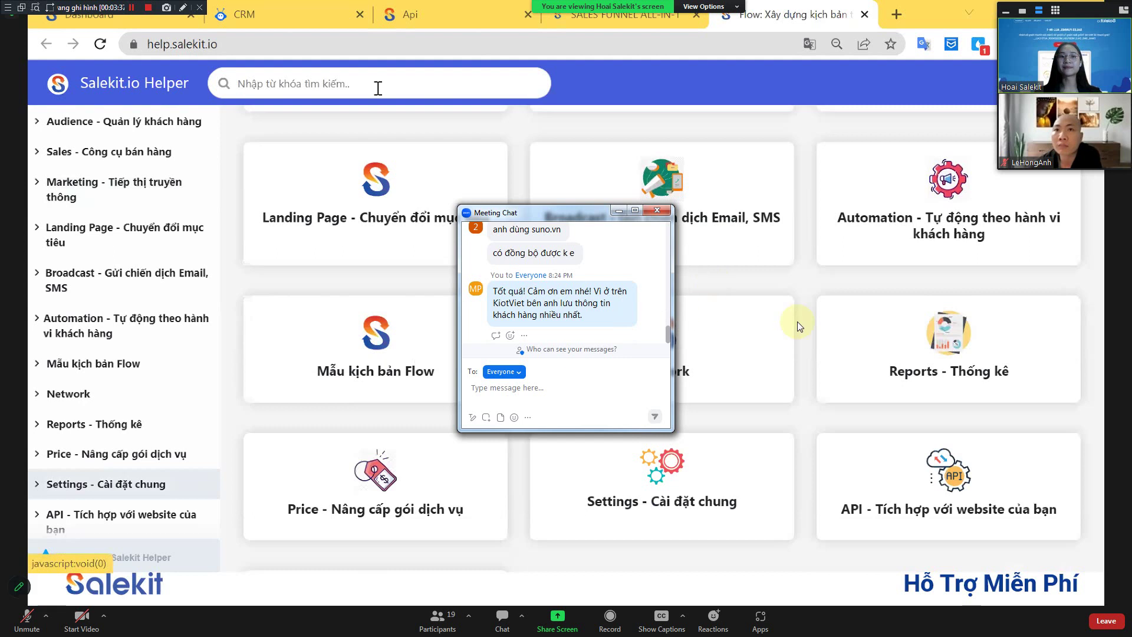
pyautogui.click(621, 212)
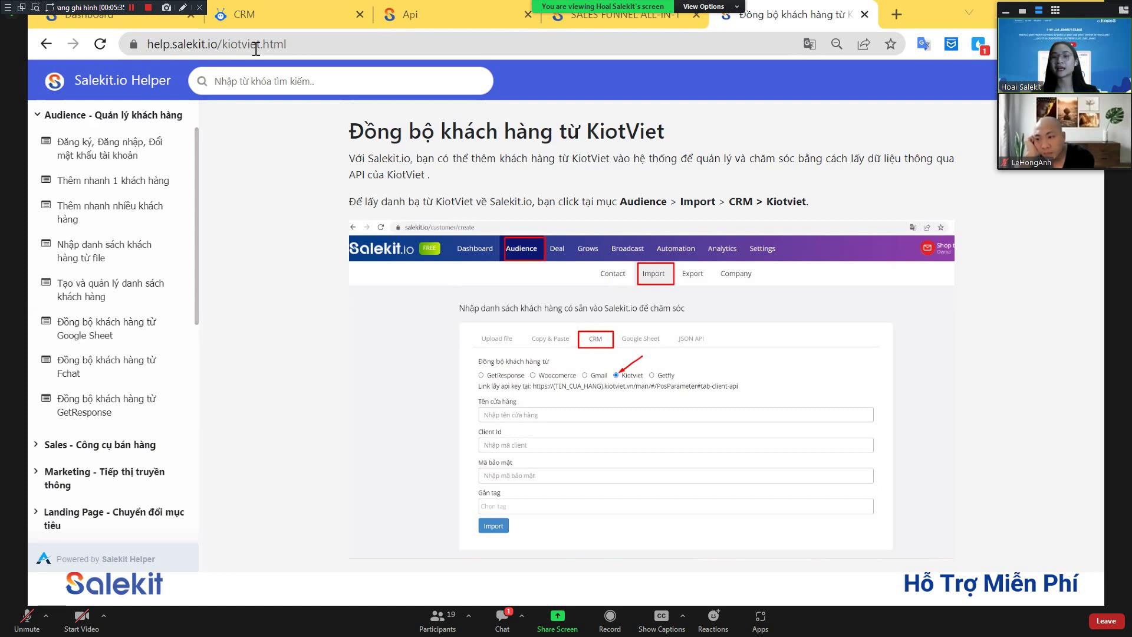
# Reopen the meeting chat beside the help page and send everyone "Cứ có key API thì chắc là đồng bộ được"
pyautogui.click(503, 619)
pyautogui.moveTo(529, 207); pyautogui.dragTo(225, 201)
pyautogui.click(227, 377)
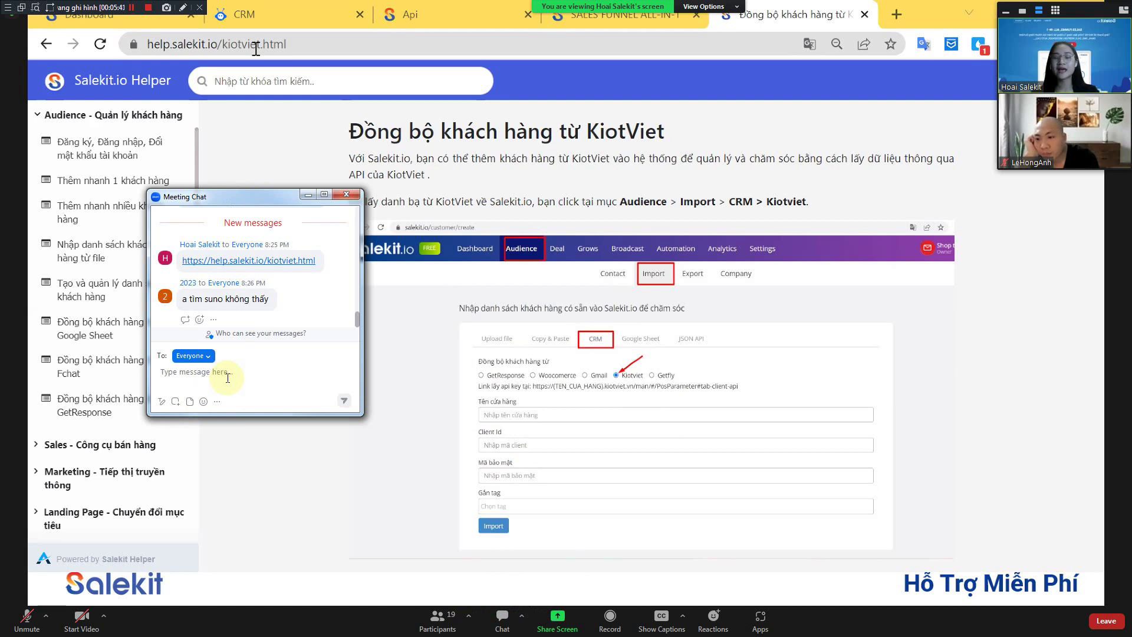
pyautogui.write('Cứ có ')
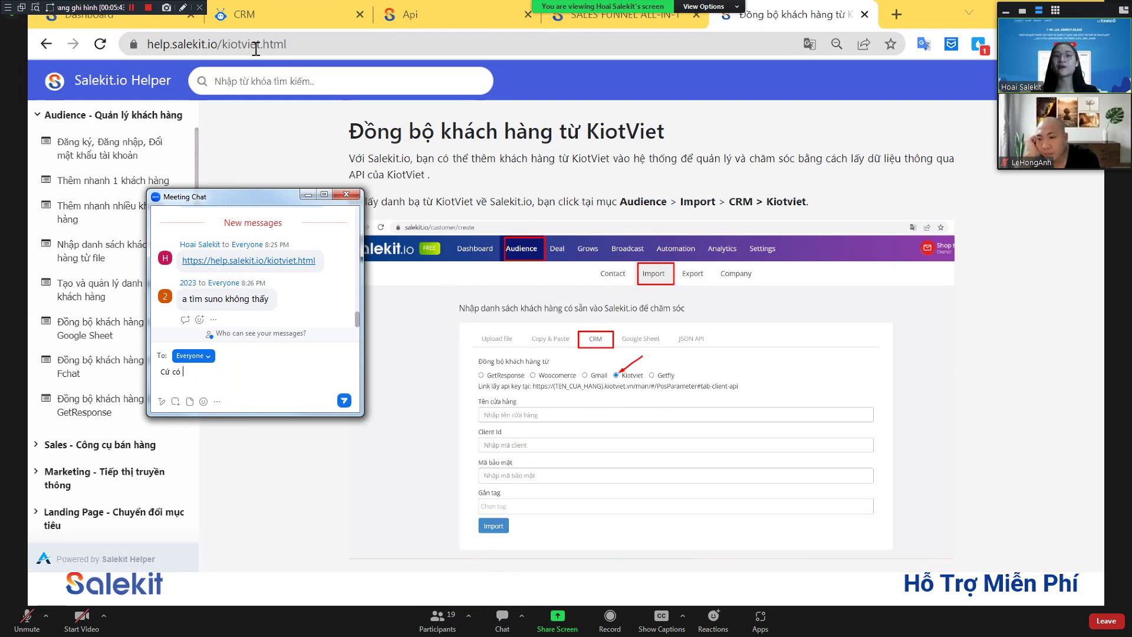
pyautogui.write('key API')
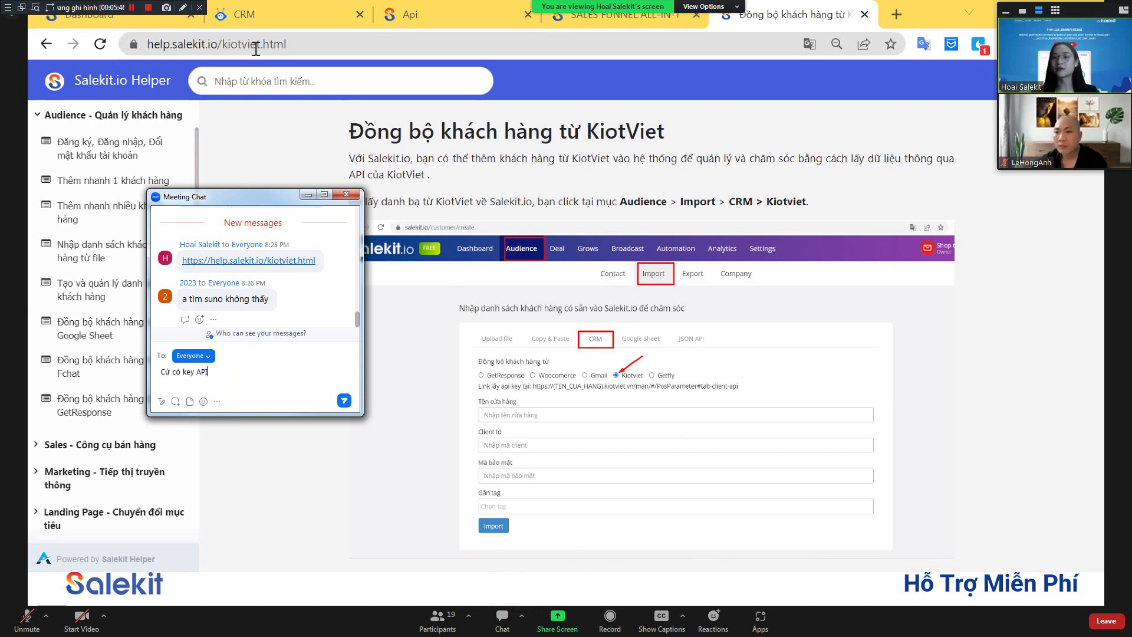
pyautogui.write(' thì chắc')
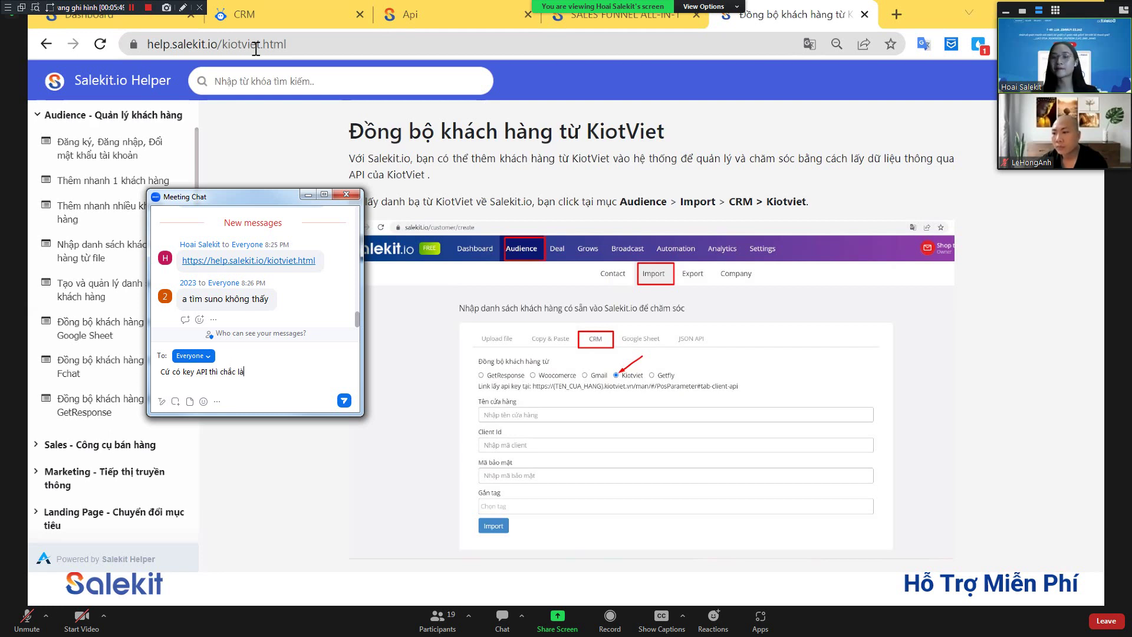
pyautogui.write(' là đoồng bộ đu')
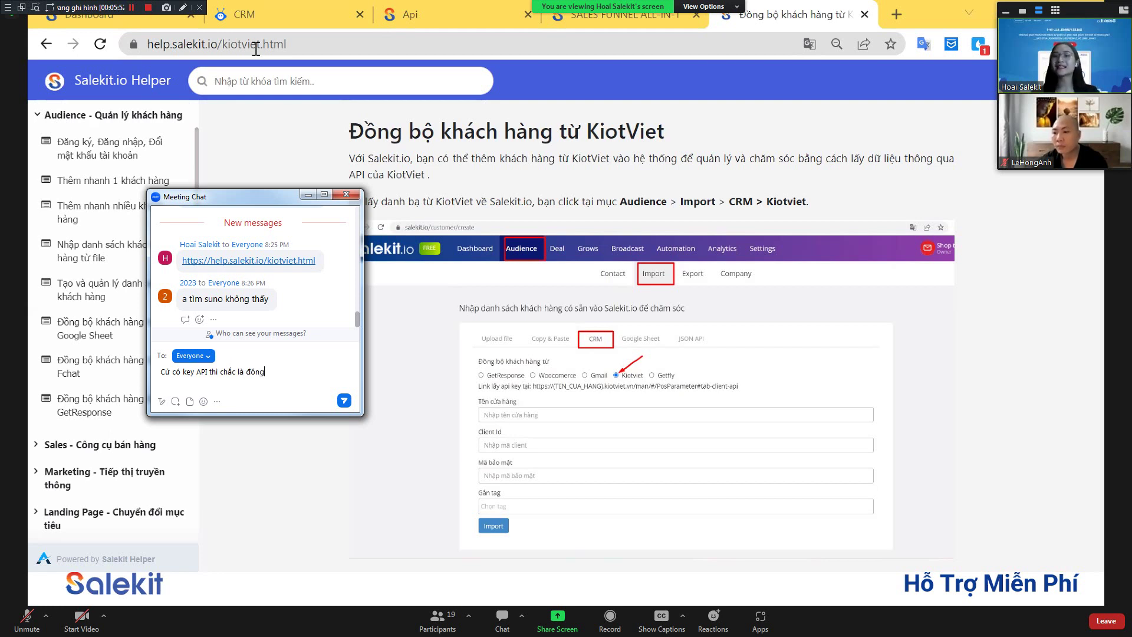
pyautogui.write('ợc')
pyautogui.press('Return')
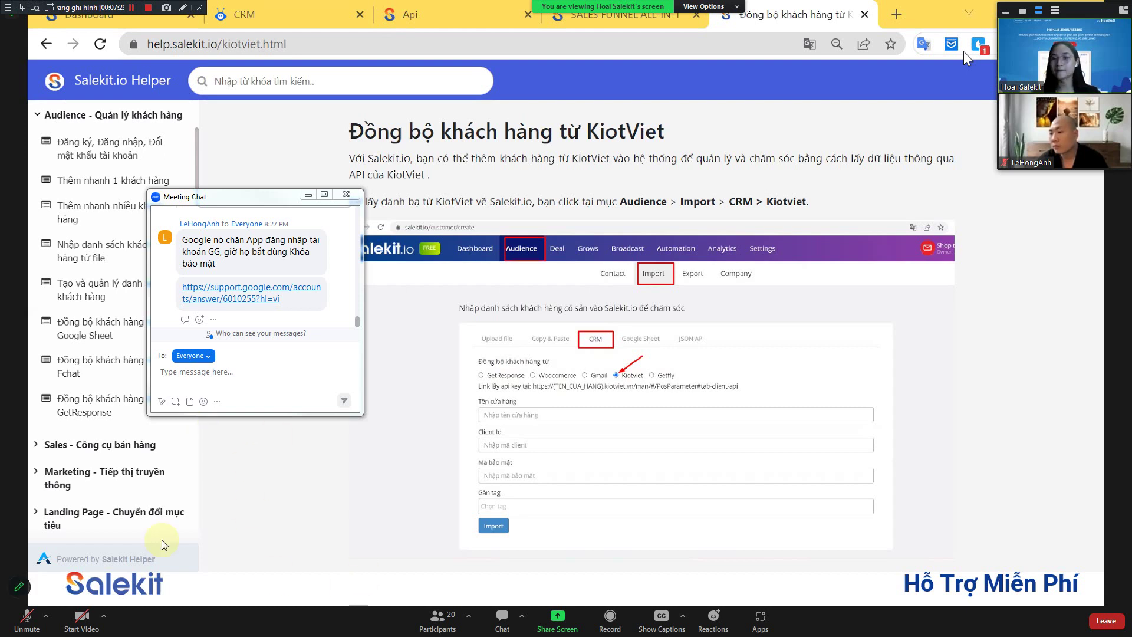
# Send everyone in the meeting chat "Anh kết nối với Fchat.vn nhưng Status báo: Thất bại" and bring up the Fchat CRM settings
pyautogui.click(508, 620)
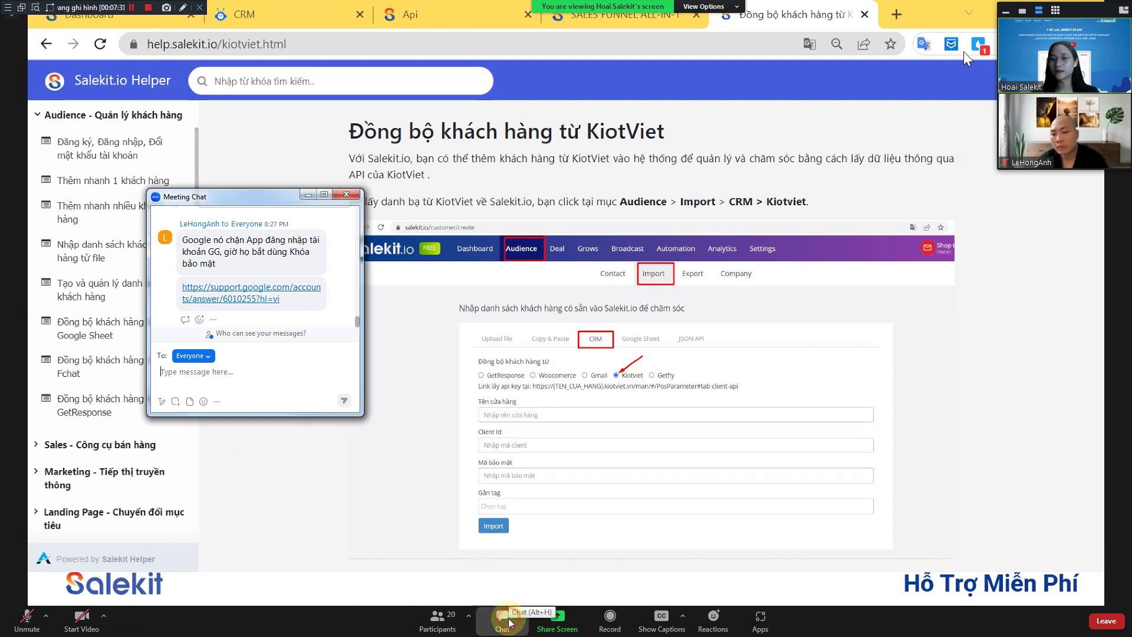
pyautogui.write('Anh kết nối')
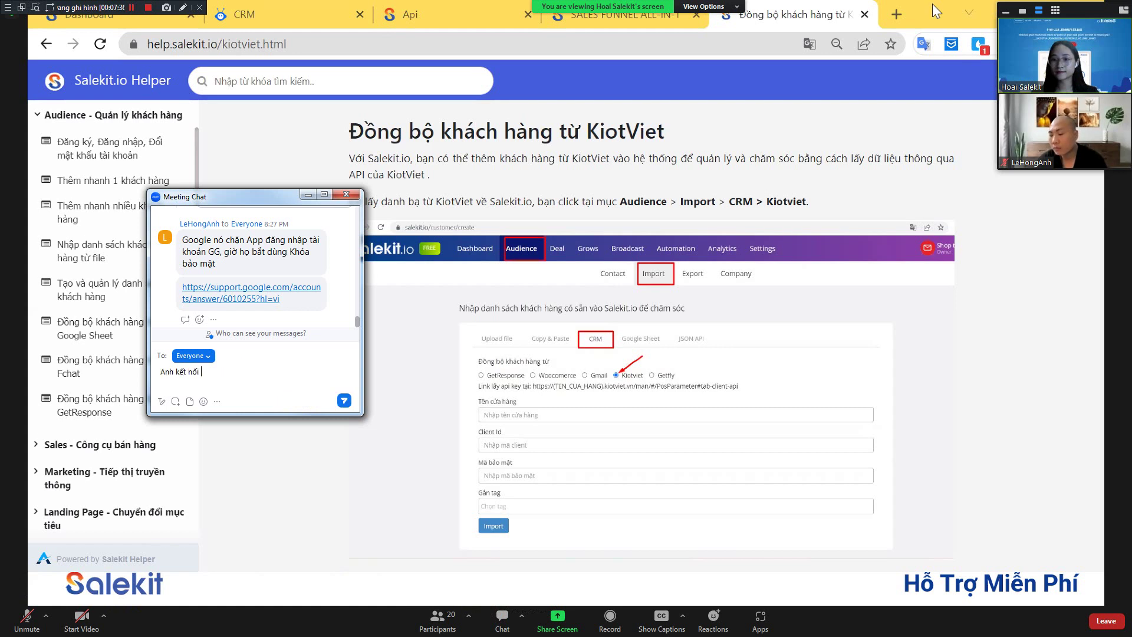
pyautogui.write(' với Fchat.vn nhưng S')
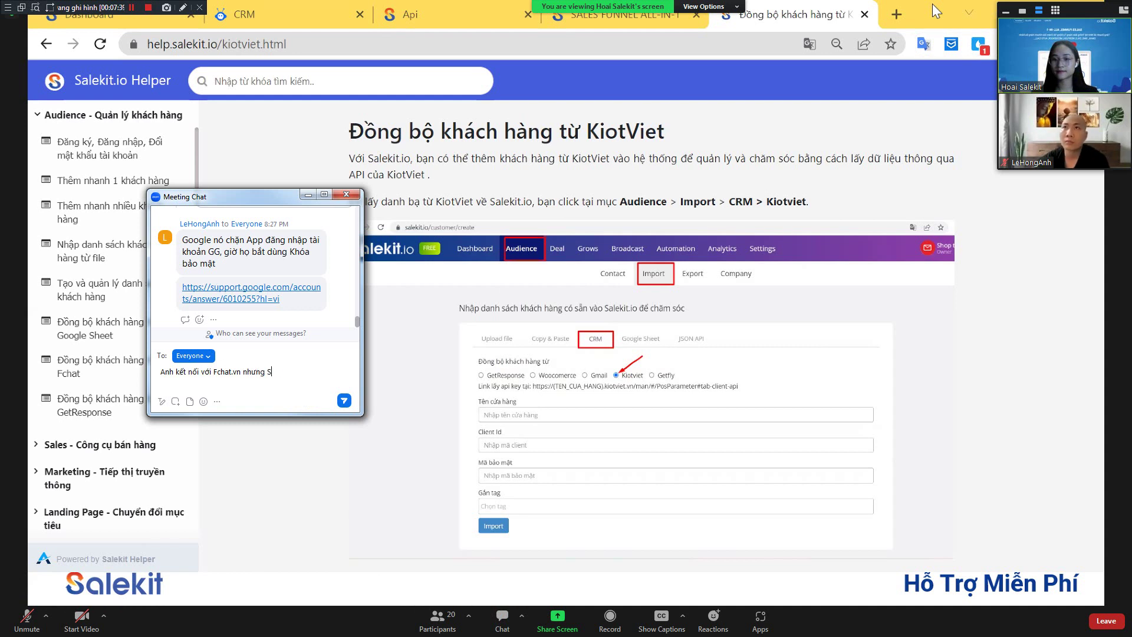
pyautogui.write('tutus')
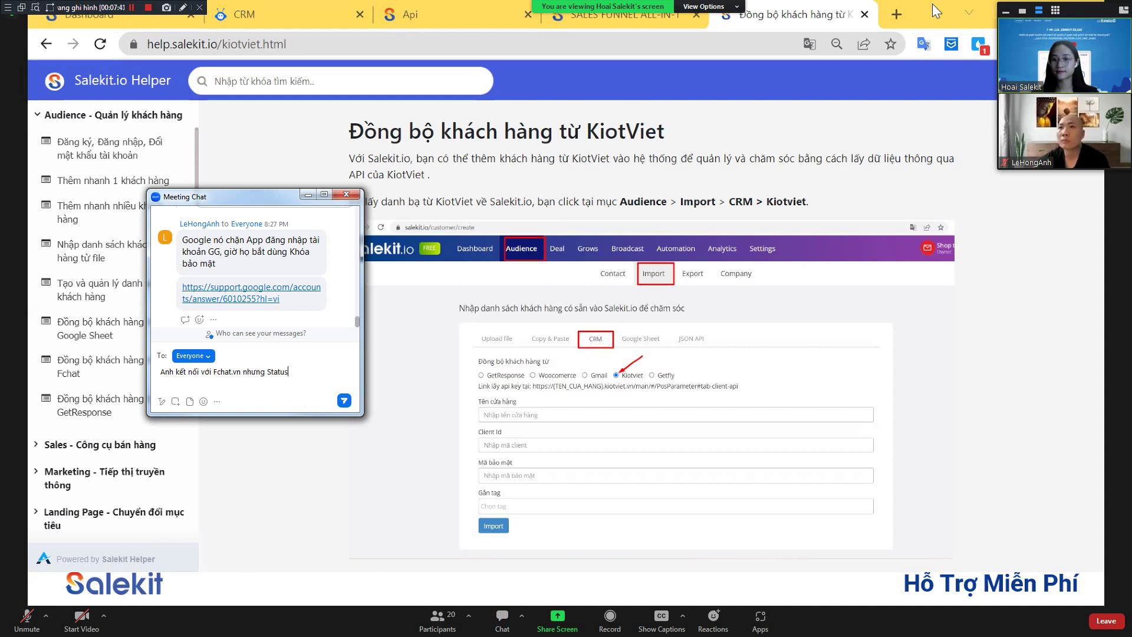
pyautogui.write(' báo: Thất bại')
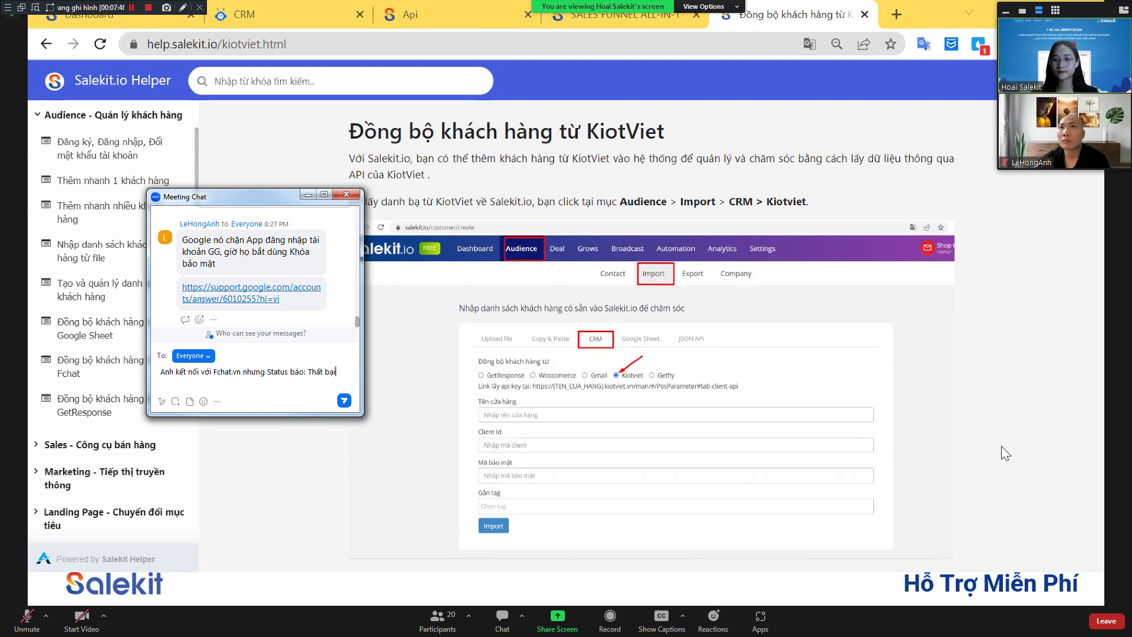
pyautogui.press('Return')
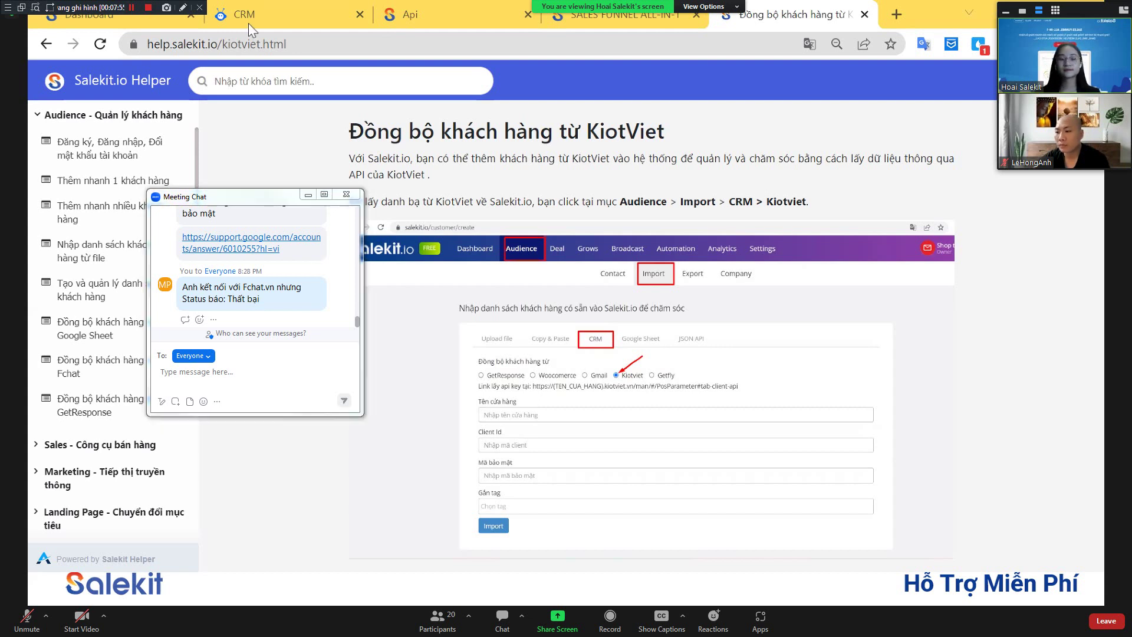
pyautogui.hotkey('ctrl', '2')
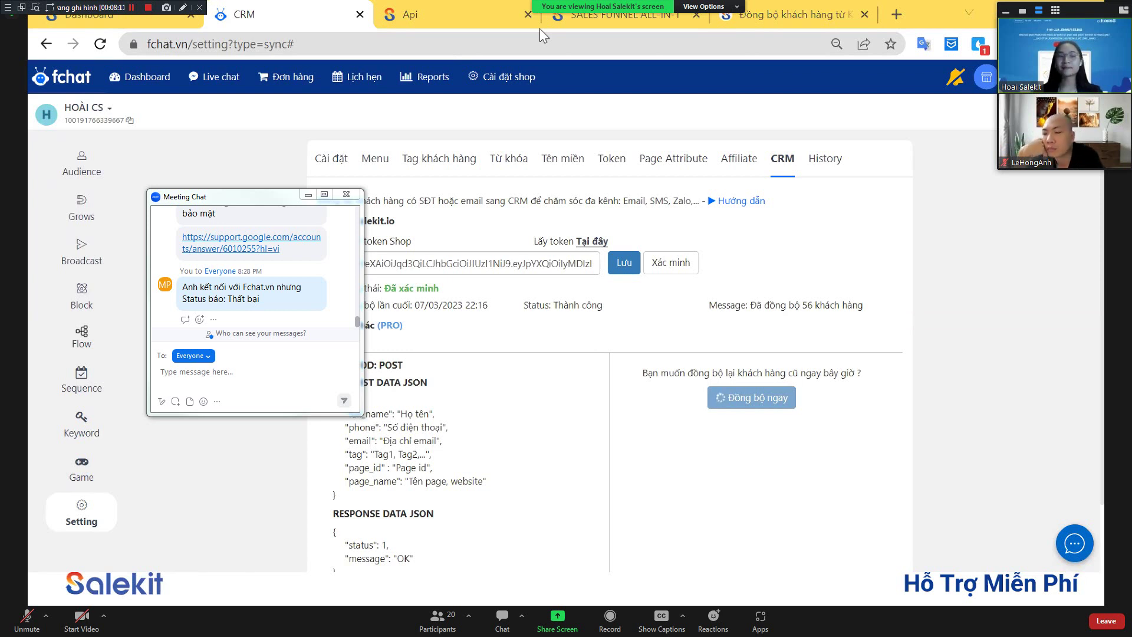
pyautogui.click(222, 377)
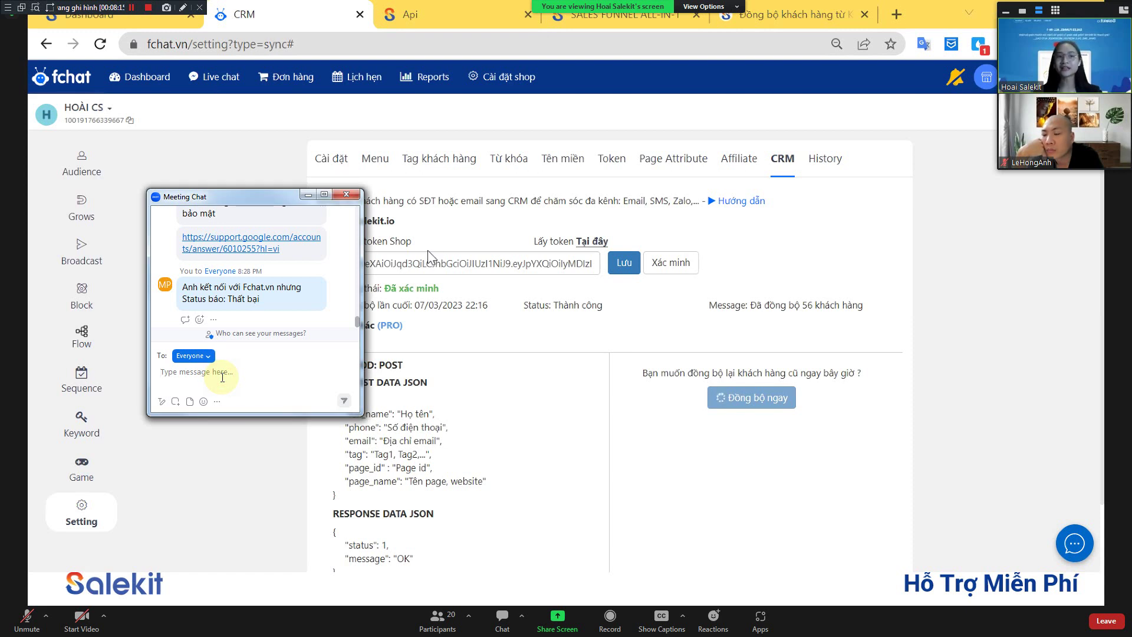
pyautogui.write('Mấy K')
pyautogui.press('BackSpace')
pyautogui.write('k')
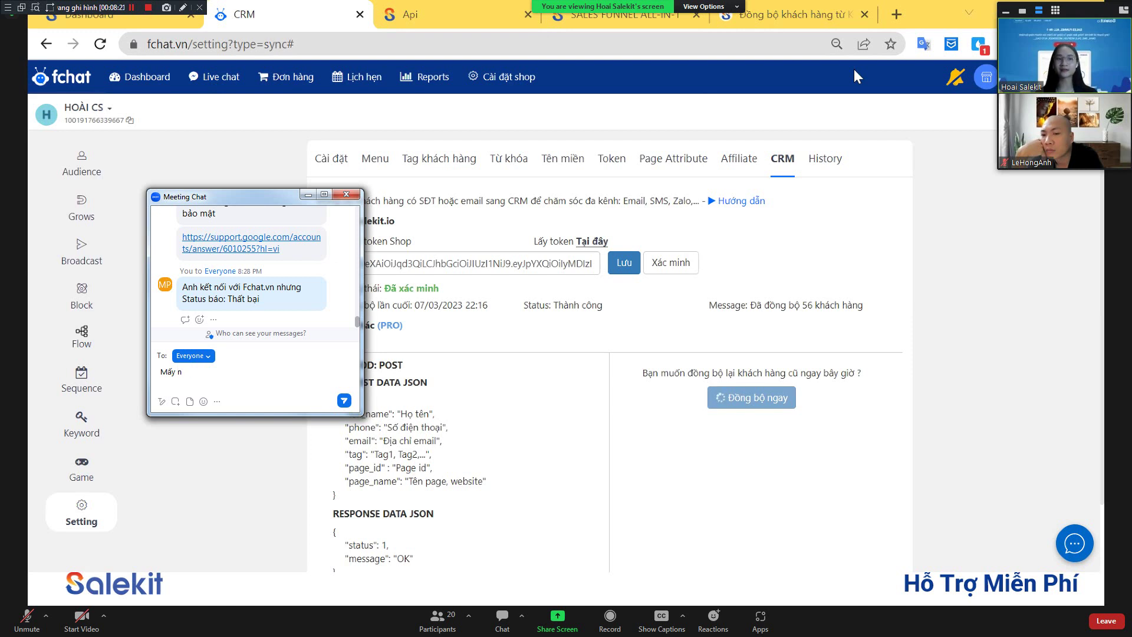
pyautogui.hotkey('ctrl', 'a')
pyautogui.press('BackSpace')
pyautogui.write('Chỉ')
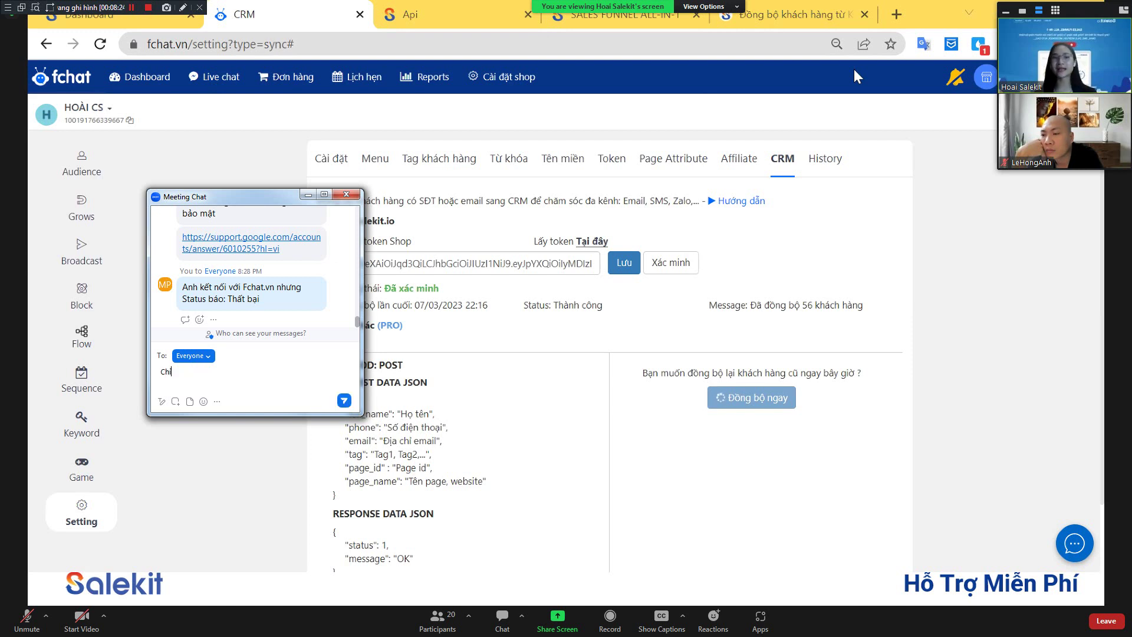
pyautogui.write(' đồng bộ được 1 ít')
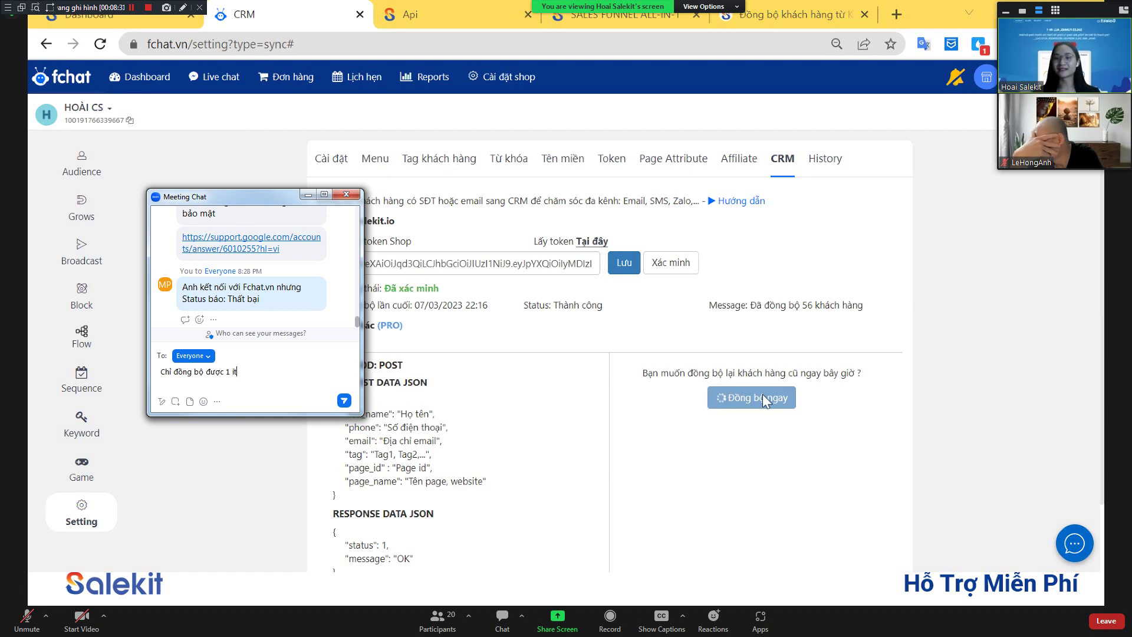
# Replace the drafted chat message with "Thì mình cứ lặp lại thao tác đồng bộ hả em" and send it to everyone
pyautogui.hotkey('ctrl', 'a')
pyautogui.write('Thì mình cứ lặp')
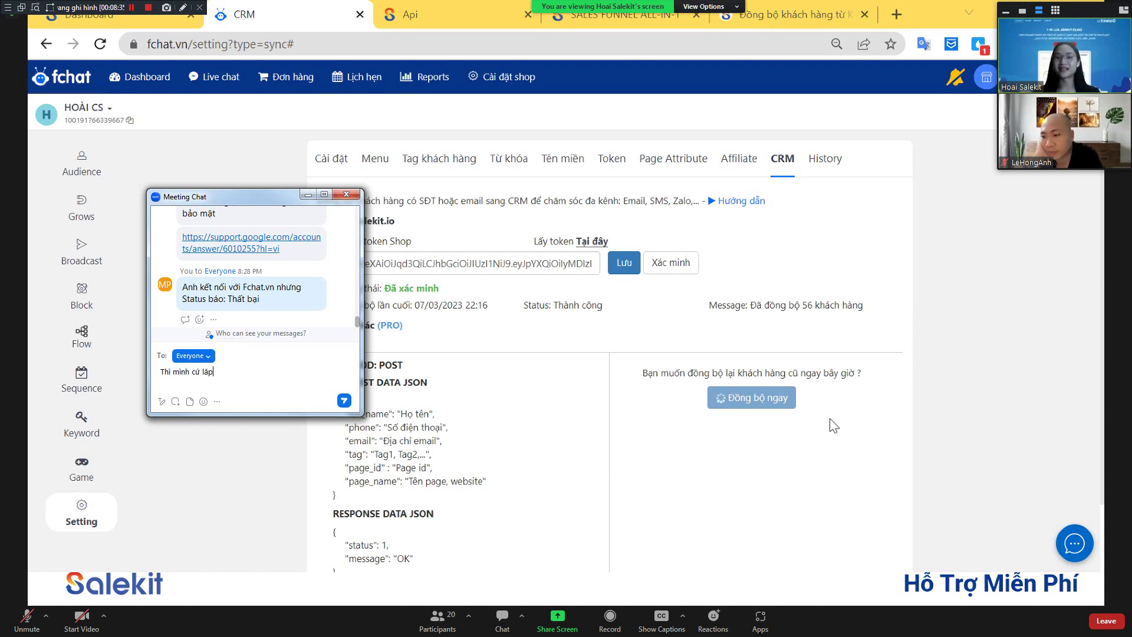
pyautogui.write(' lại thao tác đồng bộ hả em')
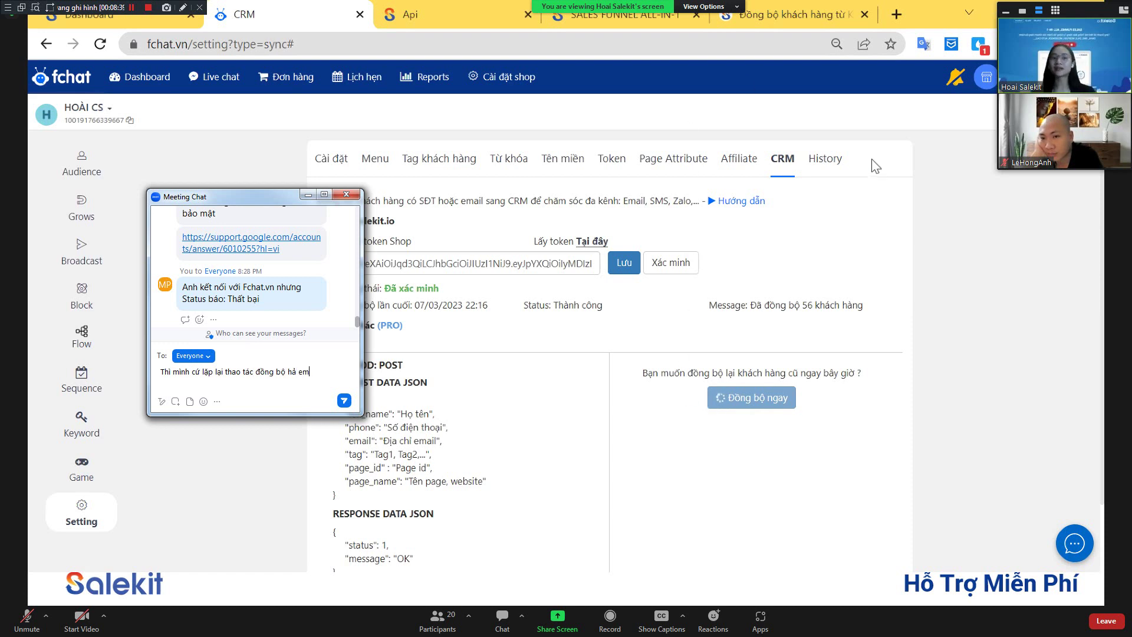
pyautogui.press('Return')
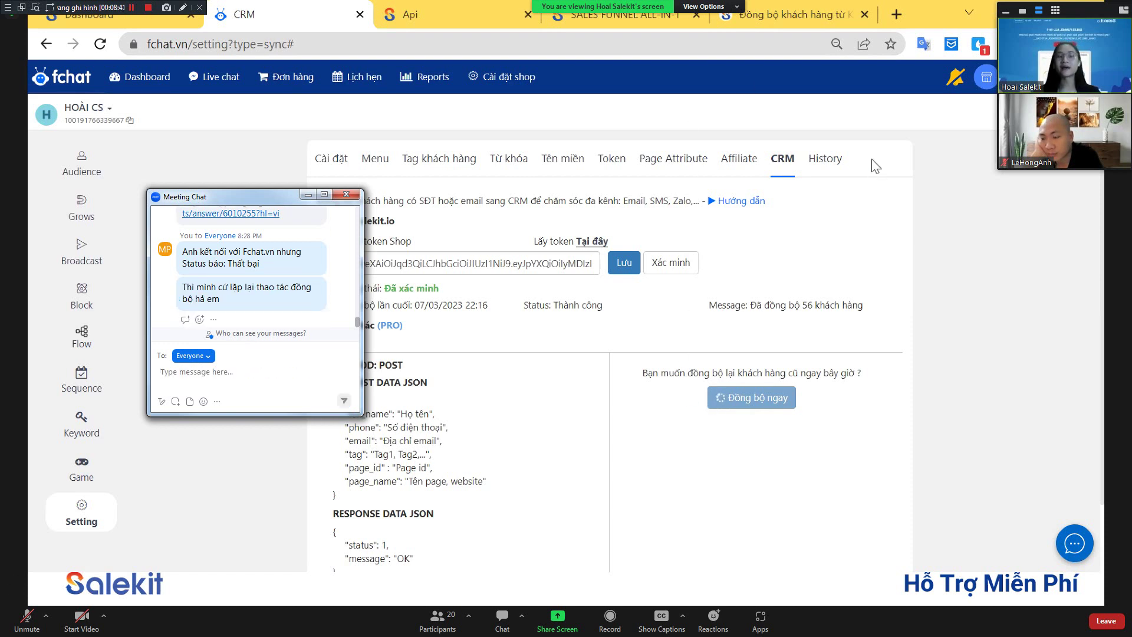
pyautogui.click(875, 166)
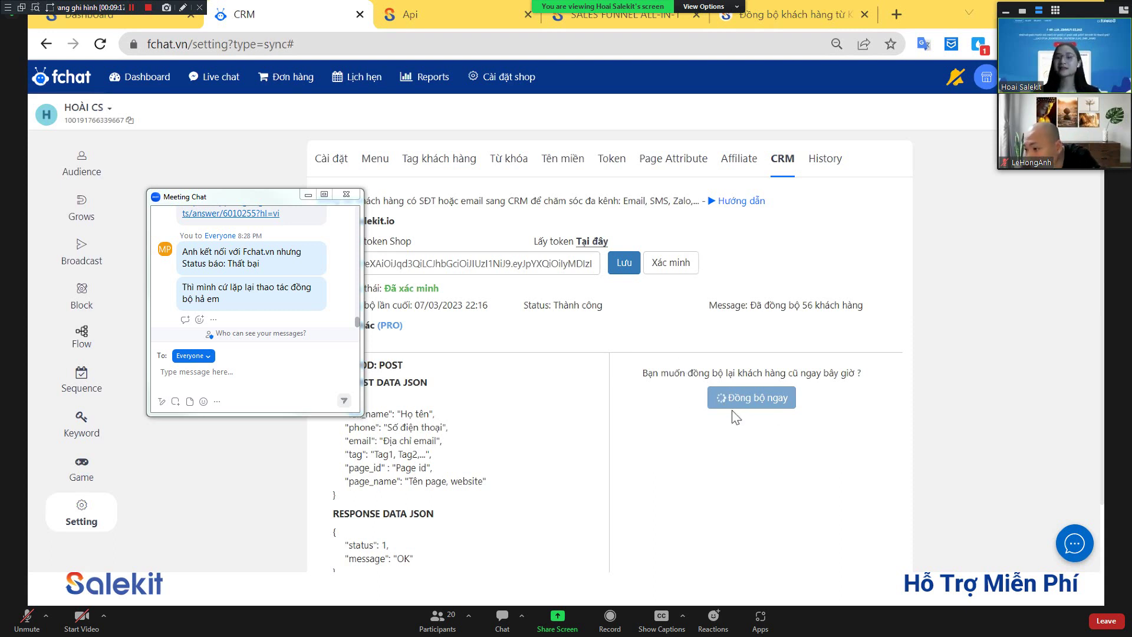
pyautogui.hotkey('ctrl', '+')
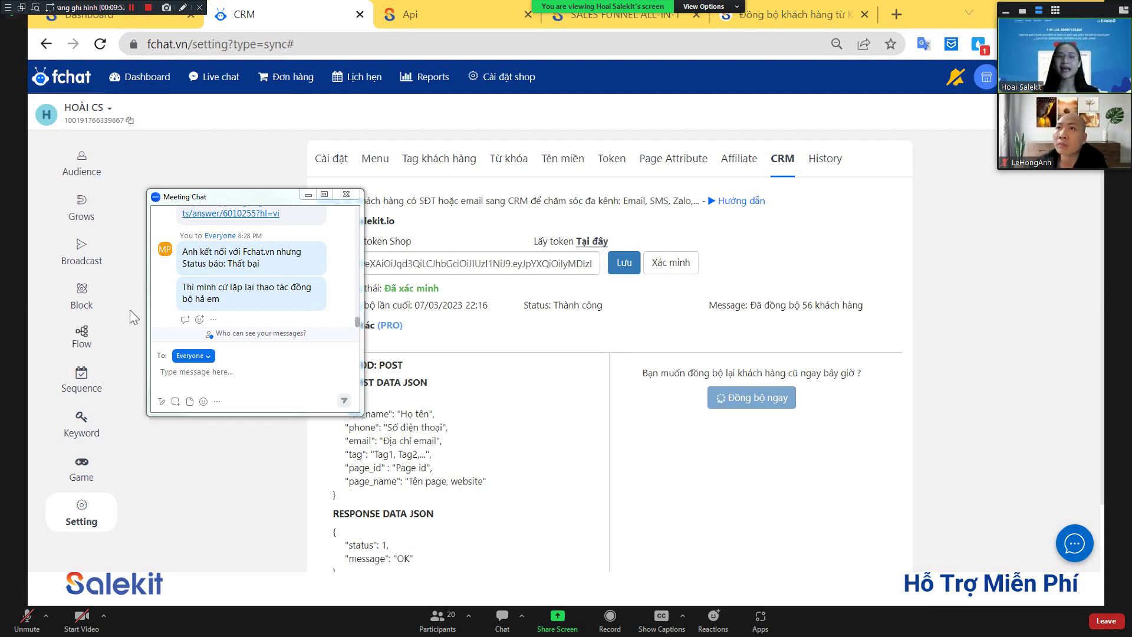
# Minimize the meeting chat and open the message blocks of the Hoài Shop page in Fchat
pyautogui.moveTo(310, 197); pyautogui.dragTo(311, 198)
pyautogui.click(308, 196)
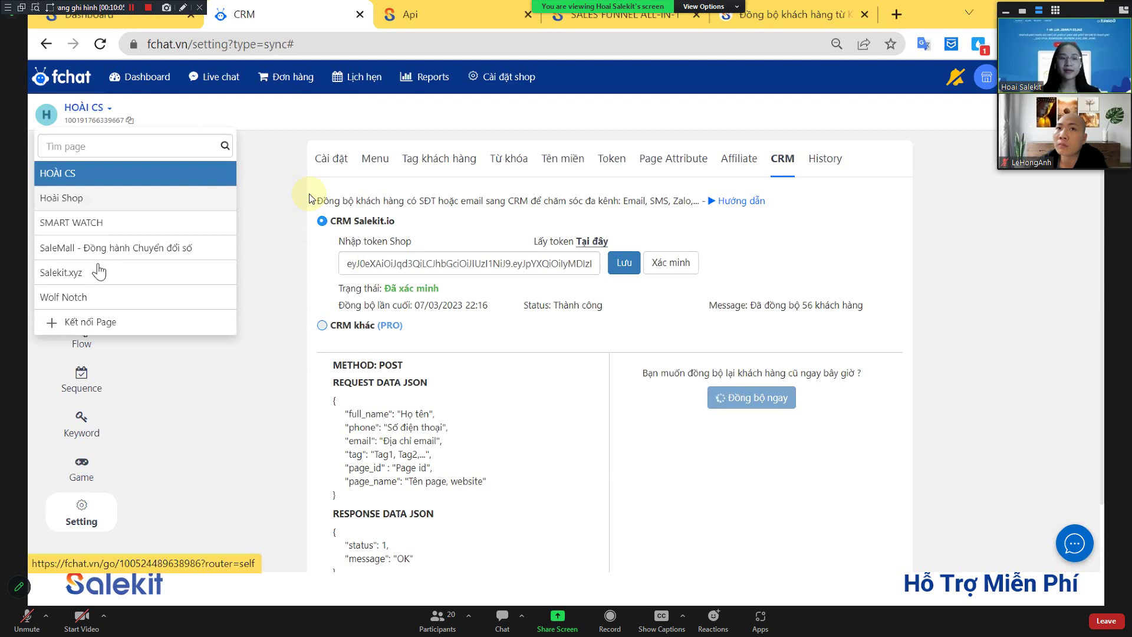
pyautogui.click(90, 231)
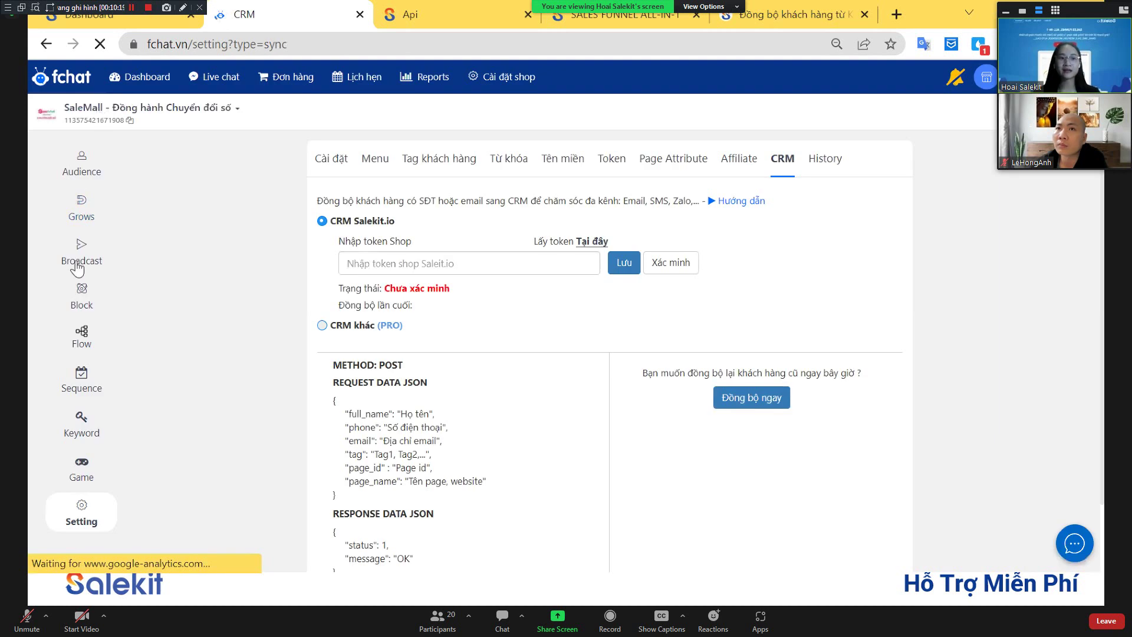
pyautogui.click(81, 297)
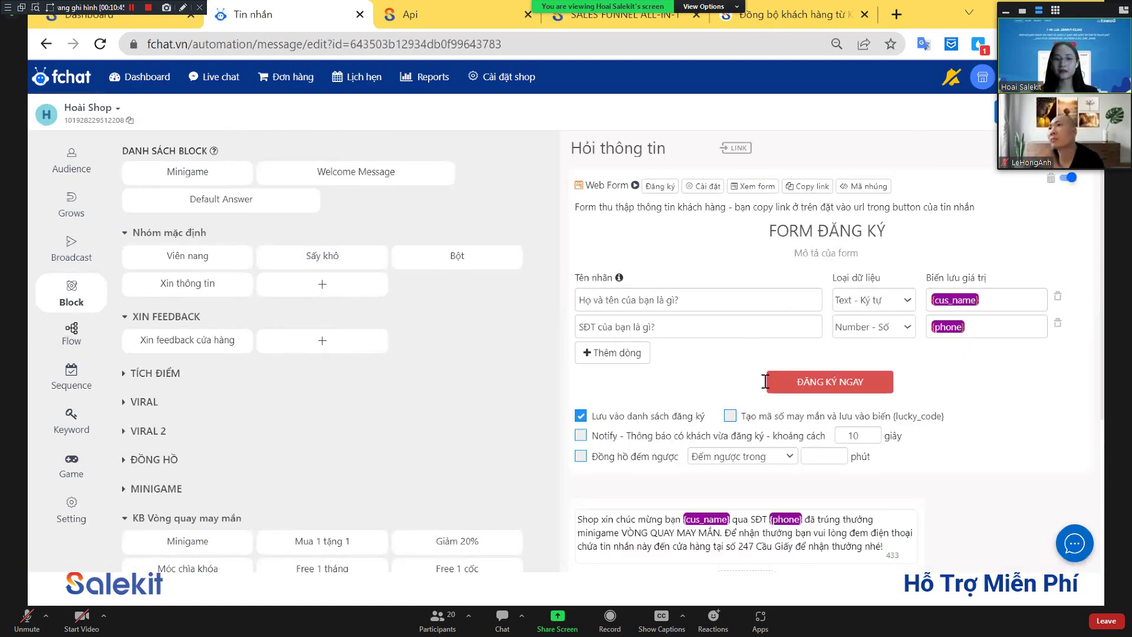
# Review how the "Xin thông tin" block collects the phone number and maps customer fields in its Save To Salekit.io object
pyautogui.scroll(-3, 626, 423)
pyautogui.scroll(2, 337, 193)
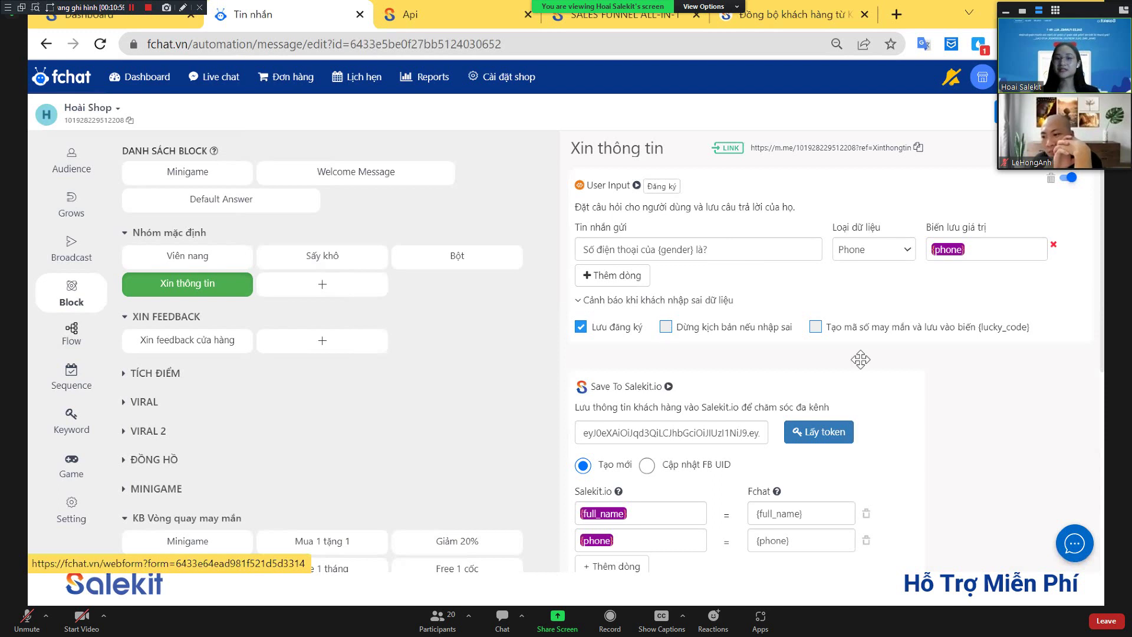
pyautogui.scroll(-1, 960, 392)
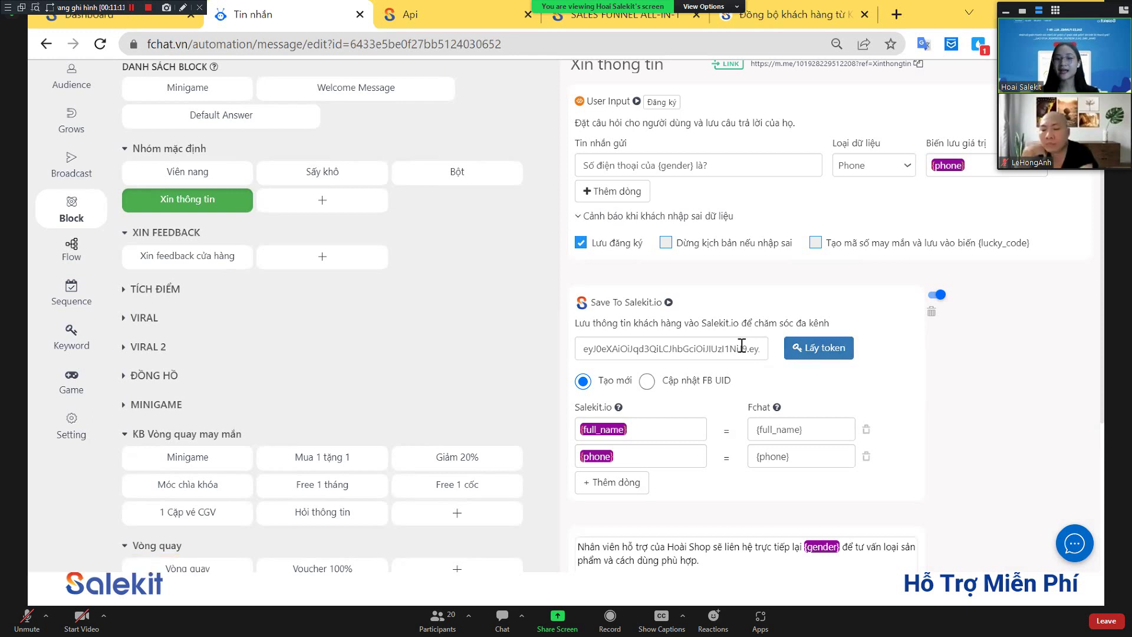
pyautogui.scroll(-2, 681, 412)
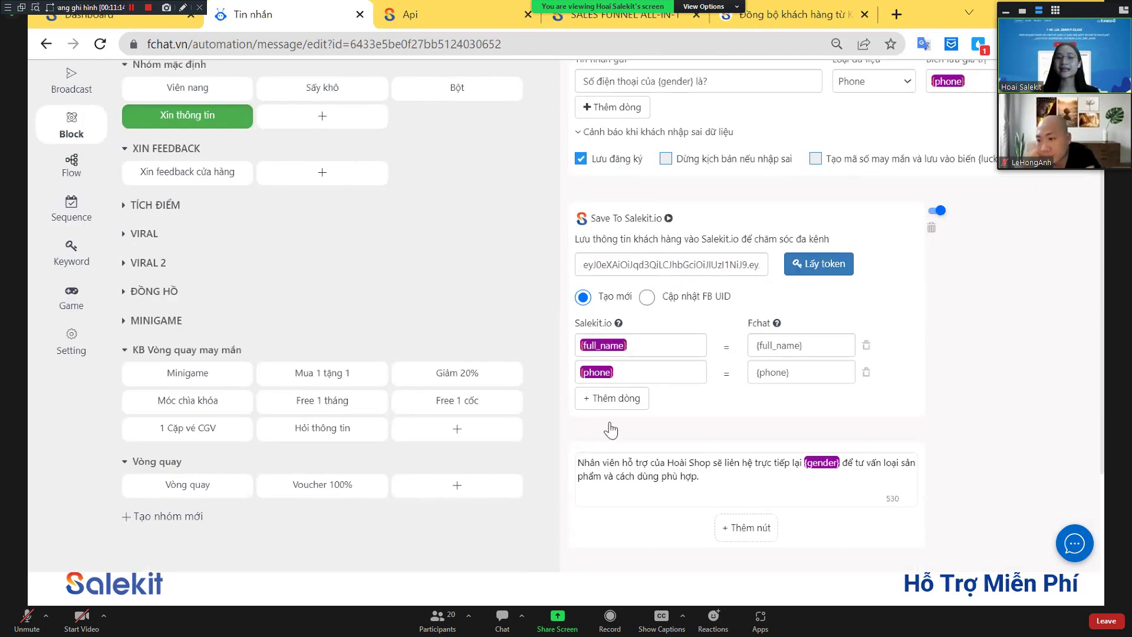
pyautogui.click(630, 407)
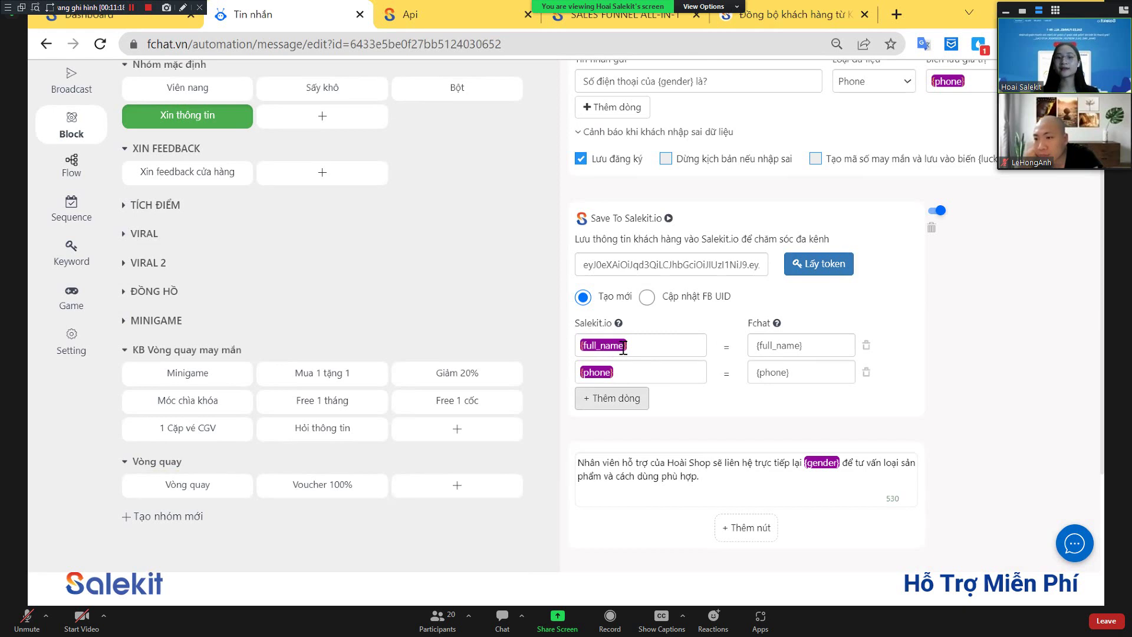
pyautogui.click(667, 348)
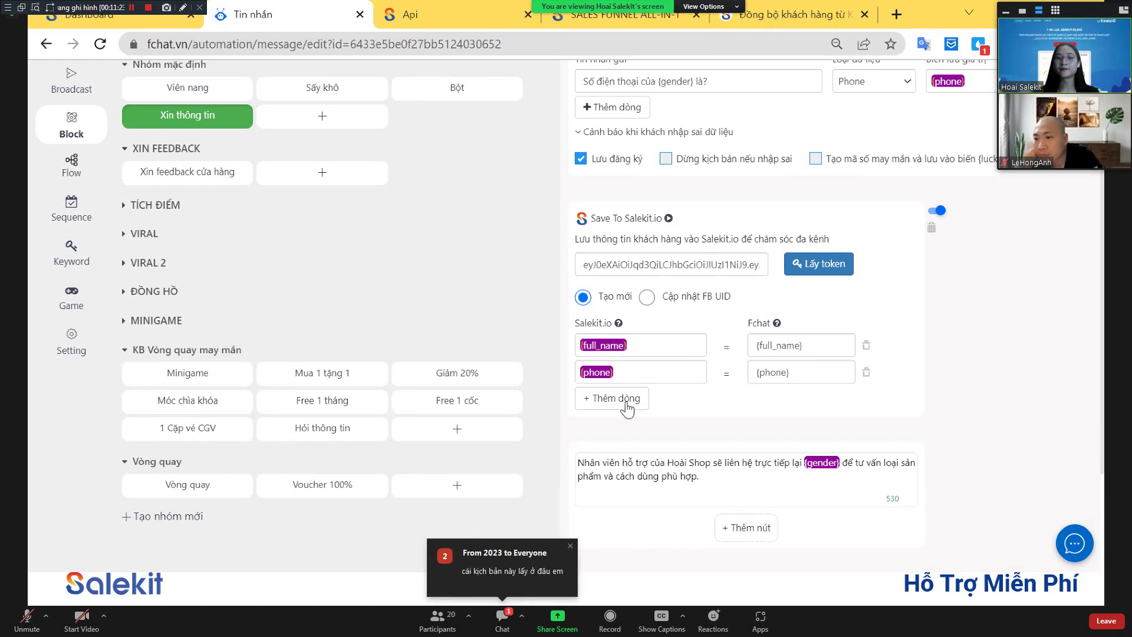
# Look through the objects that can be added to the "Xin thông tin" block, including the Import & Export group, and close the list
pyautogui.scroll(-3, 973, 491)
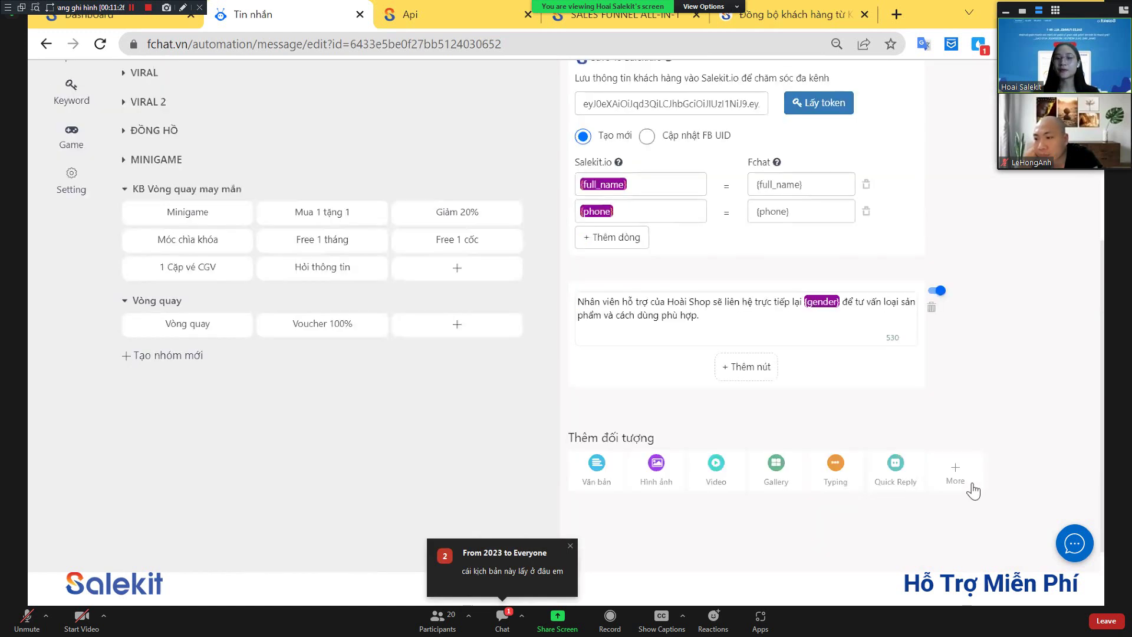
pyautogui.click(956, 474)
pyautogui.scroll(-2, 594, 321)
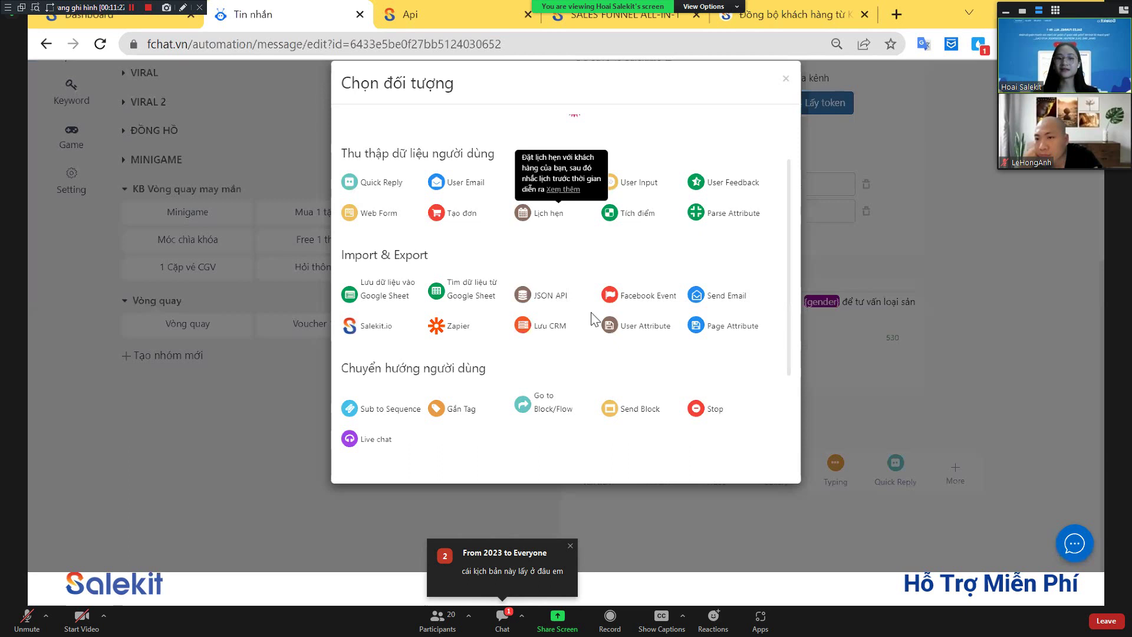
pyautogui.scroll(-2, 536, 371)
pyautogui.scroll(-1, 534, 368)
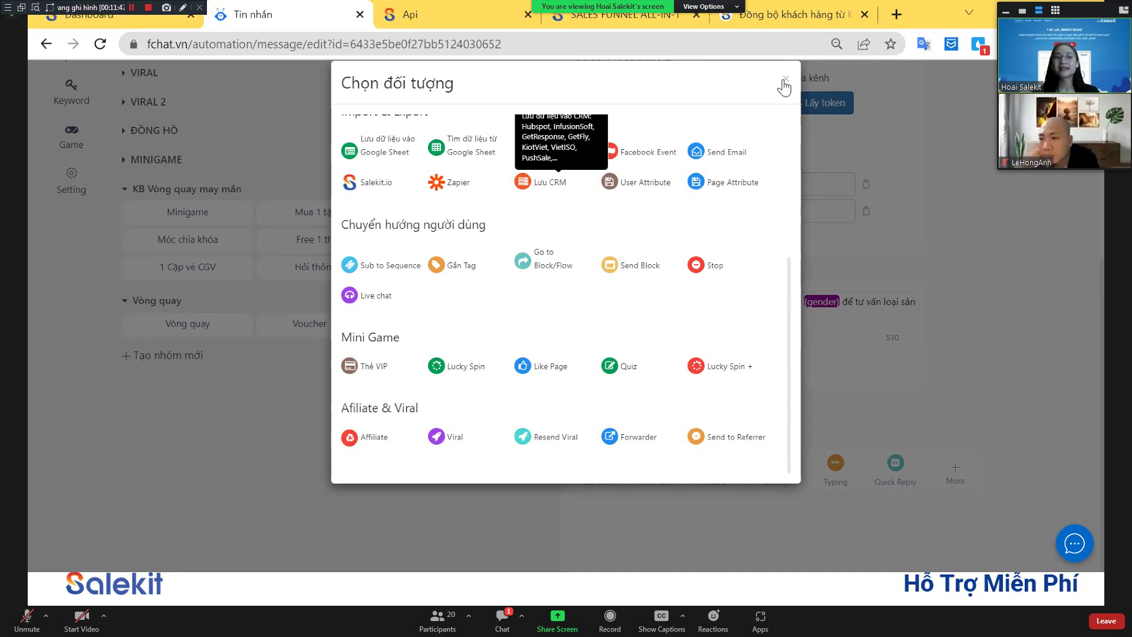
pyautogui.click(330, 381)
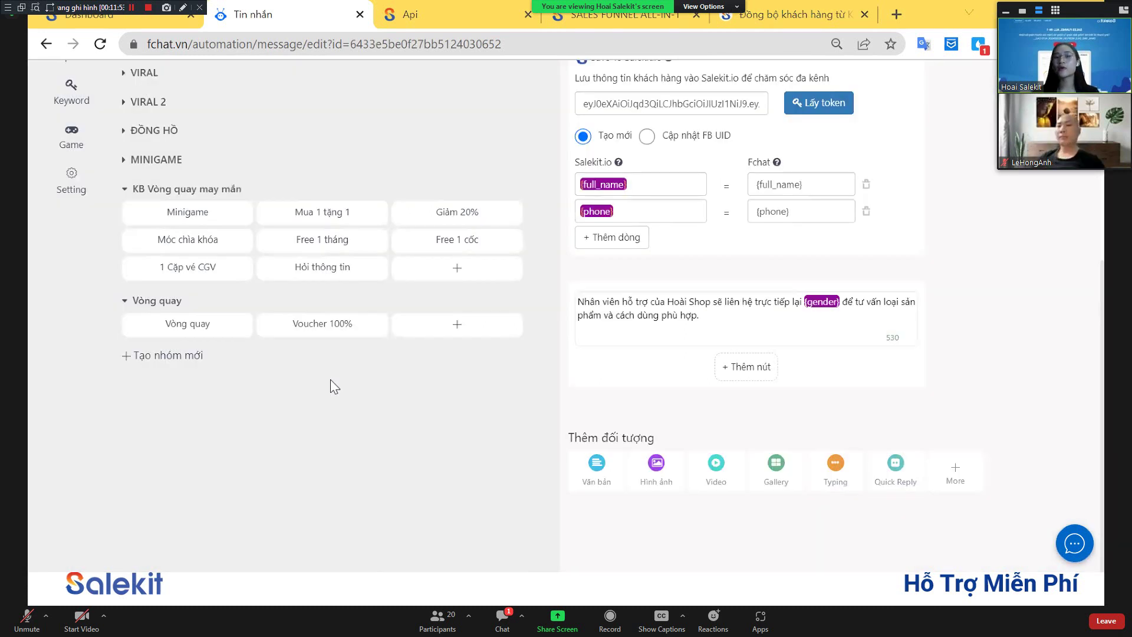
pyautogui.scroll(6, 718, 274)
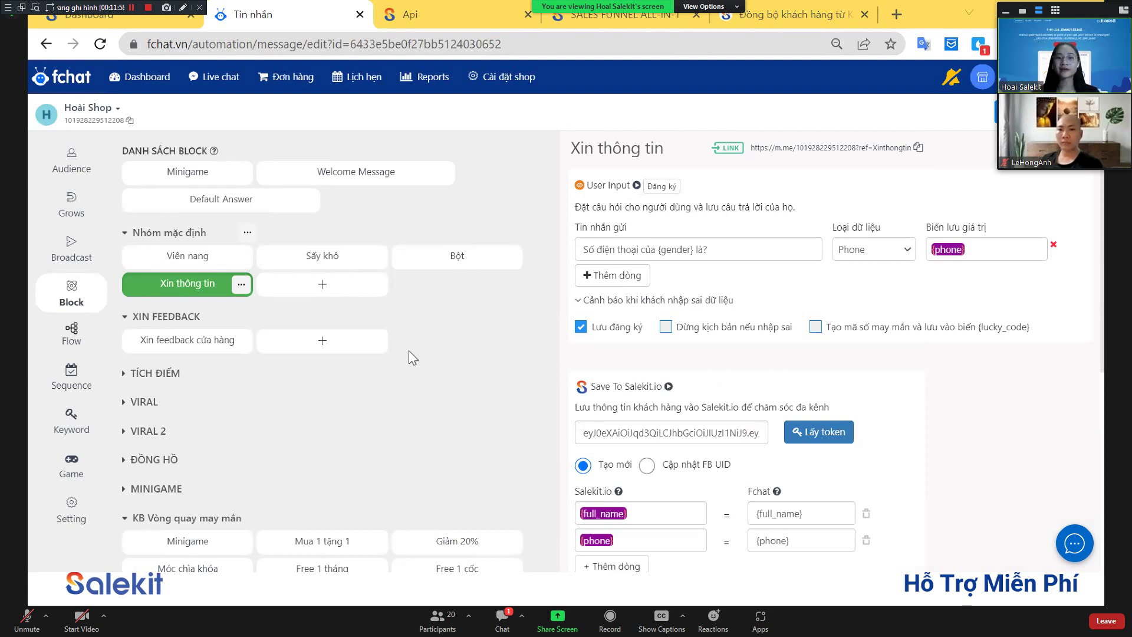
# Recheck the phone question, Save To Salekit.io mapping and closing message of the "Xin thông tin" block, and open the help article on KiotViet customer sync
pyautogui.scroll(-1, 409, 350)
pyautogui.scroll(-1, 111, 220)
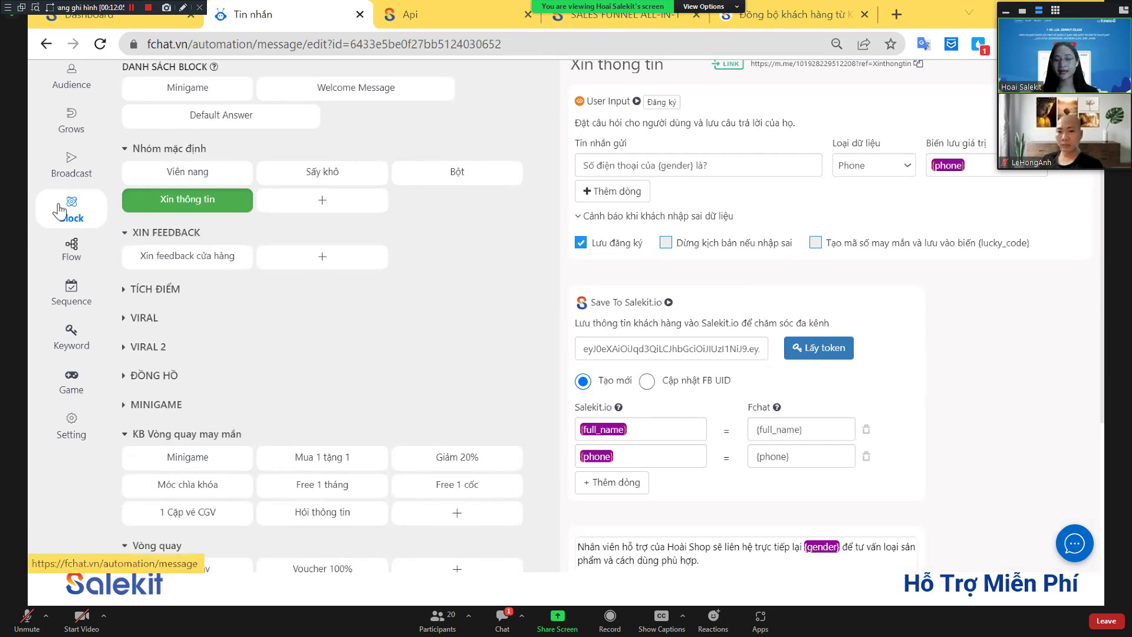
pyautogui.scroll(-4, 1029, 403)
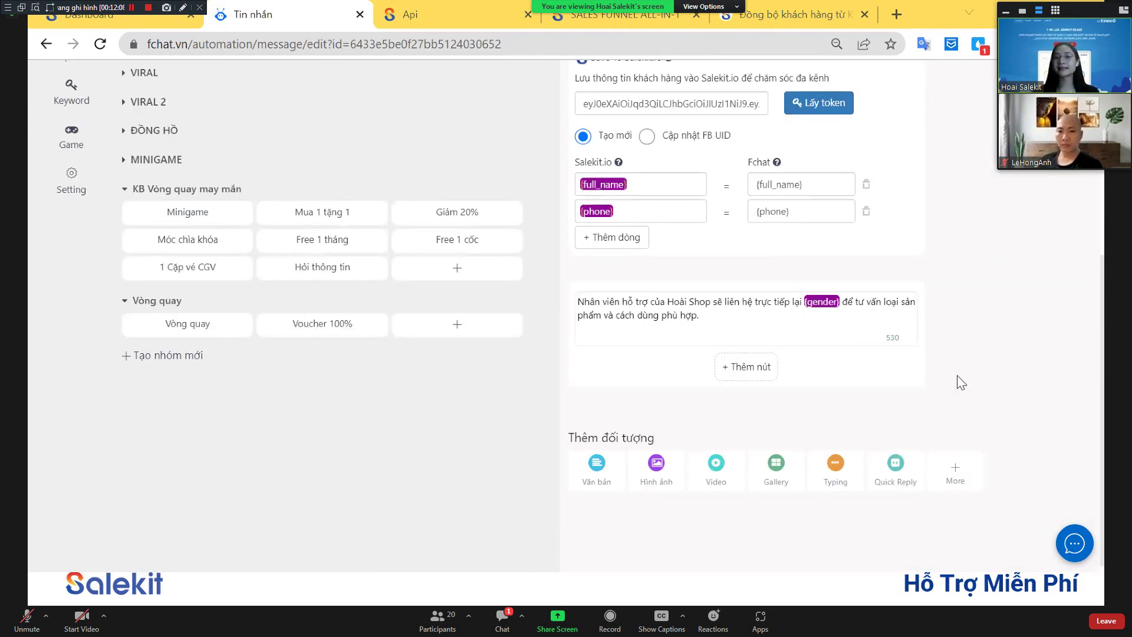
pyautogui.scroll(3, 608, 241)
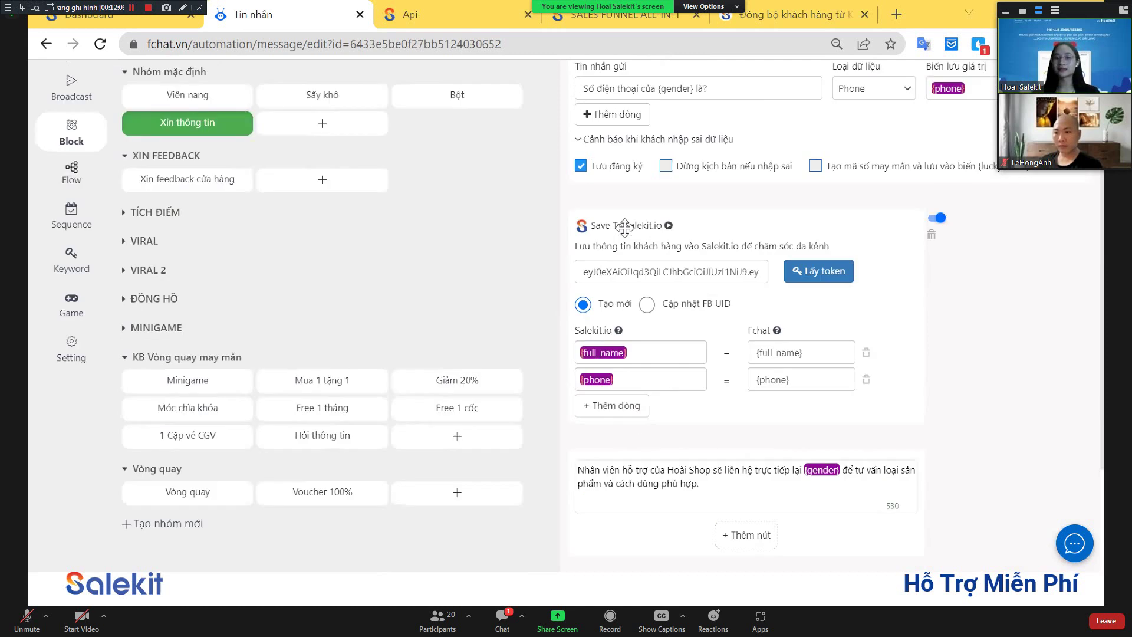
pyautogui.scroll(1, 682, 246)
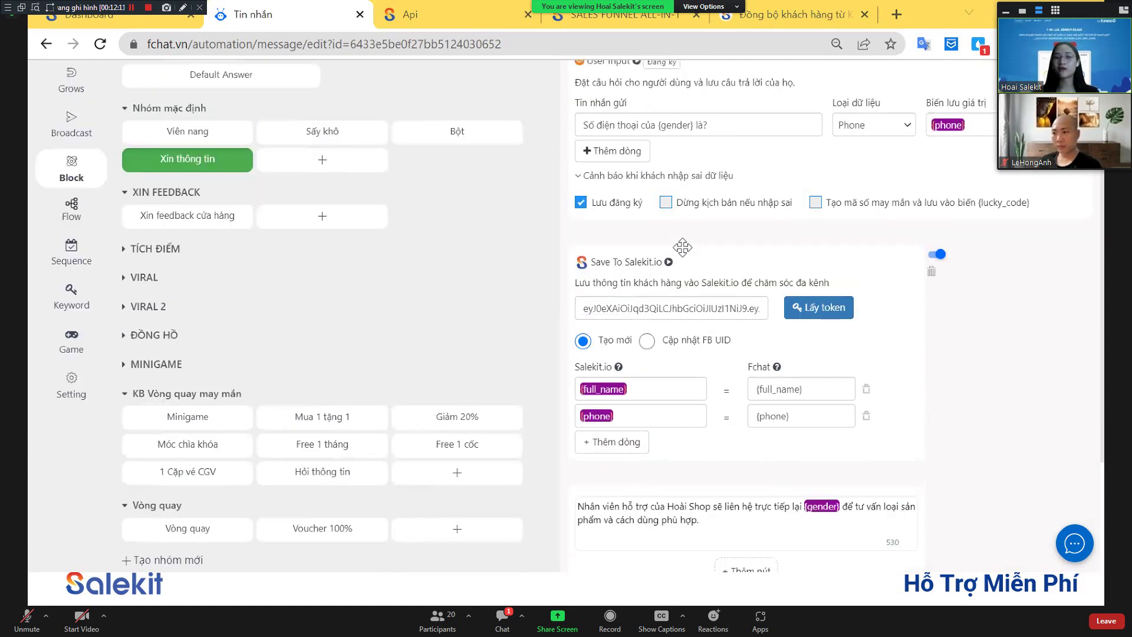
pyautogui.scroll(2, 590, 200)
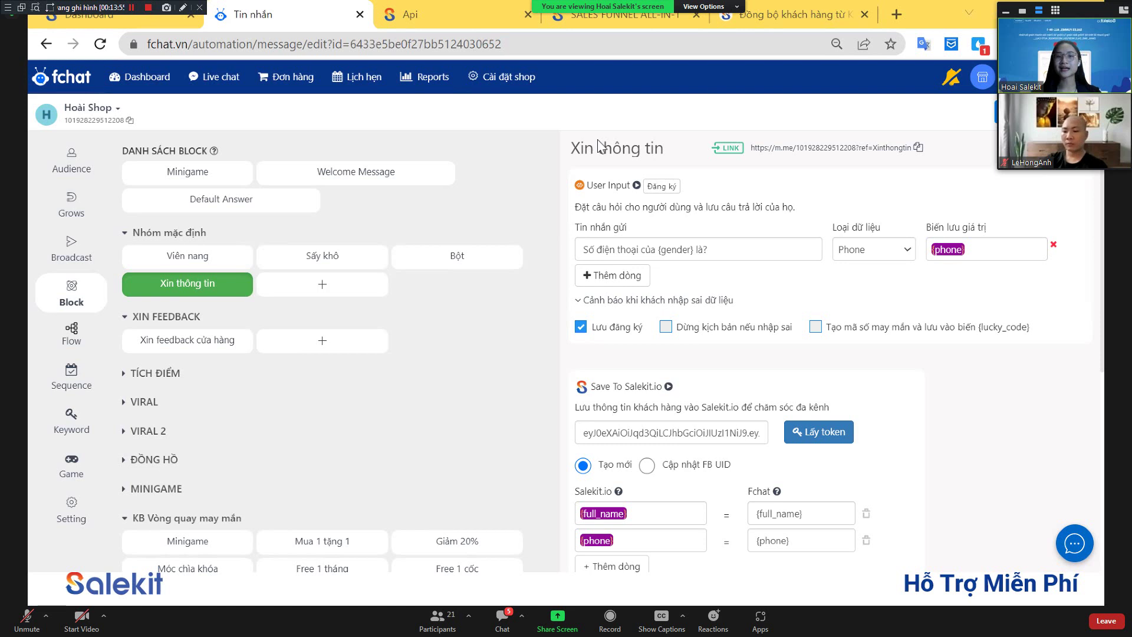
pyautogui.click(740, 18)
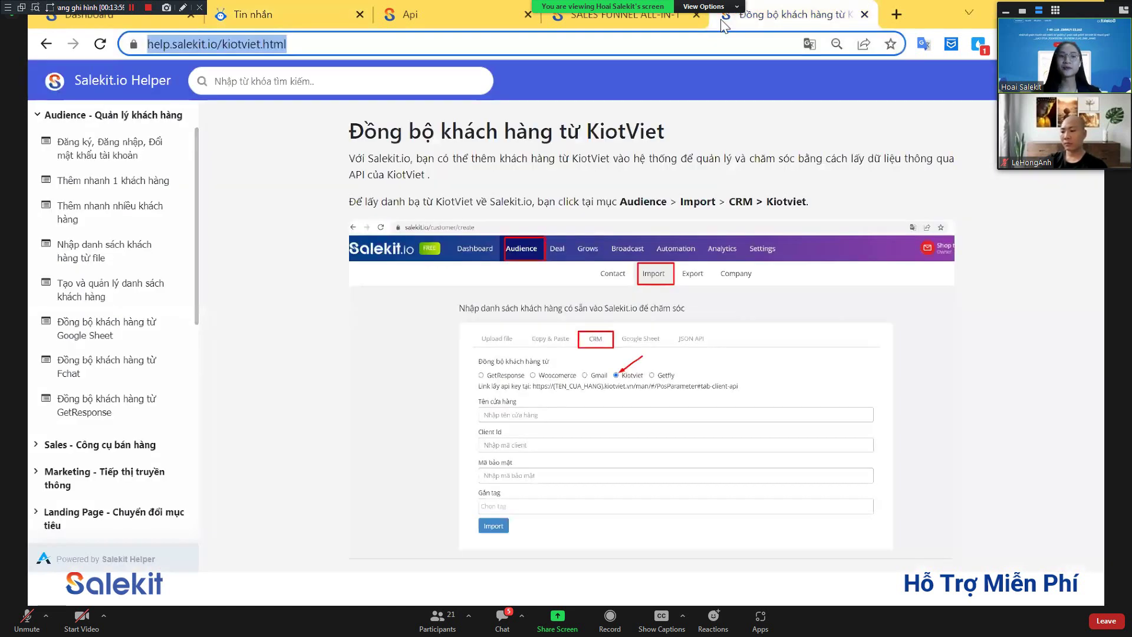
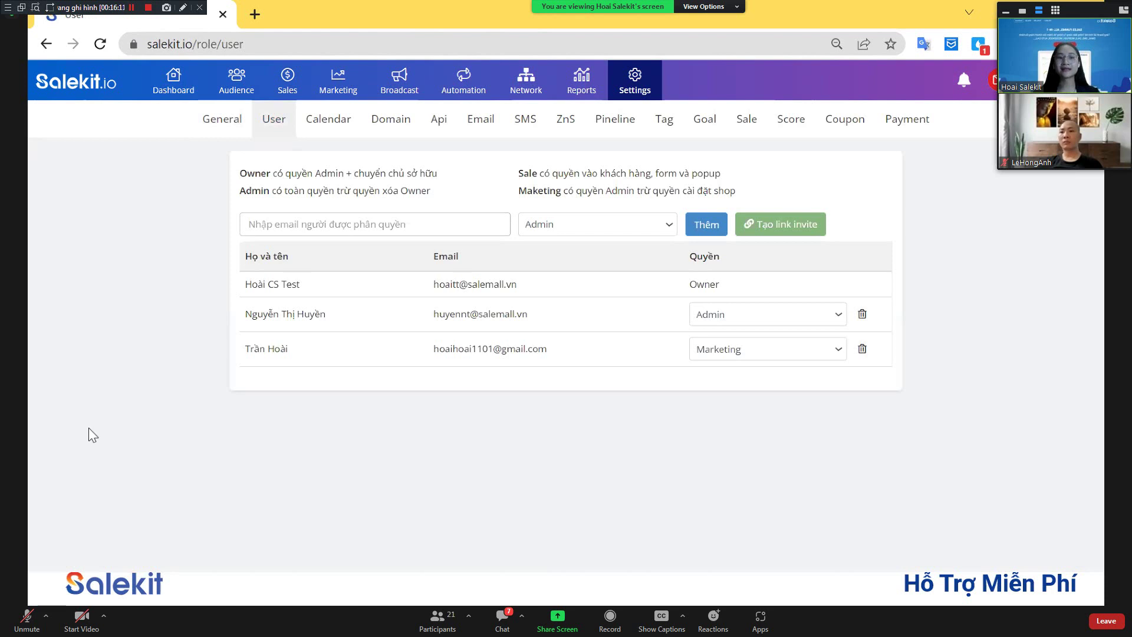
# Enlarge the Salekit.io user settings page and examine the email field and role choice for adding a staff member
pyautogui.hotkey('ctrl', '+')
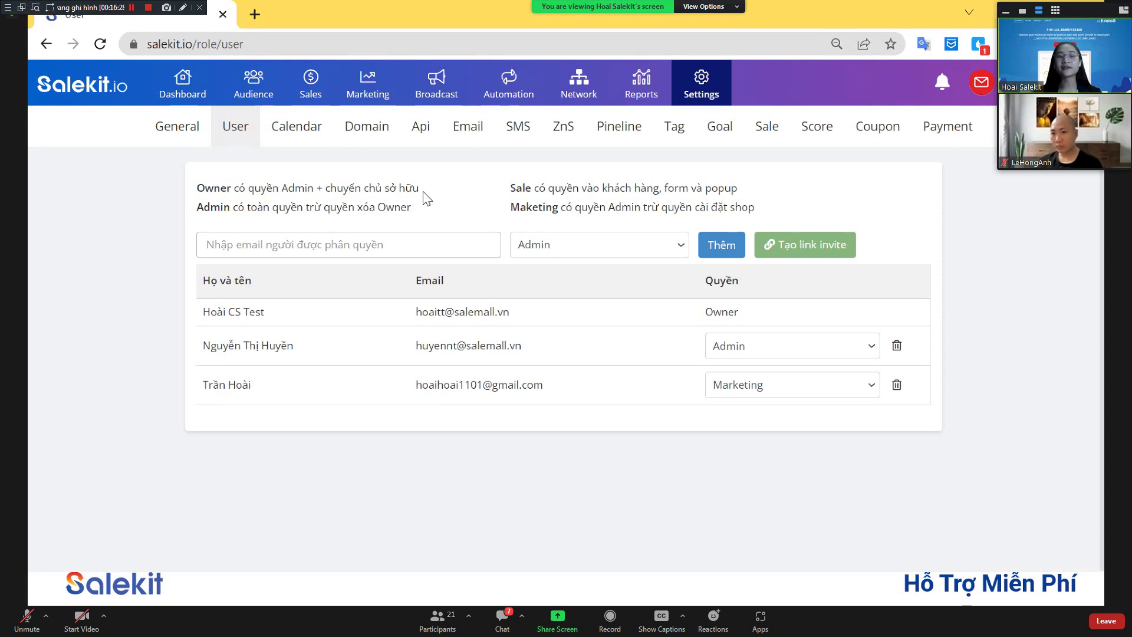
pyautogui.click(384, 247)
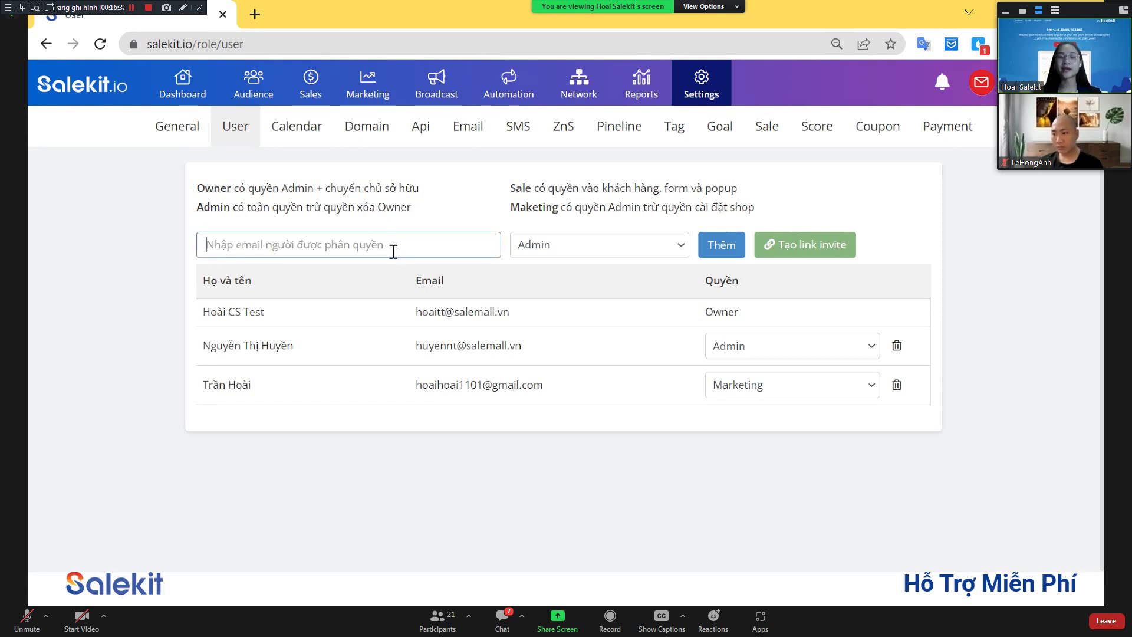
pyautogui.click(549, 251)
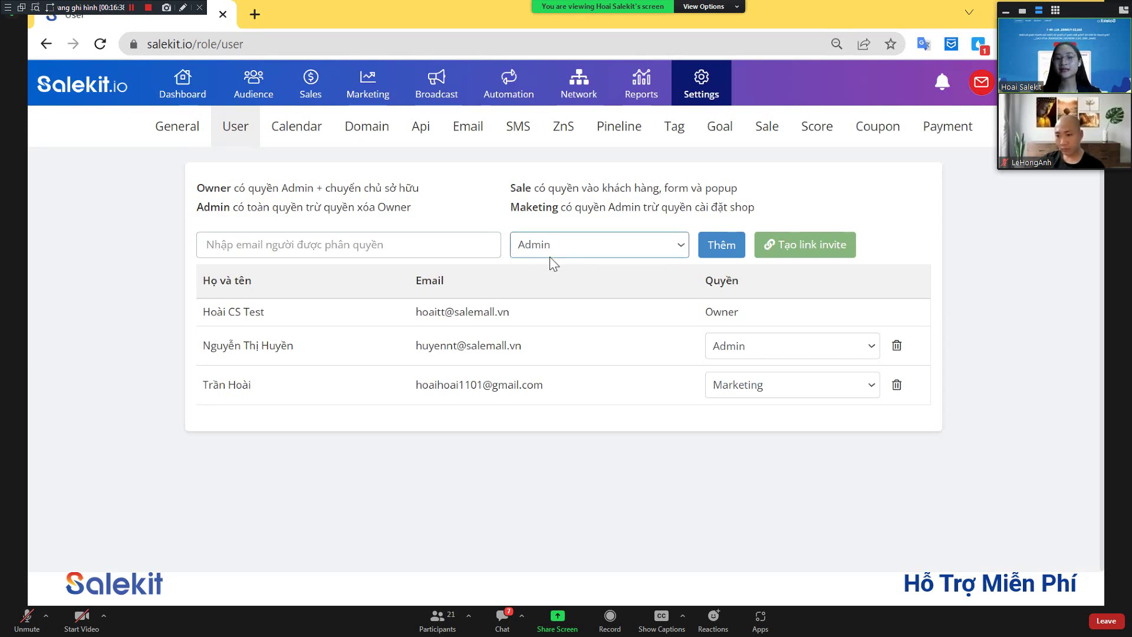
pyautogui.click(486, 256)
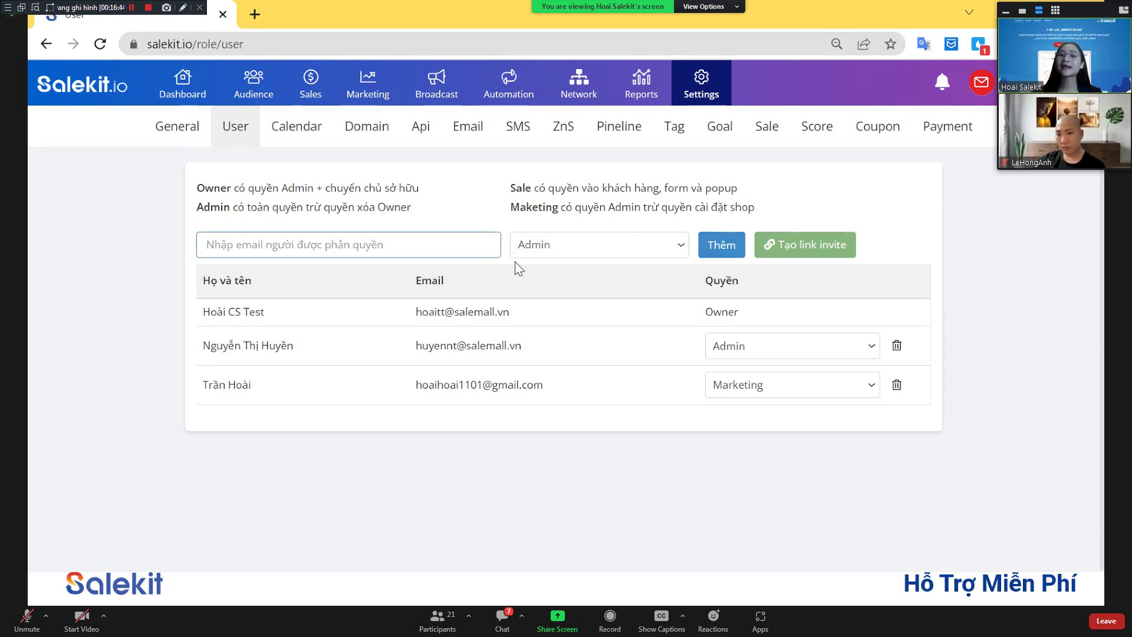
# Generate an invite link that grants staff access to the shop, copy it and close the dialog
pyautogui.click(787, 247)
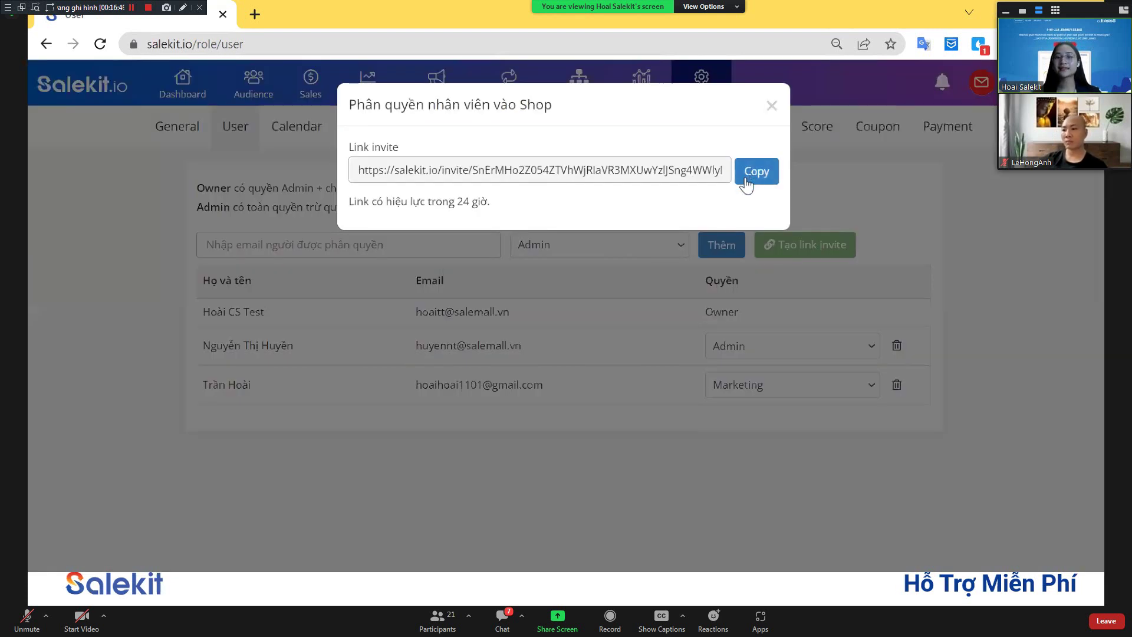
pyautogui.click(746, 182)
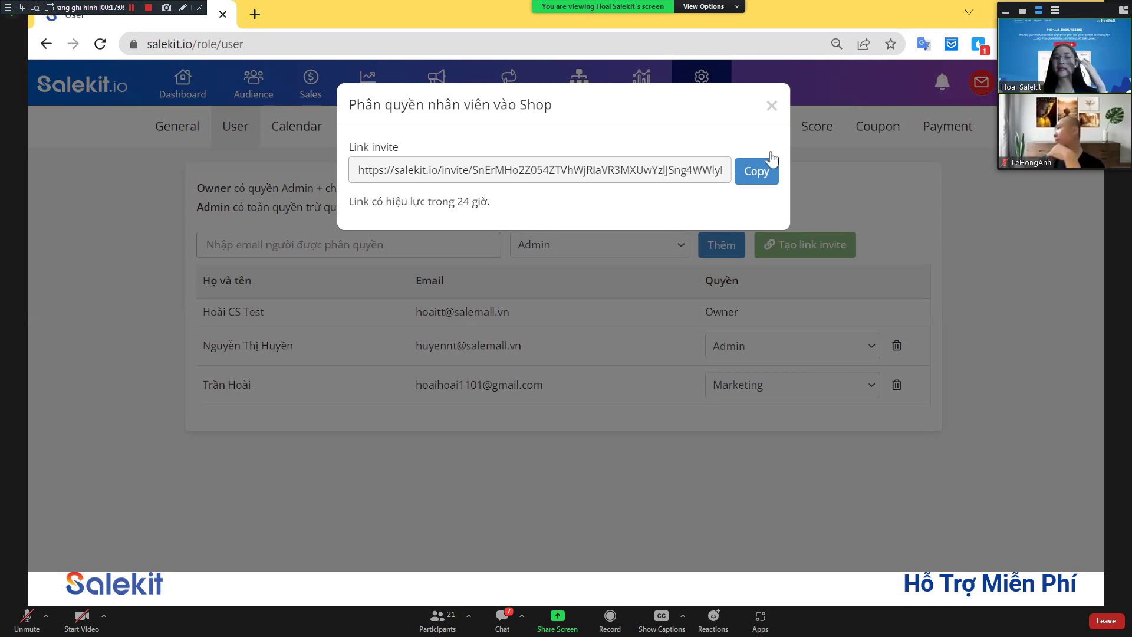
pyautogui.click(537, 327)
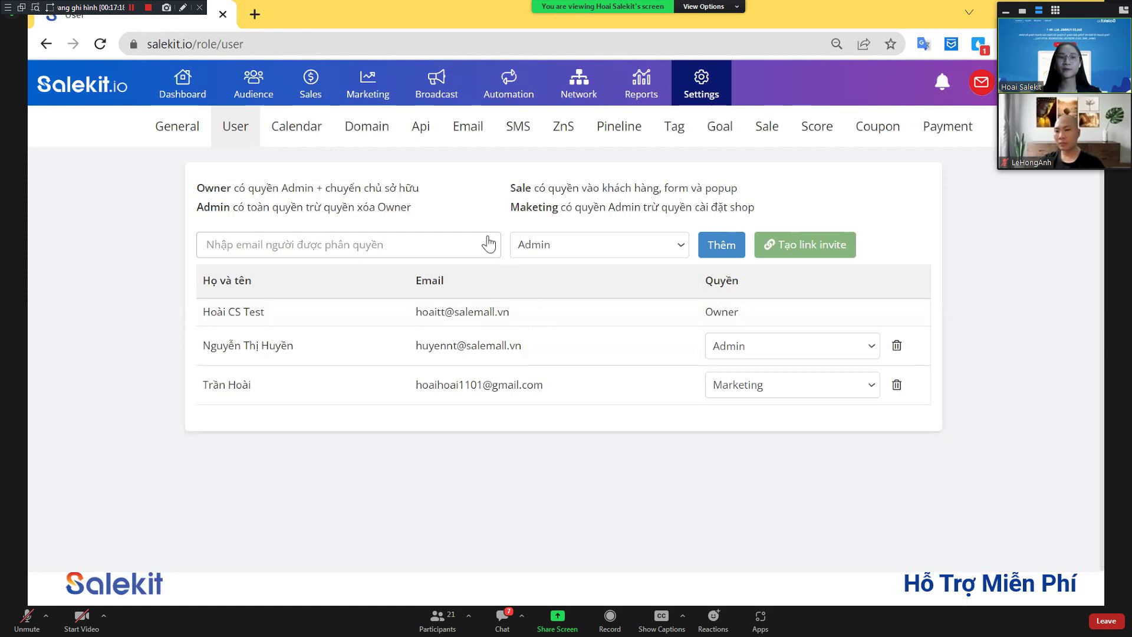
# Load the Salekit.io "SALES FUNNEL ALL-IN-1" site in a new browser tab
pyautogui.click(254, 14)
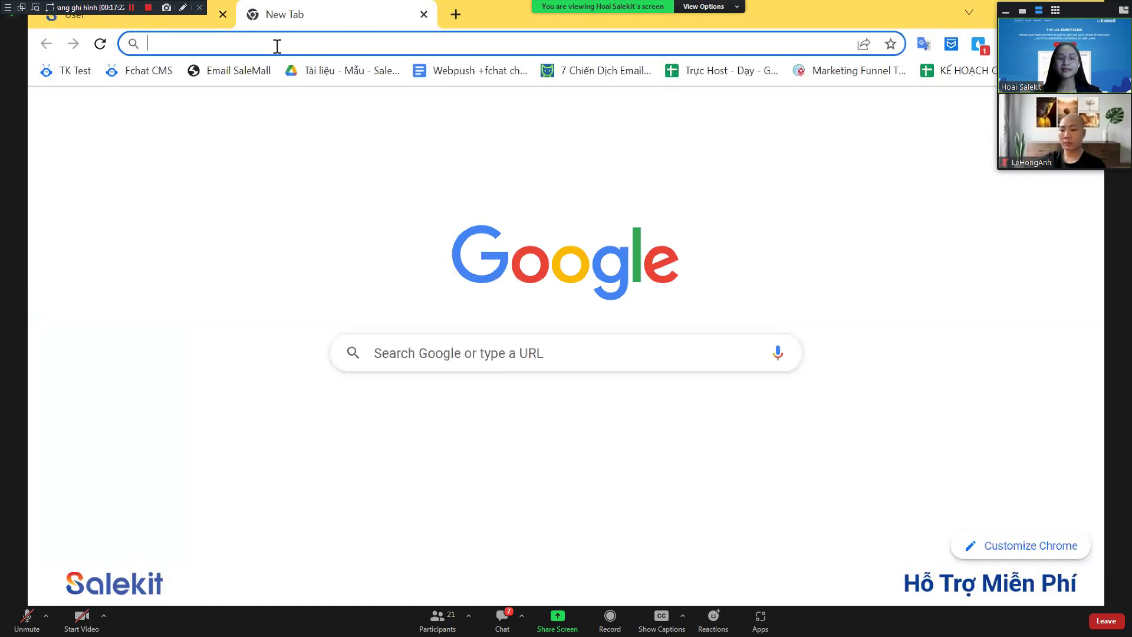
pyautogui.write('sale')
pyautogui.press('Return')
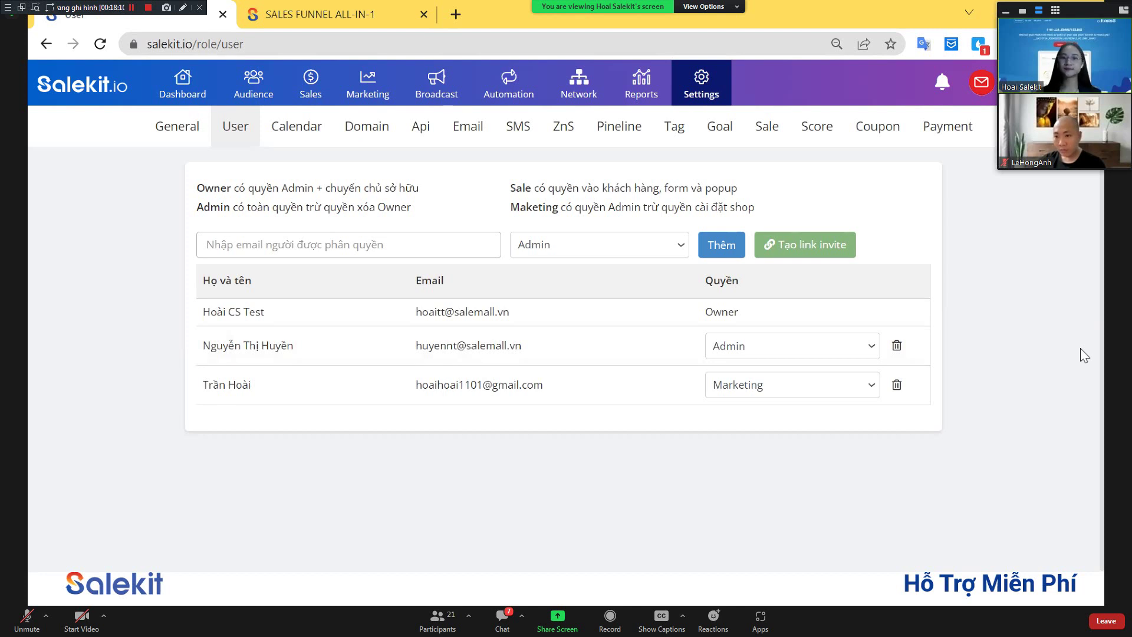
# Set the role of the staff member who has Admin rights to Owner
pyautogui.click(873, 348)
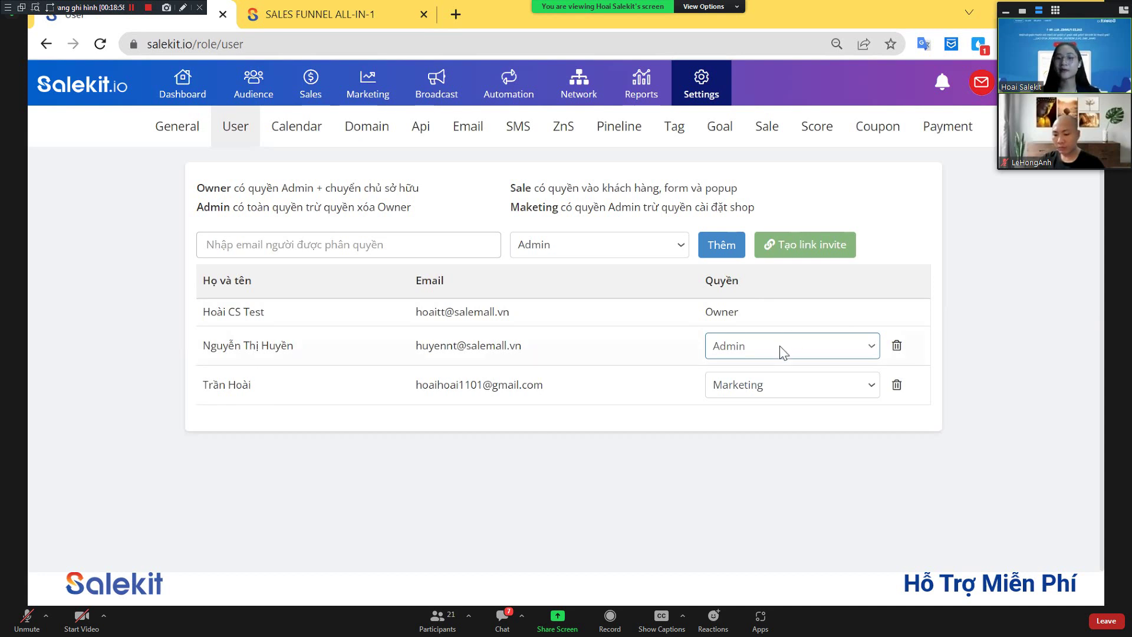
pyautogui.click(749, 356)
pyautogui.click(756, 153)
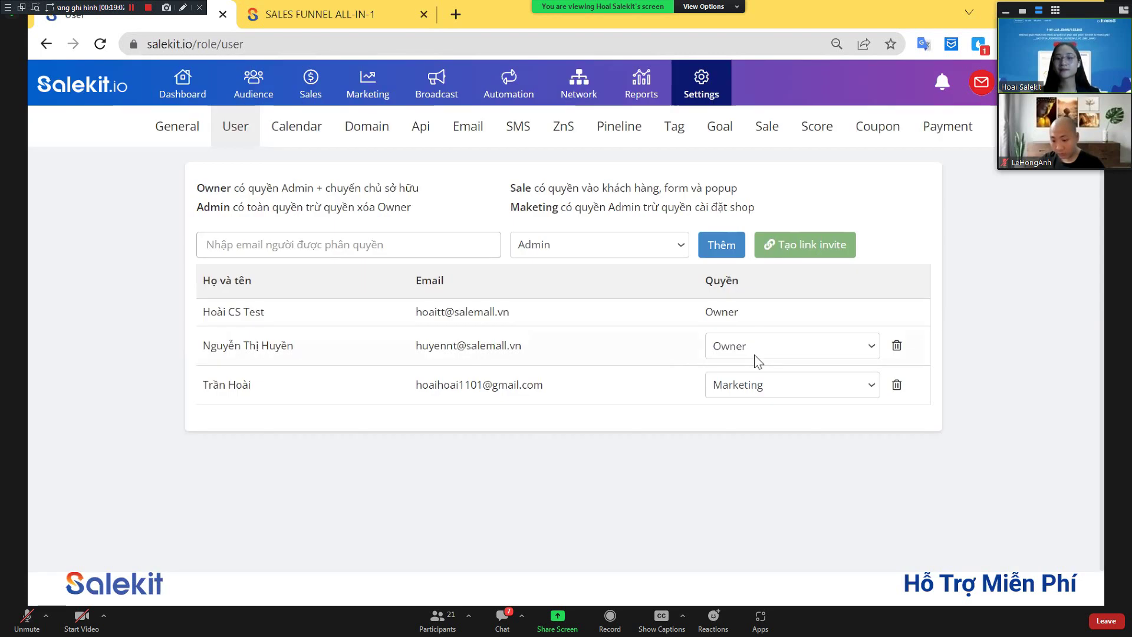
# Set the role of the second listed staff member to Marketing
pyautogui.click(755, 353)
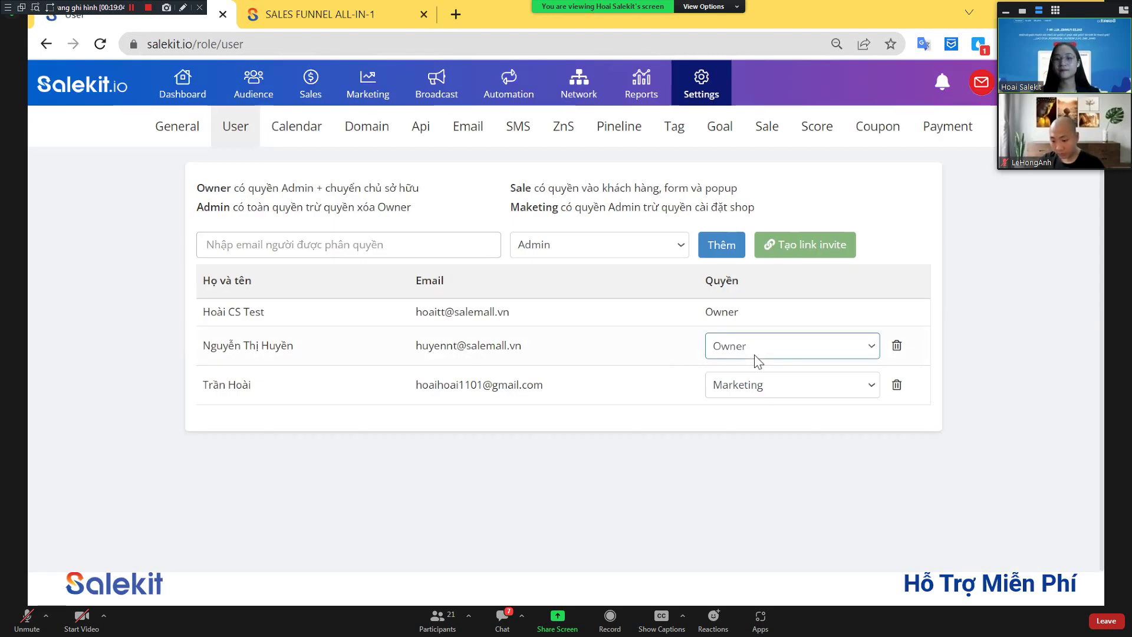
pyautogui.click(730, 398)
pyautogui.click(708, 148)
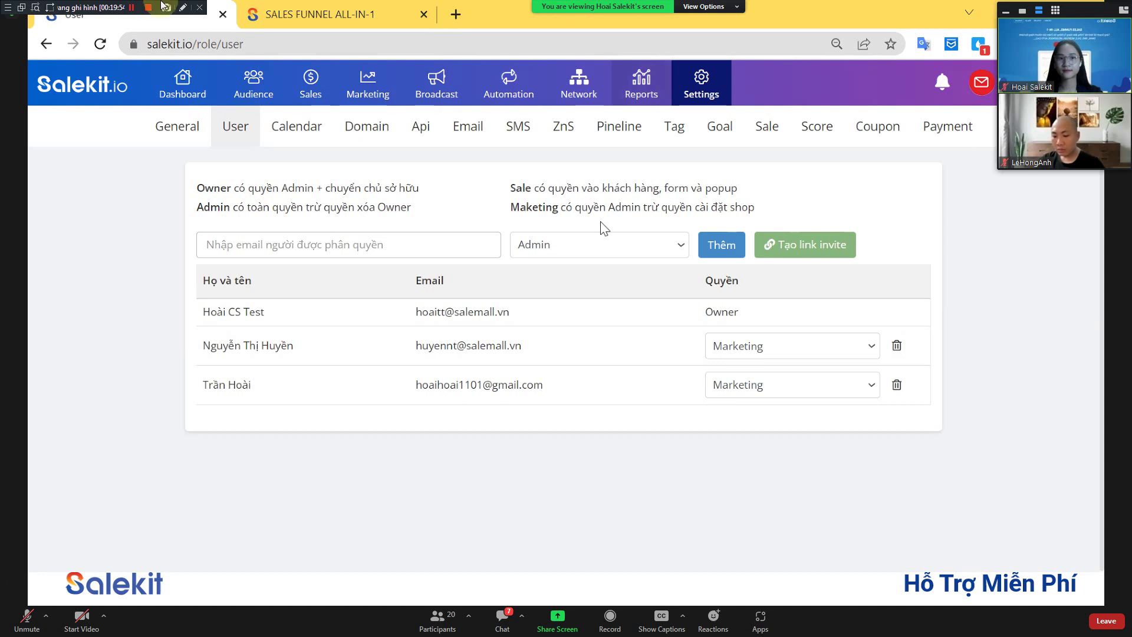
# Move the meeting's video panel below the account header and switch it to grid view
pyautogui.moveTo(1076, 16); pyautogui.dragTo(1063, 115)
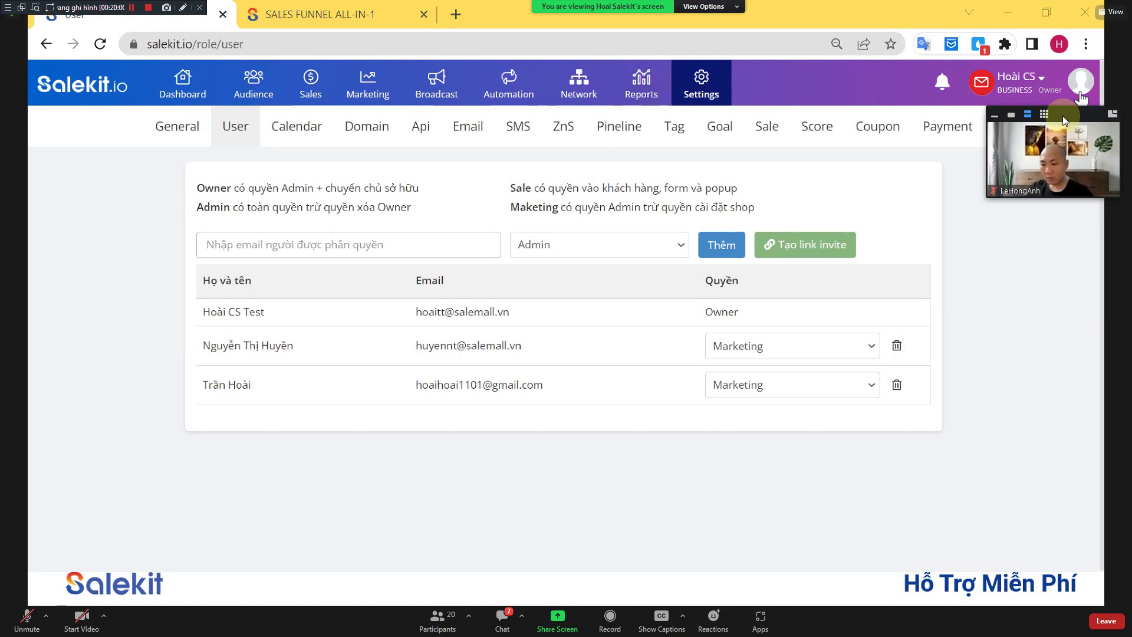
pyautogui.click(1047, 116)
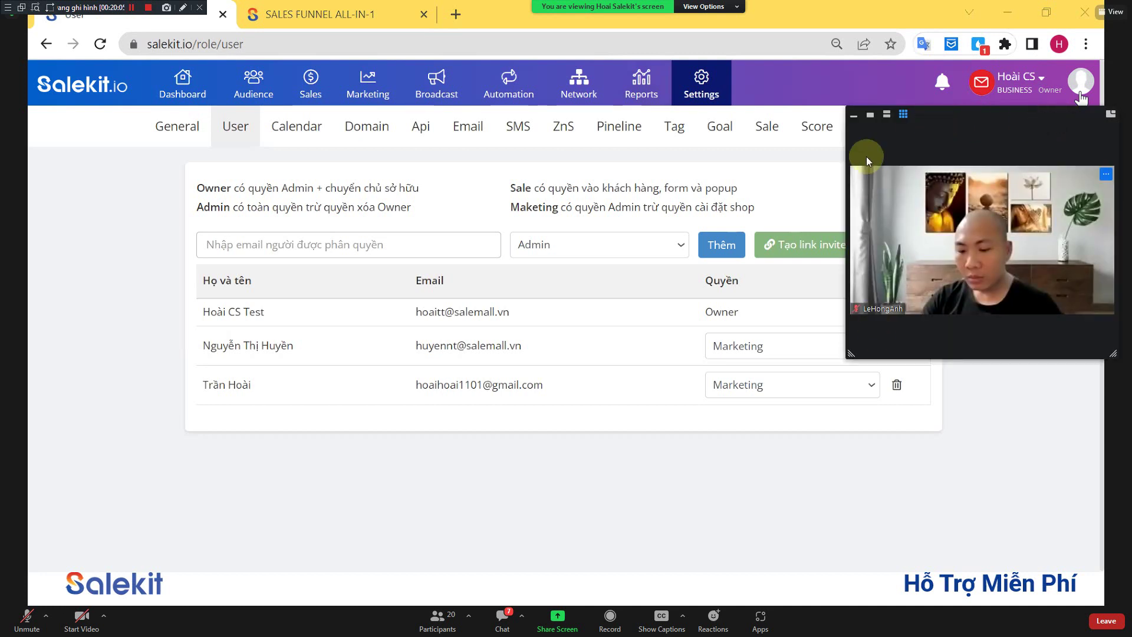
pyautogui.click(886, 114)
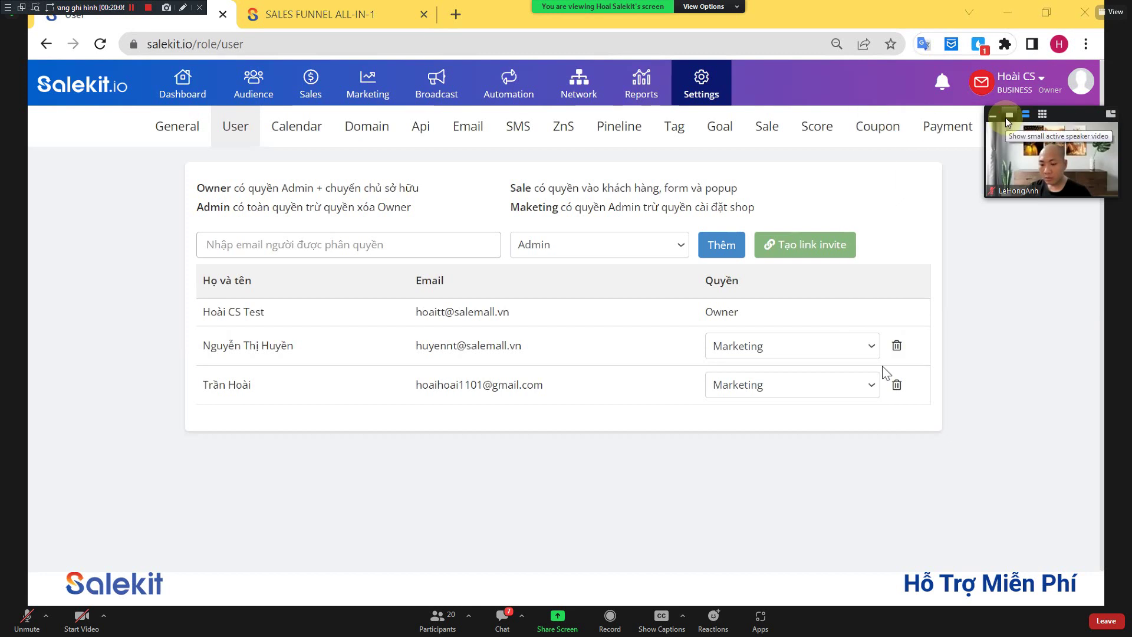
pyautogui.click(1008, 115)
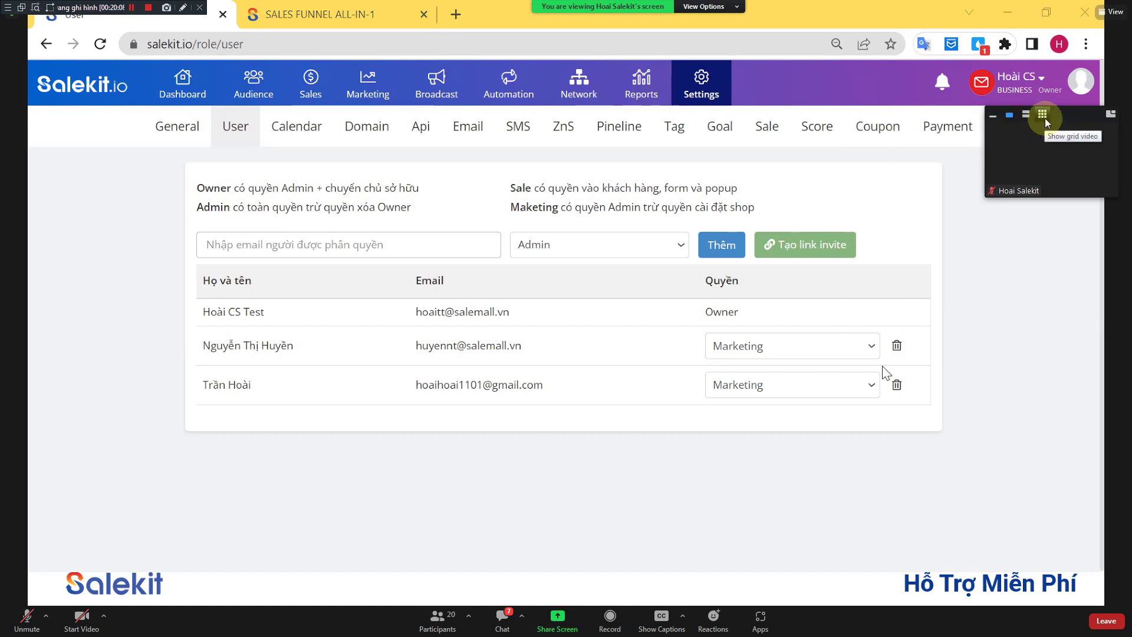
pyautogui.click(1042, 114)
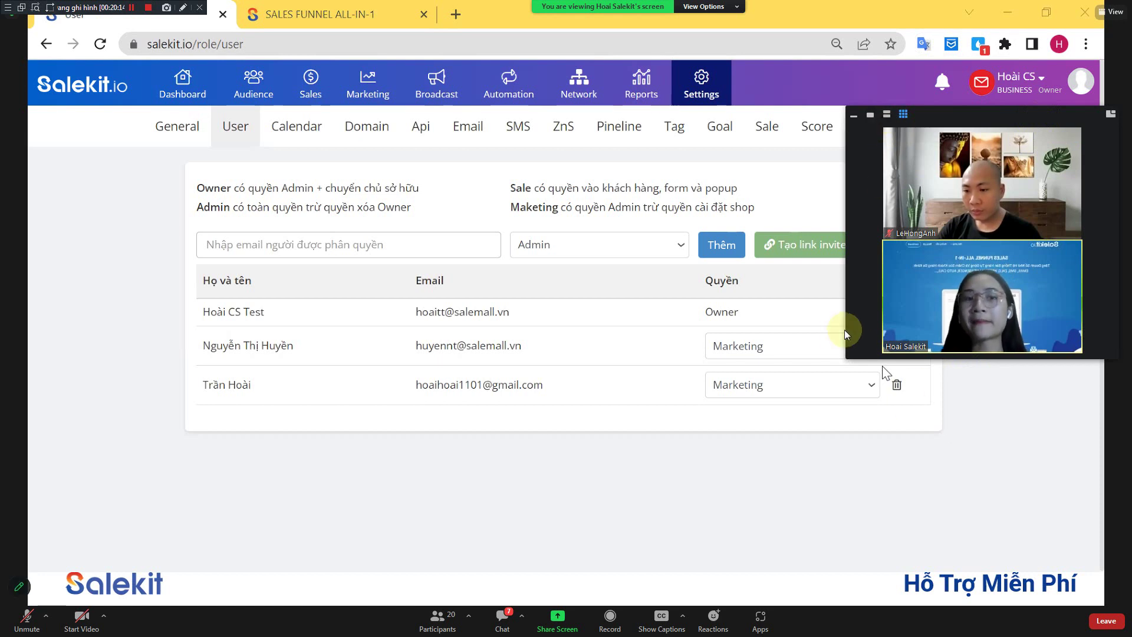
# Resize the floating grid video panel, ending with a small panel that fits a single participant
pyautogui.moveTo(806, 338); pyautogui.dragTo(356, 387)
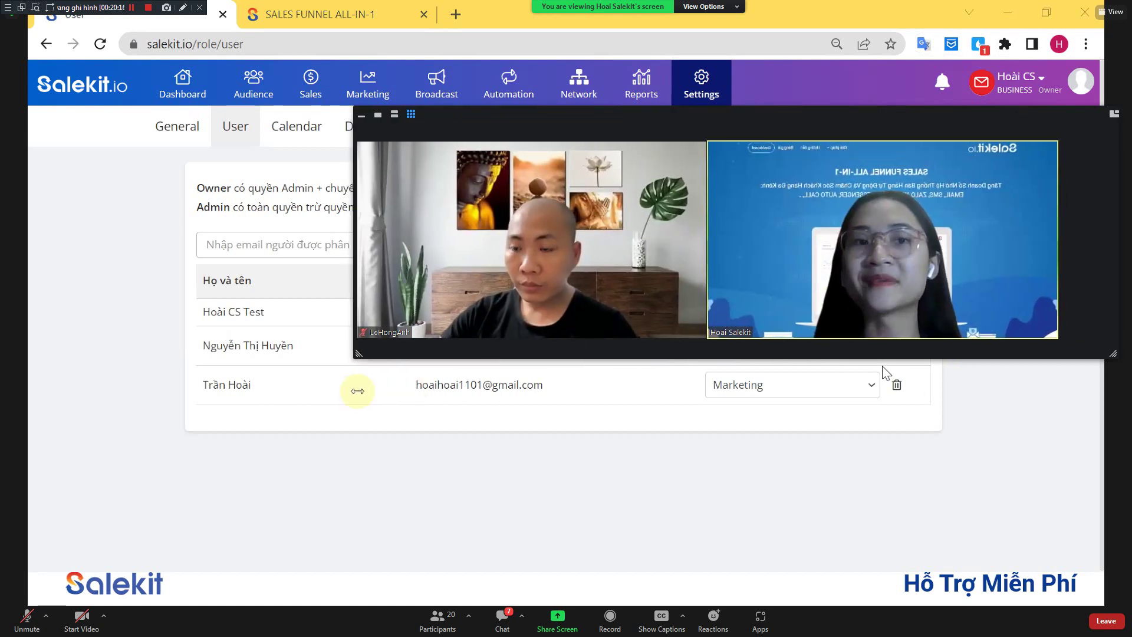
pyautogui.click(760, 358)
pyautogui.moveTo(759, 357); pyautogui.dragTo(771, 579)
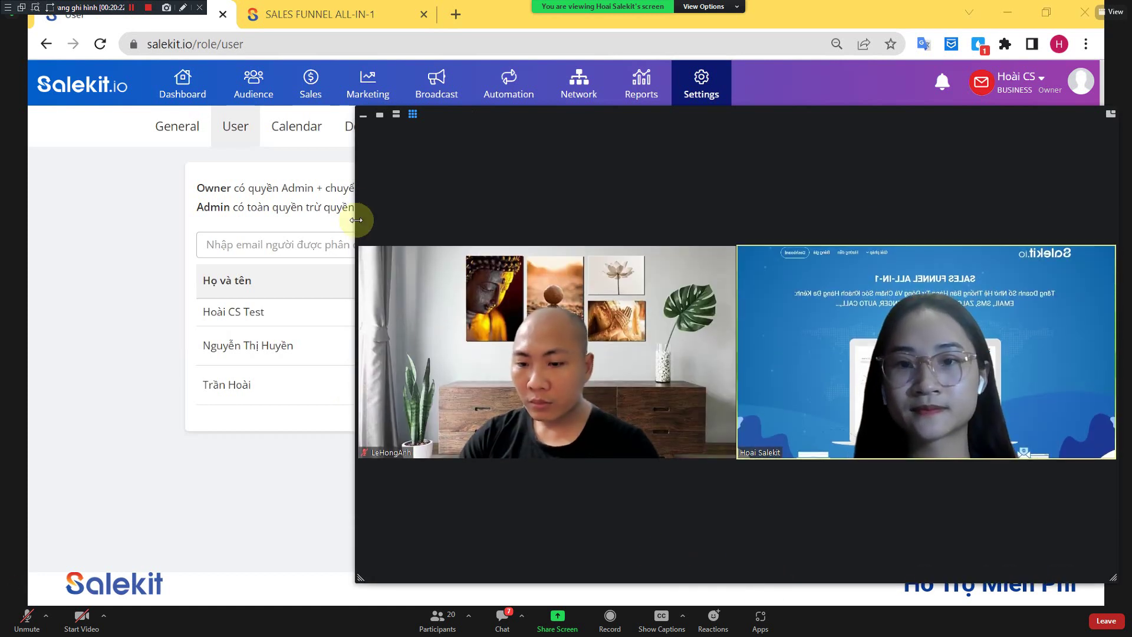
pyautogui.moveTo(358, 215); pyautogui.dragTo(1007, 146)
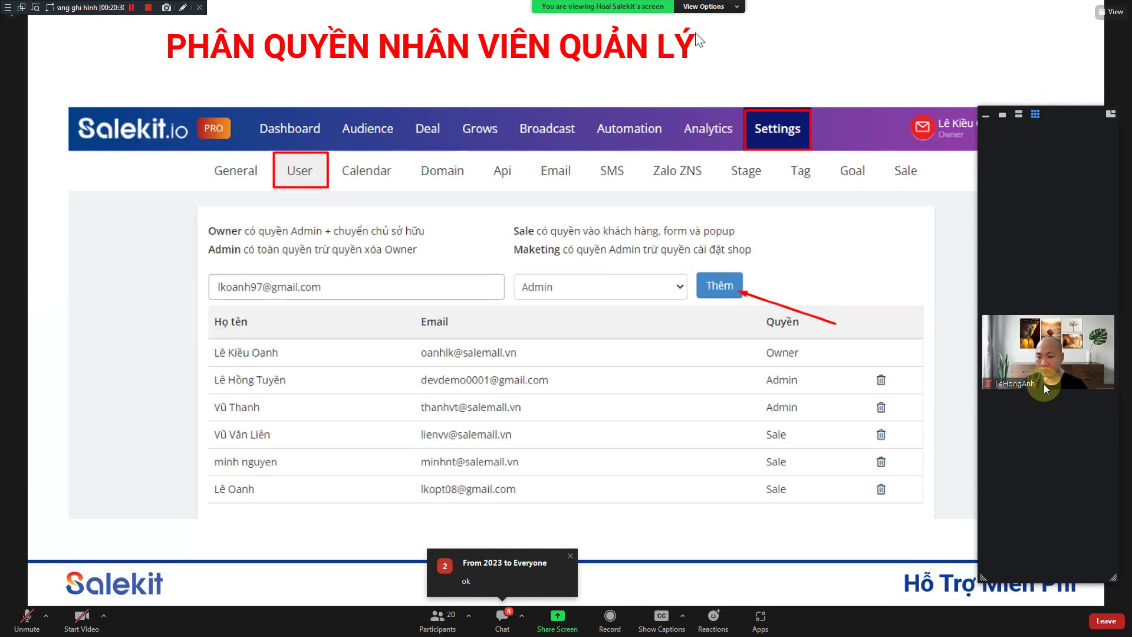
pyautogui.moveTo(1044, 587); pyautogui.dragTo(1061, 228)
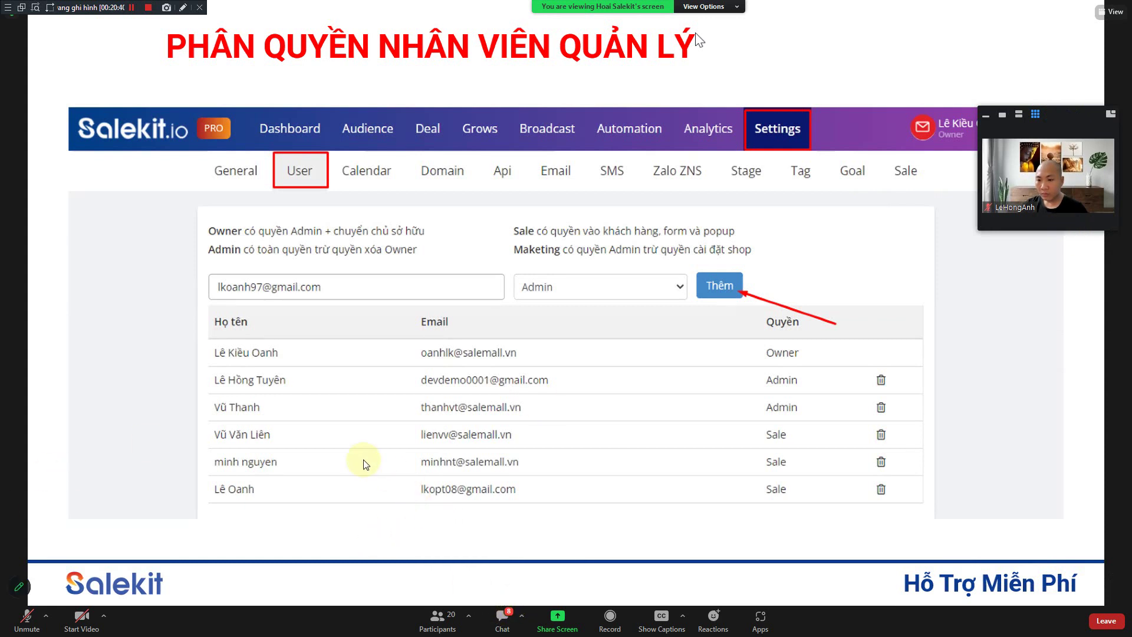
# Open the meeting chat, draft a message to everyone starting "Em nói rõ hơn về" about Save To Salekit.io, and clear it unsent
pyautogui.click(502, 617)
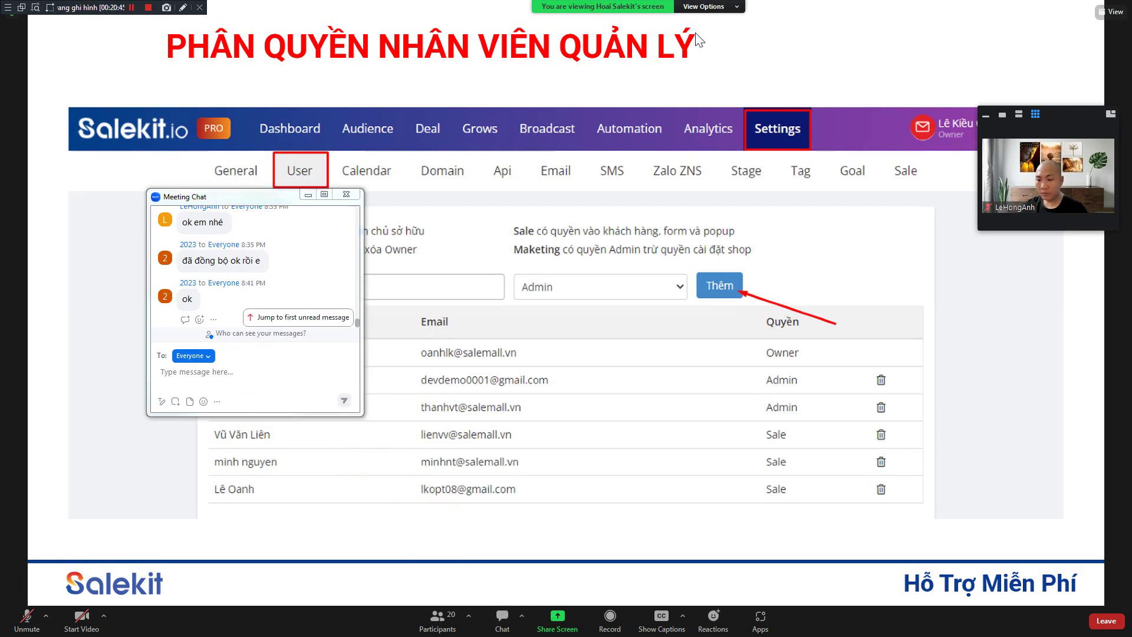
pyautogui.click(217, 382)
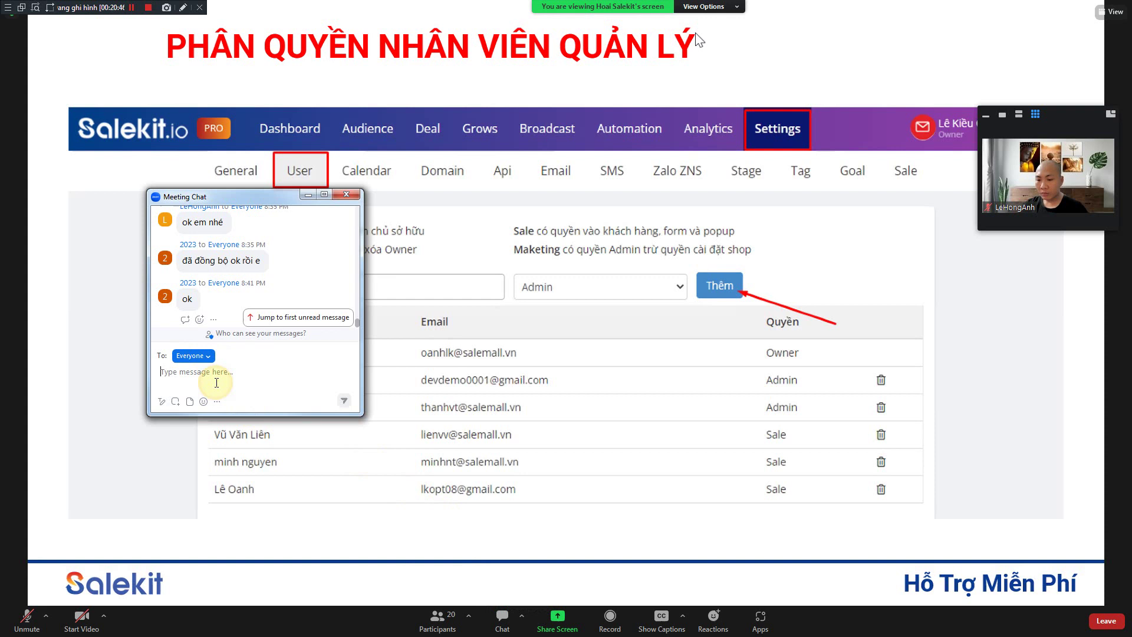
pyautogui.write('Phần Save To Salk')
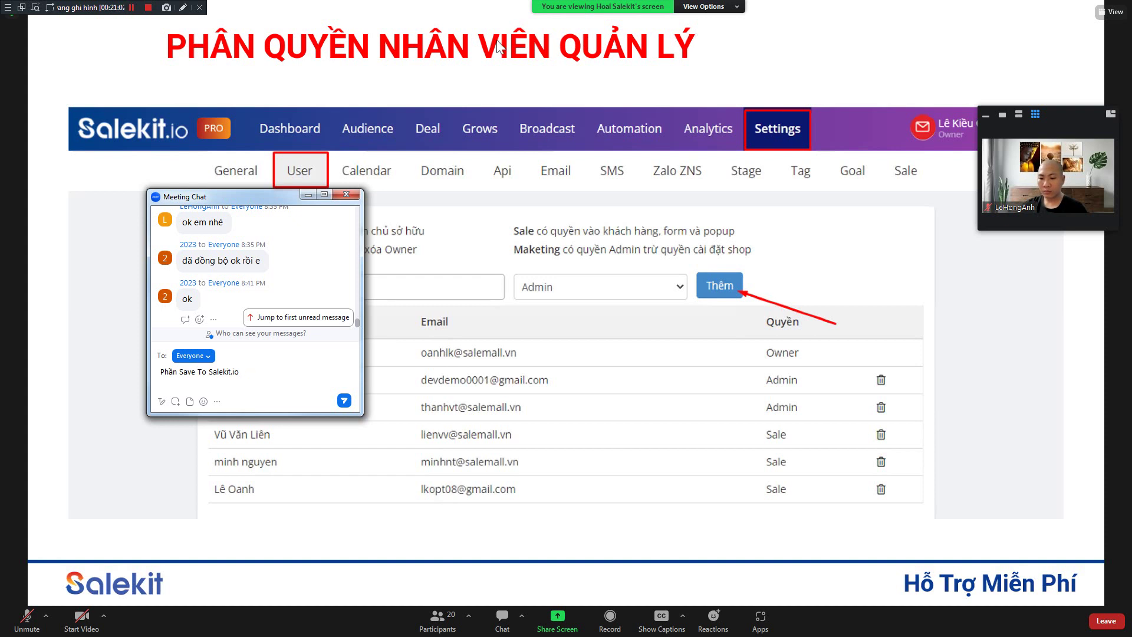
pyautogui.click(162, 372)
pyautogui.write('Em nói rõ hơn ve')
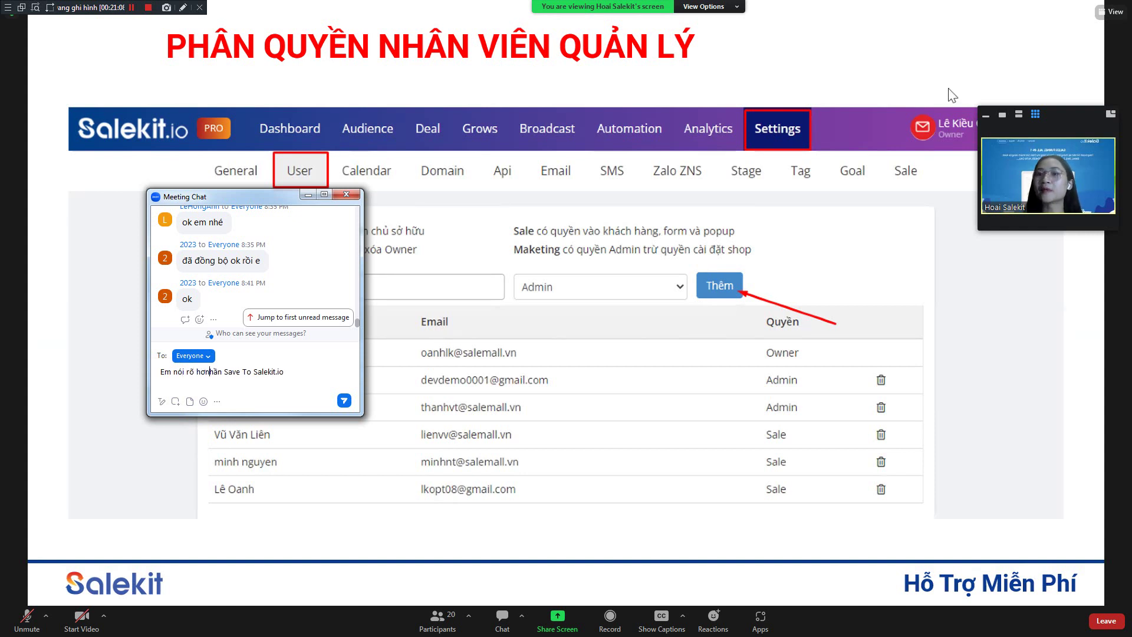
pyautogui.write('ề ph')
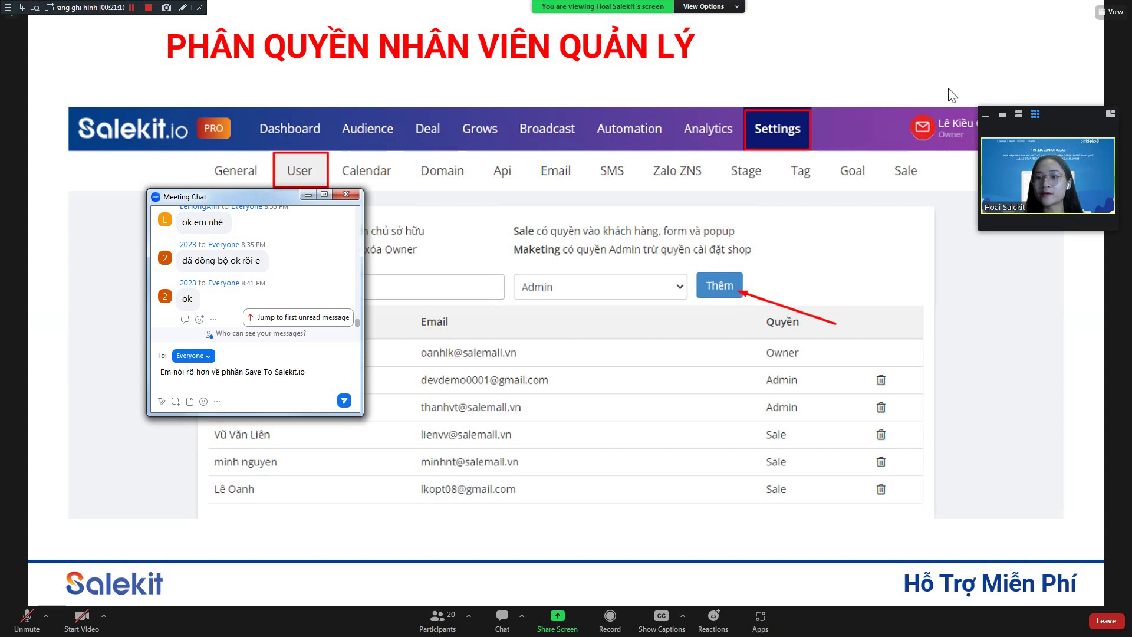
pyautogui.hotkey('ctrl', 'a')
pyautogui.press('BackSpace')
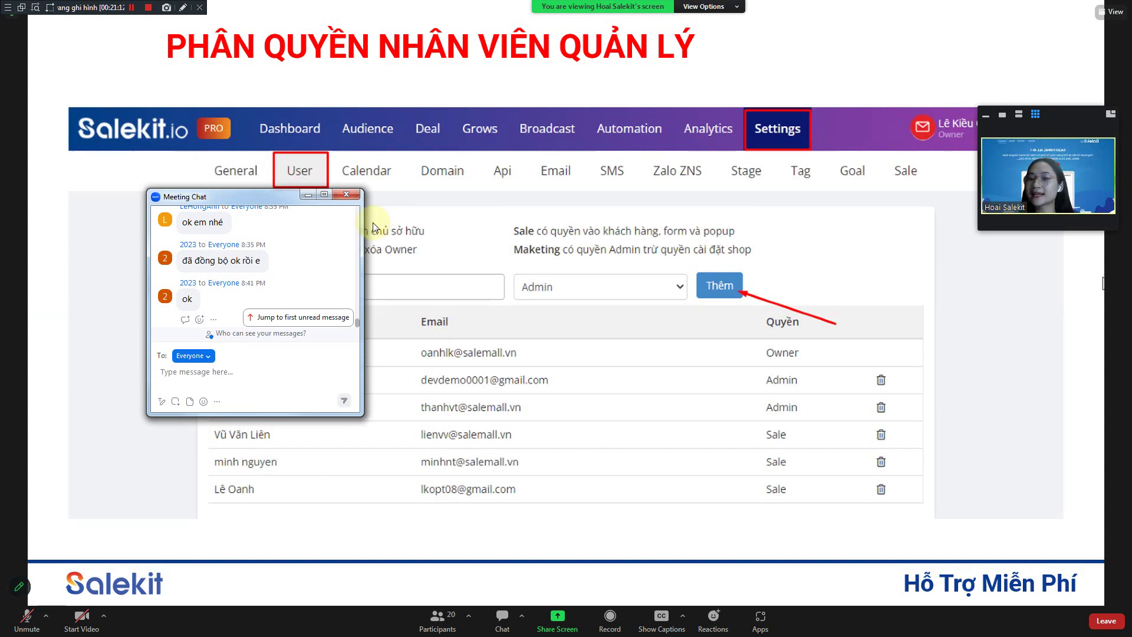
# Close the meeting chat and open the steps of the ĐỒNG HỒ funnel from the Sales Funnel list
pyautogui.click(346, 194)
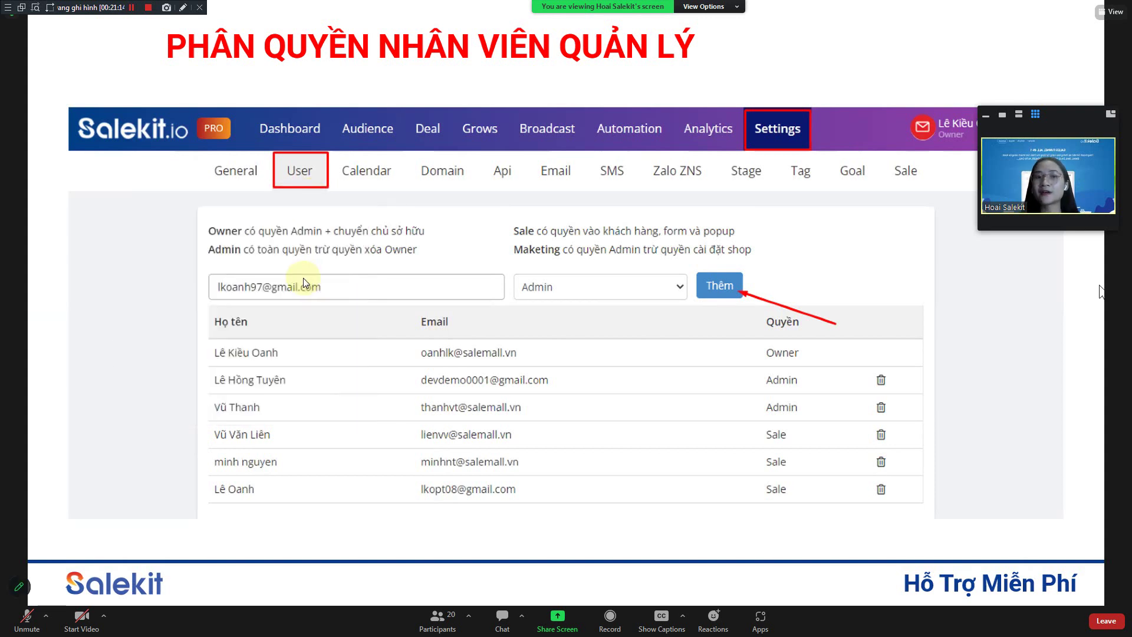
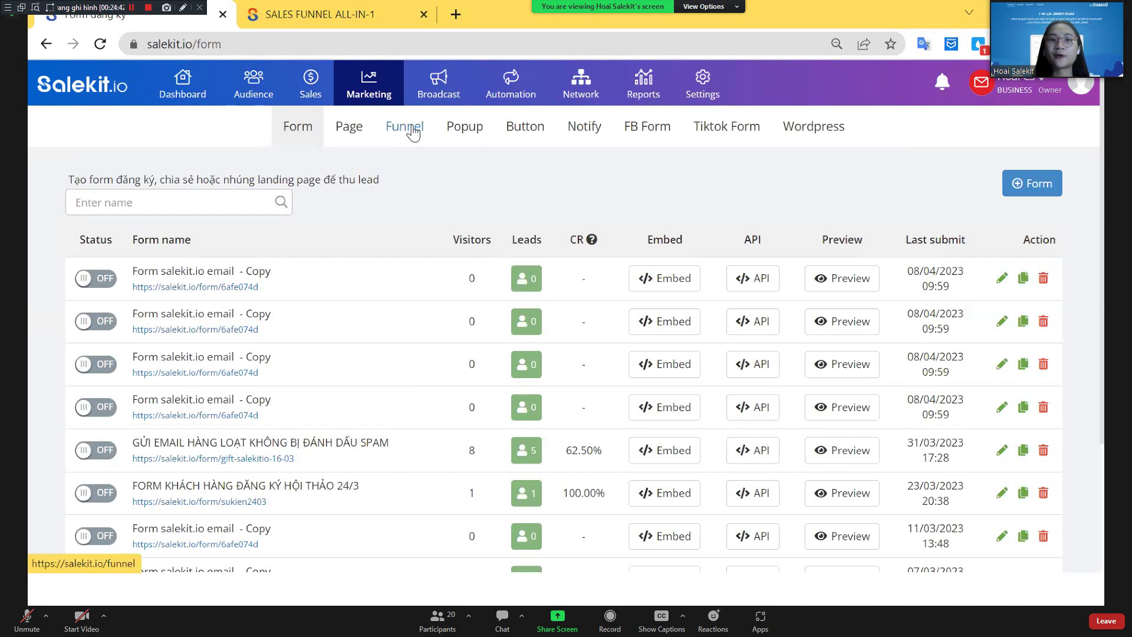
pyautogui.click(413, 132)
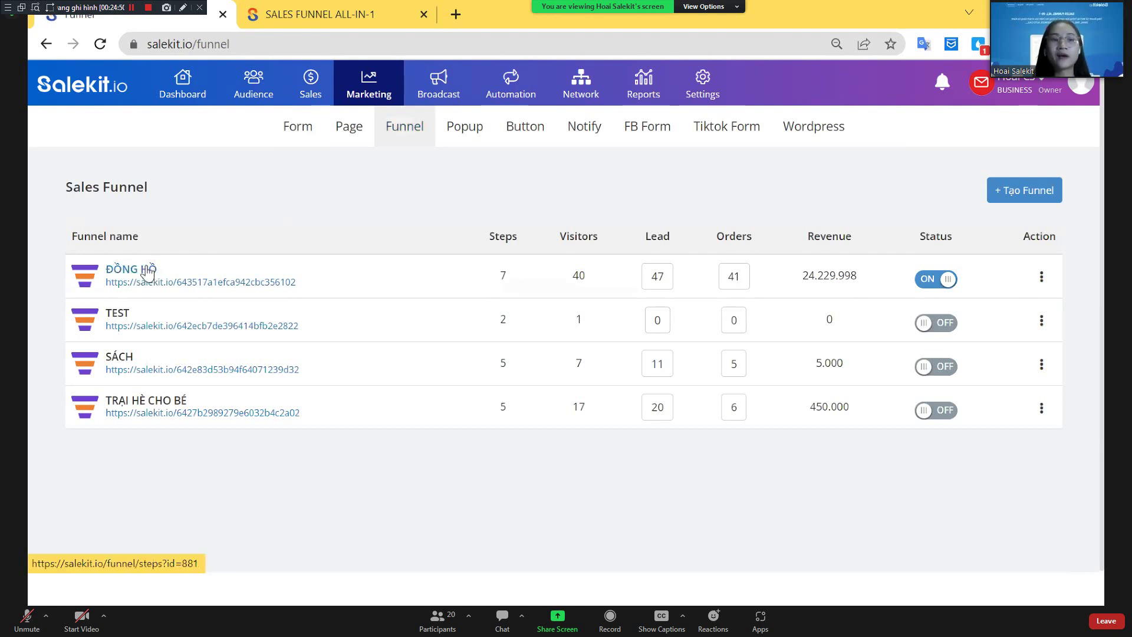
pyautogui.click(128, 272)
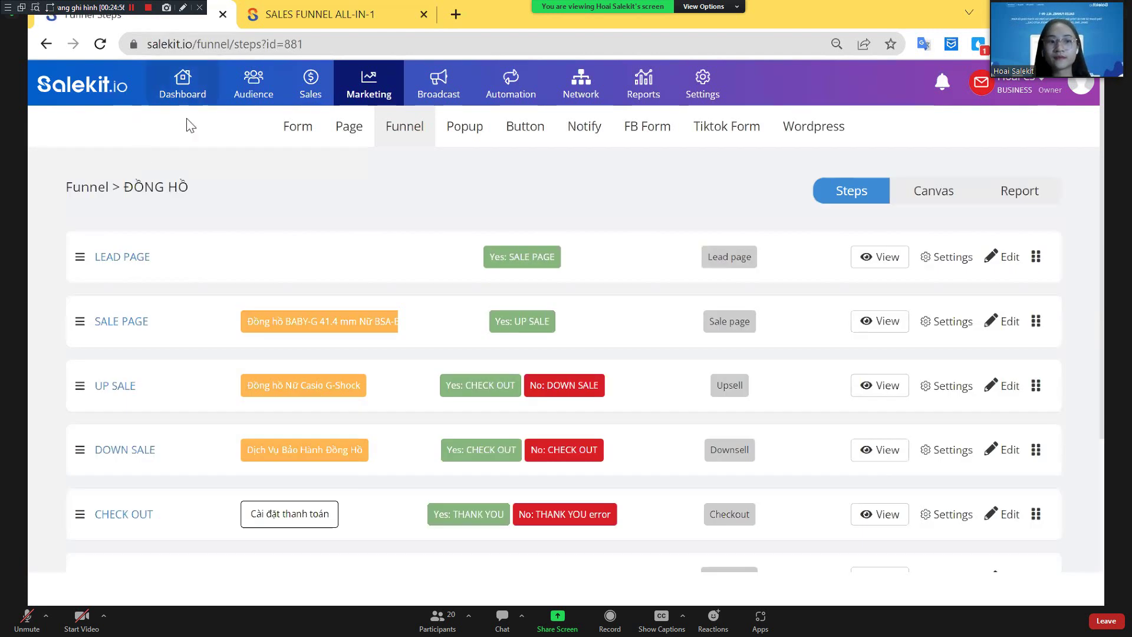
# Return to the funnel list, close the SALES FUNNEL ALL-IN-1 page, and show the Đồng Hồ Casio Baby G landing page
pyautogui.click(86, 187)
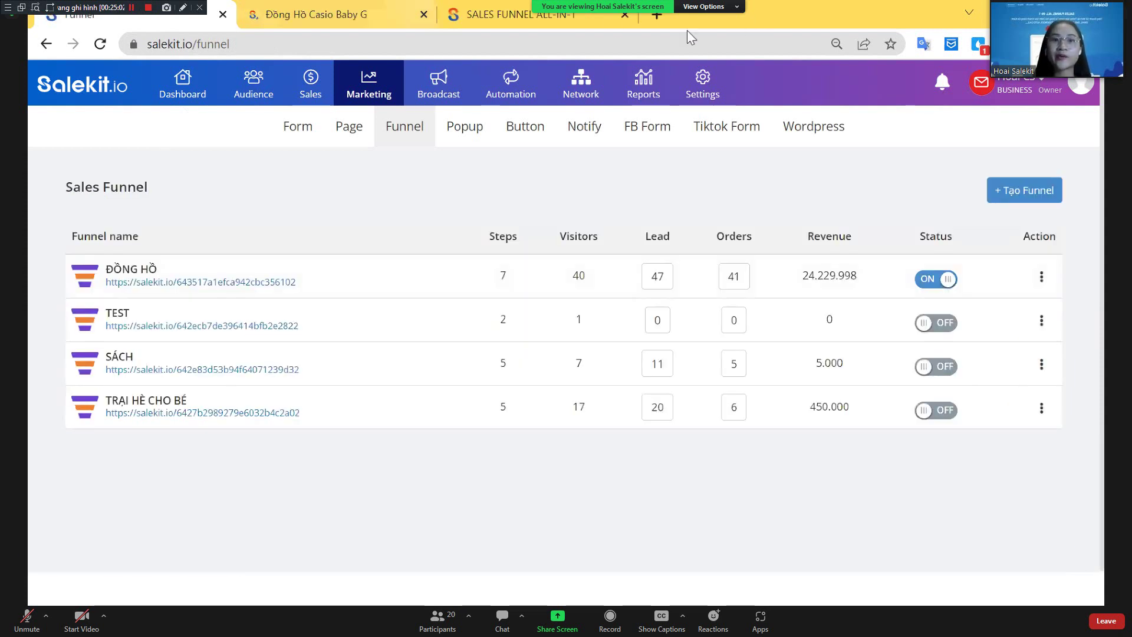
pyautogui.click(624, 15)
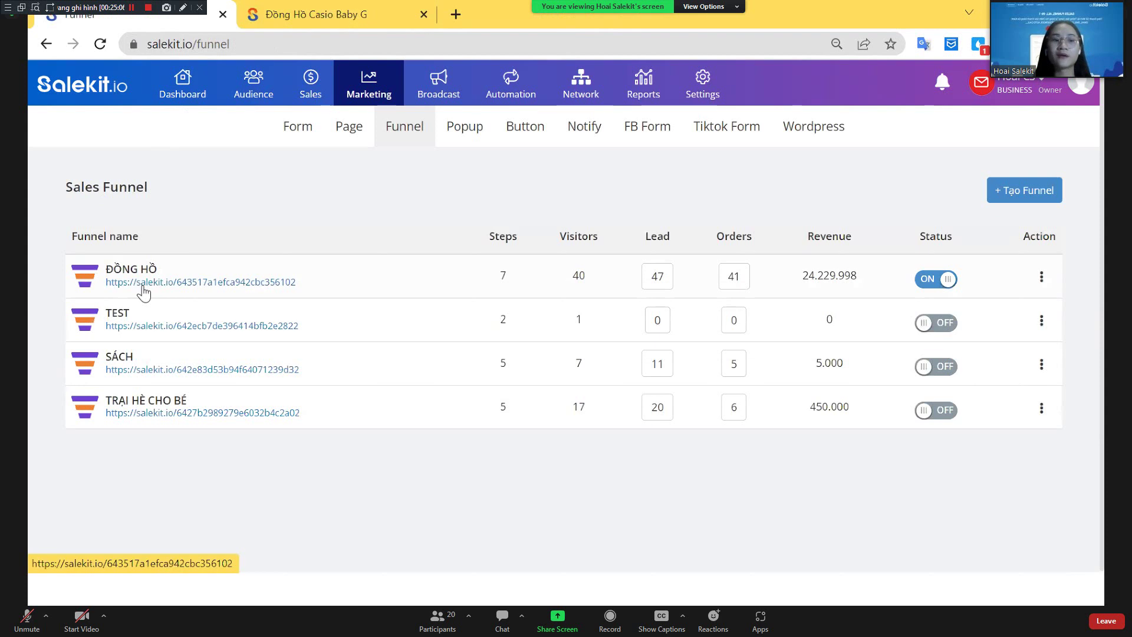
pyautogui.click(292, 9)
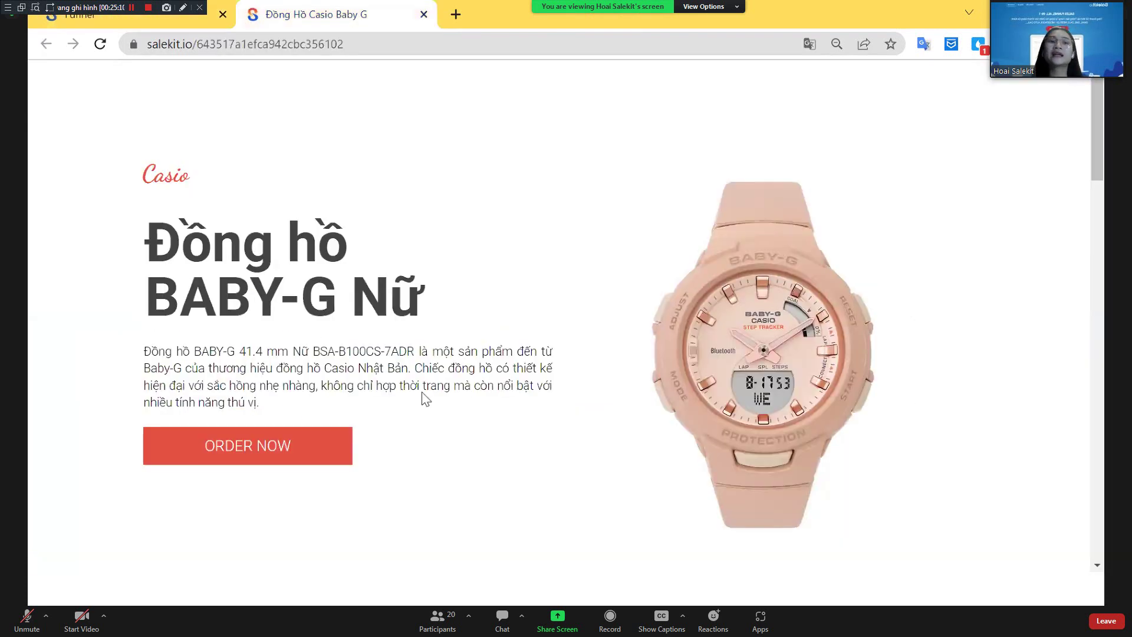
# Examine the BABY-G watch landing page, including its introduction, customer feedback, product details and THÔNG SỐ section
pyautogui.scroll(-3, 498, 384)
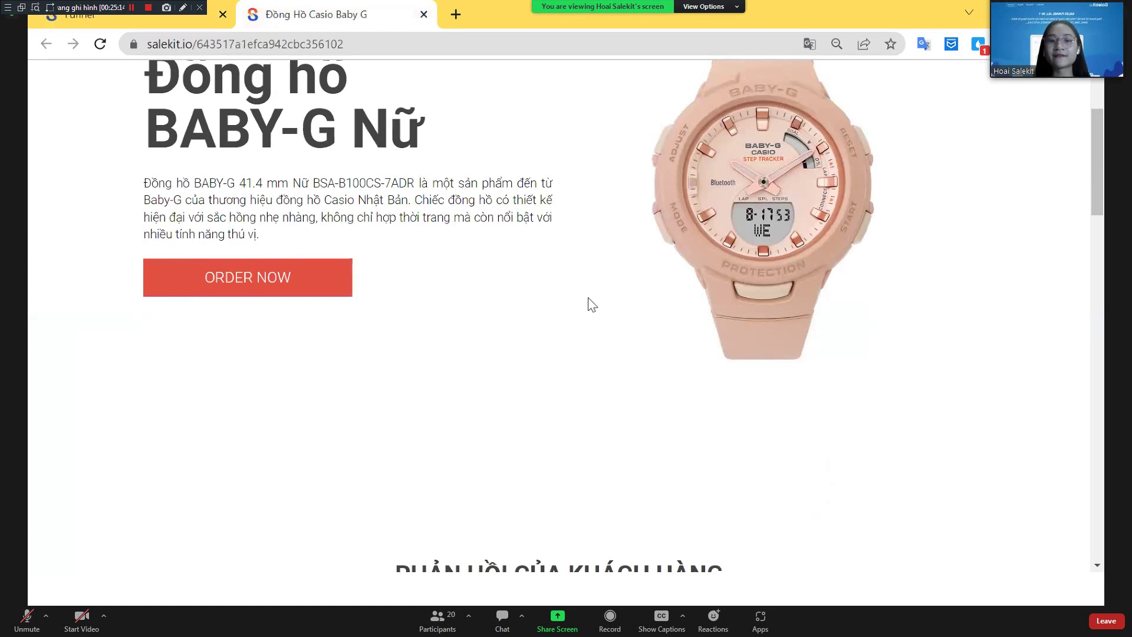
pyautogui.scroll(3, 587, 356)
pyautogui.scroll(-3, 587, 362)
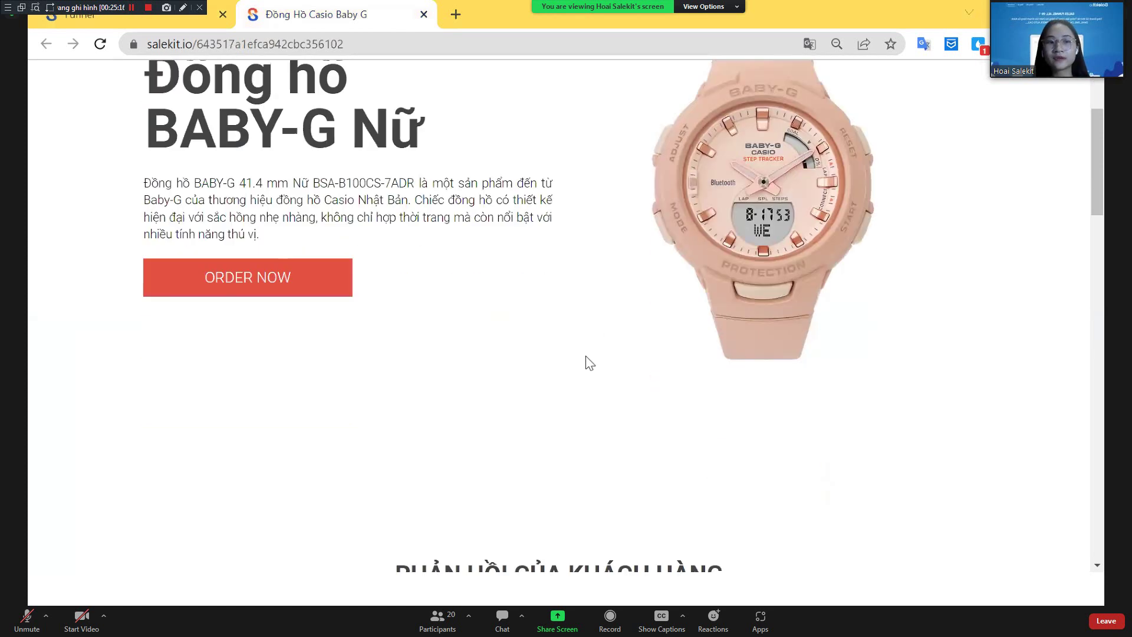
pyautogui.scroll(3, 587, 361)
pyautogui.scroll(-1, 588, 362)
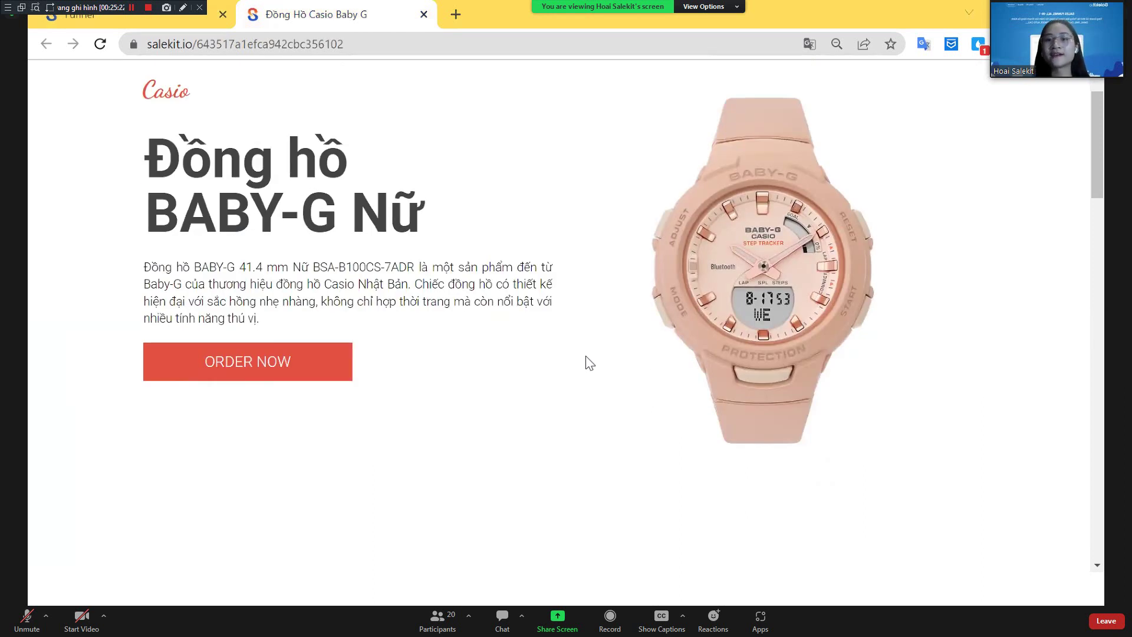
pyautogui.scroll(1, 611, 508)
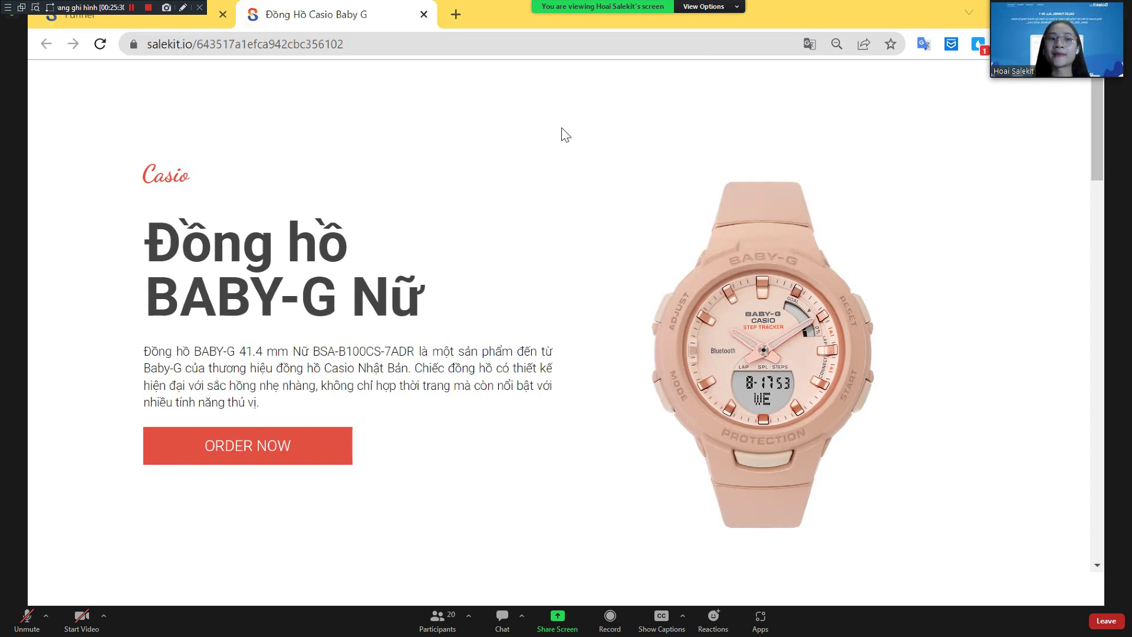
pyautogui.scroll(-5, 477, 226)
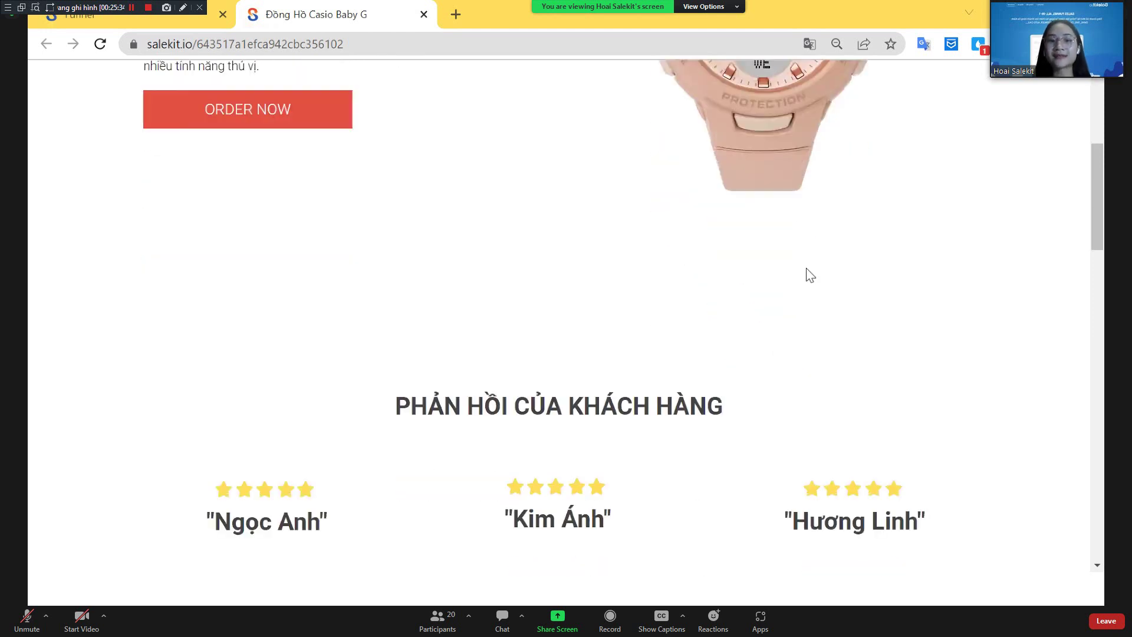
pyautogui.scroll(-10, 727, 411)
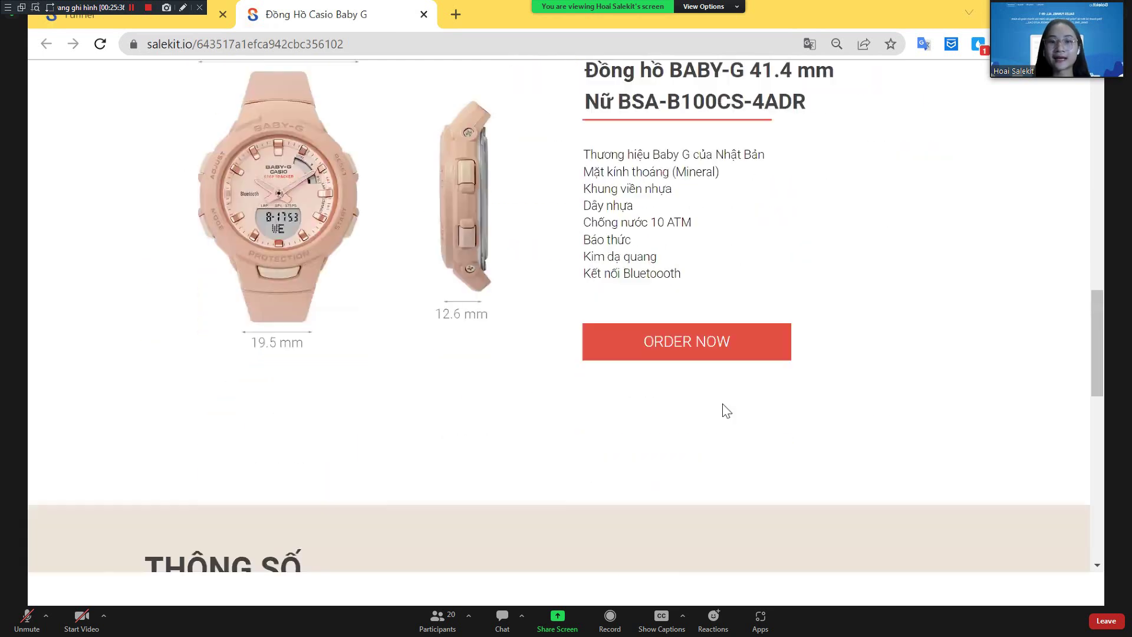
pyautogui.scroll(-10, 727, 411)
pyautogui.scroll(8, 731, 408)
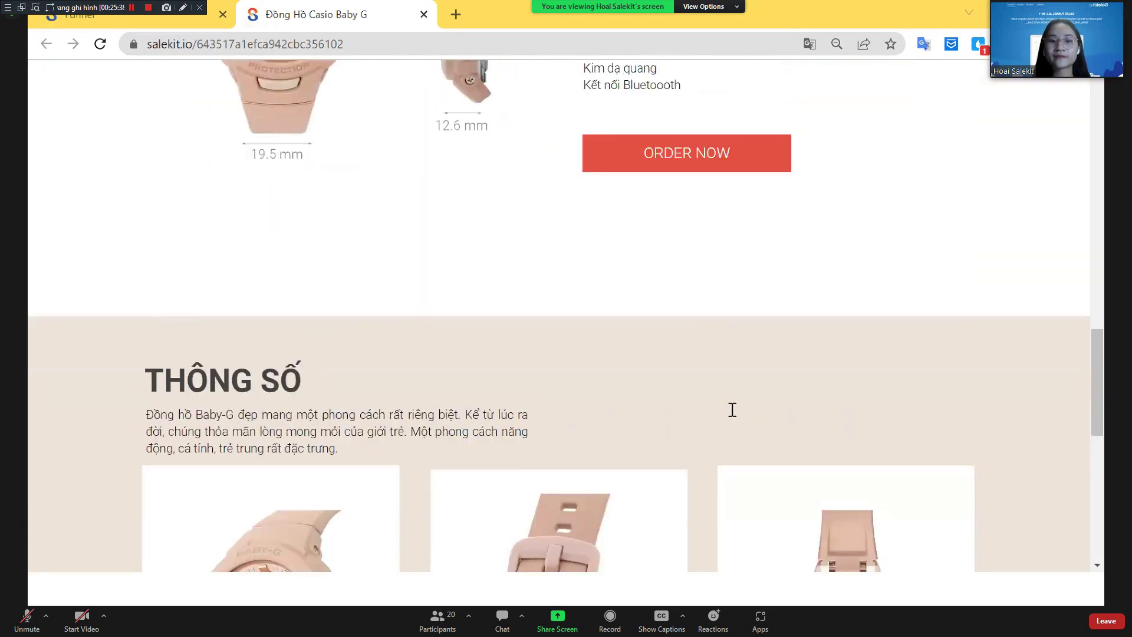
pyautogui.scroll(3, 733, 410)
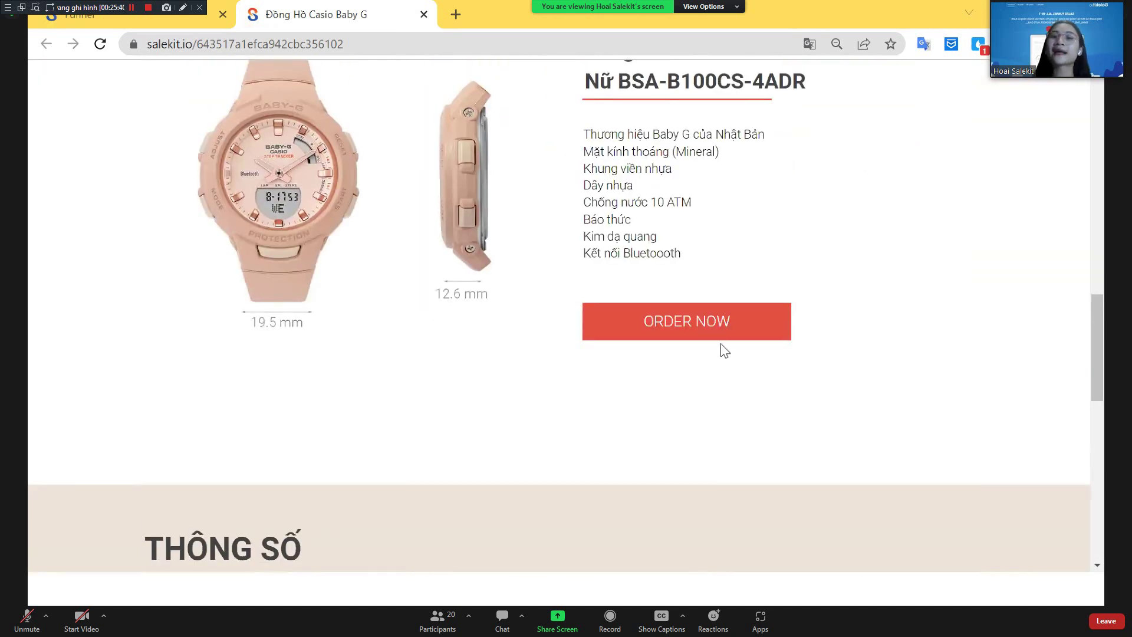
# Start an order for the BABY-G watch and submit the order form with the prefilled customer details
pyautogui.click(675, 331)
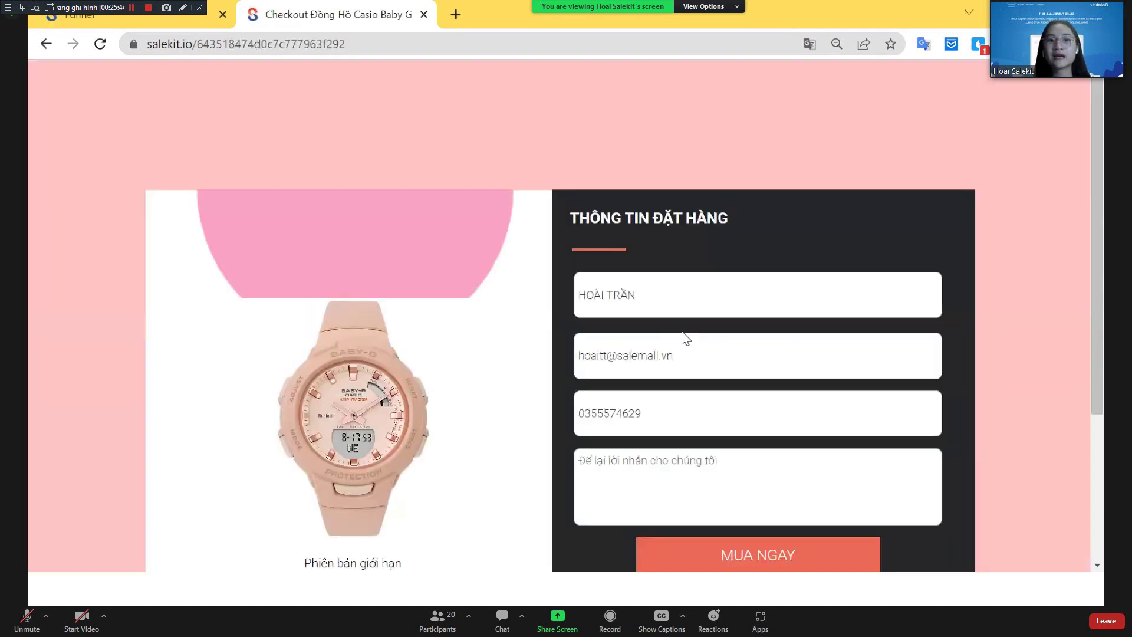
pyautogui.scroll(-2, 390, 285)
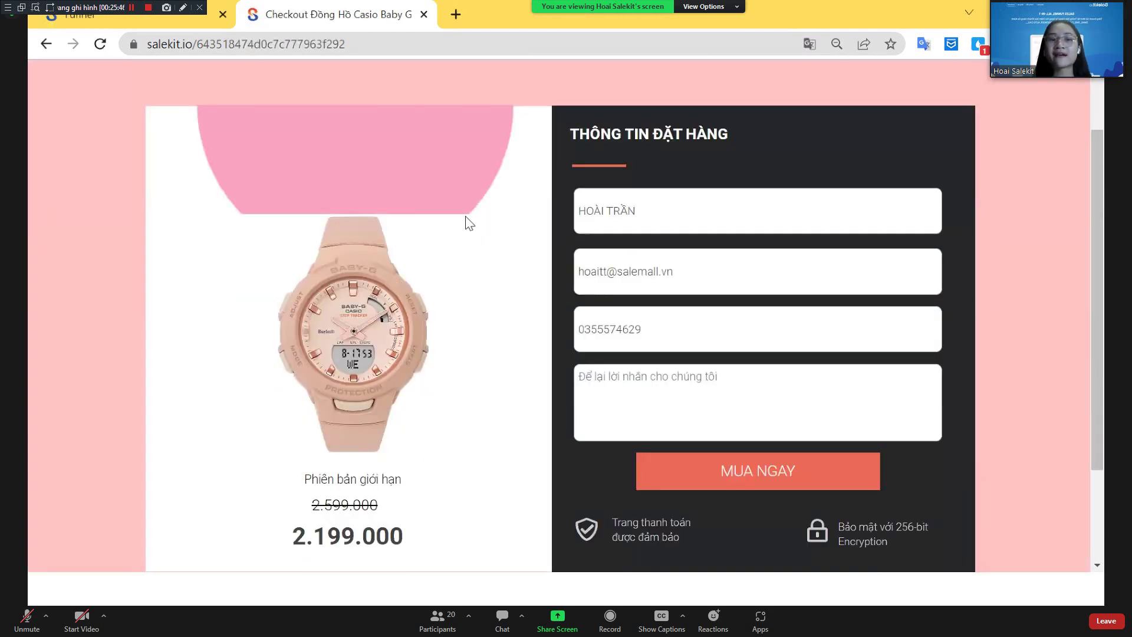
pyautogui.click(638, 216)
pyautogui.click(674, 198)
pyautogui.click(678, 200)
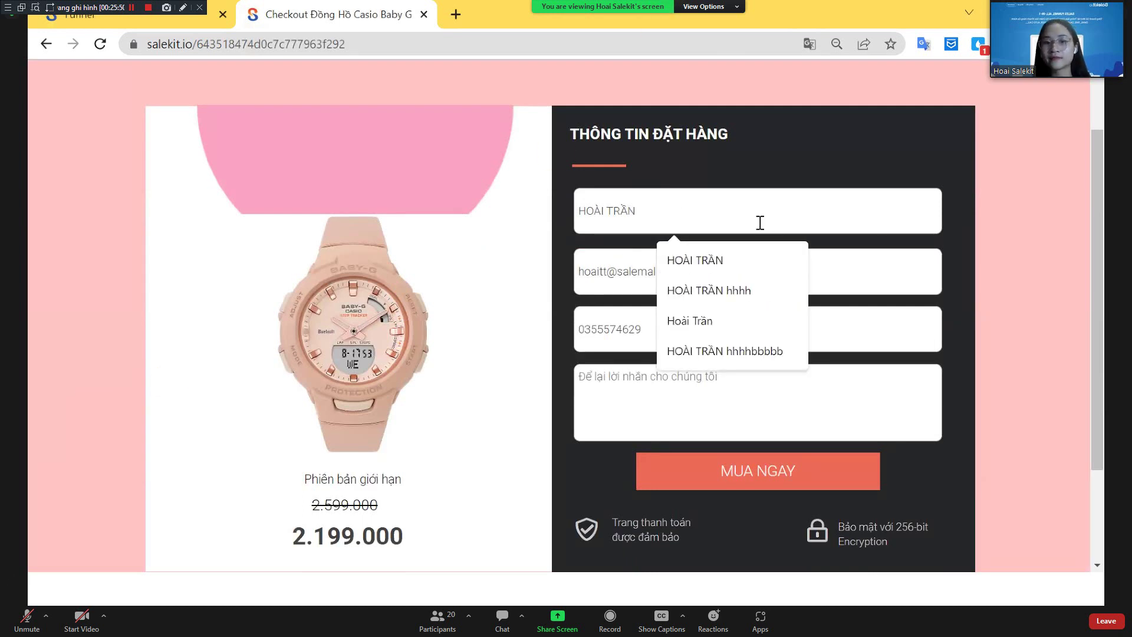
pyautogui.click(864, 298)
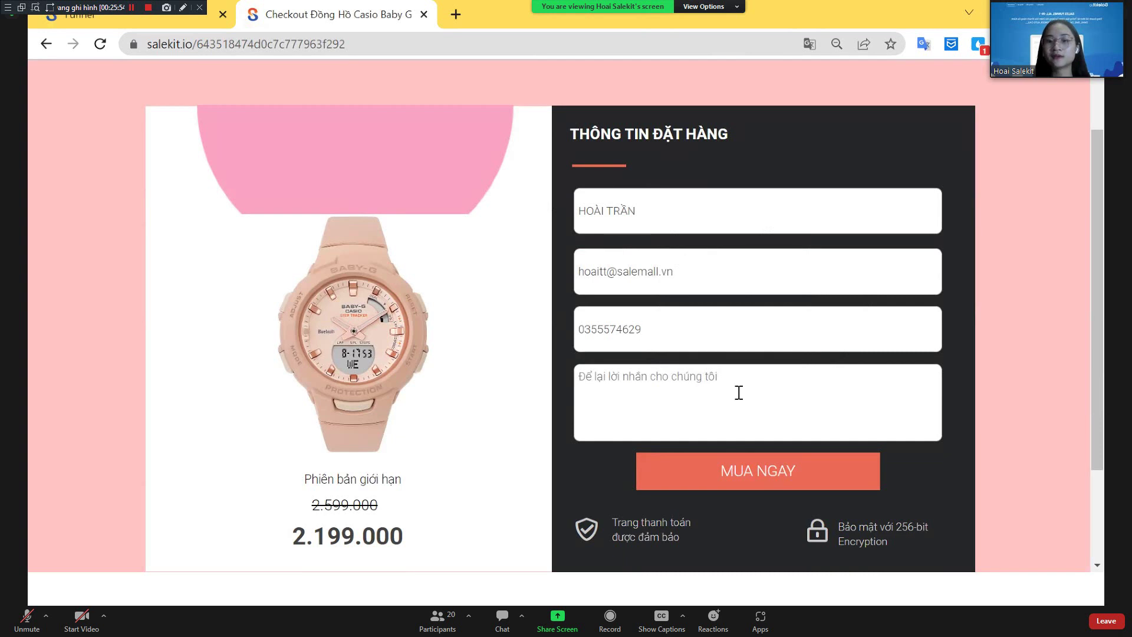
pyautogui.click(721, 476)
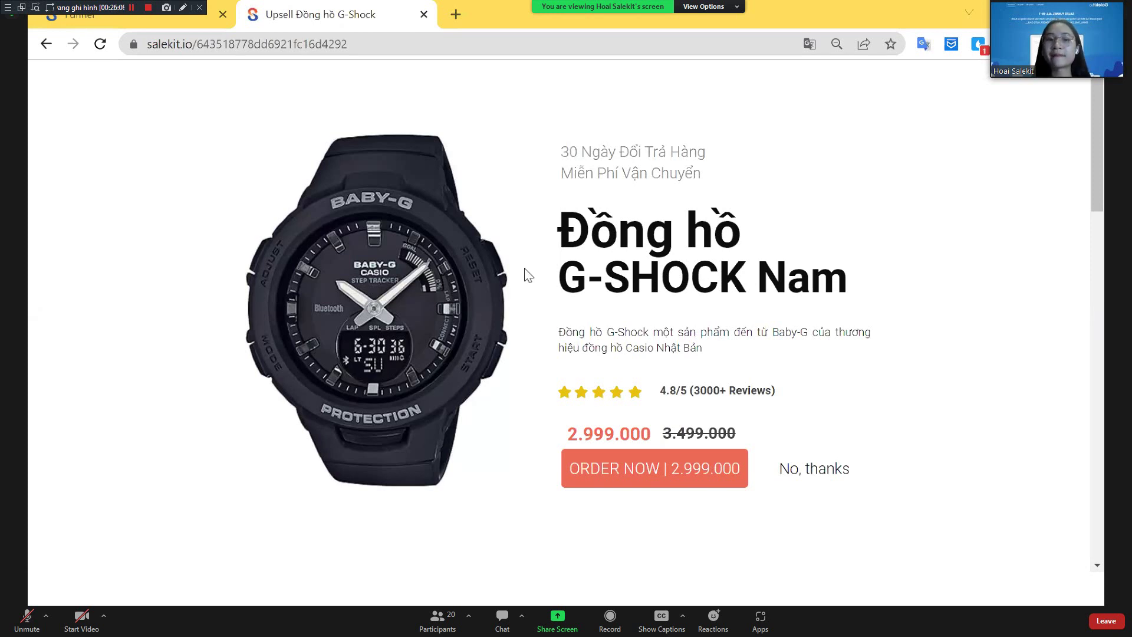
# Review the G-SHOCK Nam upsell page and accept its 2.999.000 offer
pyautogui.scroll(-4, 631, 337)
pyautogui.scroll(-4, 631, 337)
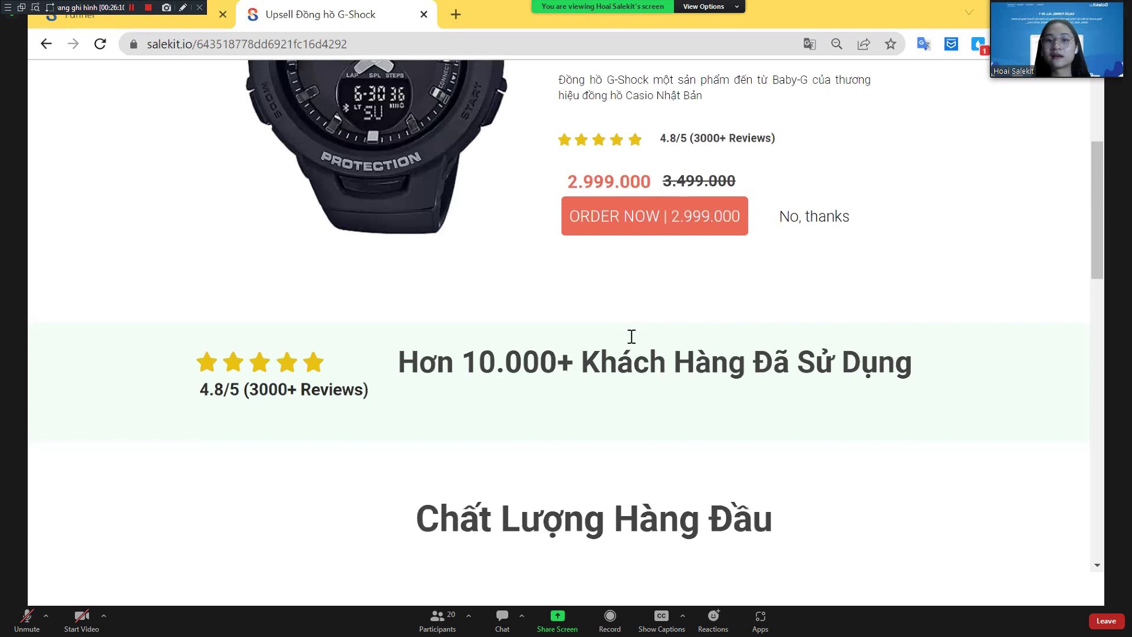
pyautogui.scroll(7, 633, 334)
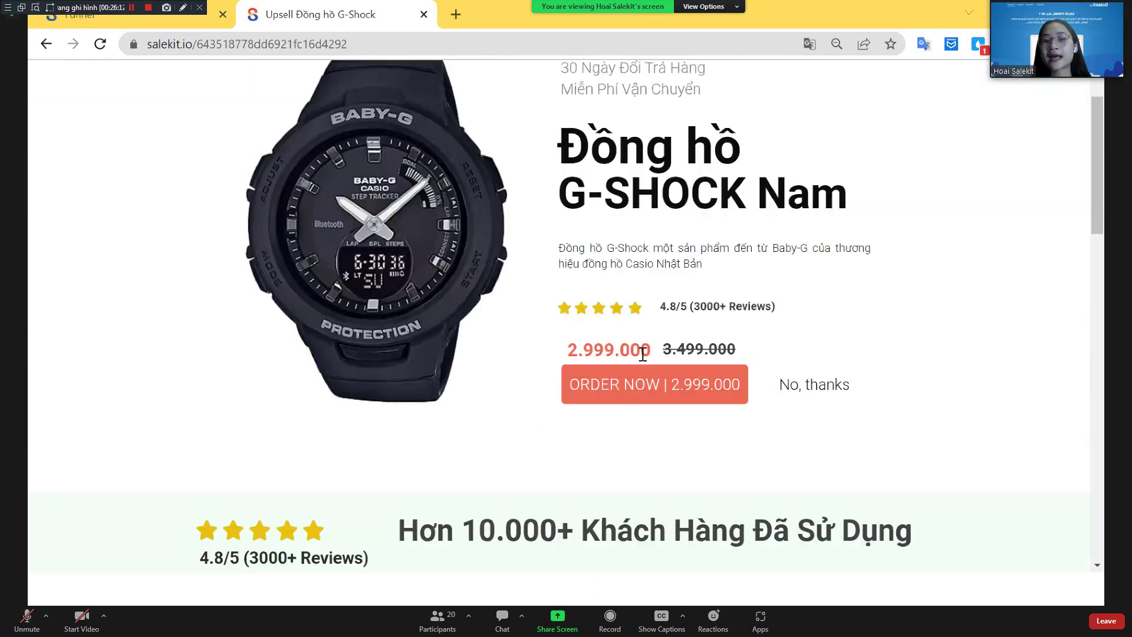
pyautogui.click(628, 384)
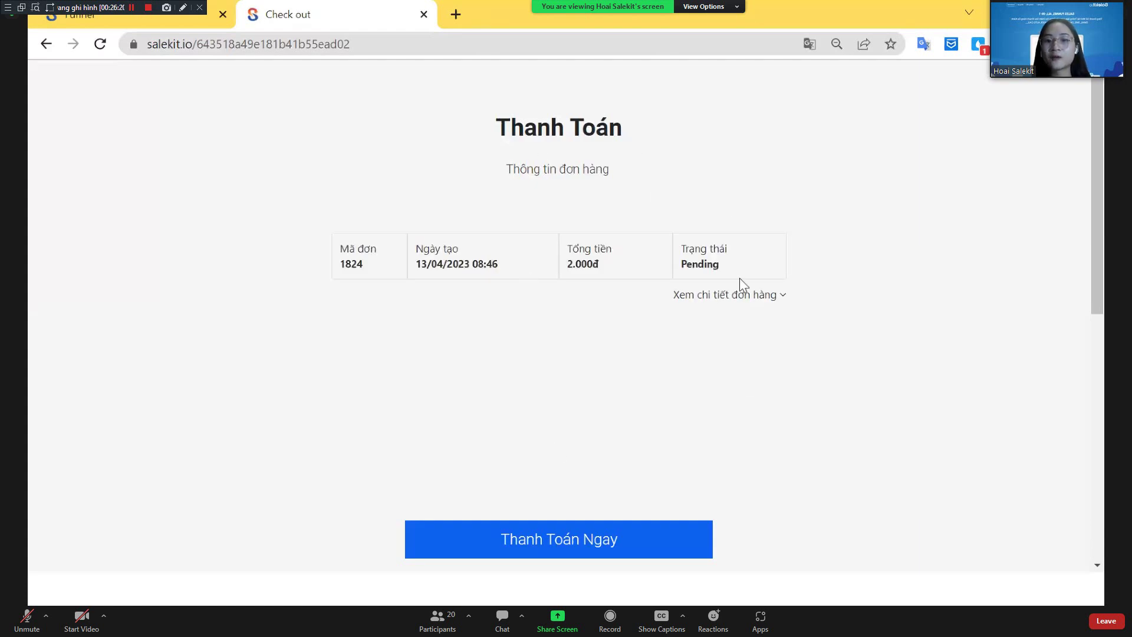
# Expand the order details on the Thanh Toán page and proceed to payment
pyautogui.click(561, 273)
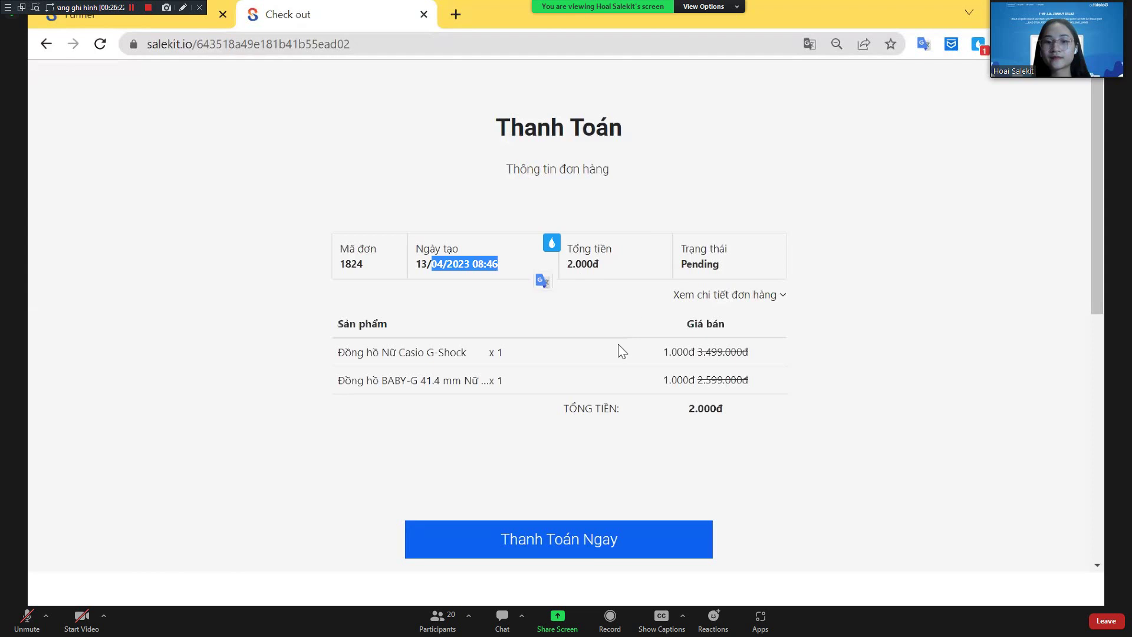
pyautogui.scroll(-1, 603, 397)
pyautogui.scroll(1, 603, 396)
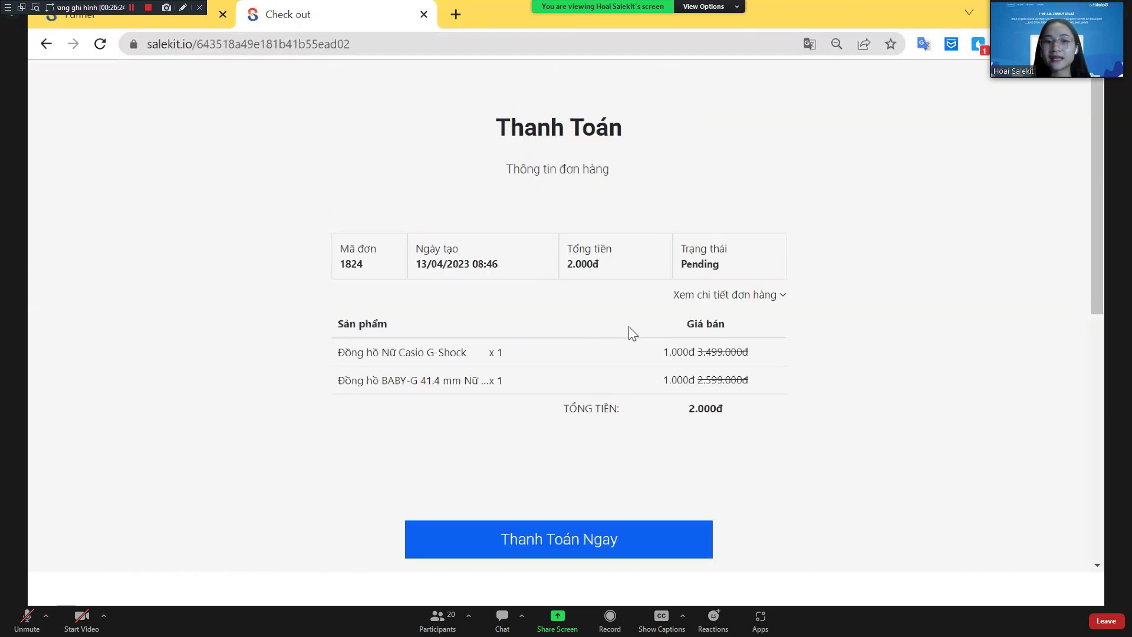
pyautogui.click(567, 559)
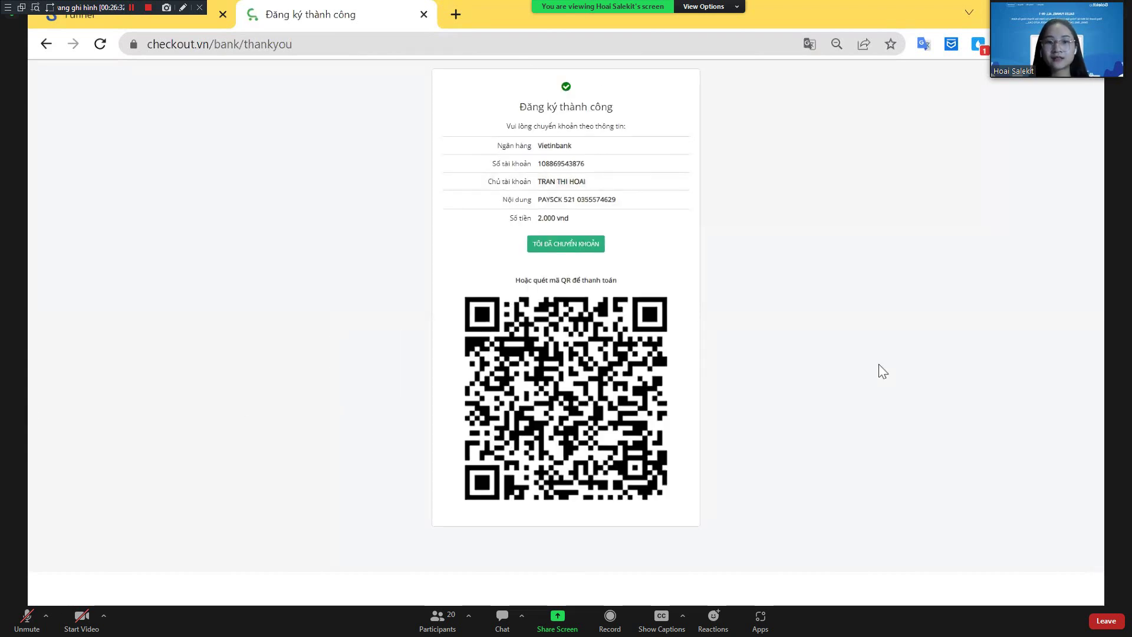
# Enlarge the bank transfer page and examine its payment details and QR code
pyautogui.hotkey('ctrl', '+')
pyautogui.hotkey('ctrl', '+')
pyautogui.hotkey('ctrl', '+')
pyautogui.scroll(-2, 723, 331)
pyautogui.scroll(2, 726, 334)
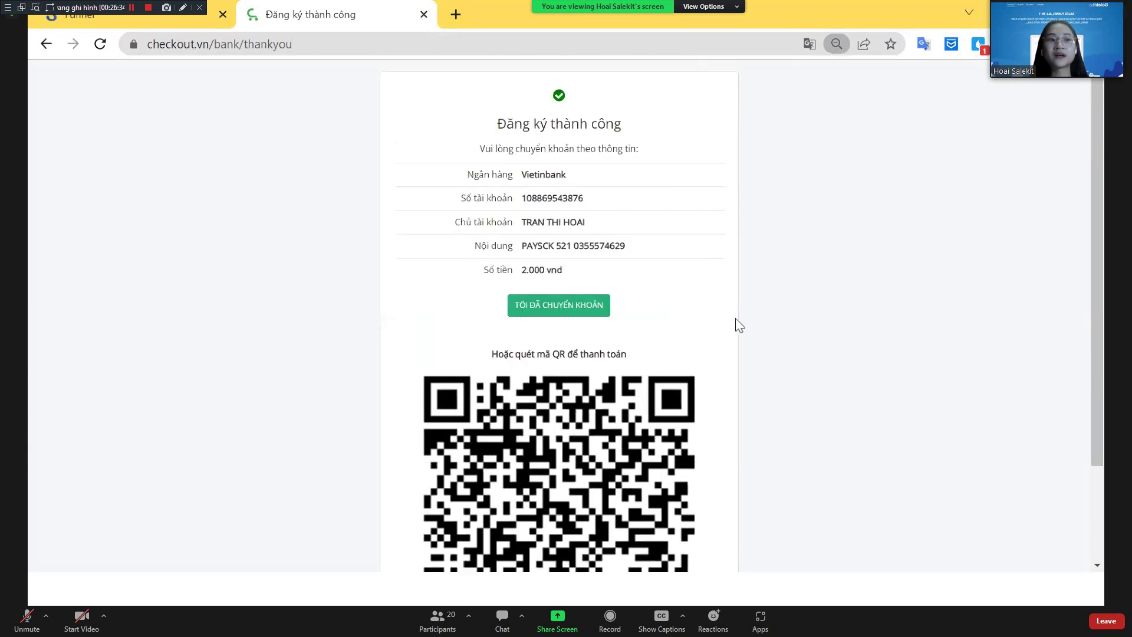
# Go back from the payment page to the G-SHOCK Nam upsell page and decline the offer
pyautogui.click(47, 53)
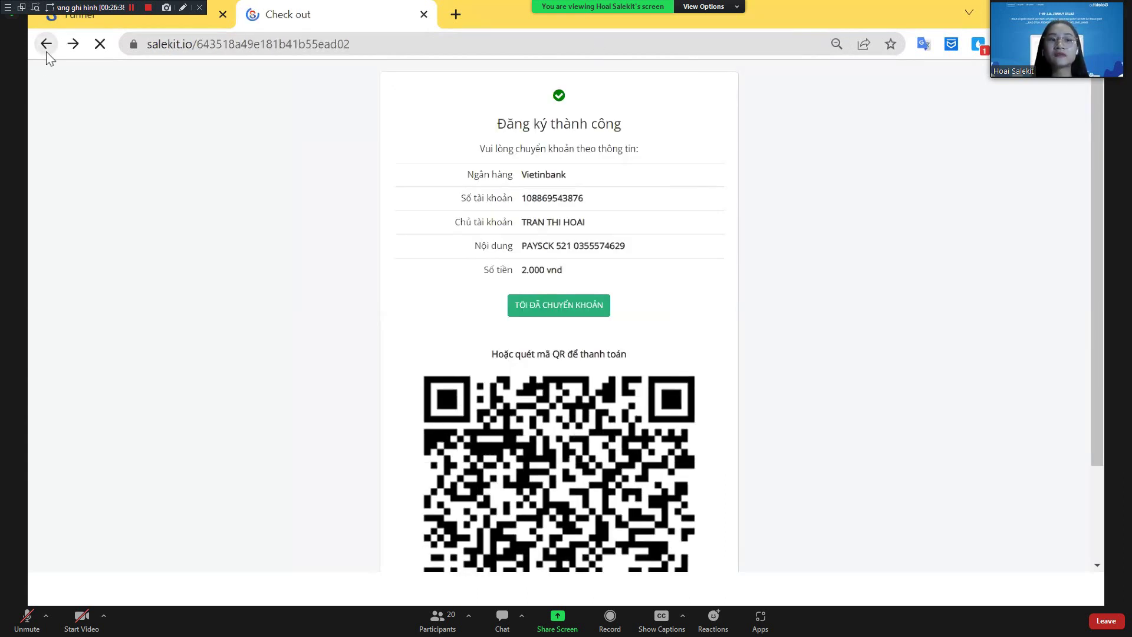
pyautogui.click(47, 53)
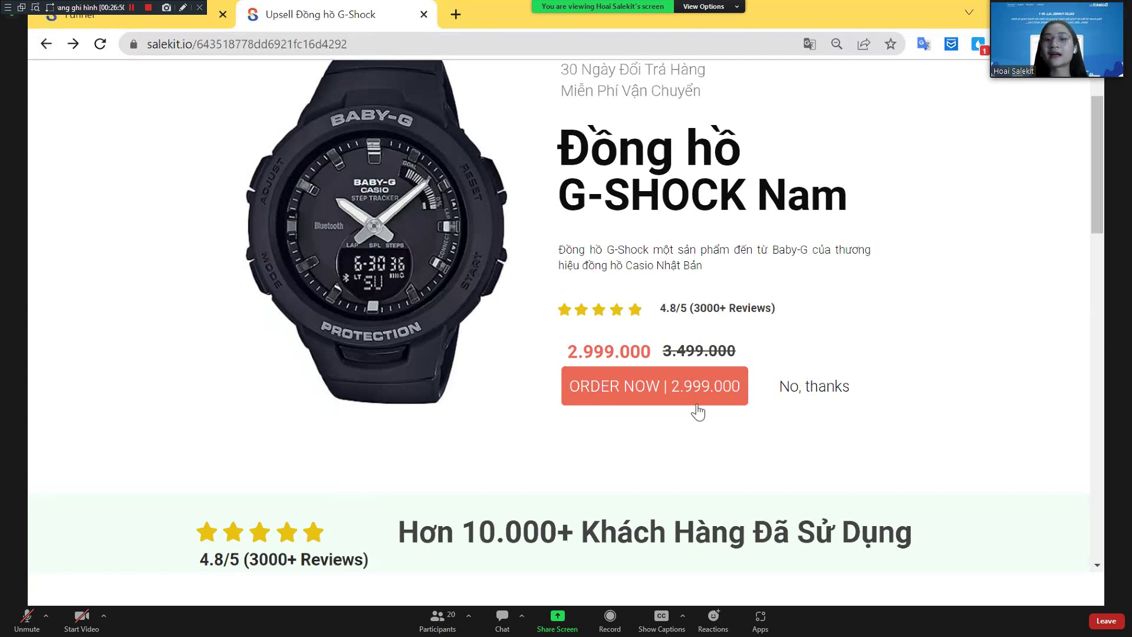
pyautogui.click(787, 399)
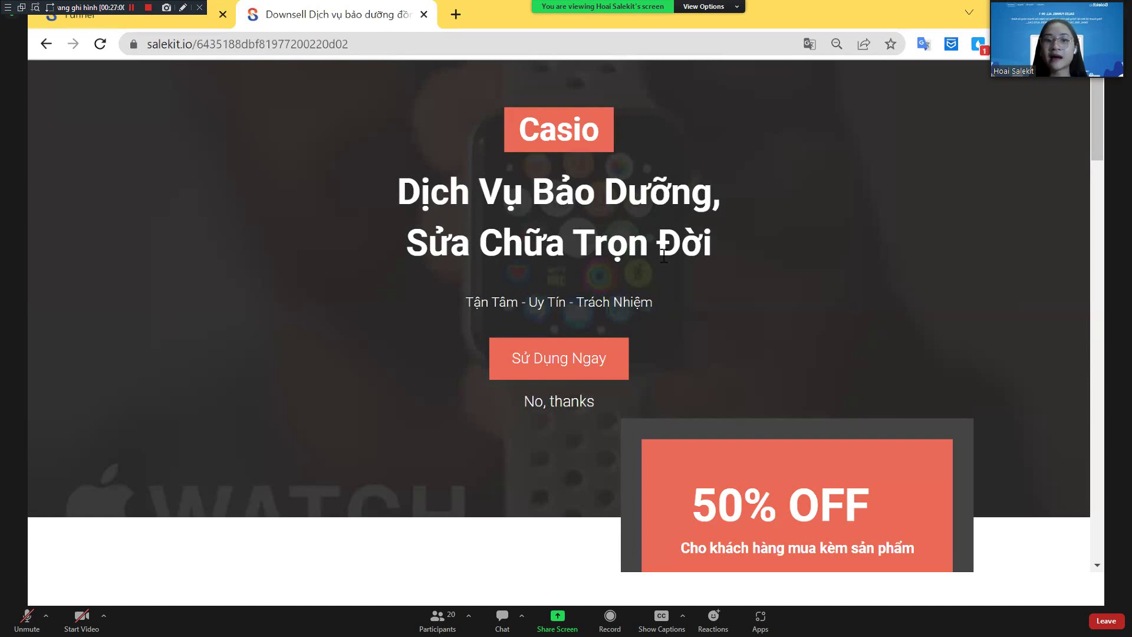
# Accept the Casio lifetime maintenance and repair downsell offer and proceed to payment from the Thanh Toán page
pyautogui.scroll(-1, 672, 273)
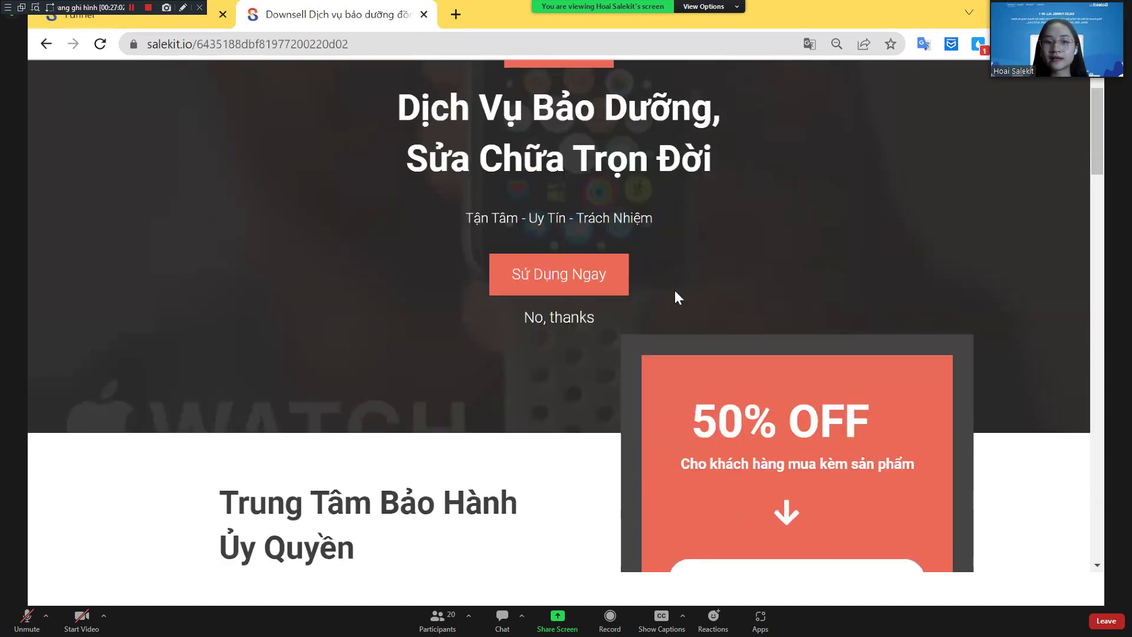
pyautogui.scroll(1, 595, 349)
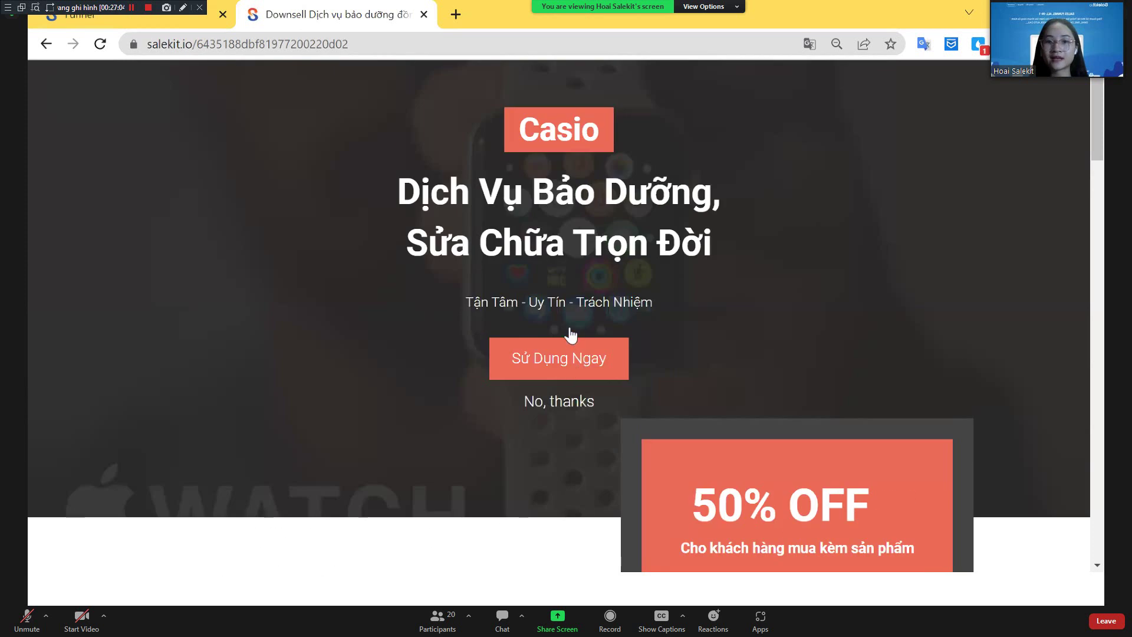
pyautogui.click(563, 360)
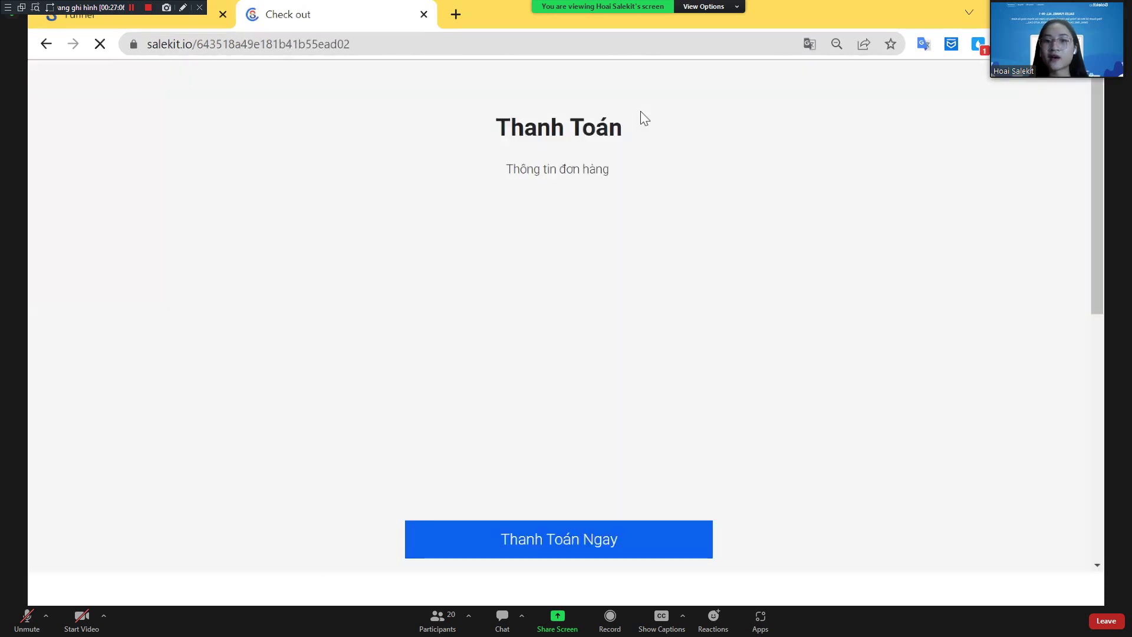
pyautogui.scroll(-4, 569, 389)
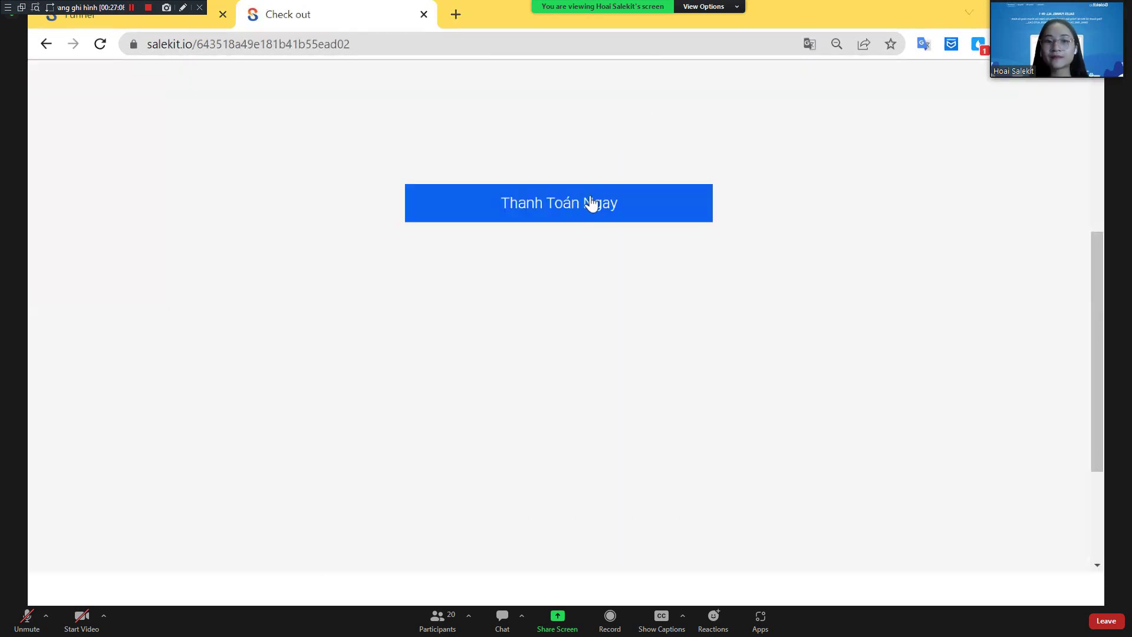
pyautogui.click(591, 202)
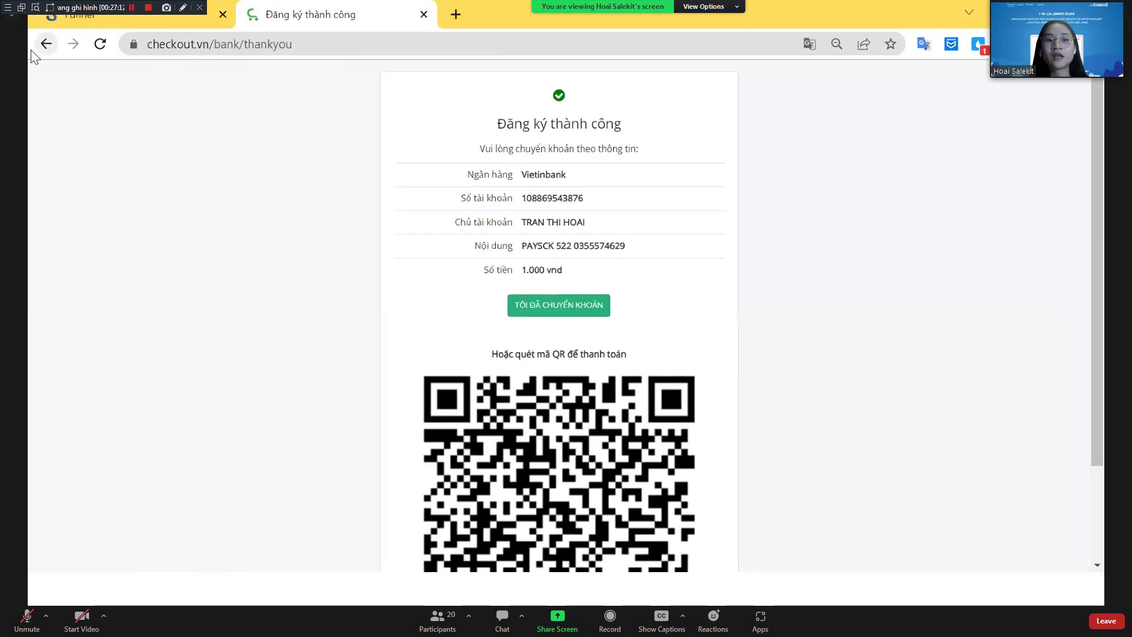
# Go back from payment to the Casio maintenance downsell page, accept the offer again and try to view the order details
pyautogui.click(38, 52)
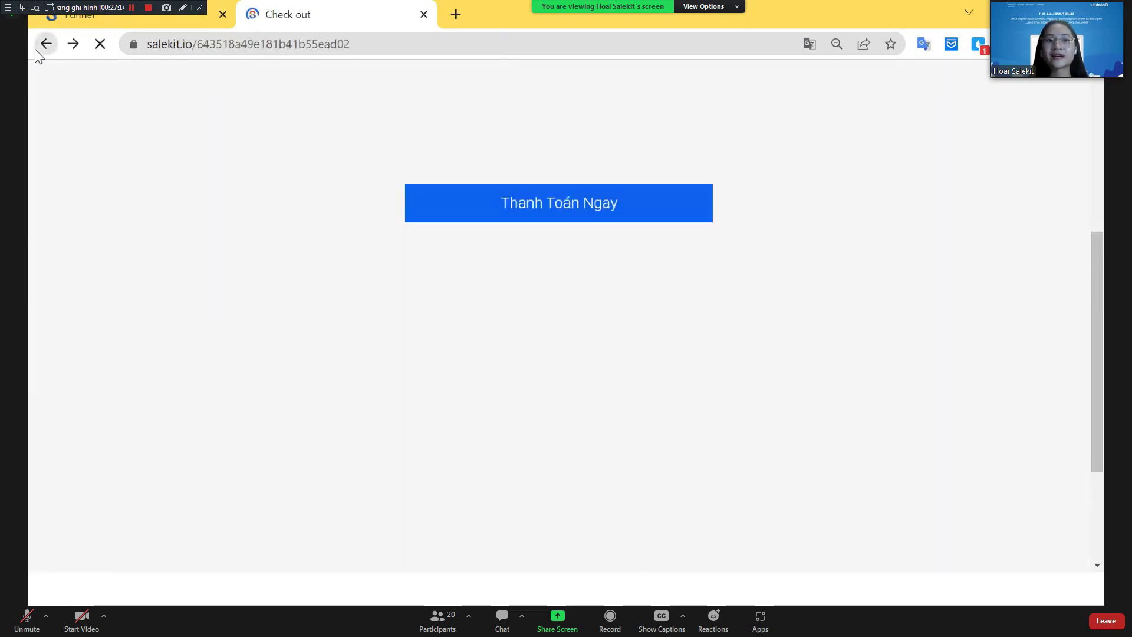
pyautogui.click(37, 51)
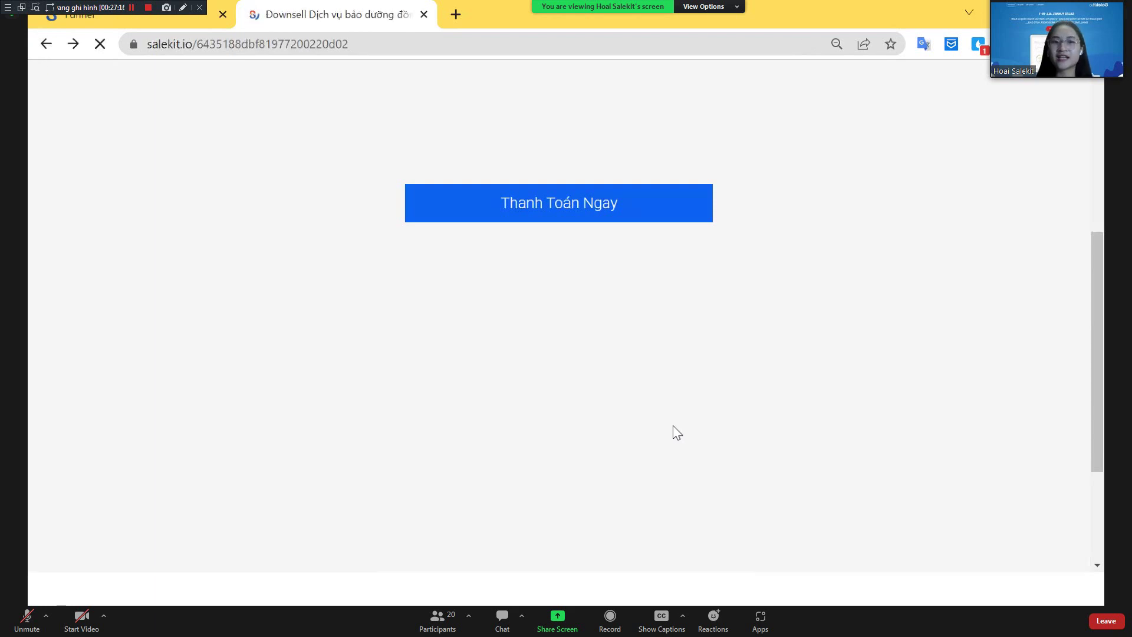
pyautogui.scroll(-2, 407, 398)
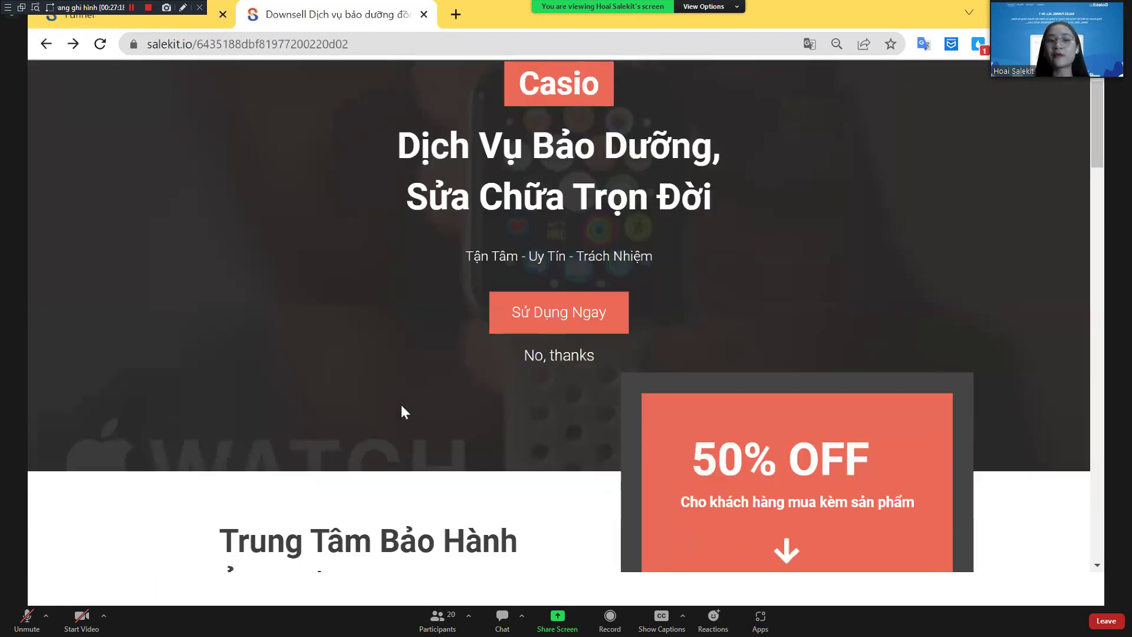
pyautogui.click(571, 323)
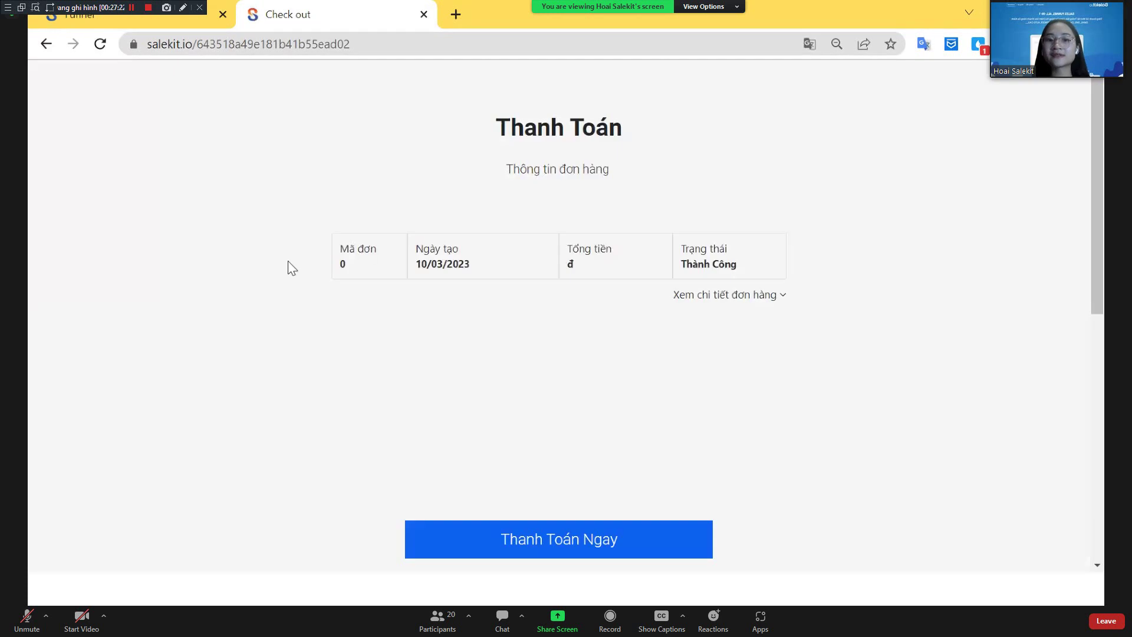
pyautogui.click(699, 298)
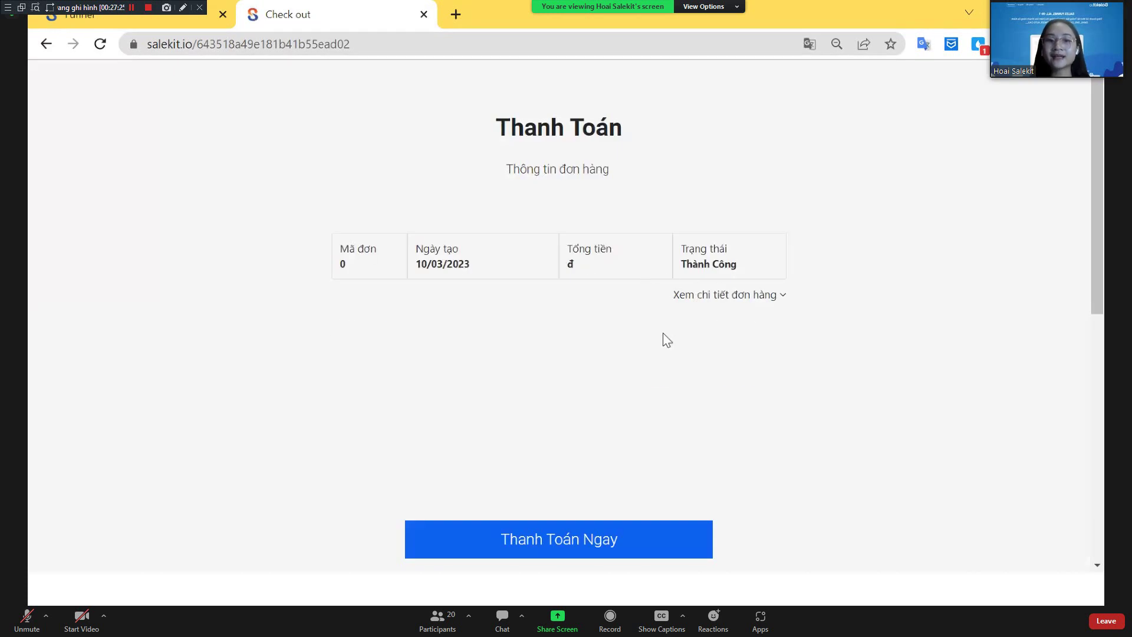
# Restart the ĐỒNG HỒ funnel from its public link and submit the Baby-G watch order with the prefilled customer information
pyautogui.click(101, 19)
pyautogui.click(139, 282)
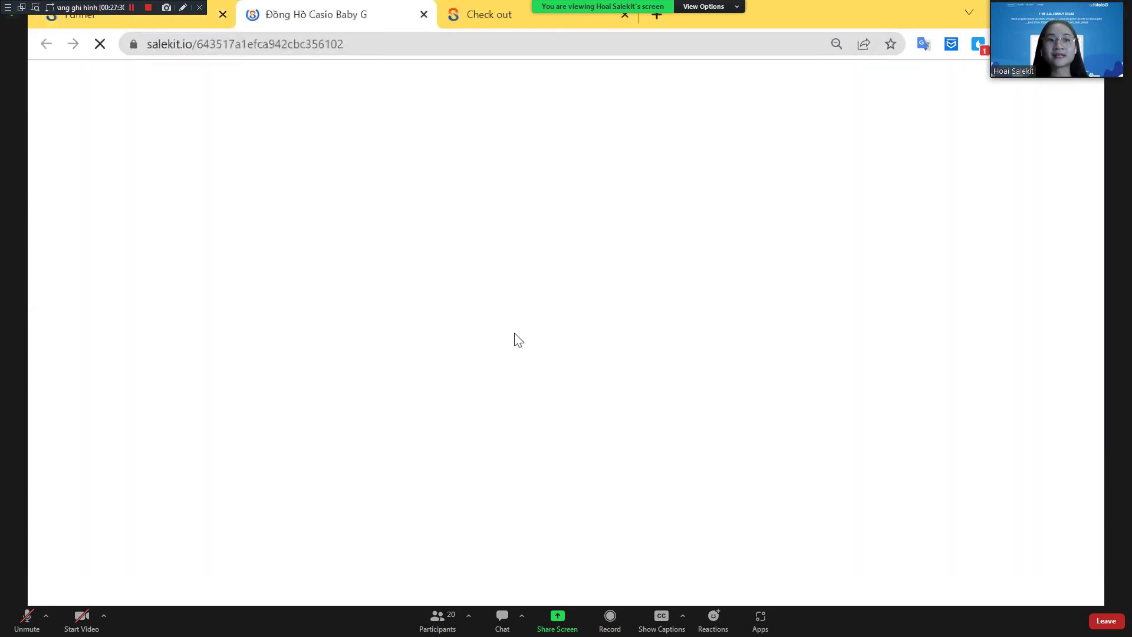
pyautogui.click(312, 458)
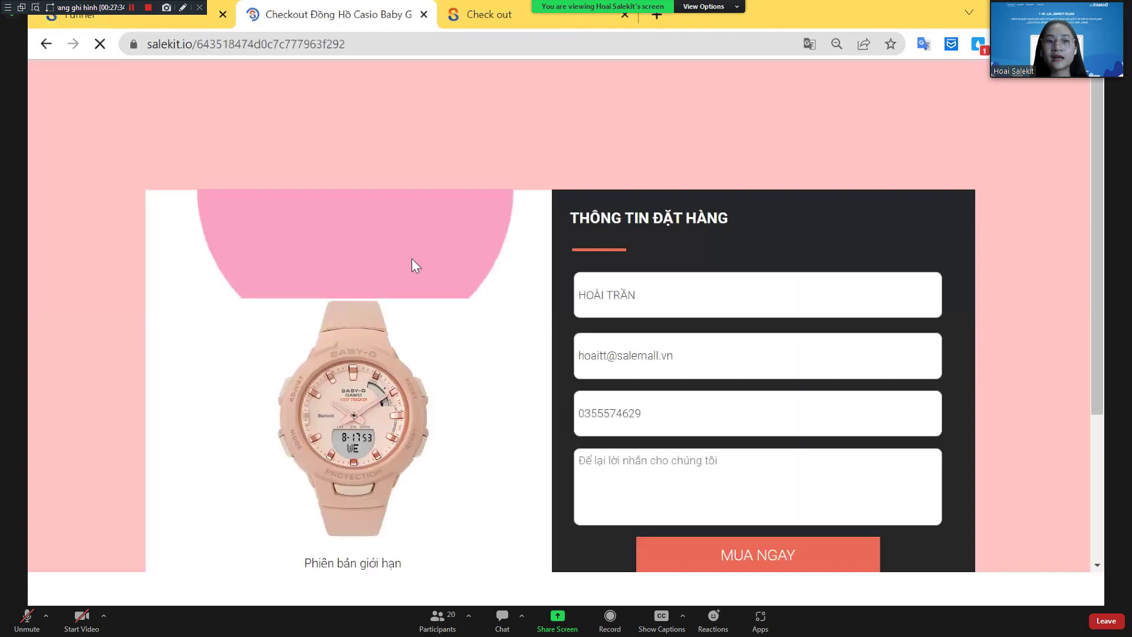
pyautogui.scroll(-3, 412, 258)
pyautogui.click(718, 334)
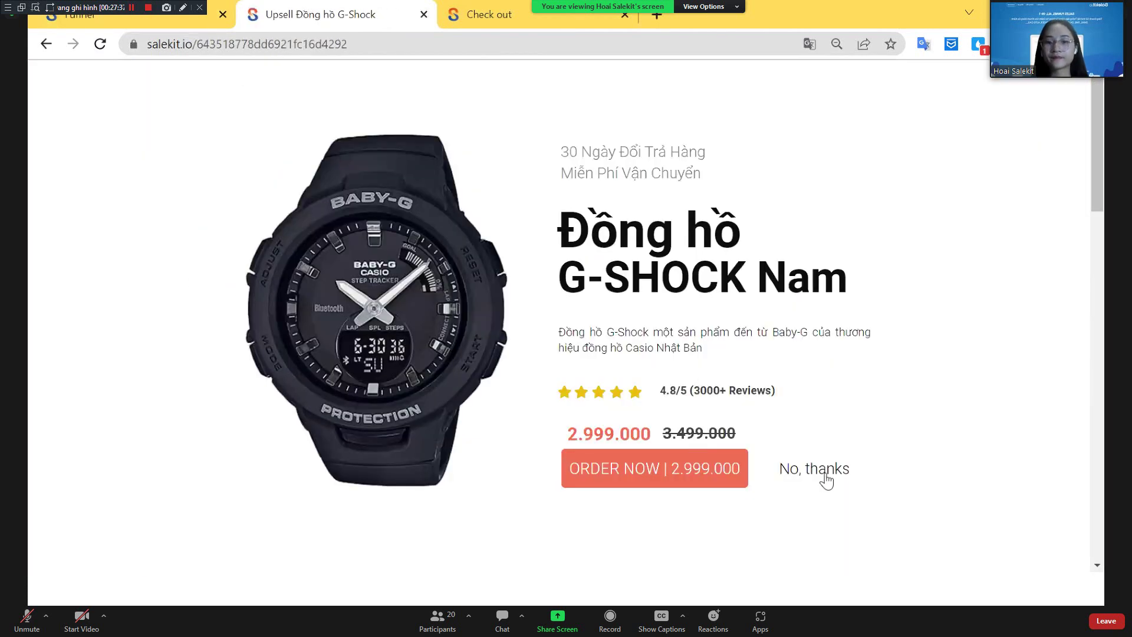
# Decline both the G-SHOCK Nam upsell and the Casio maintenance downsell, and proceed to payment from the Thanh Toán order summary
pyautogui.click(822, 474)
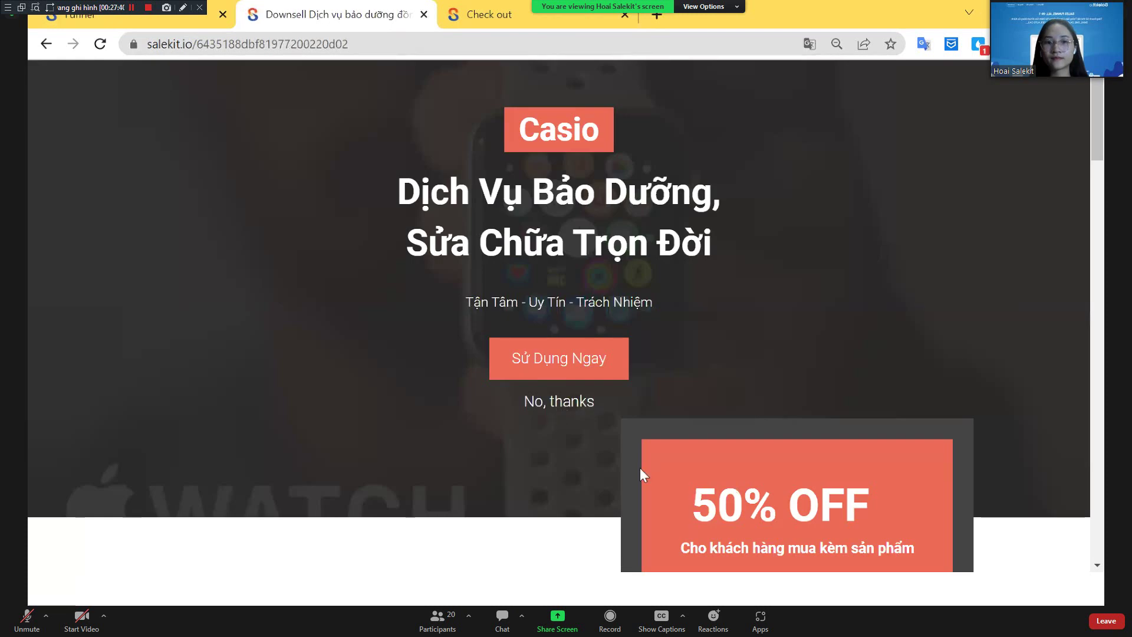
pyautogui.click(535, 407)
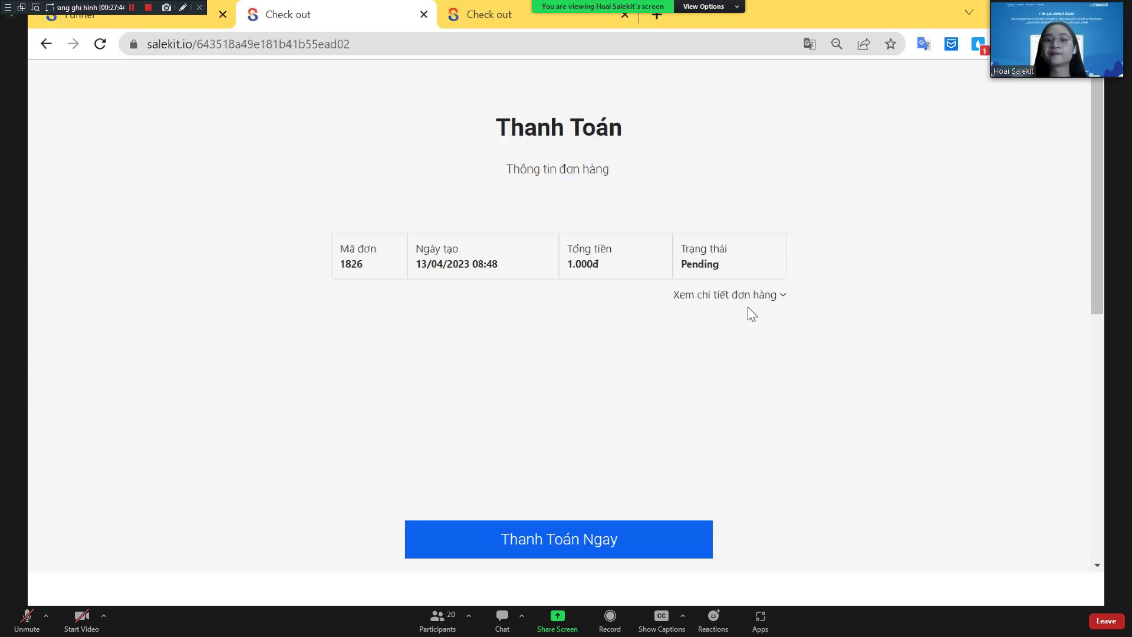
pyautogui.click(756, 303)
pyautogui.click(615, 537)
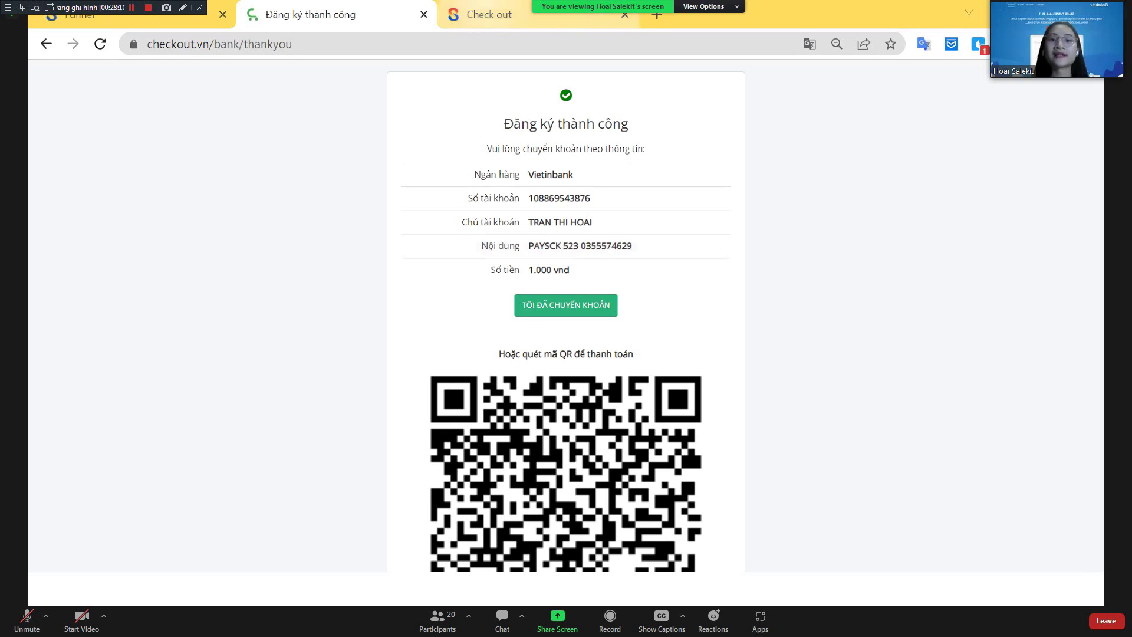
# Close the bank transfer page and the leftover Check out page, leaving the Sales Funnel list open
pyautogui.hotkey('ctrl', 'shift', 'Tab')
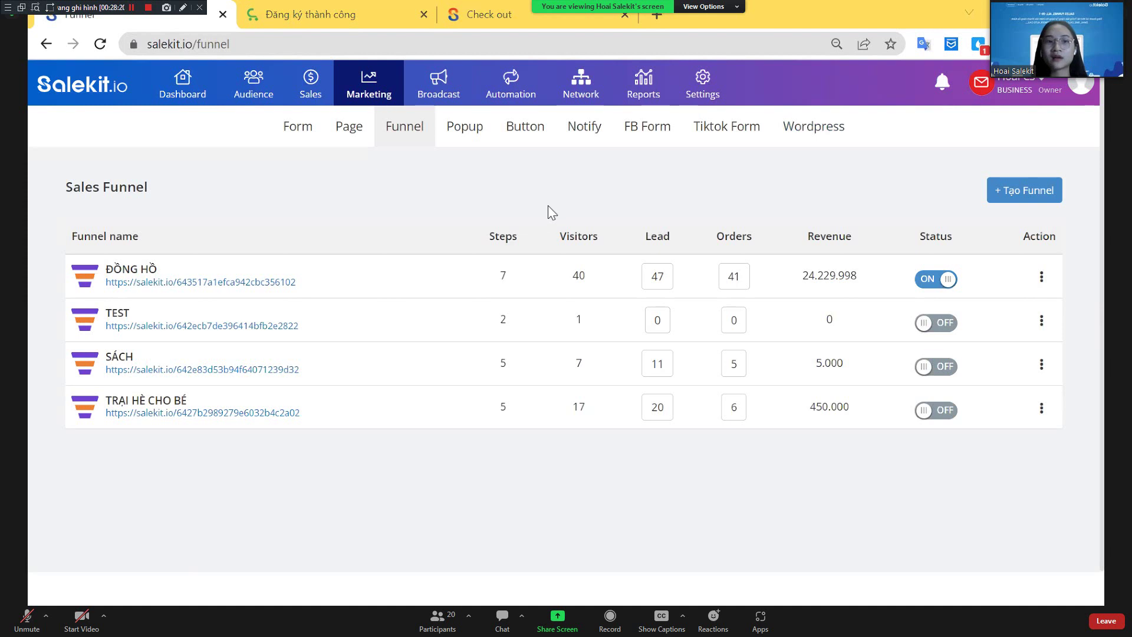
pyautogui.click(324, 6)
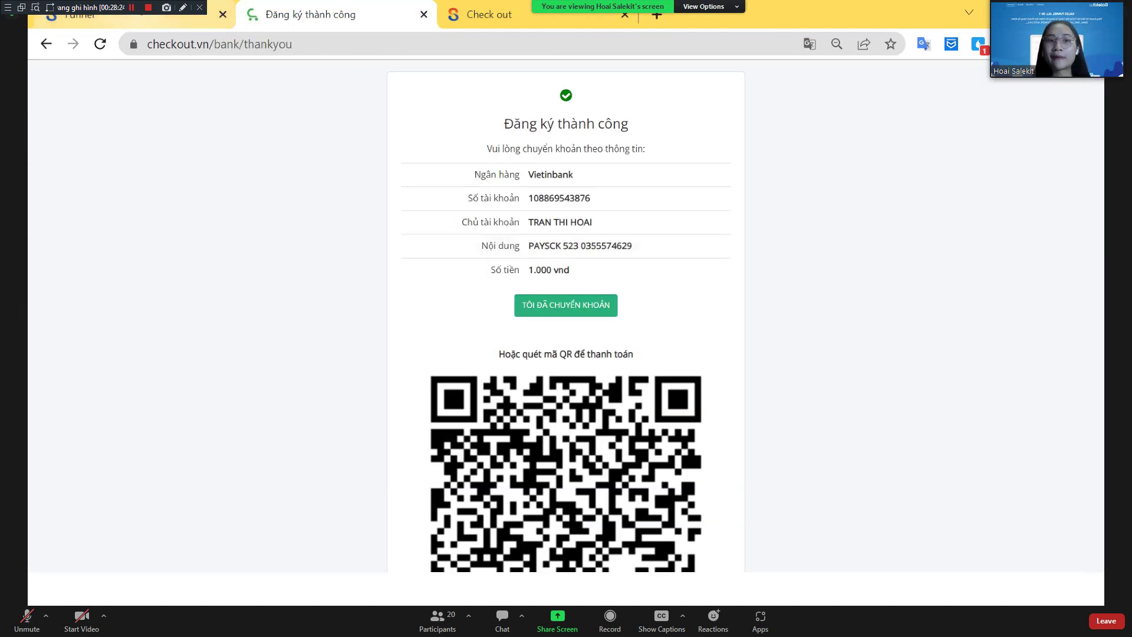
pyautogui.moveTo(130, 14)
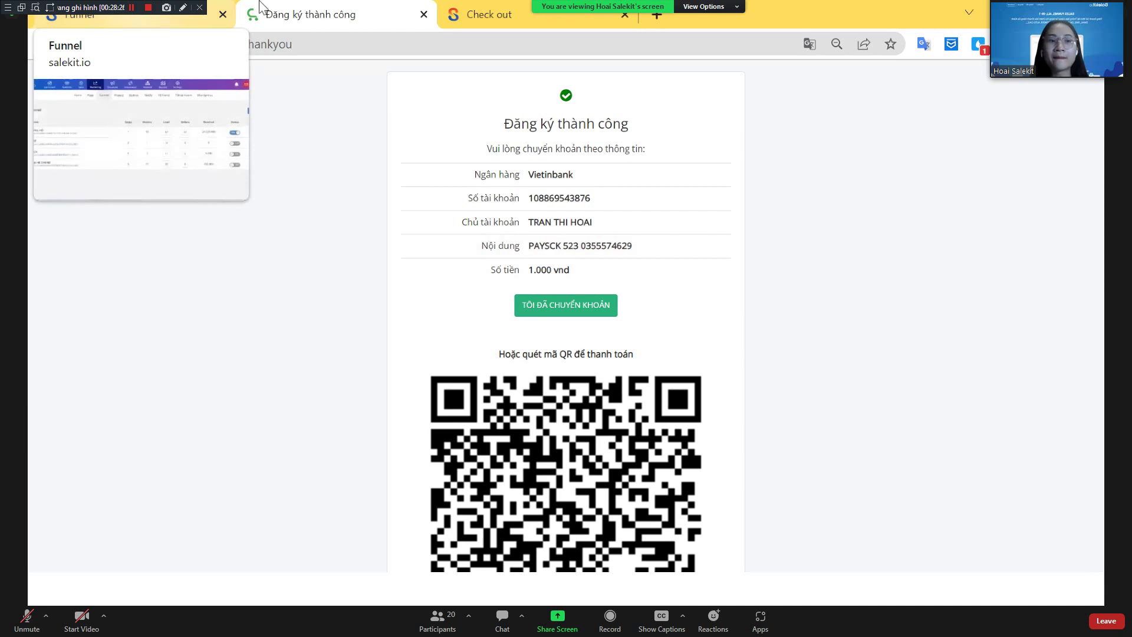
pyautogui.click(427, 13)
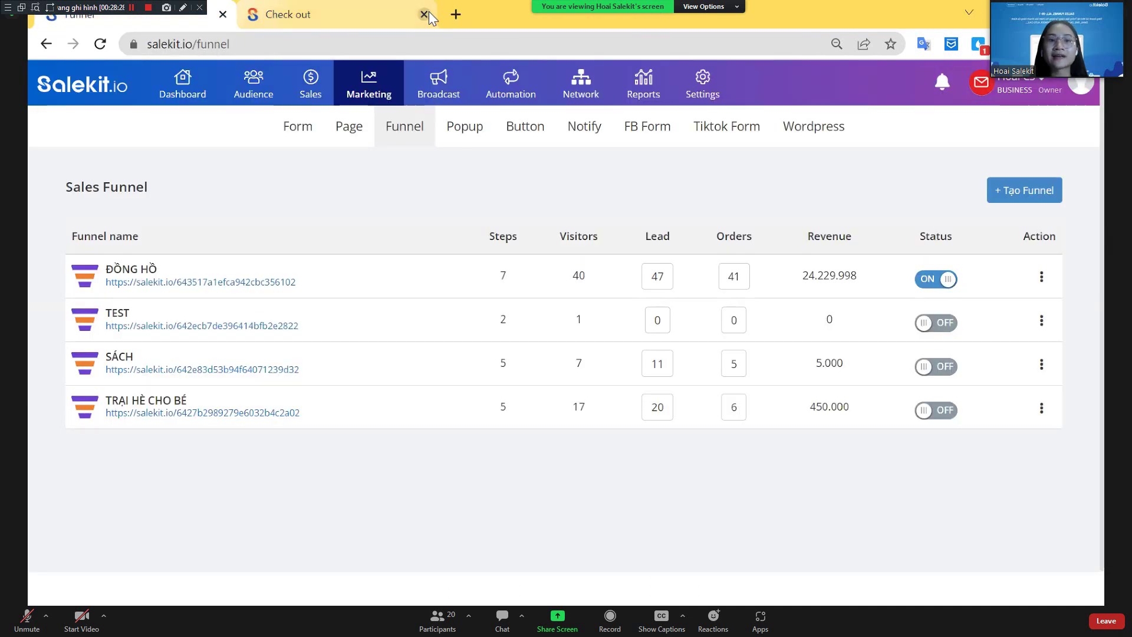
pyautogui.click(428, 13)
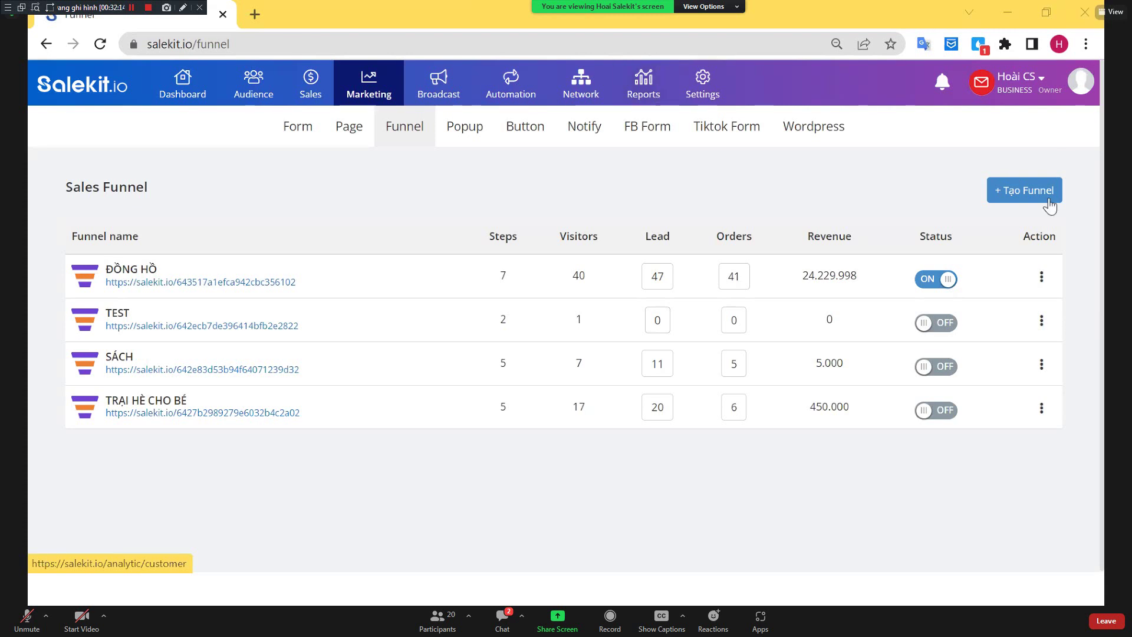
# Review the ĐỒNG HỒ funnel's report and its list of steps, and return to the Sales Funnel list
pyautogui.click(1043, 277)
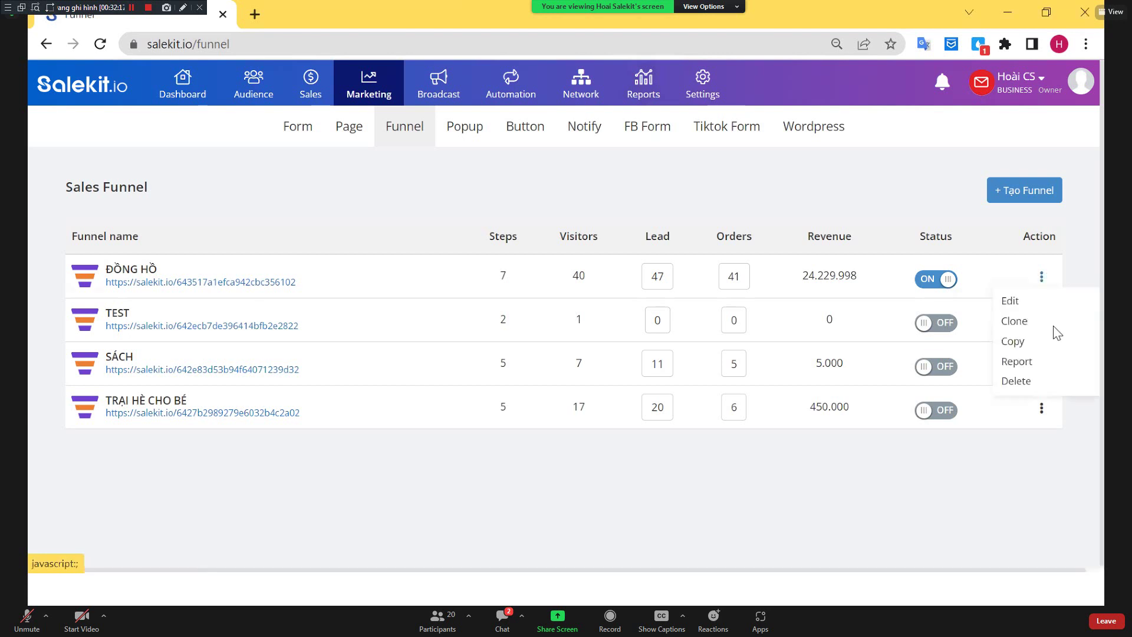
pyautogui.click(1049, 367)
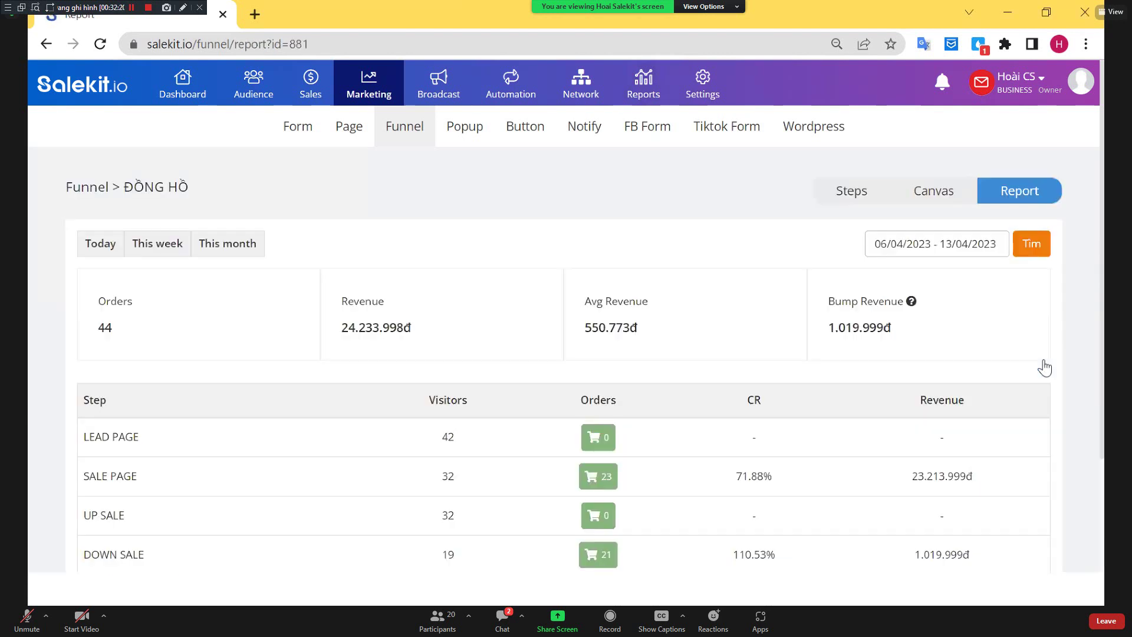
pyautogui.click(101, 196)
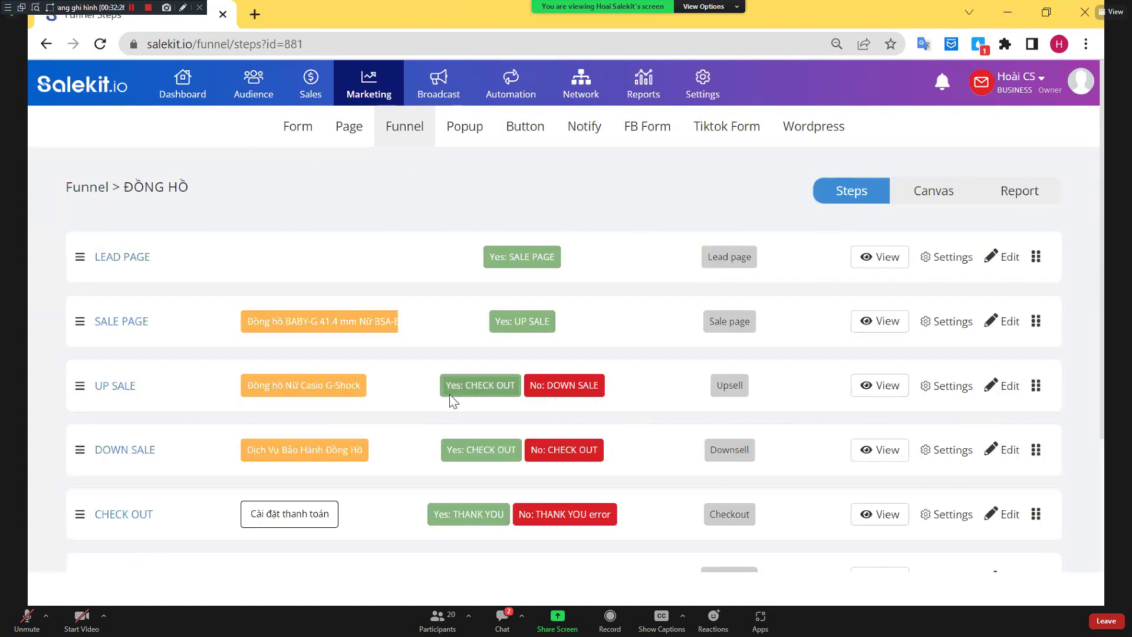
pyautogui.scroll(-3, 341, 364)
pyautogui.scroll(2, 77, 210)
pyautogui.scroll(2, 77, 210)
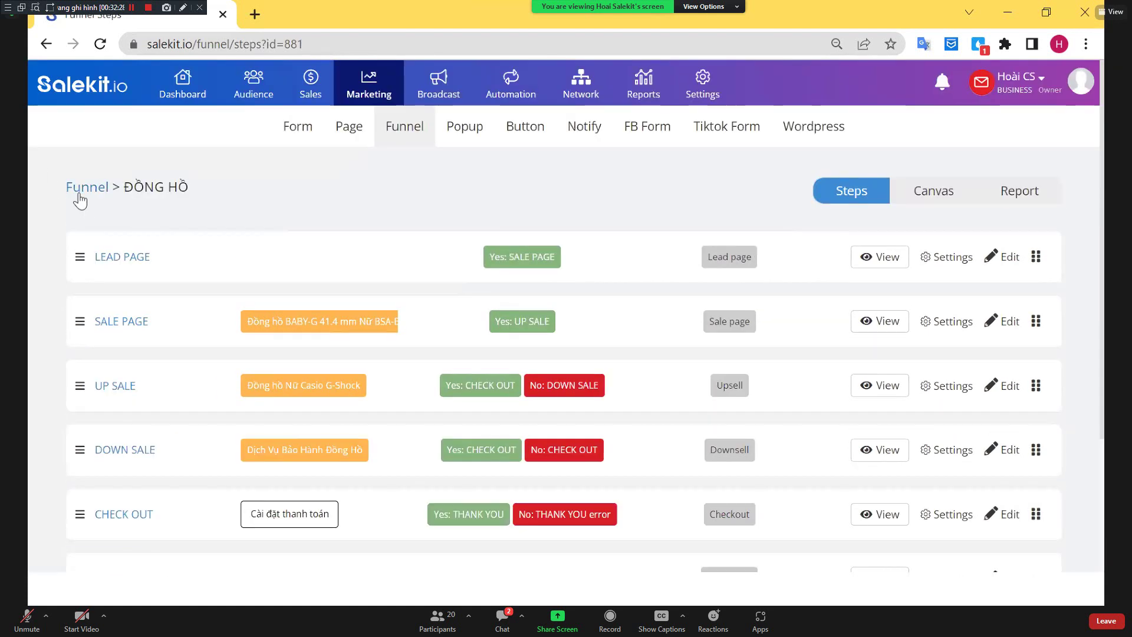
pyautogui.click(80, 197)
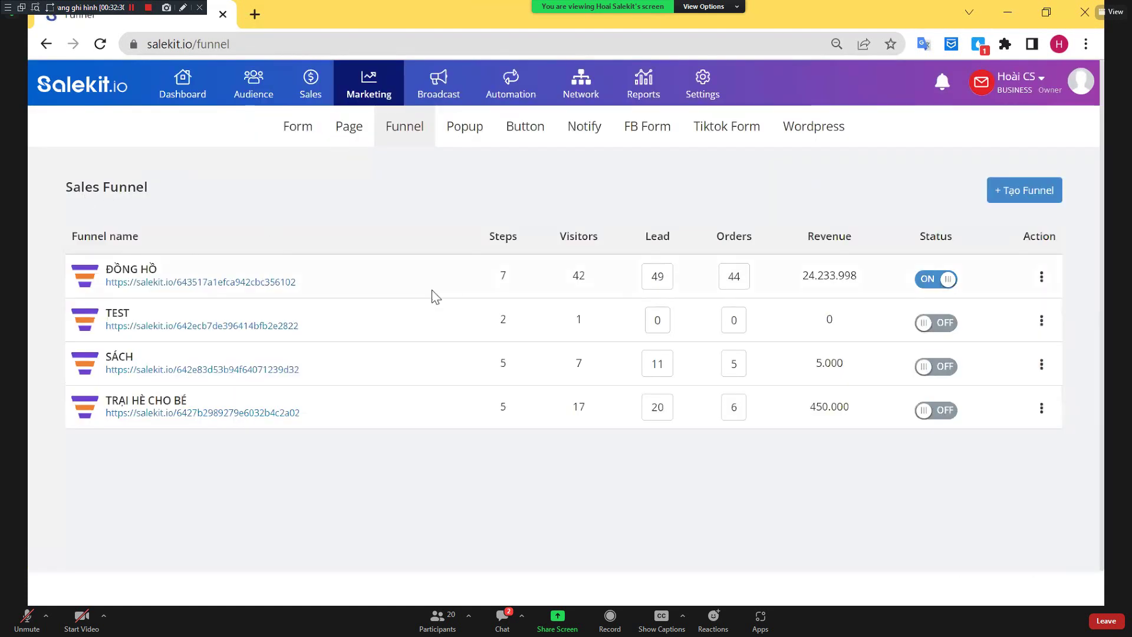
pyautogui.click(1042, 277)
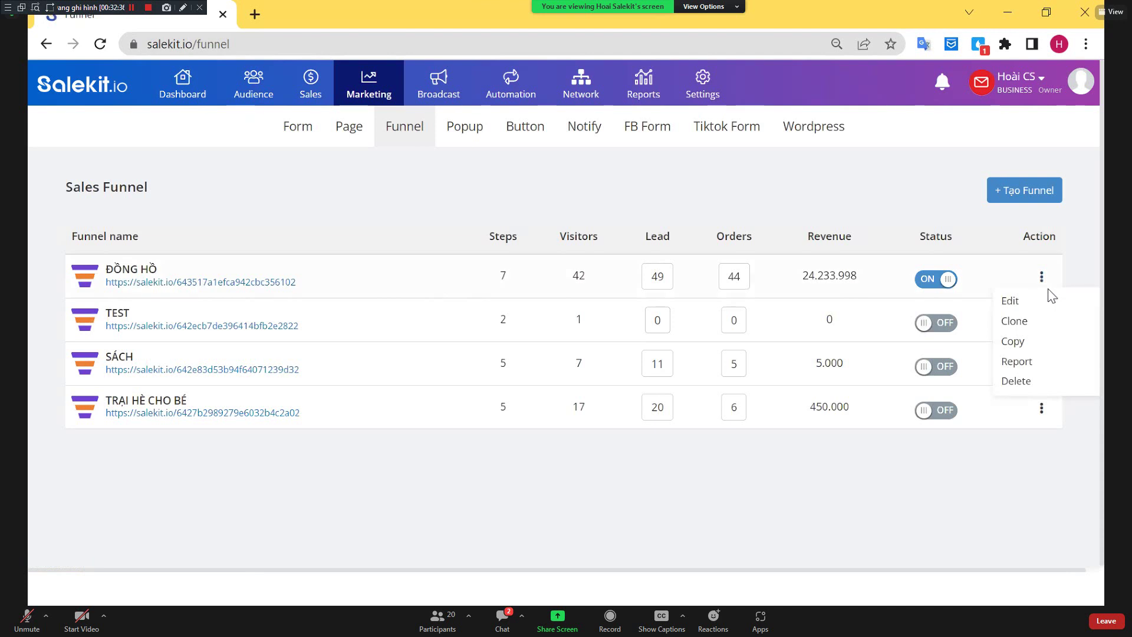
pyautogui.click(1026, 306)
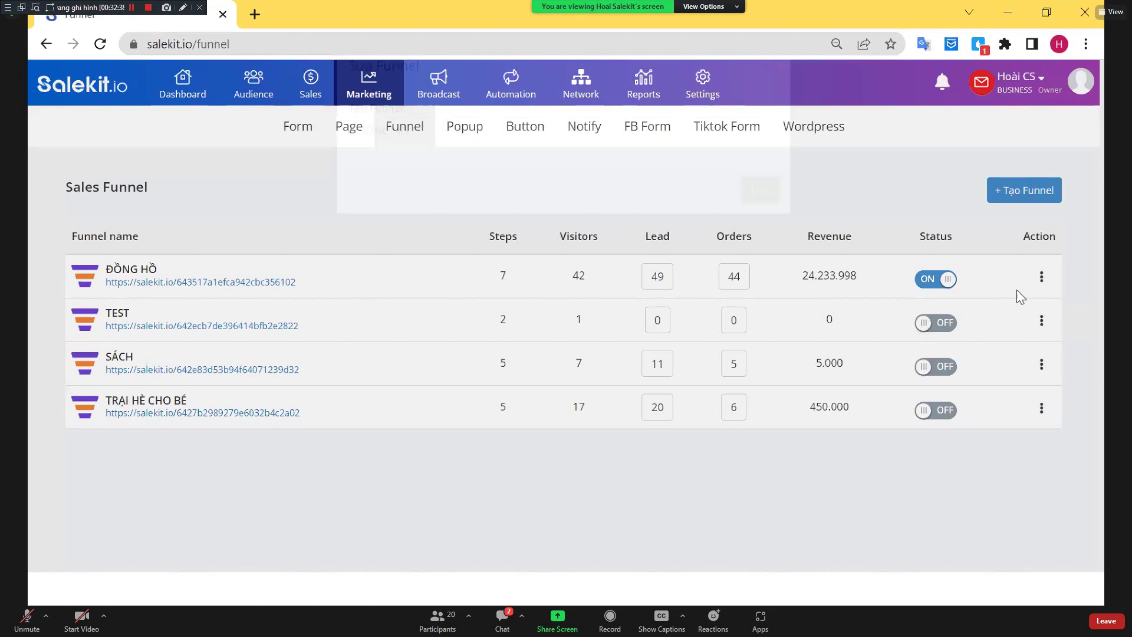
pyautogui.click(767, 108)
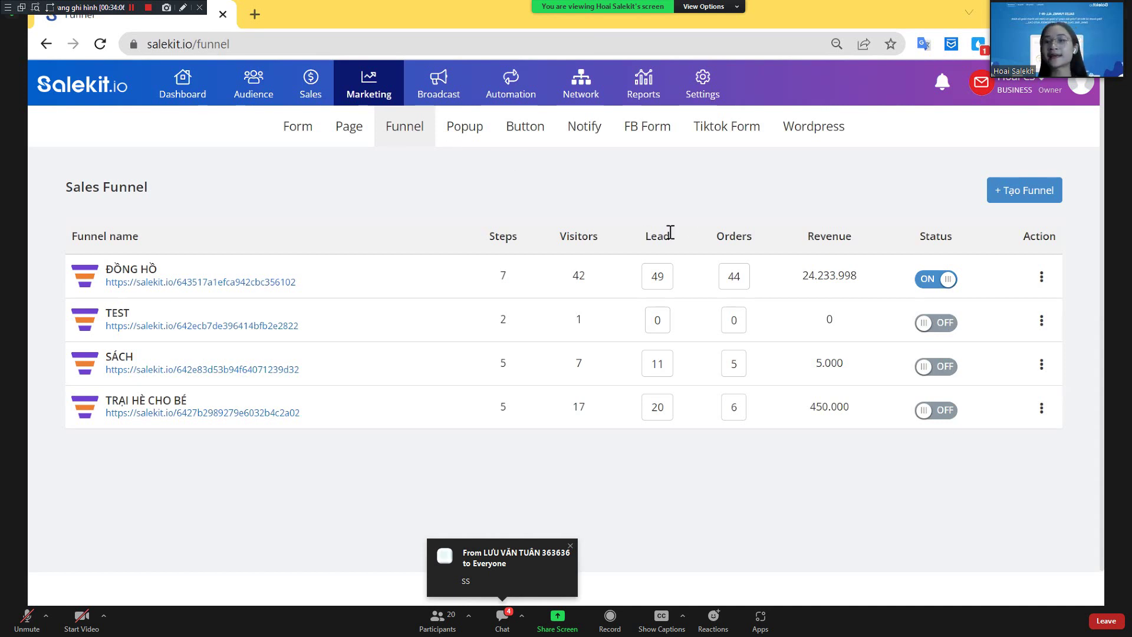
# Open the sample funnel gallery (Funnel mẫu) and preview the 3-Step-Funnel template
pyautogui.click(1001, 193)
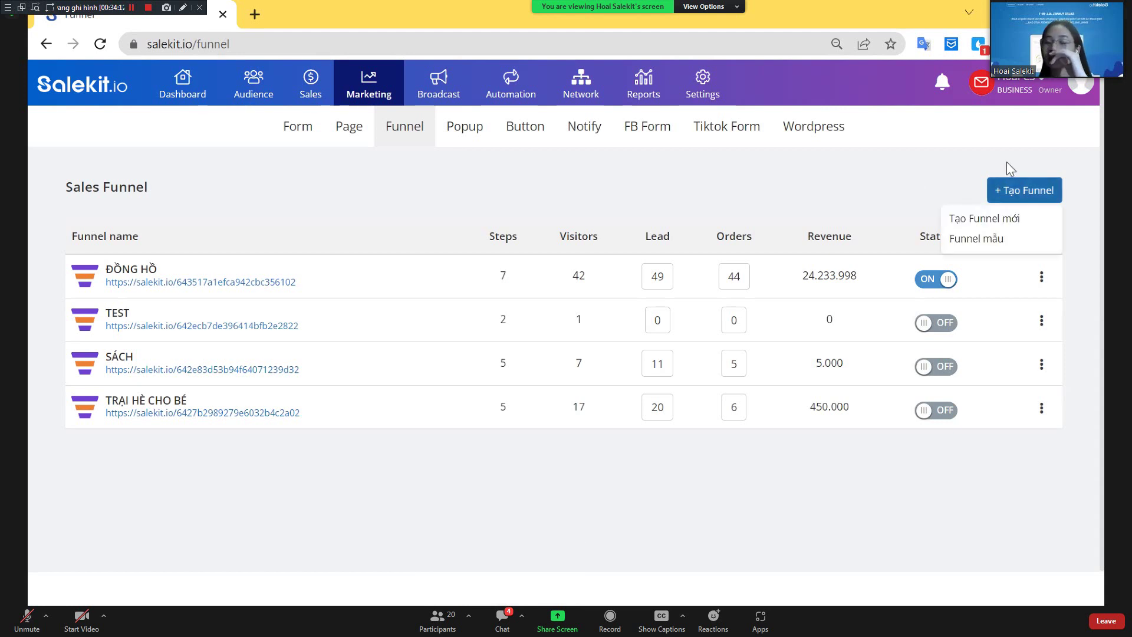
pyautogui.click(994, 242)
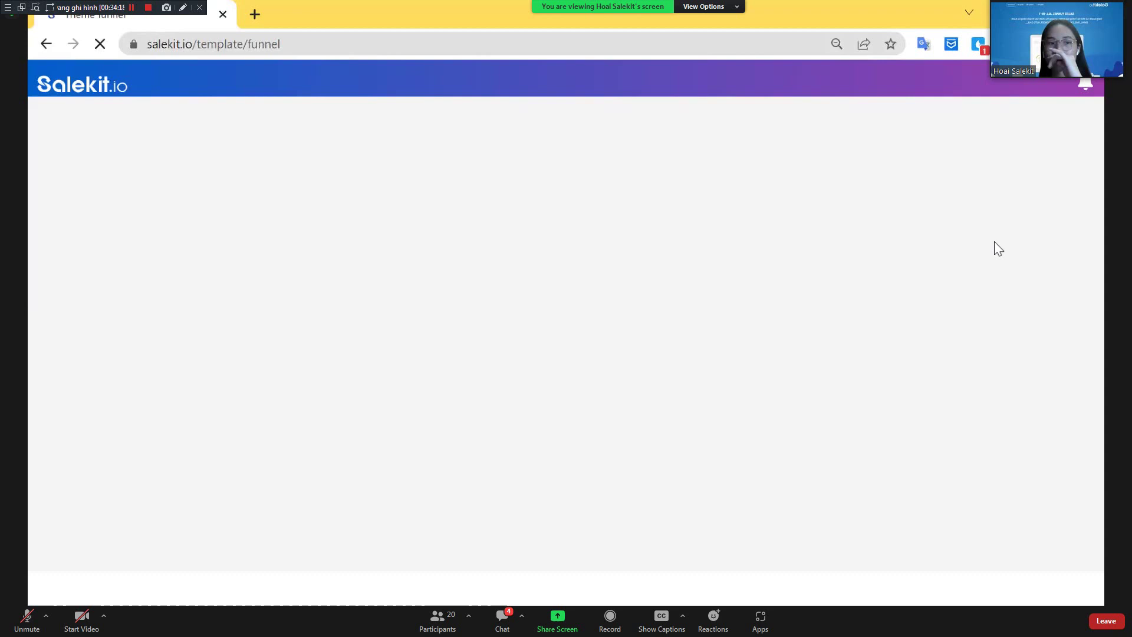
pyautogui.scroll(-3, 889, 289)
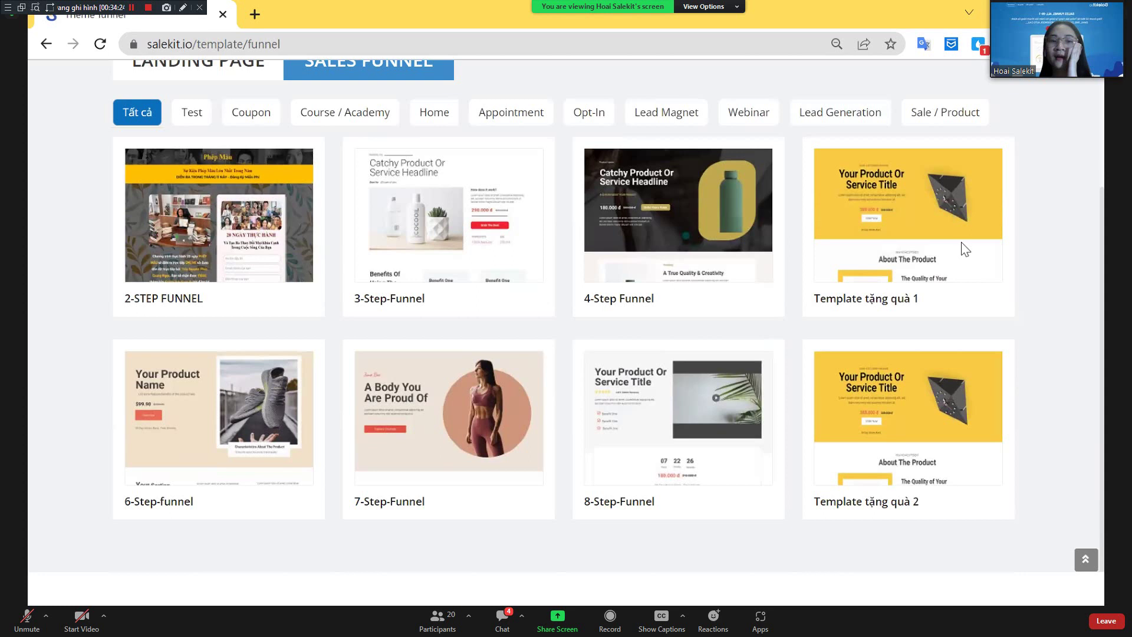
pyautogui.moveTo(407, 259)
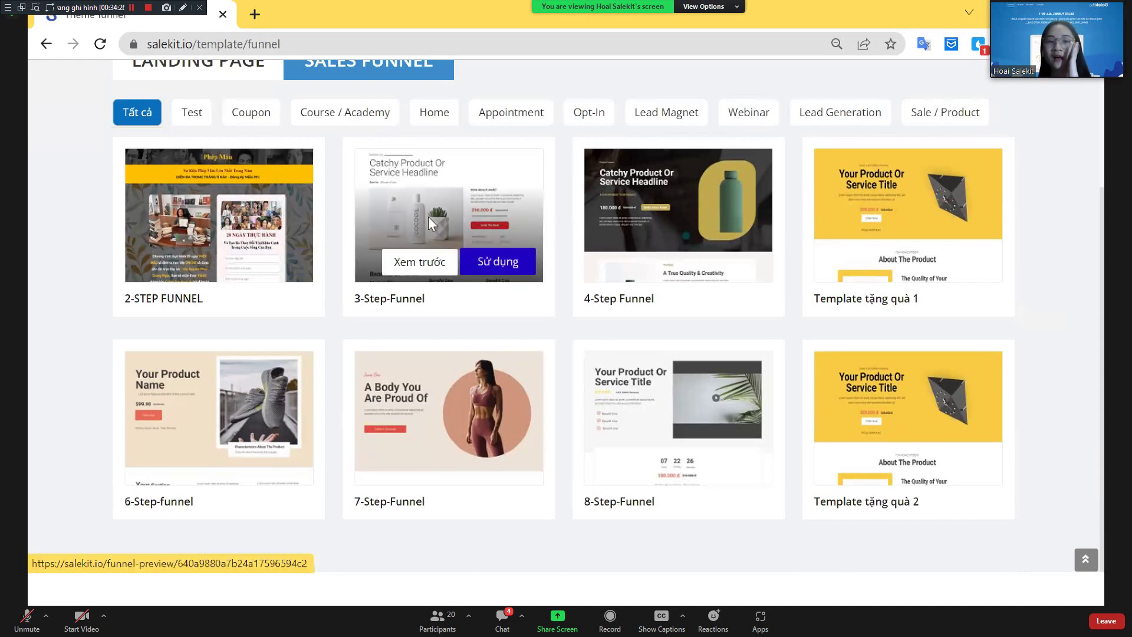
pyautogui.click(425, 262)
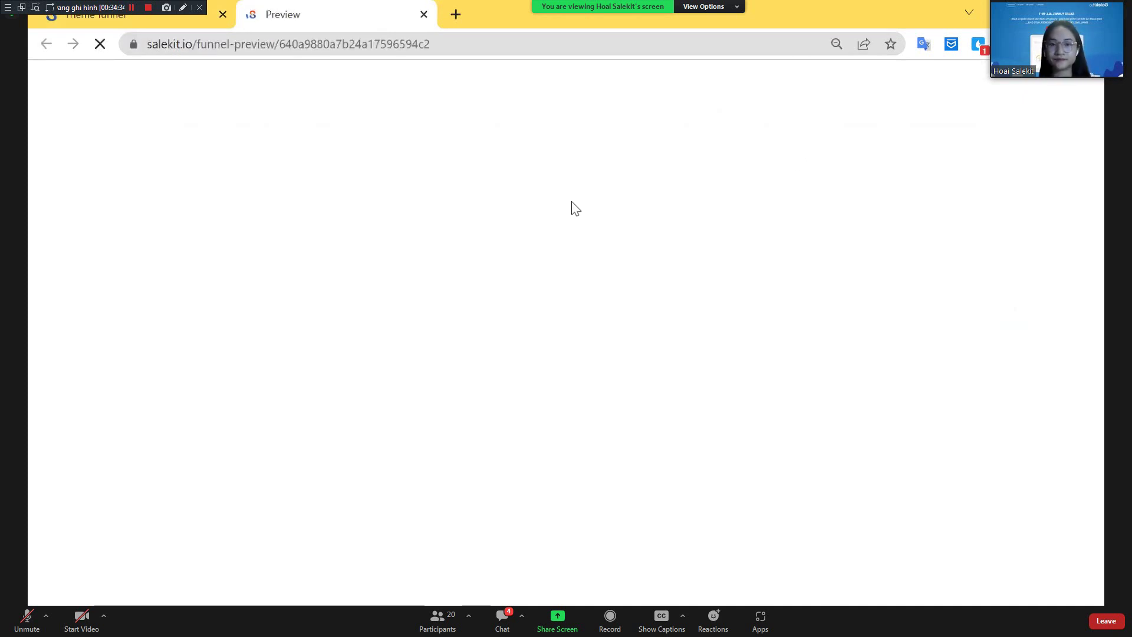
# Run through the 3-Step-Funnel preview by choosing Grab The Deal and submitting the prefilled customer information with Mua ngay
pyautogui.scroll(-5, 816, 376)
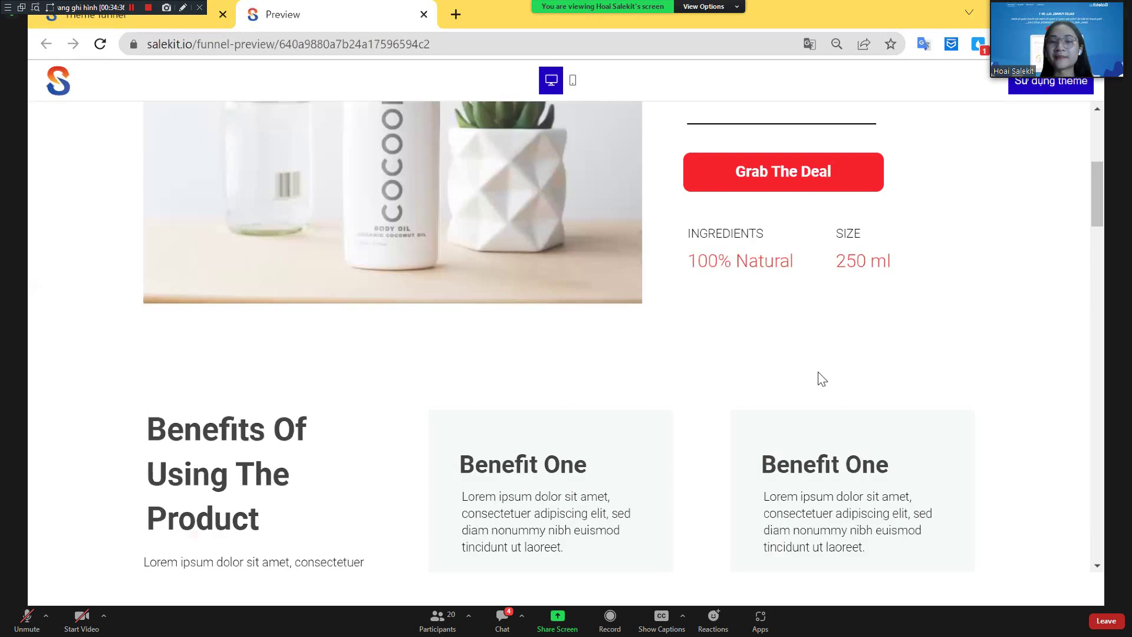
pyautogui.scroll(4, 816, 404)
pyautogui.click(808, 429)
pyautogui.scroll(-5, 685, 428)
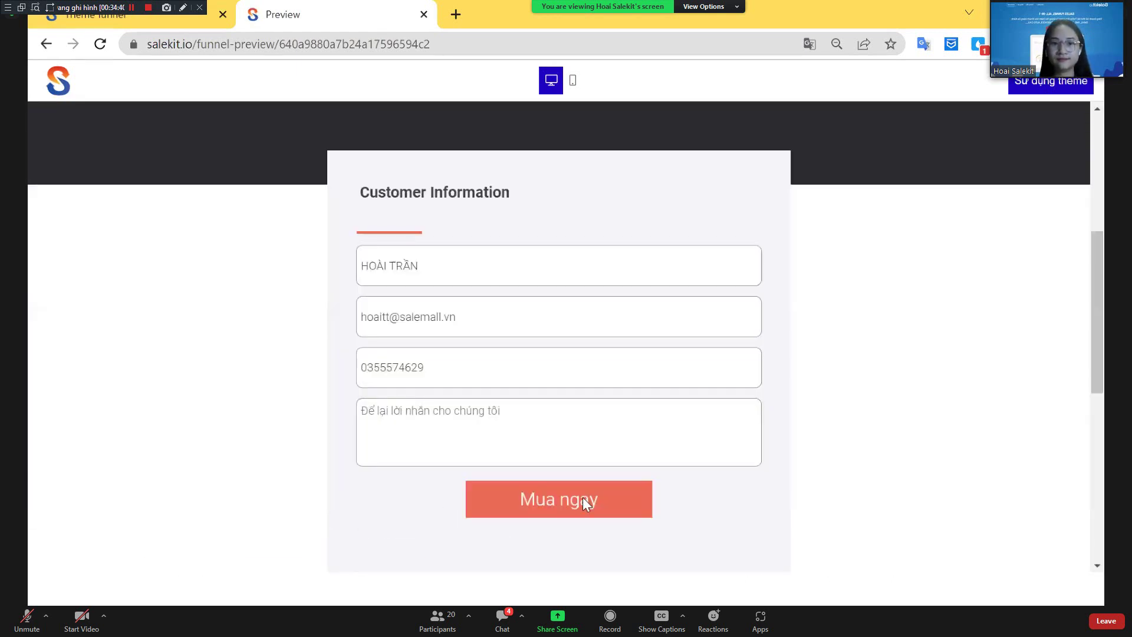
pyautogui.click(586, 503)
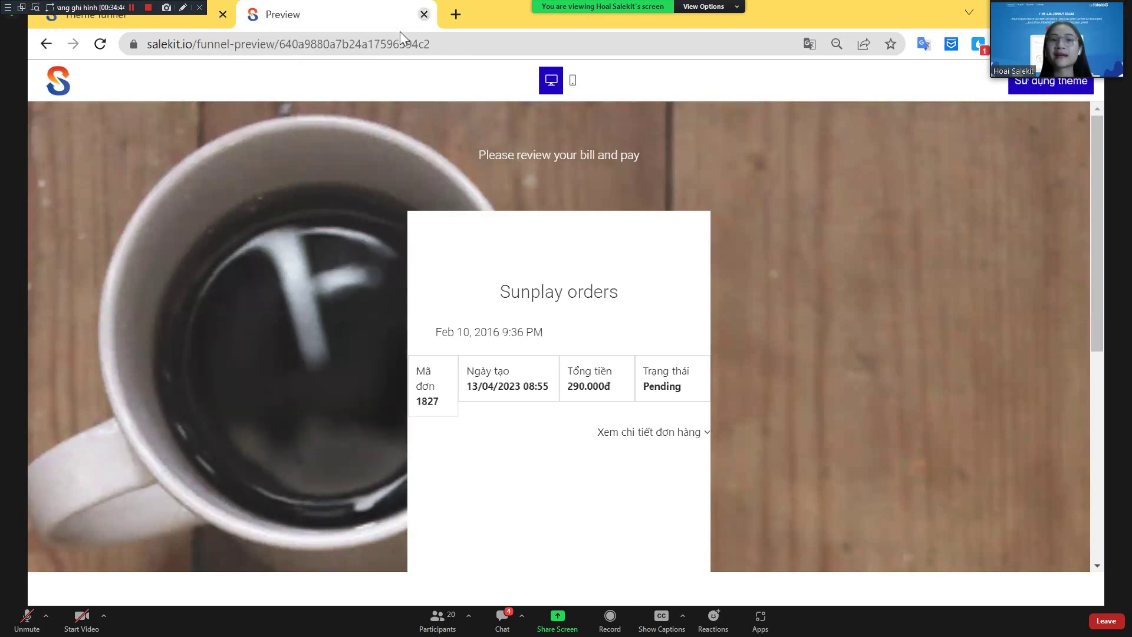
# Close the 3-Step-Funnel preview and look over the remaining sales funnel templates
pyautogui.hotkey('ctrl', 'w')
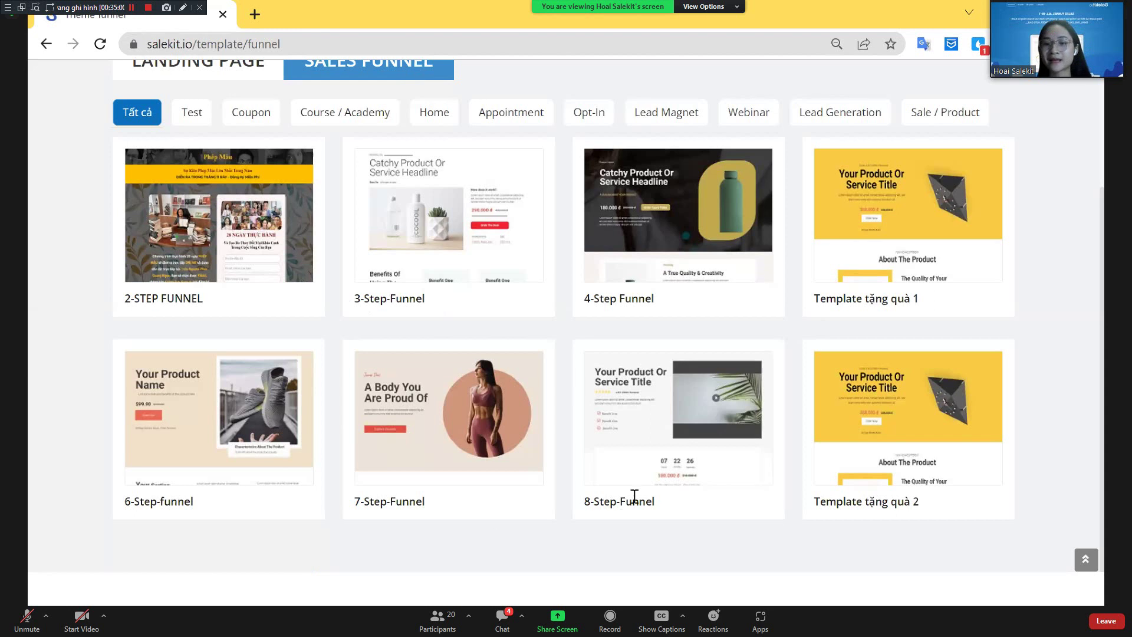
pyautogui.moveTo(634, 239)
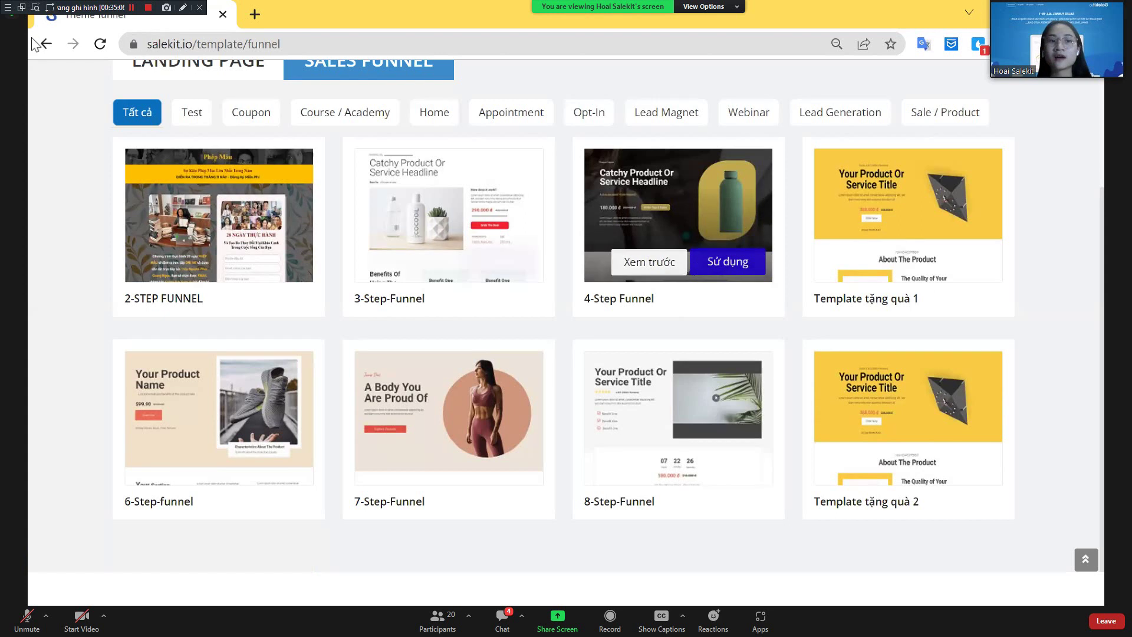
pyautogui.scroll(3, 38, 56)
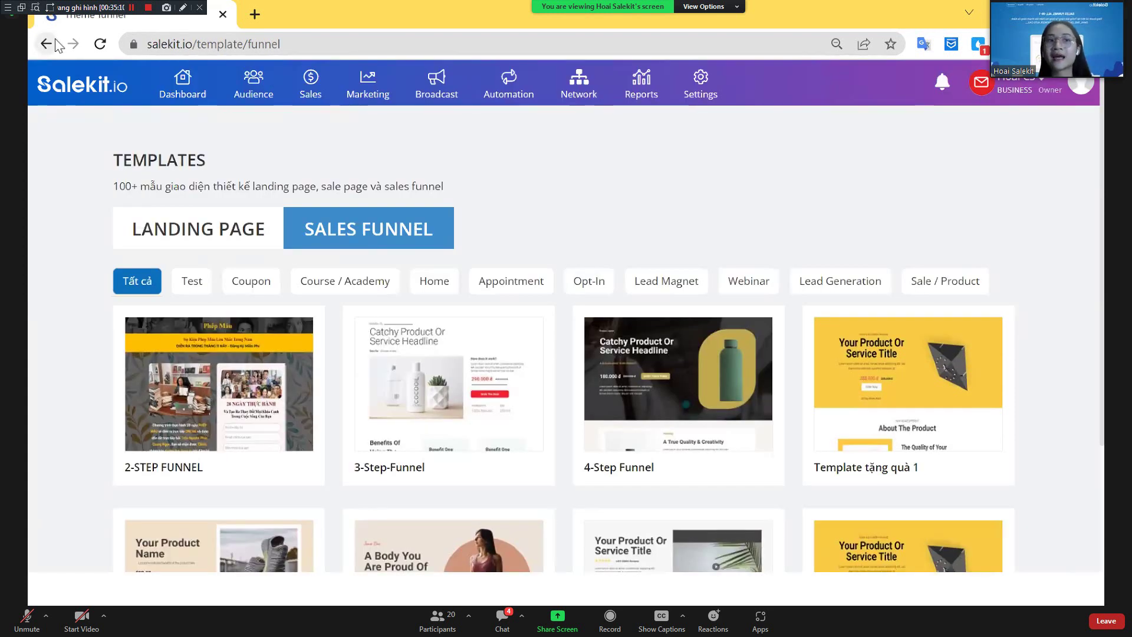
# Return to the Sales Funnel list and create a new funnel named Sách
pyautogui.click(46, 43)
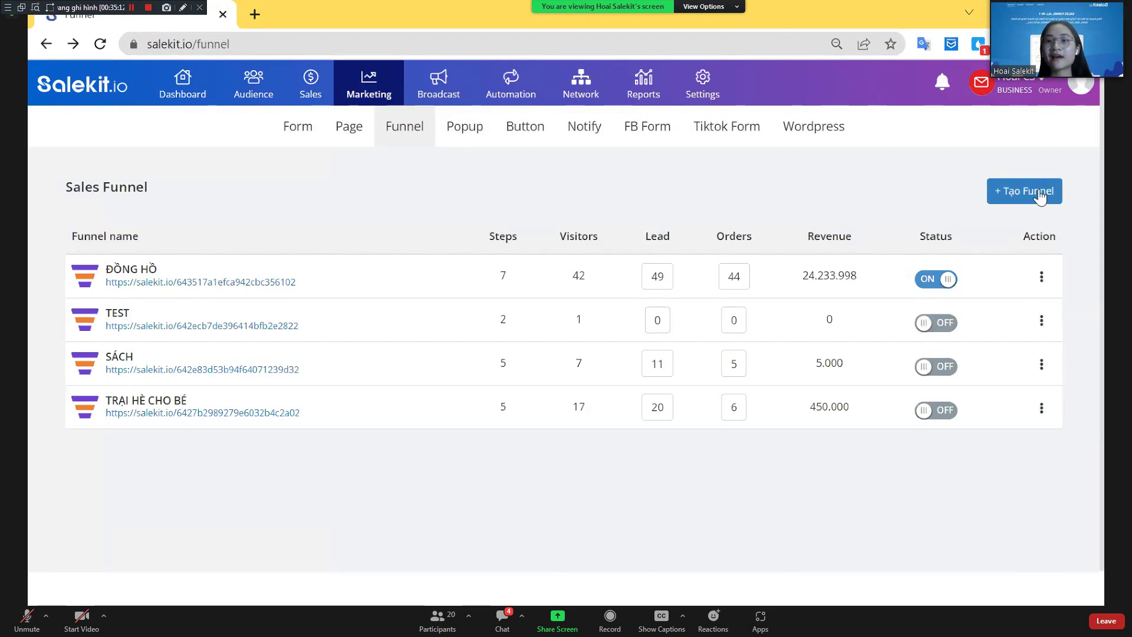
pyautogui.click(1024, 190)
pyautogui.click(995, 219)
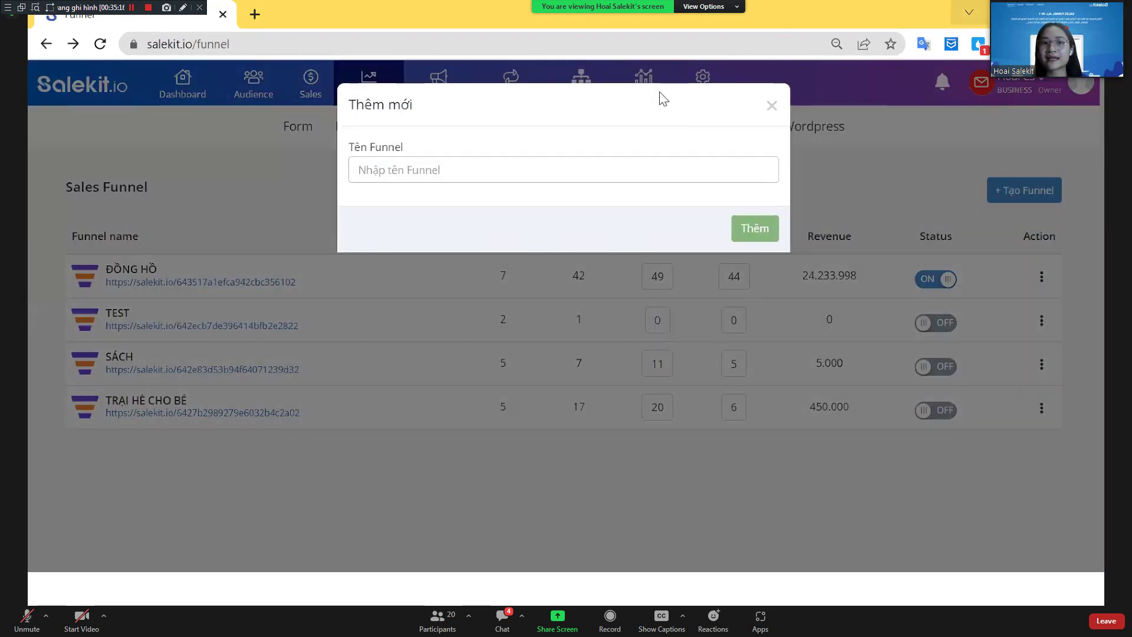
pyautogui.click(584, 173)
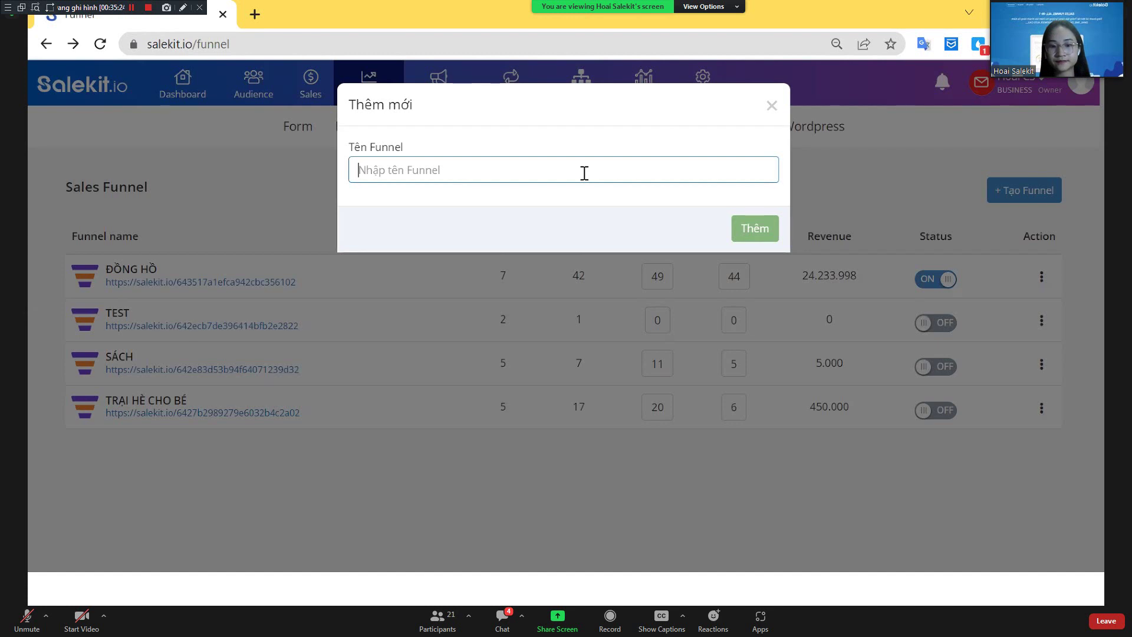
pyautogui.write('Sac')
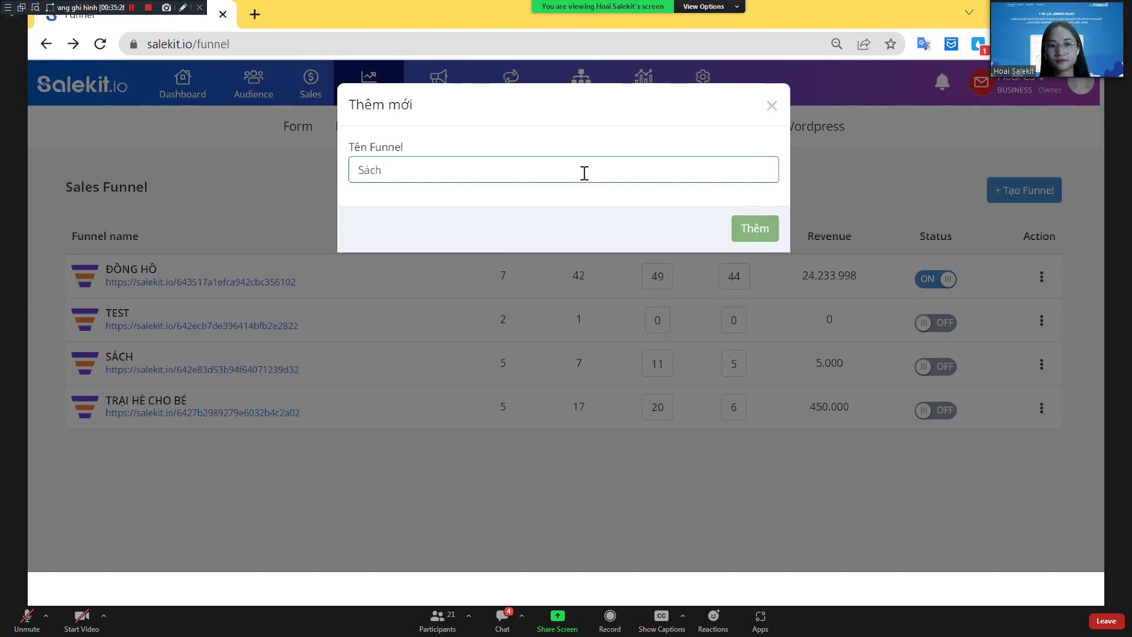
pyautogui.click(766, 233)
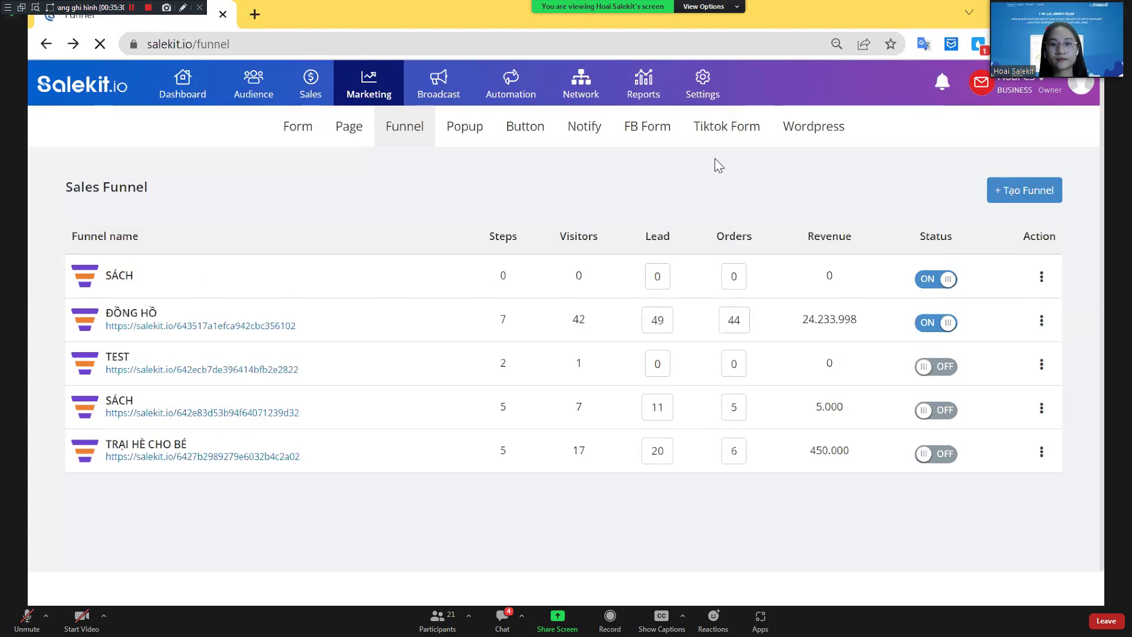
# Open the new Sách funnel, start adding a step, and preview the Tặng Quà Thu Lead template for lead pages
pyautogui.click(116, 285)
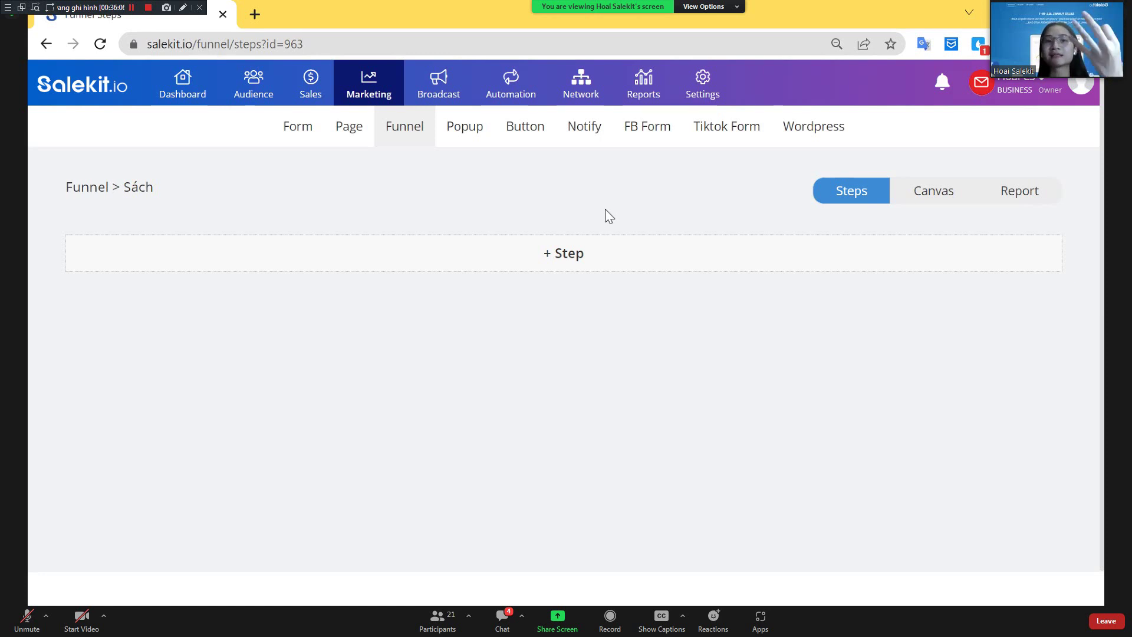
pyautogui.click(559, 261)
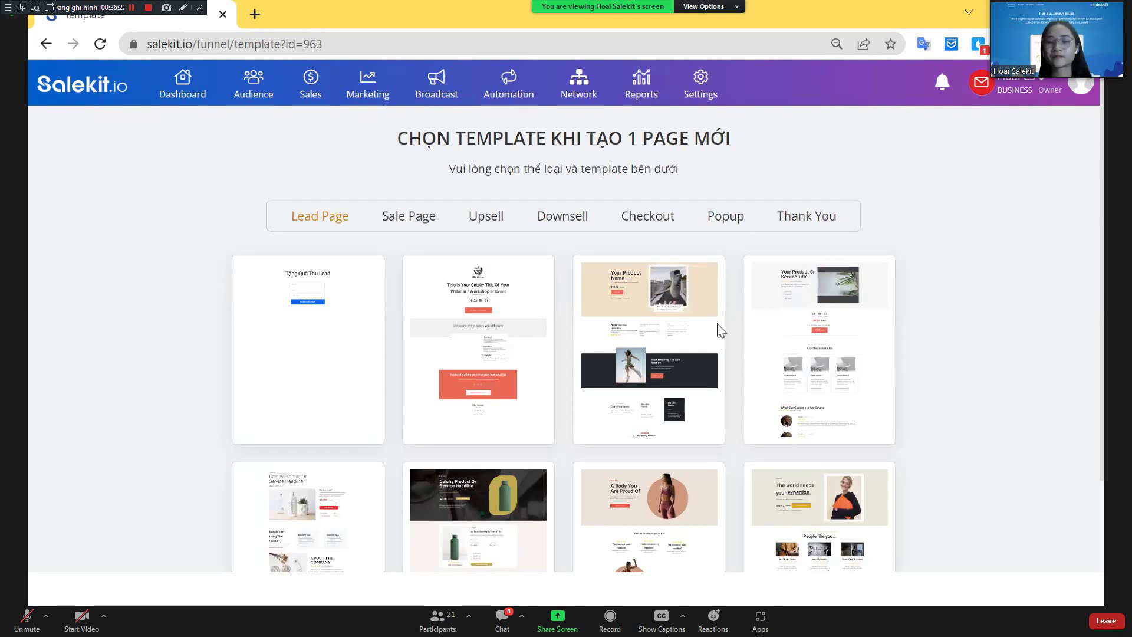
pyautogui.scroll(-3, 707, 371)
pyautogui.scroll(3, 973, 466)
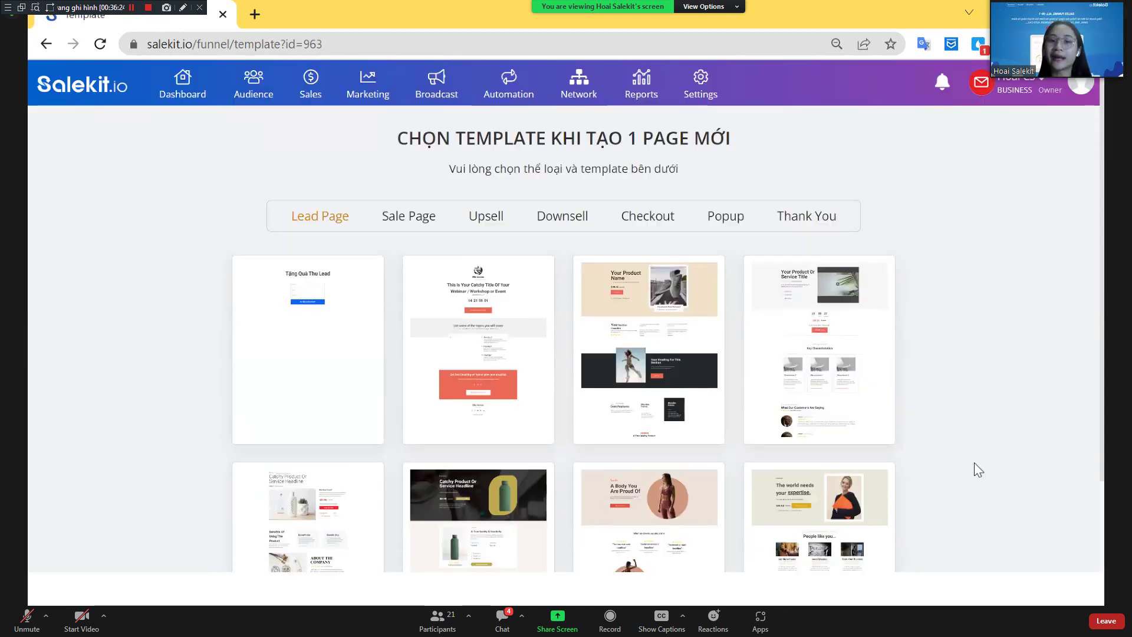
pyautogui.moveTo(325, 359)
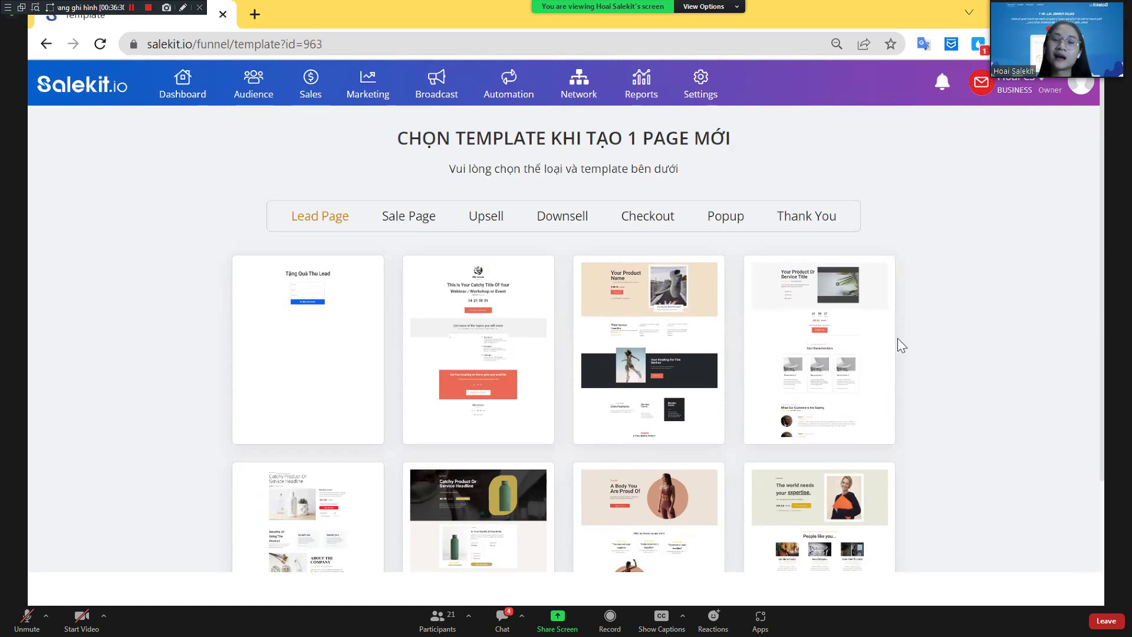
pyautogui.moveTo(327, 308)
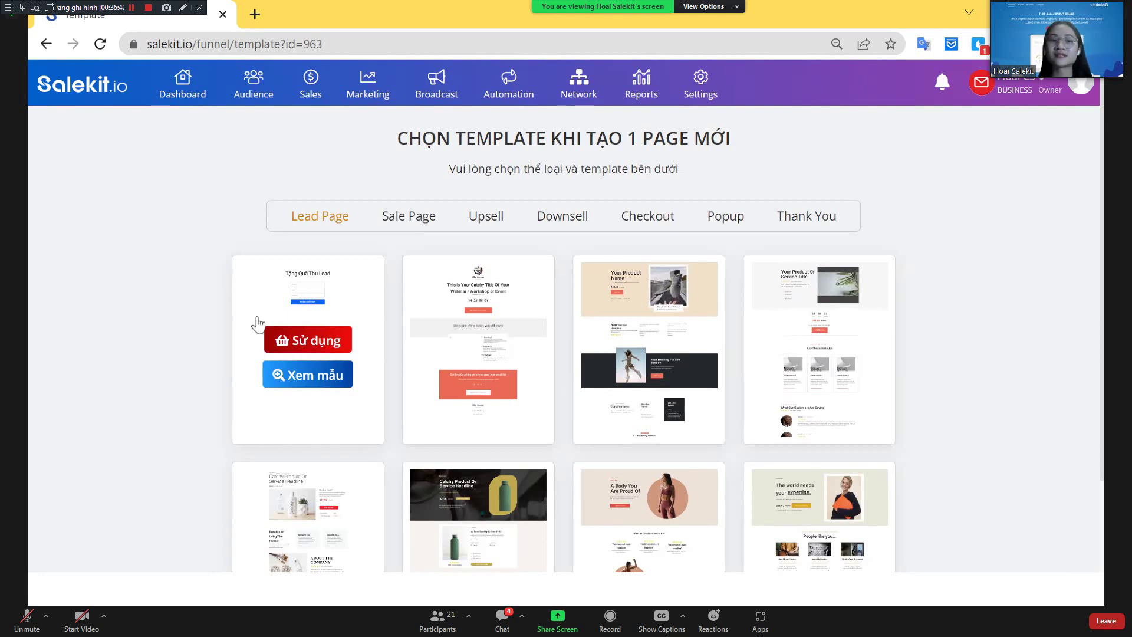
pyautogui.click(295, 373)
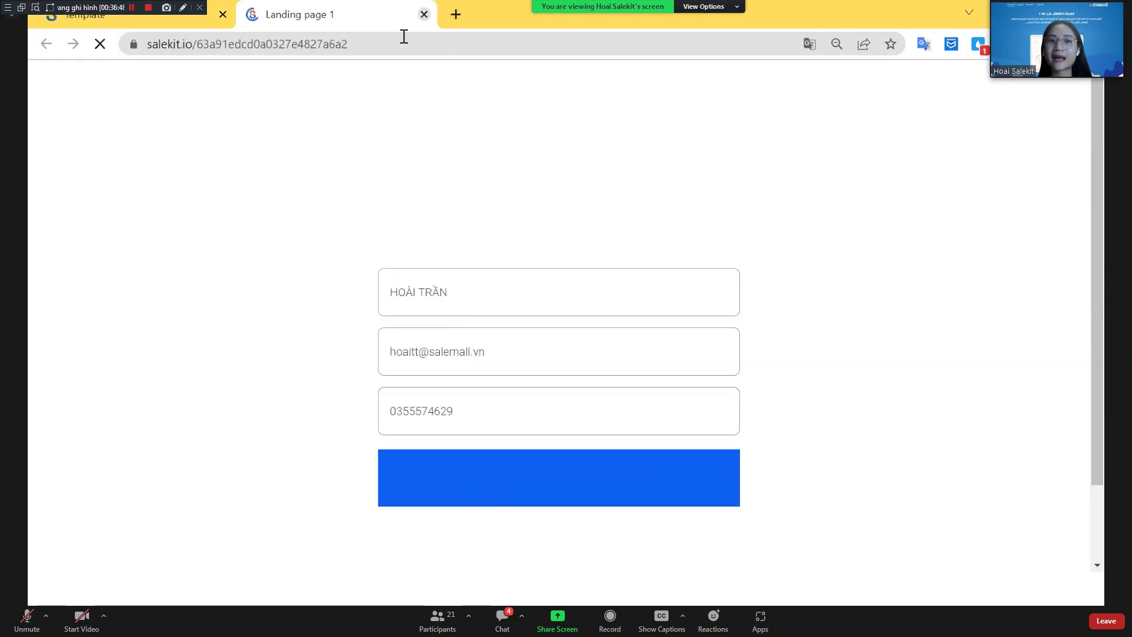
pyautogui.hotkey('ctrl', 'w')
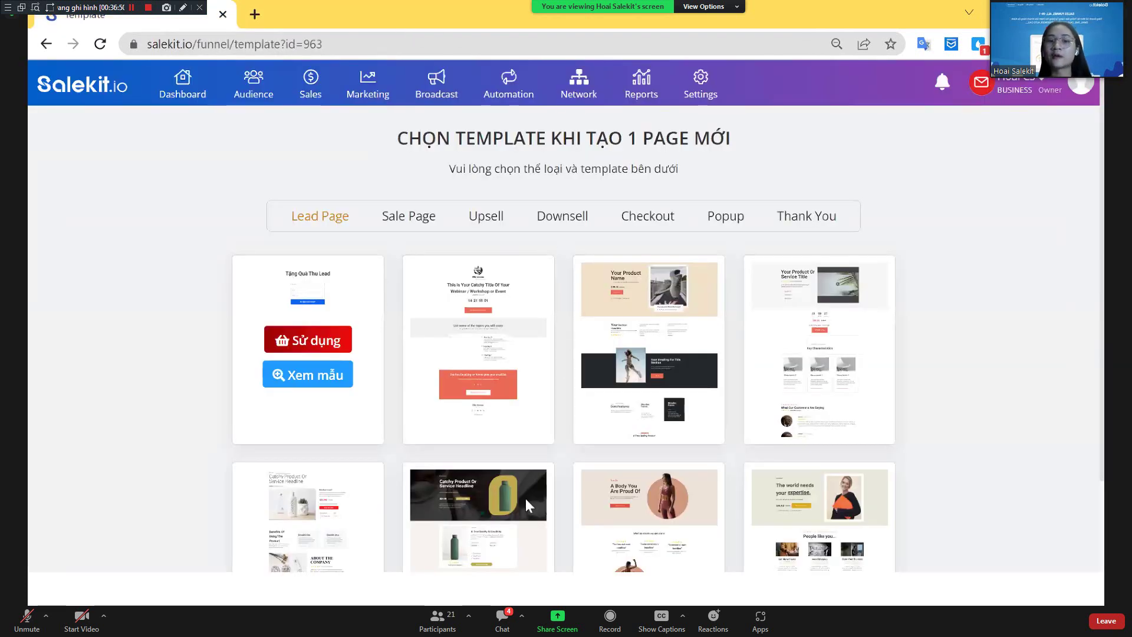
# Add a lead page step titled LEAD PAGE SÁCH using the template headed "The world needs your expertise"
pyautogui.scroll(-2, 666, 463)
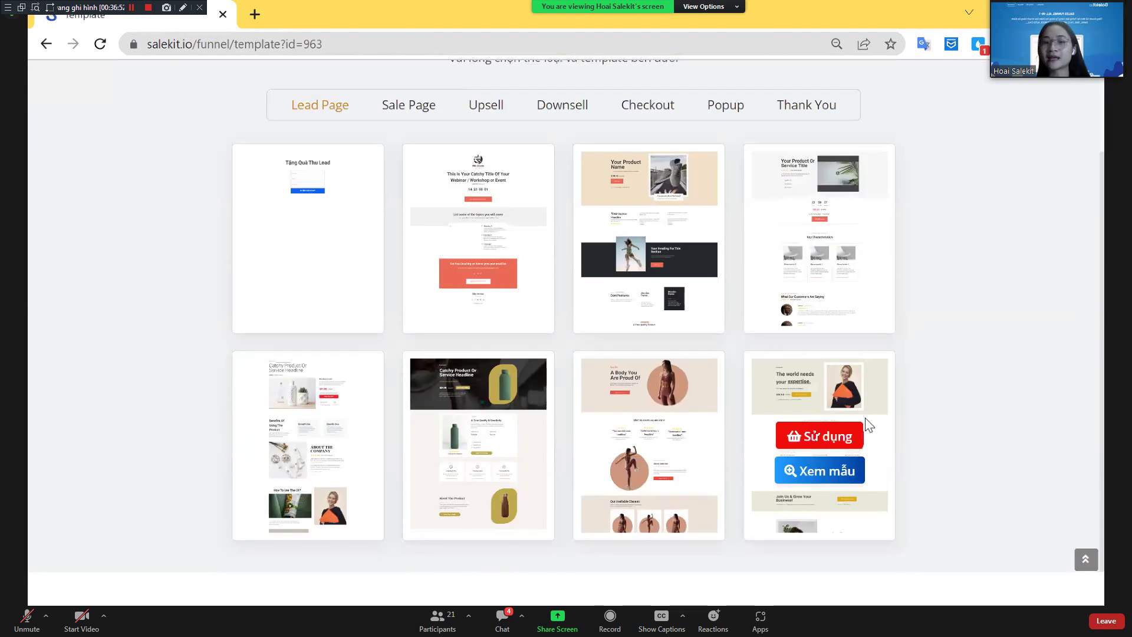
pyautogui.moveTo(698, 228)
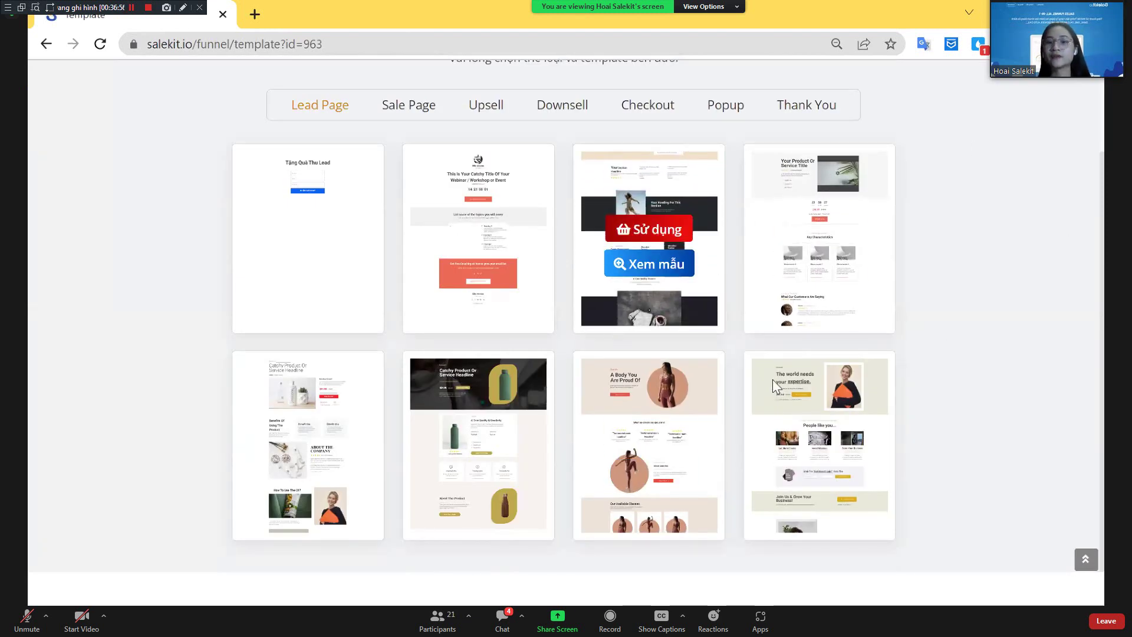
pyautogui.moveTo(791, 379)
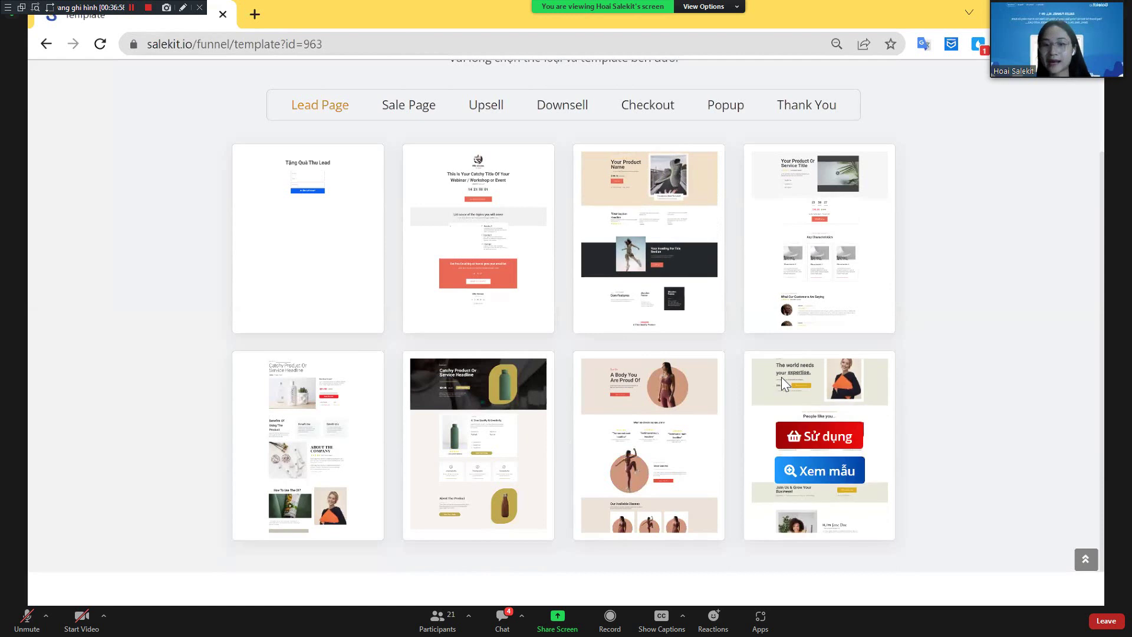
pyautogui.click(822, 439)
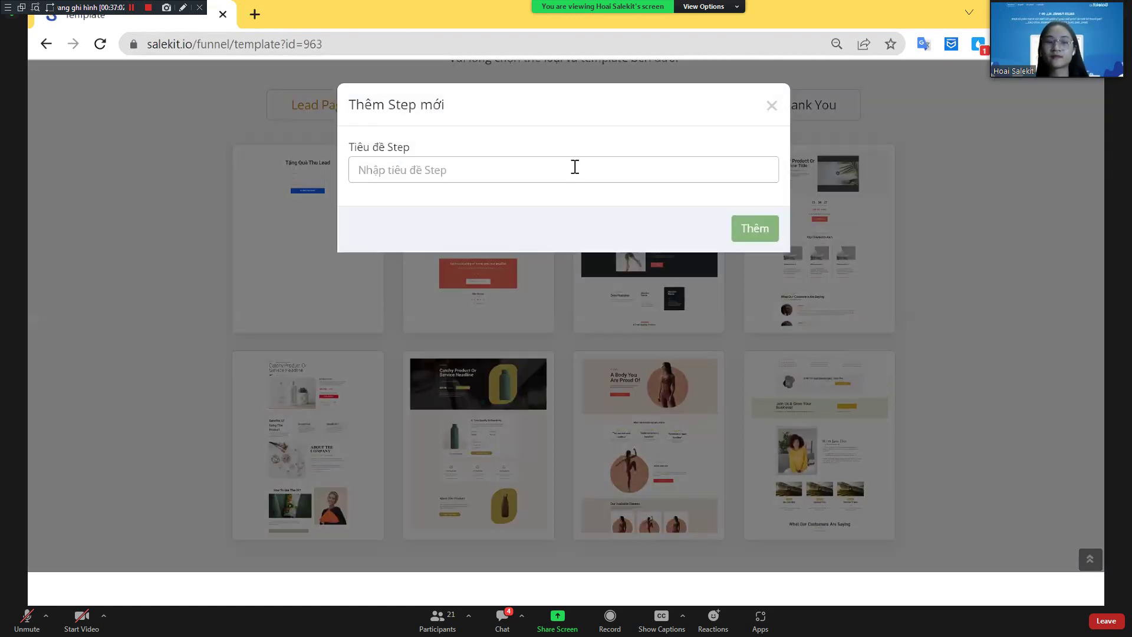
pyautogui.click(575, 167)
pyautogui.write('LEAD')
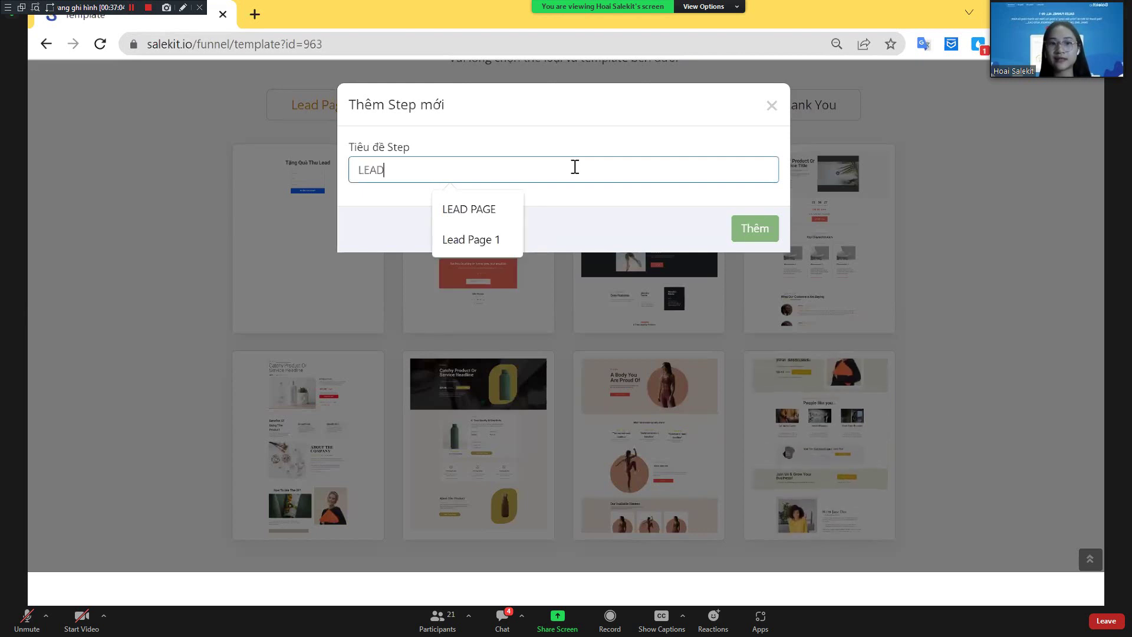
pyautogui.write(' PAGE SACH')
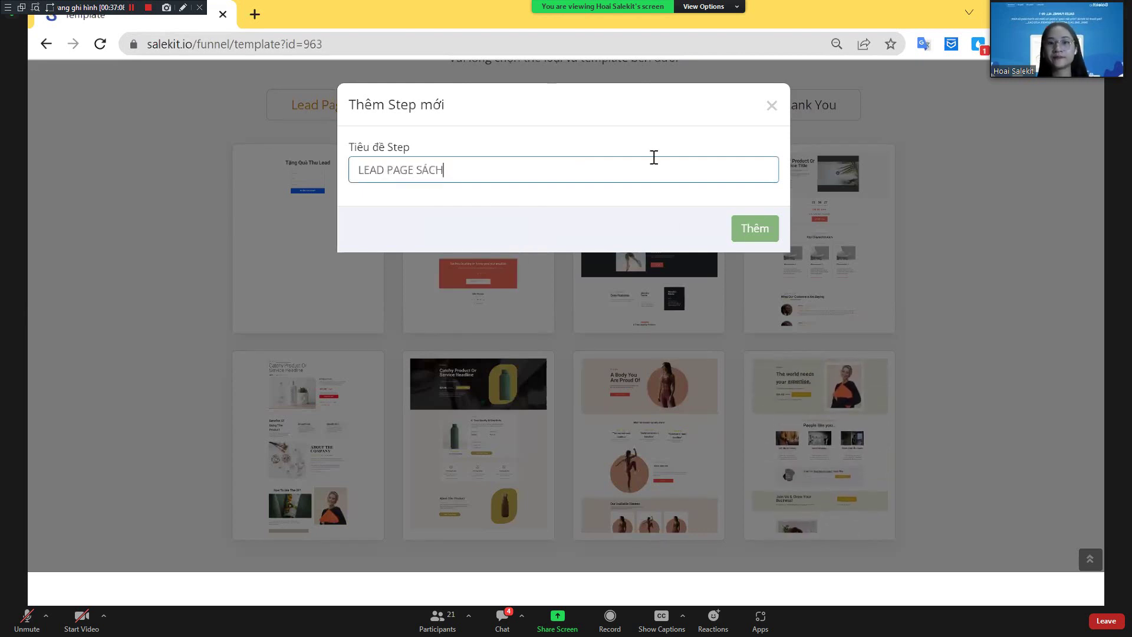
pyautogui.click(741, 227)
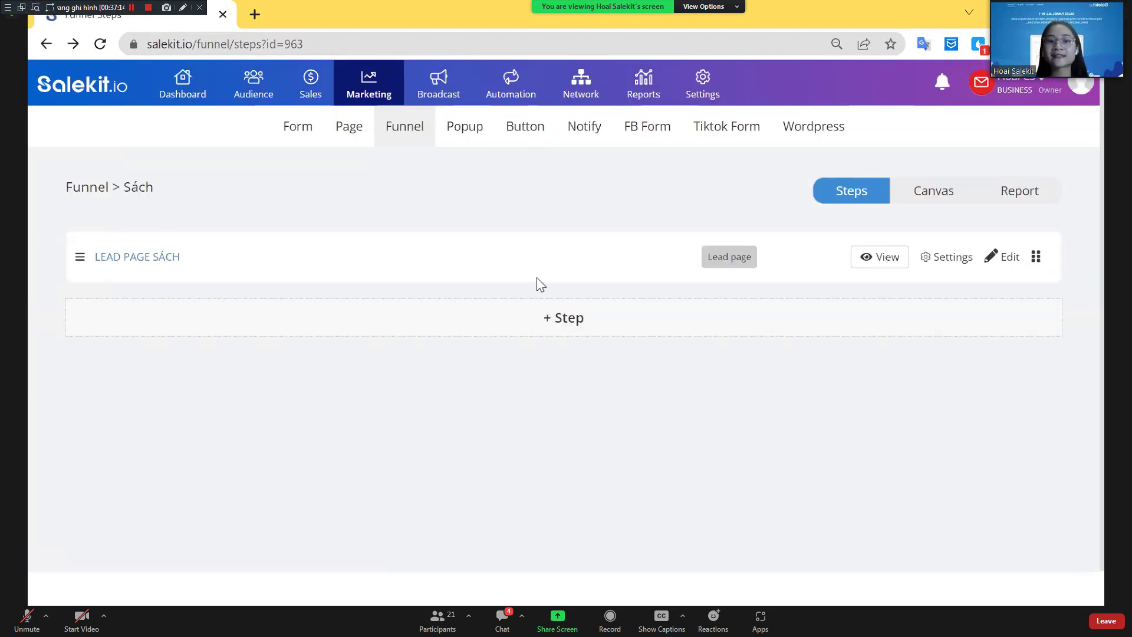
# Add a sale page step titled SALE PAGE SÁCH using the pink Sale Page template with the dark order form
pyautogui.click(569, 319)
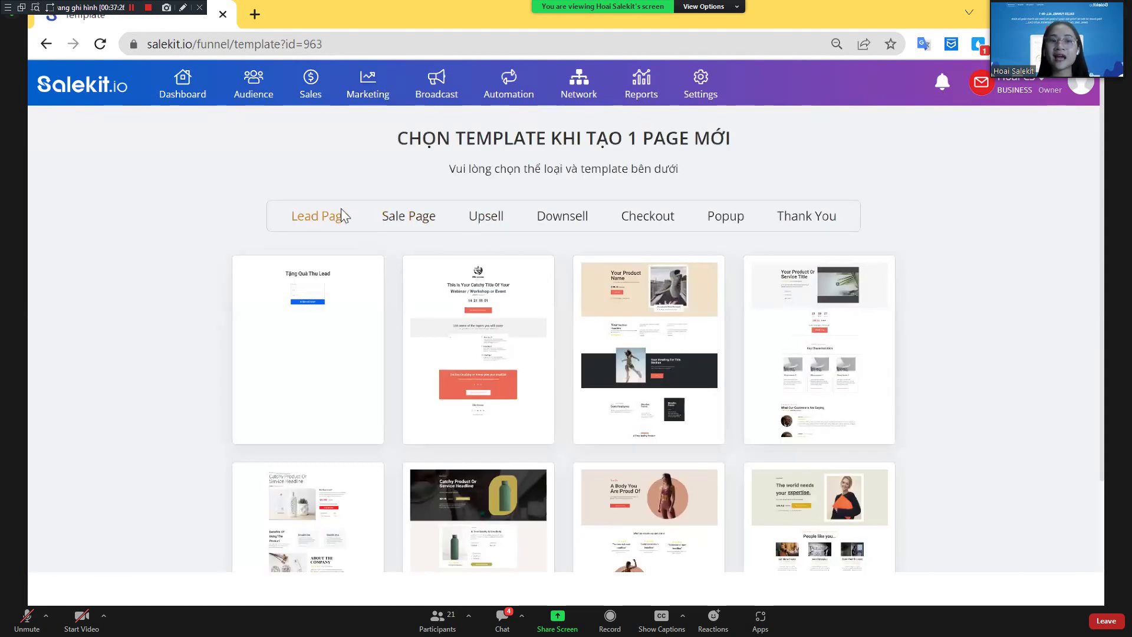
pyautogui.click(420, 217)
pyautogui.scroll(-2, 448, 330)
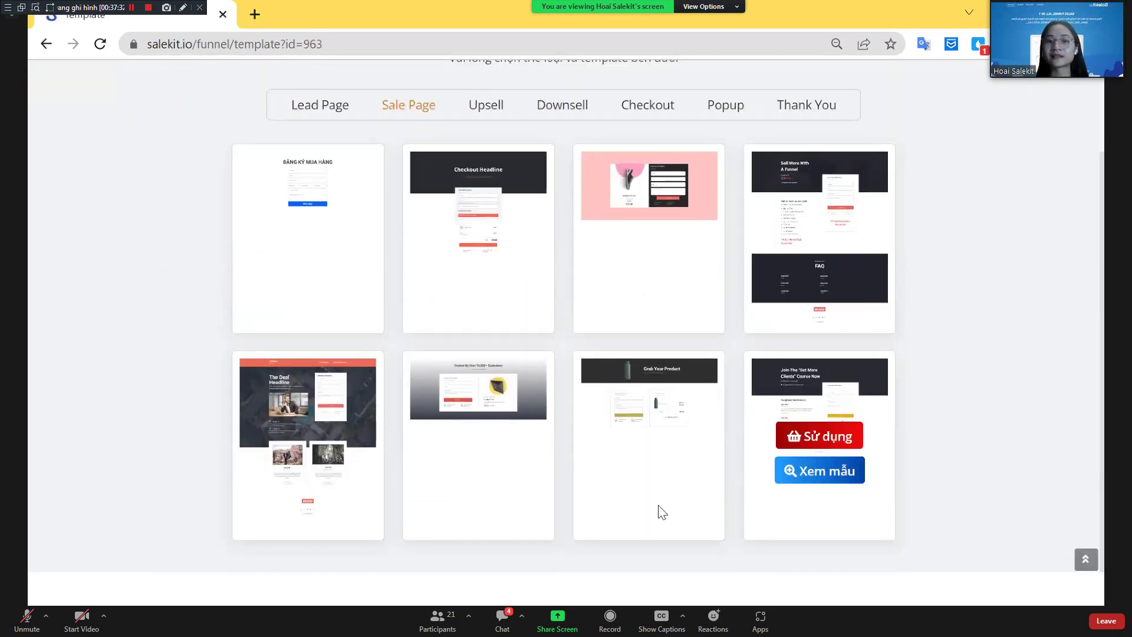
pyautogui.moveTo(660, 293)
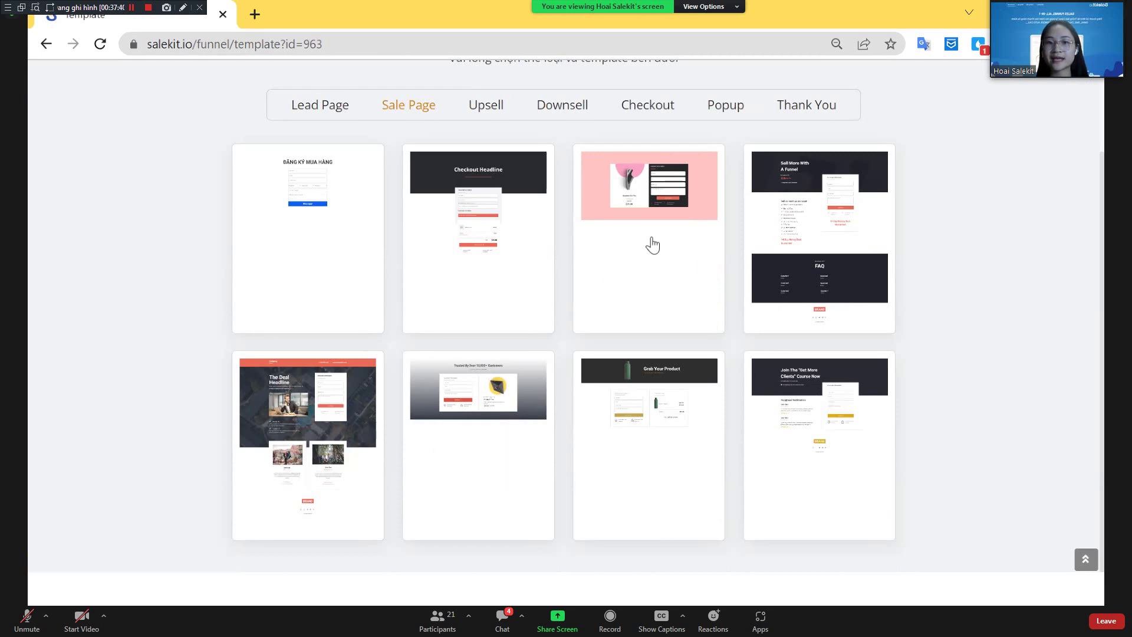
pyautogui.moveTo(651, 239)
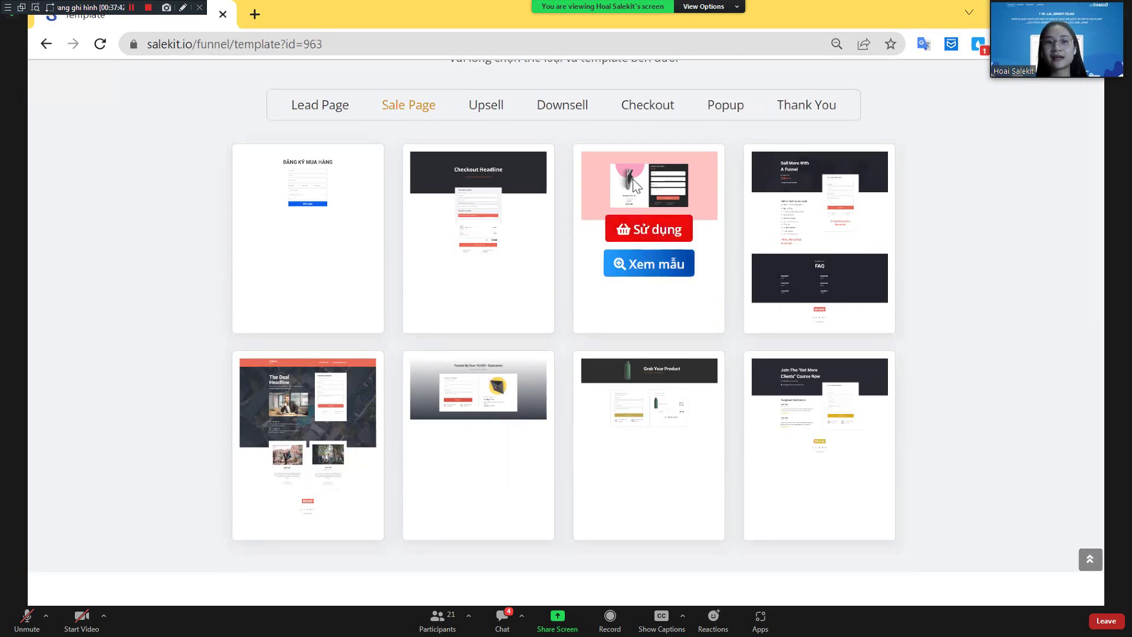
pyautogui.click(650, 232)
pyautogui.click(637, 169)
pyautogui.write('SALE')
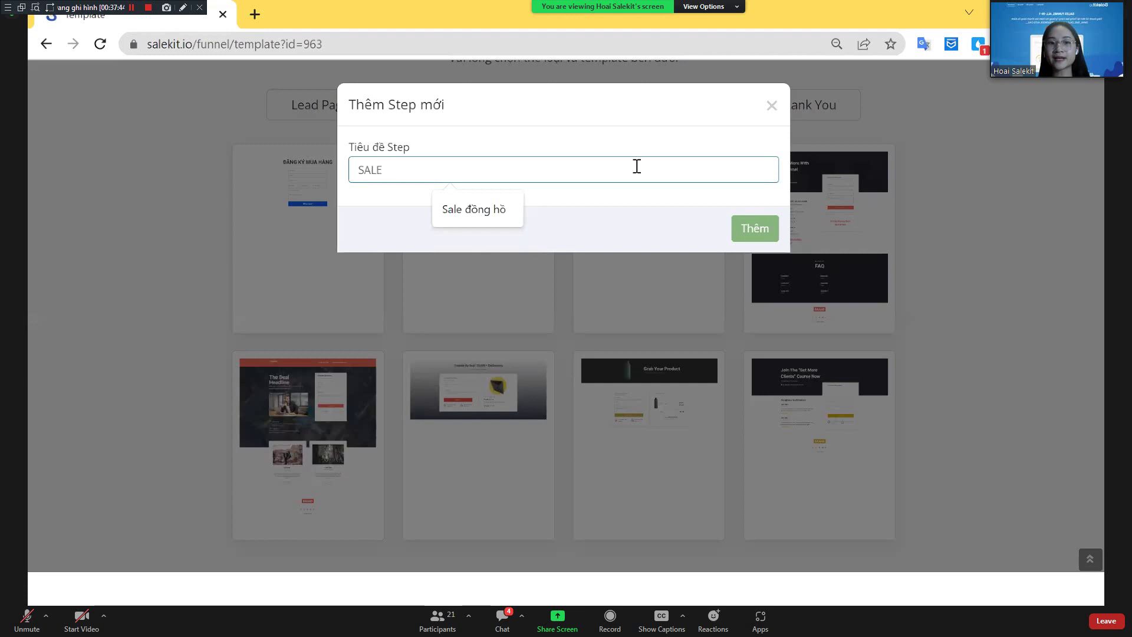
pyautogui.write(' PAGE SÁCH')
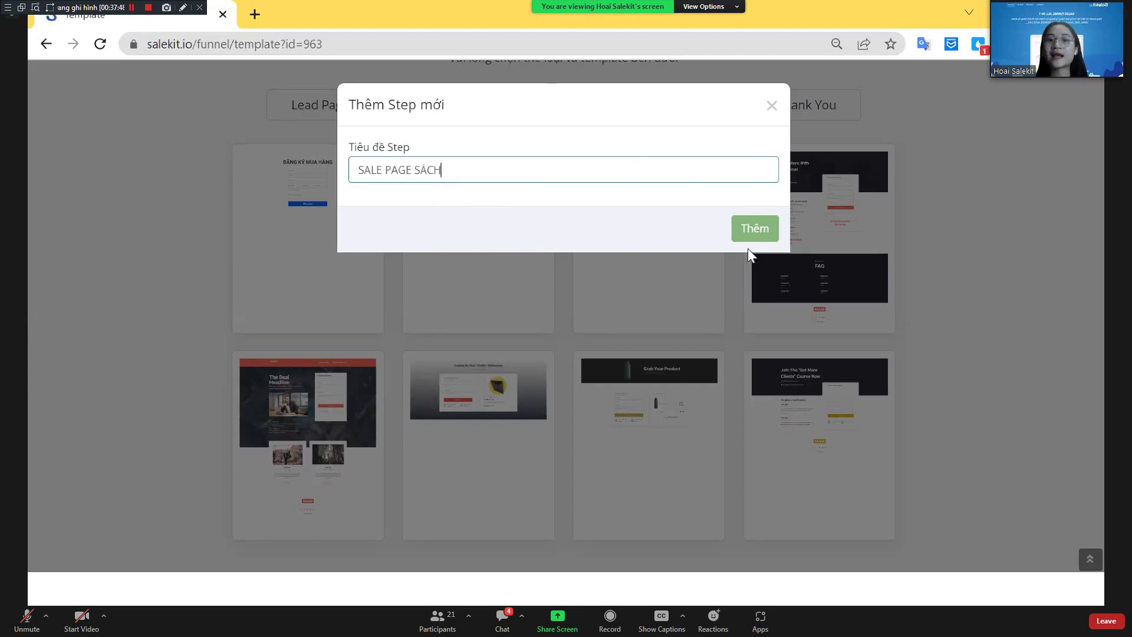
pyautogui.click(756, 232)
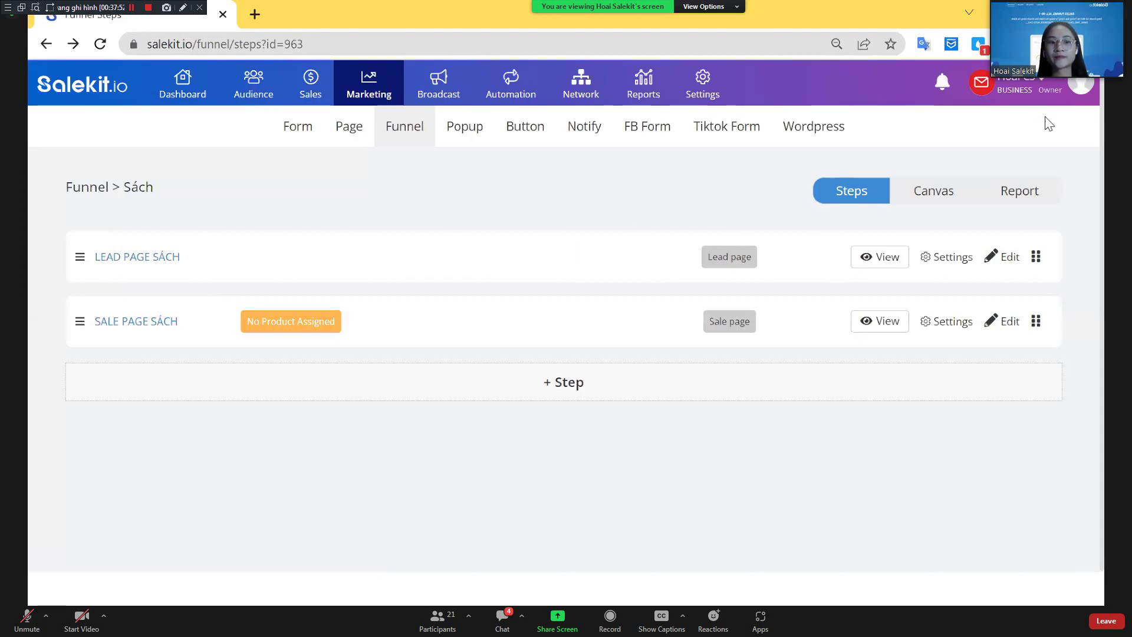
# Preview the Chúc mừng template for Checkout pages and use it to add a step titled THANH TOÁN SÁCH
pyautogui.click(559, 395)
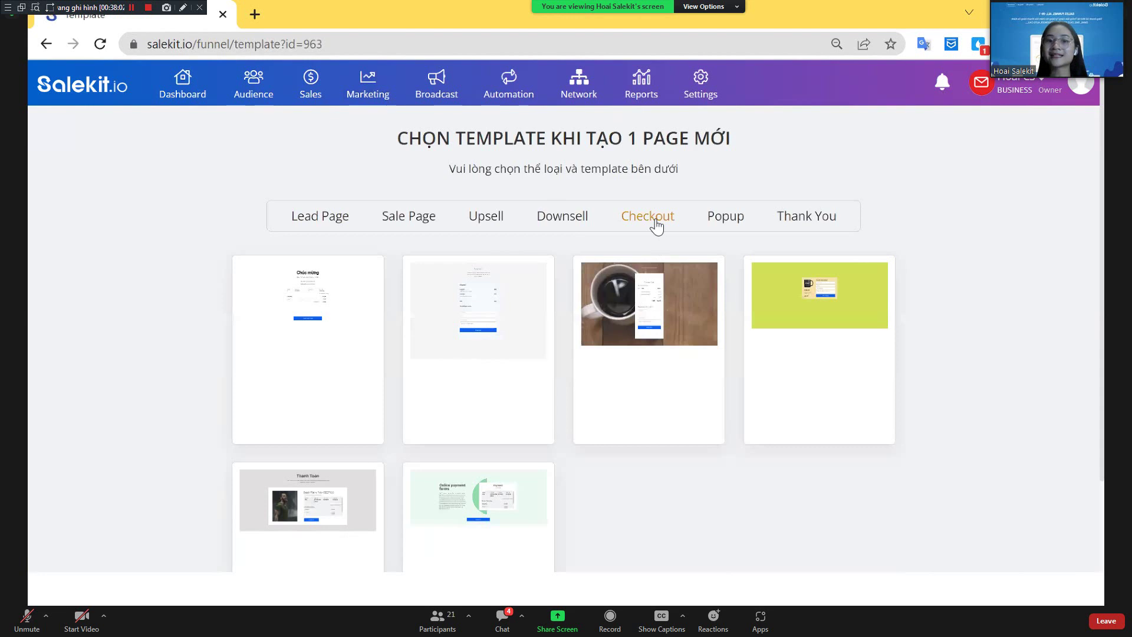
pyautogui.moveTo(458, 336)
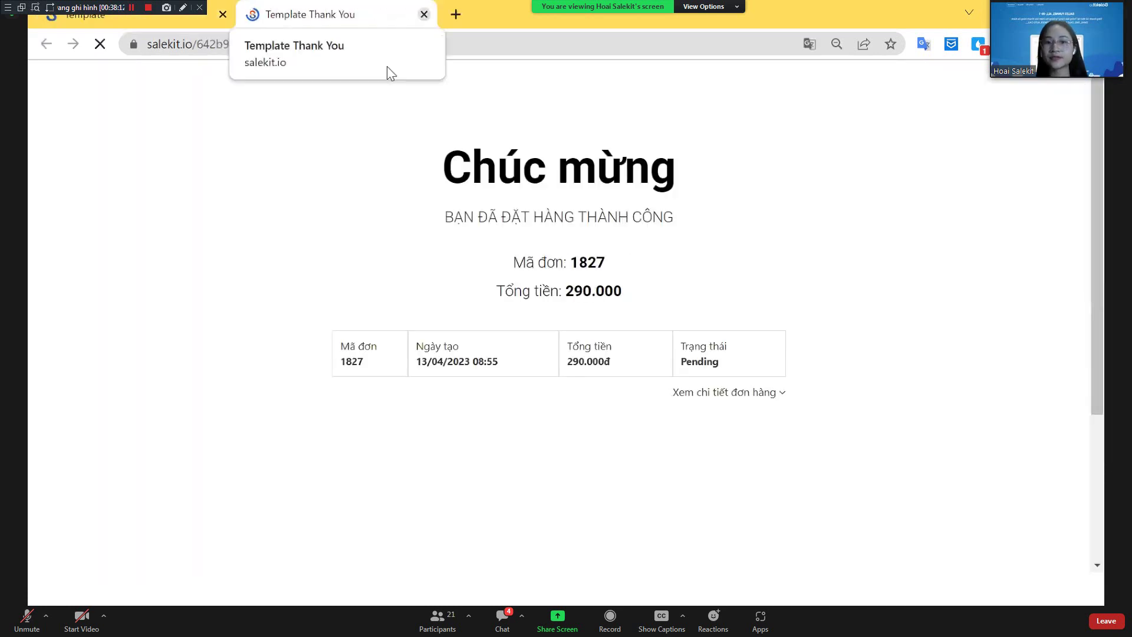
pyautogui.hotkey('ctrl', 'w')
pyautogui.click(342, 351)
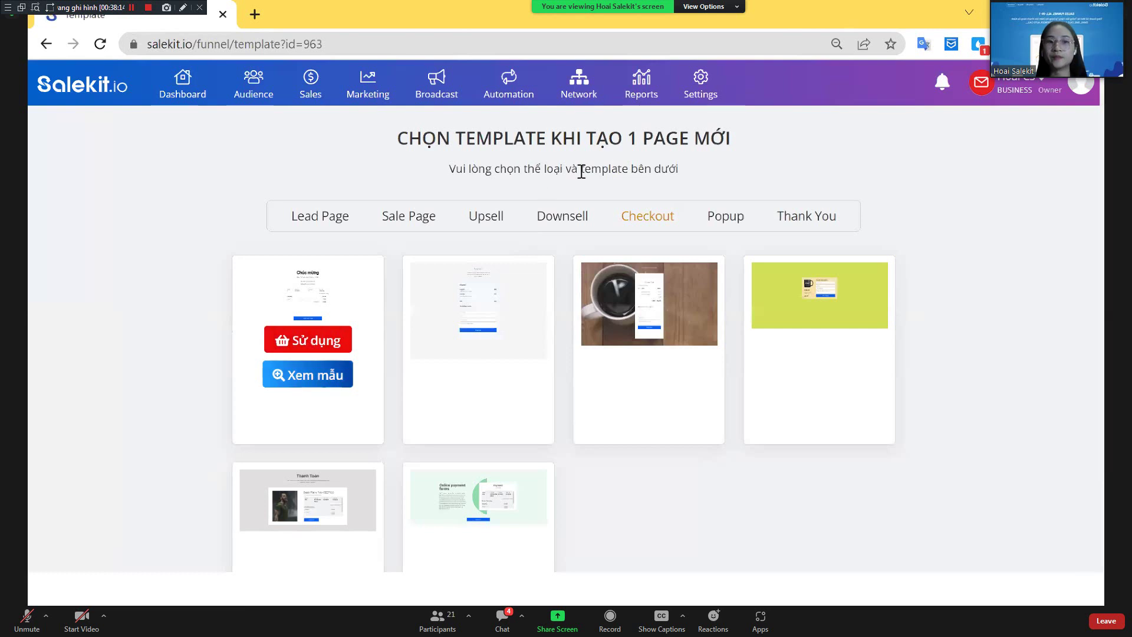
pyautogui.click(582, 171)
pyautogui.write('THANH')
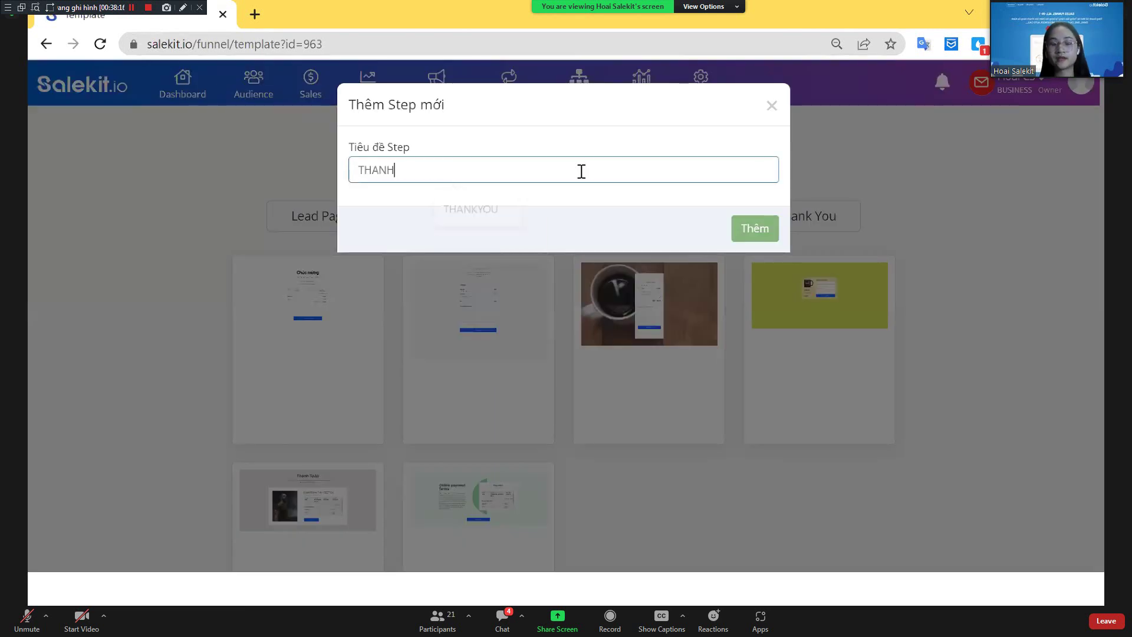
pyautogui.write(' TOAN SAC')
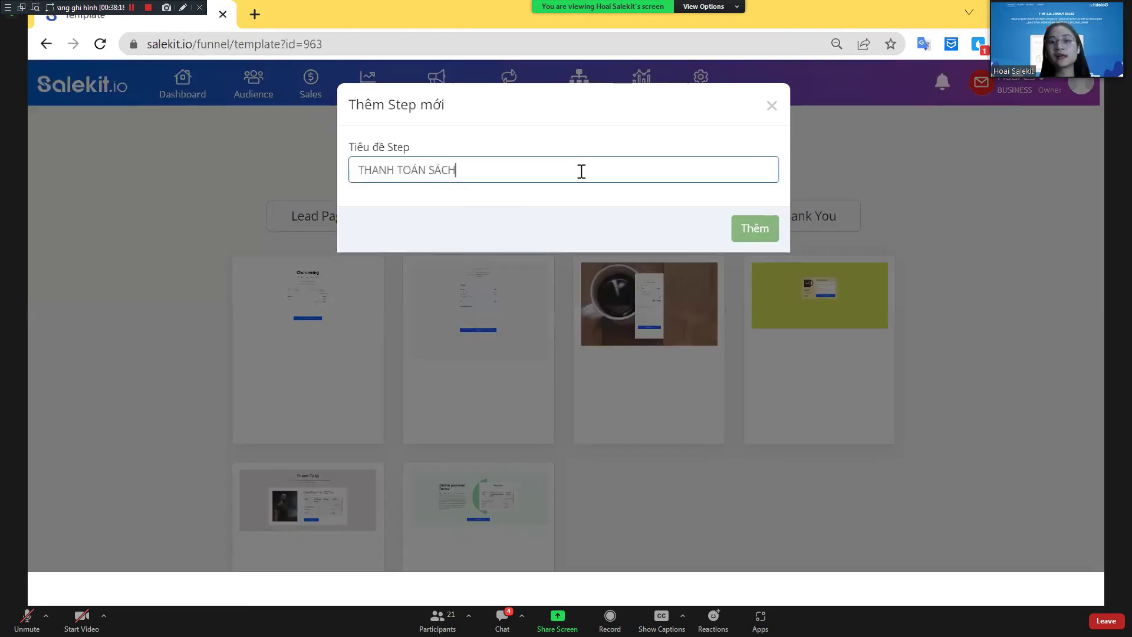
pyautogui.write('H')
pyautogui.click(772, 233)
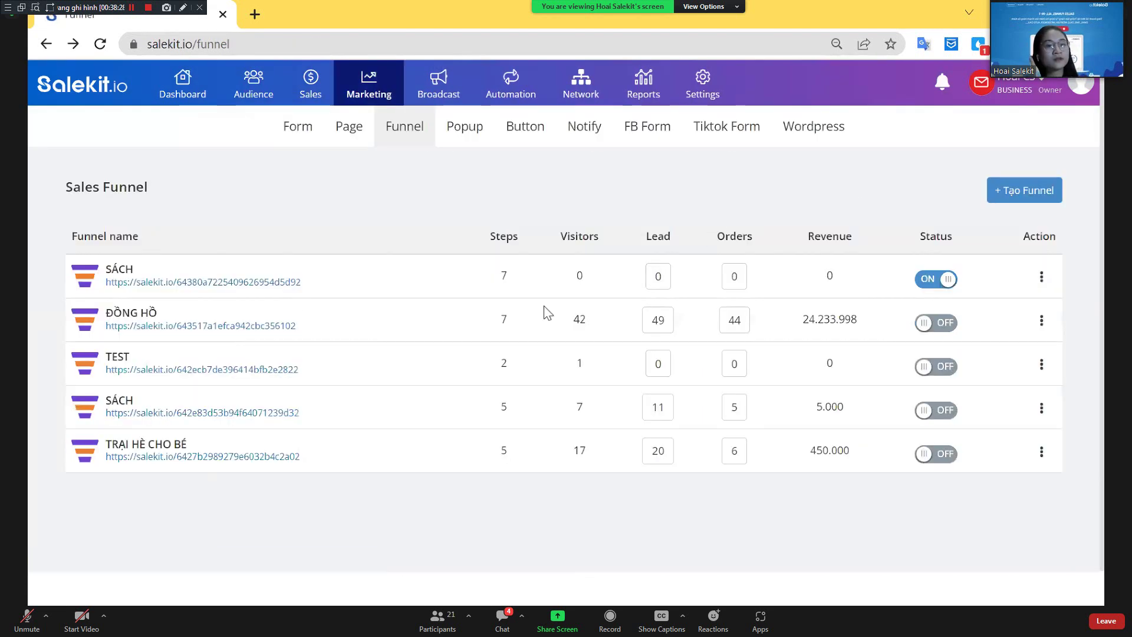
# Open the newly created Sách funnel from the Sales Funnel list and review its list of steps
pyautogui.click(116, 282)
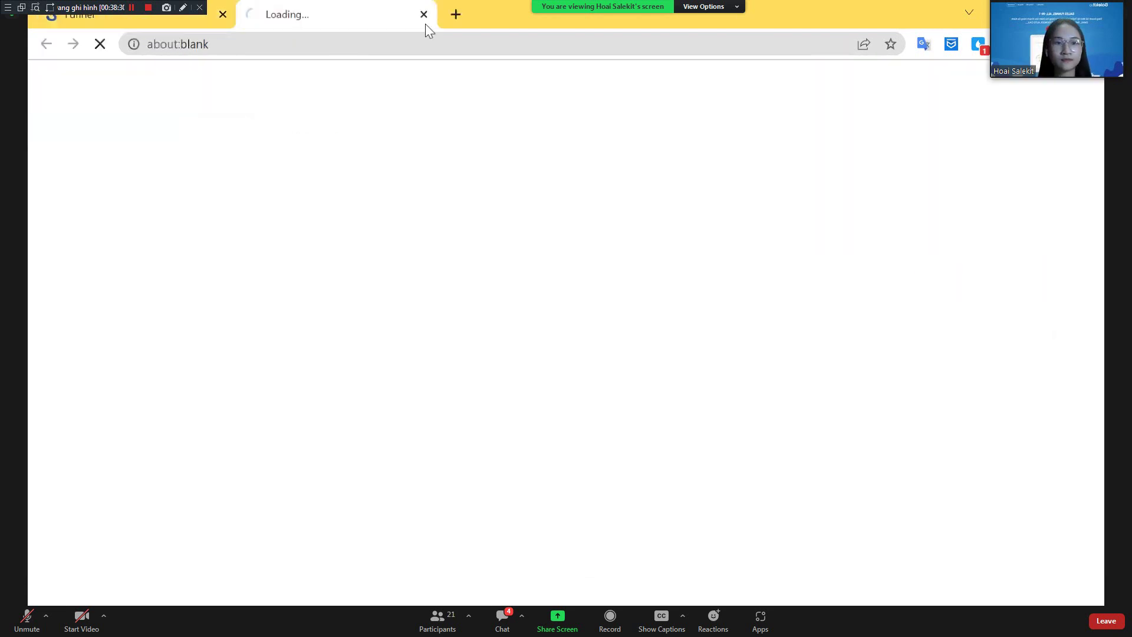
pyautogui.hotkey('ctrl', 'w')
pyautogui.click(117, 271)
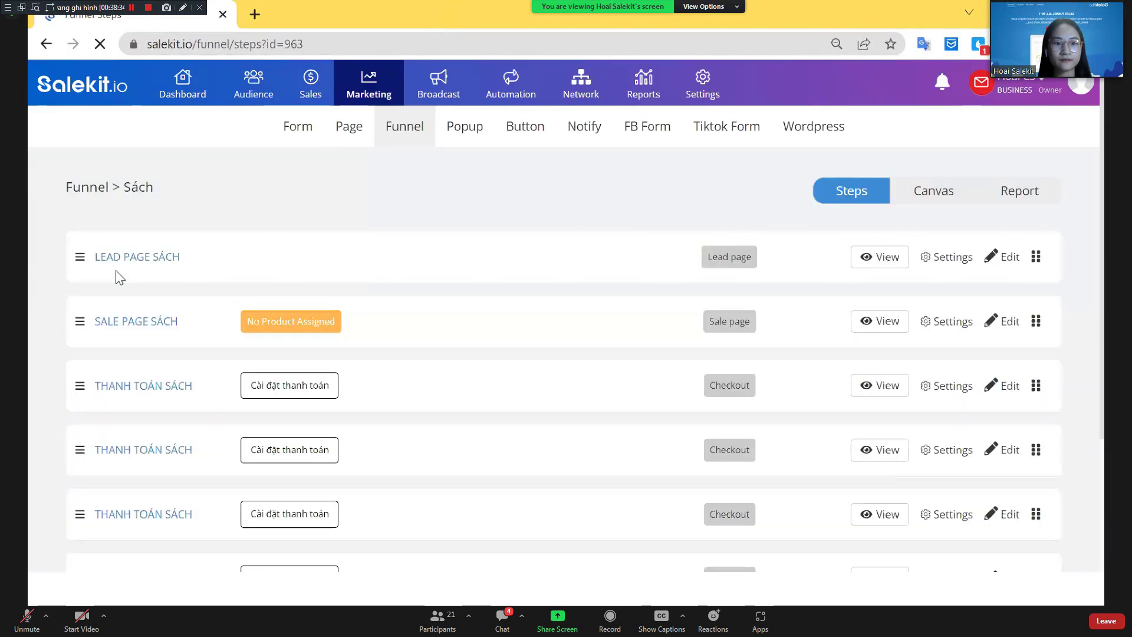
pyautogui.scroll(-3, 169, 302)
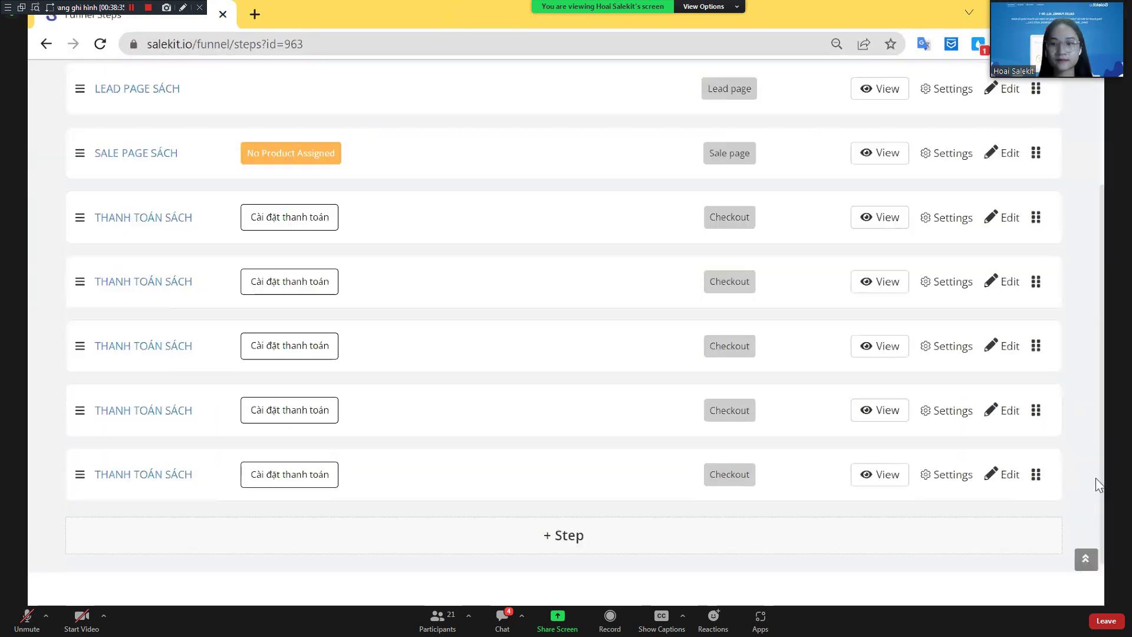
# Open the Sách funnel's canvas and delete the four duplicate THANH TOÁN SÁCH checkout blocks, keeping a single one
pyautogui.click(955, 476)
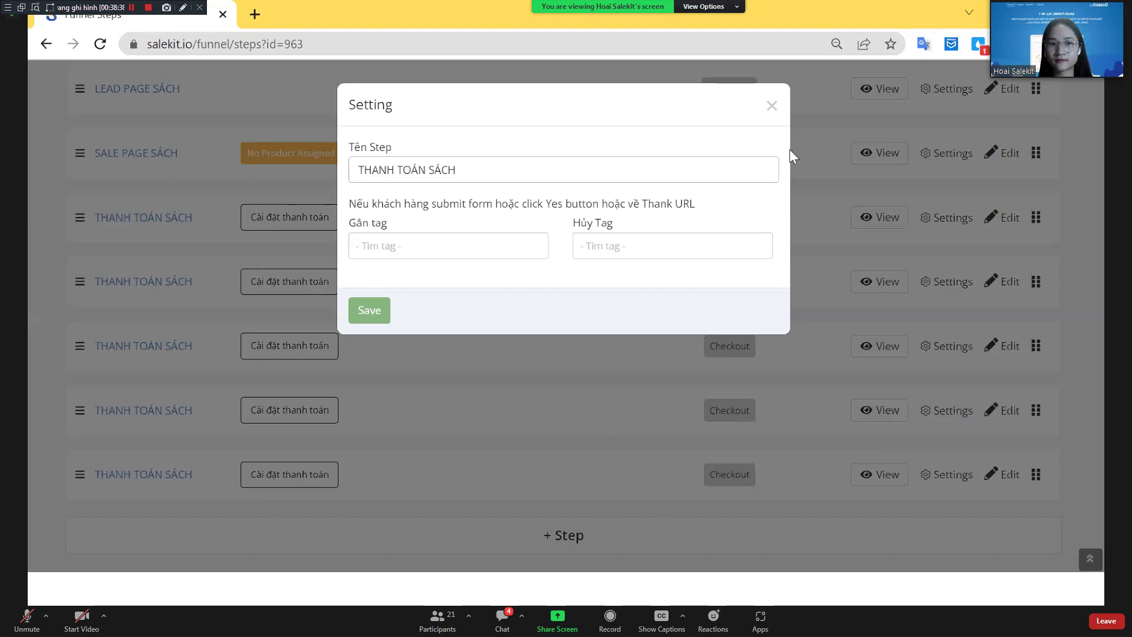
pyautogui.click(772, 105)
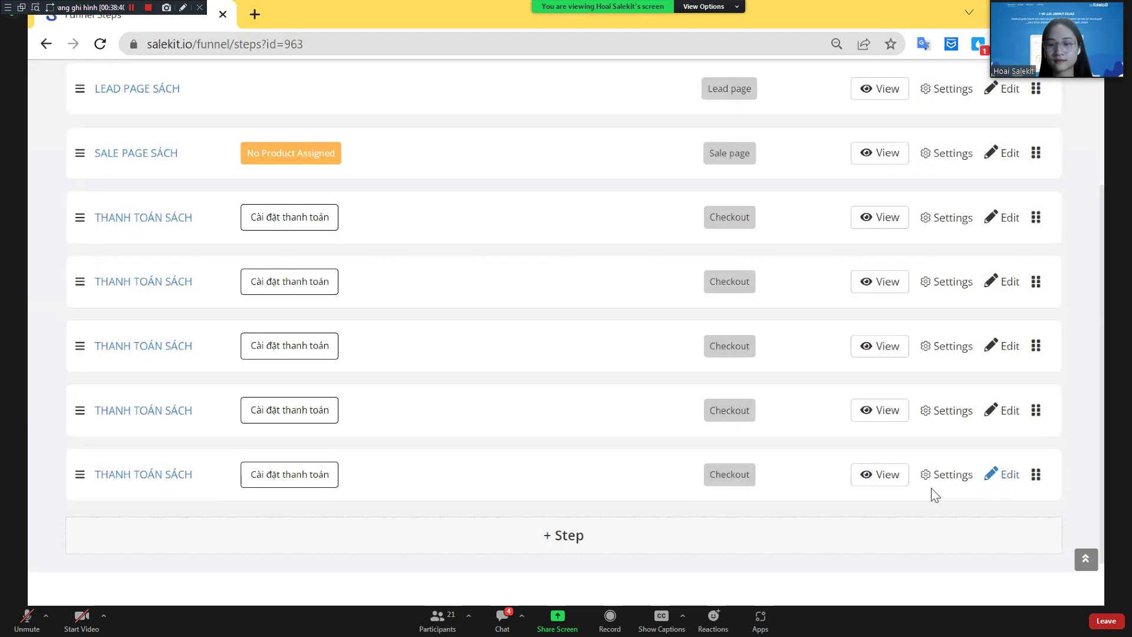
pyautogui.scroll(3, 817, 257)
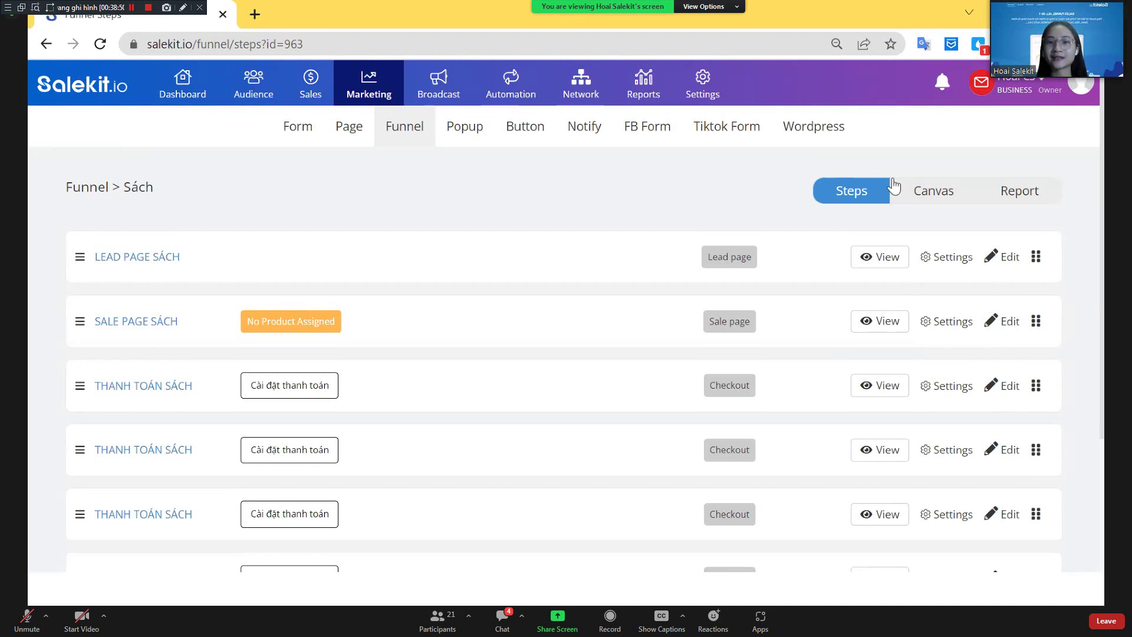
pyautogui.click(947, 198)
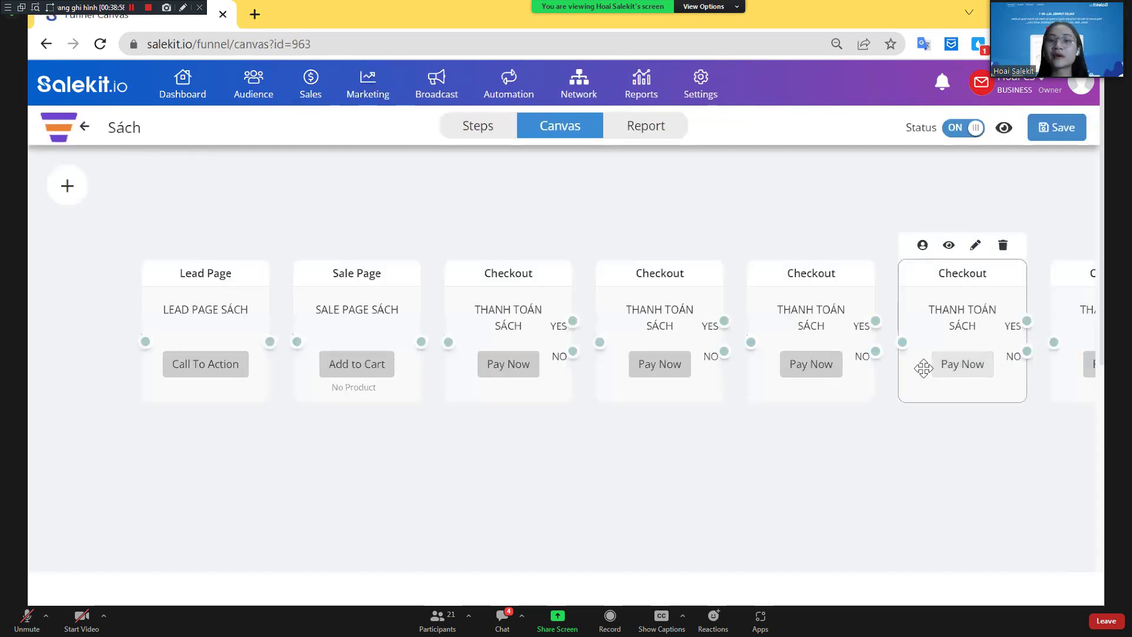
pyautogui.hscroll(3, 759, 412)
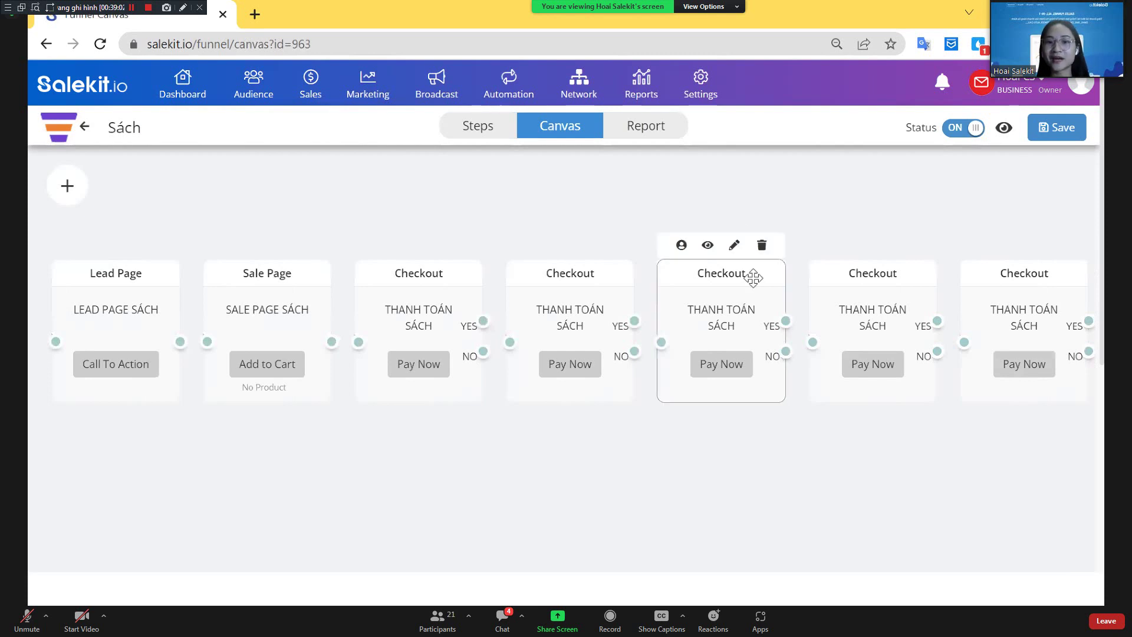
pyautogui.click(762, 246)
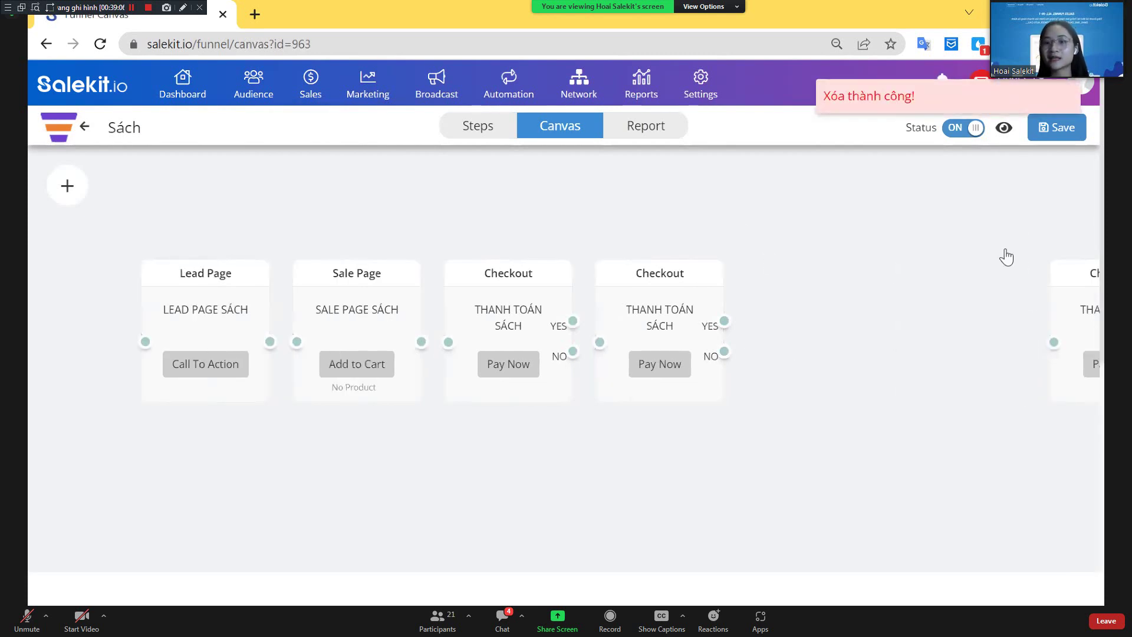
pyautogui.moveTo(1079, 274); pyautogui.dragTo(900, 278)
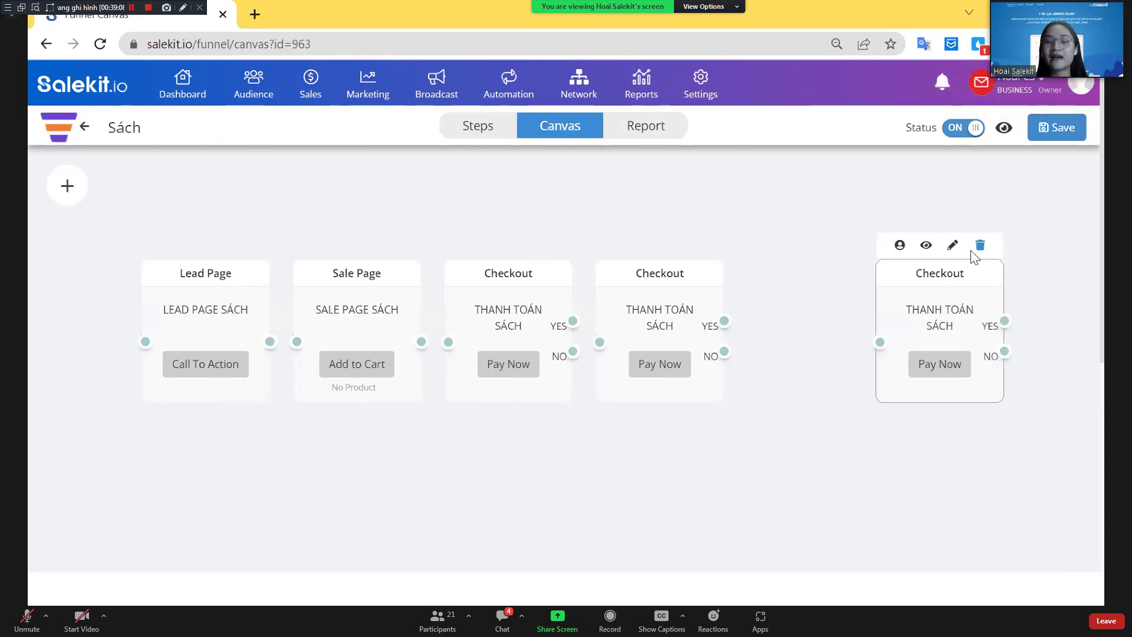
pyautogui.click(980, 245)
pyautogui.click(703, 245)
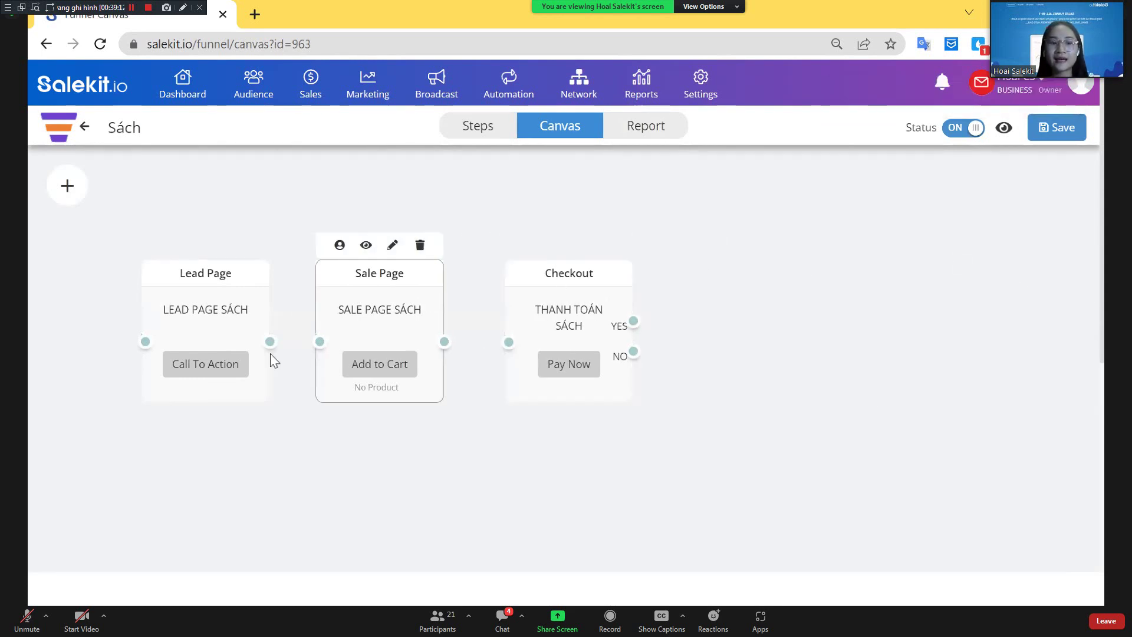
# Connect the Lead Page block to the Sale Page and the Sale Page to the Checkout, and save the canvas
pyautogui.moveTo(286, 351); pyautogui.dragTo(319, 342)
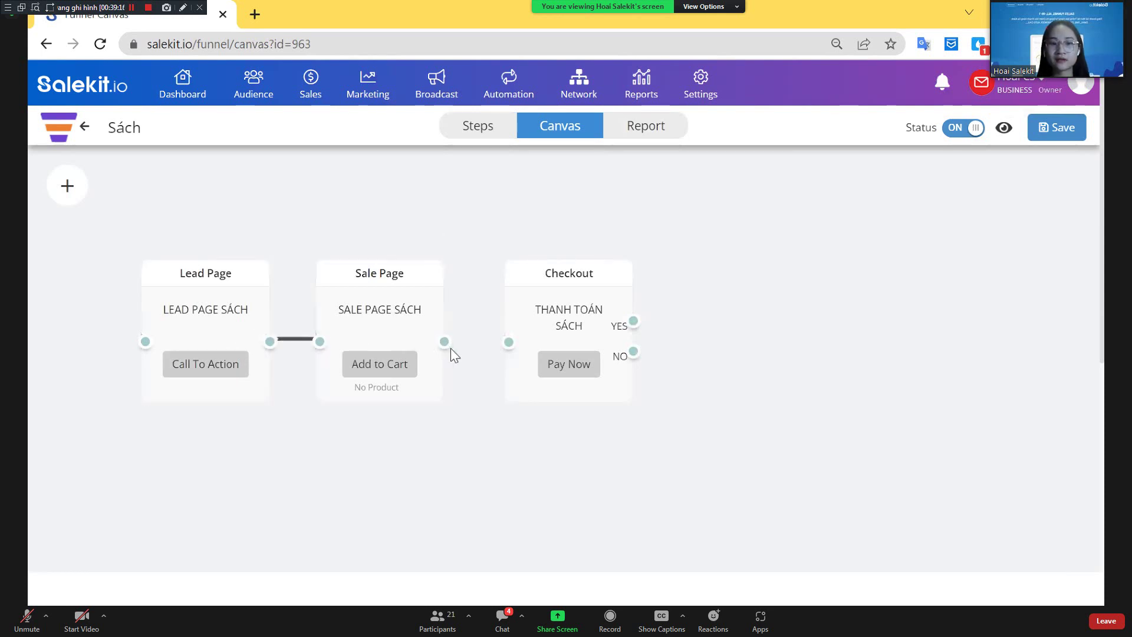
pyautogui.moveTo(444, 342); pyautogui.dragTo(508, 342)
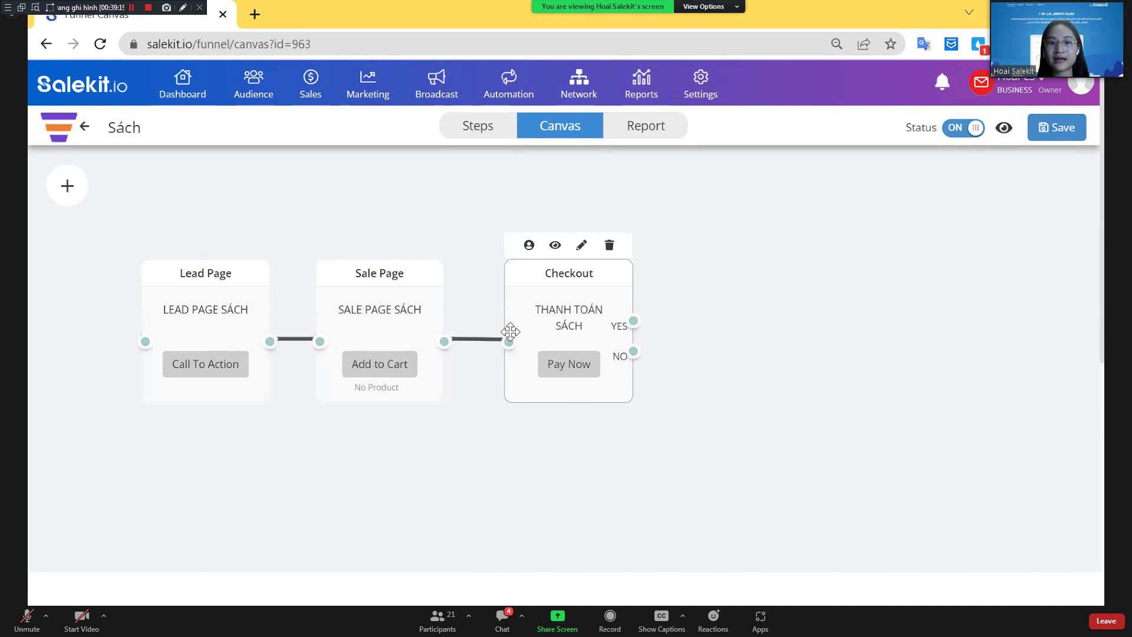
pyautogui.click(1068, 134)
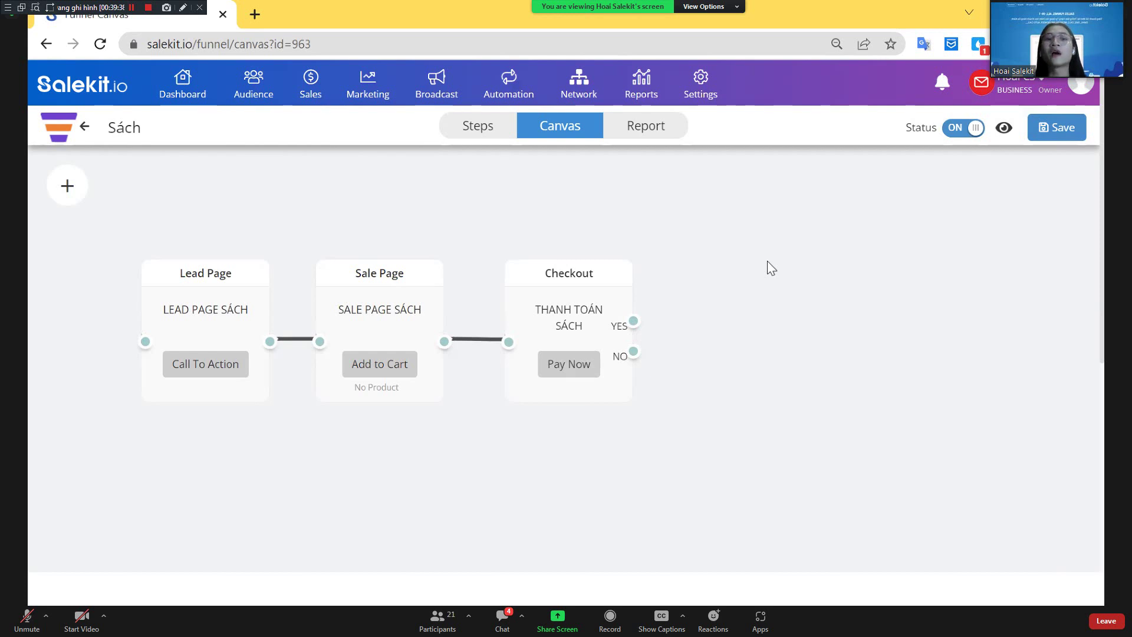
pyautogui.moveTo(540, 273)
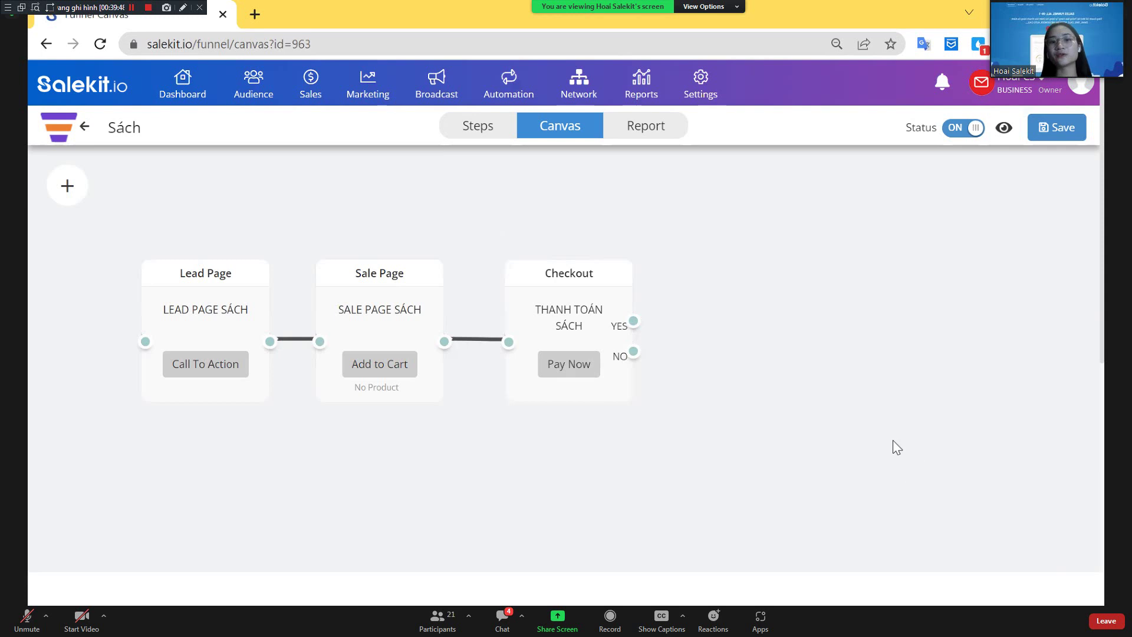
# Open LEAD PAGE SÁCH for editing from the funnel's step list and select its main headline
pyautogui.click(470, 136)
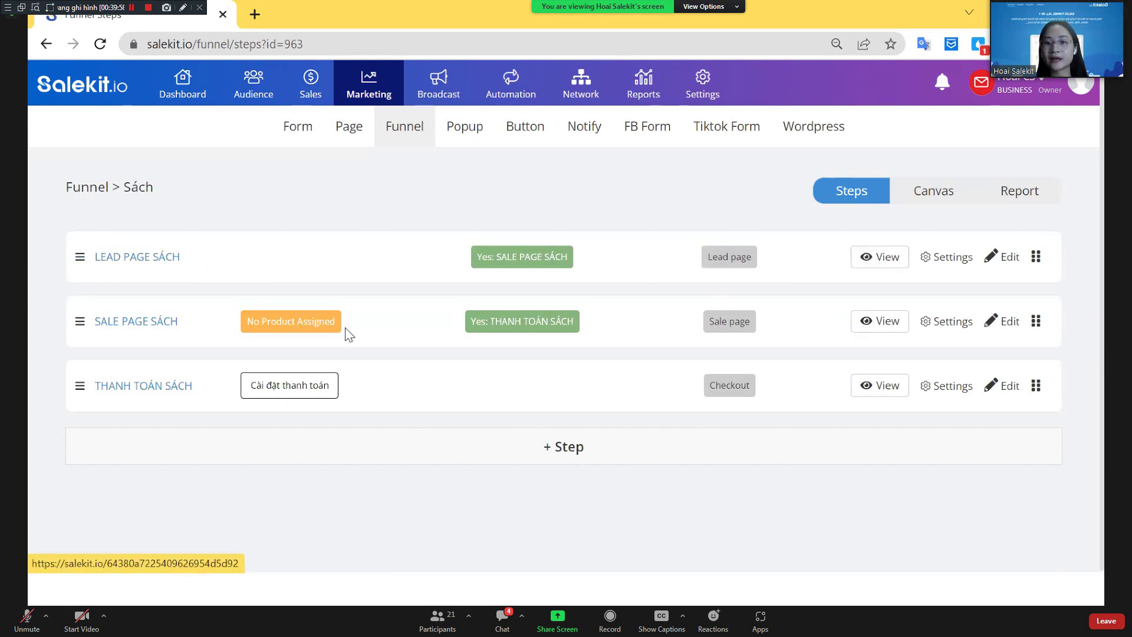
pyautogui.click(1010, 260)
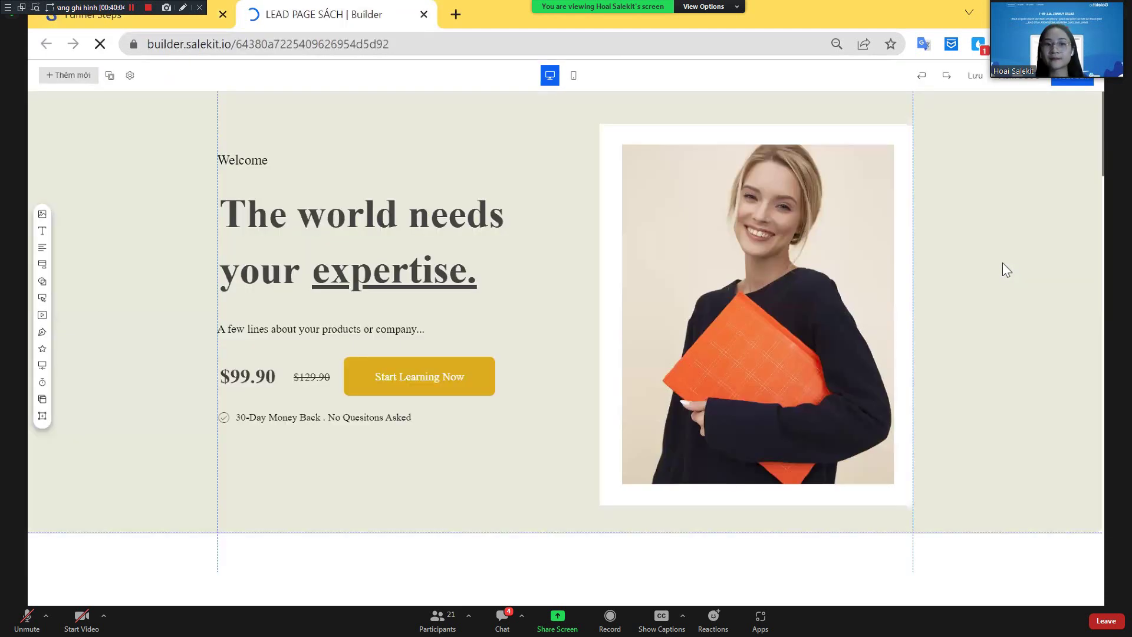
pyautogui.click(802, 312)
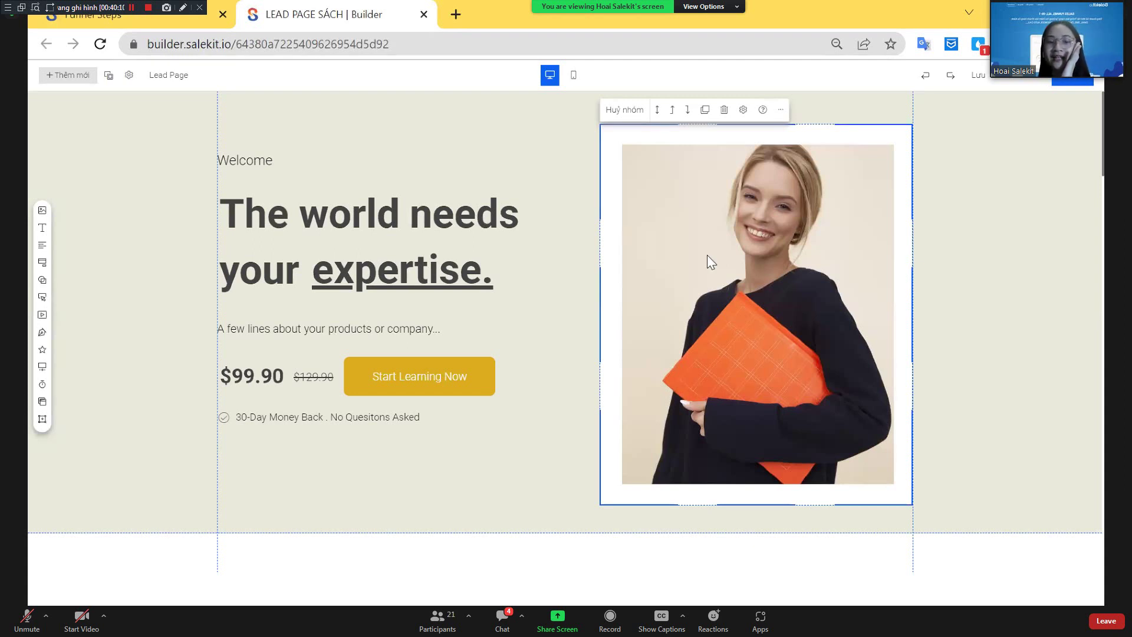
pyautogui.click(309, 204)
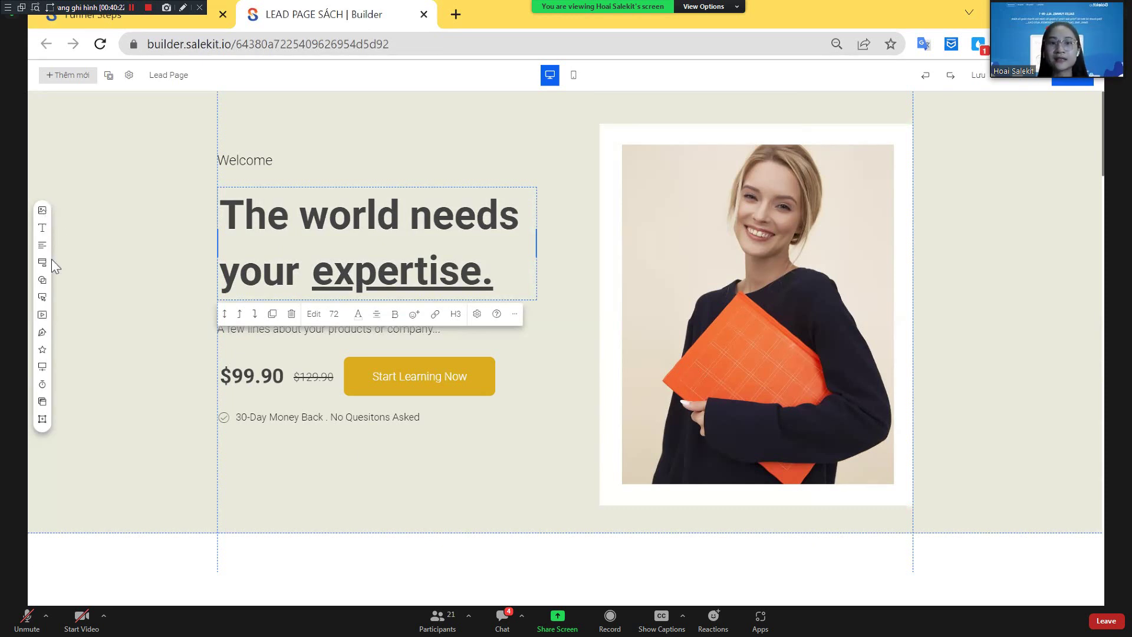
# Examine the shop's image library and the lead page's sections from the hero area down to the customer reviews
pyautogui.click(44, 213)
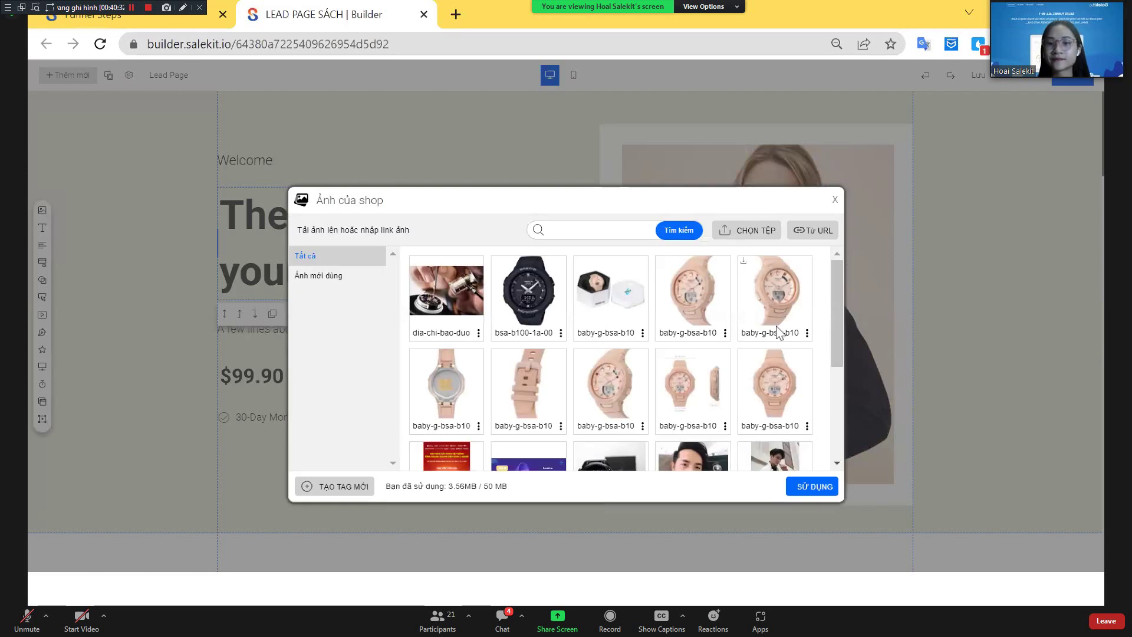
pyautogui.click(835, 201)
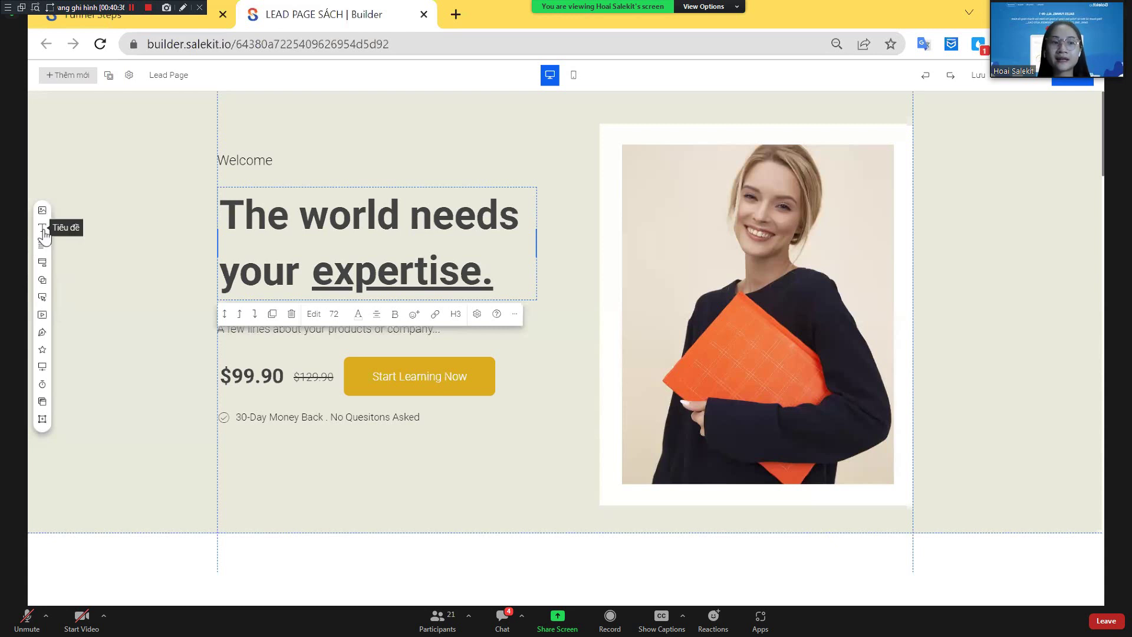
pyautogui.moveTo(44, 233); pyautogui.dragTo(65, 251)
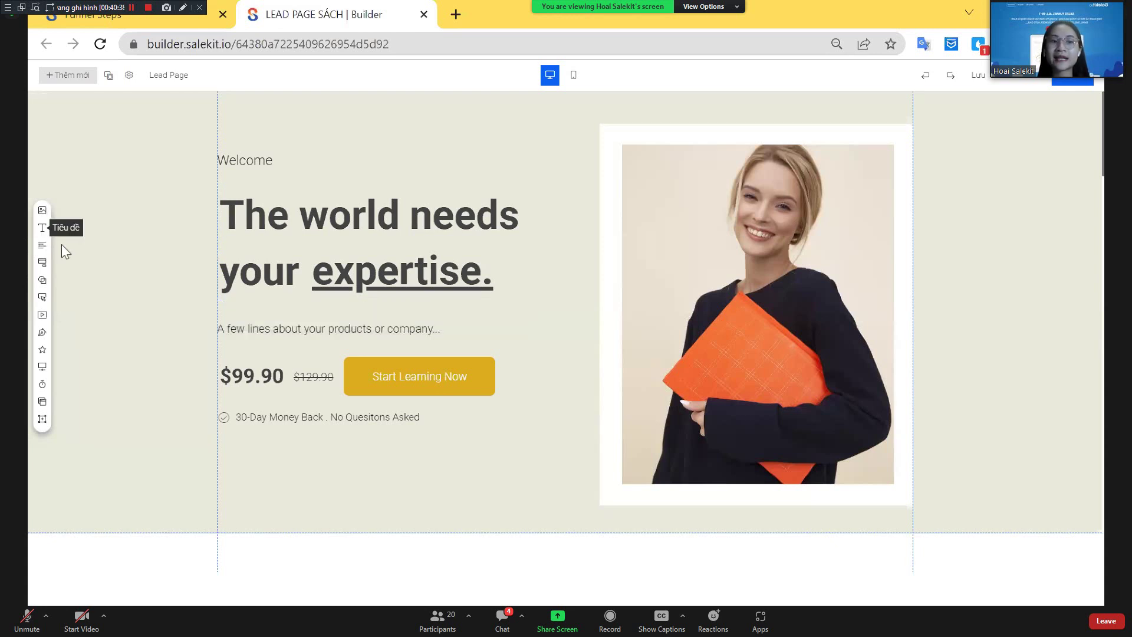
pyautogui.scroll(-10, 356, 401)
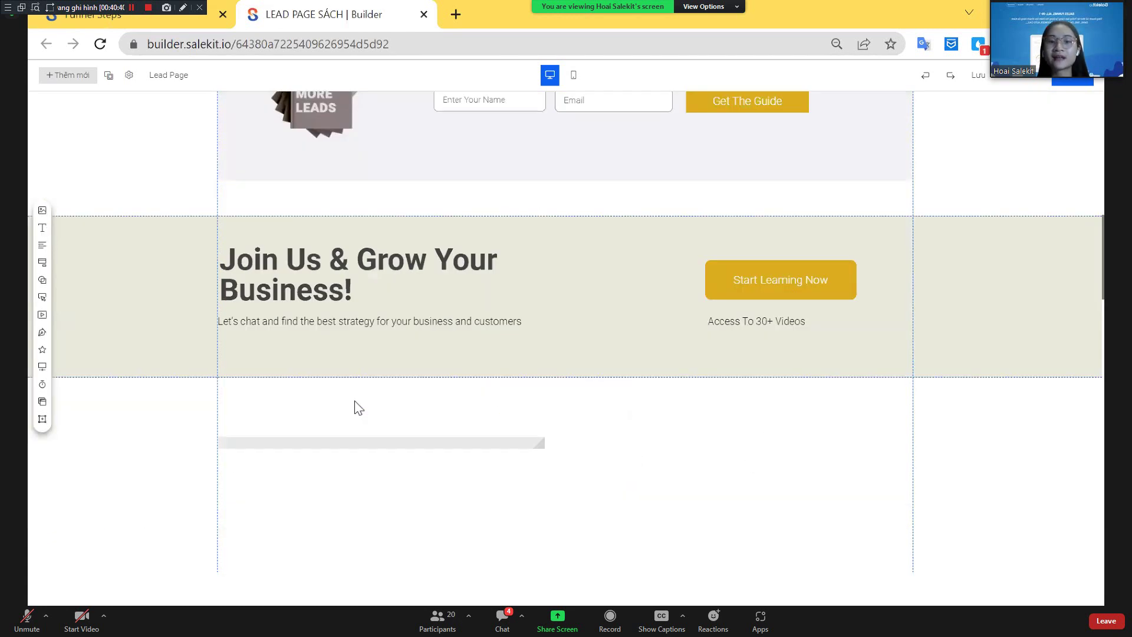
pyautogui.scroll(-10, 292, 433)
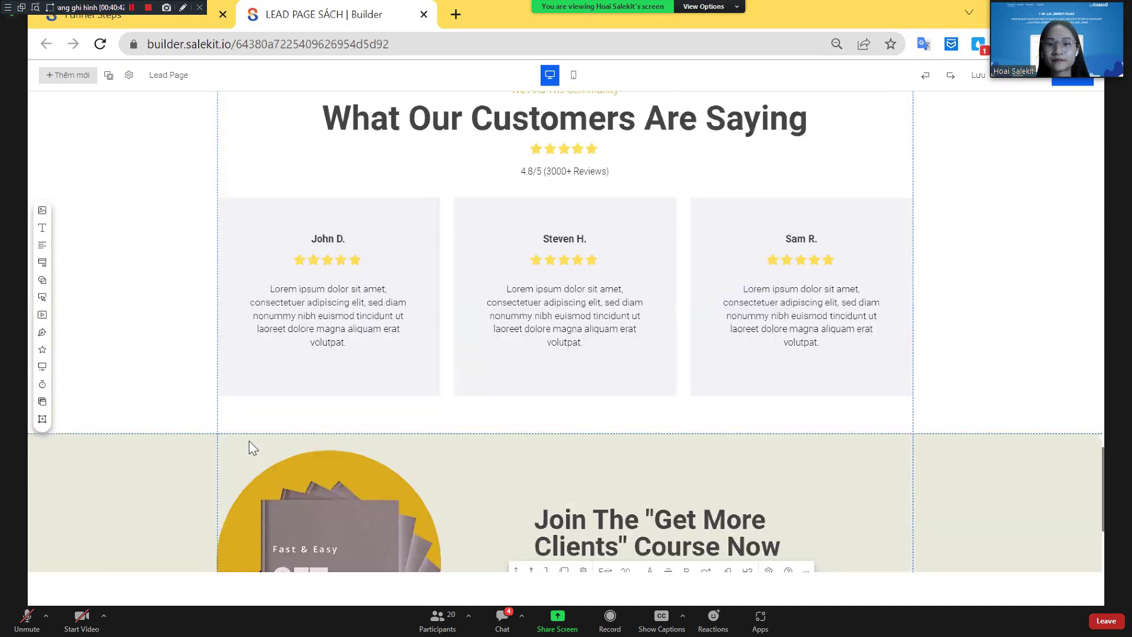
pyautogui.scroll(5, 203, 433)
pyautogui.scroll(5, 61, 261)
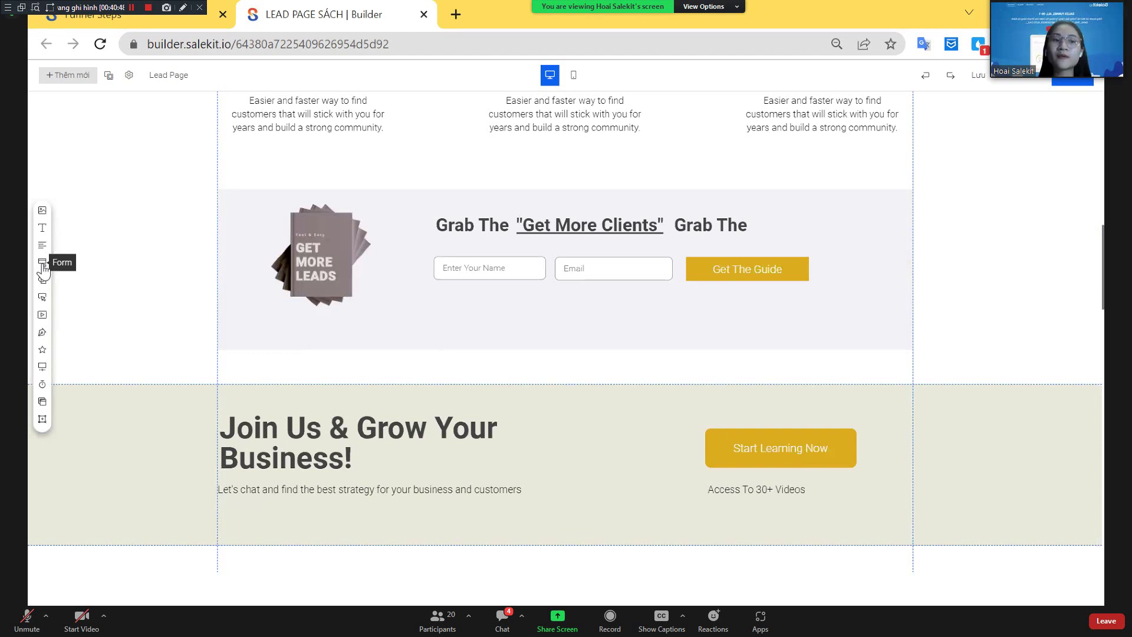
pyautogui.scroll(10, 135, 359)
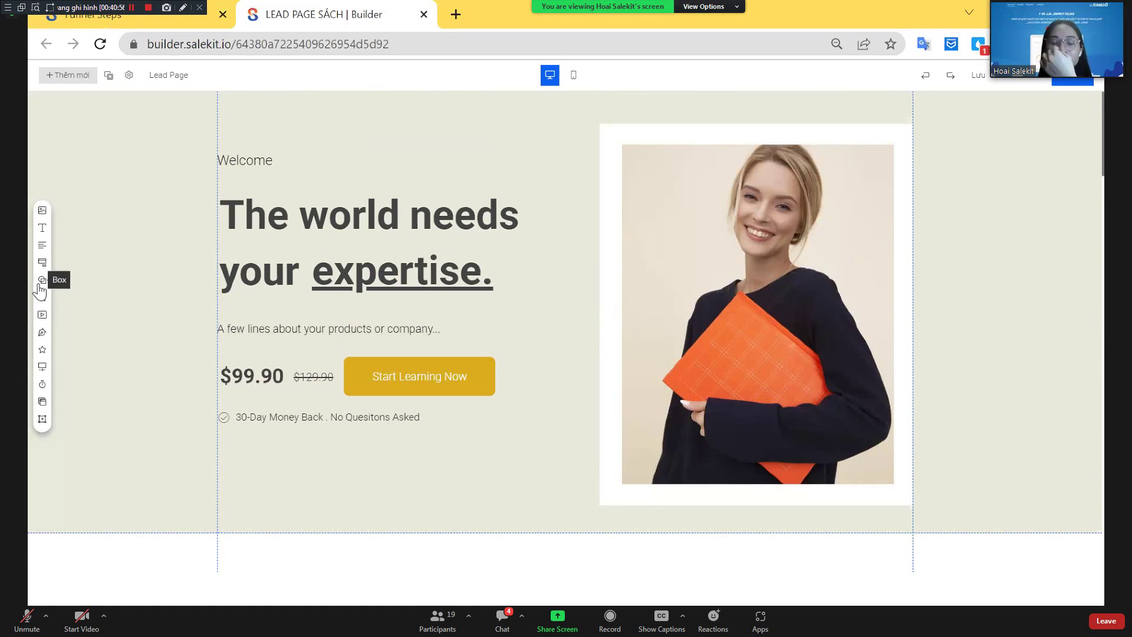
# Select the lead page's hero image group, and search Google Images for "SÁch xây dựng sự độc đáo" to open a front cover photo
pyautogui.click(632, 136)
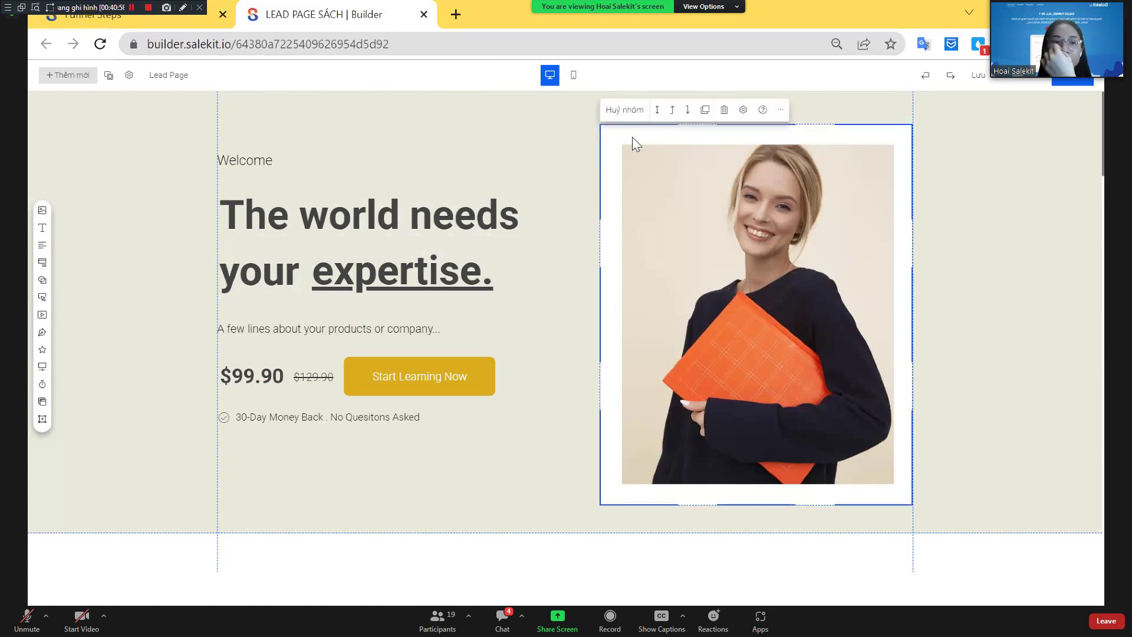
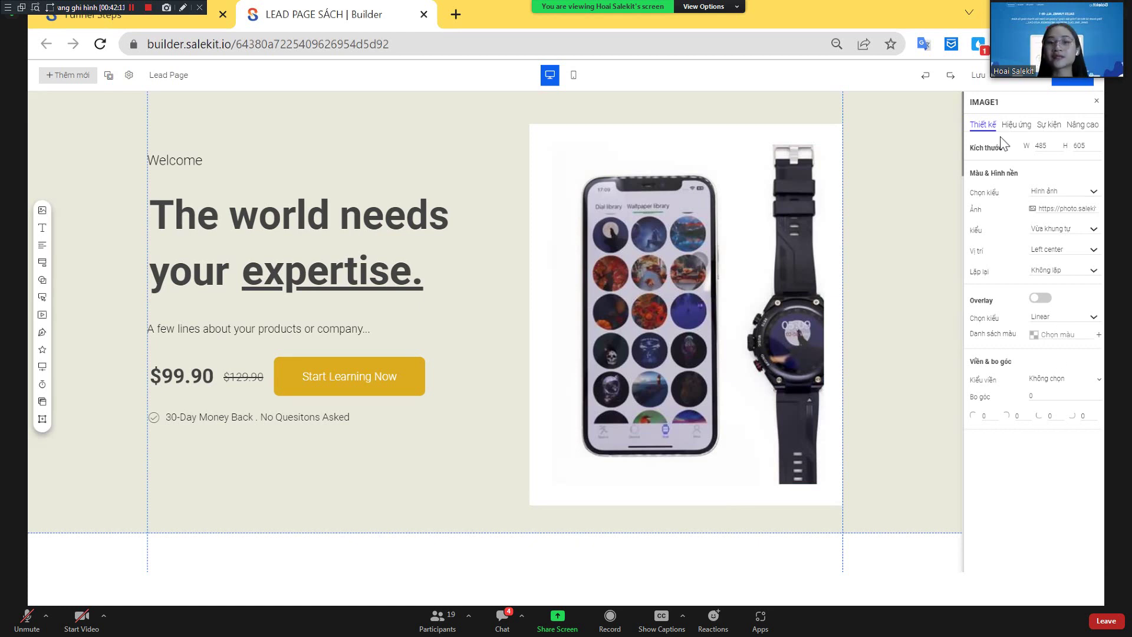
pyautogui.click(462, 15)
pyautogui.write('SÁch')
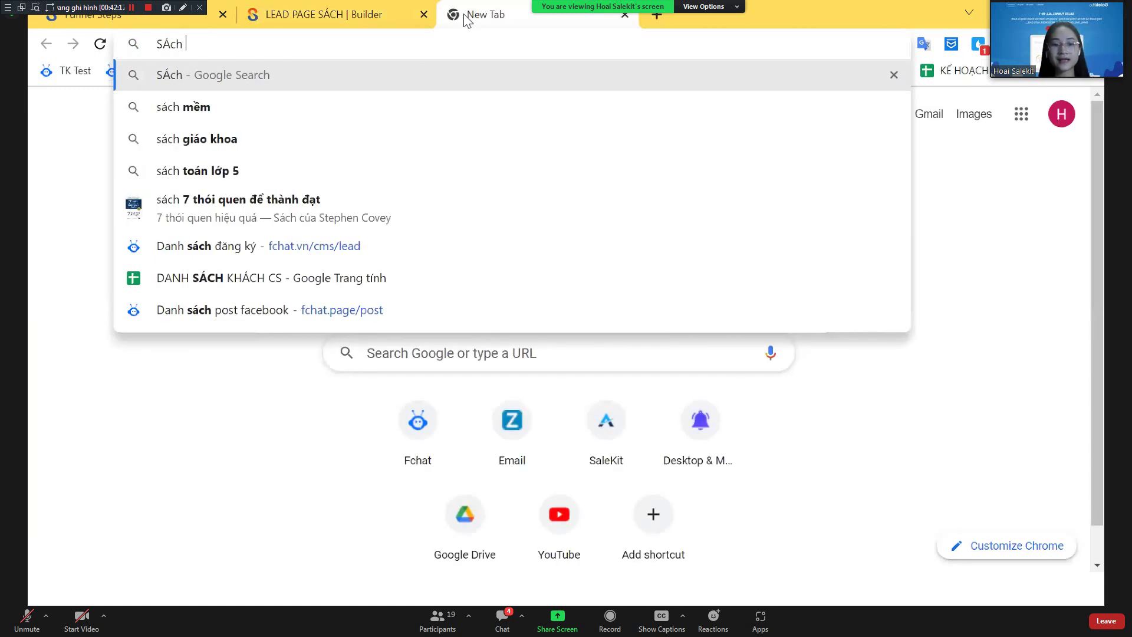
pyautogui.write(' xây dựng su')
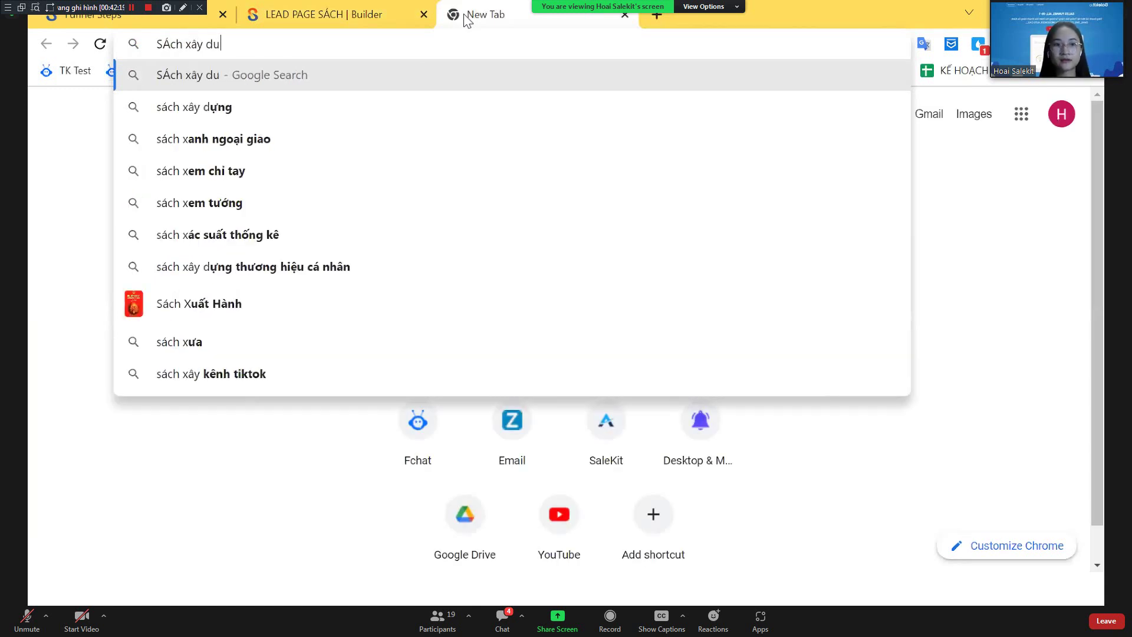
pyautogui.press('BackSpace')
pyautogui.write('ự độc đao')
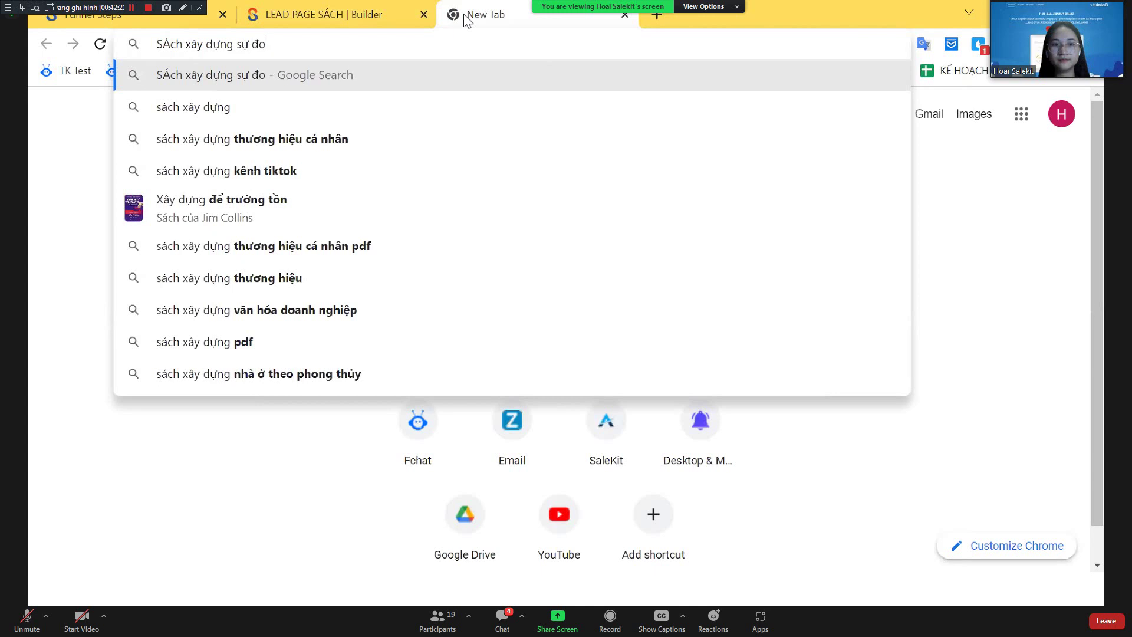
pyautogui.write('s')
pyautogui.press('Return')
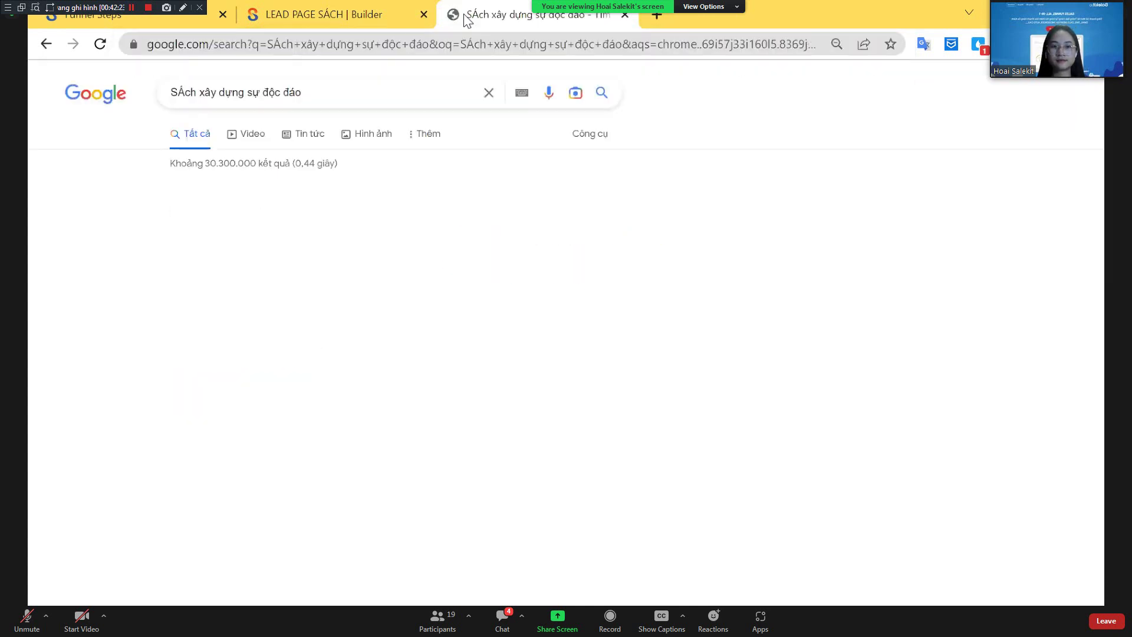
pyautogui.click(366, 133)
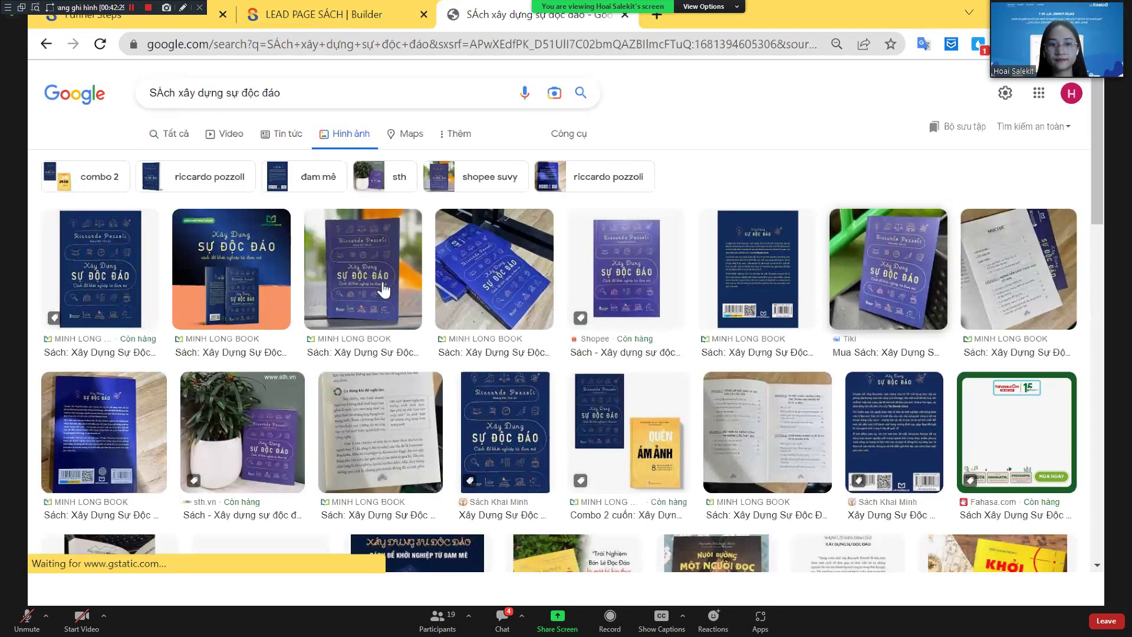
pyautogui.click(384, 289)
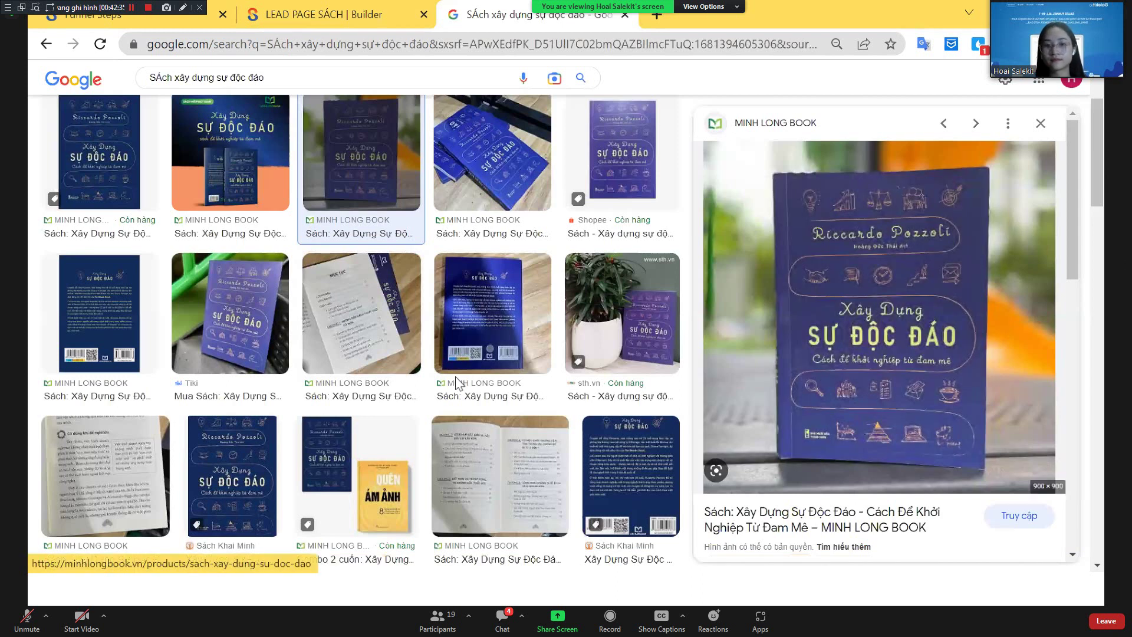
# Copy the book cover photo's image address and set it as the source of the hero image in the LEAD PAGE SÁCH builder
pyautogui.rightClick(811, 221)
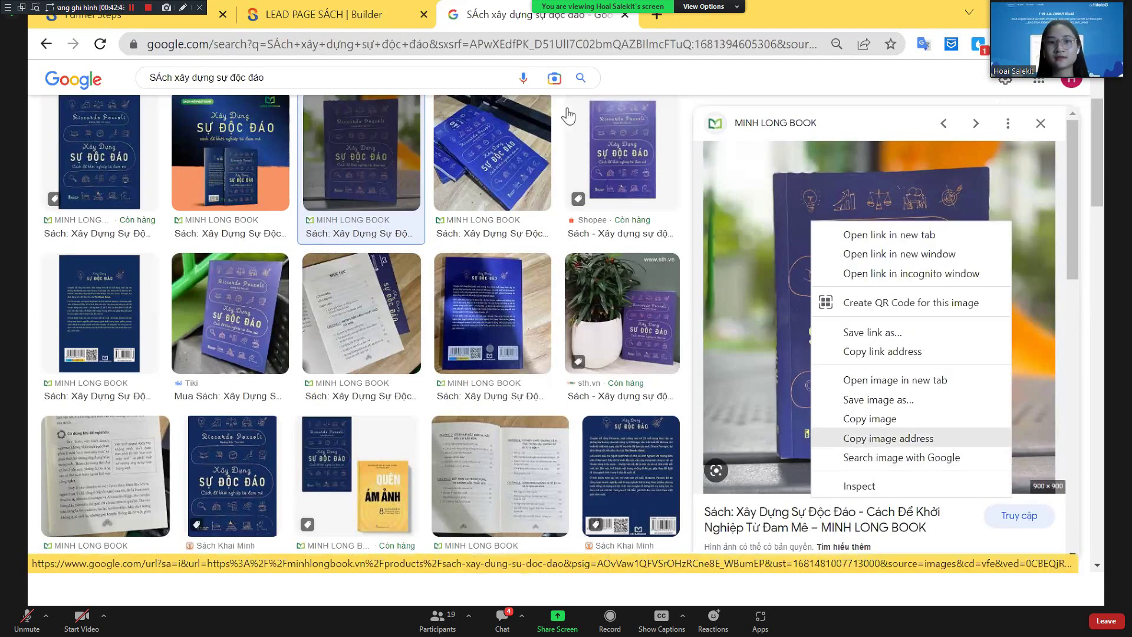
pyautogui.click(870, 438)
pyautogui.click(330, 14)
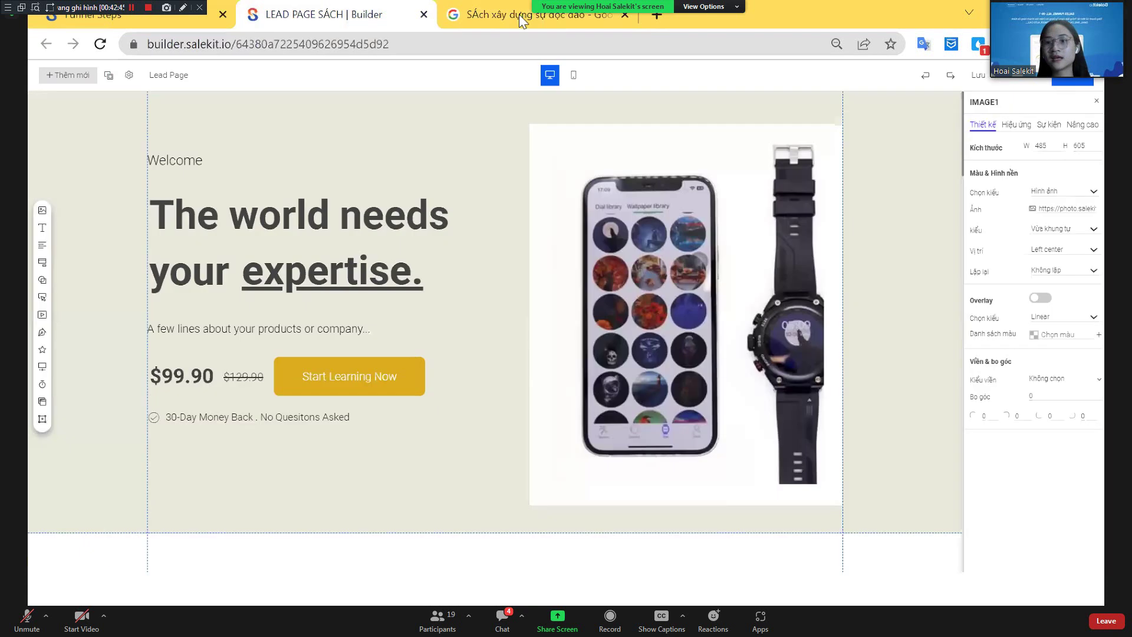
pyautogui.tripleClick(1085, 210)
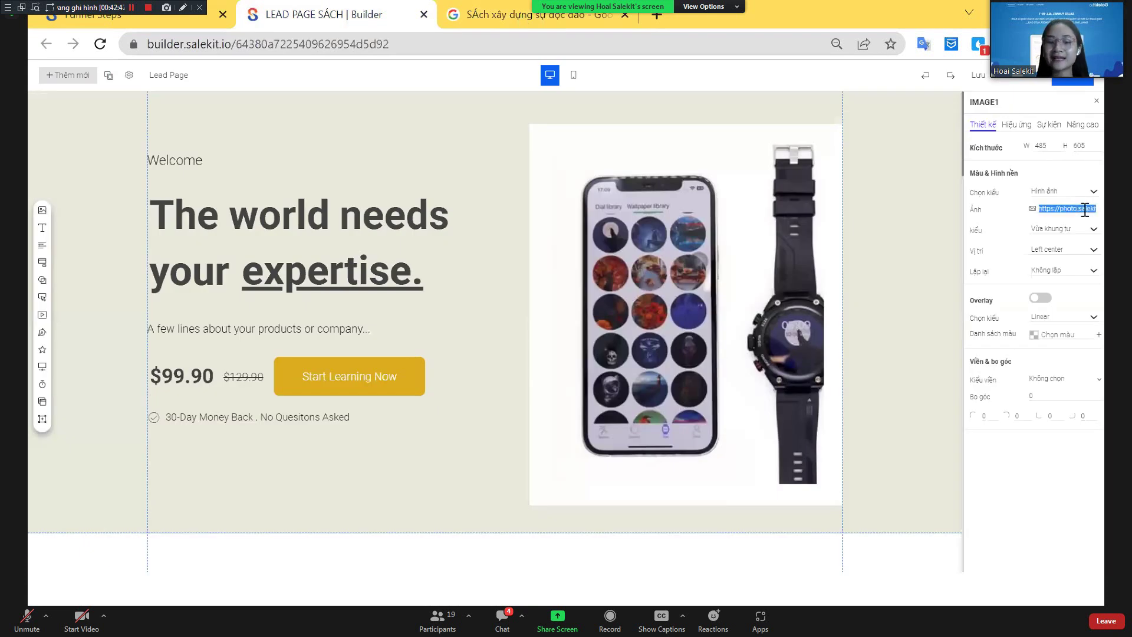
pyautogui.hotkey('ctrl', 'v')
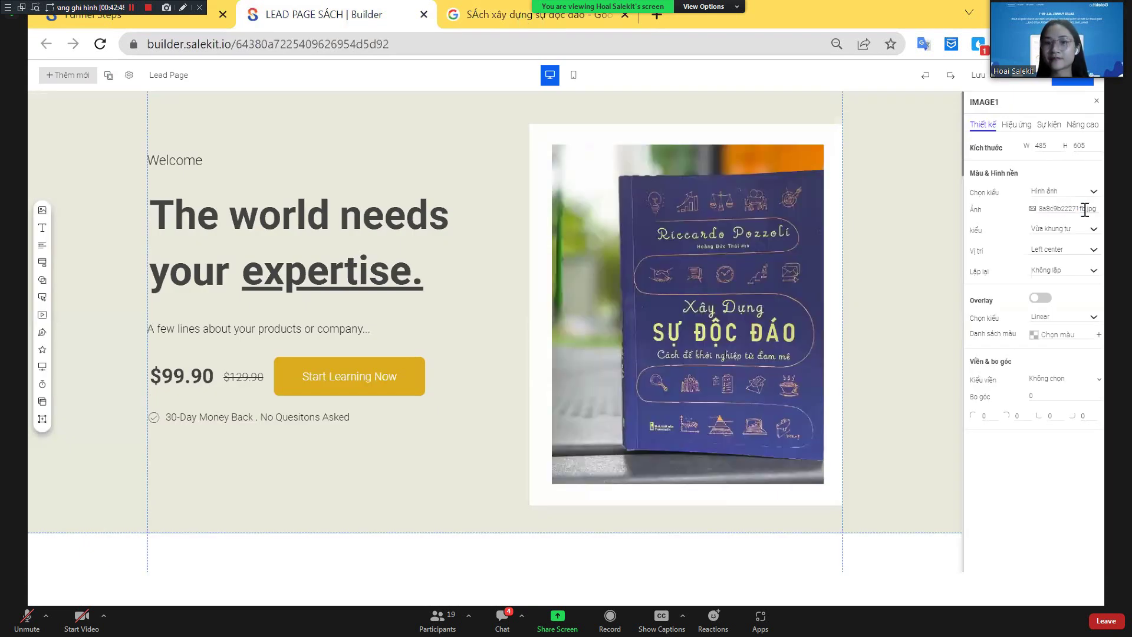
pyautogui.click(735, 285)
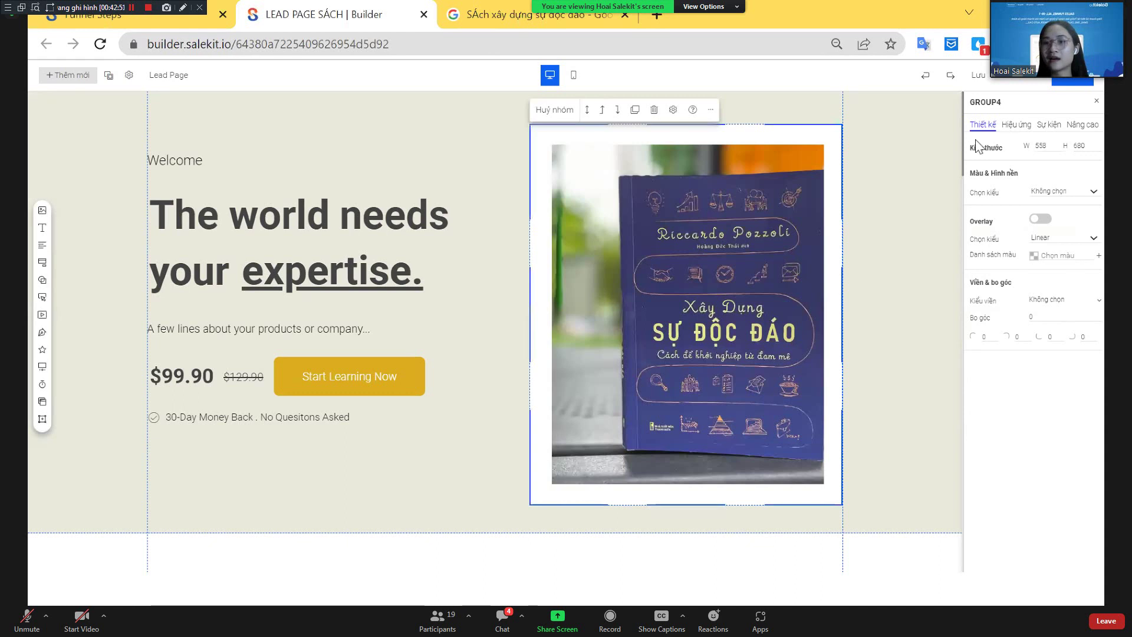
pyautogui.doubleClick(762, 267)
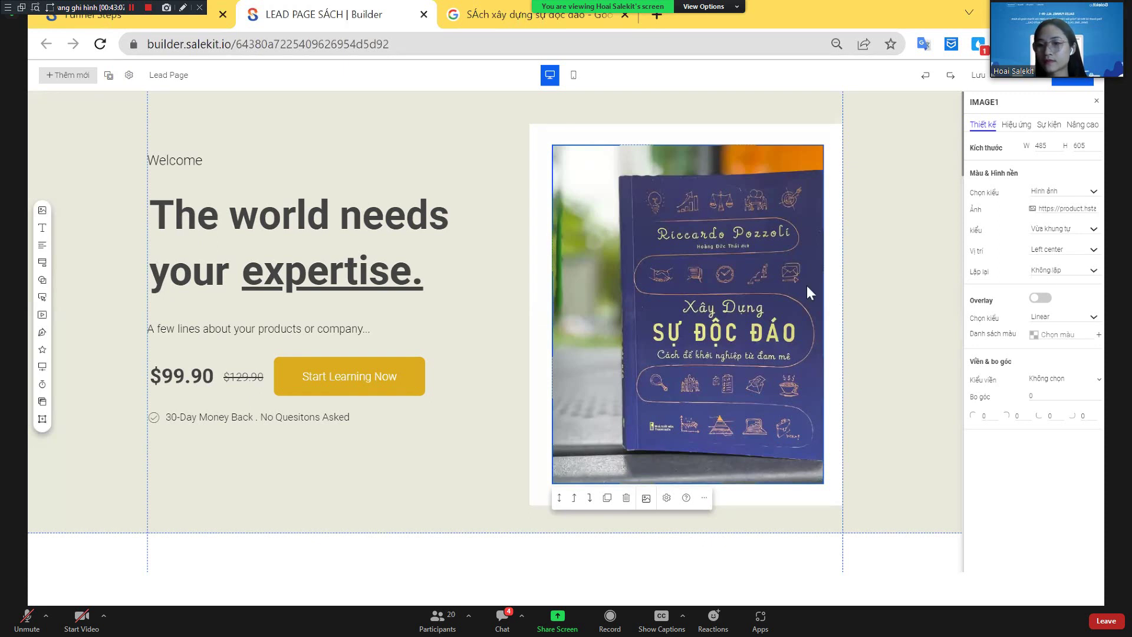
pyautogui.click(730, 286)
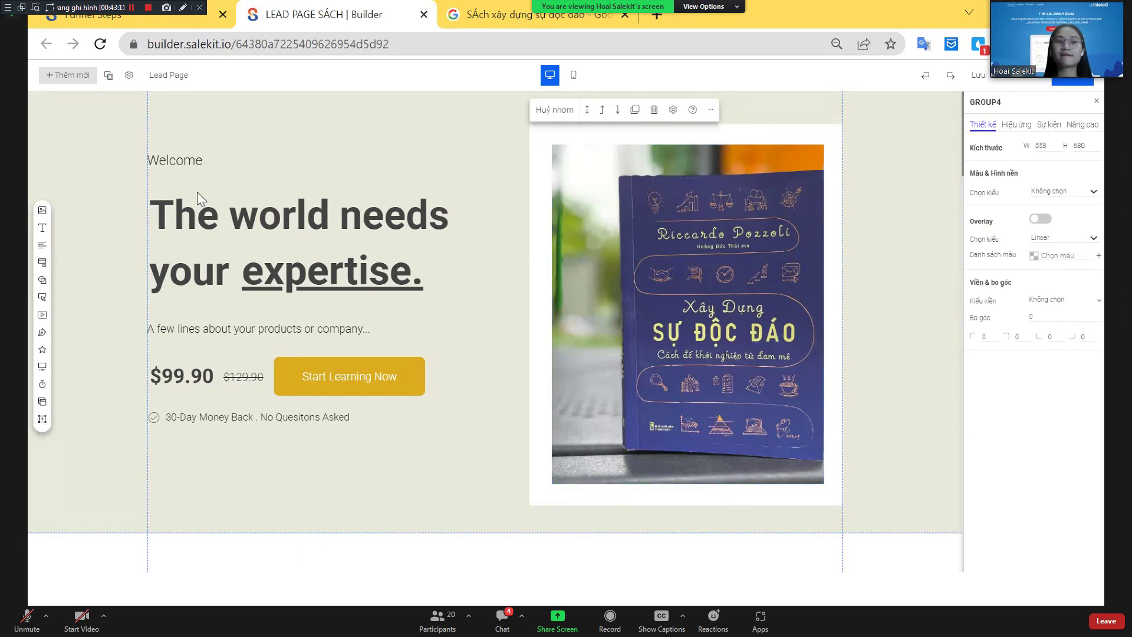
# Delete the headline text "The world needs your" from the hero section's headline group
pyautogui.click(174, 161)
pyautogui.click(259, 226)
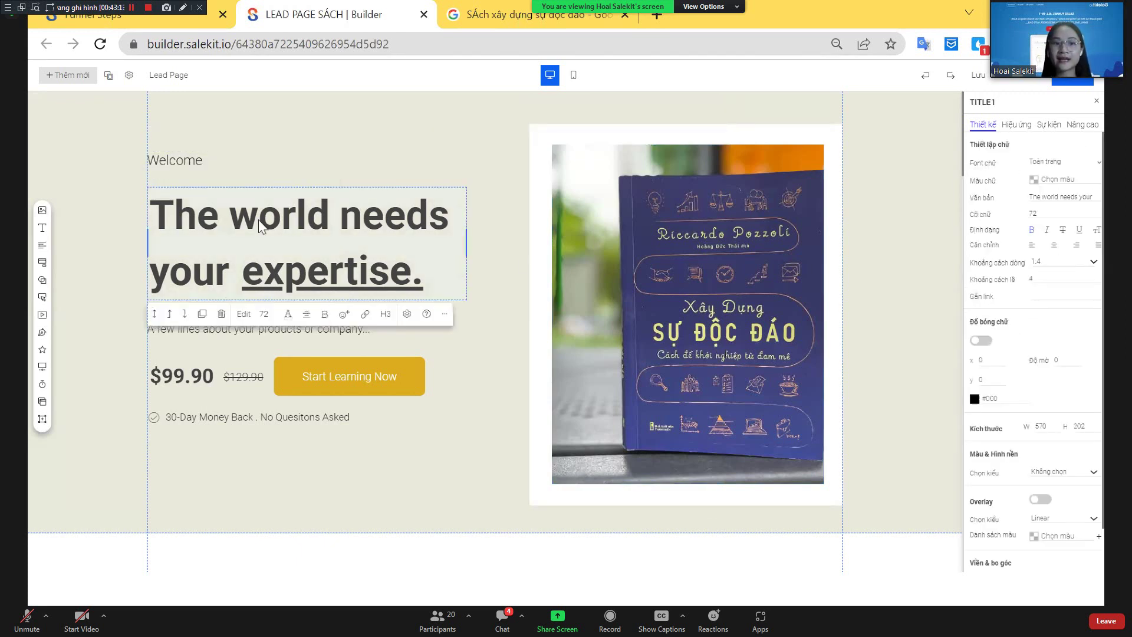
pyautogui.click(260, 226)
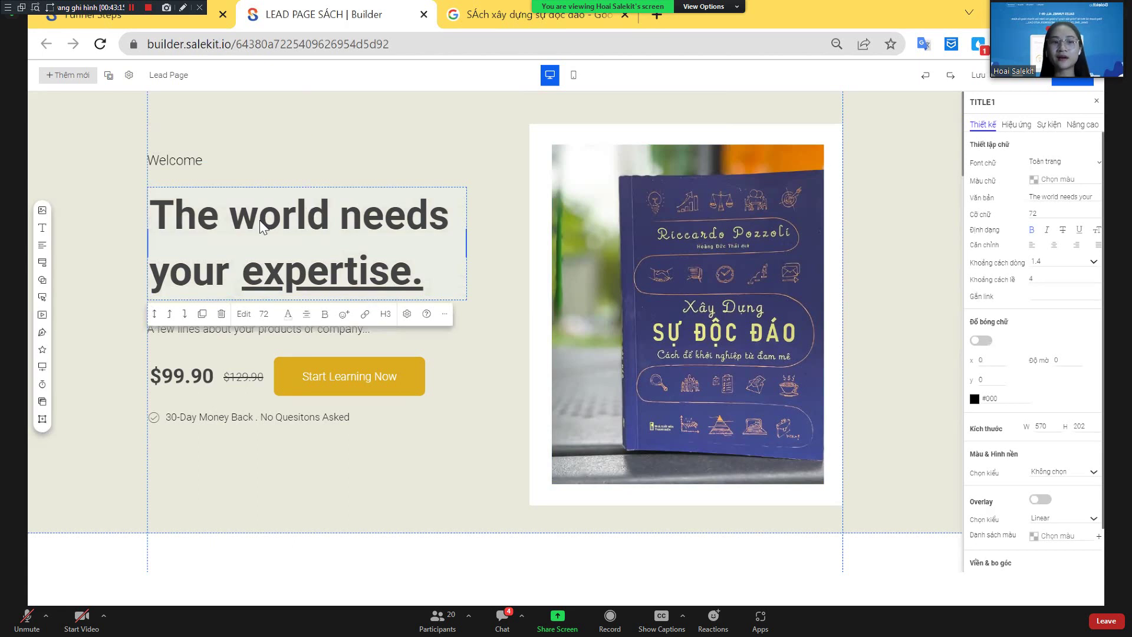
pyautogui.doubleClick(394, 258)
pyautogui.click(434, 286)
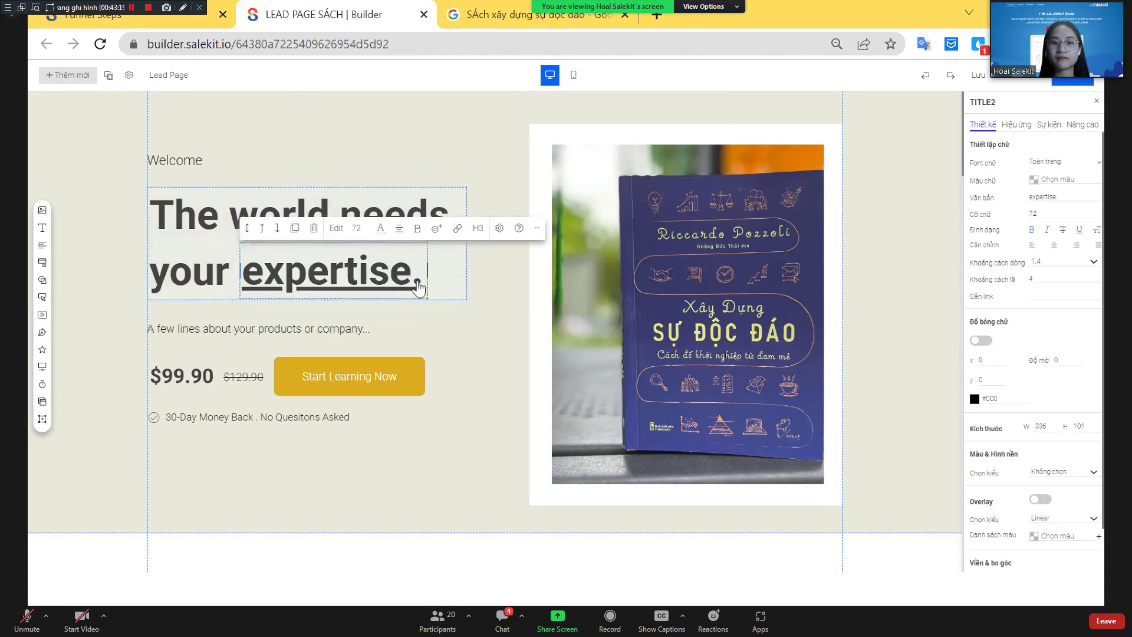
pyautogui.doubleClick(433, 287)
pyautogui.click(434, 287)
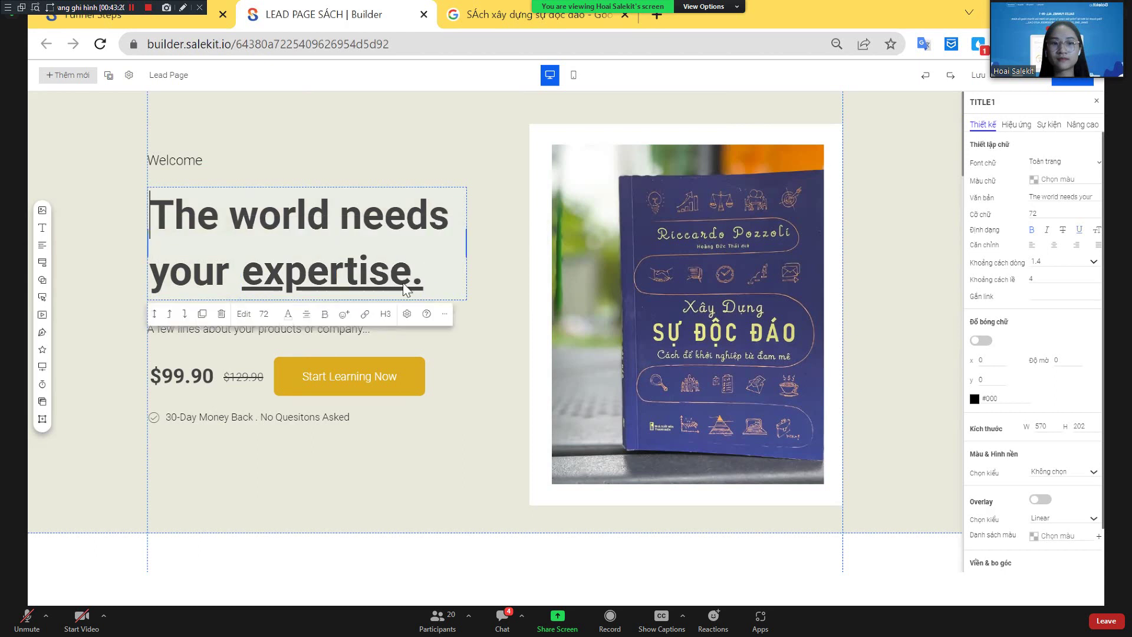
pyautogui.click(192, 214)
pyautogui.moveTo(154, 209); pyautogui.dragTo(383, 277)
pyautogui.press('BackSpace')
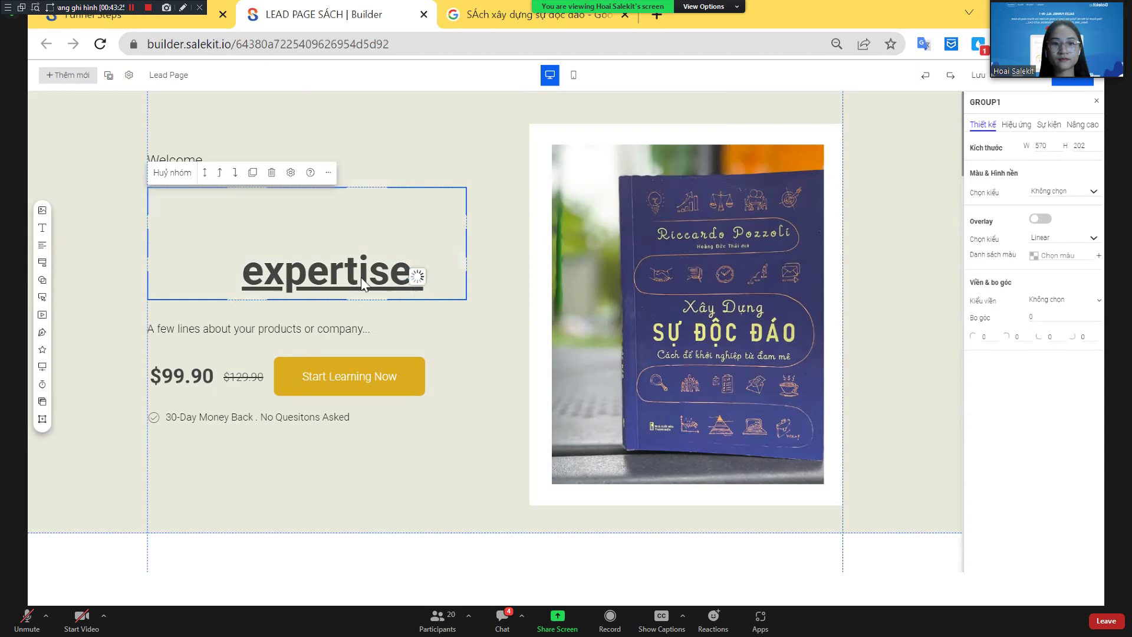
# Delete the underlined headline word "expertise." and remove the emptied headline group from the hero section
pyautogui.click(313, 274)
pyautogui.press('Delete')
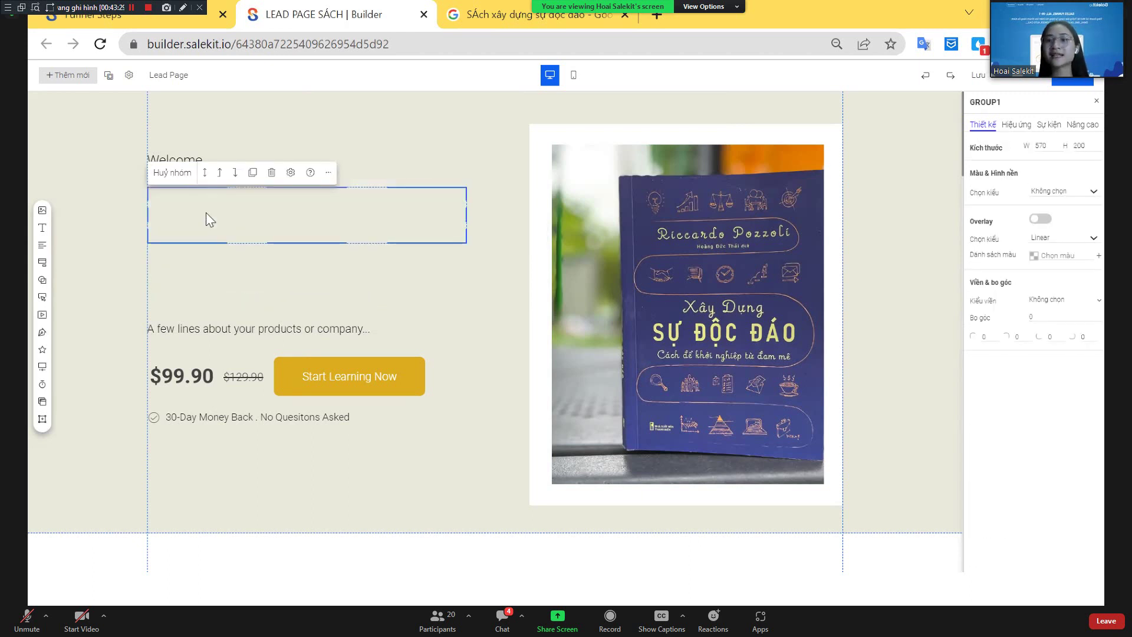
pyautogui.moveTo(204, 212)
pyautogui.mouseDown()
pyautogui.moveTo(209, 224)
pyautogui.moveTo(193, 214)
pyautogui.mouseUp()
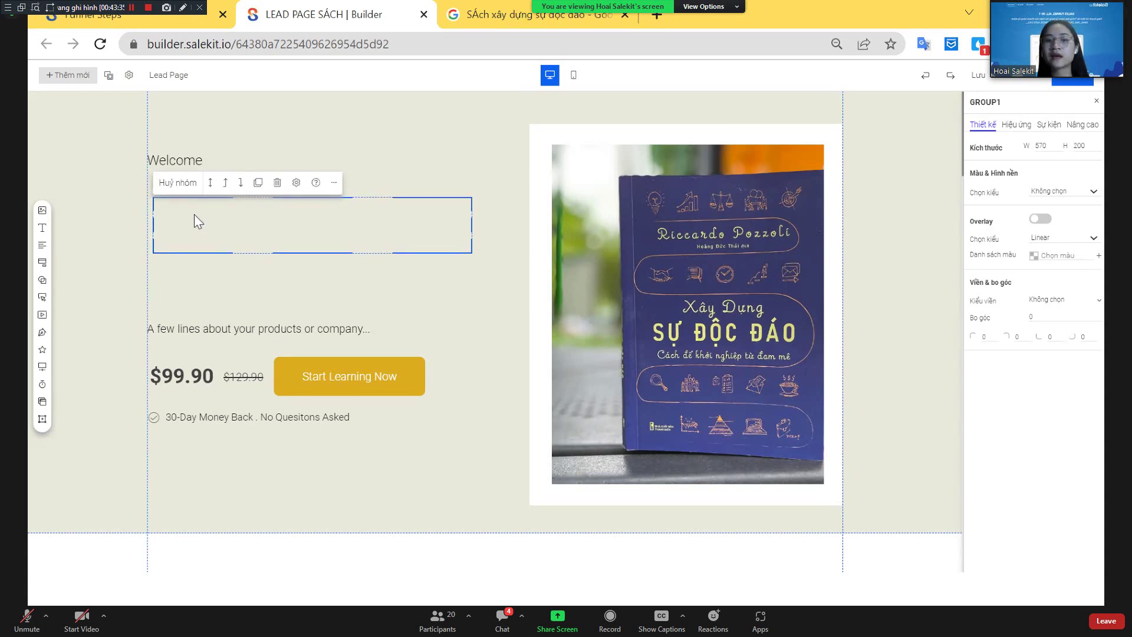
pyautogui.click(193, 214)
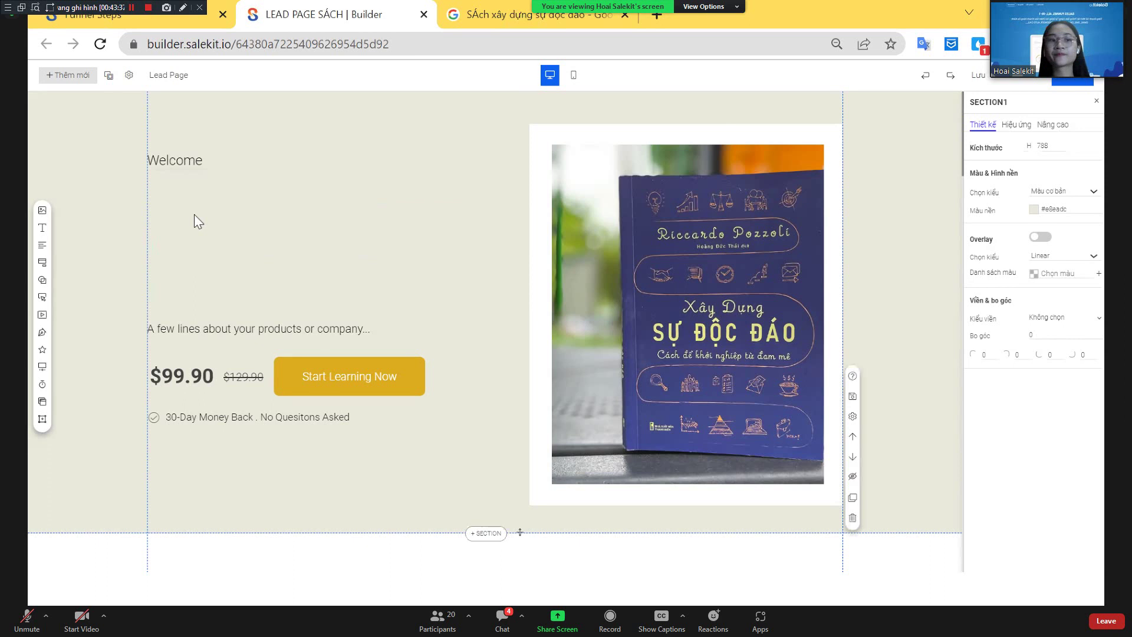
# Add a new heading just below the Welcome text and make it read "SÁCH XÂY DỰNG SỰ ĐỘC ĐÁO"
pyautogui.click(42, 227)
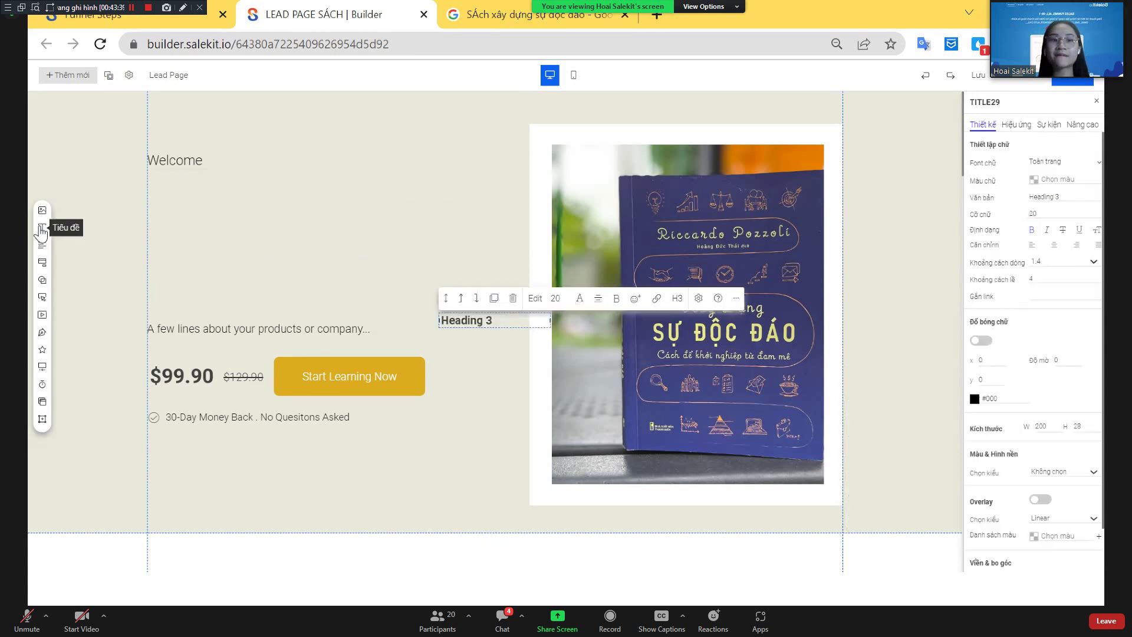
pyautogui.moveTo(501, 318); pyautogui.dragTo(210, 196)
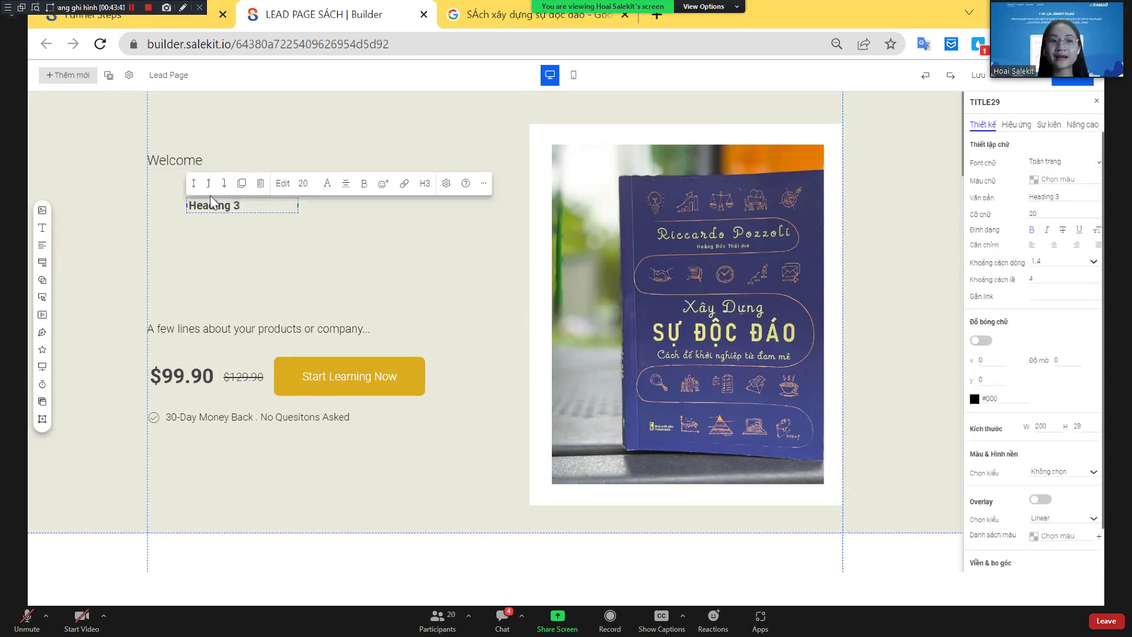
pyautogui.tripleClick(208, 197)
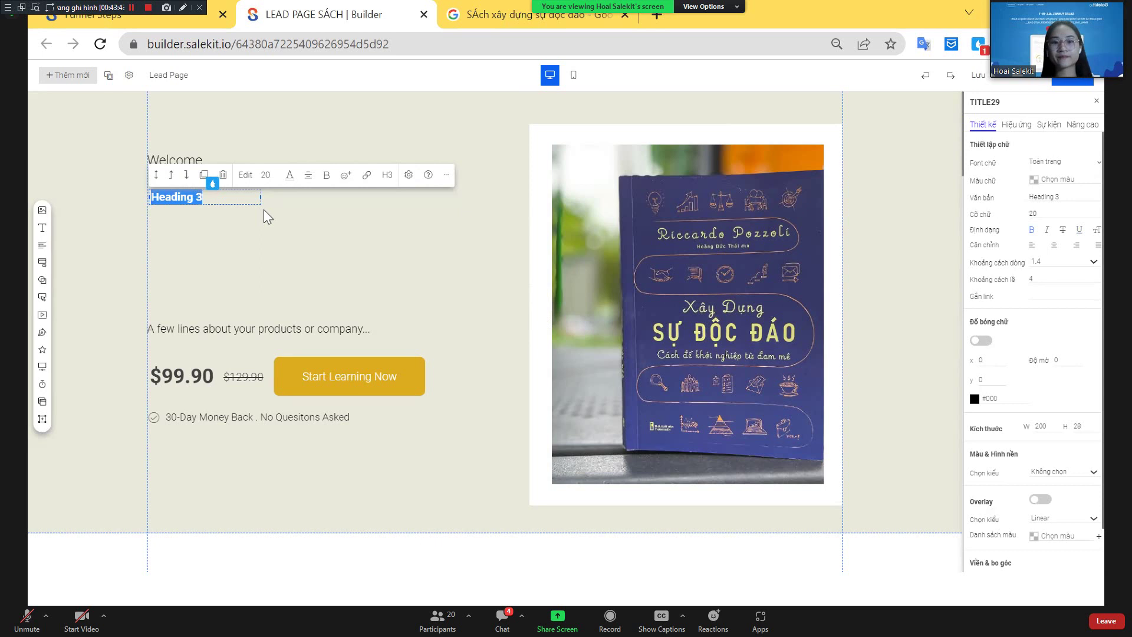
pyautogui.press('BackSpace')
pyautogui.write('S')
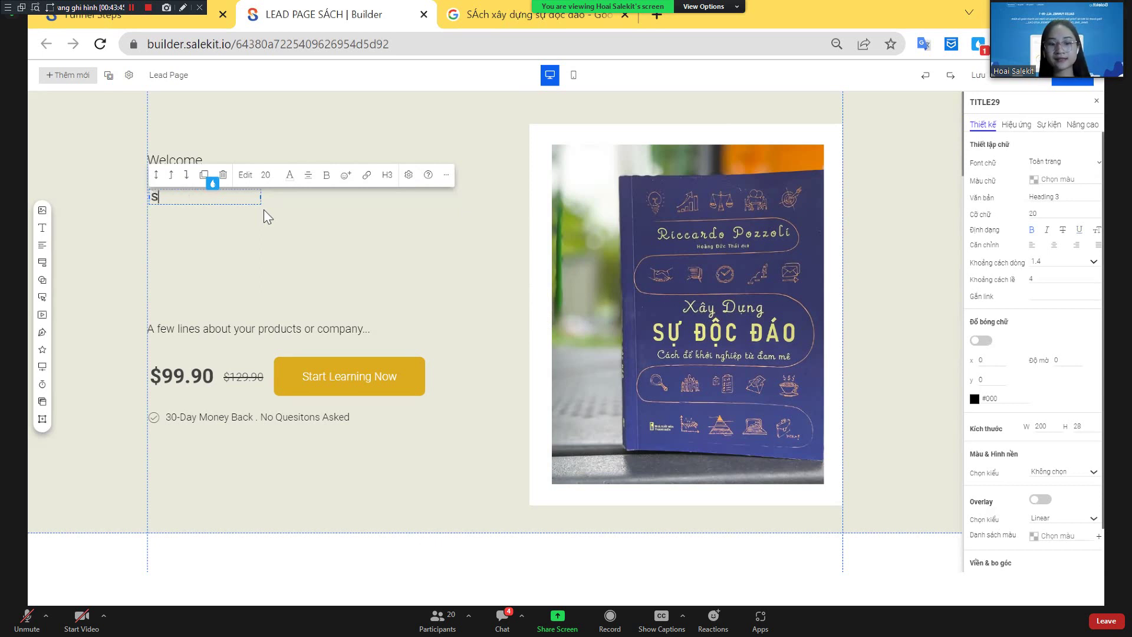
pyautogui.write('ÁCH XÂY DƯNG SỰ ĐỘC ĐAO')
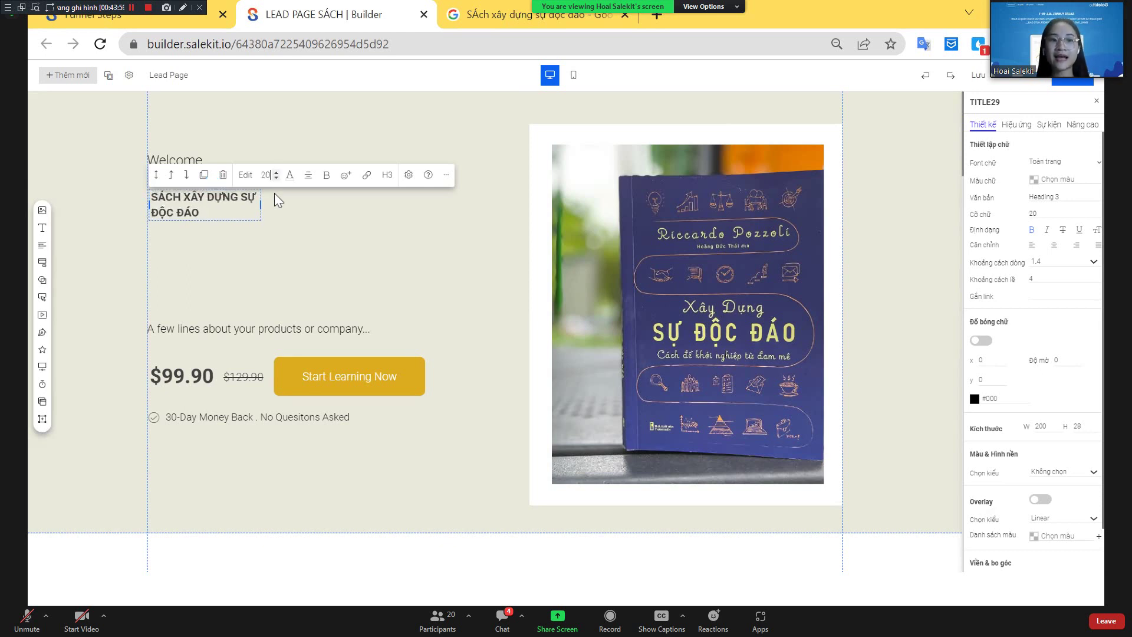
# Set the new heading's font size to 50 and widen its text box to about 553
pyautogui.press('BackSpace')
pyautogui.press('BackSpace')
pyautogui.write('50')
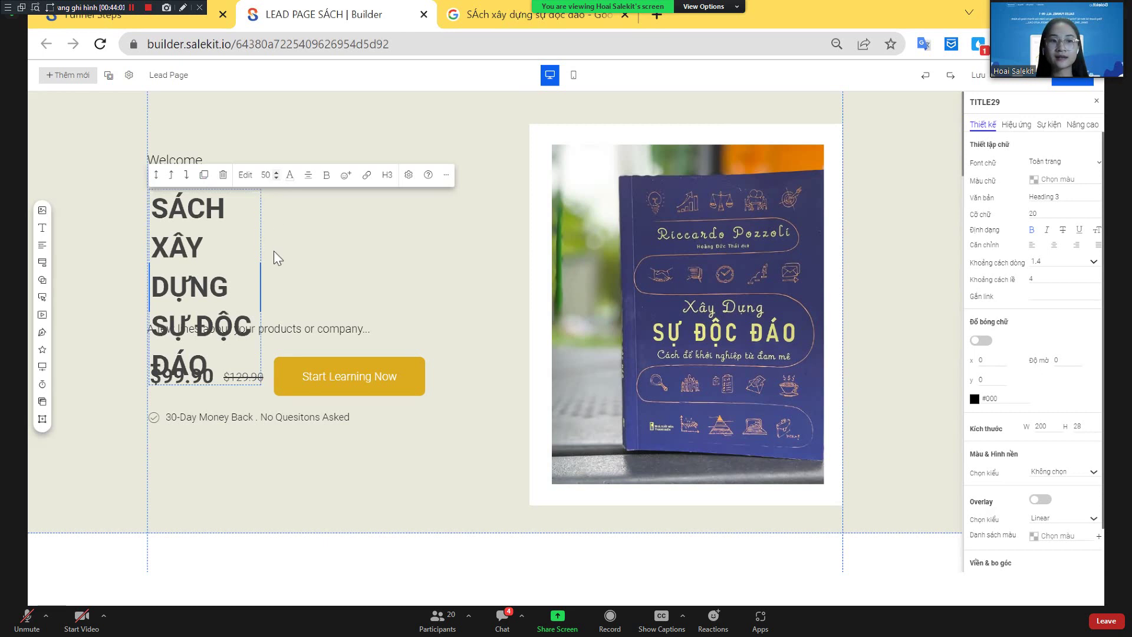
pyautogui.moveTo(259, 279); pyautogui.dragTo(457, 268)
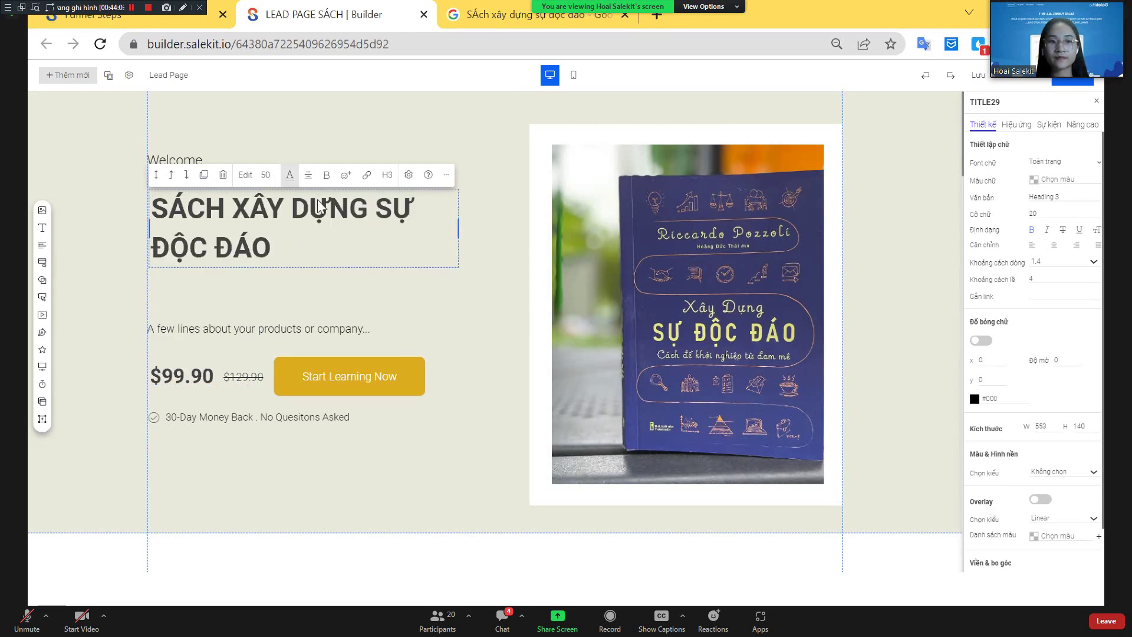
pyautogui.click(457, 269)
# Colour the book title heading dark blue (#004aad)
pyautogui.click(268, 218)
pyautogui.click(289, 174)
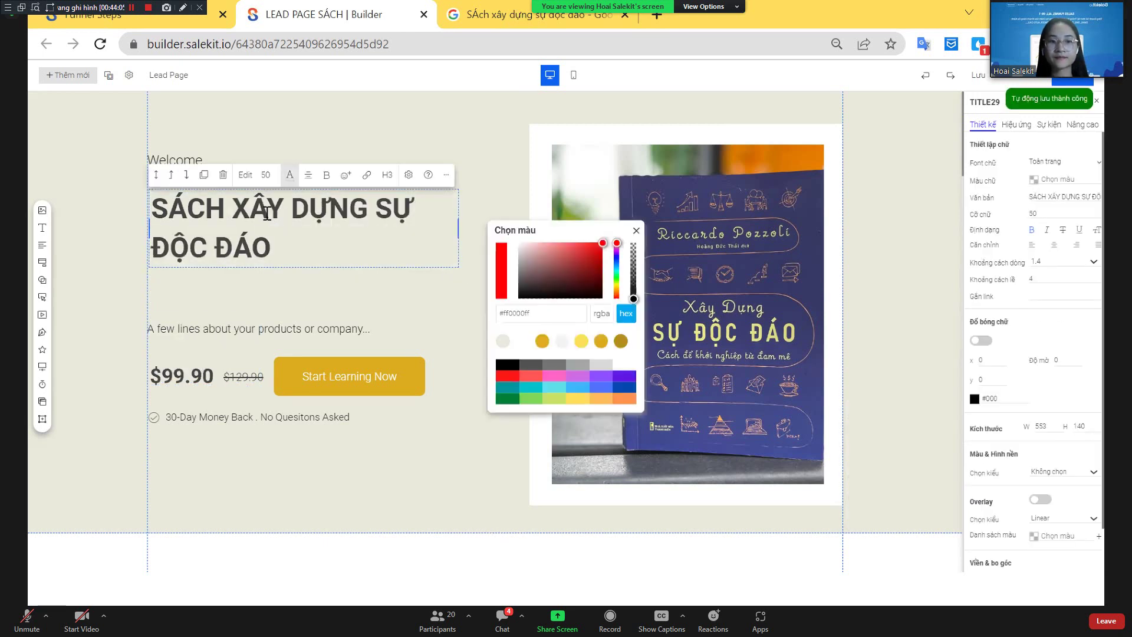
pyautogui.click(624, 387)
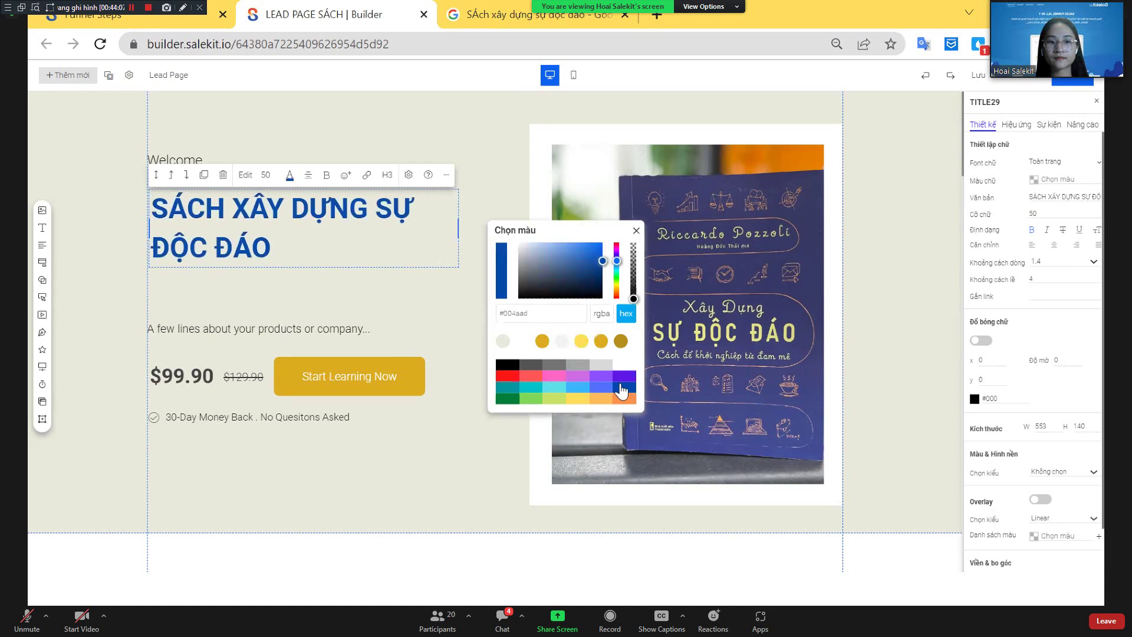
pyautogui.click(326, 174)
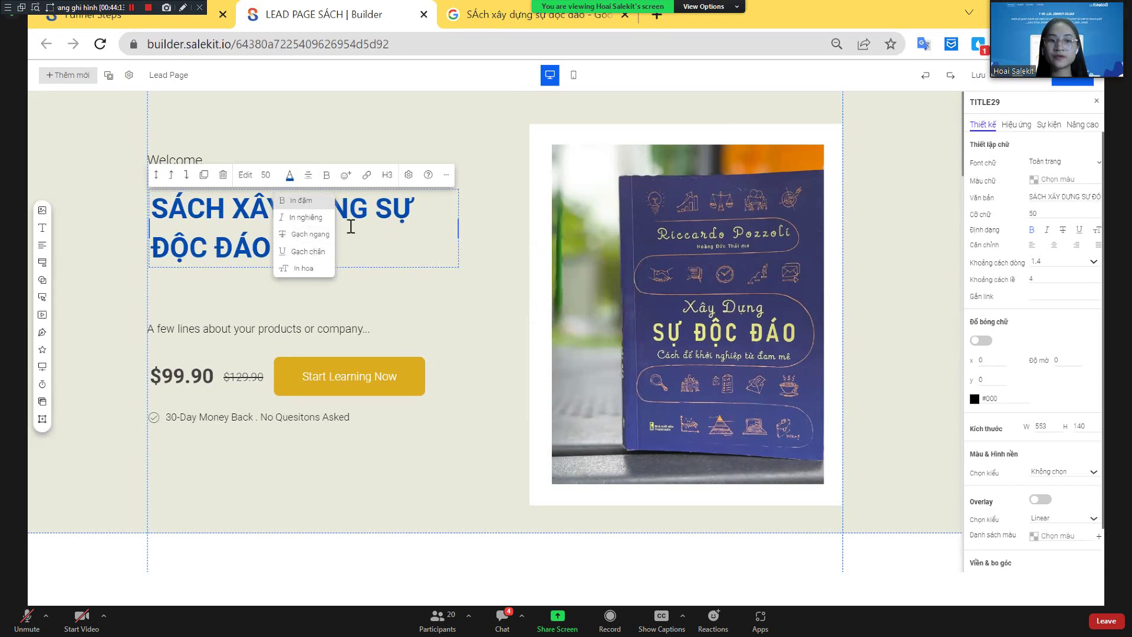
pyautogui.click(242, 213)
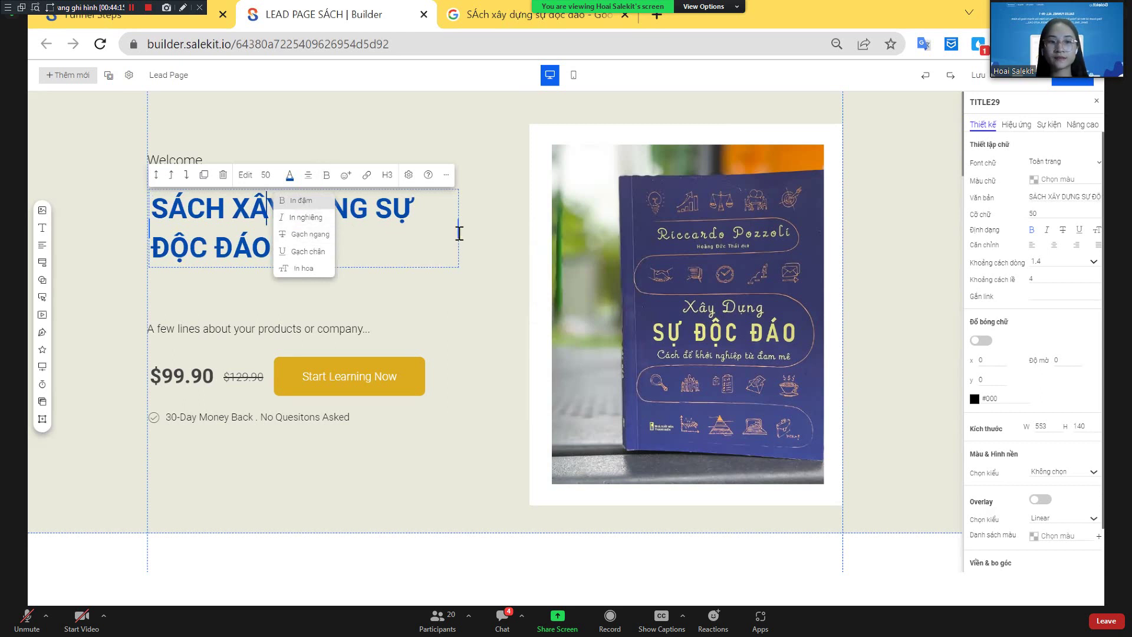
# Break the heading after "SÁCH" and widen its box to about 621 so "XÂY DỰNG SỰ ĐỘC ĐÁO" fits on one line
pyautogui.click(236, 204)
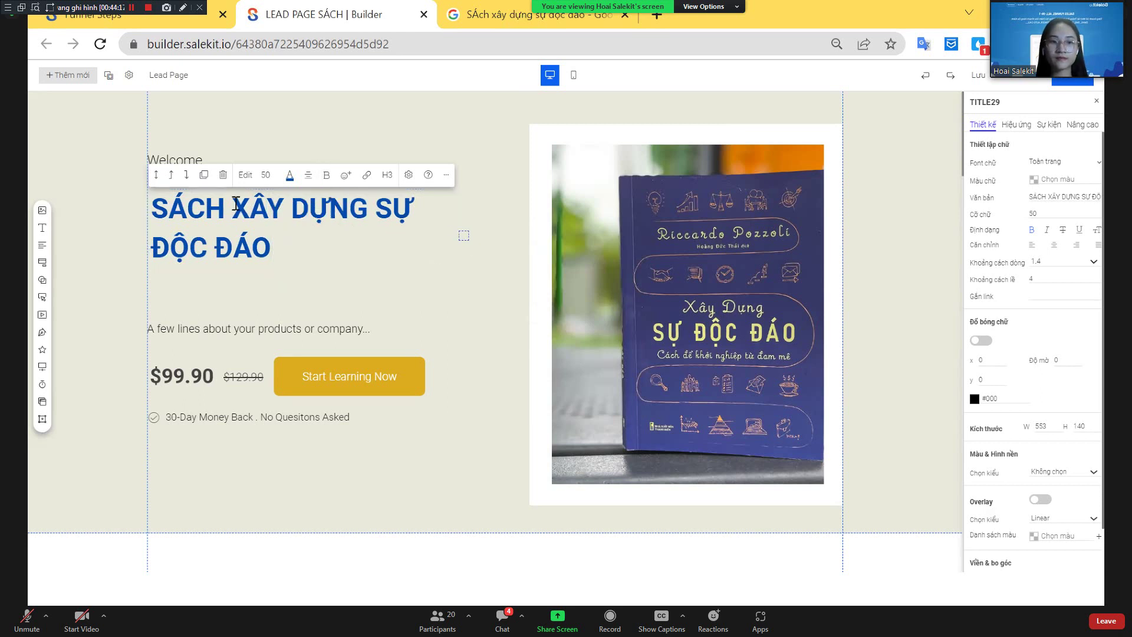
pyautogui.doubleClick(236, 204)
pyautogui.click(236, 204)
pyautogui.press('Return')
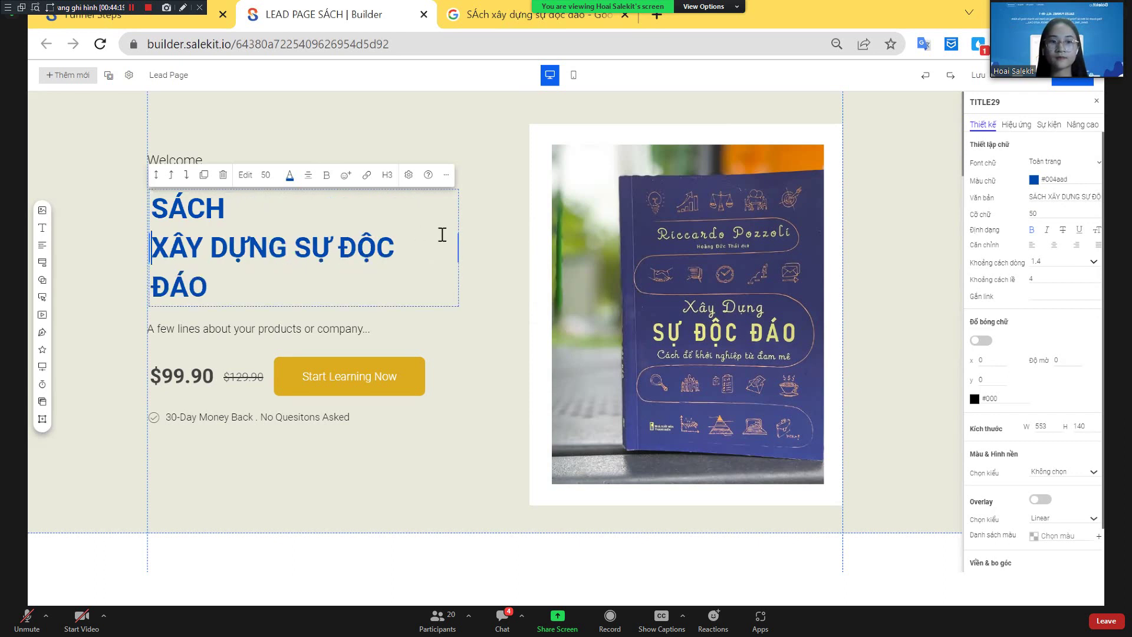
pyautogui.moveTo(458, 246); pyautogui.dragTo(508, 254)
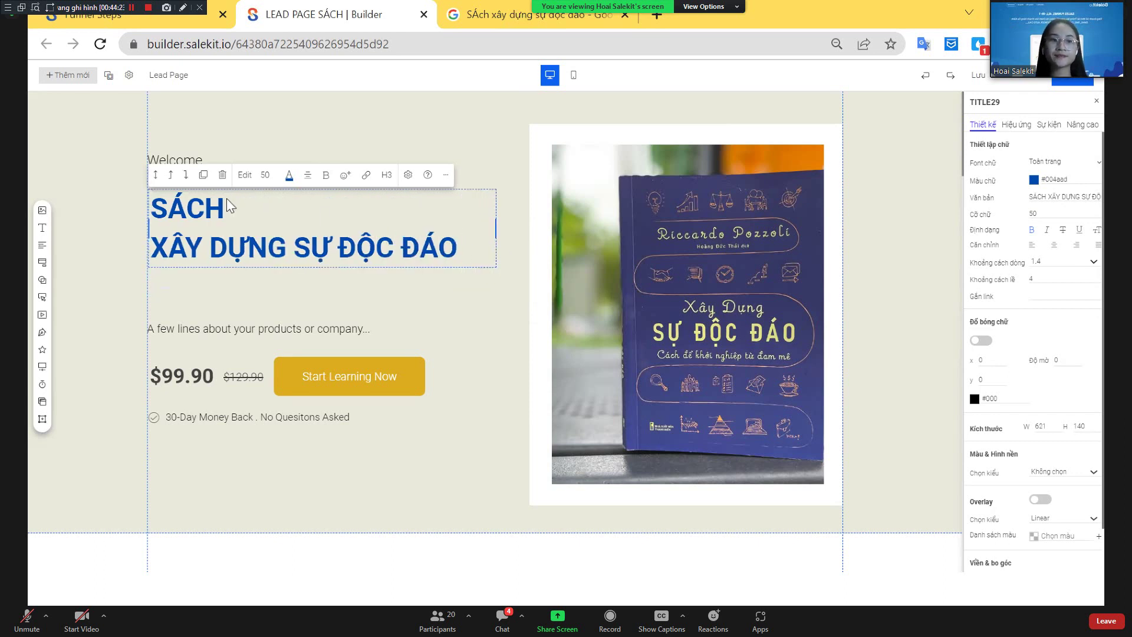
# Replace the "Welcome" text above the heading with "Sách của tuần"
pyautogui.hotkey('shift', 'Tab')
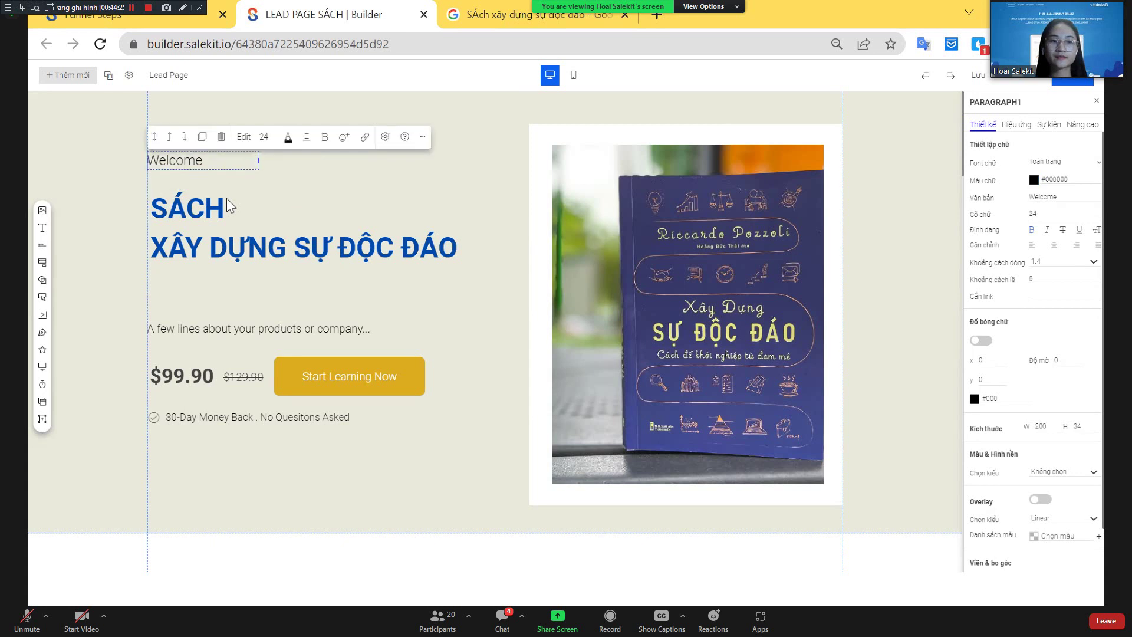
pyautogui.hotkey('ctrl', 'a')
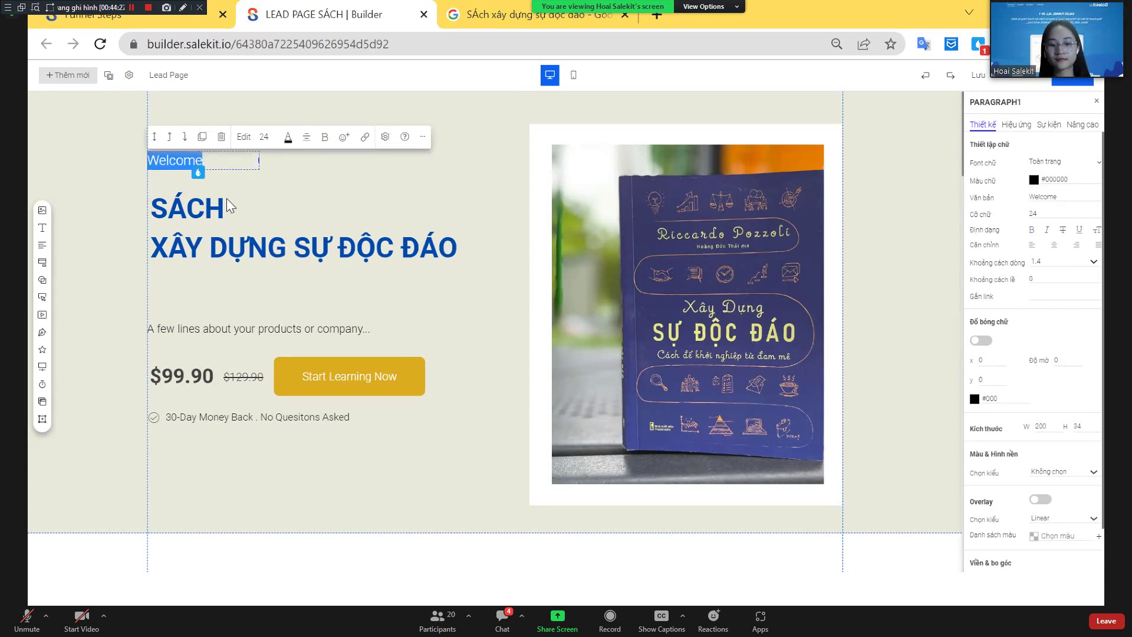
pyautogui.press('BackSpace')
pyautogui.write('Sách')
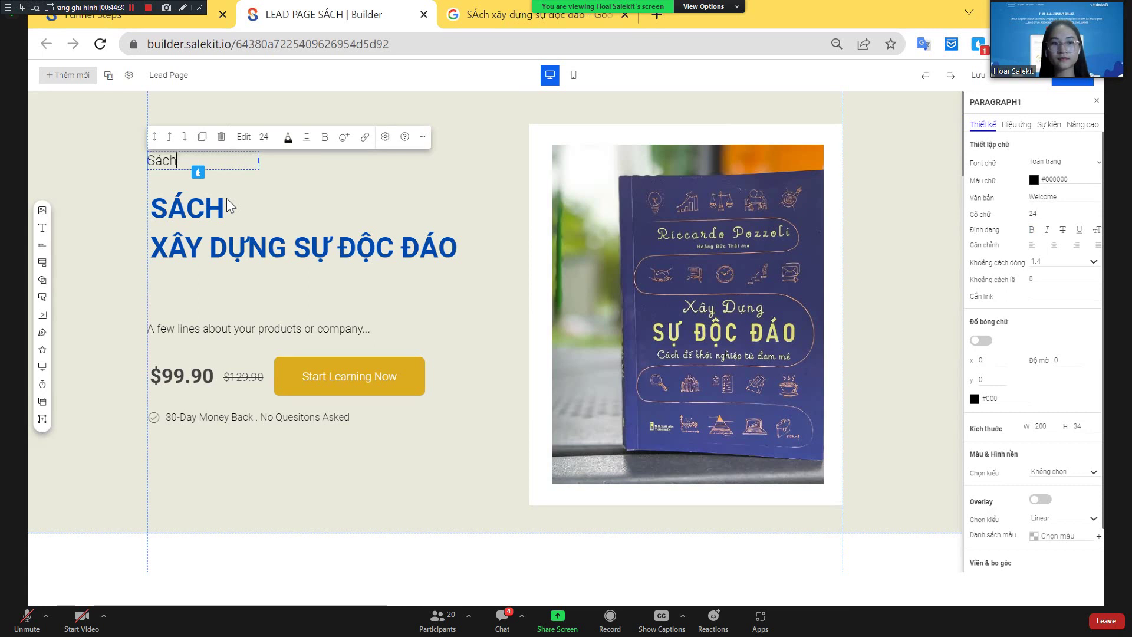
pyautogui.write(' của tuần')
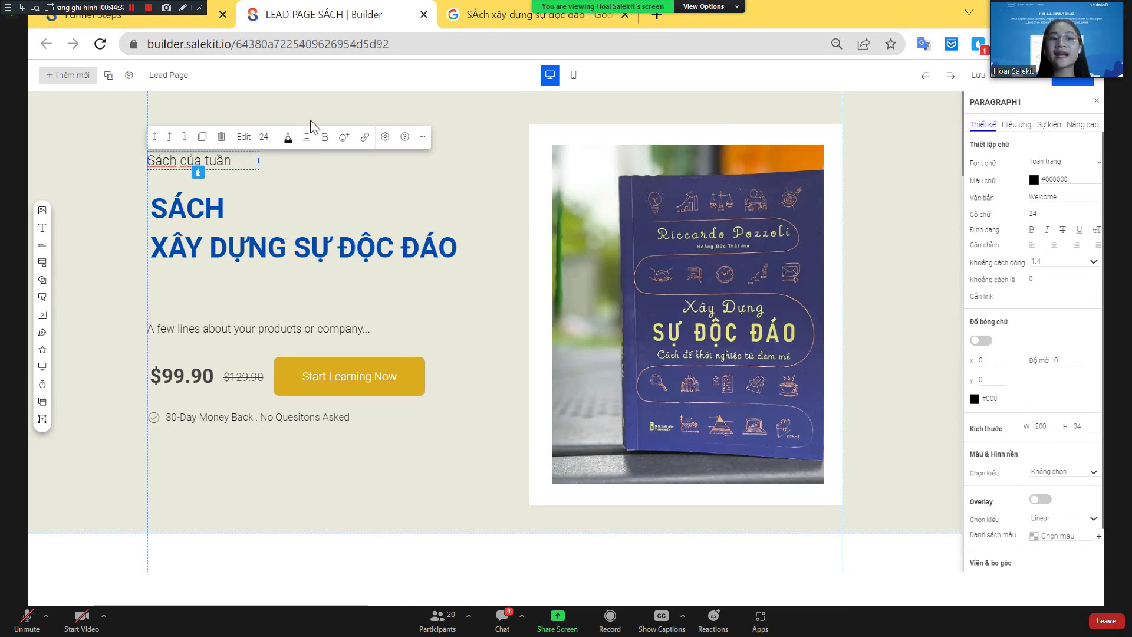
# Replace the hero description with "Cách khởi nghiệp từ đam mê" and move it up directly beneath the heading
pyautogui.click(303, 328)
pyautogui.doubleClick(306, 329)
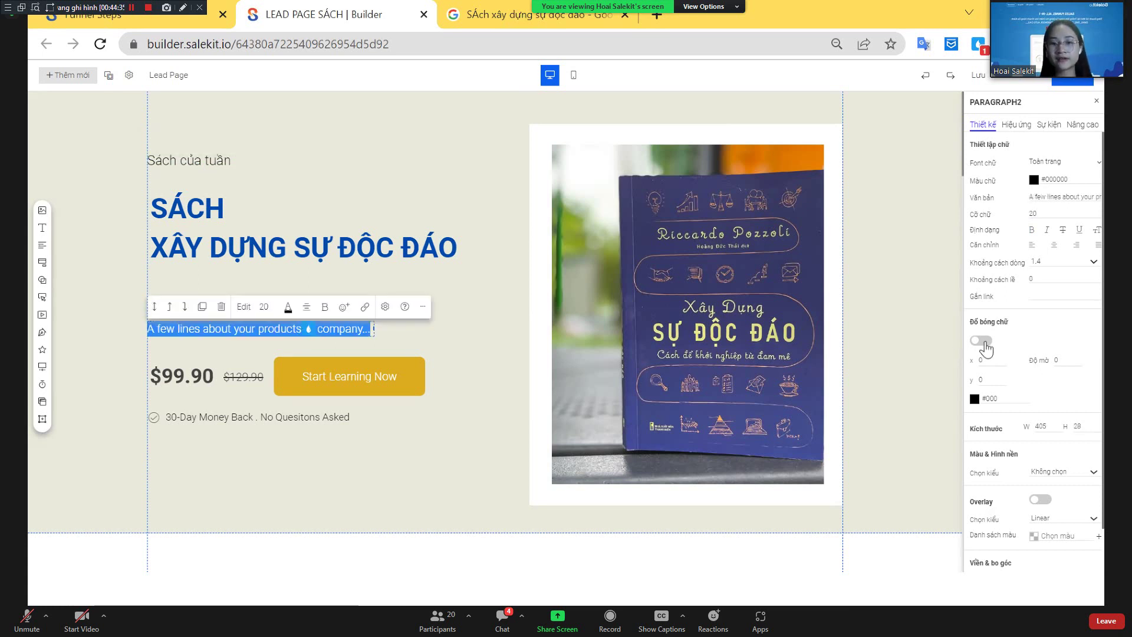
pyautogui.press('BackSpace')
pyautogui.write('Cách khởi nghiệp tu')
pyautogui.press('BackSpace')
pyautogui.write('ừ đam mê')
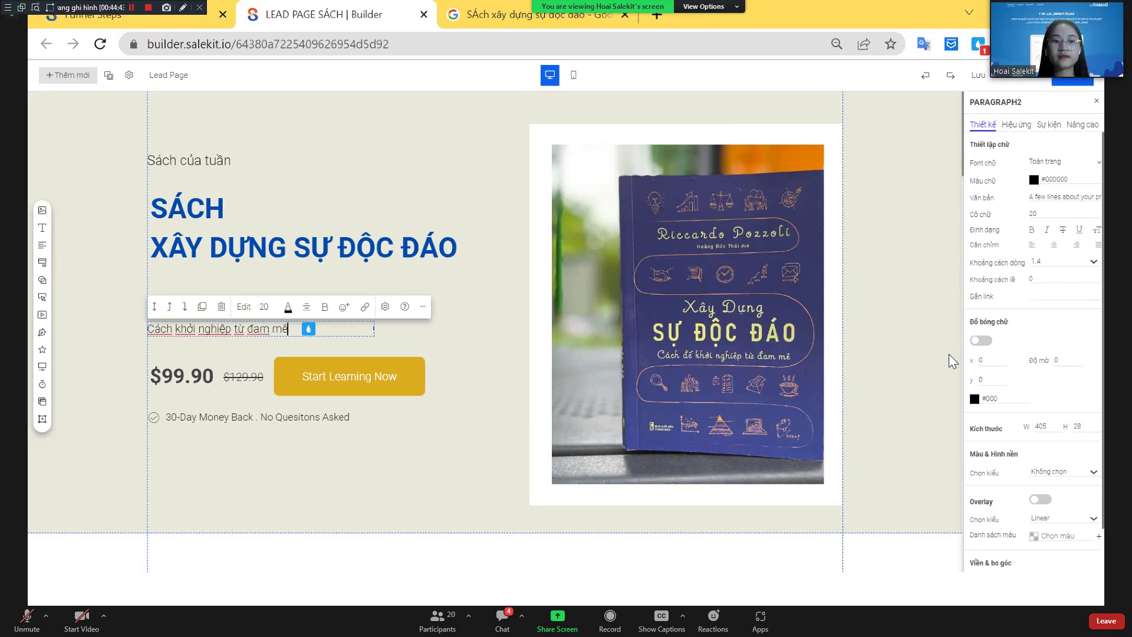
pyautogui.moveTo(337, 331); pyautogui.dragTo(342, 290)
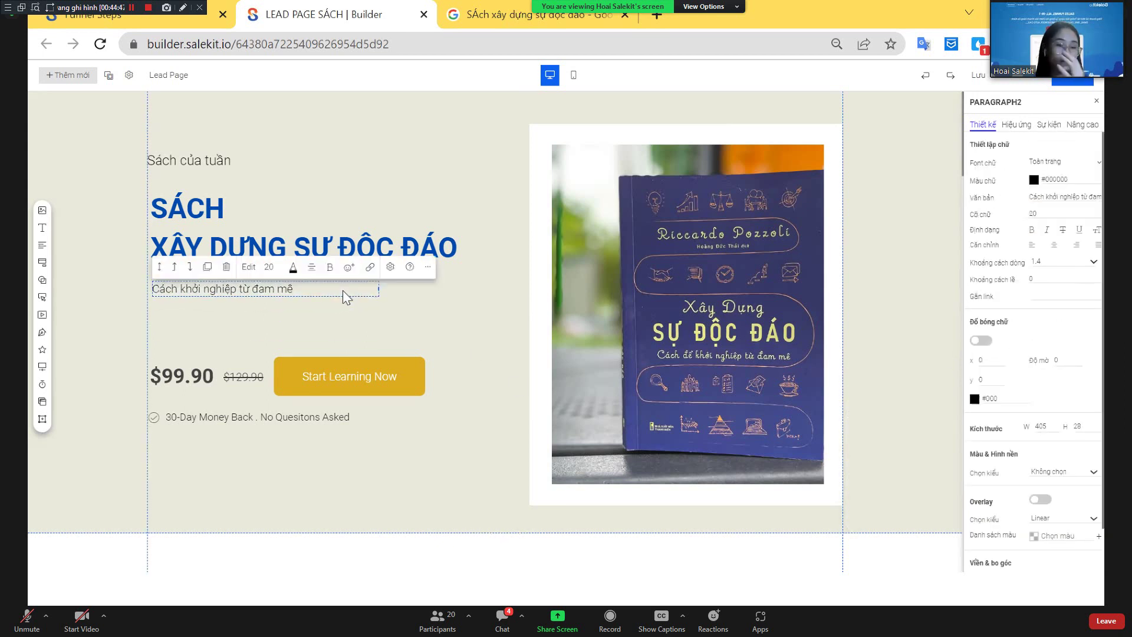
# Replace the bold sale price in the hero section with 199.000
pyautogui.click(171, 383)
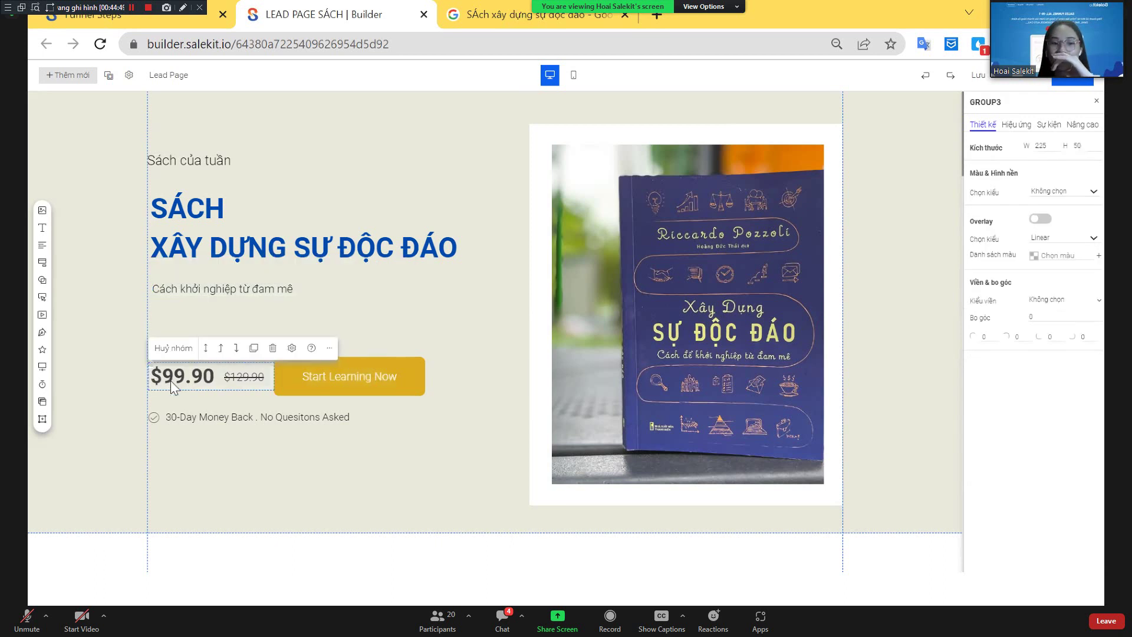
pyautogui.click(171, 384)
pyautogui.click(171, 381)
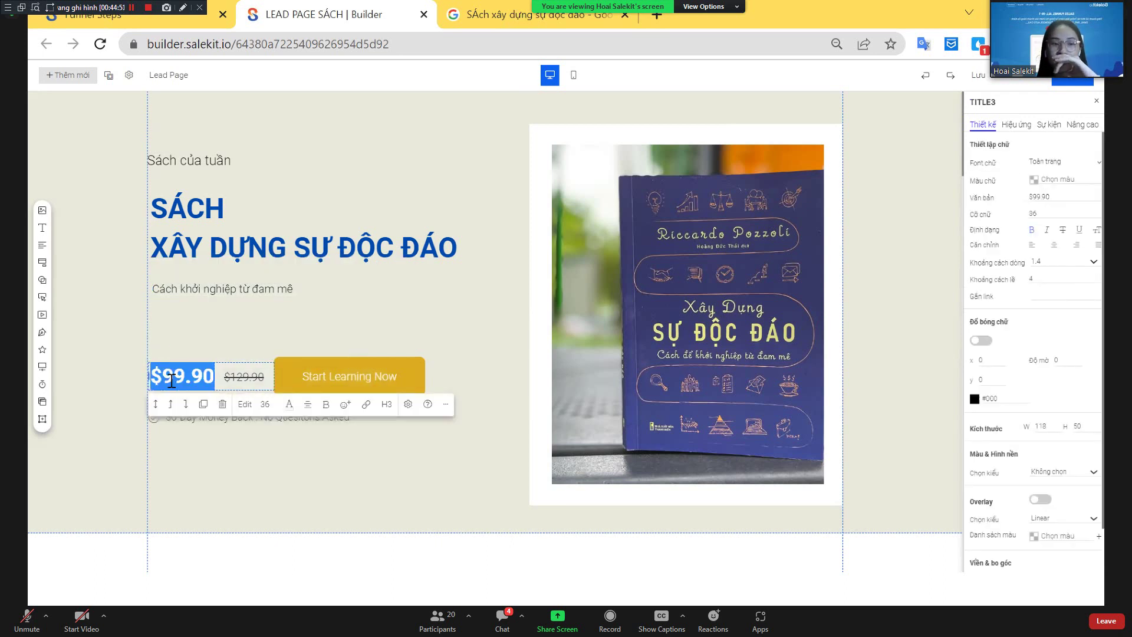
pyautogui.press('BackSpace')
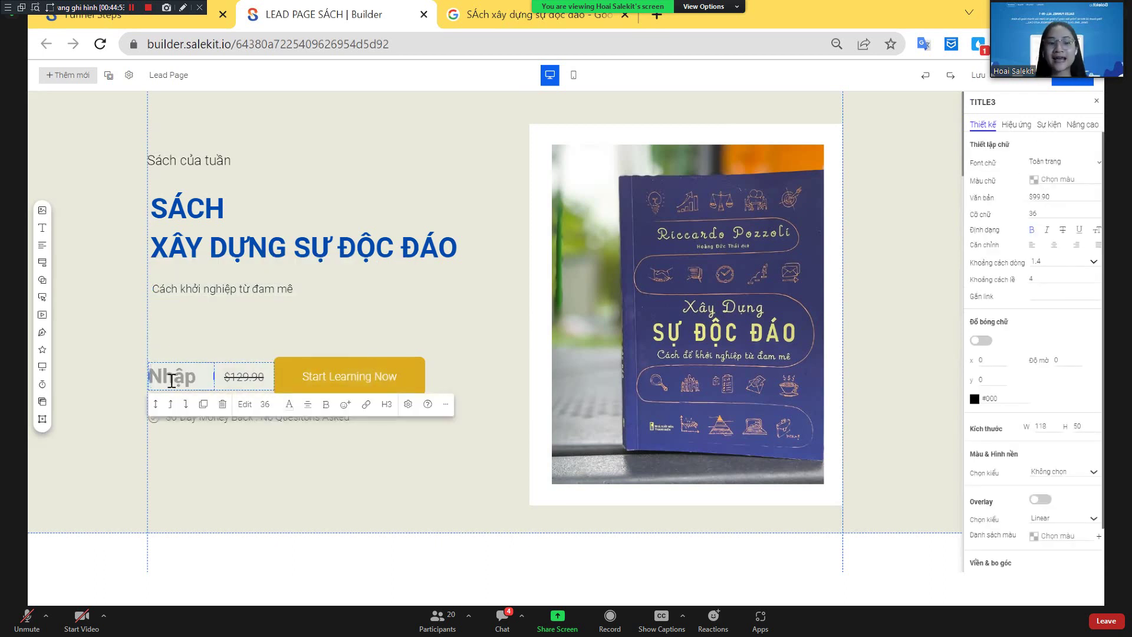
pyautogui.write('1')
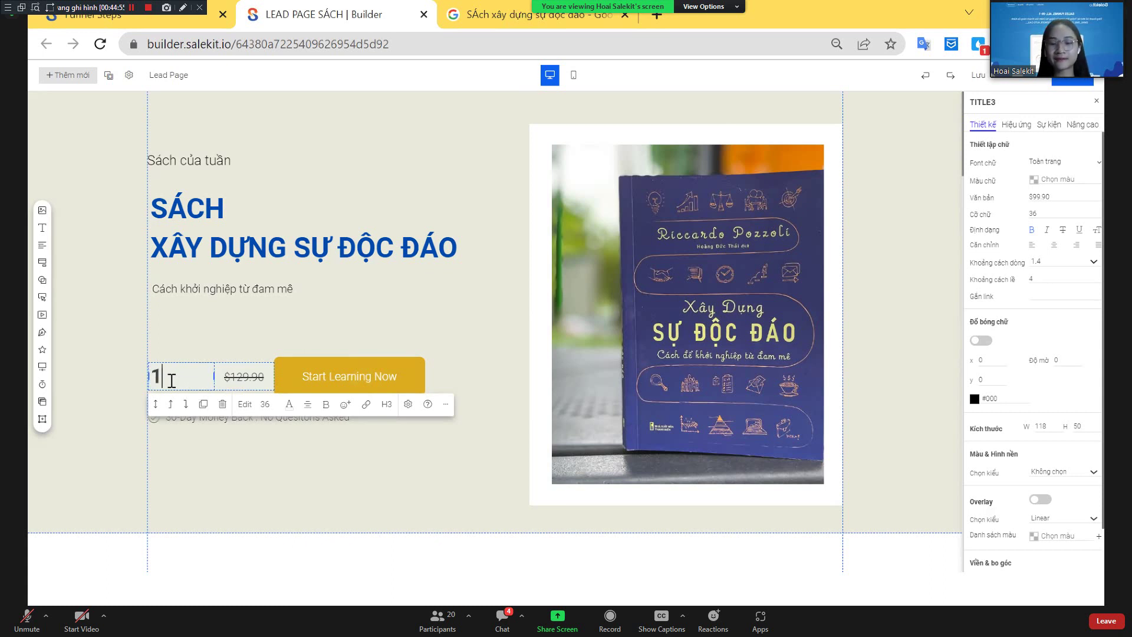
pyautogui.write('99.000')
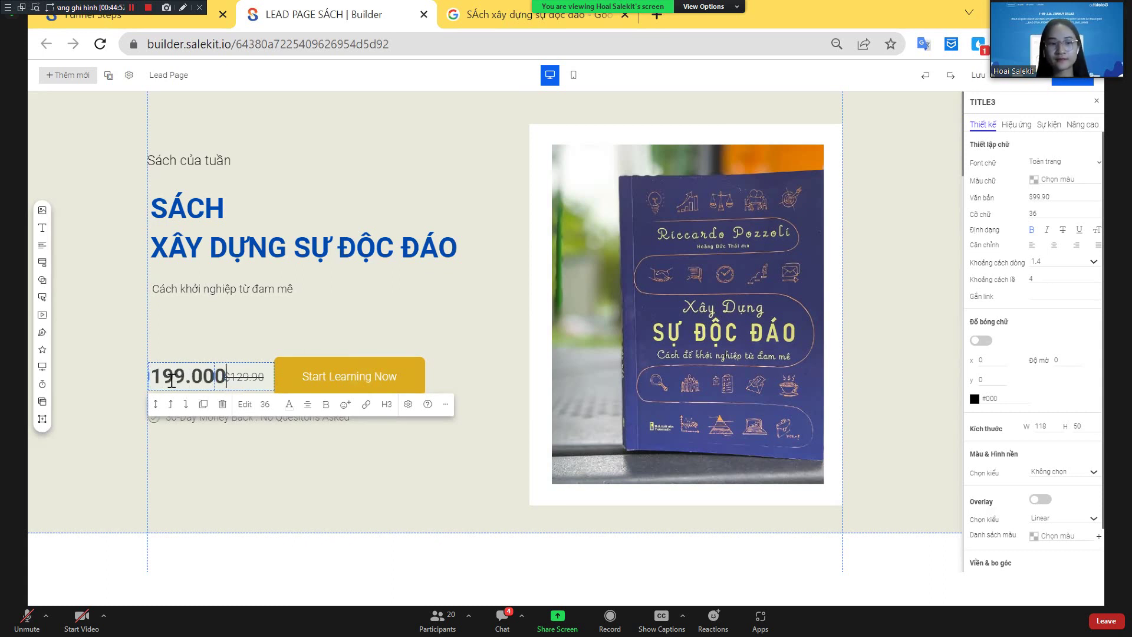
# Move the "Start Learning Now" button right, away from the prices, and shift the price group slightly right and down
pyautogui.click(264, 378)
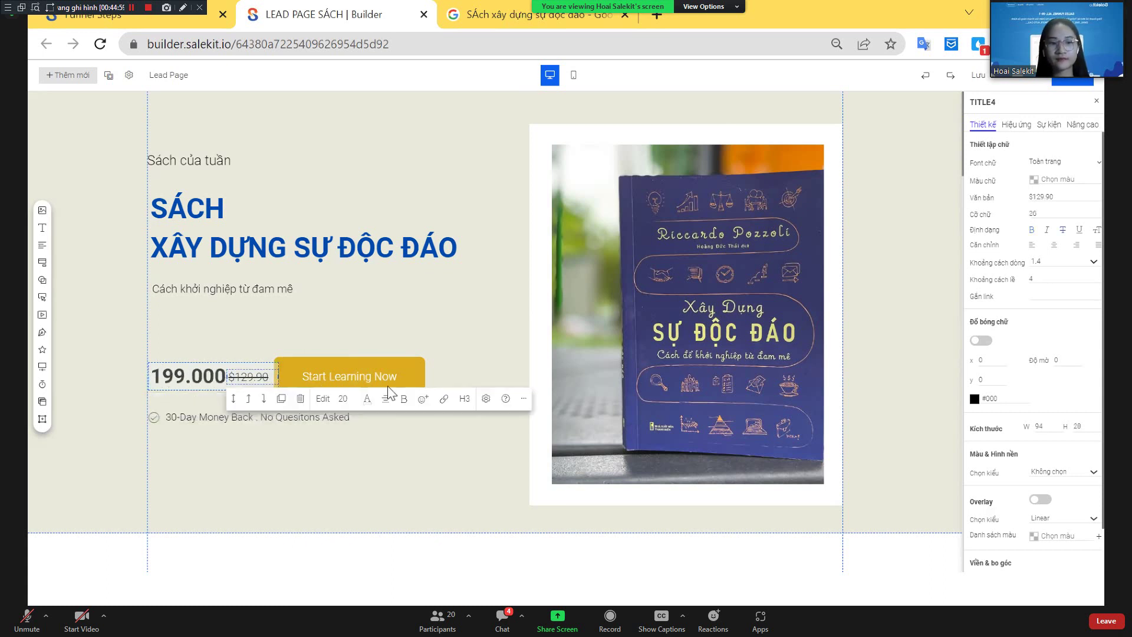
pyautogui.moveTo(395, 386); pyautogui.dragTo(418, 384)
pyautogui.moveTo(246, 379); pyautogui.dragTo(258, 380)
# Replace the struck-through original price beside the sale price with 250.000
pyautogui.click(258, 381)
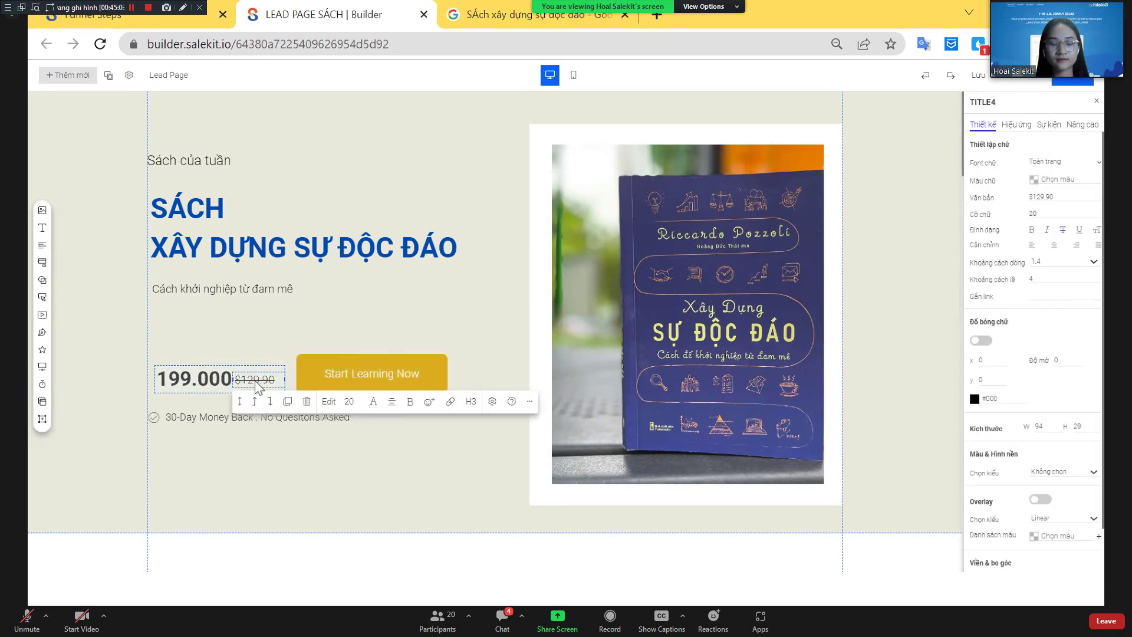
pyautogui.doubleClick(256, 383)
pyautogui.write('₫')
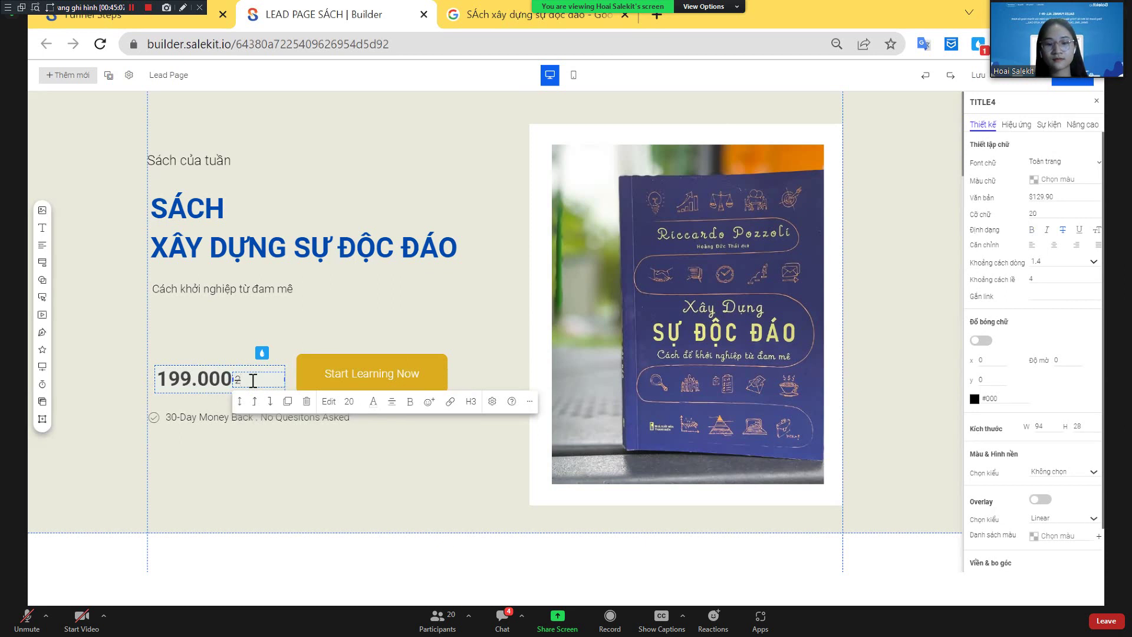
pyautogui.write(' 0.000')
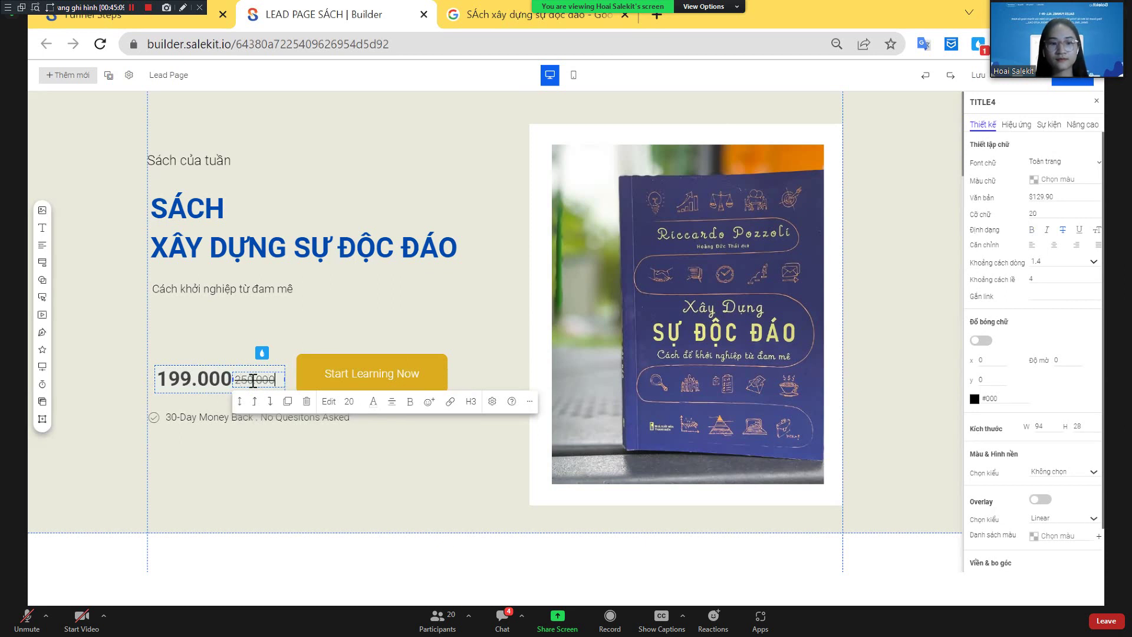
pyautogui.click(228, 422)
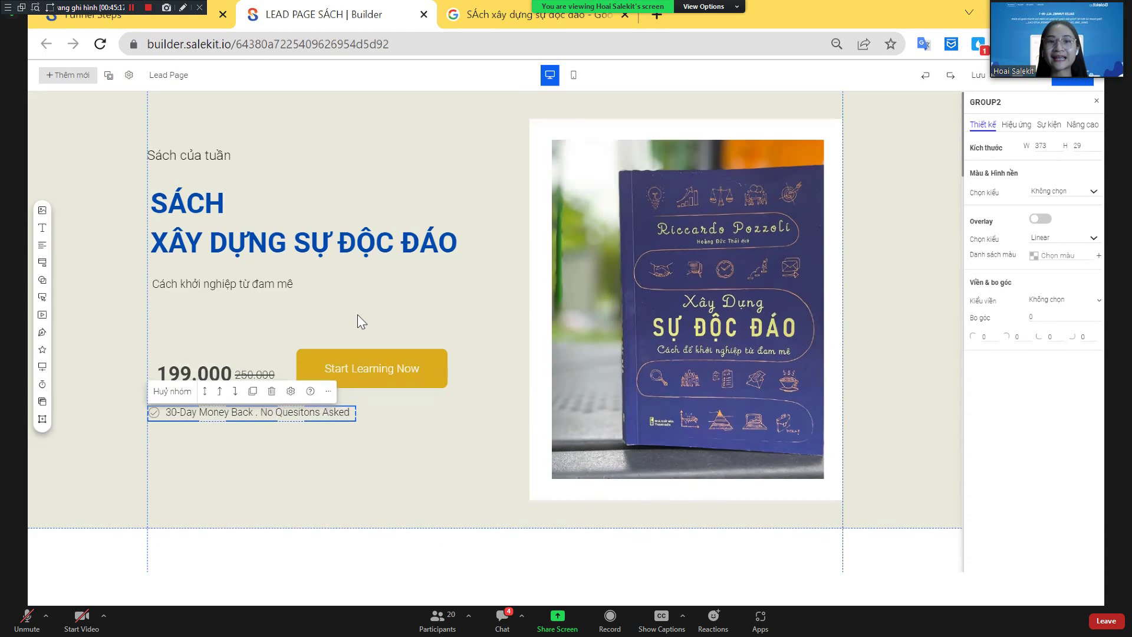
# Nudge the "Start Learning Now" button slightly right and down beside the prices
pyautogui.scroll(-15, 357, 313)
pyautogui.scroll(20, 387, 354)
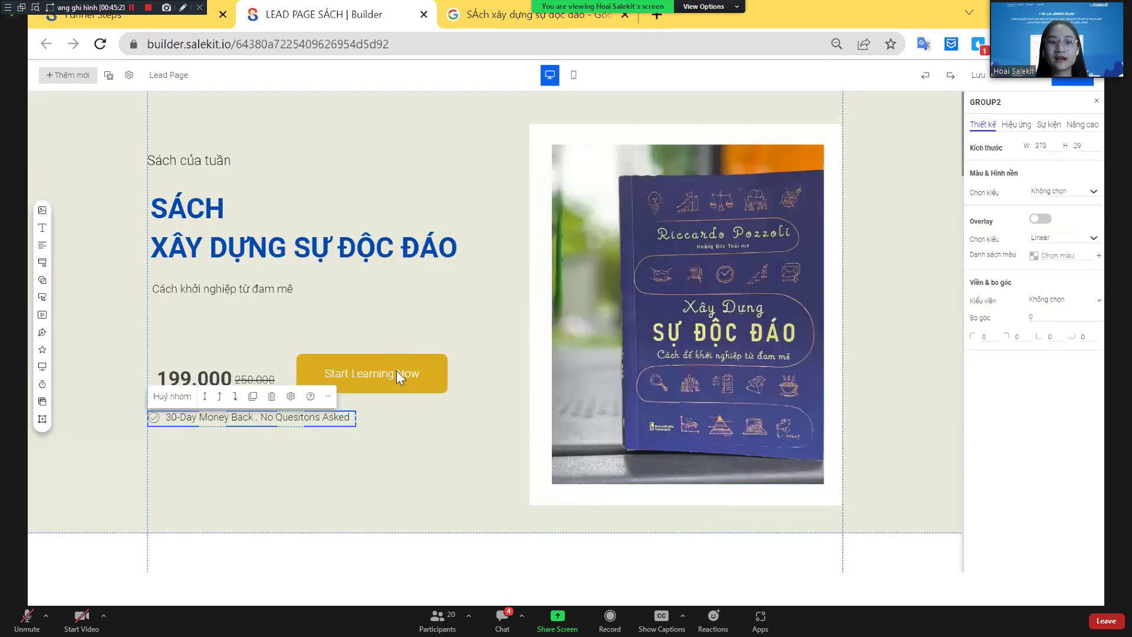
pyautogui.click(397, 377)
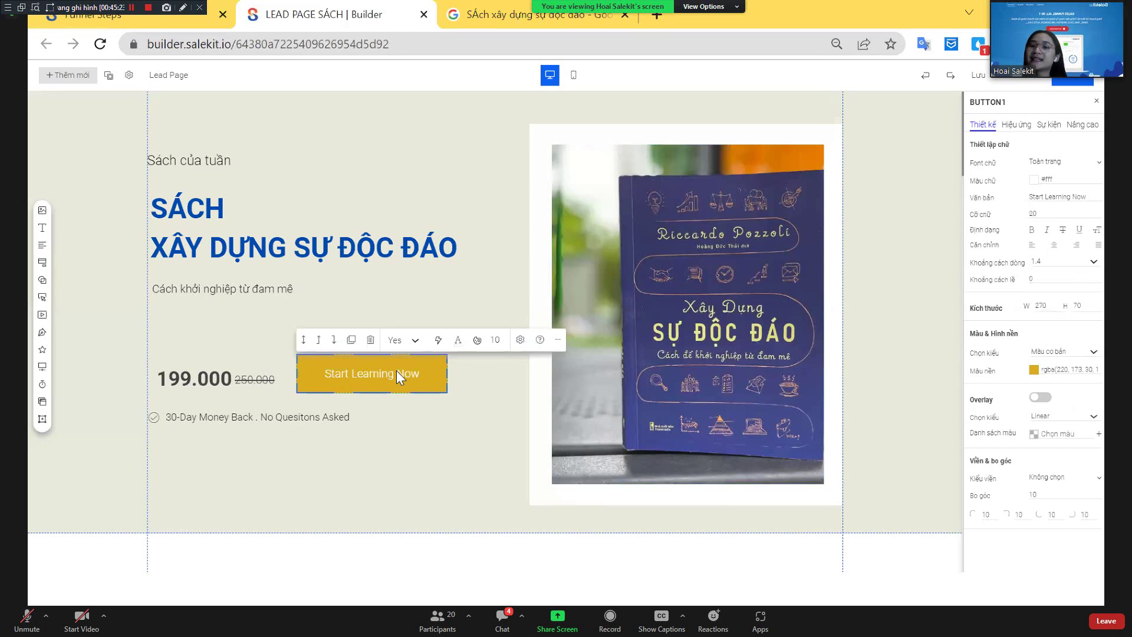
pyautogui.moveTo(395, 380); pyautogui.dragTo(399, 382)
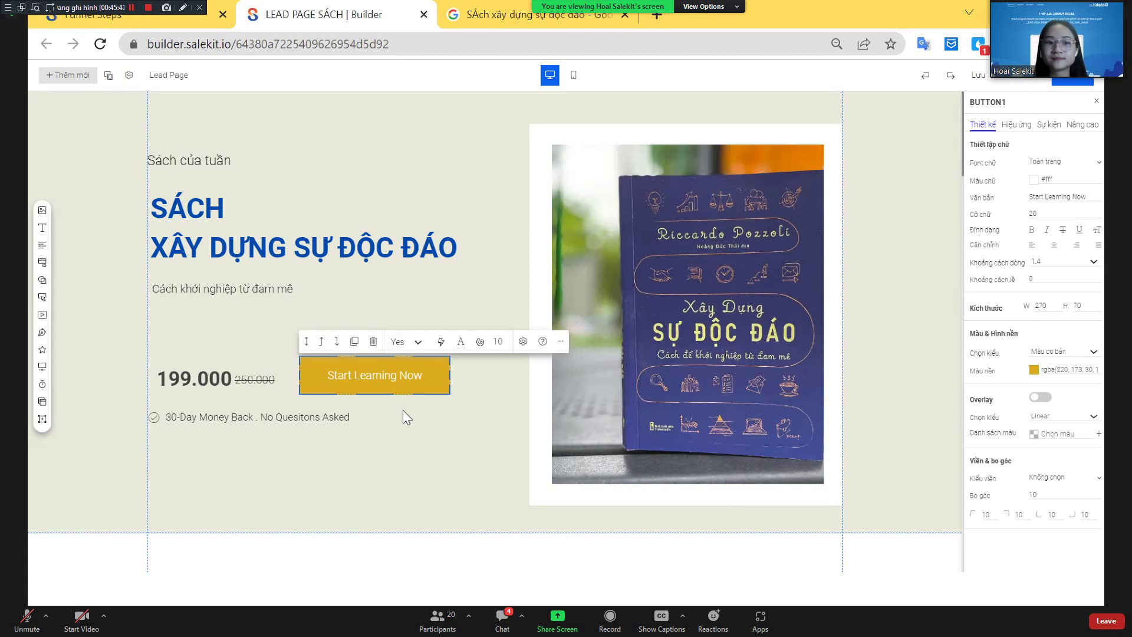
pyautogui.scroll(-10, 402, 409)
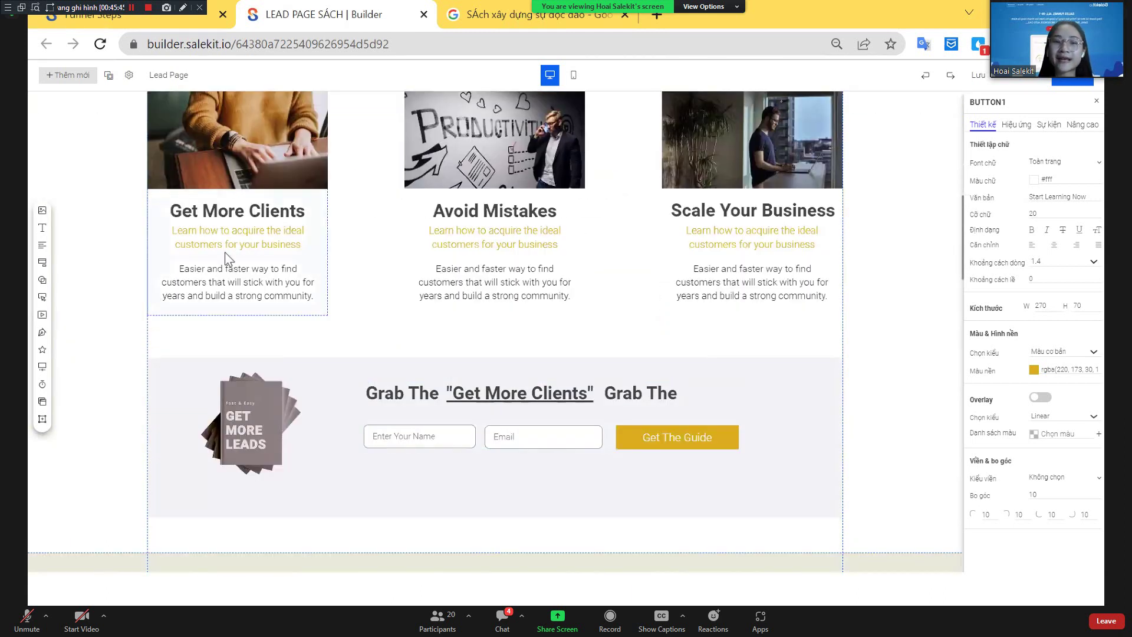
# Open the settings of the preview video above Section One and select its video URL
pyautogui.scroll(3, 226, 259)
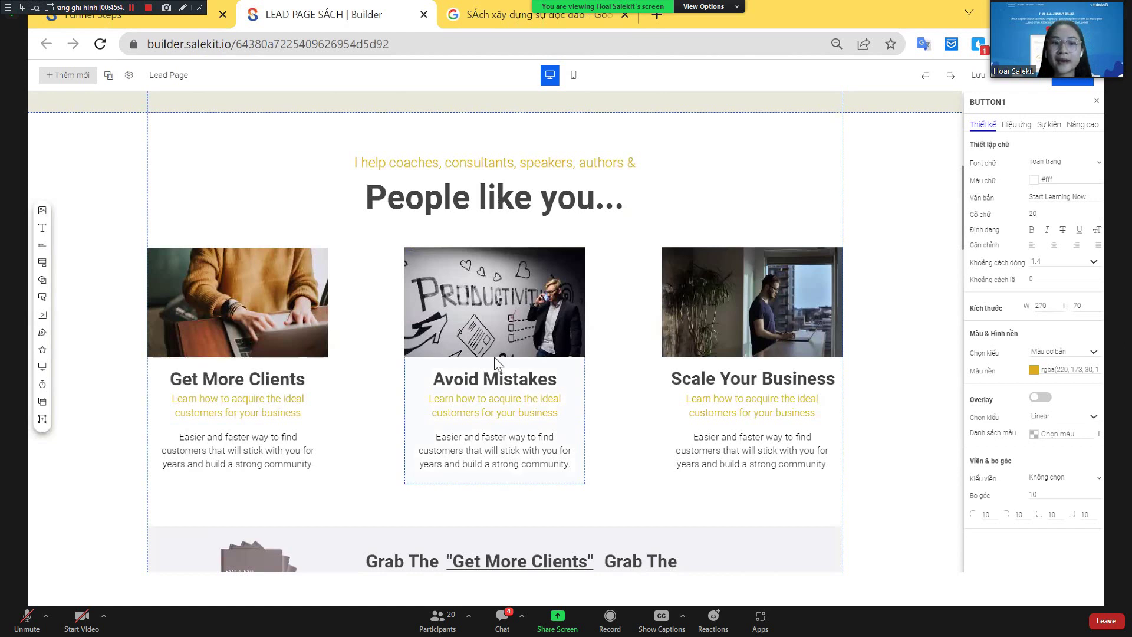
pyautogui.scroll(-15, 495, 360)
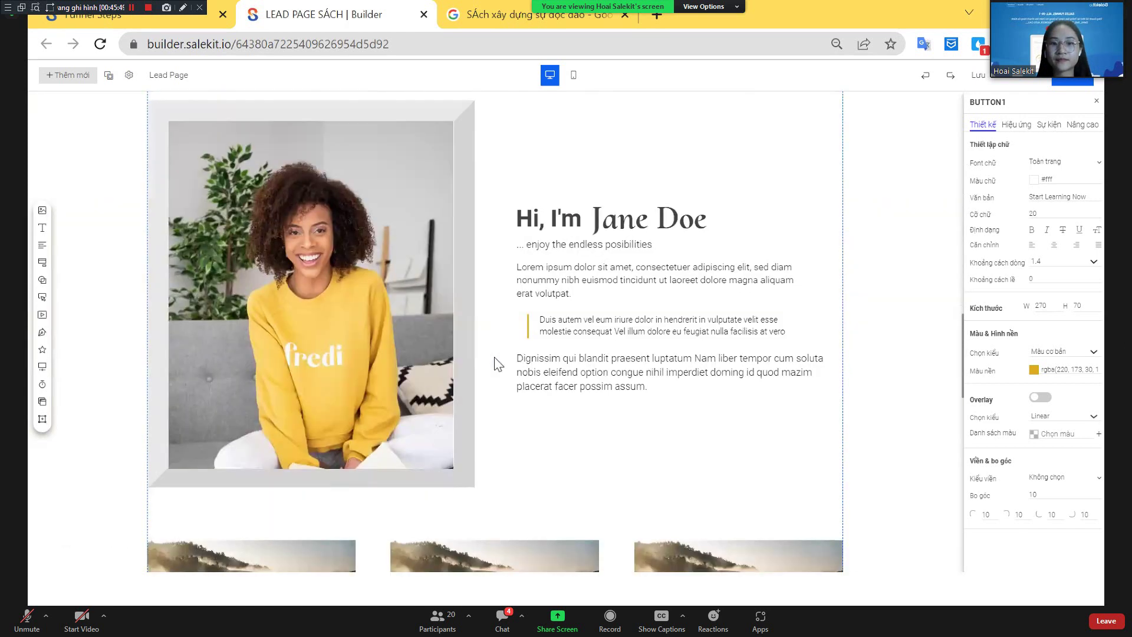
pyautogui.scroll(-7, 494, 358)
pyautogui.click(422, 267)
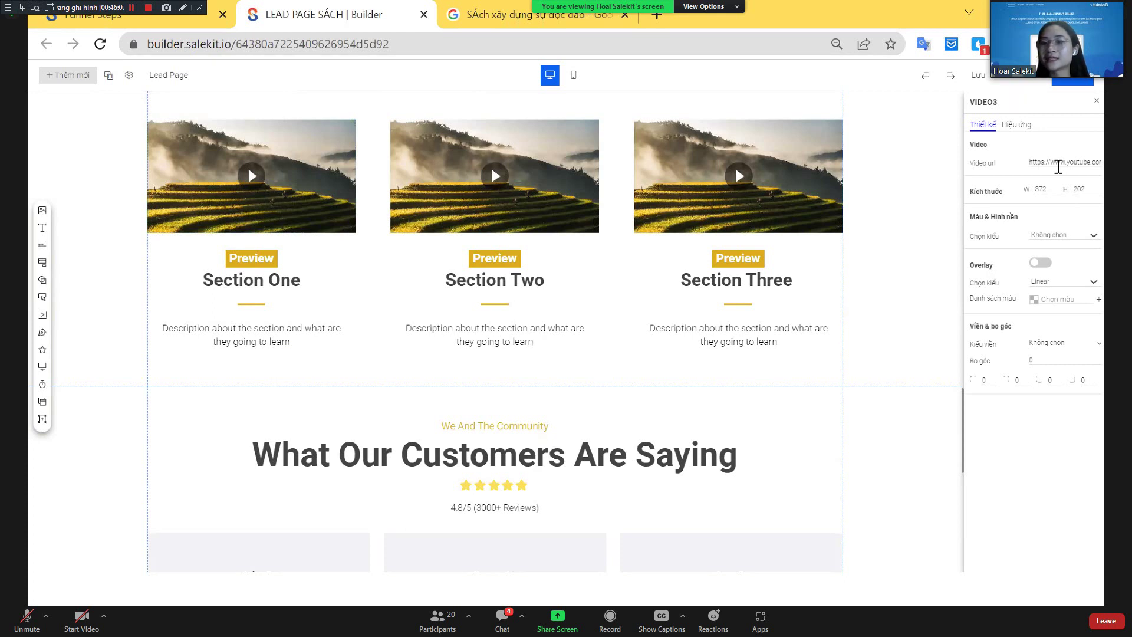
pyautogui.tripleClick(1059, 167)
# Switch to the Google results tab, load YouTube there and search for "Review sách xây dựng sự độc đáo"
pyautogui.click(574, 17)
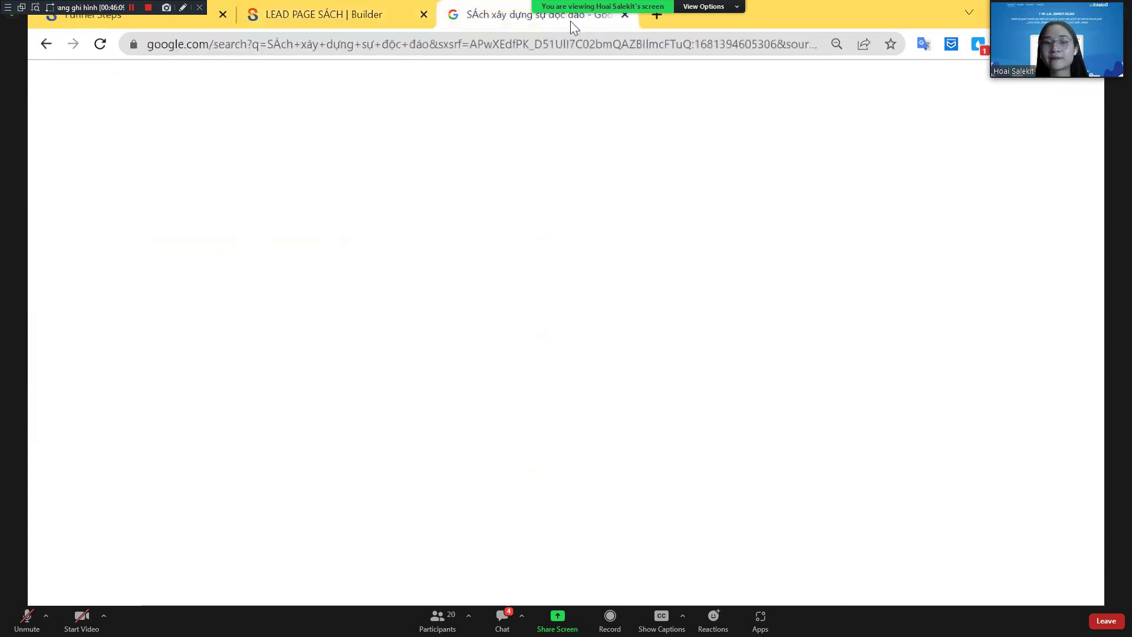
pyautogui.click(575, 44)
pyautogui.write('you')
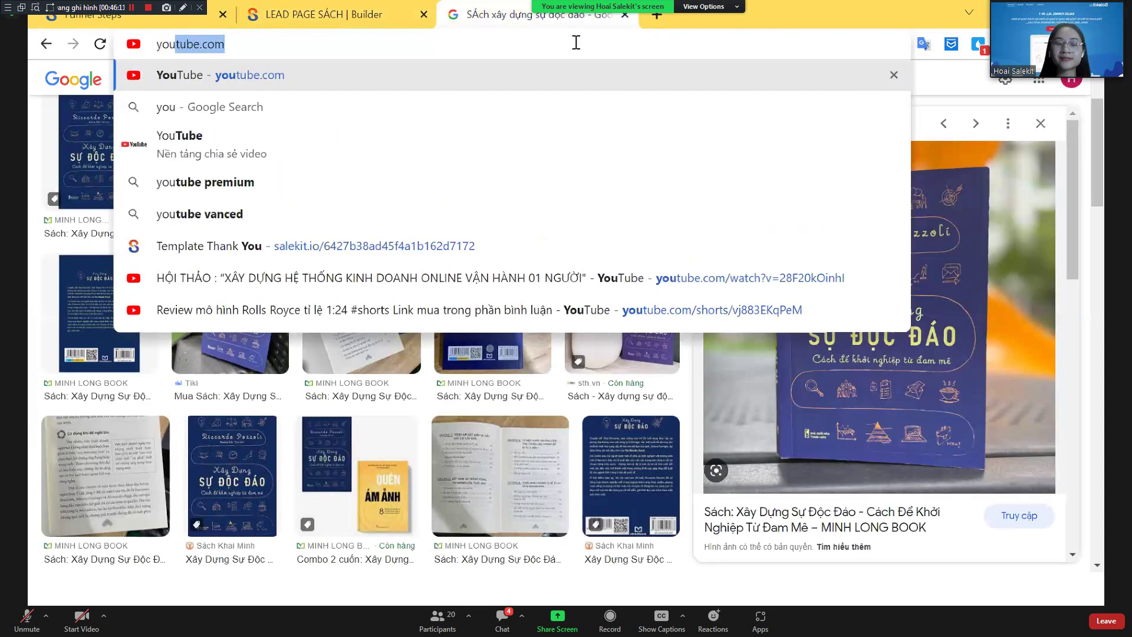
pyautogui.press('Return')
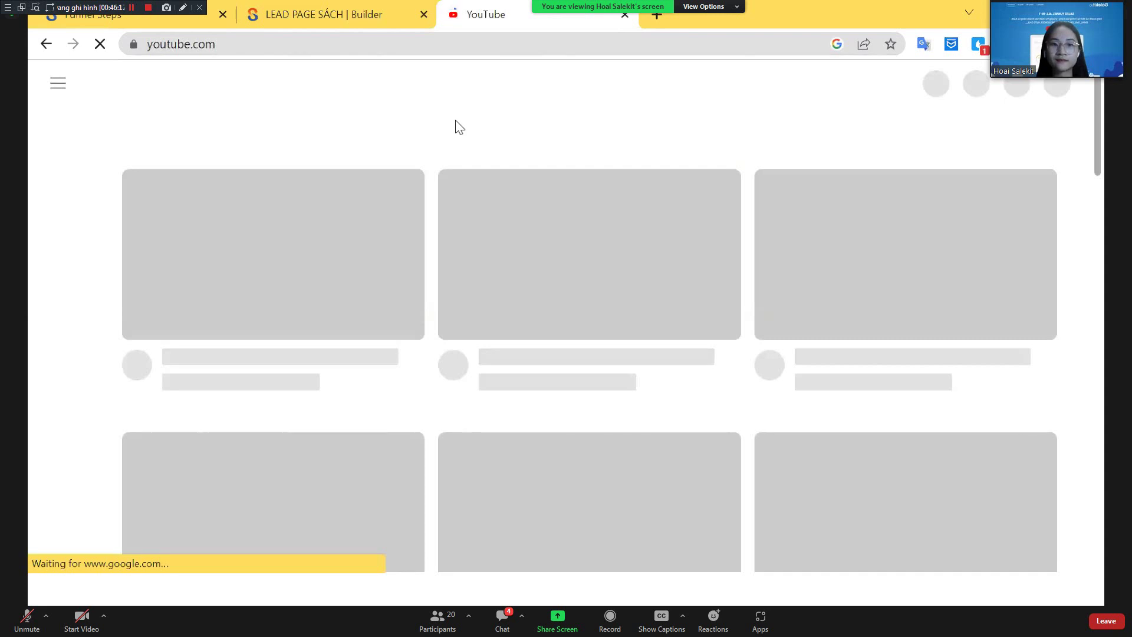
pyautogui.click(437, 86)
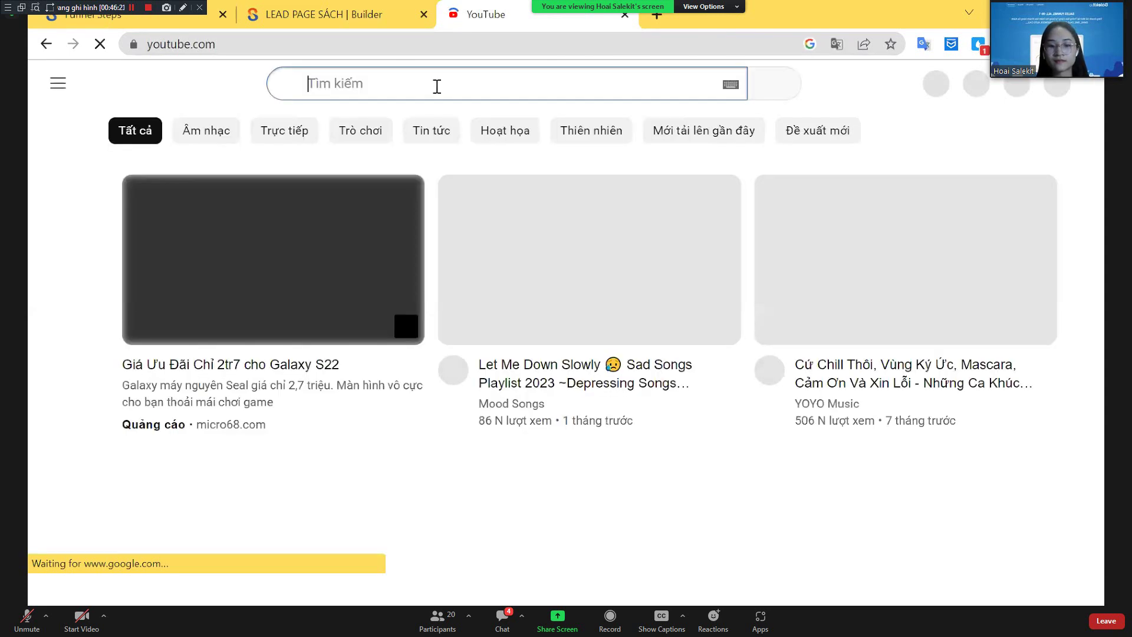
pyautogui.write('Re')
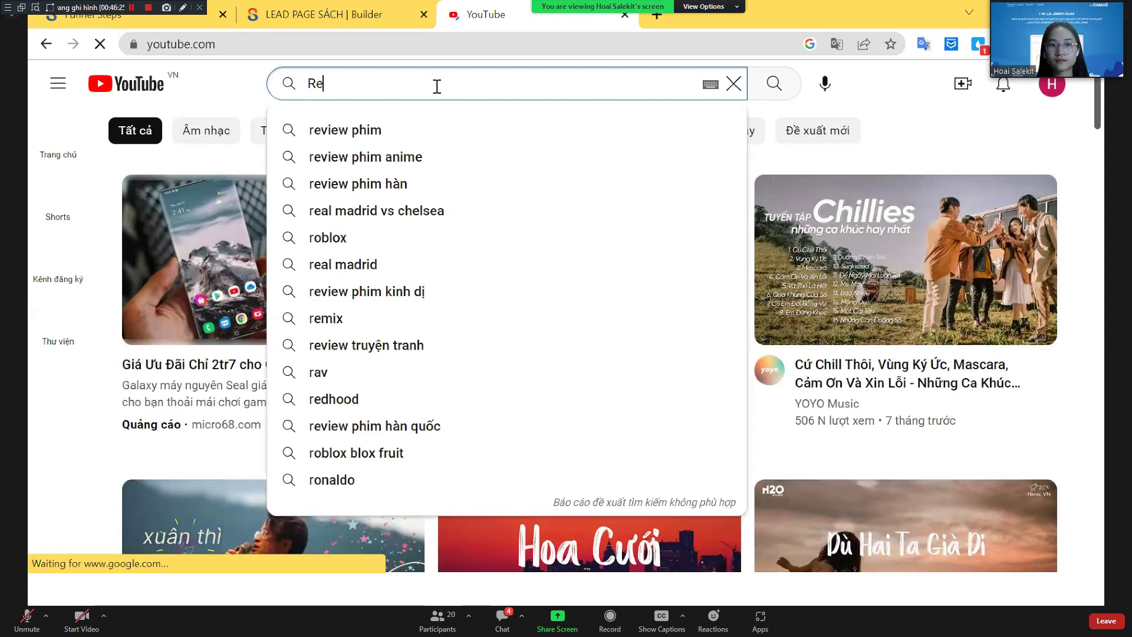
pyautogui.write('view sách')
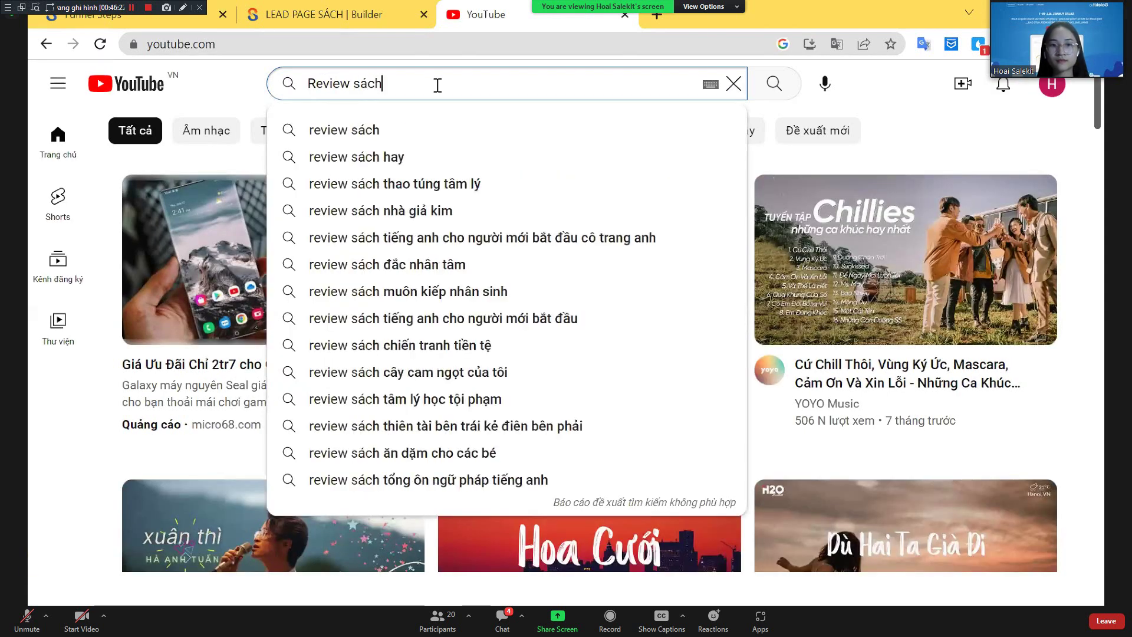
pyautogui.write(' xây duựng s')
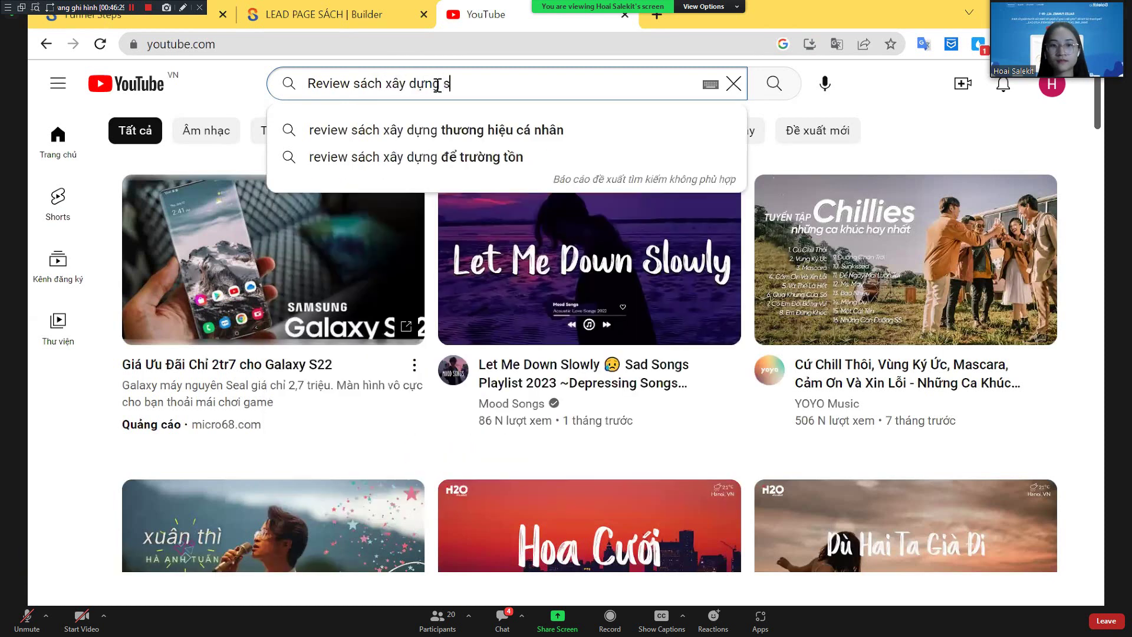
pyautogui.write('ự độc đáo')
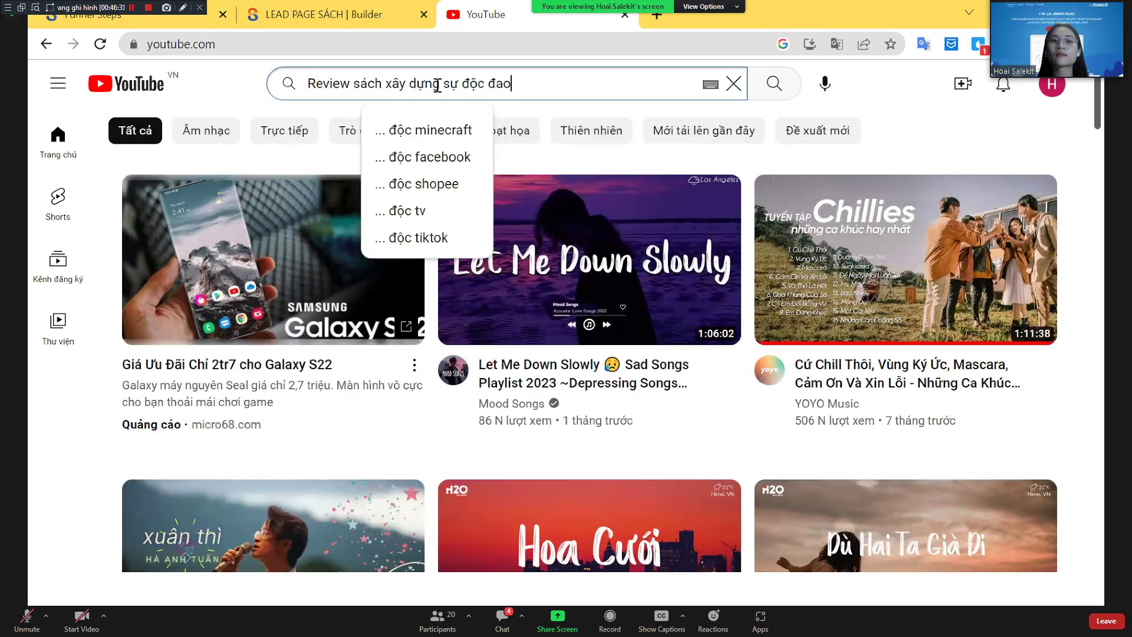
pyautogui.press('Return')
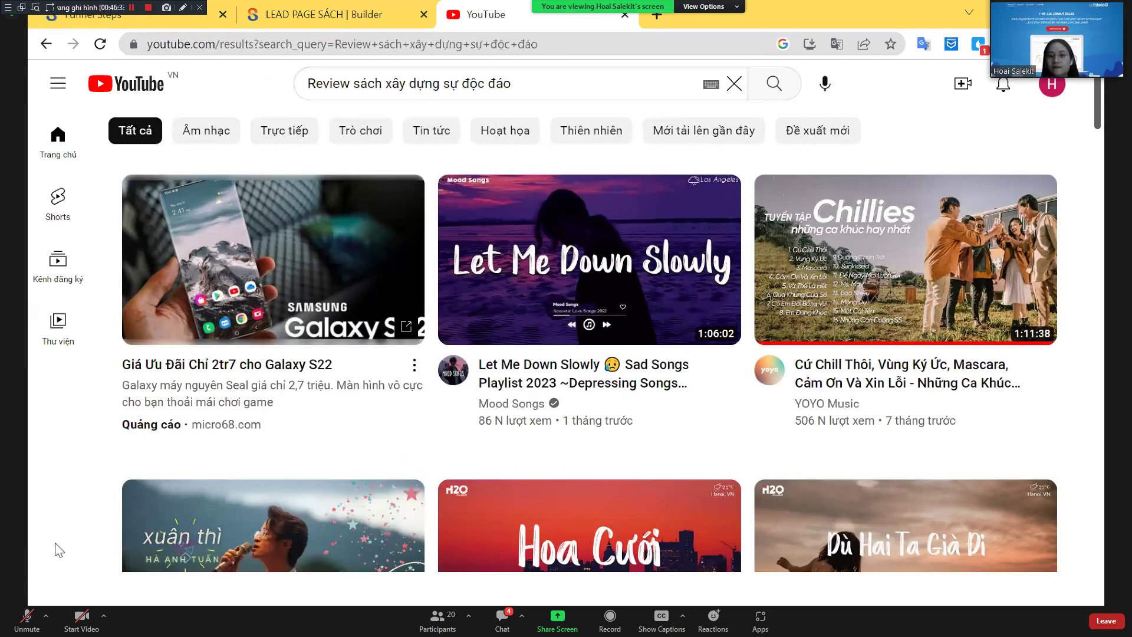
# Open the "[TOPLIST #24] NHỮNG CUỐN SÁCH KỈ LUẬT - XÂY DỰNG TÍNH KỈ LUẬT" result in a new tab, copy its address and close it
pyautogui.scroll(-6, 295, 433)
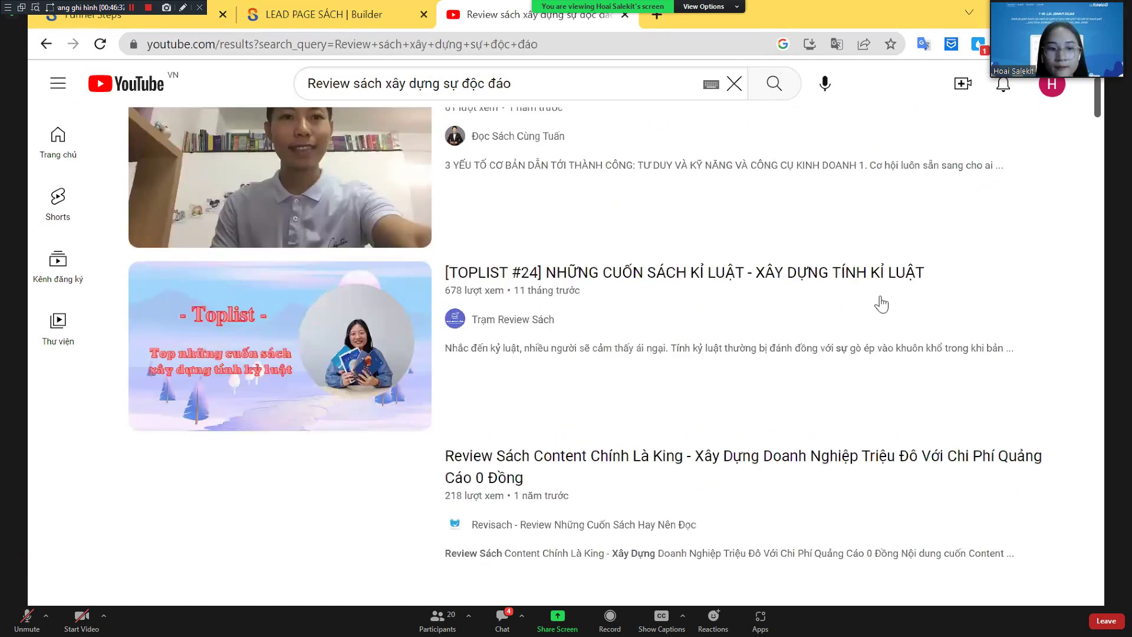
pyautogui.scroll(-3, 881, 304)
pyautogui.scroll(5, 829, 298)
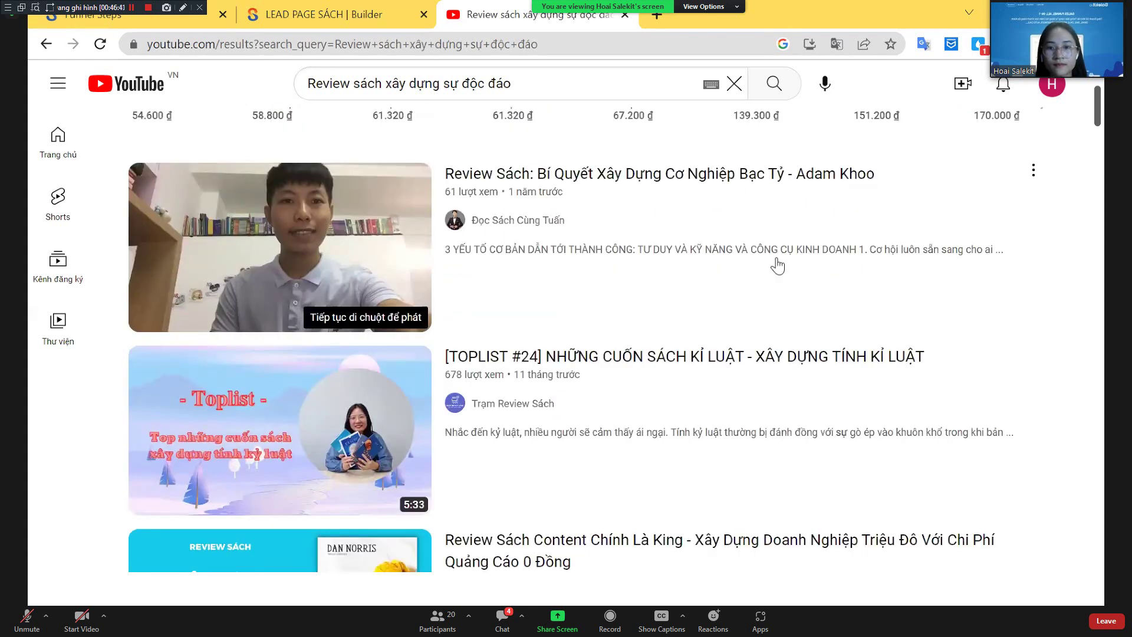
pyautogui.middleClick(632, 365)
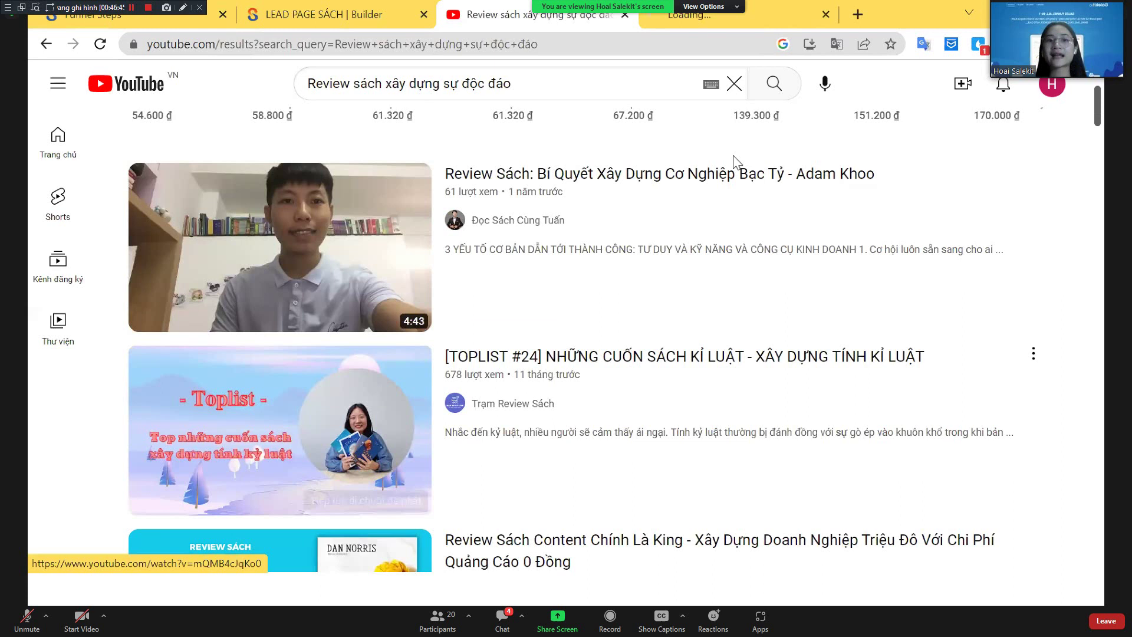
pyautogui.hotkey('ctrl', 'Tab')
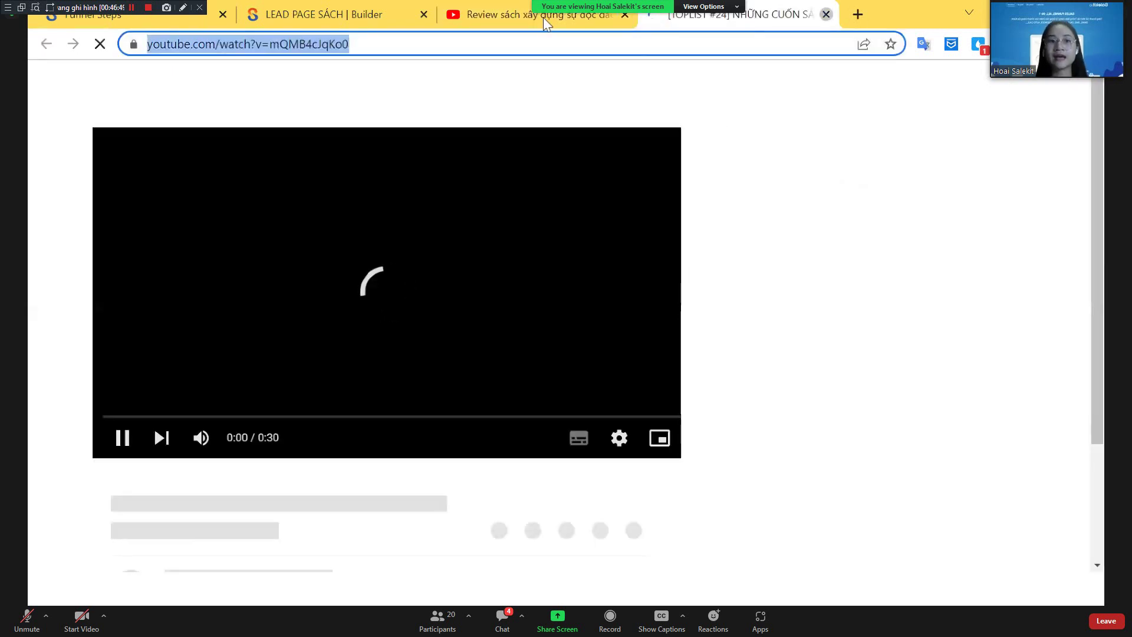
pyautogui.click(826, 15)
# Back in the LEAD PAGE SÁCH builder, replace the Section One video's URL with the copied YouTube address
pyautogui.click(309, 7)
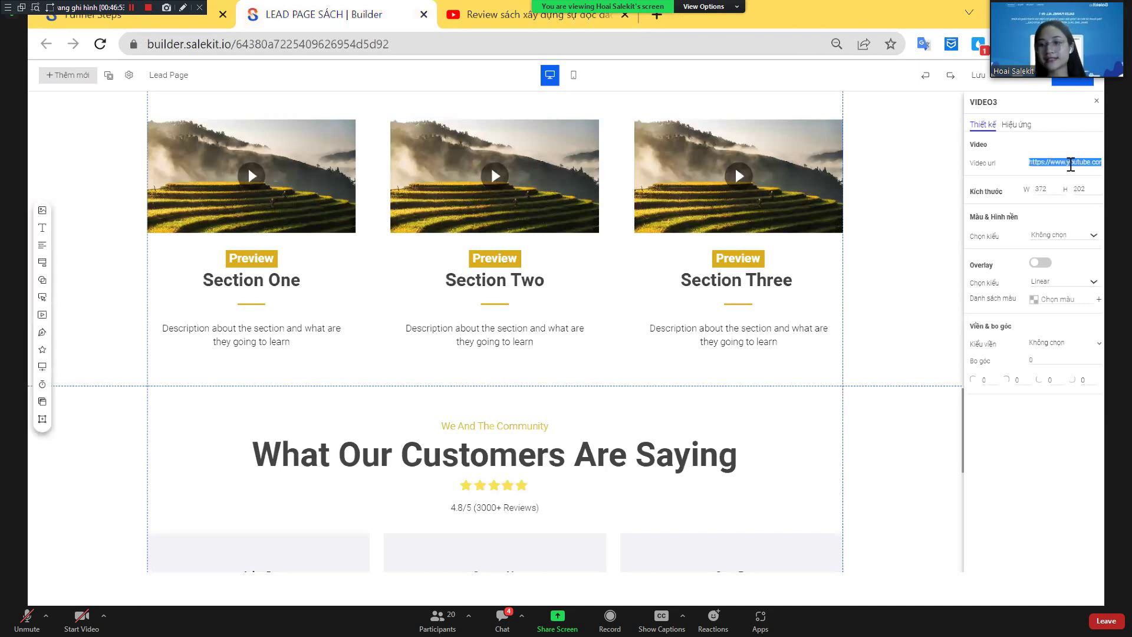
pyautogui.hotkey('ctrl', 'v')
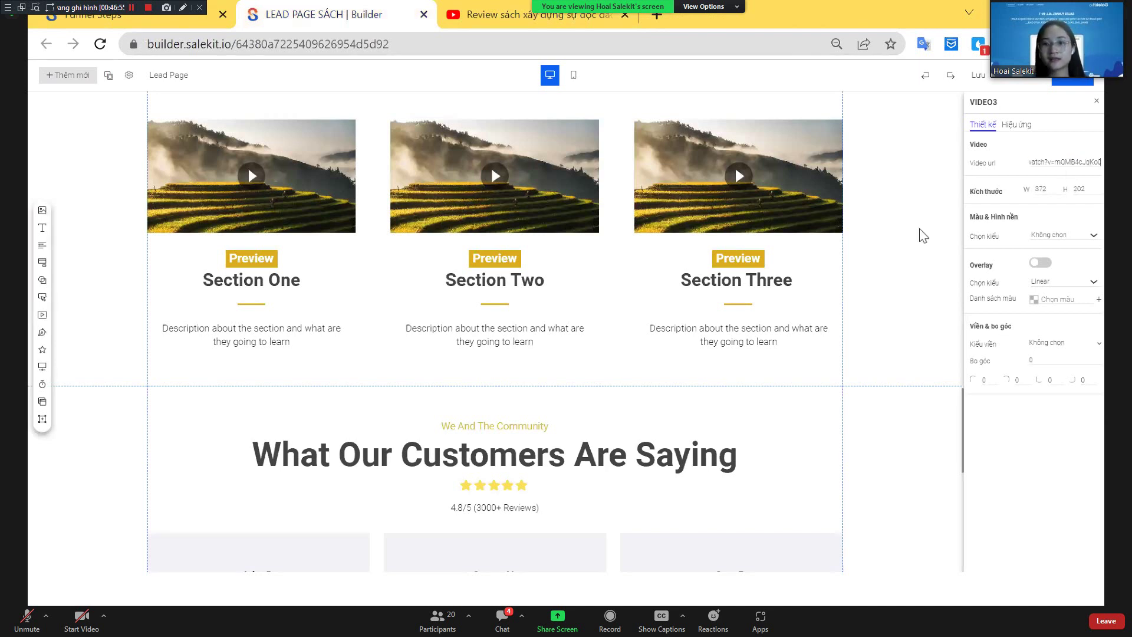
pyautogui.click(889, 265)
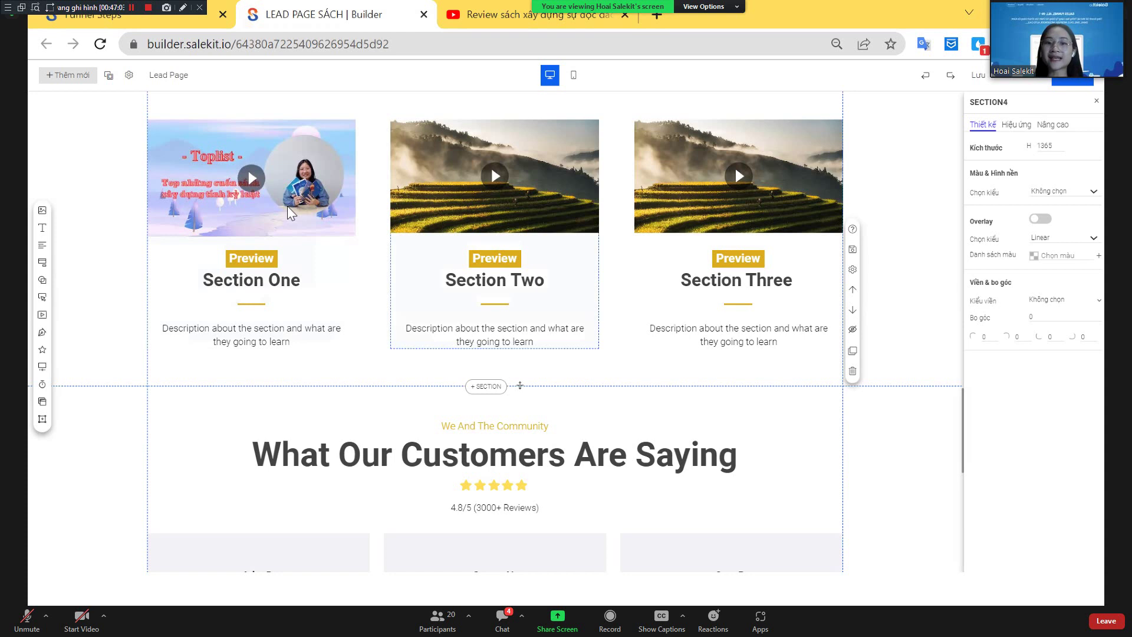
pyautogui.scroll(-10, 401, 434)
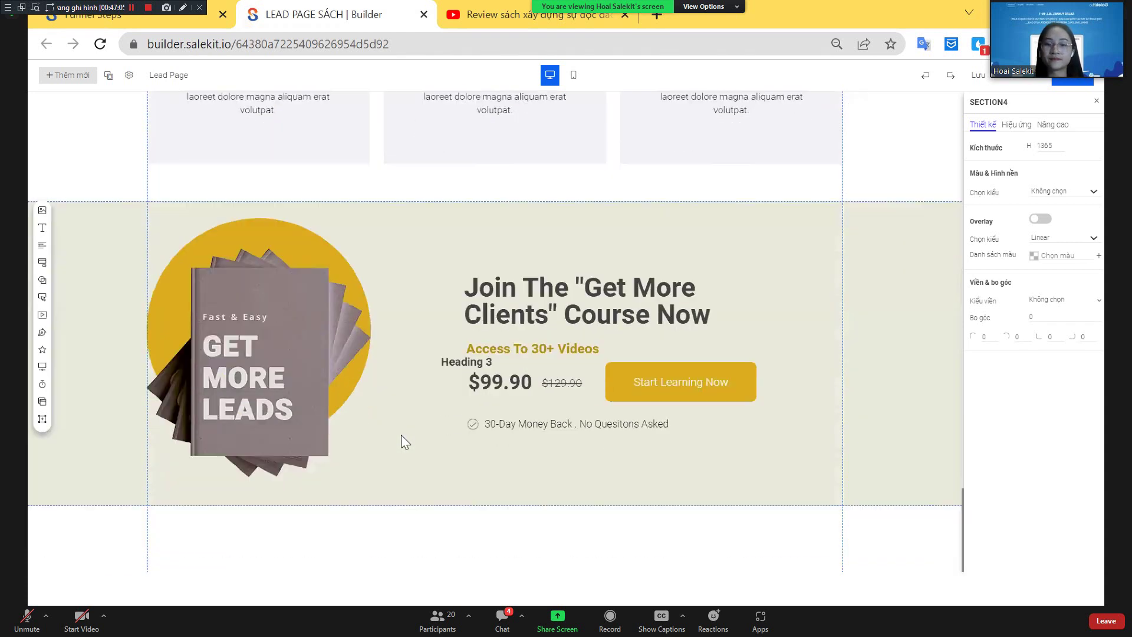
pyautogui.click(710, 384)
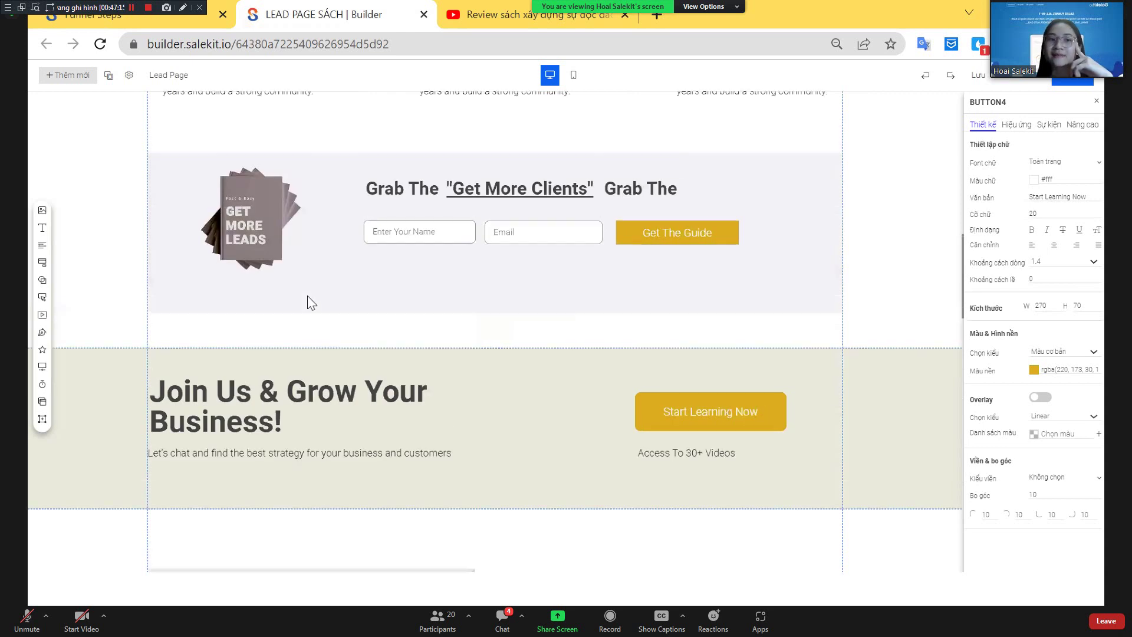
pyautogui.scroll(7, 306, 301)
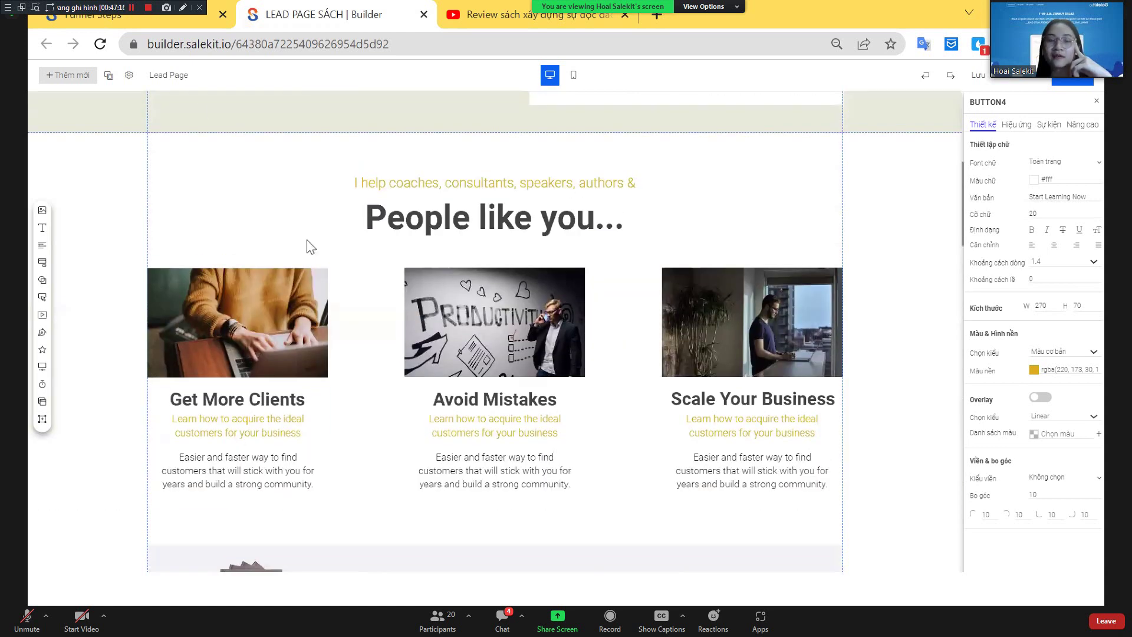
# Set the page title in the SEO & Social settings to "SÁCH XÂY DỰNG SỰ ĐỘC ĐÁO"
pyautogui.click(129, 79)
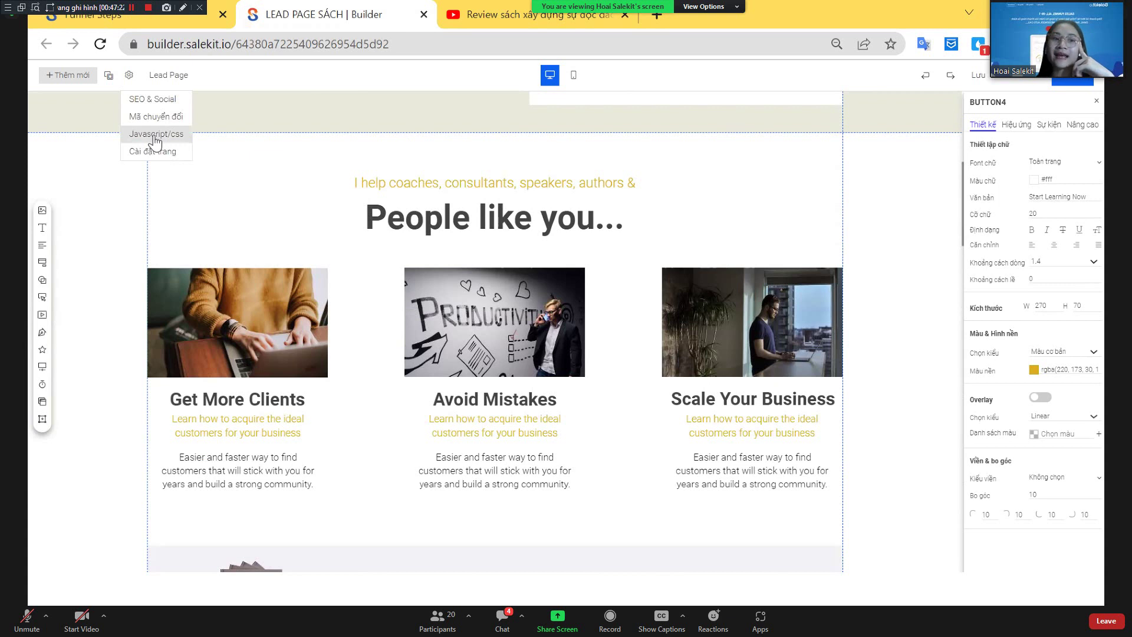
pyautogui.click(171, 101)
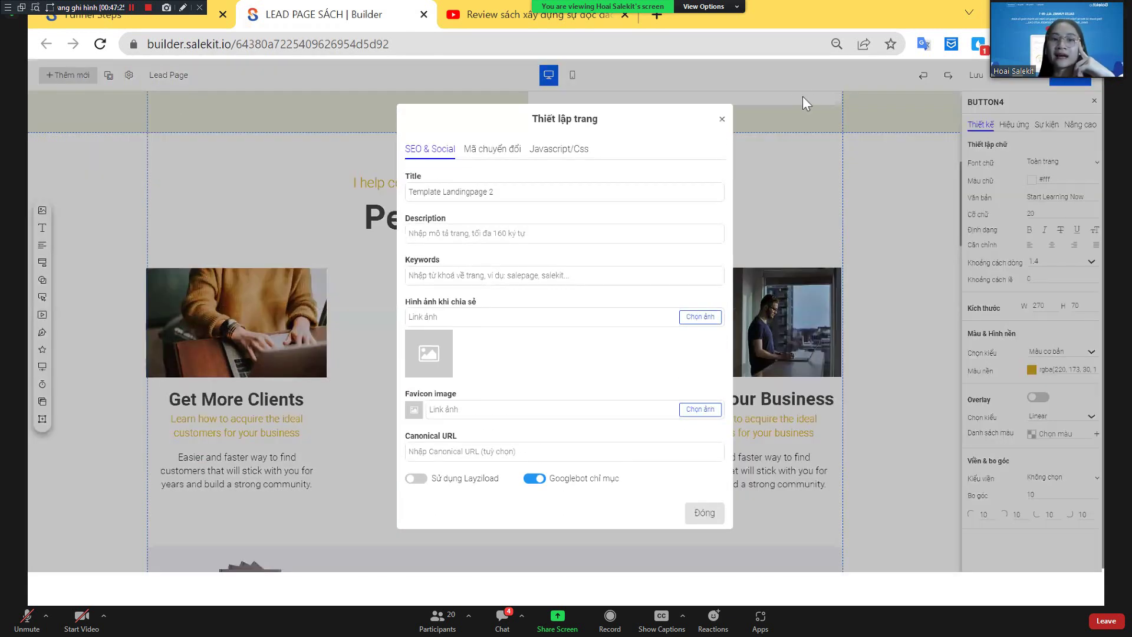
pyautogui.tripleClick(504, 197)
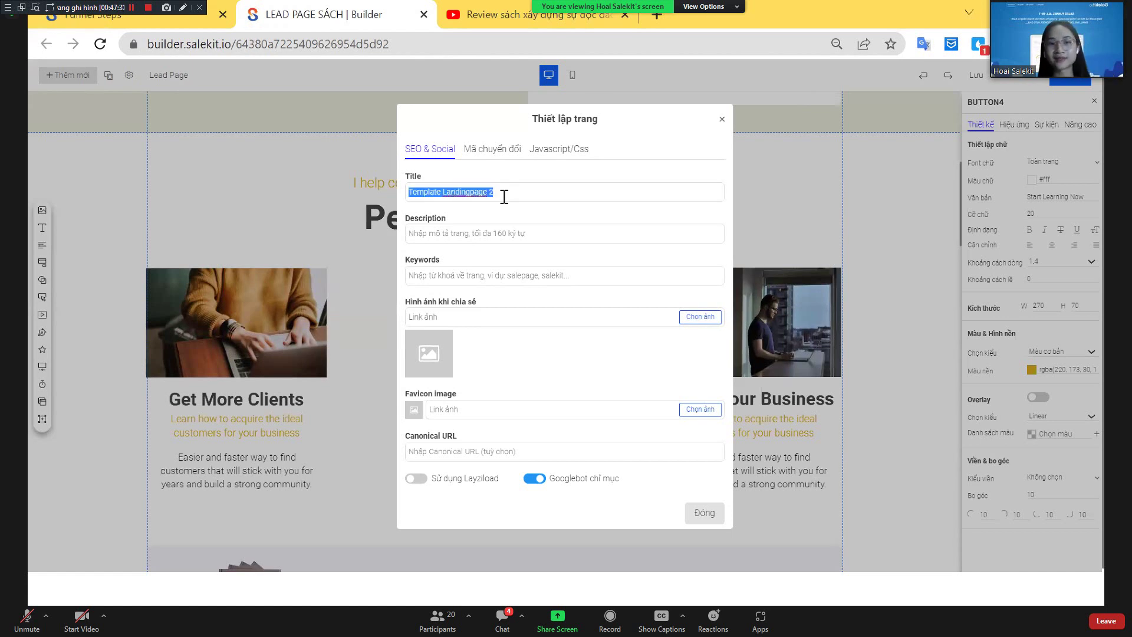
pyautogui.write('SÁCH XÂY DỰNG SỰ ĐỘC ĐÁO')
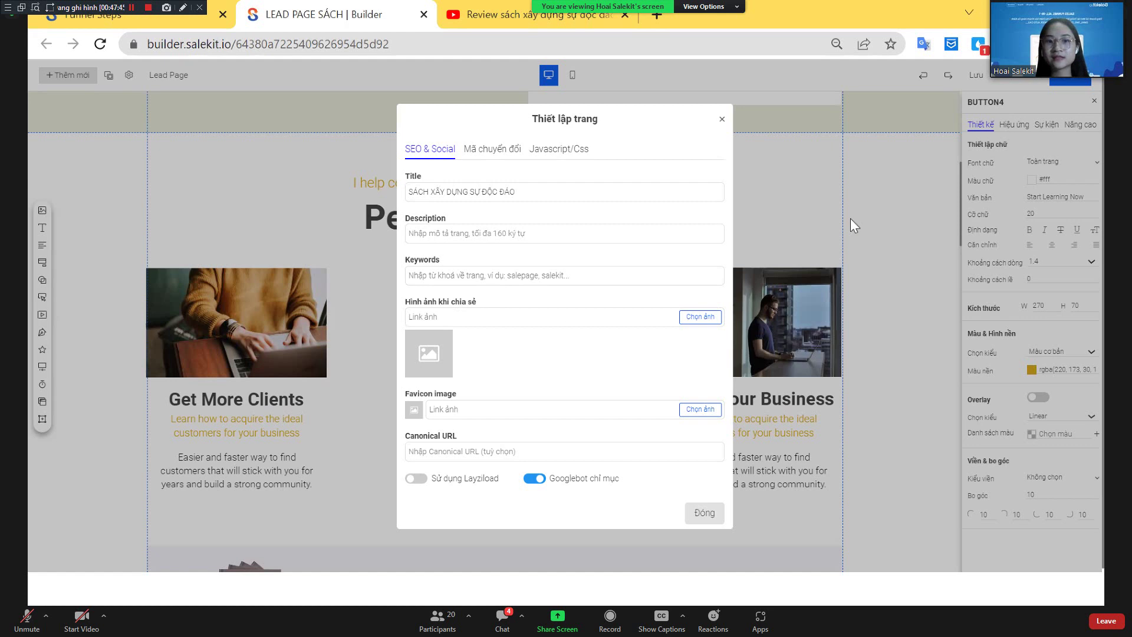
pyautogui.click(875, 197)
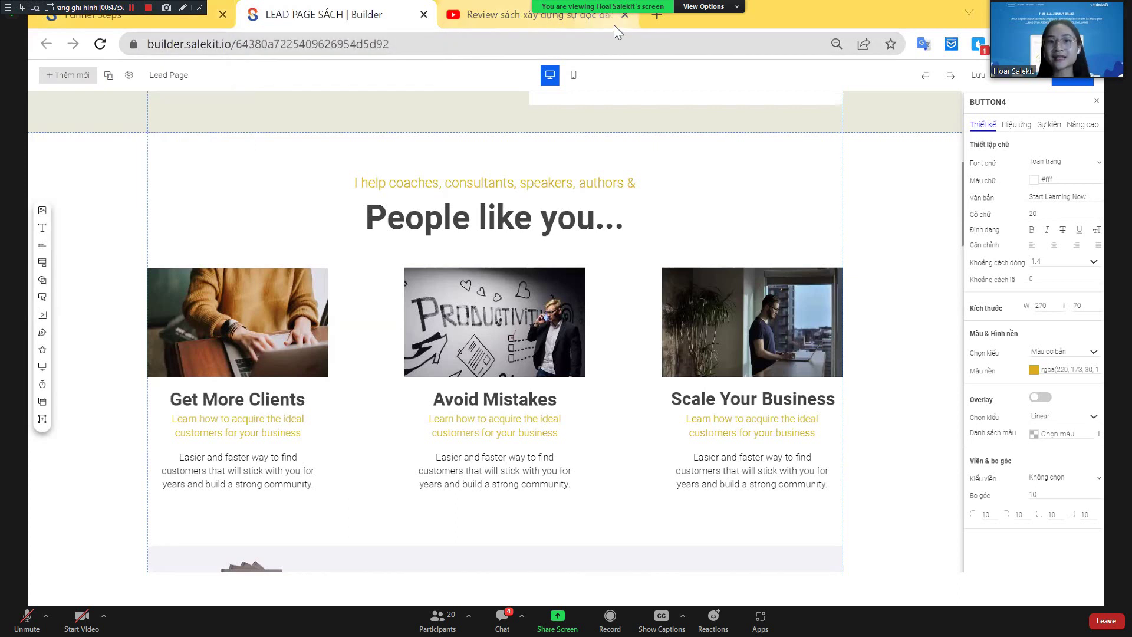
# Save and publish the lead page, then dismiss the publishing dialog
pyautogui.click(974, 77)
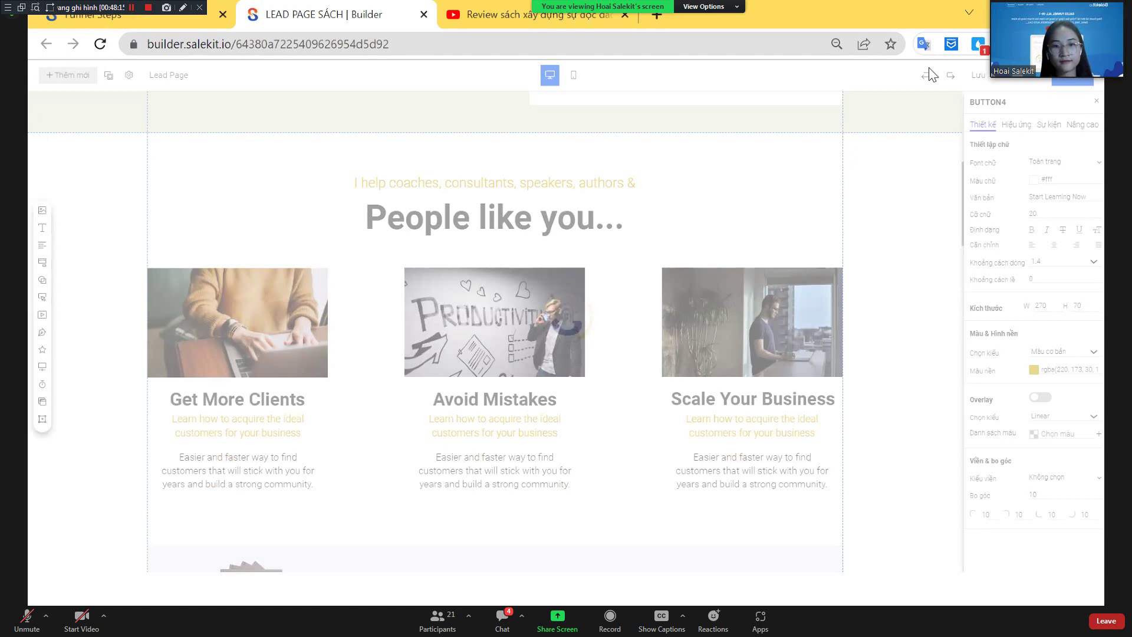
pyautogui.click(1082, 84)
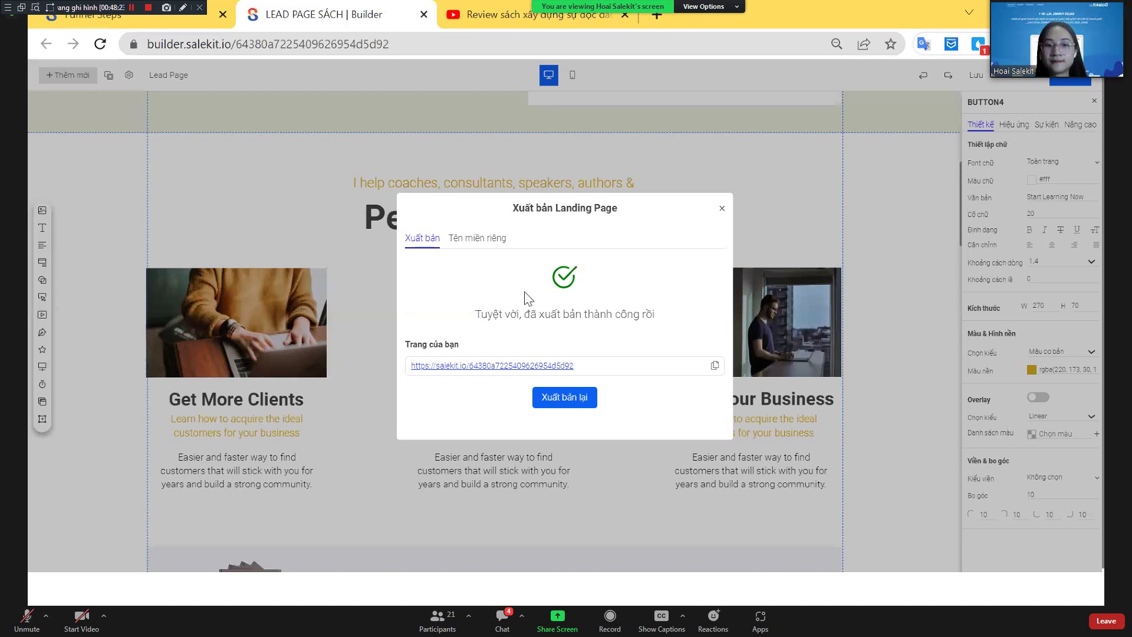
pyautogui.click(495, 242)
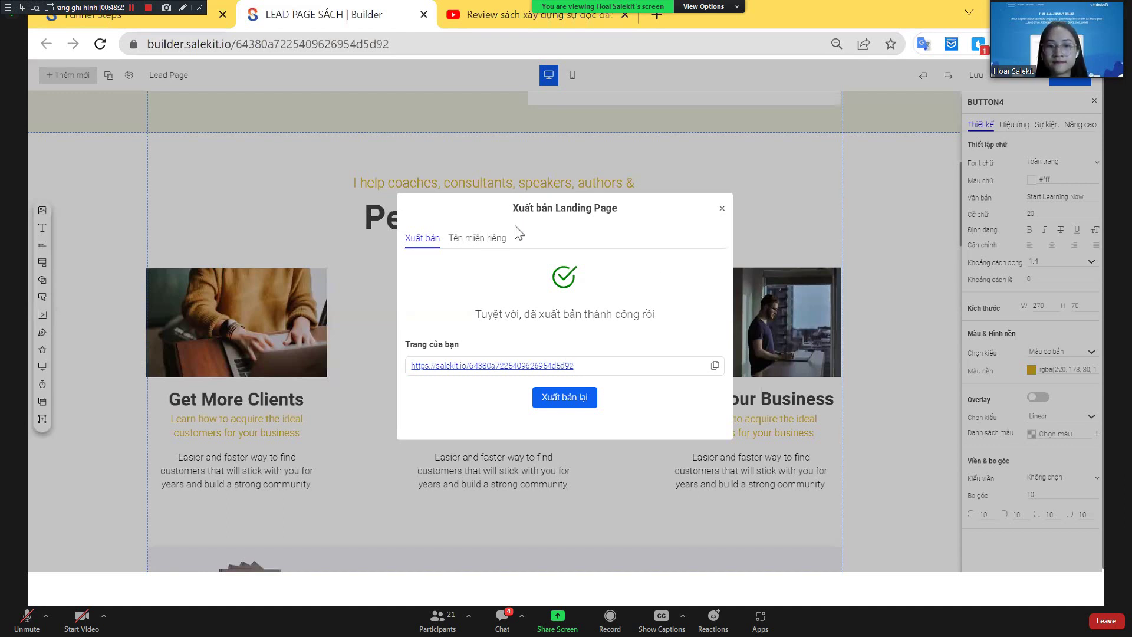
pyautogui.click(721, 209)
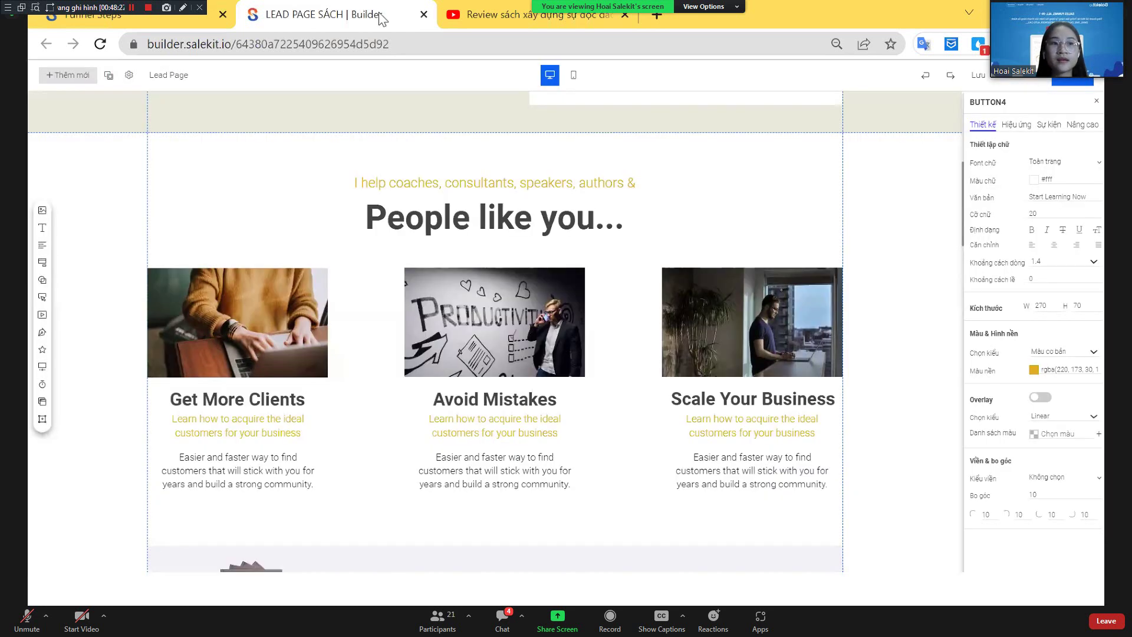
# Close the lead page builder and open the SALE PAGE SÁCH funnel step for editing
pyautogui.click(423, 14)
pyautogui.click(136, 14)
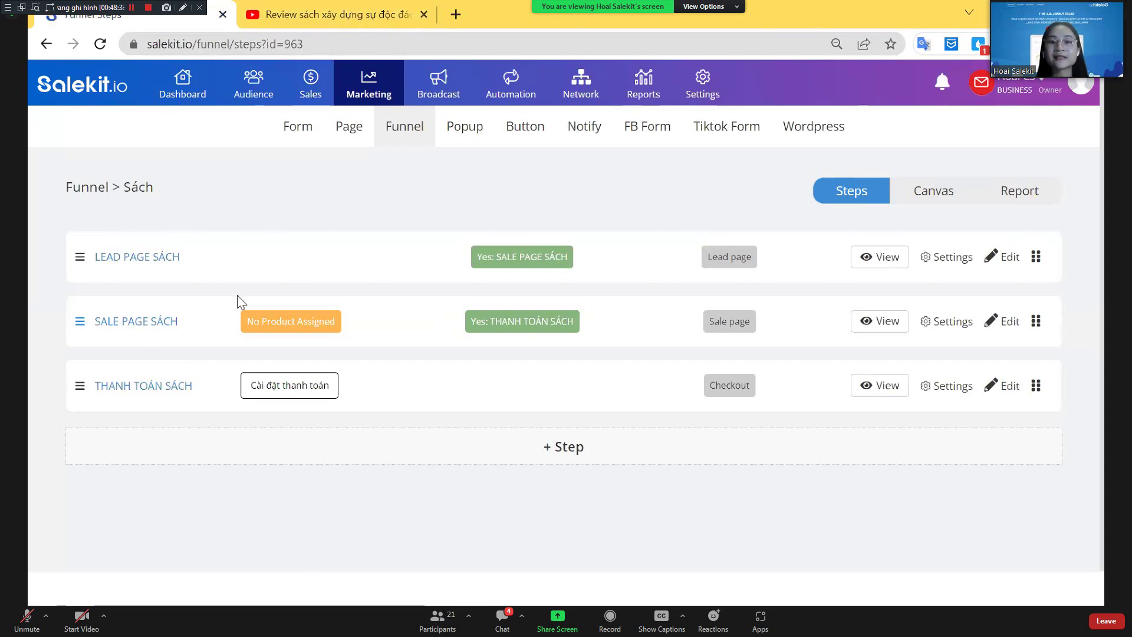
pyautogui.click(1002, 322)
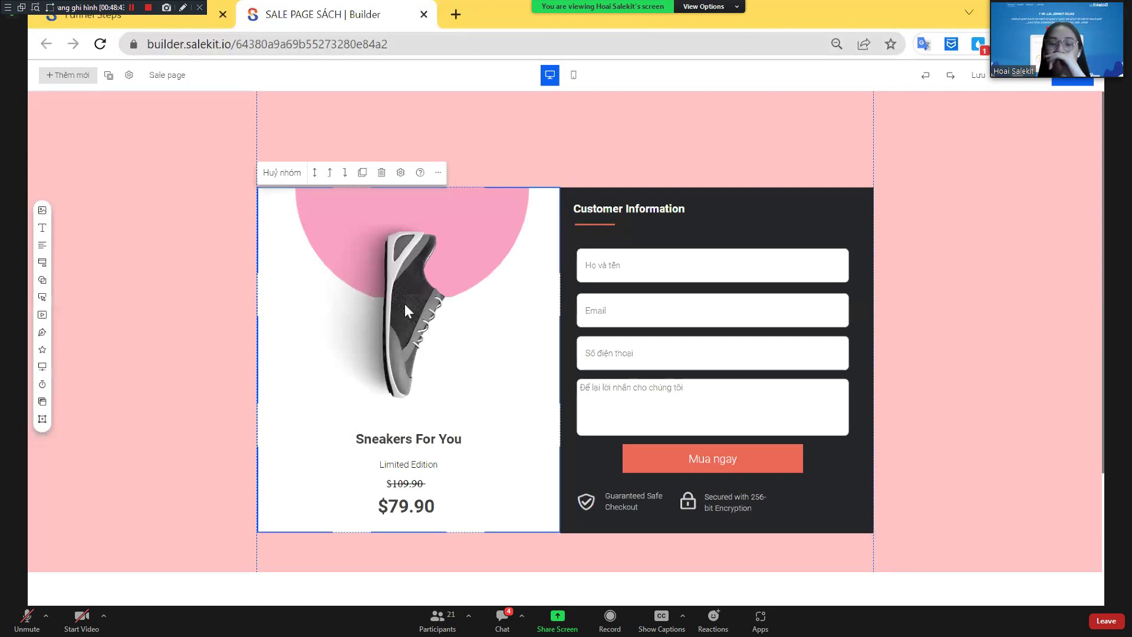
# Inspect the sneaker image, the "Limited Edition" text and the struck-through price on the sale page's product card
pyautogui.click(404, 303)
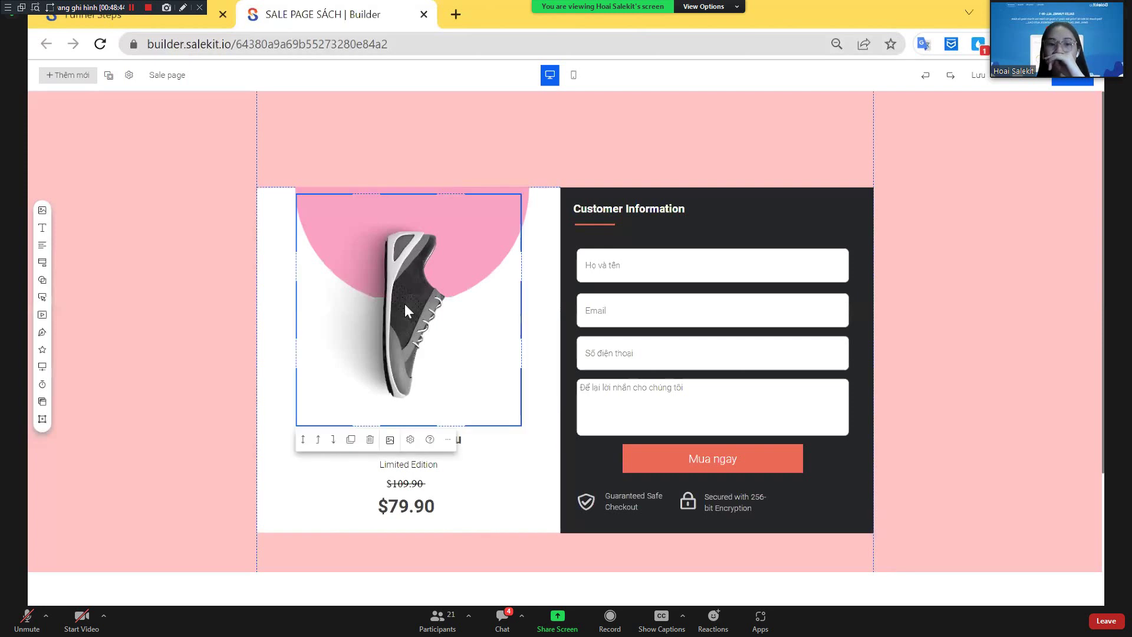
pyautogui.click(409, 469)
pyautogui.click(409, 481)
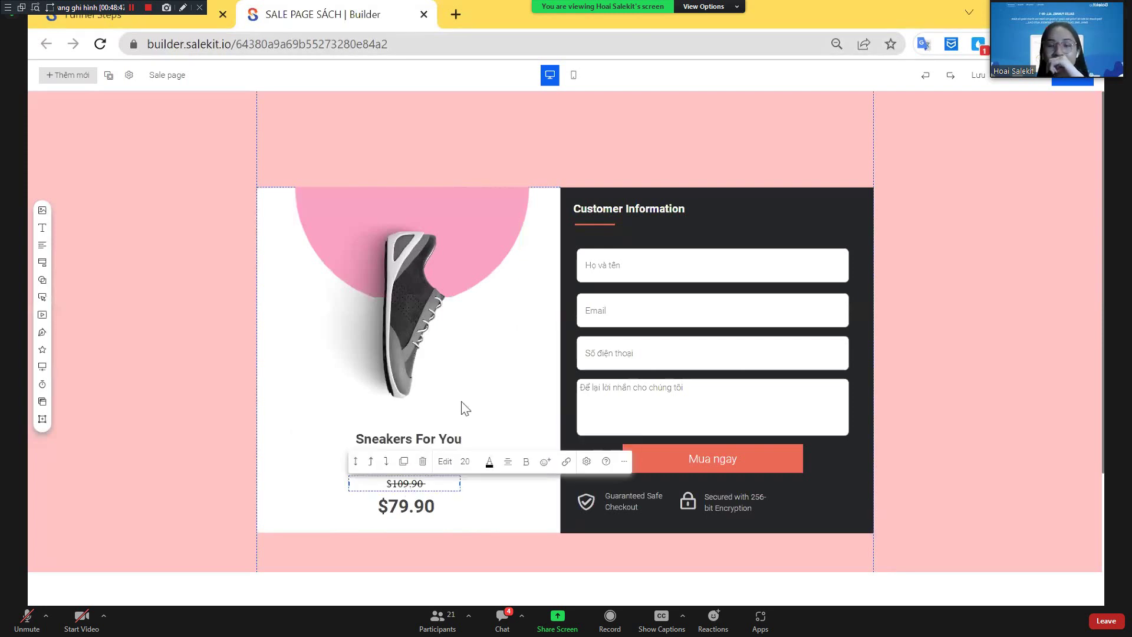
# Add a Tỉnh/Quận/Phường field to the Customer Information form
pyautogui.click(642, 266)
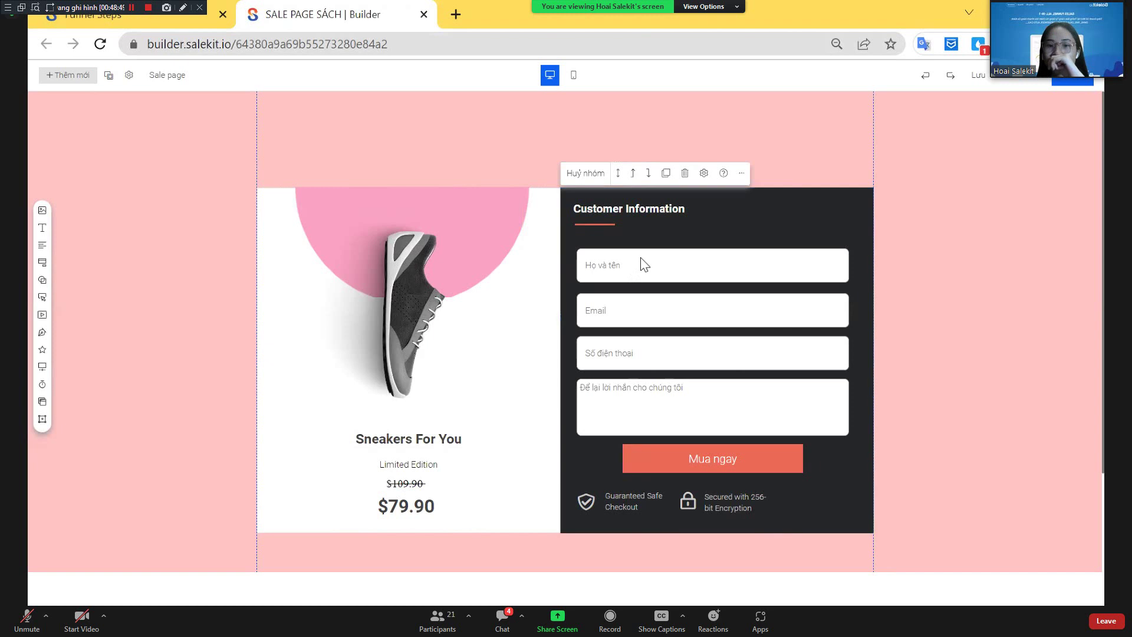
pyautogui.click(645, 265)
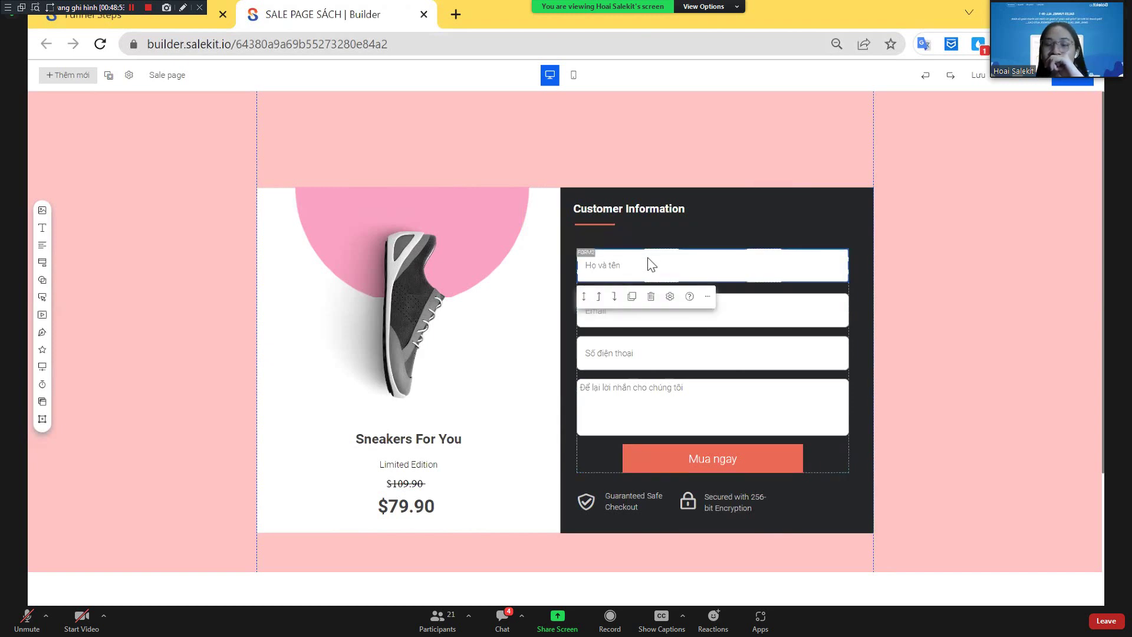
pyautogui.click(790, 305)
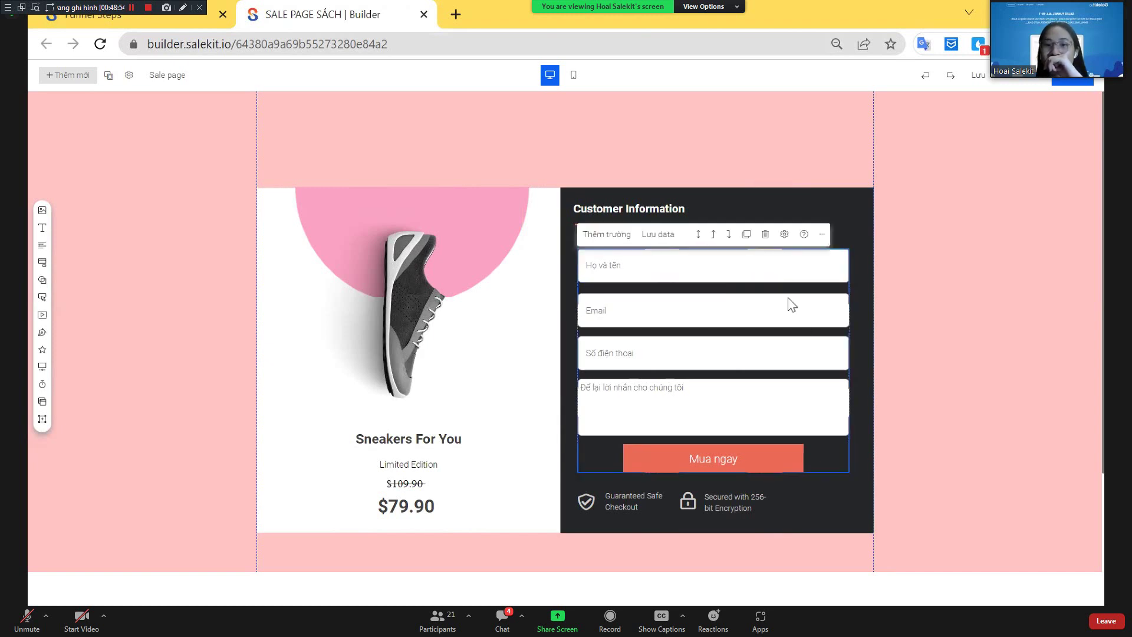
pyautogui.click(614, 239)
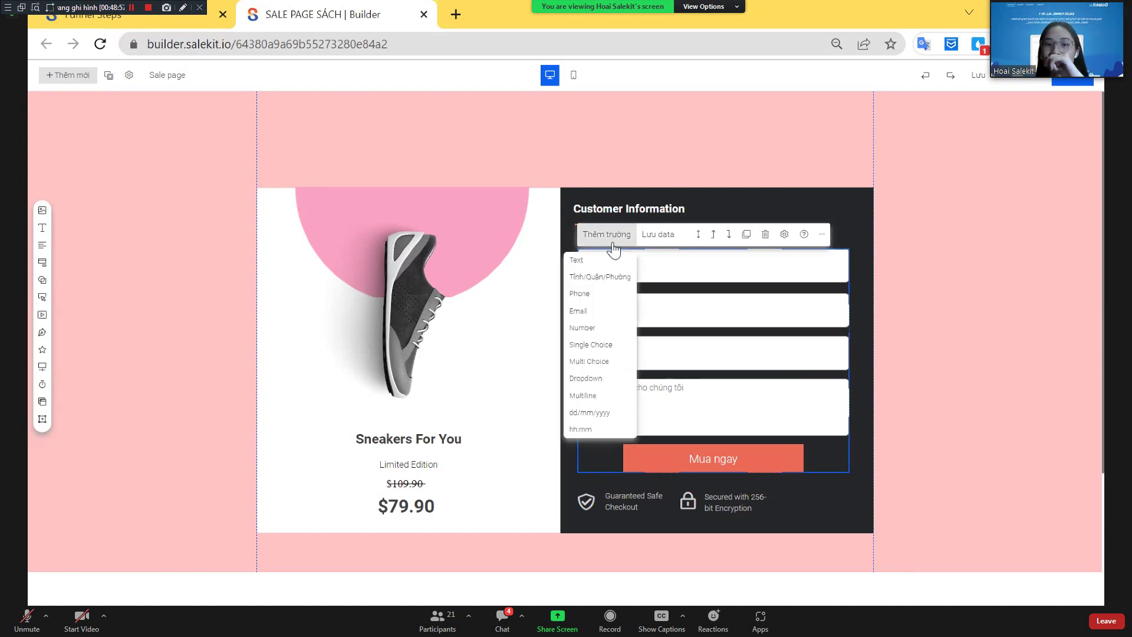
pyautogui.click(608, 277)
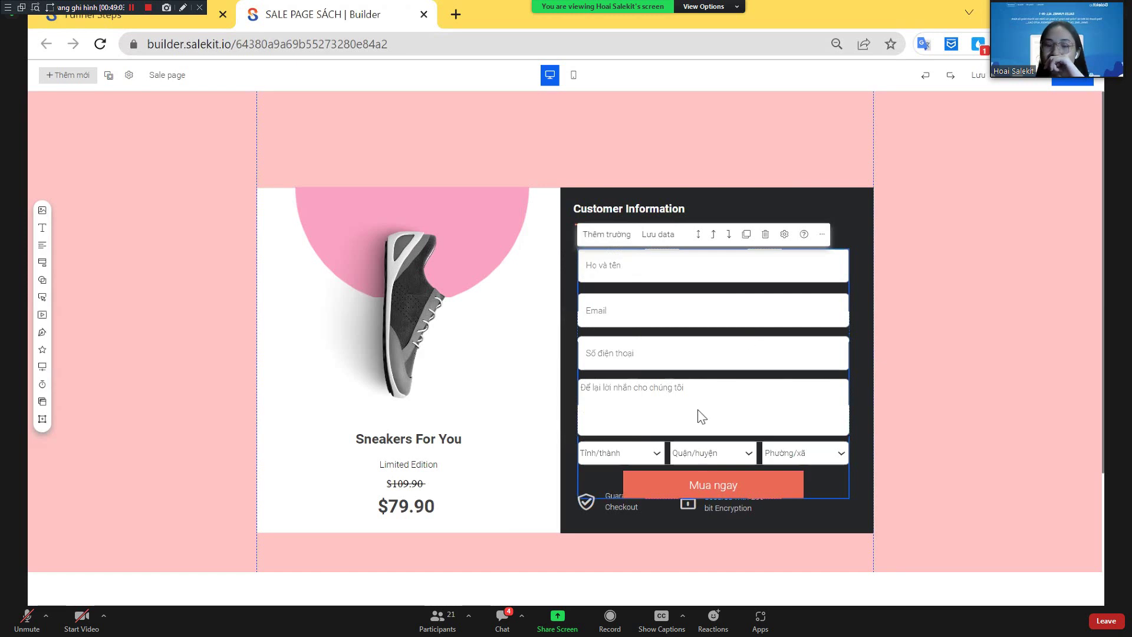
# Delete the province, district and ward field from the Customer Information form
pyautogui.click(623, 311)
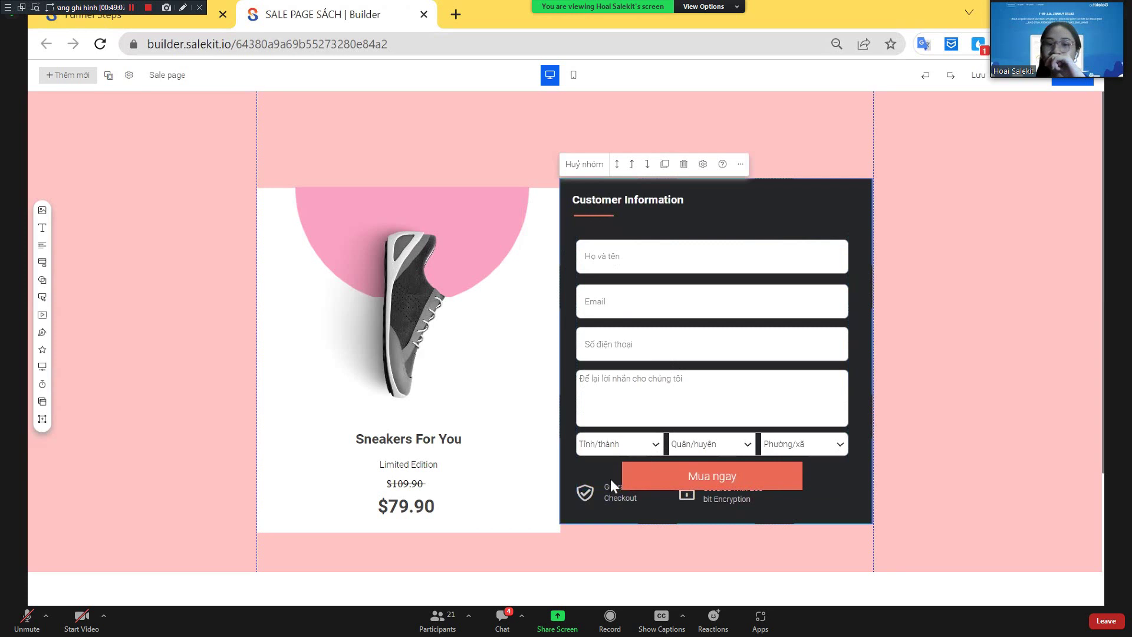
pyautogui.click(669, 357)
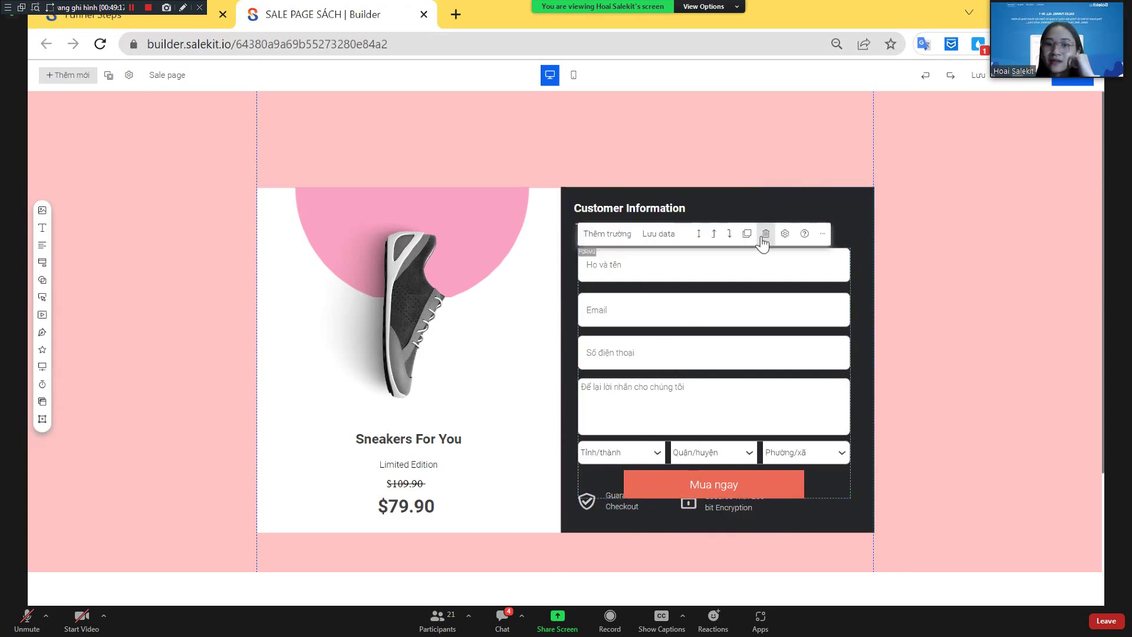
pyautogui.click(641, 457)
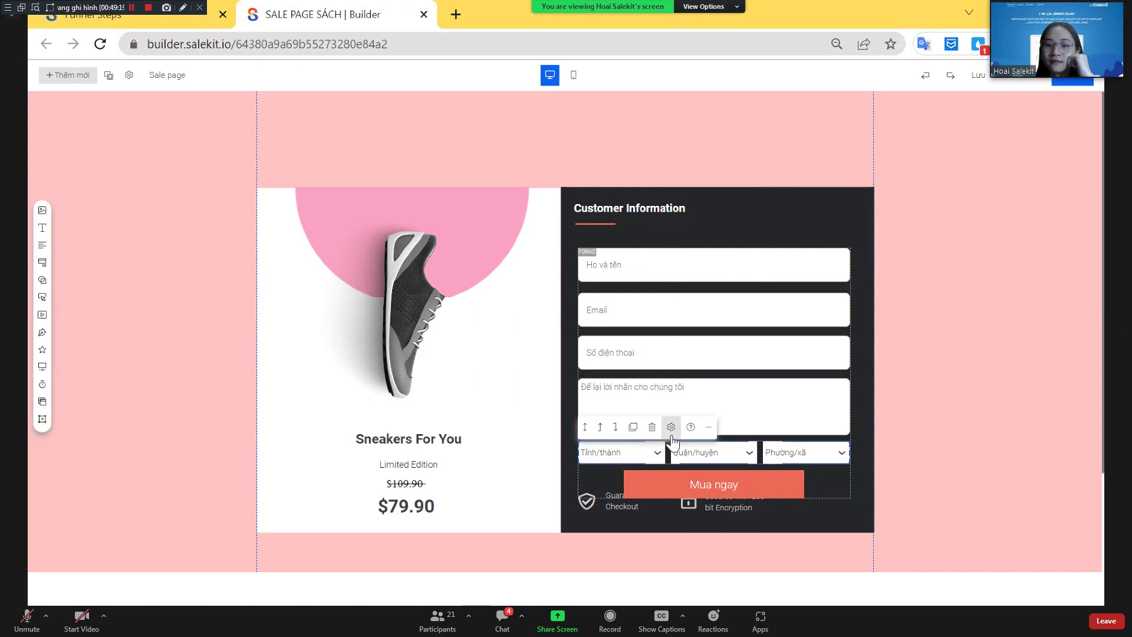
pyautogui.click(652, 427)
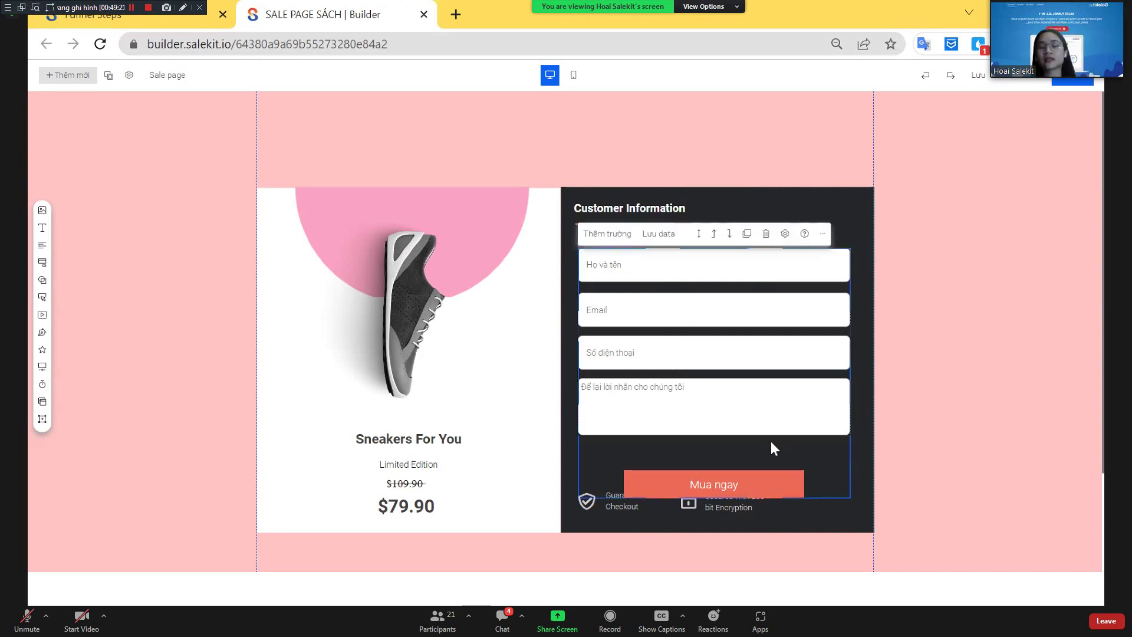
# Move the form up so its Mua ngay button clears the checkout and encryption notes, and nudge the whole Customer Information group slightly
pyautogui.click(658, 210)
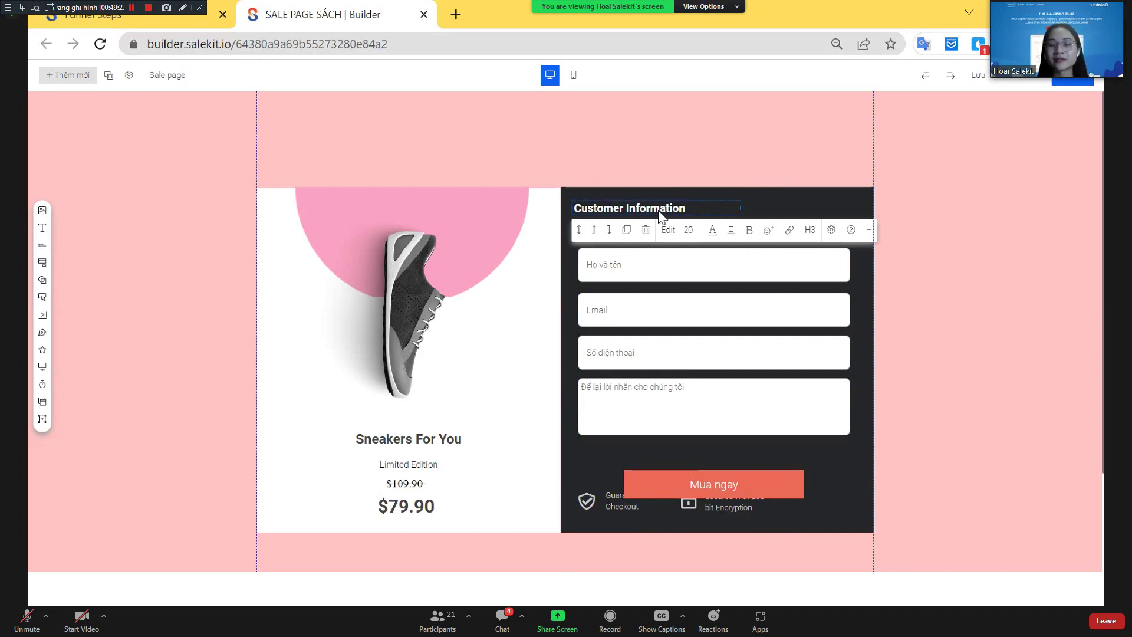
pyautogui.moveTo(755, 490); pyautogui.dragTo(754, 469)
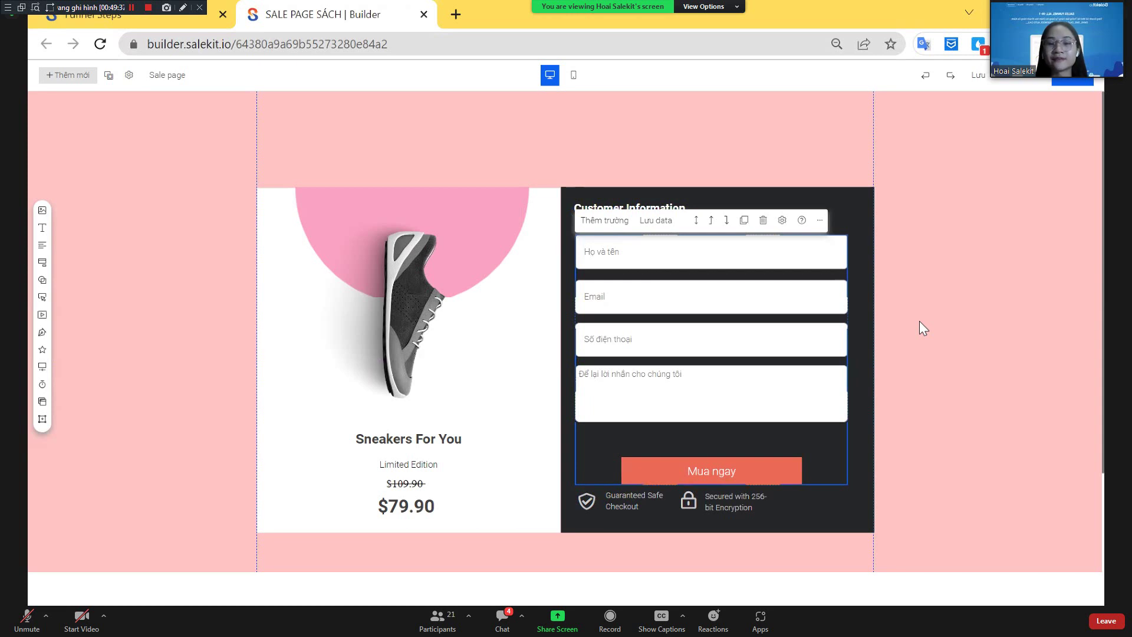
pyautogui.click(669, 205)
pyautogui.doubleClick(668, 205)
pyautogui.click(709, 189)
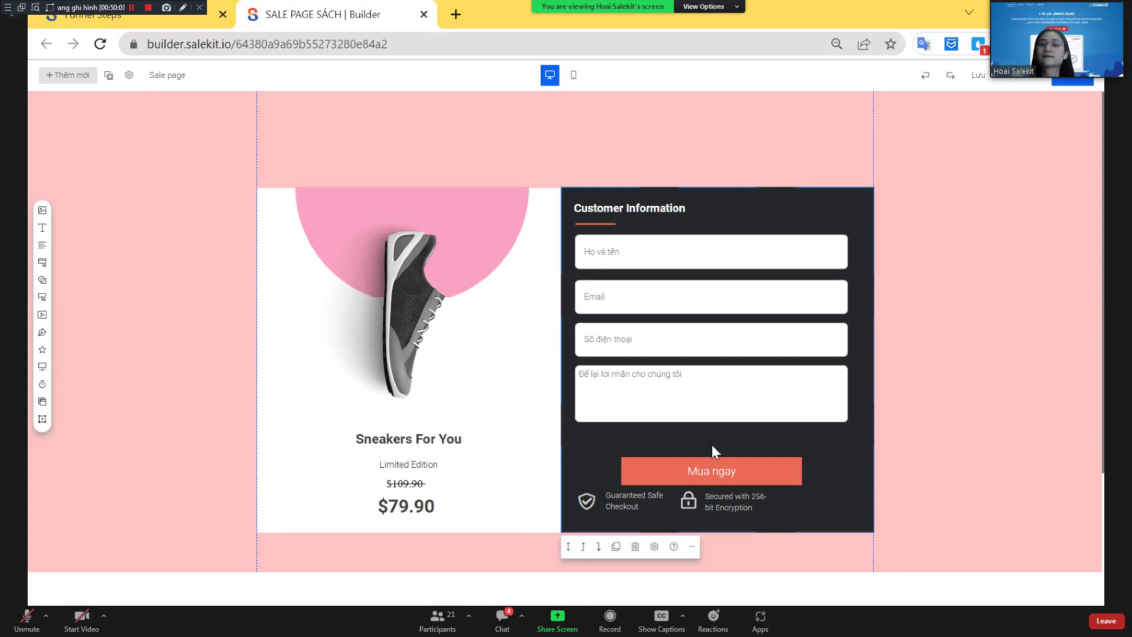
pyautogui.click(691, 476)
pyautogui.click(690, 475)
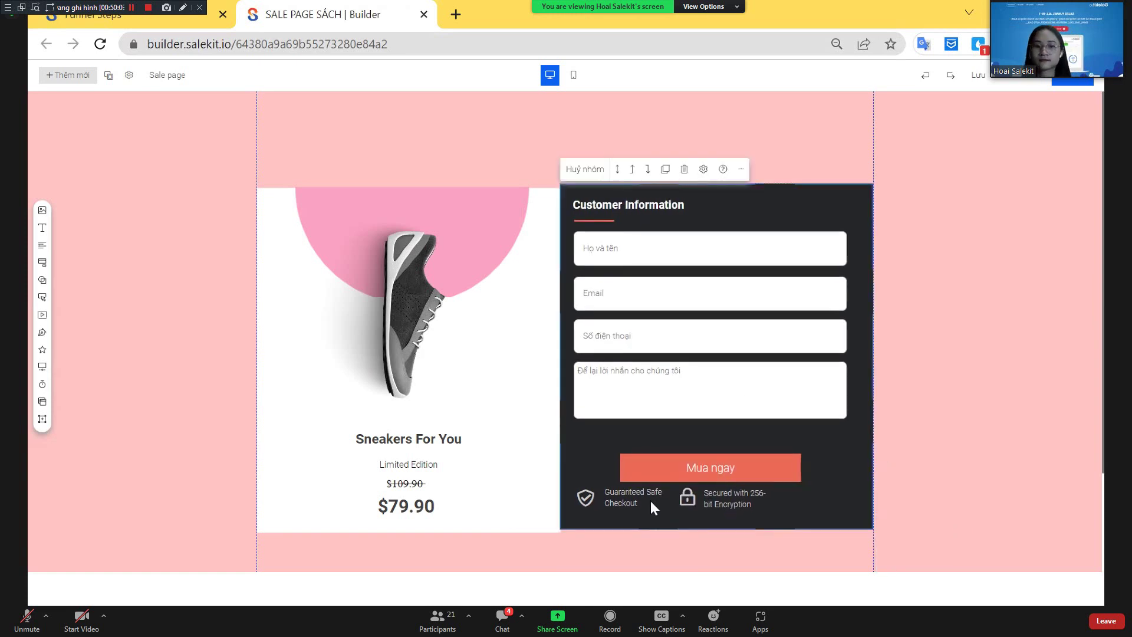
pyautogui.moveTo(650, 501); pyautogui.dragTo(649, 497)
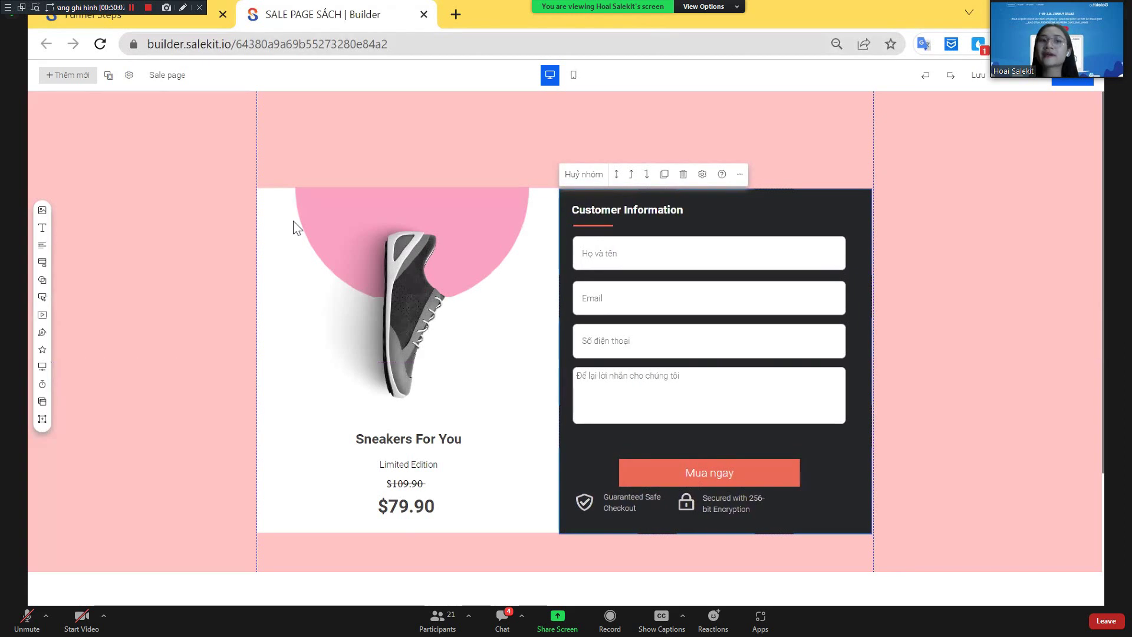
# Set the sale page's title to "SÁCH" in its SEO & Social settings and close the settings
pyautogui.click(129, 75)
pyautogui.click(141, 103)
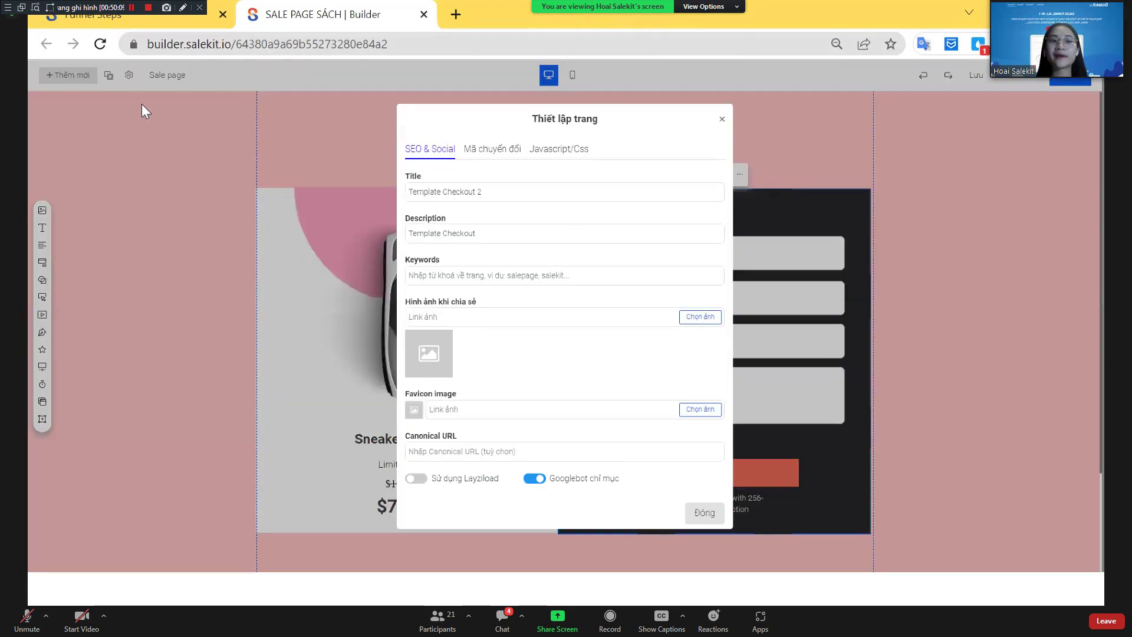
pyautogui.click(563, 197)
pyautogui.hotkey('ctrl', 'a')
pyautogui.write('SÁCH')
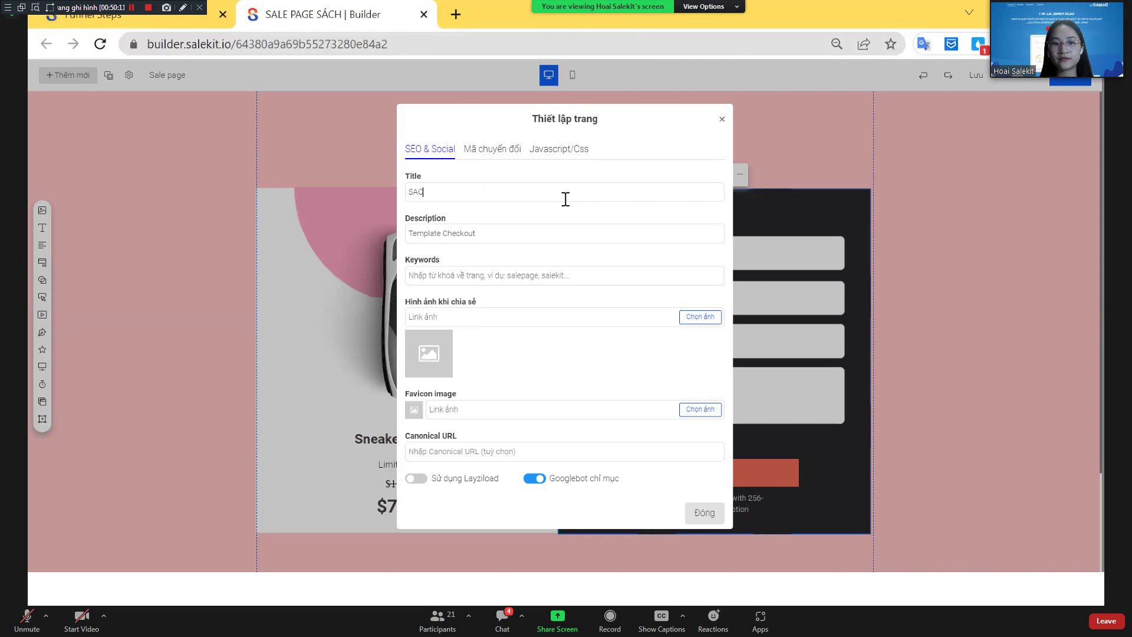
pyautogui.click(1005, 362)
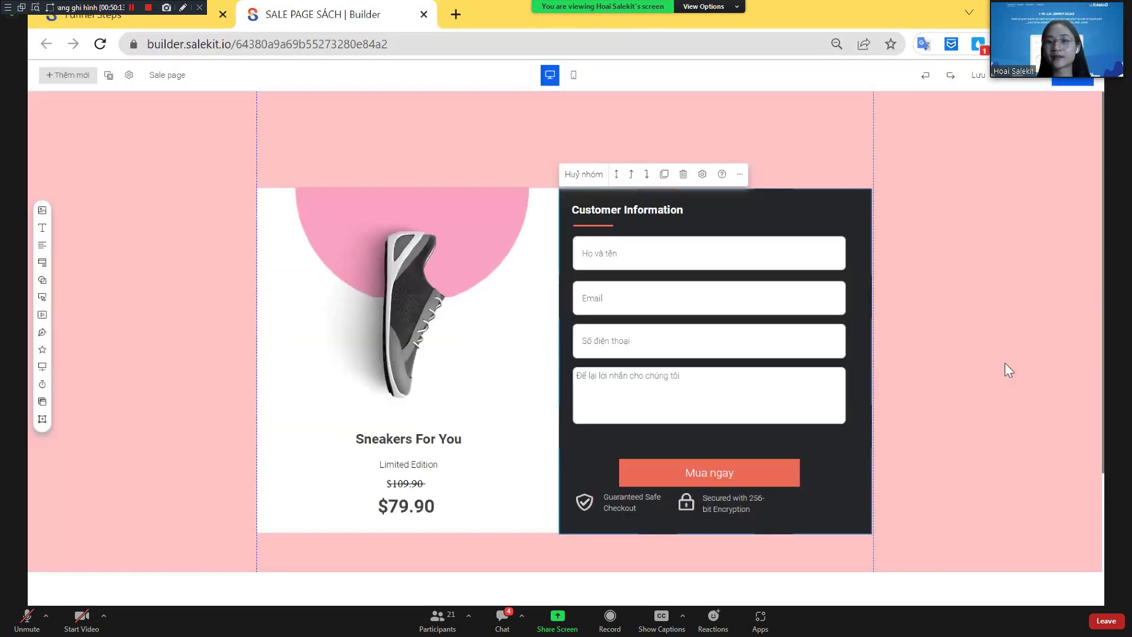
# Save and publish the sale page, and close its builder to return to the funnel steps
pyautogui.click(976, 77)
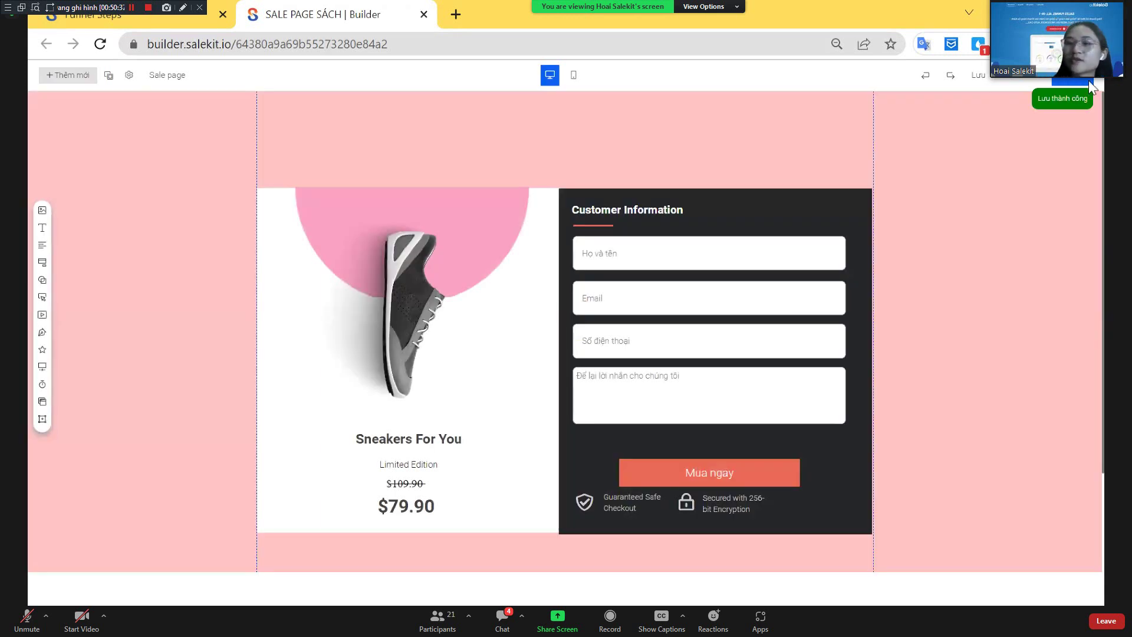
pyautogui.click(1088, 80)
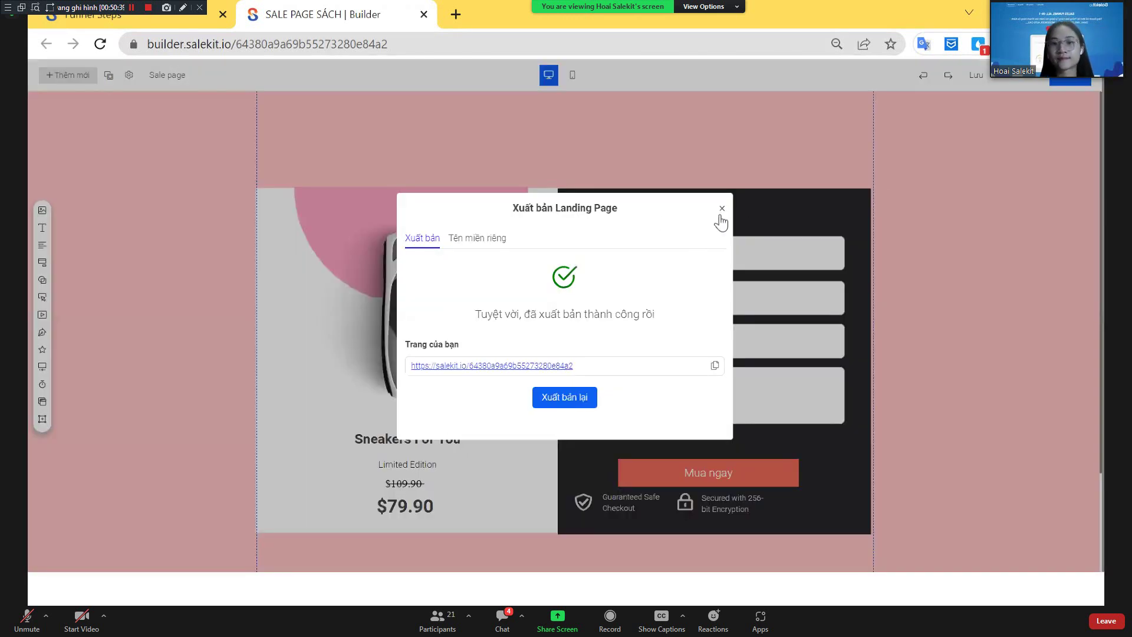
pyautogui.hotkey('ctrl', 'w')
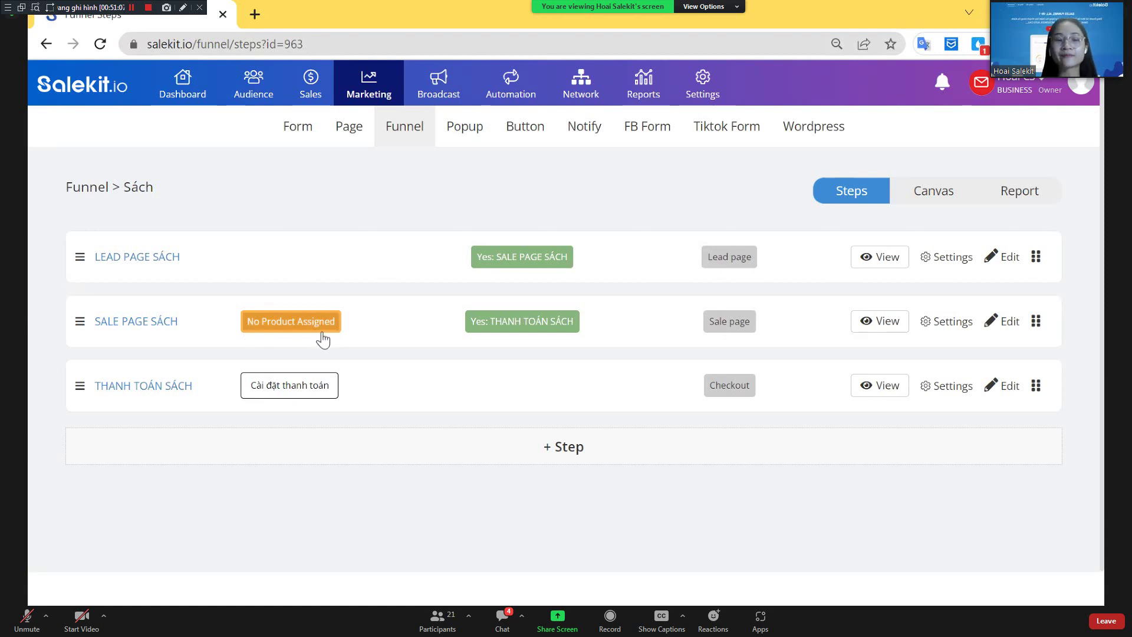
# Try to search for "sách" among the products that can be assigned to the SALE PAGE SÁCH step
pyautogui.click(290, 324)
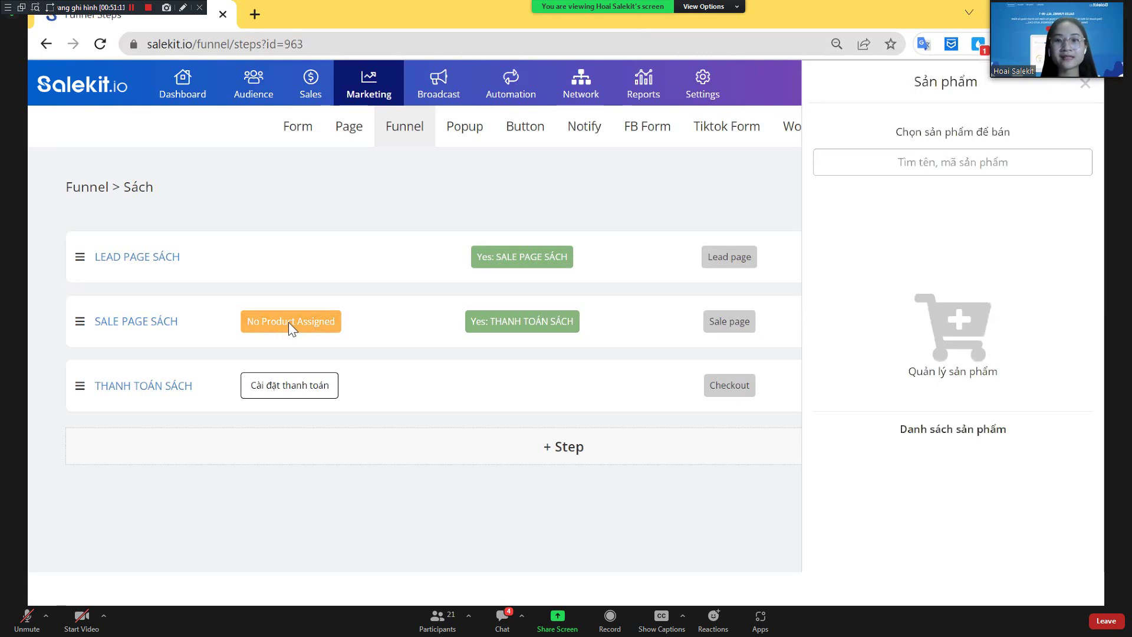
pyautogui.click(956, 158)
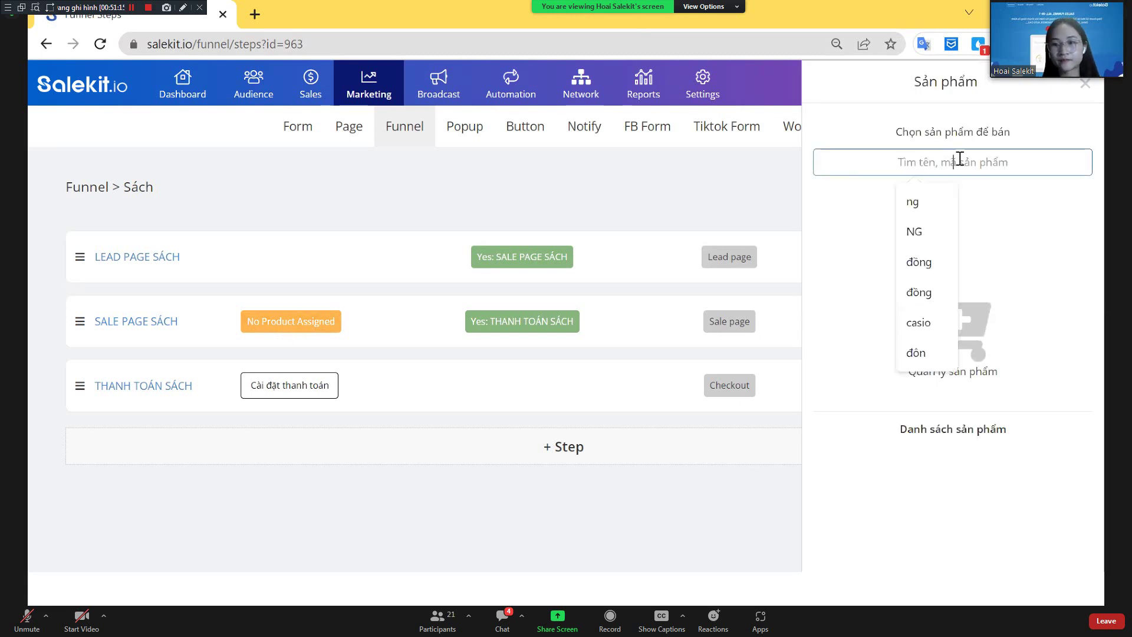
pyautogui.write('sách')
pyautogui.press('Return')
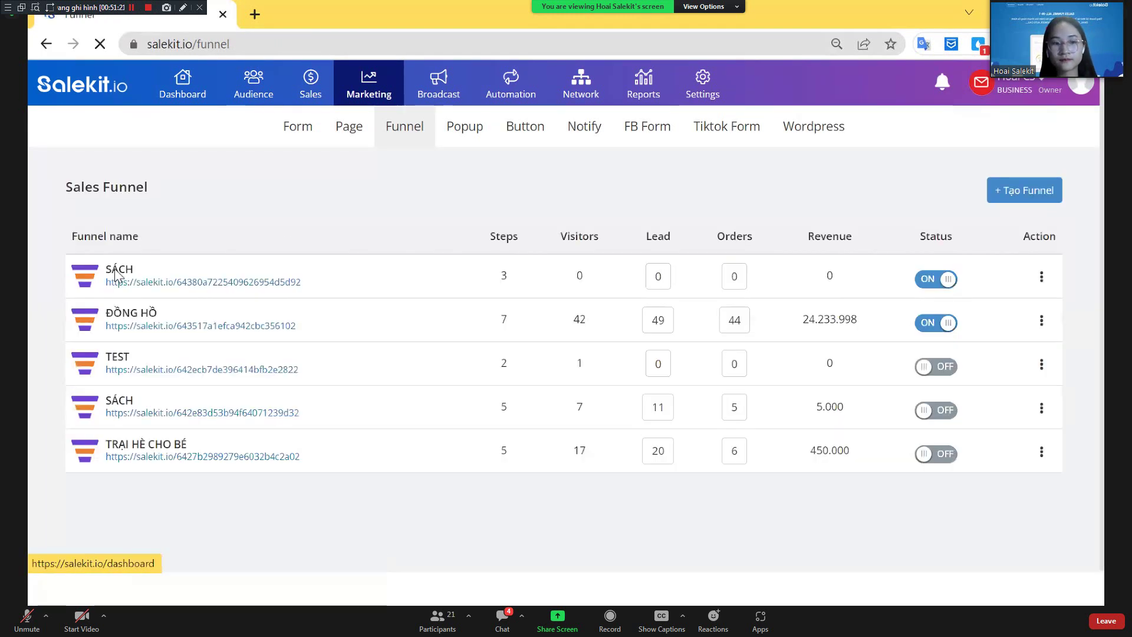
# Reopen the SÁCH funnel with three steps and assign the product Phép màu to its SALE PAGE SÁCH step
pyautogui.click(118, 271)
pyautogui.click(290, 320)
pyautogui.click(996, 156)
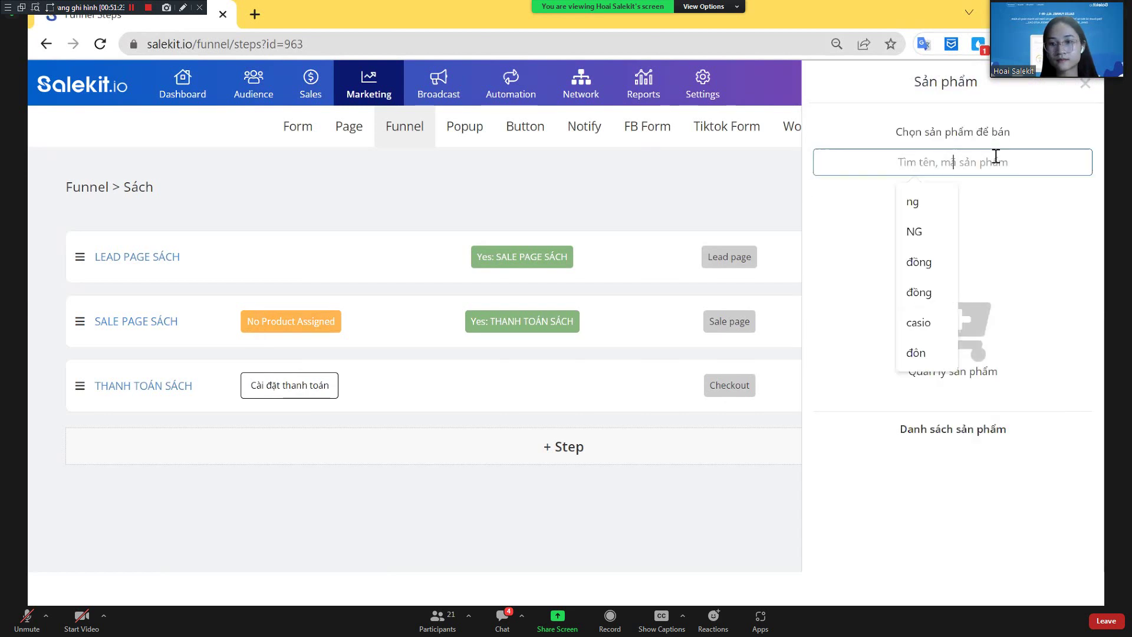
pyautogui.write('ca')
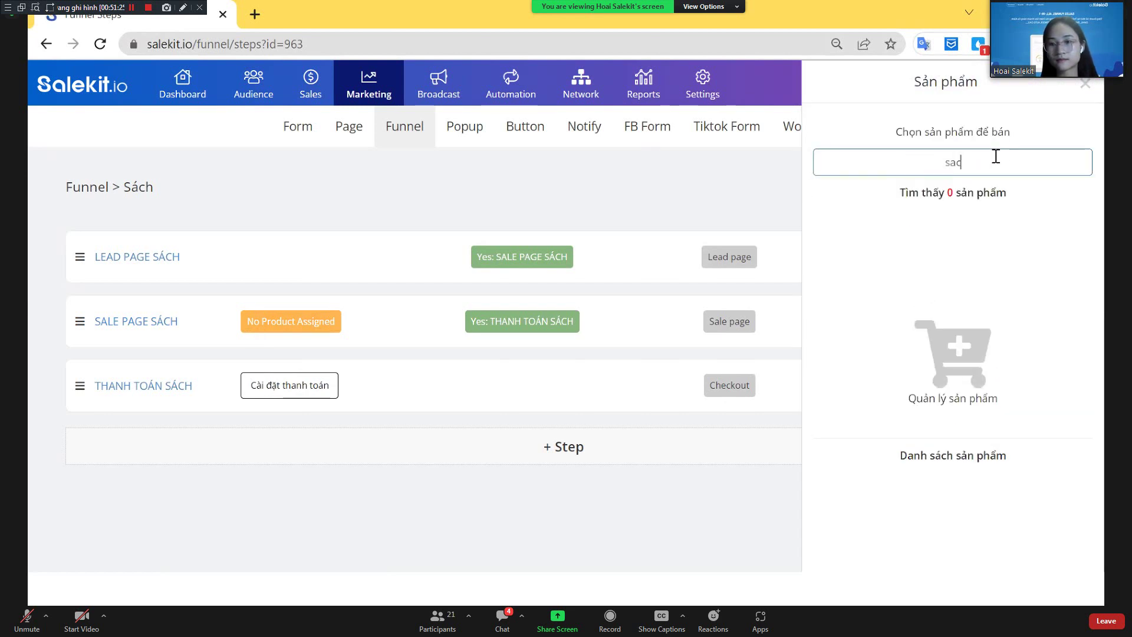
pyautogui.press('BackSpace')
pyautogui.press('BackSpace')
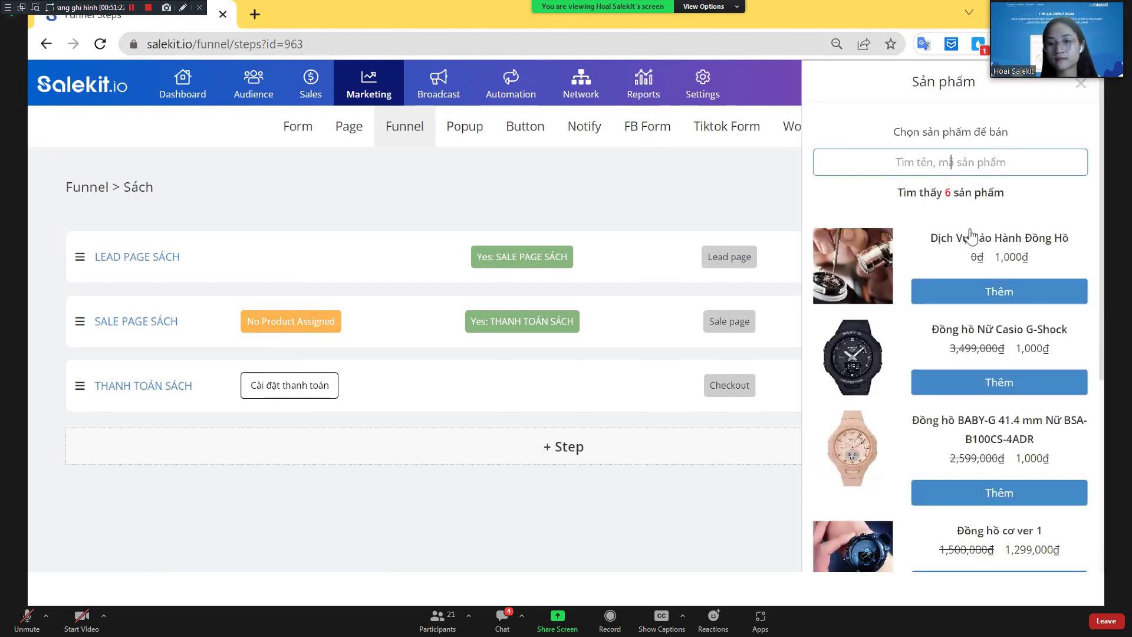
pyautogui.scroll(-5, 949, 313)
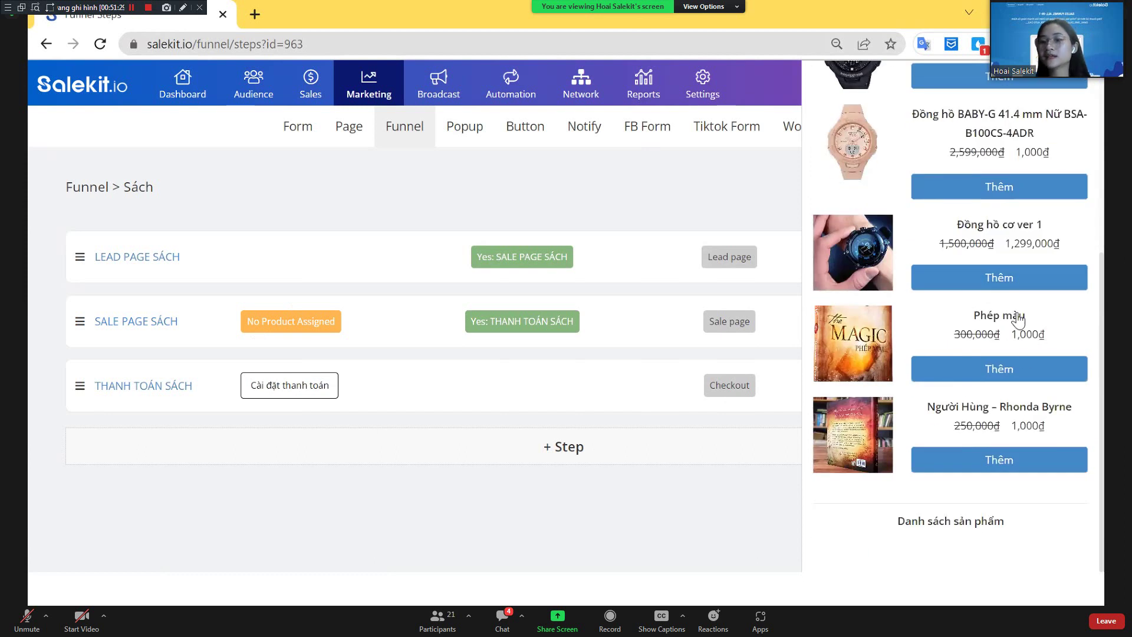
pyautogui.click(1029, 379)
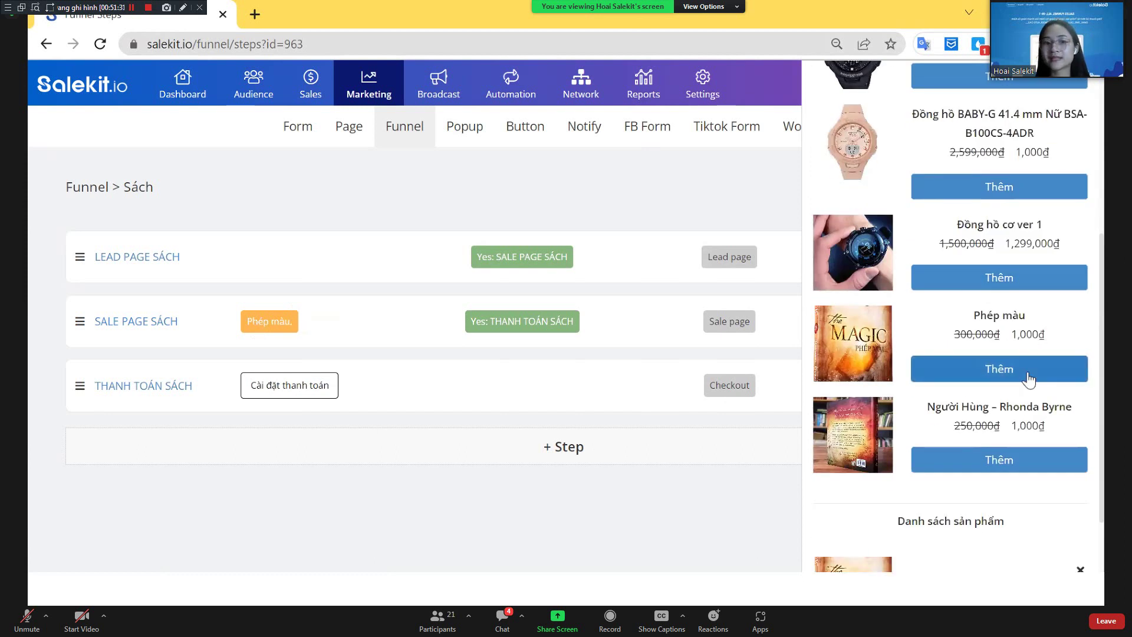
pyautogui.scroll(5, 955, 159)
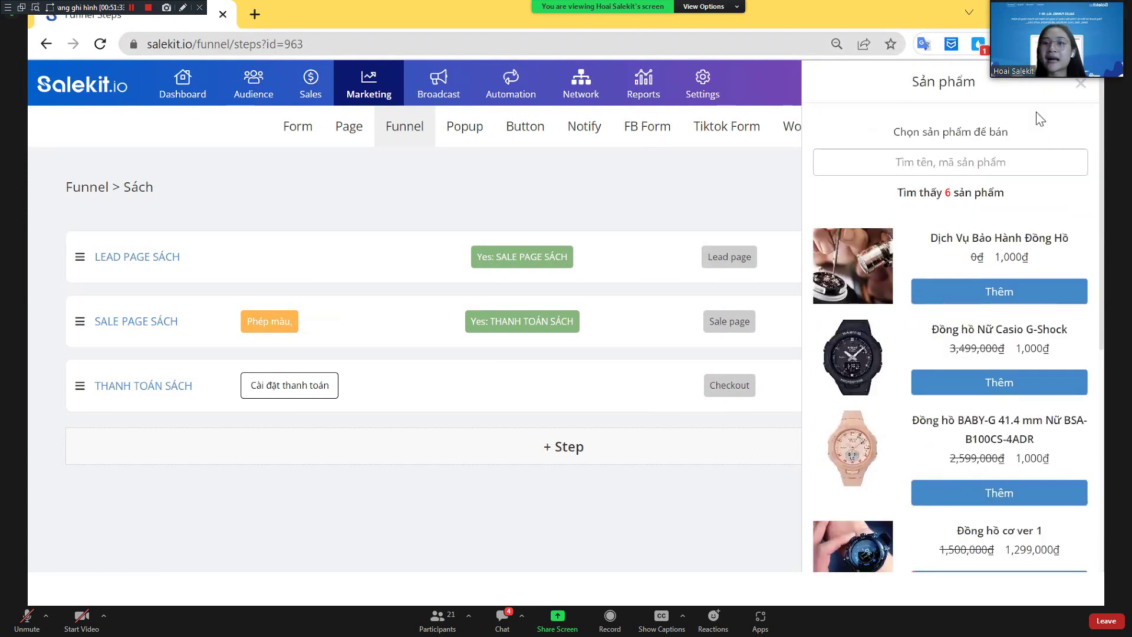
pyautogui.click(1081, 84)
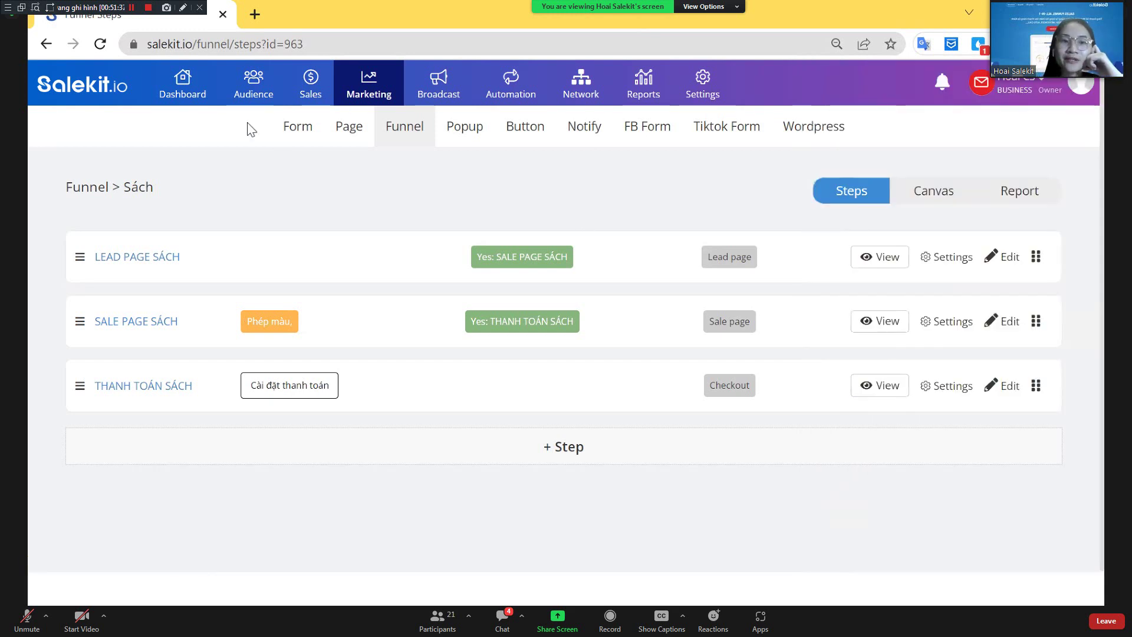
# Start a new product in the sales product list and name it "Sách Xây Dựng Sự Độc Đáo"
pyautogui.click(311, 84)
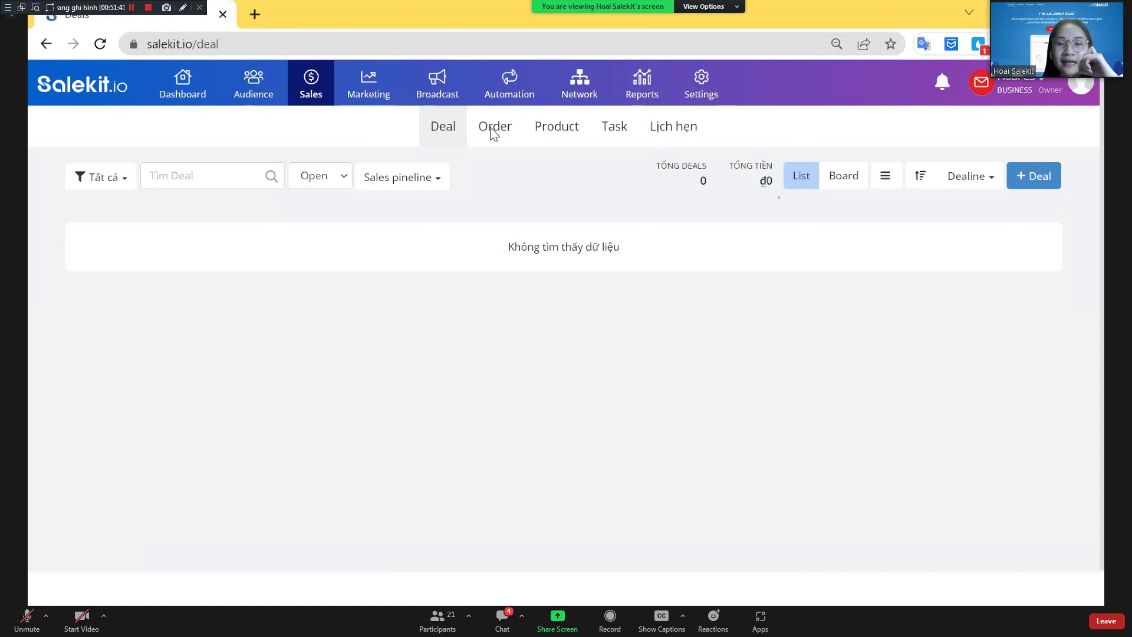
pyautogui.click(548, 134)
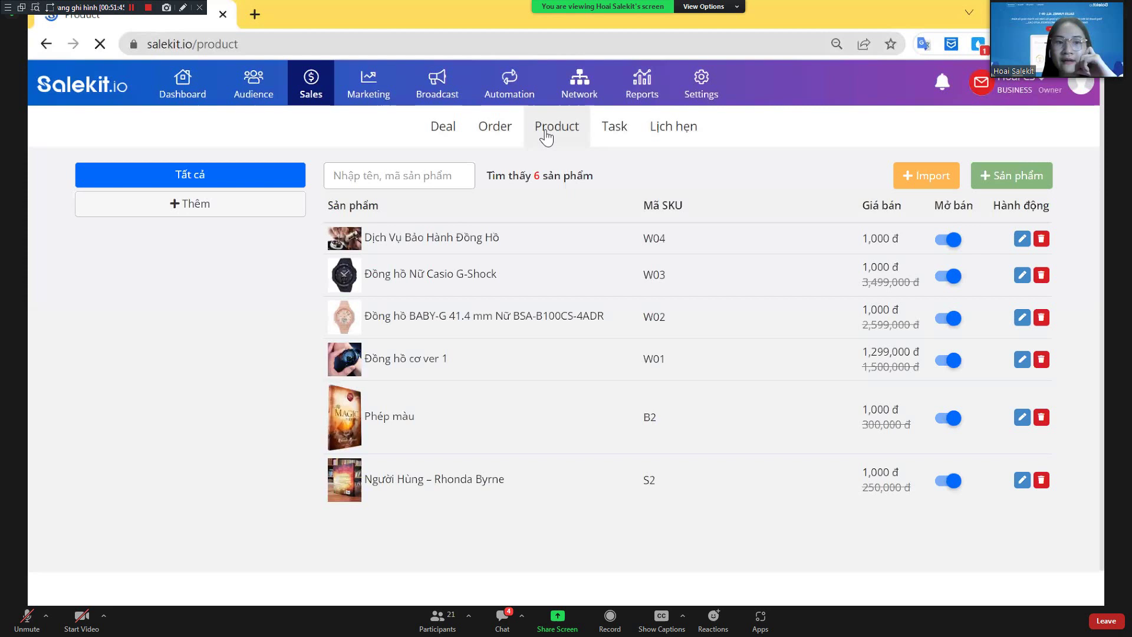
pyautogui.click(1017, 182)
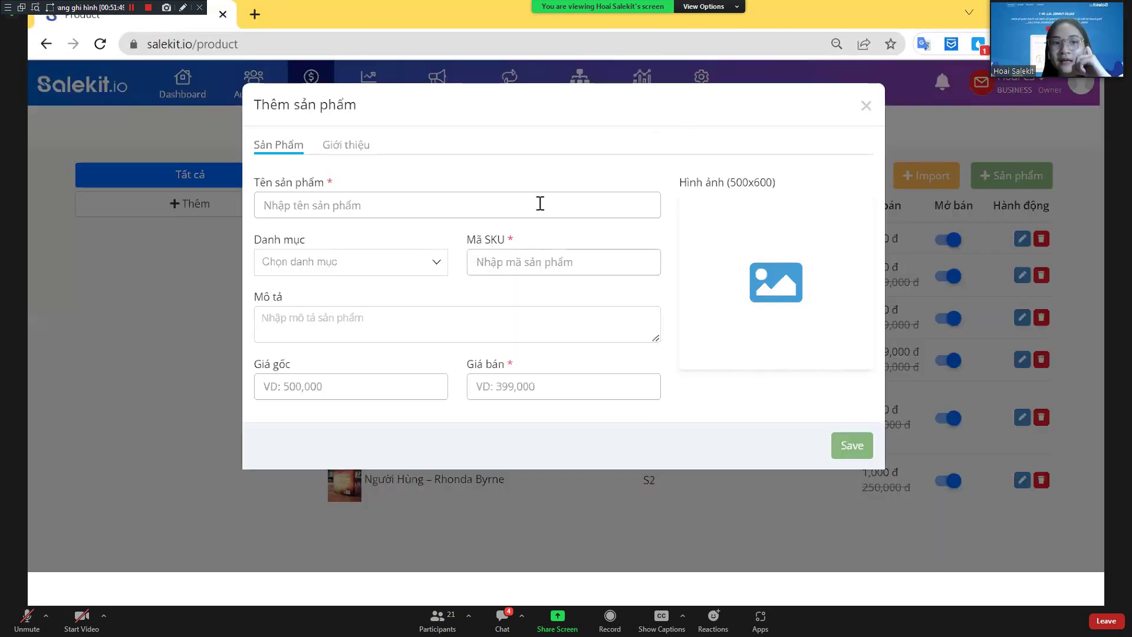
pyautogui.click(459, 211)
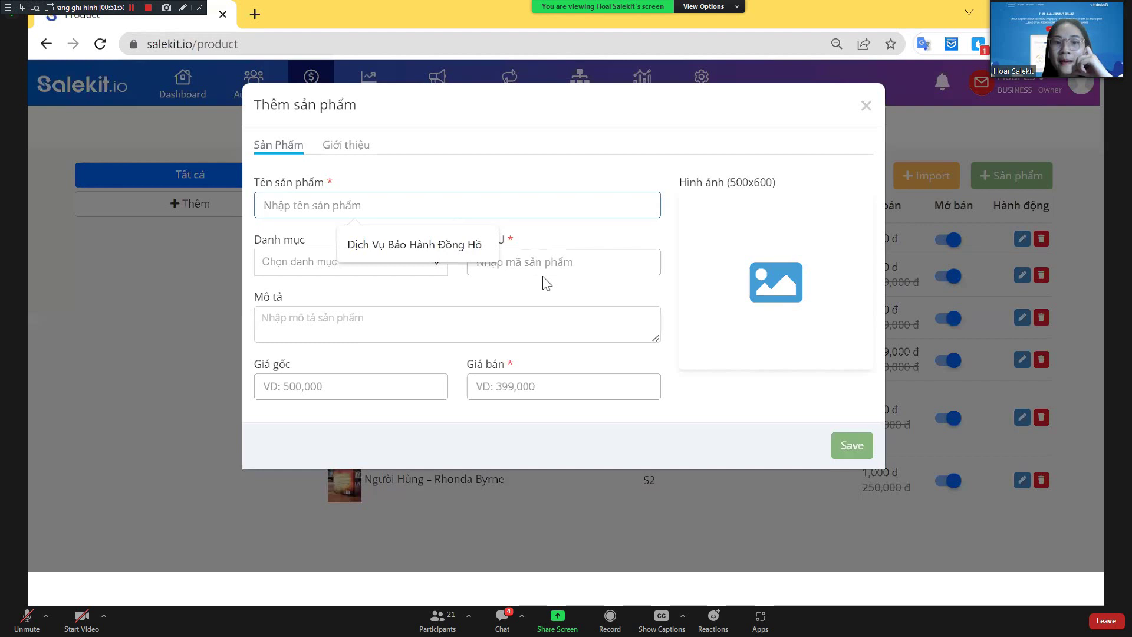
pyautogui.press('Tab')
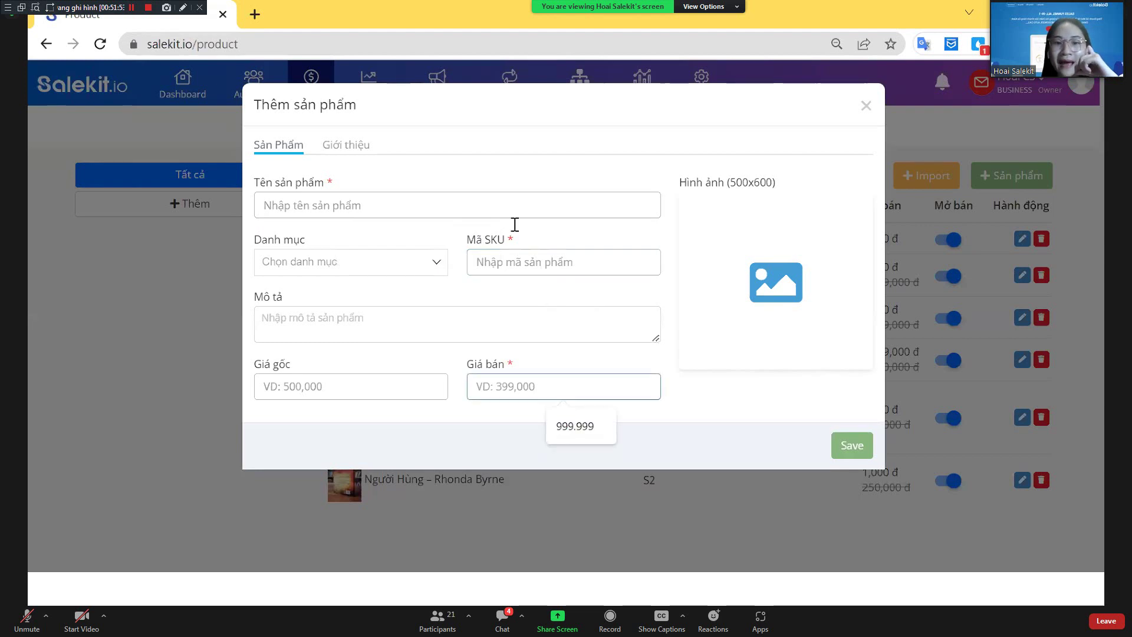
pyautogui.click(525, 205)
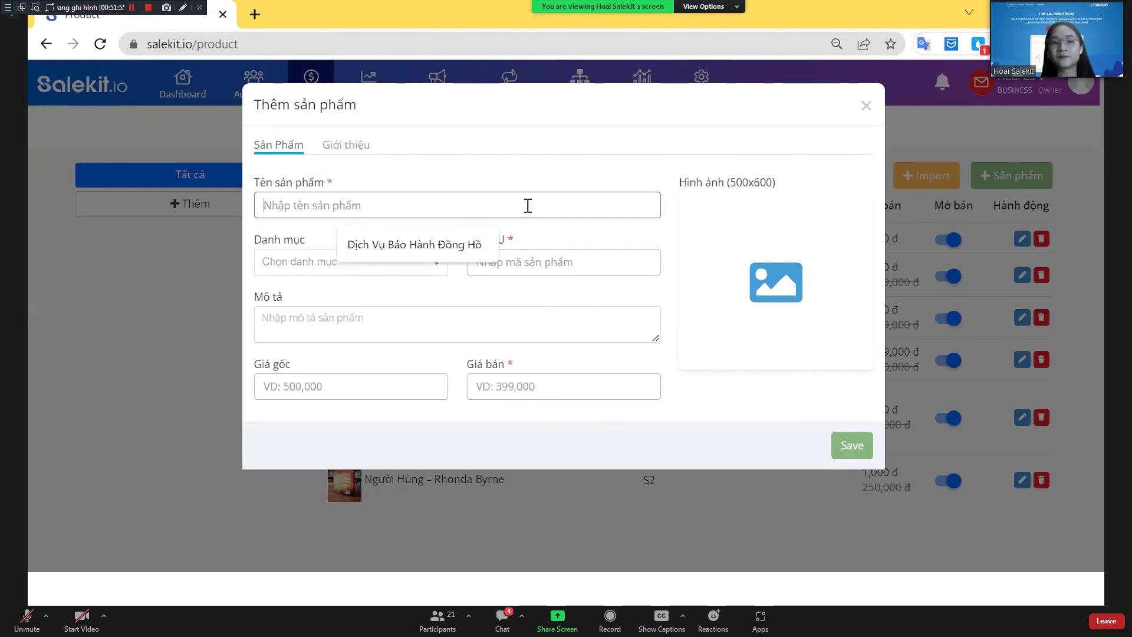
pyautogui.write('Sách')
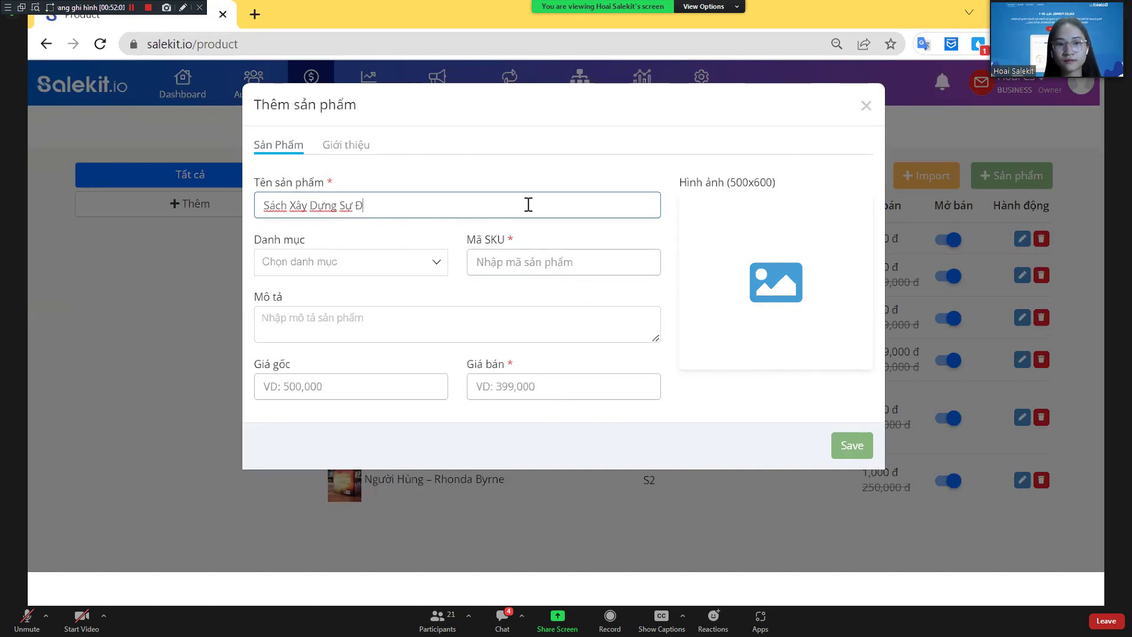
pyautogui.write('Xây Dựng Sự Độc Đaos')
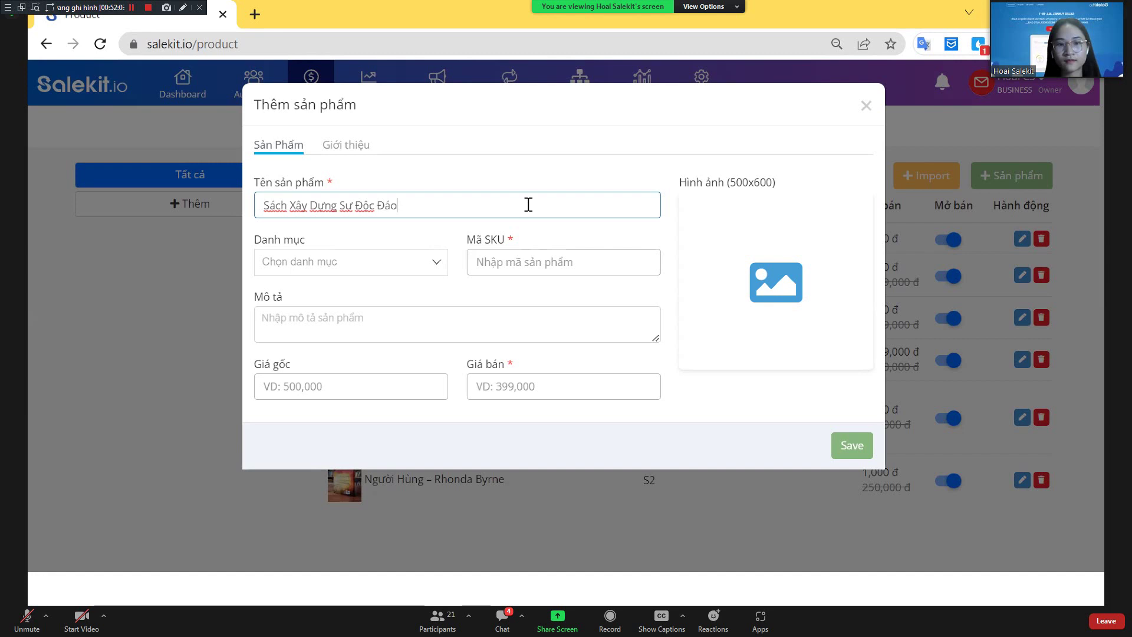
# Give the new product the SKU code S01 and a selling price of 199.000
pyautogui.click(539, 254)
pyautogui.write('S01')
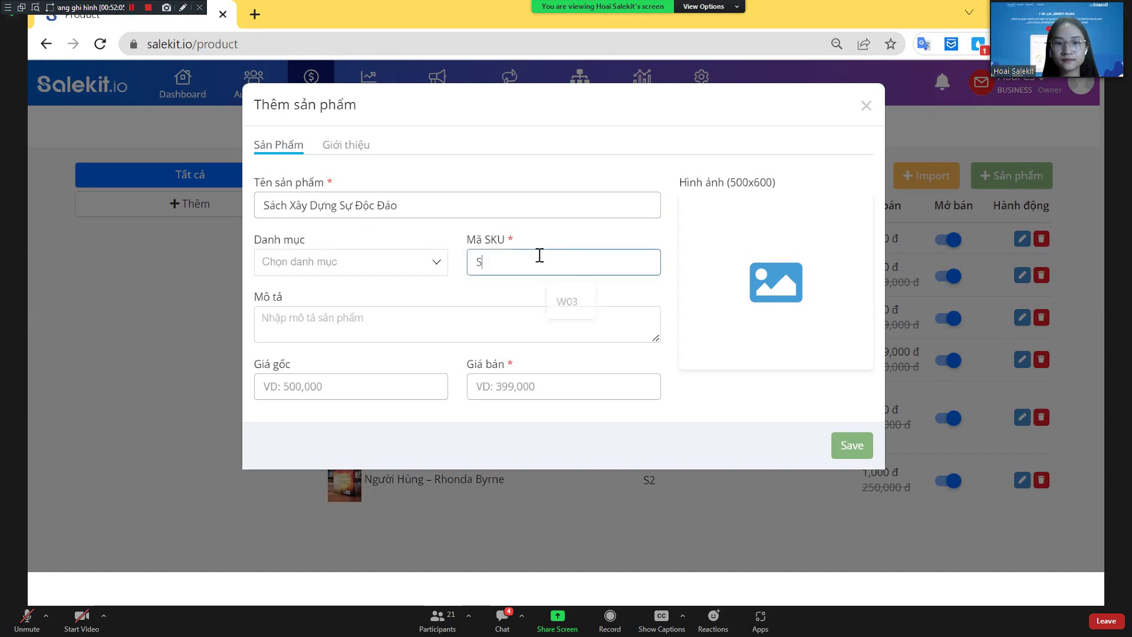
pyautogui.click(522, 394)
pyautogui.write('1')
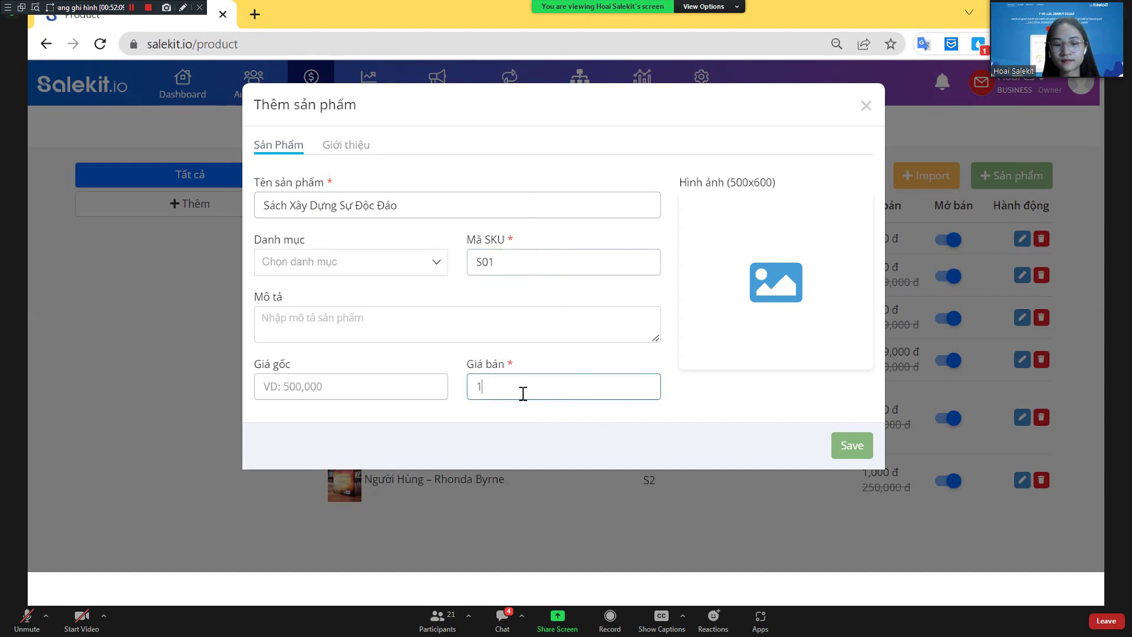
pyautogui.write('99.000')
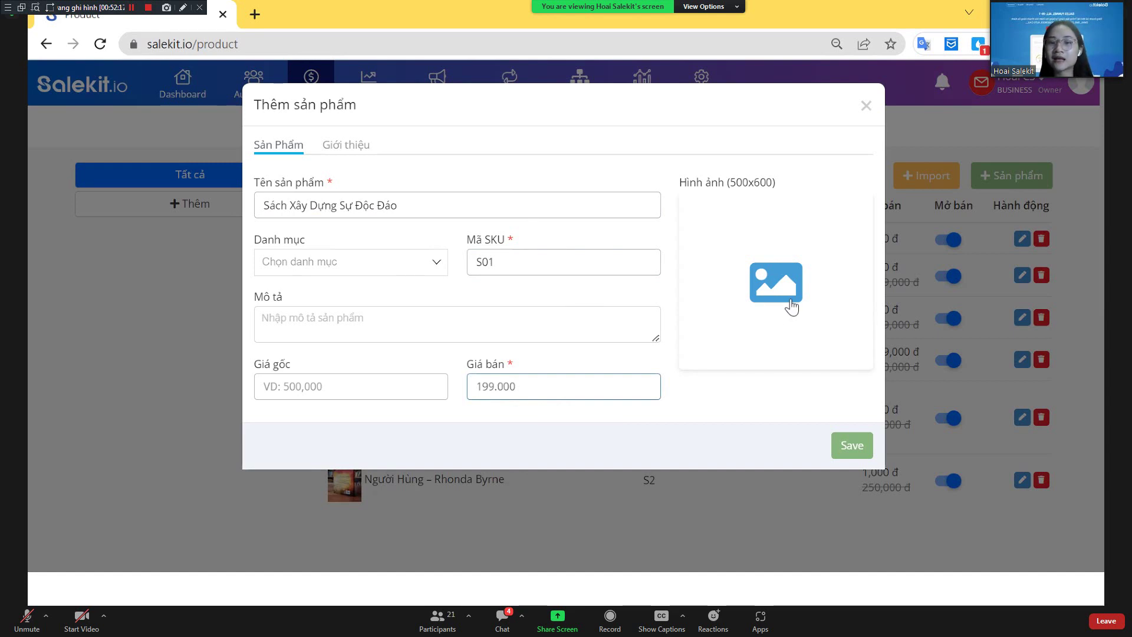
# Set the new product's original price to 250.000, leaving its category and description empty
pyautogui.click(372, 388)
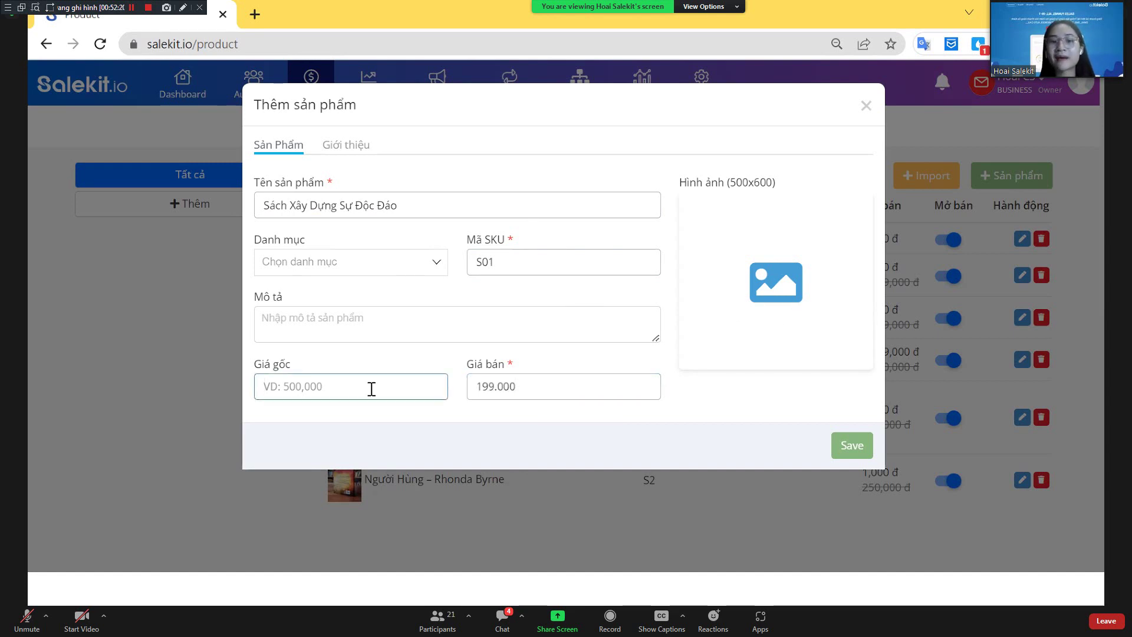
pyautogui.click(349, 318)
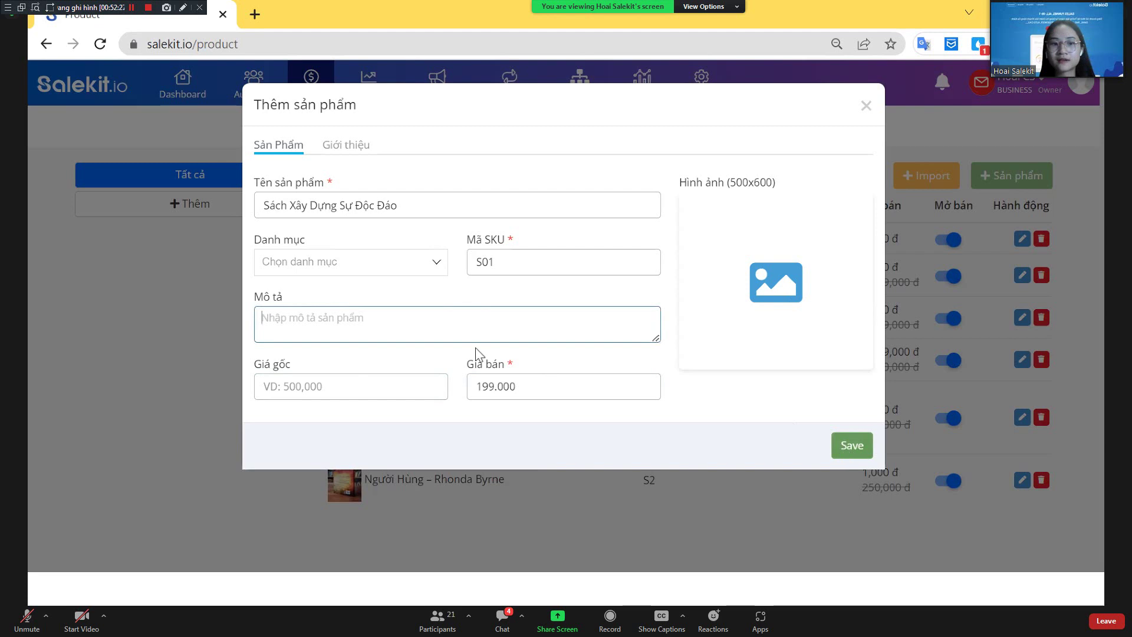
pyautogui.click(379, 387)
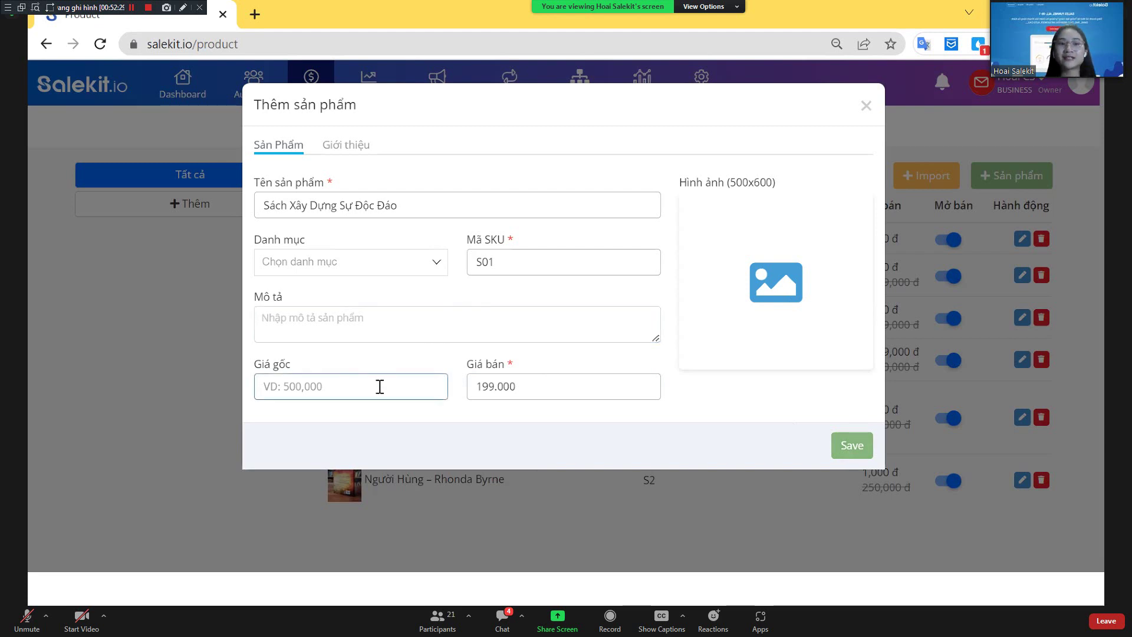
pyautogui.click(433, 258)
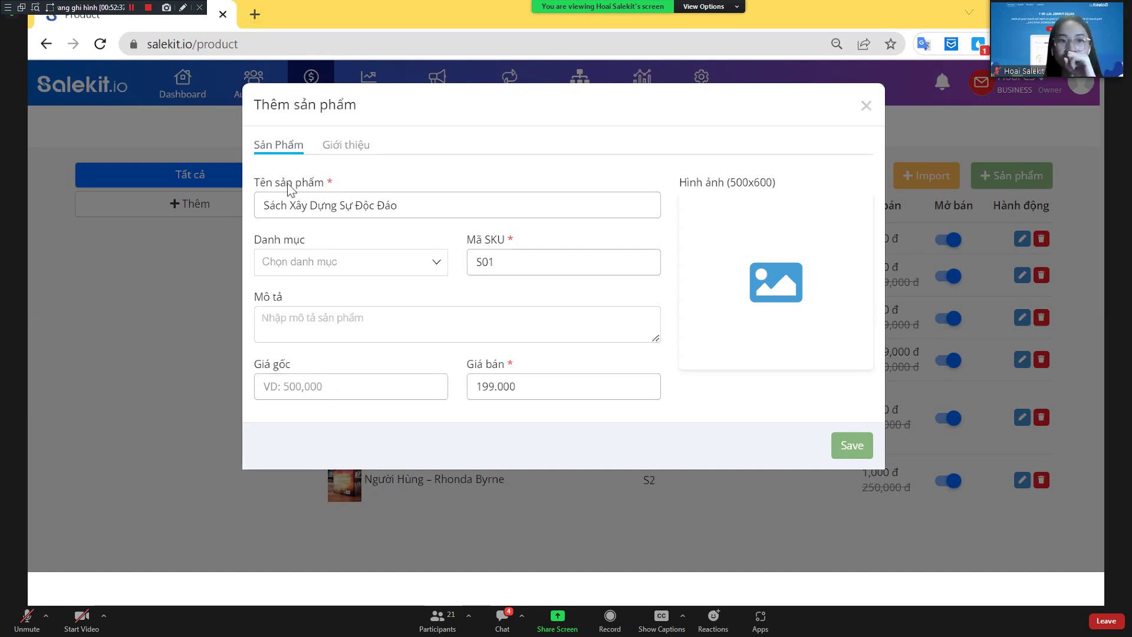
pyautogui.click(358, 386)
pyautogui.write('250.000')
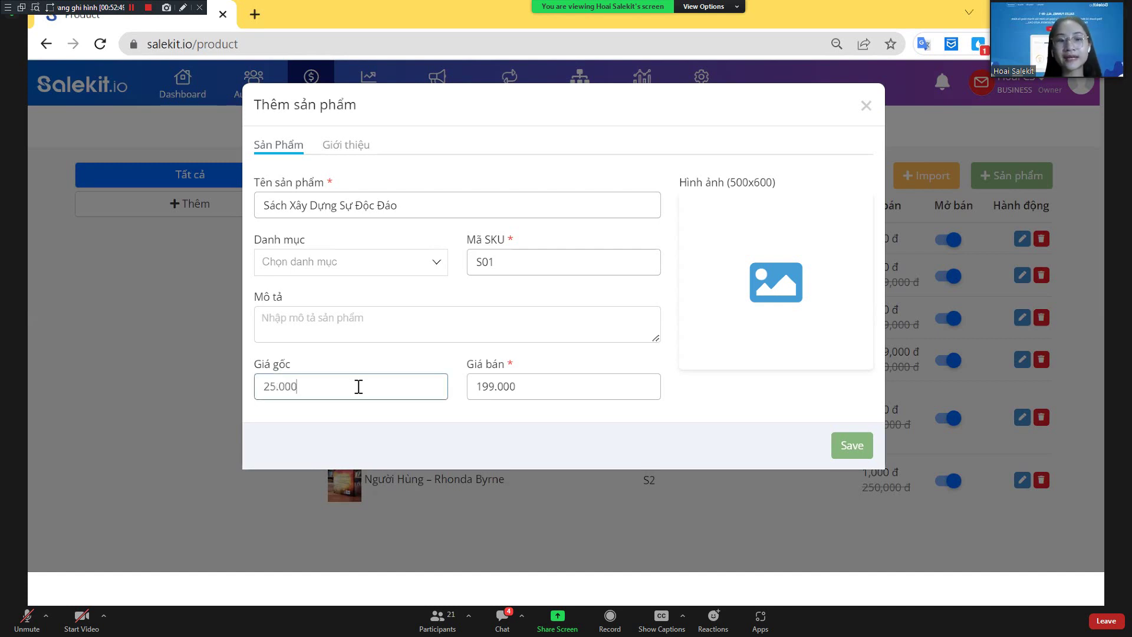
pyautogui.click(629, 393)
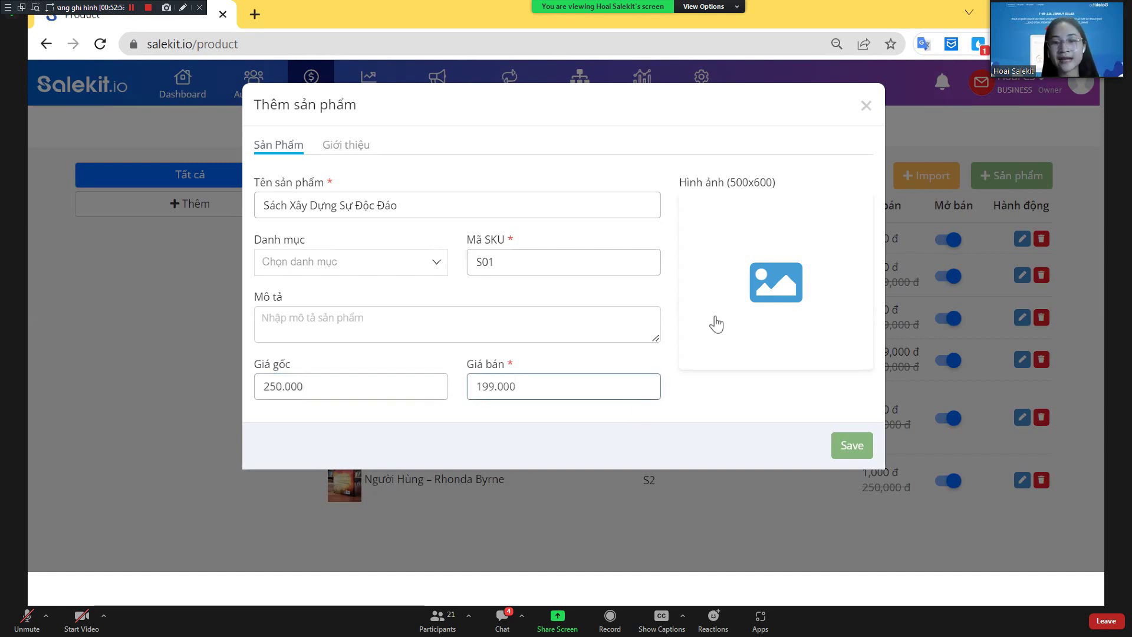
# Browse the shop's image library for the product picture and choose to add an image from a URL
pyautogui.click(830, 288)
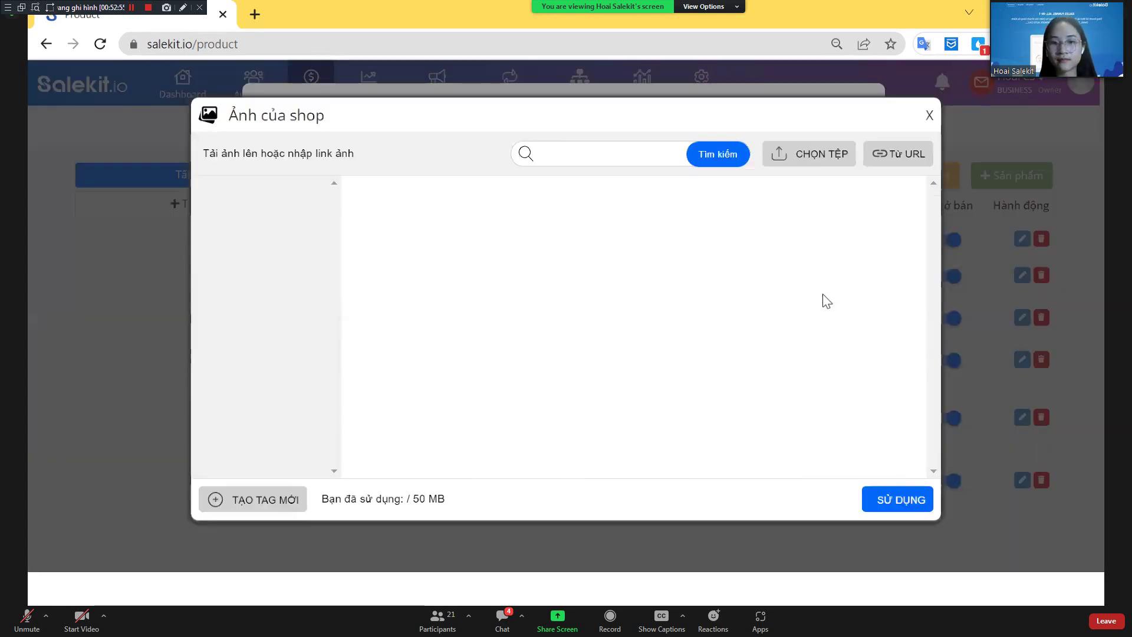
pyautogui.scroll(-3, 823, 302)
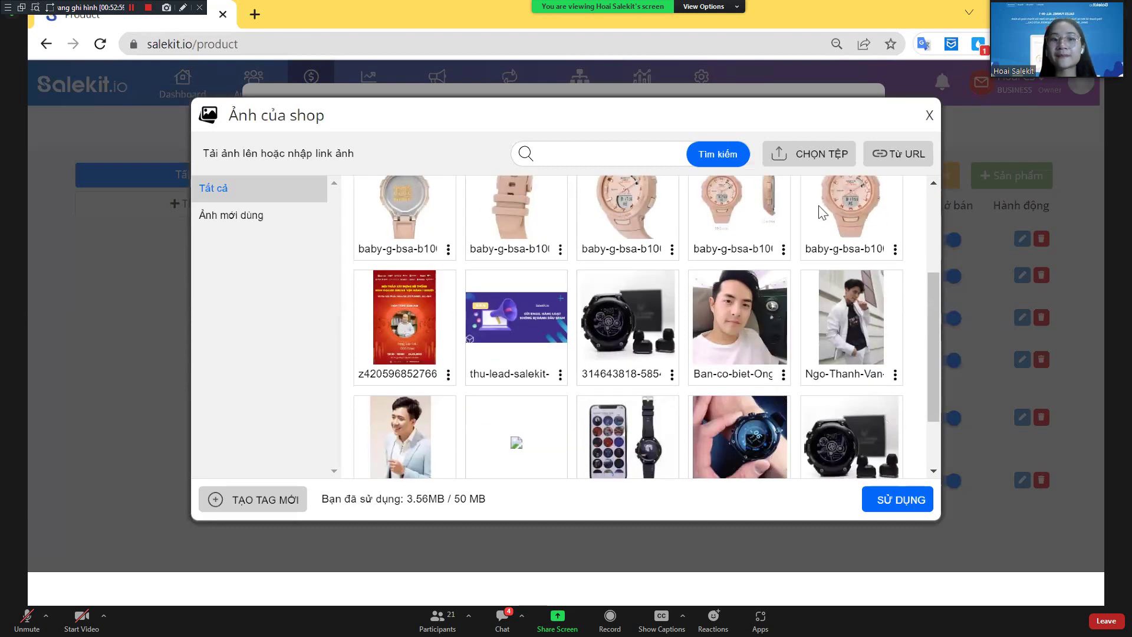
pyautogui.scroll(3, 823, 212)
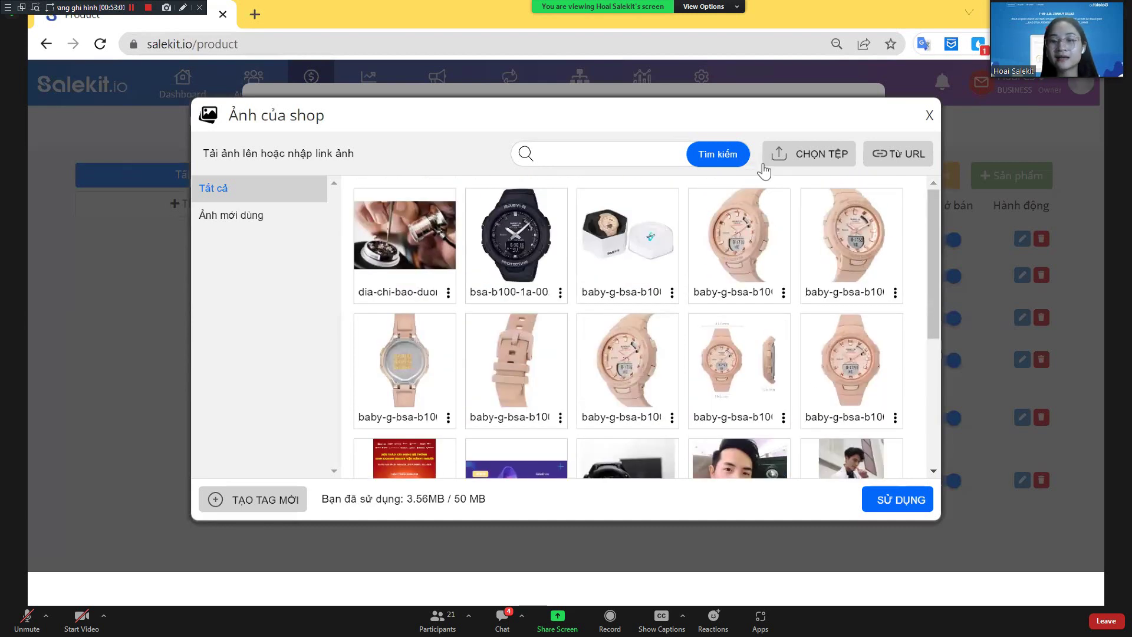
pyautogui.click(880, 157)
# Search Google Images for "sách xây dựng sự độc đáo" in a new tab and copy the image address of a MINH LONG BOOK cover photo
pyautogui.click(256, 14)
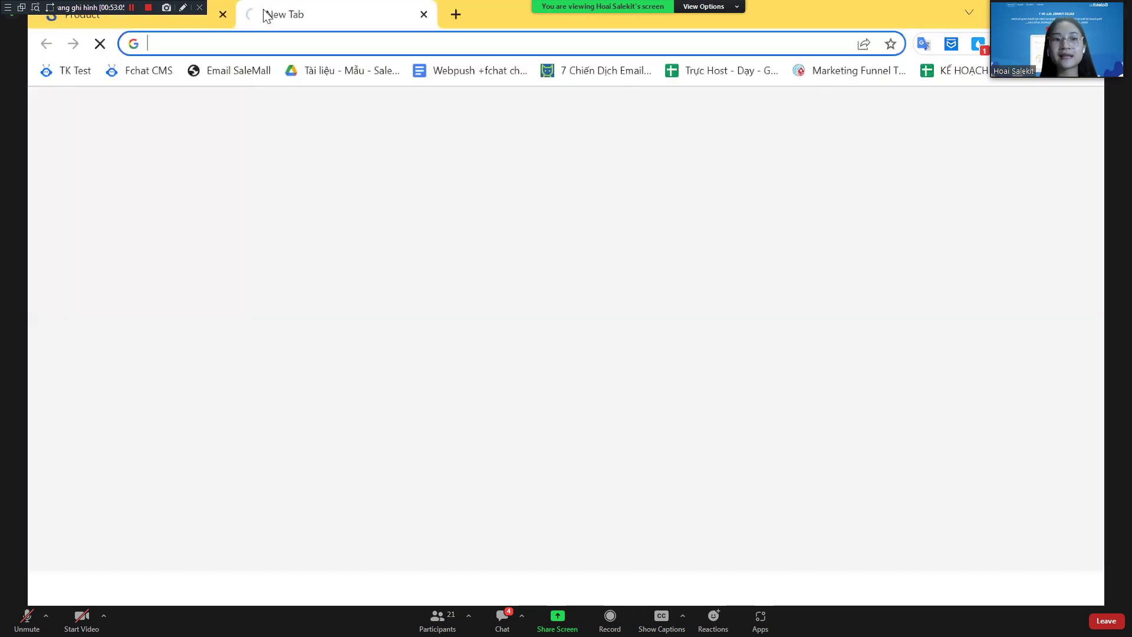
pyautogui.write('sách')
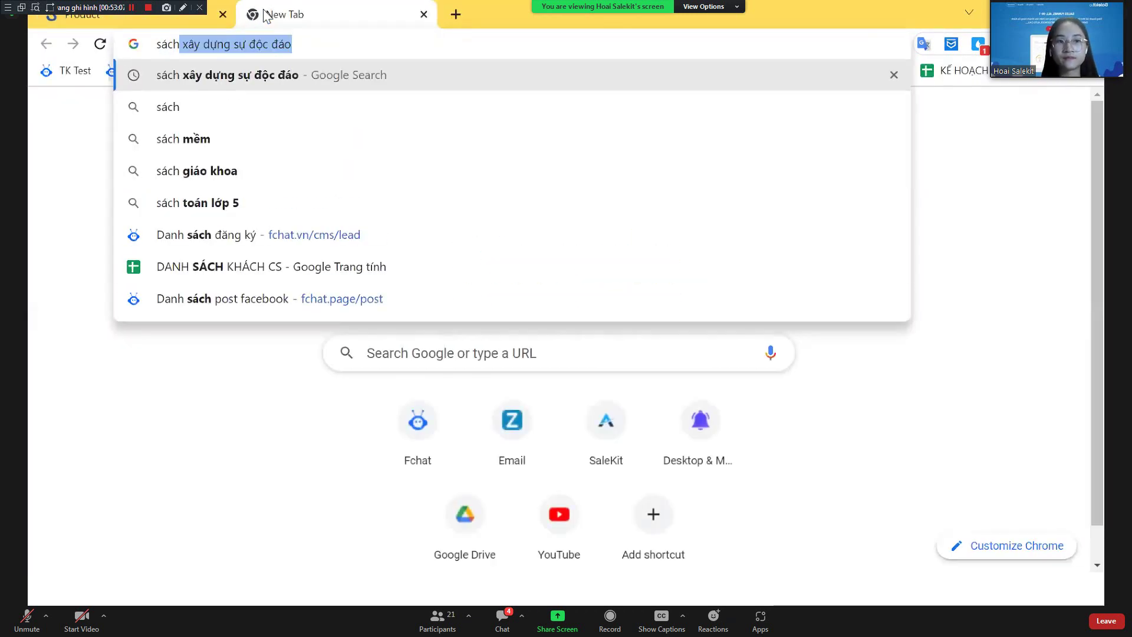
pyautogui.press('Return')
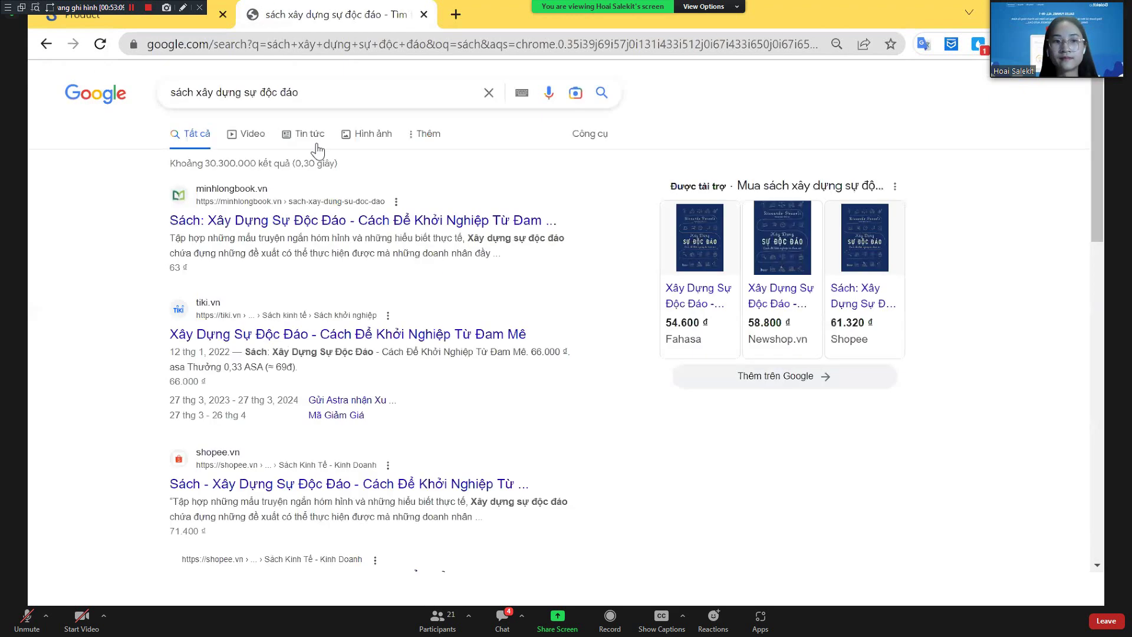
pyautogui.click(347, 134)
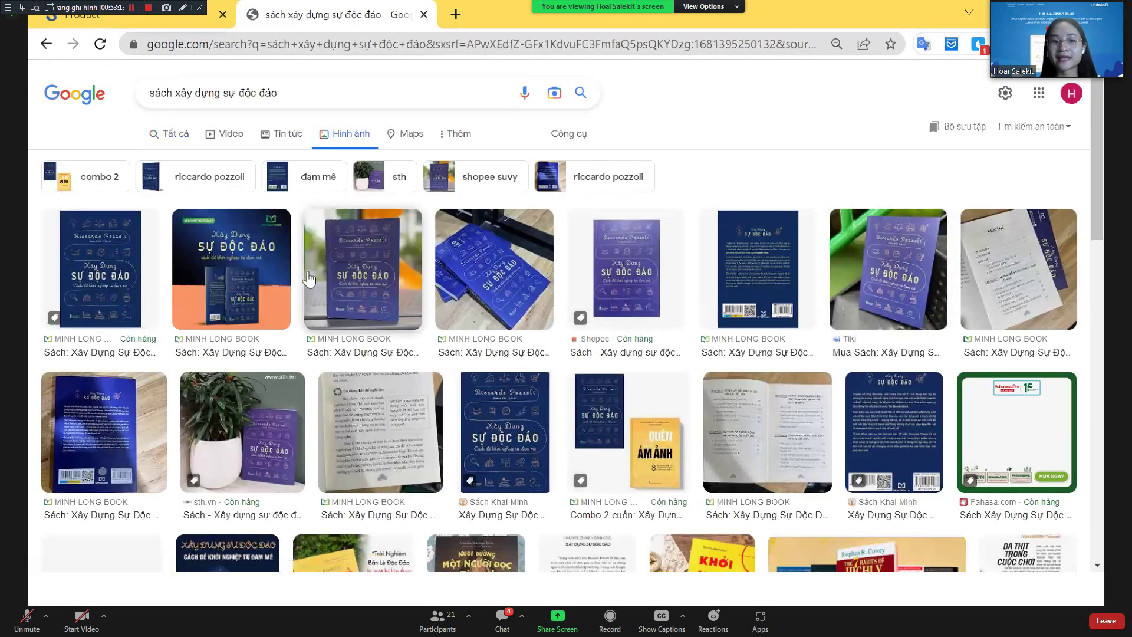
pyautogui.click(309, 279)
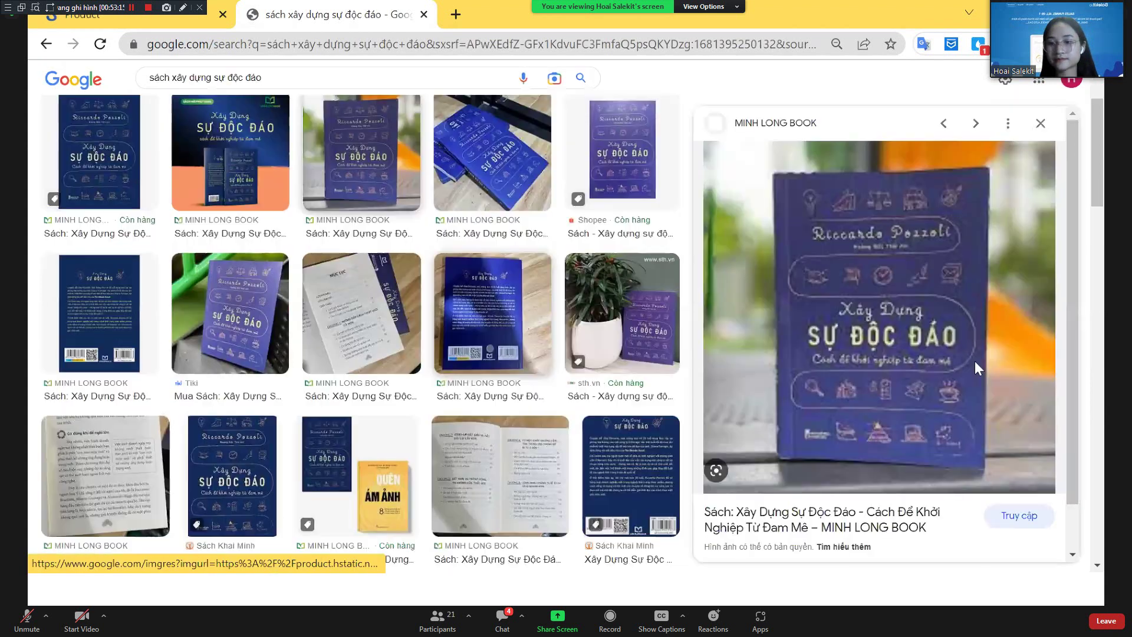
pyautogui.rightClick(933, 316)
pyautogui.click(967, 247)
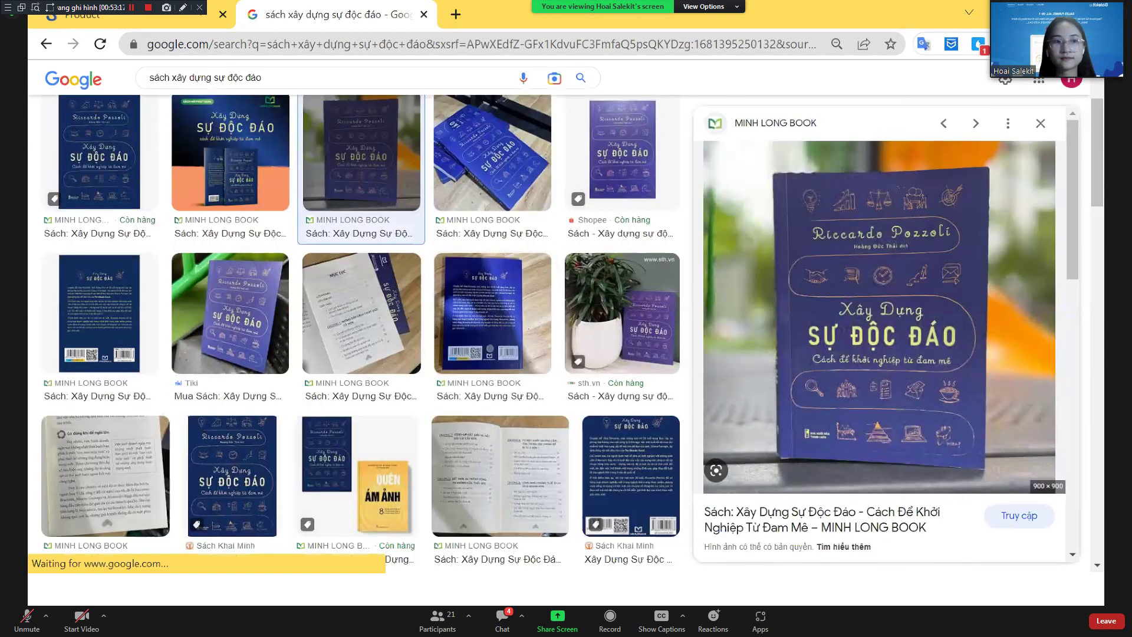
# Add the copied book cover link to the shop's image library, use it as the product image, and save the product
pyautogui.hotkey('ctrl', 'shift', 'Tab')
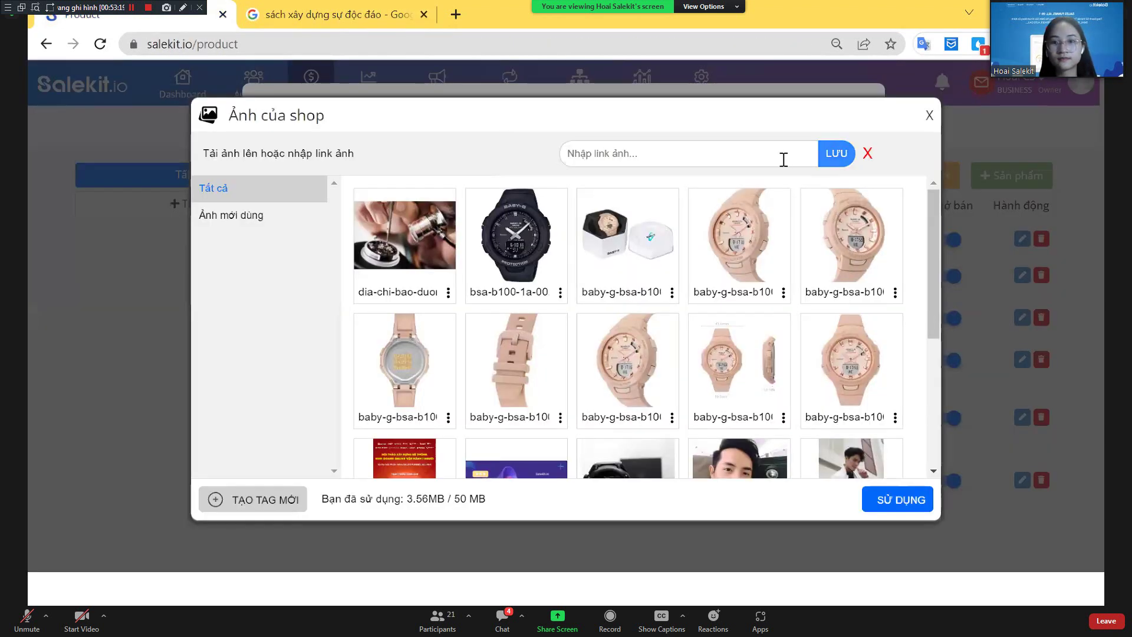
pyautogui.click(727, 152)
pyautogui.hotkey('ctrl', 'v')
pyautogui.click(836, 164)
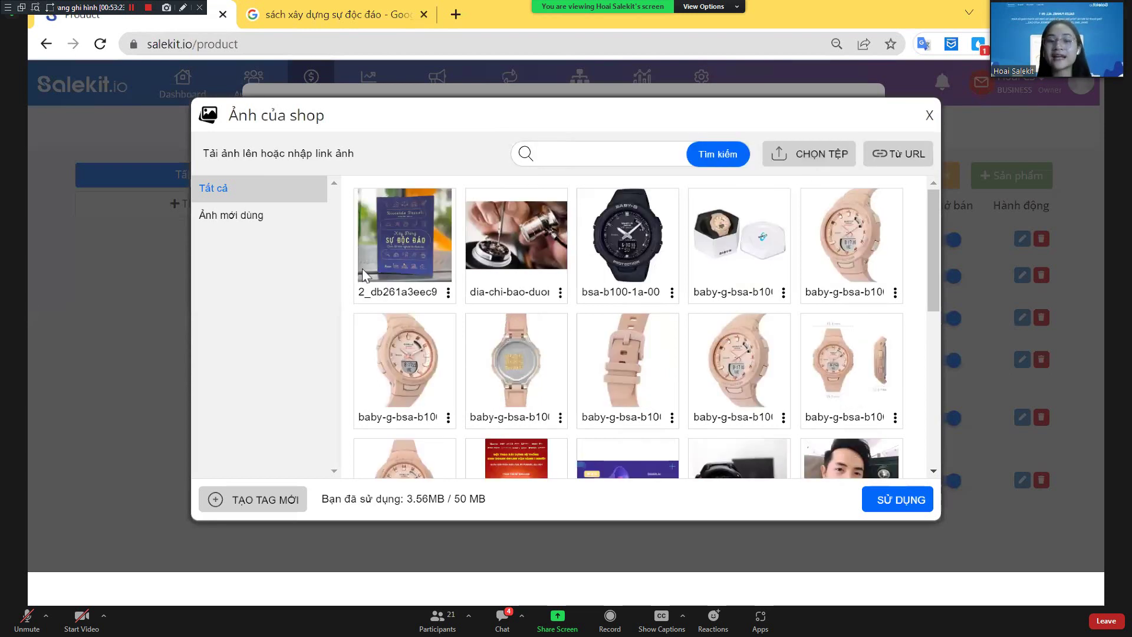
pyautogui.click(403, 257)
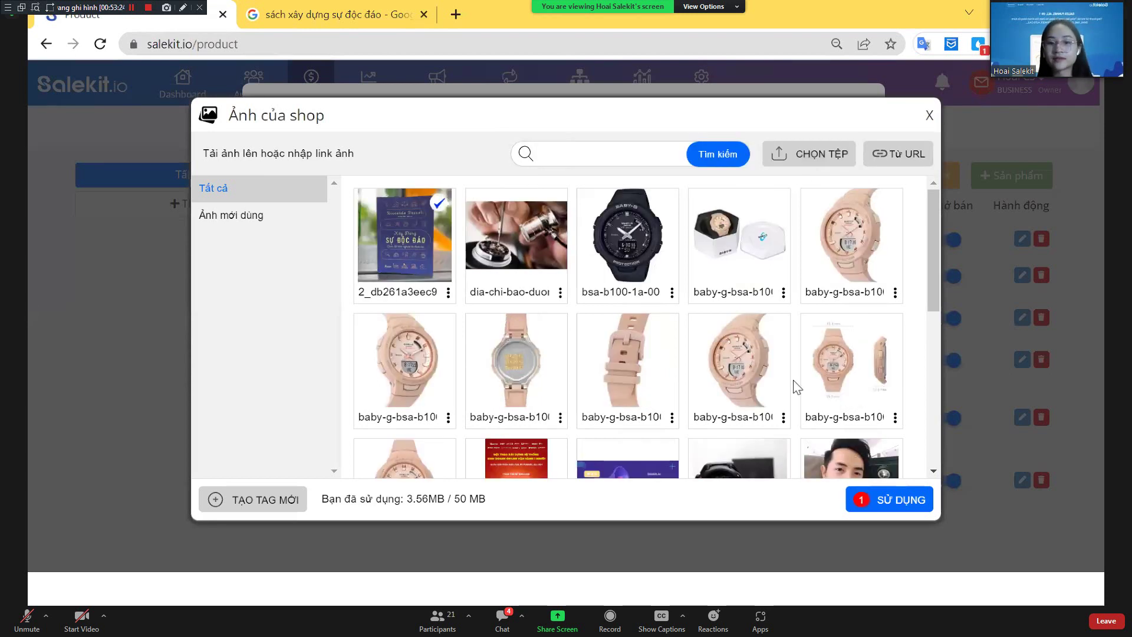
pyautogui.click(870, 486)
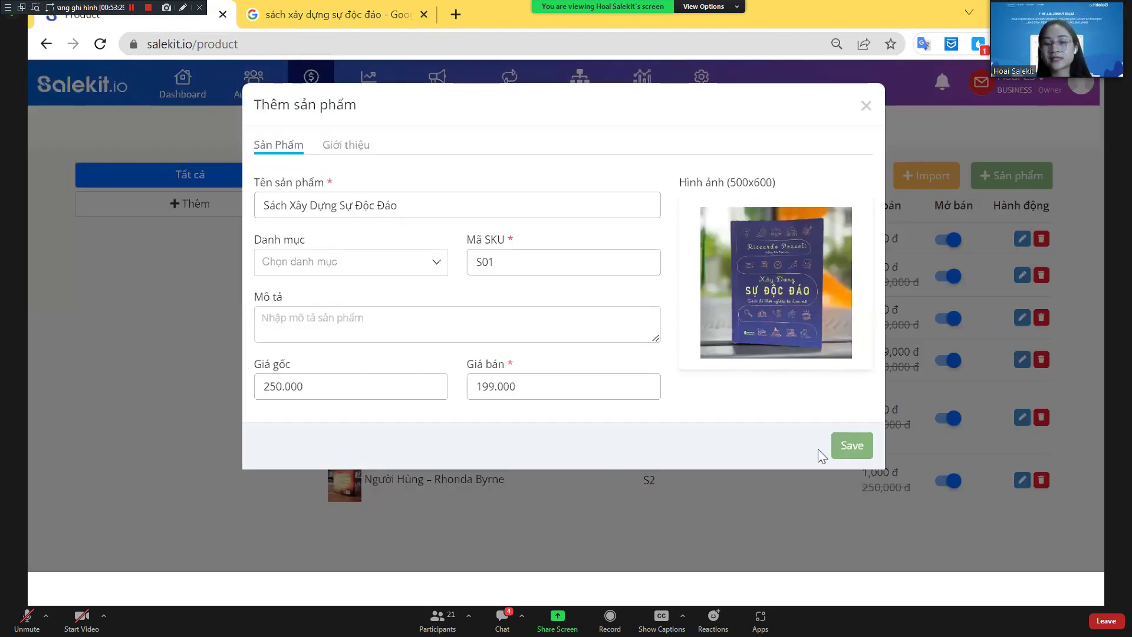
pyautogui.click(851, 447)
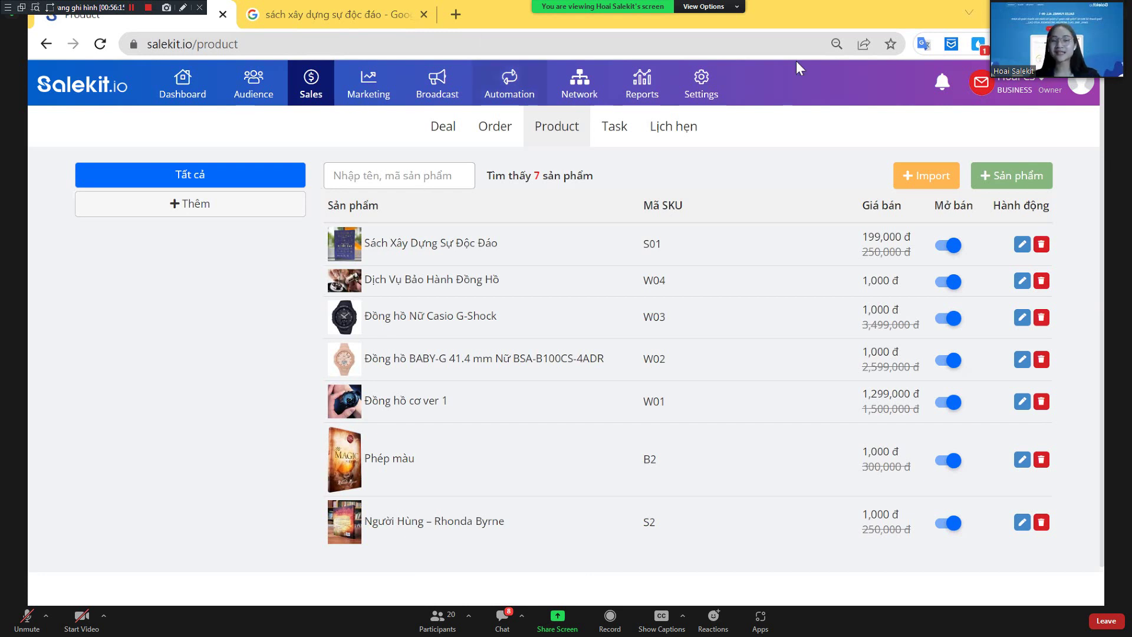
# Return to the sales funnel list by way of the Salekit home page and open the first SÁCH funnel
pyautogui.click(381, 102)
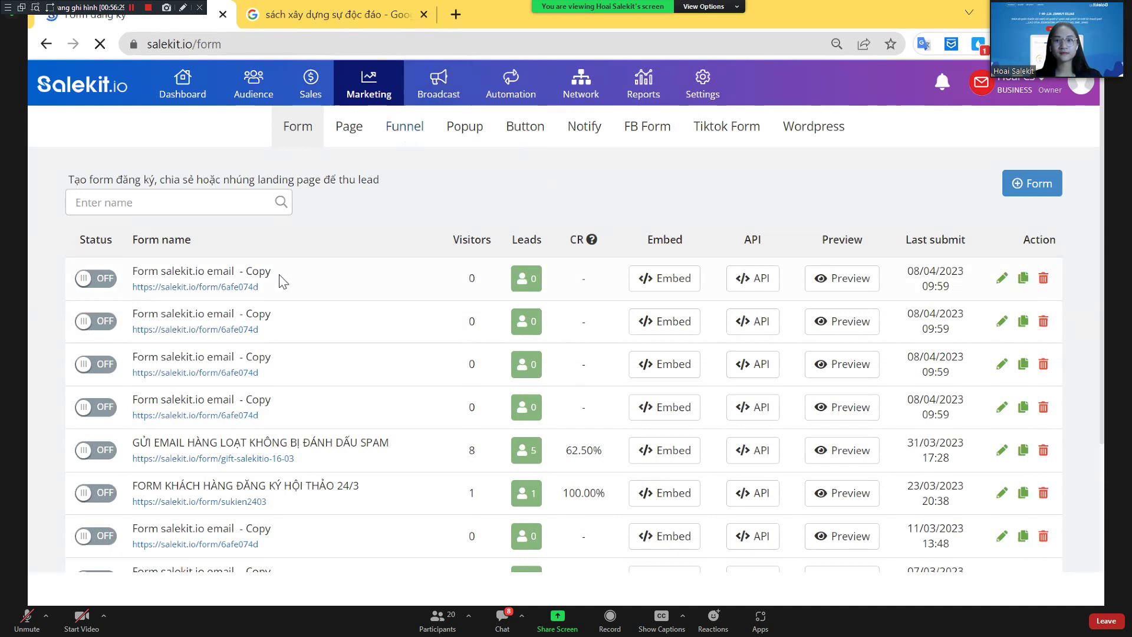
pyautogui.click(403, 137)
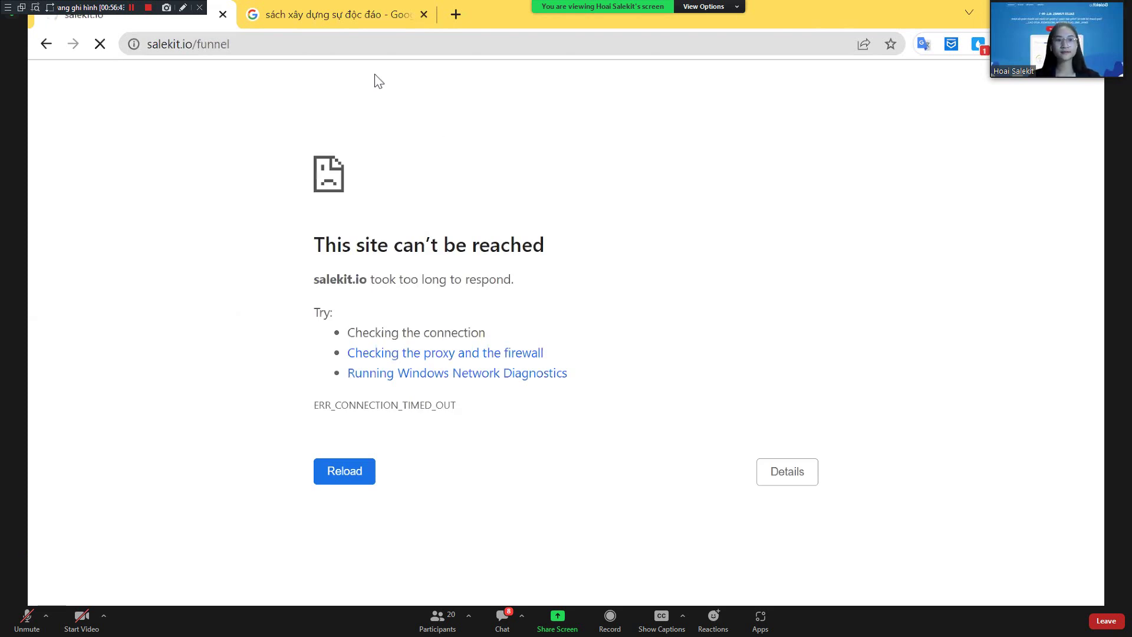
pyautogui.hotkey('ctrl', 'l')
pyautogui.write('sale')
pyautogui.press('Return')
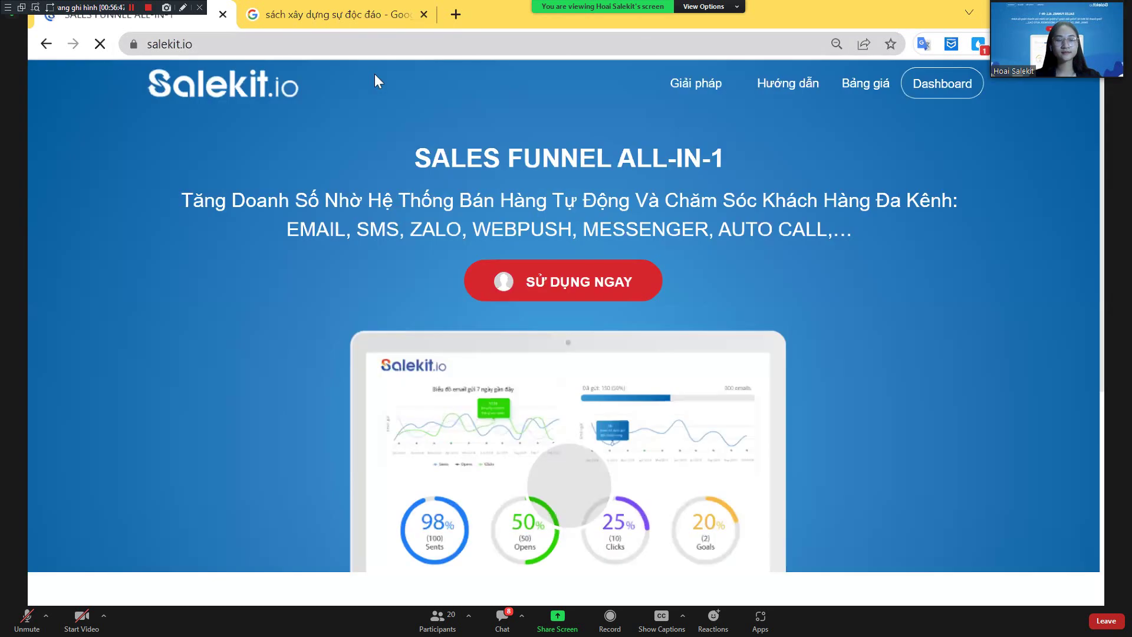
pyautogui.click(640, 290)
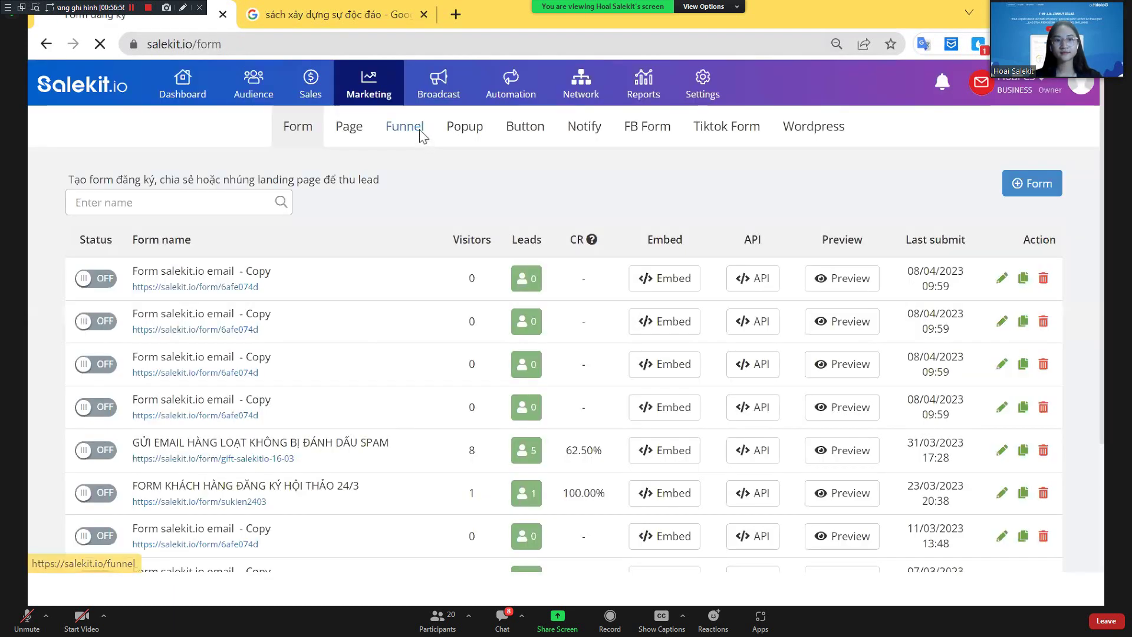
pyautogui.click(422, 135)
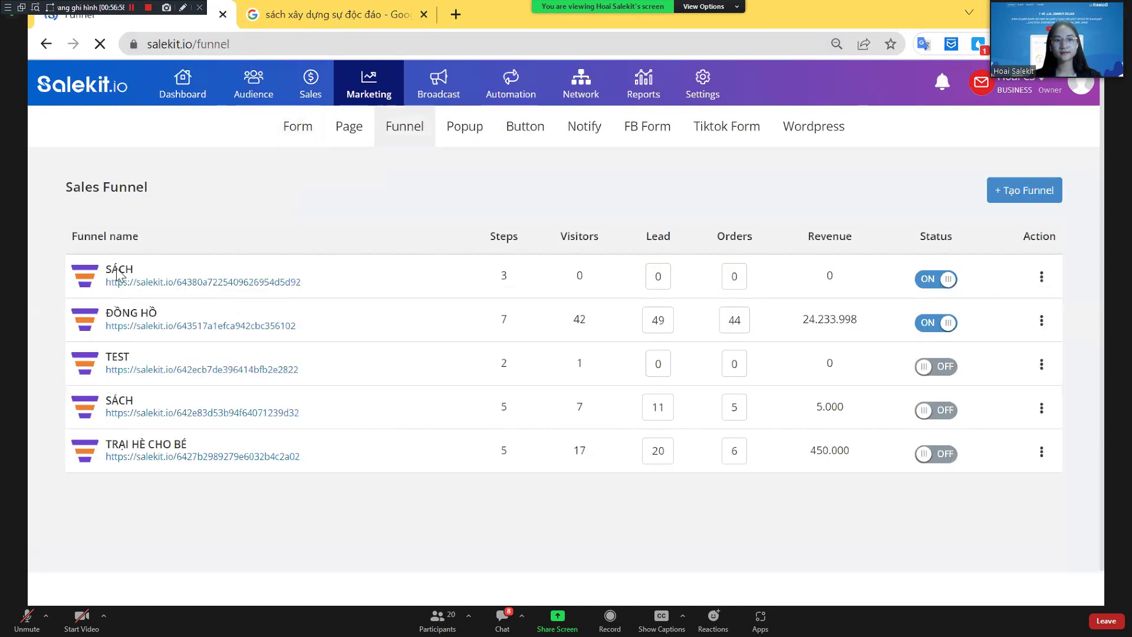
pyautogui.click(116, 275)
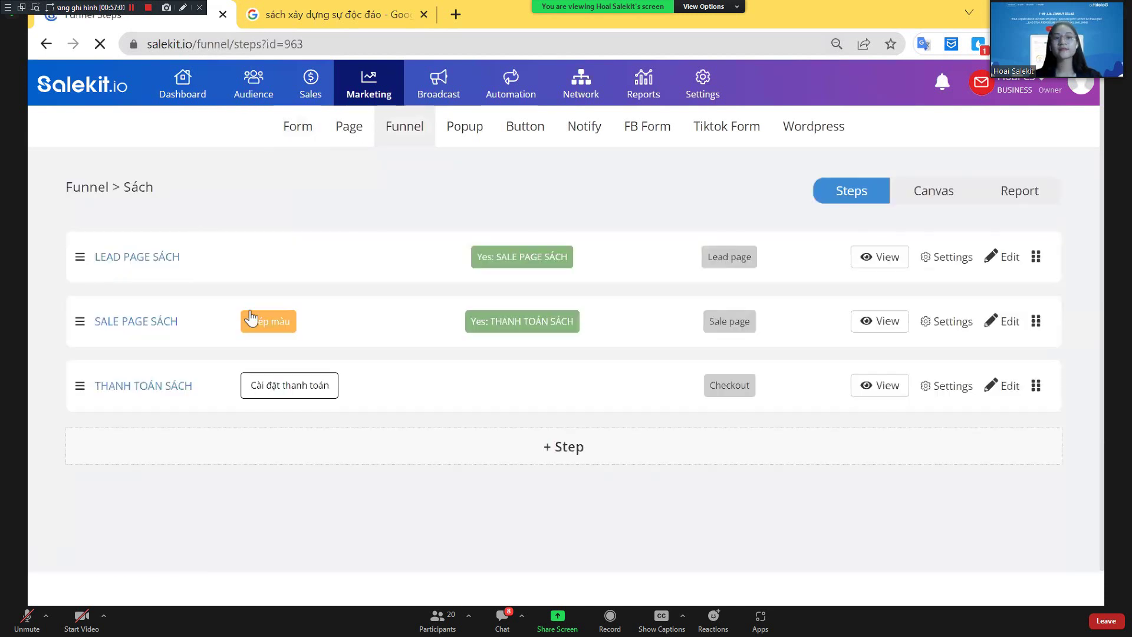
# Search for "xây" in the SALE PAGE SÁCH step's products and add Sách Xây Dựng Sự Độc Đáo to it
pyautogui.click(267, 322)
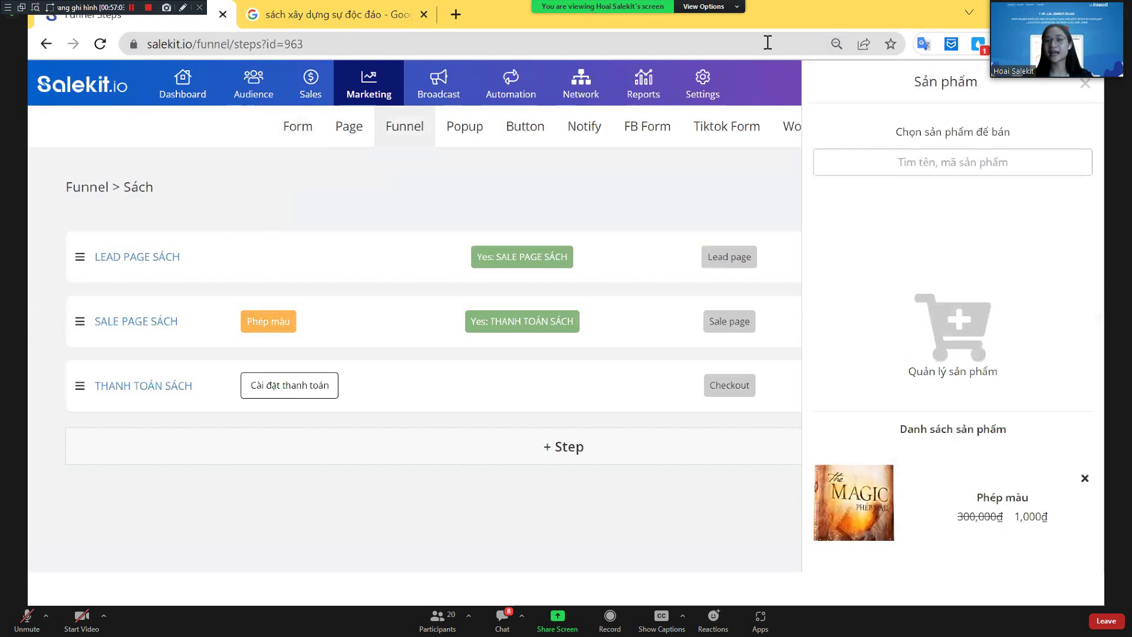
pyautogui.click(951, 163)
pyautogui.write('xây')
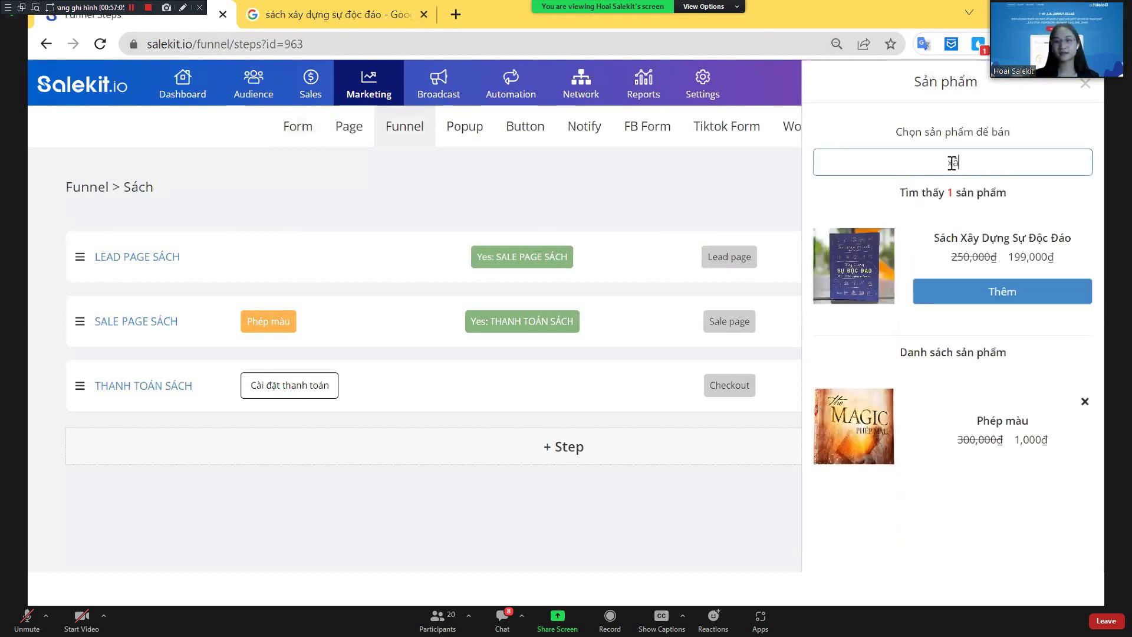
pyautogui.click(983, 293)
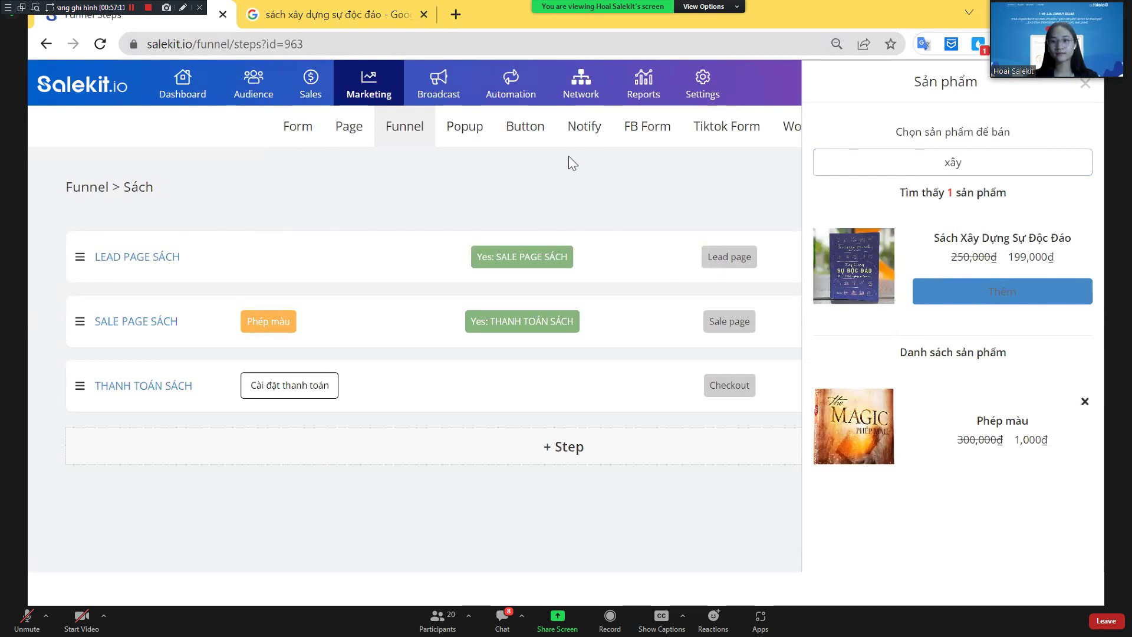
pyautogui.click(996, 282)
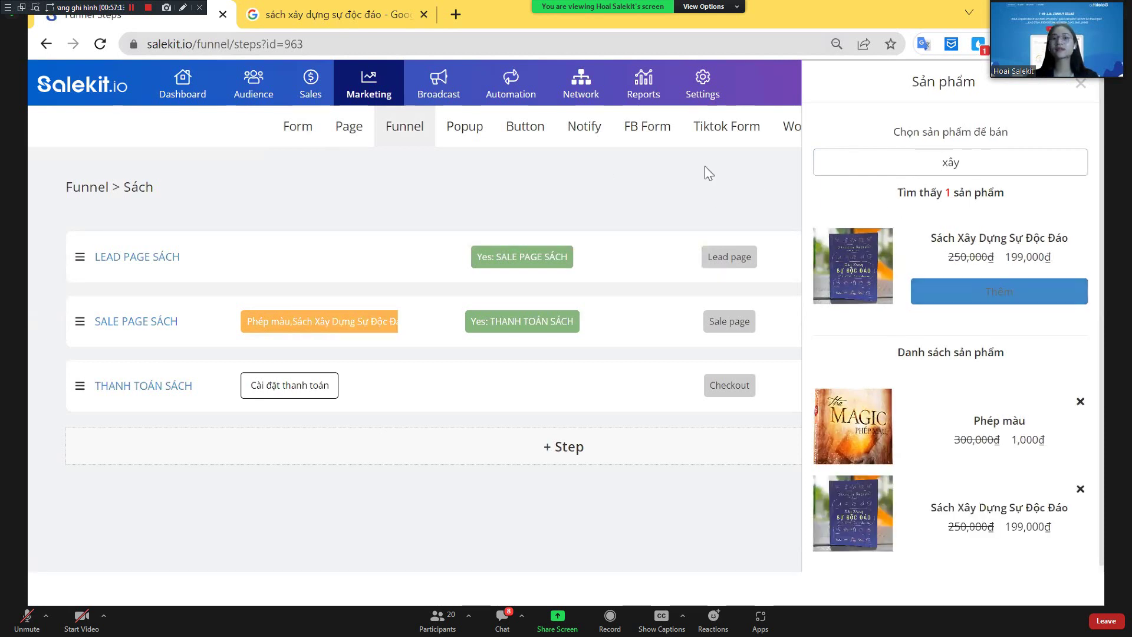
pyautogui.click(1081, 83)
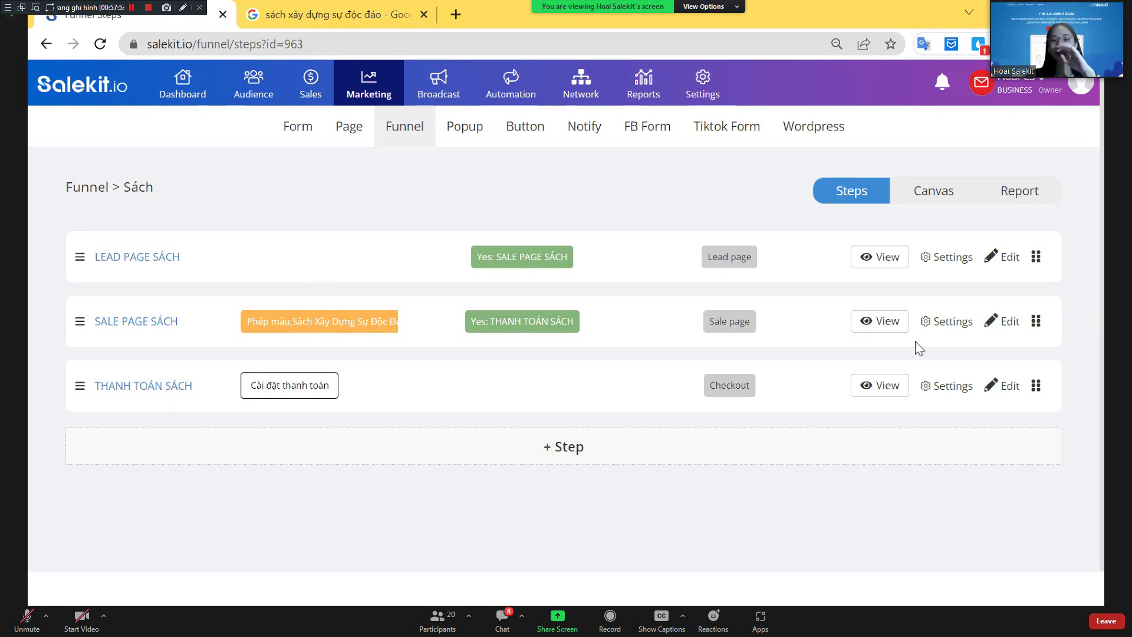
# Open the THANH TOÁN SÁCH page in the builder and examine its heading, order confirmation line and payment button
pyautogui.click(1007, 389)
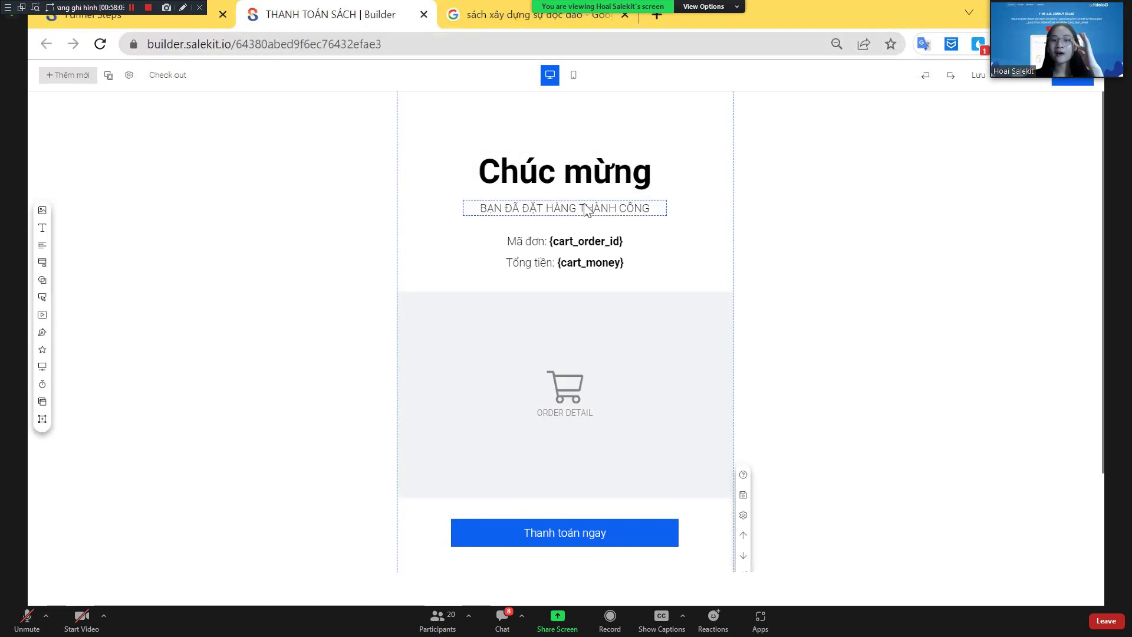
pyautogui.click(595, 178)
pyautogui.doubleClick(590, 190)
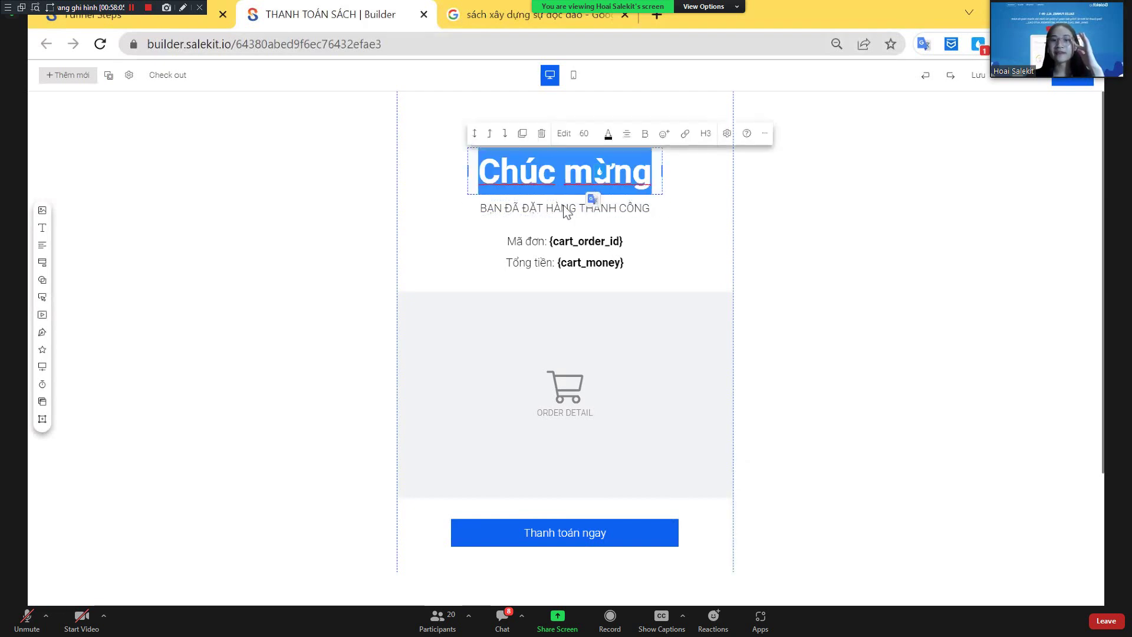
pyautogui.doubleClick(545, 211)
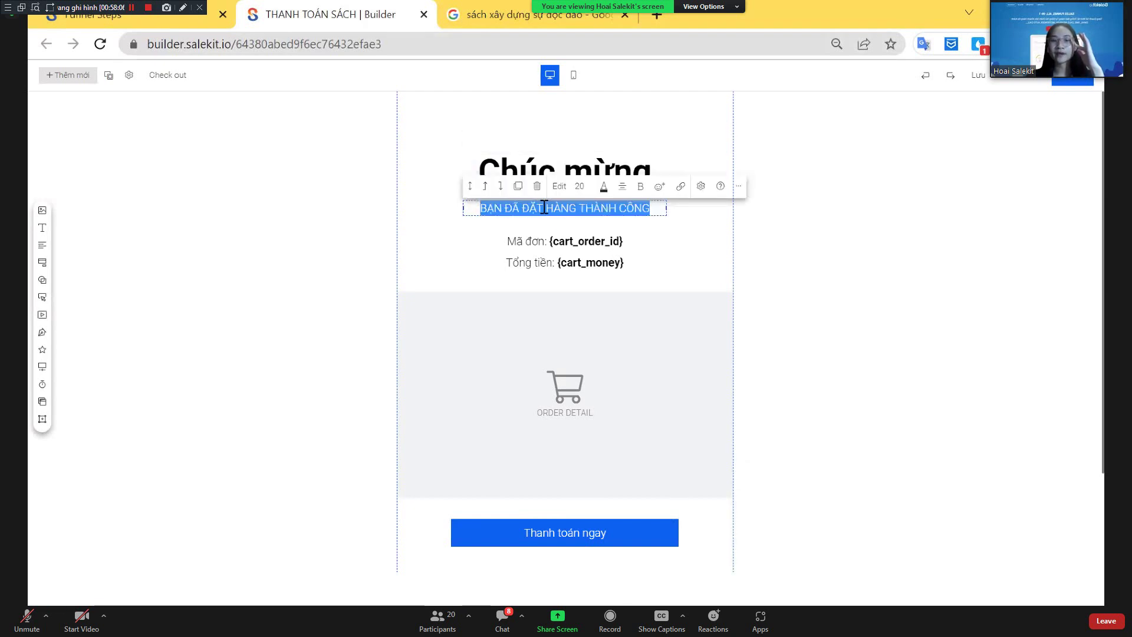
pyautogui.click(565, 539)
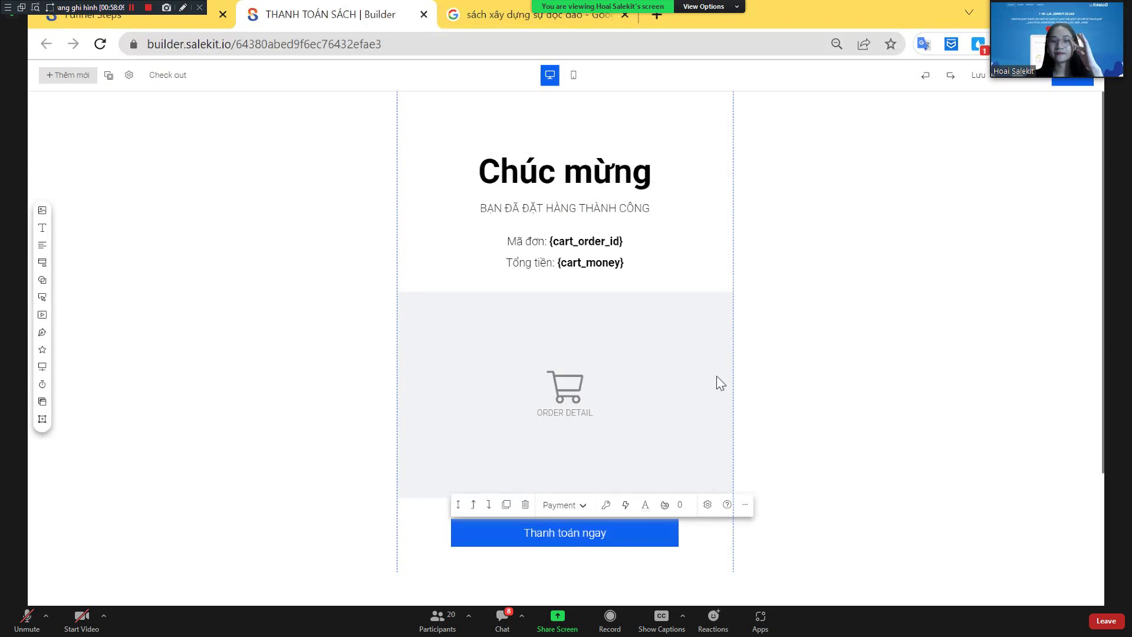
pyautogui.click(764, 339)
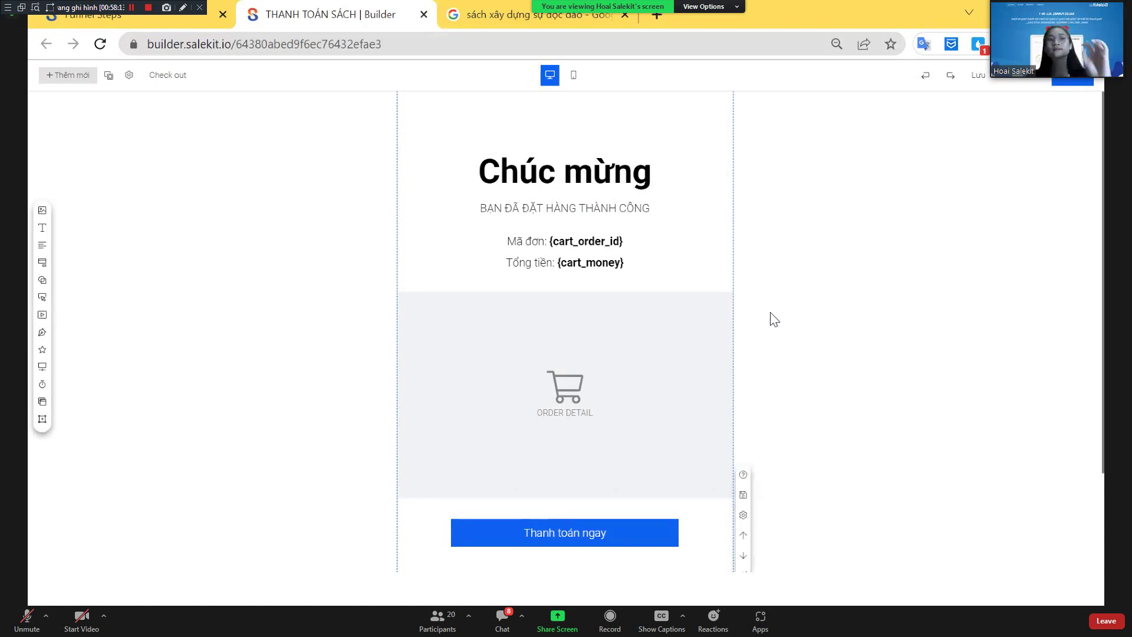
# Replace the checkout page's "Chúc mừng" heading with "HOÀN THÀNH" and widen its text box to fit one line above the confirmation text
pyautogui.click(613, 211)
pyautogui.doubleClick(615, 165)
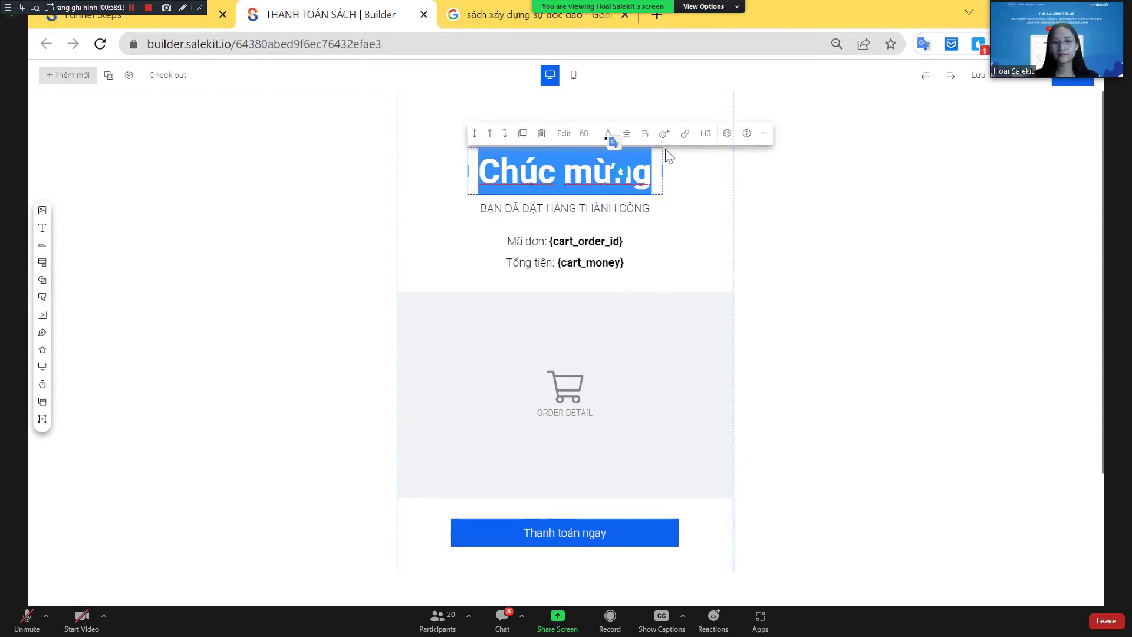
pyautogui.press('BackSpace')
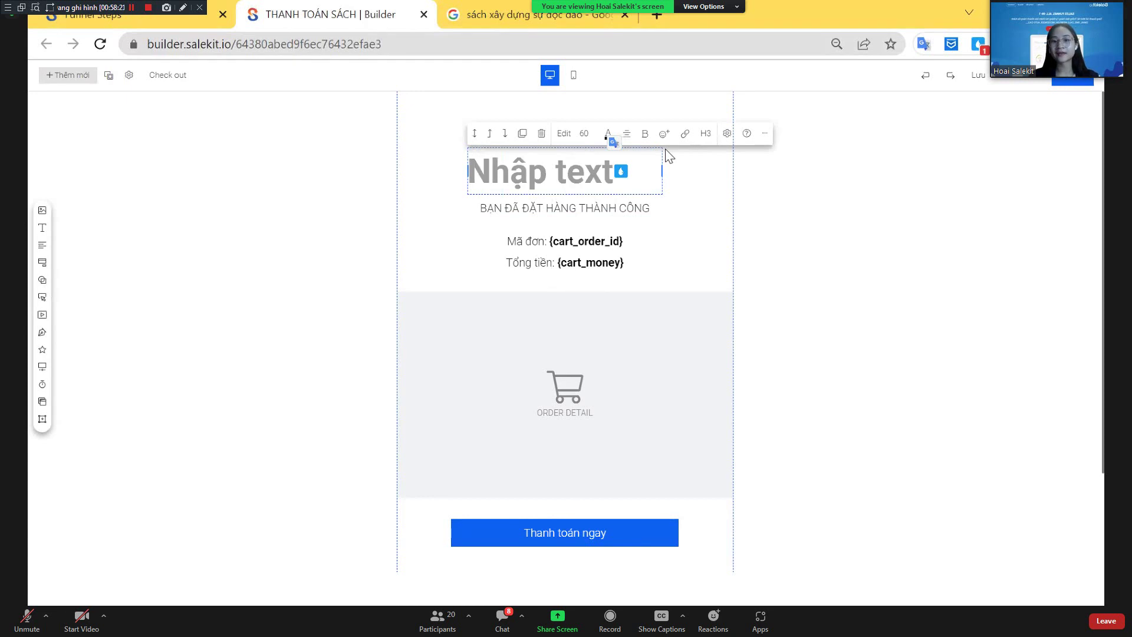
pyautogui.write('H')
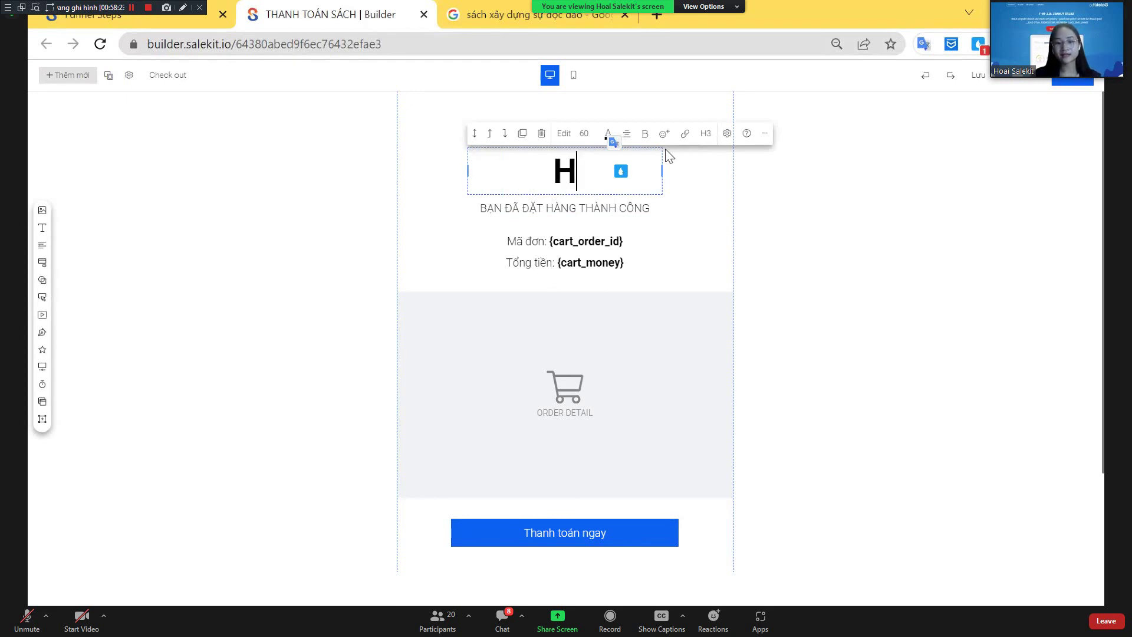
pyautogui.write('OÀN THANH')
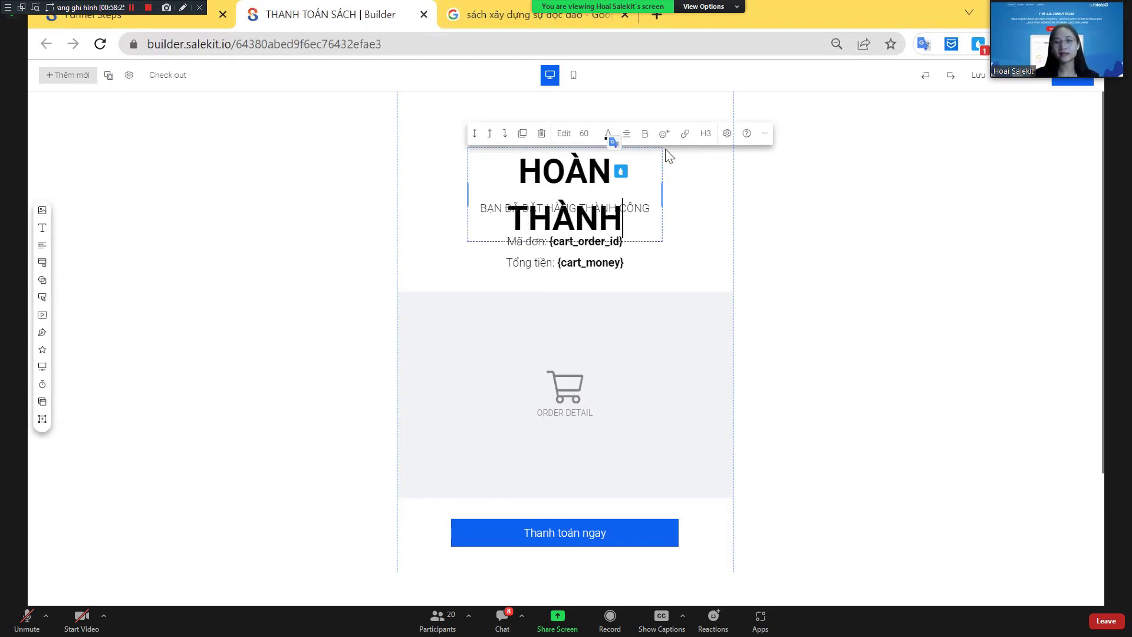
pyautogui.click(678, 190)
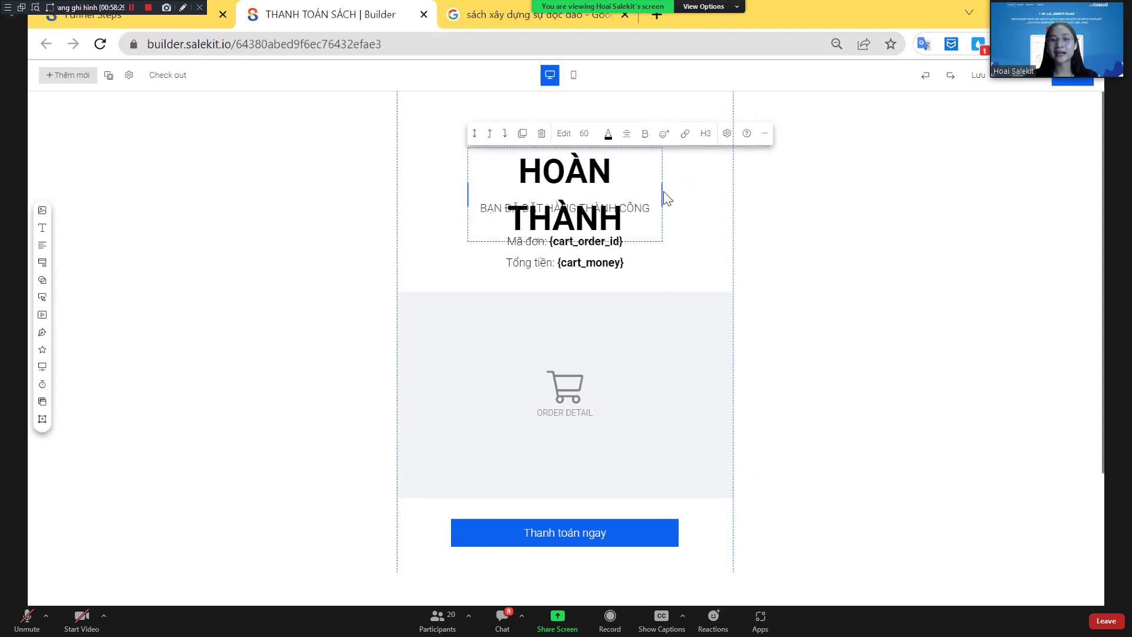
pyautogui.moveTo(661, 193)
pyautogui.mouseDown()
pyautogui.moveTo(715, 194)
pyautogui.moveTo(679, 192)
pyautogui.mouseUp()
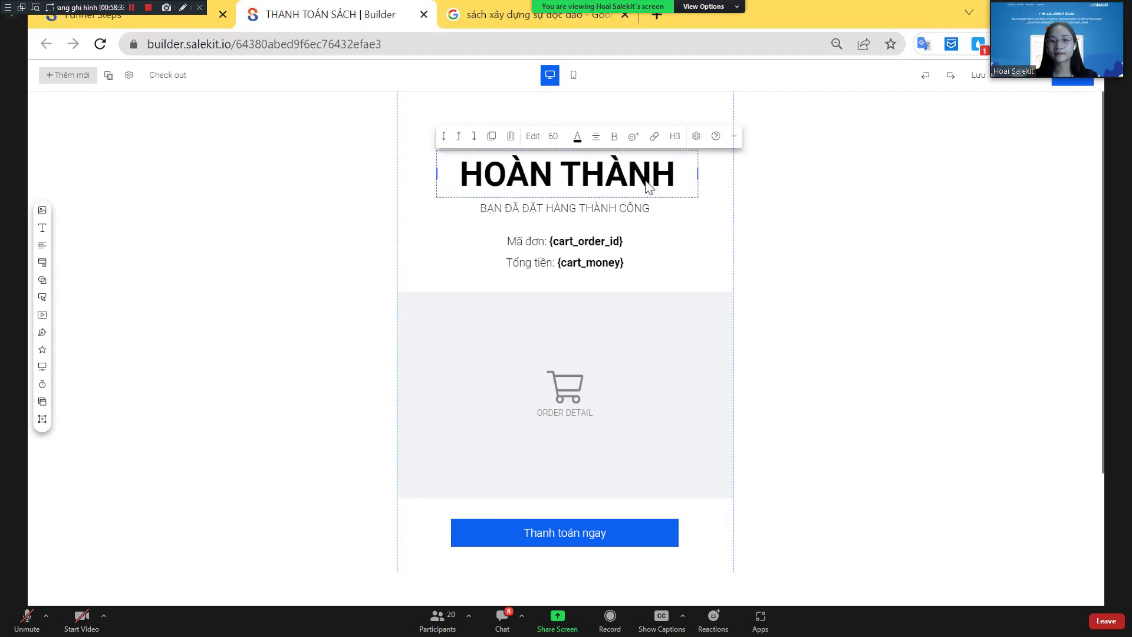
pyautogui.moveTo(644, 184); pyautogui.dragTo(645, 181)
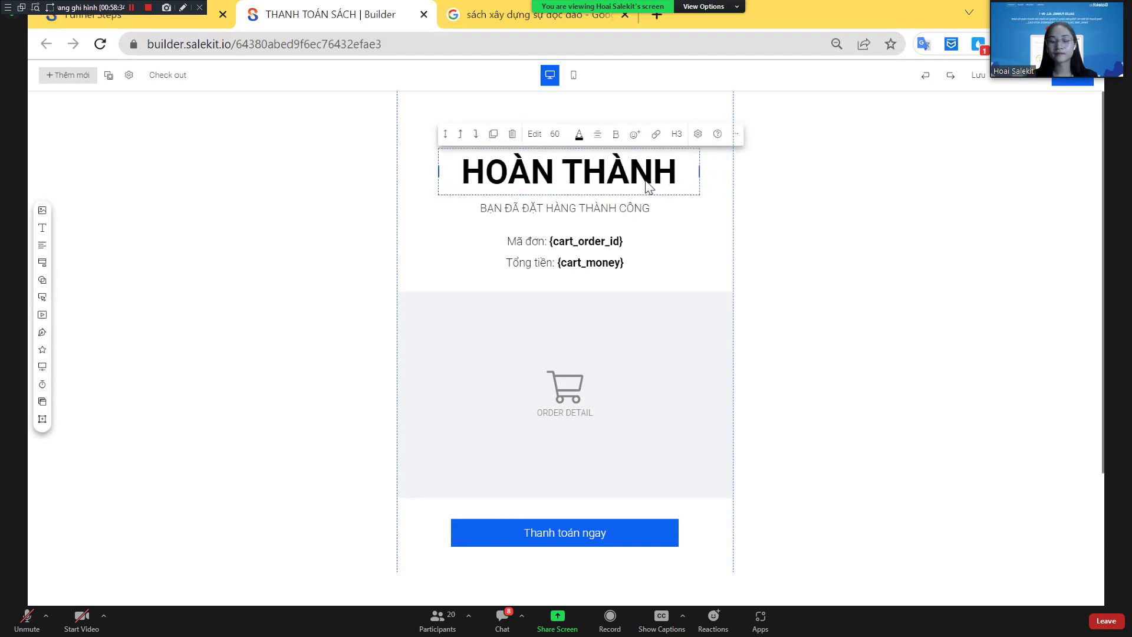
# Check the funnel button type of the "Thanh toán ngay" button and save the checkout page
pyautogui.click(578, 529)
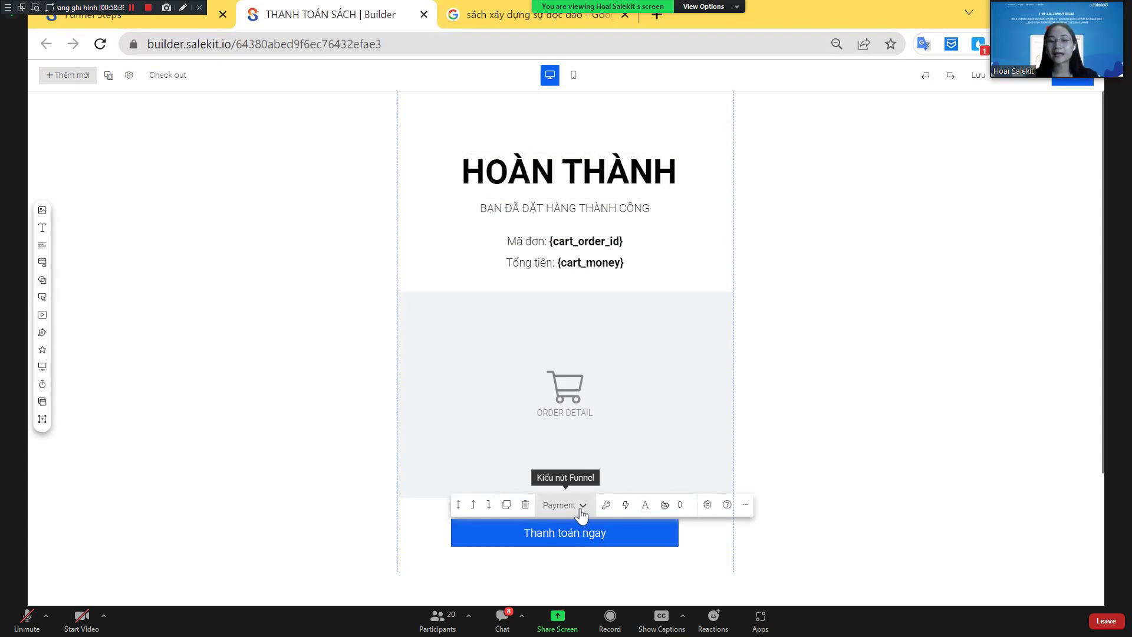
pyautogui.scroll(-2, 618, 446)
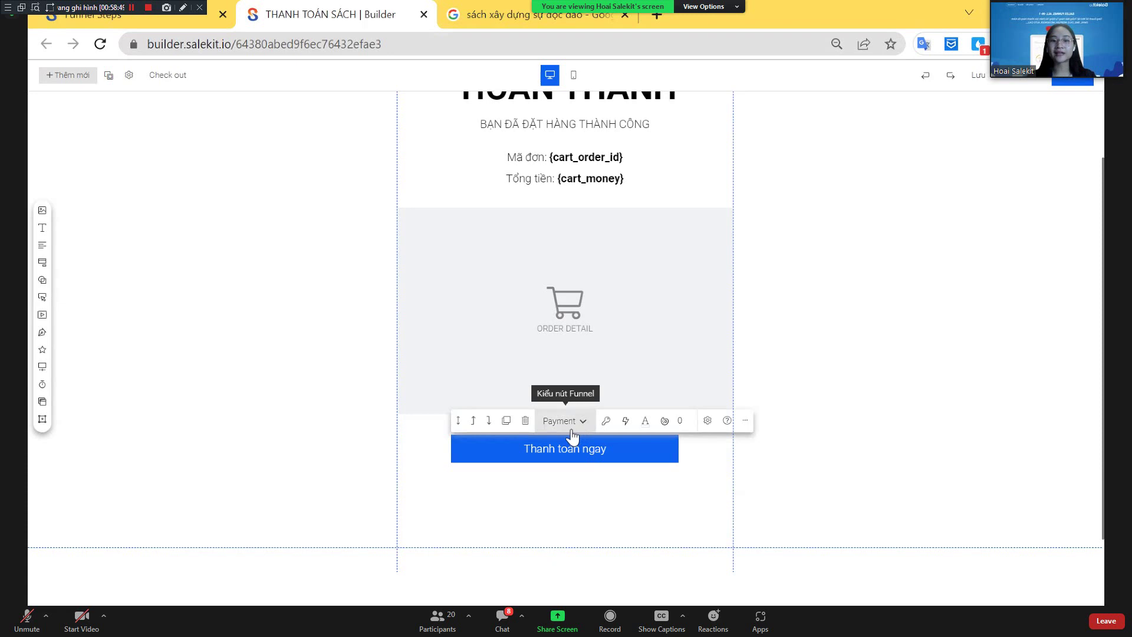
pyautogui.click(1064, 182)
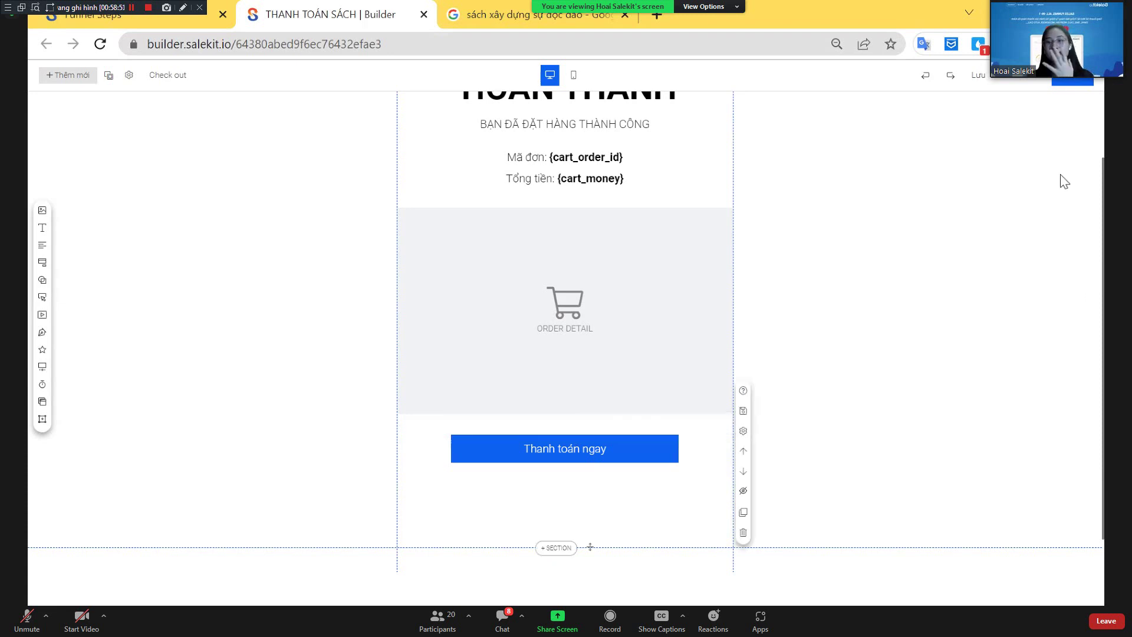
pyautogui.click(979, 76)
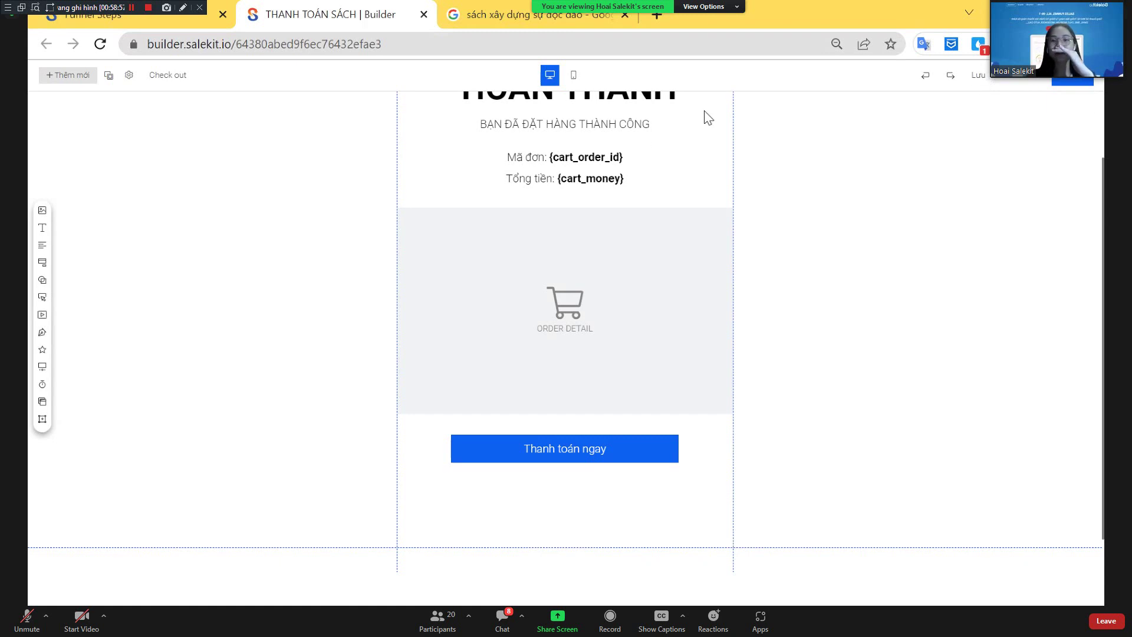
# Go back to the Sách funnel's steps and open the online payment settings from the THANH TOÁN SÁCH step
pyautogui.click(136, 16)
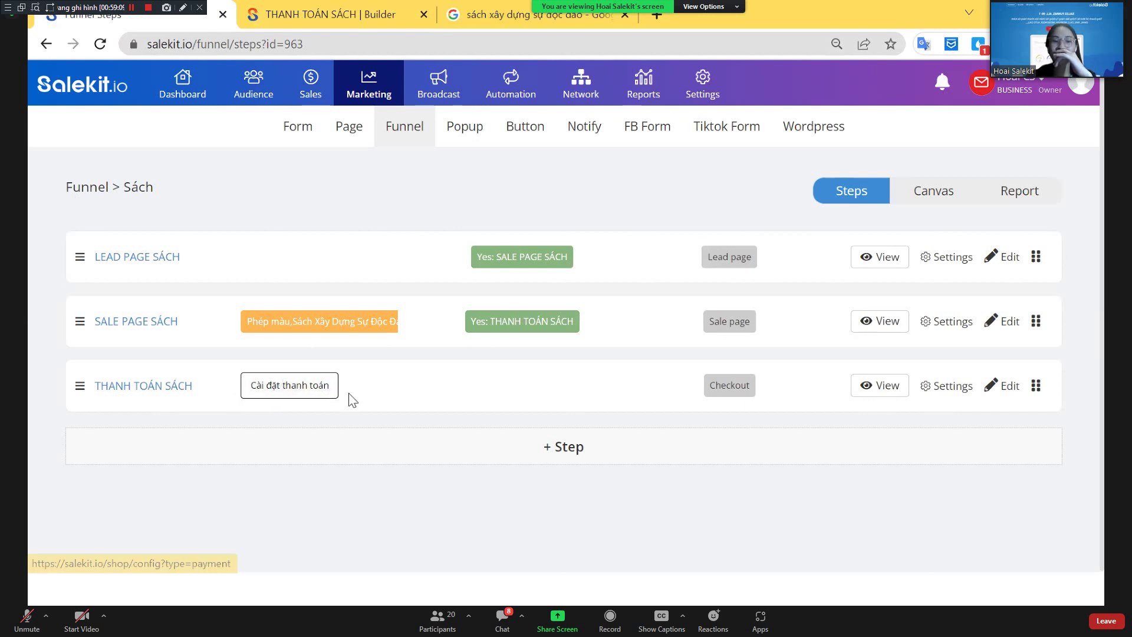
pyautogui.click(322, 394)
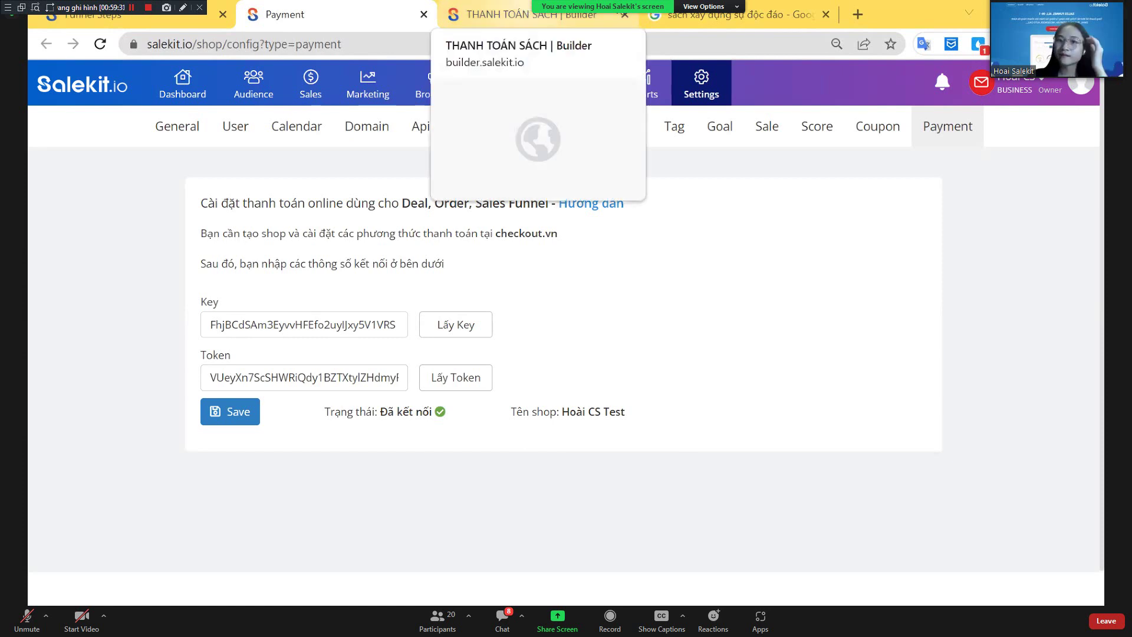
pyautogui.click(659, 19)
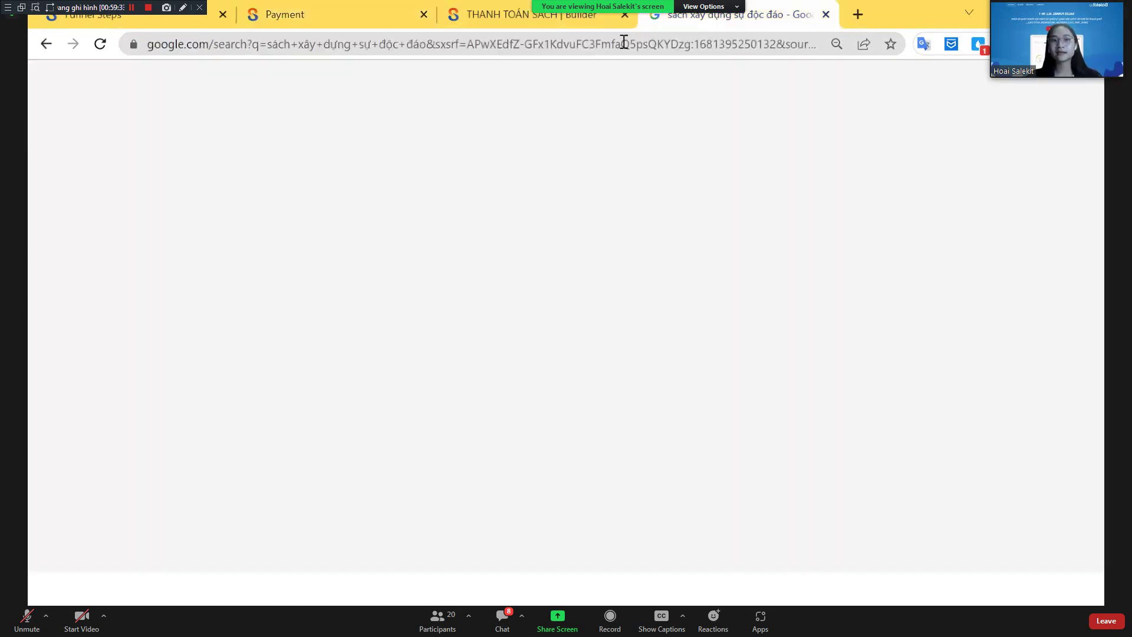
pyautogui.click(351, 13)
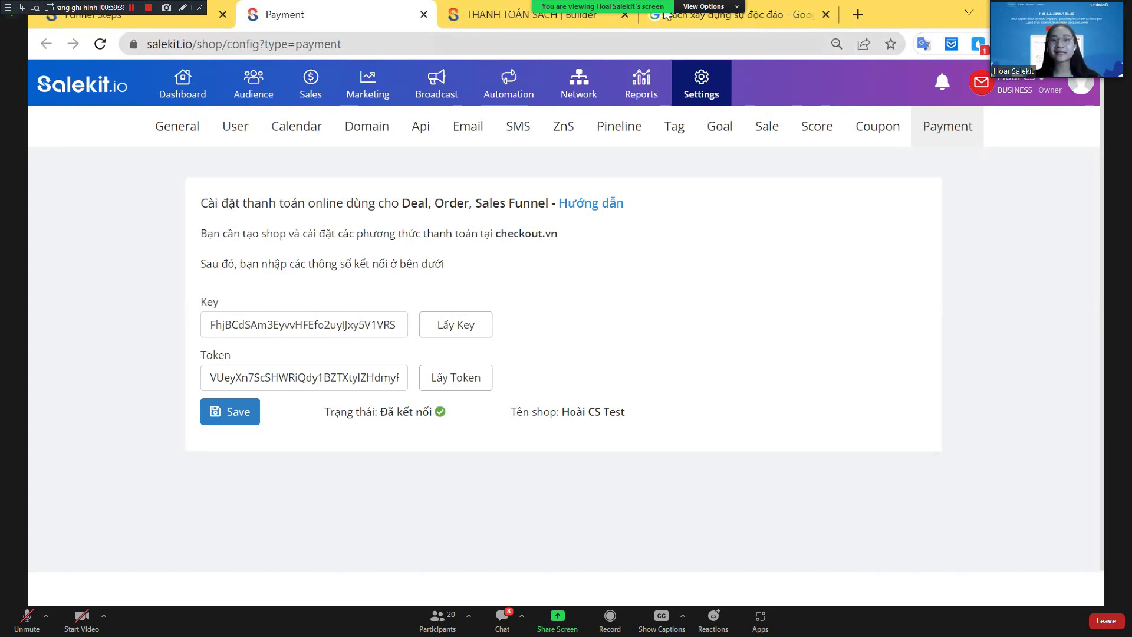
# Open the checkout.vn website in the browser tab holding the book image search
pyautogui.click(784, 13)
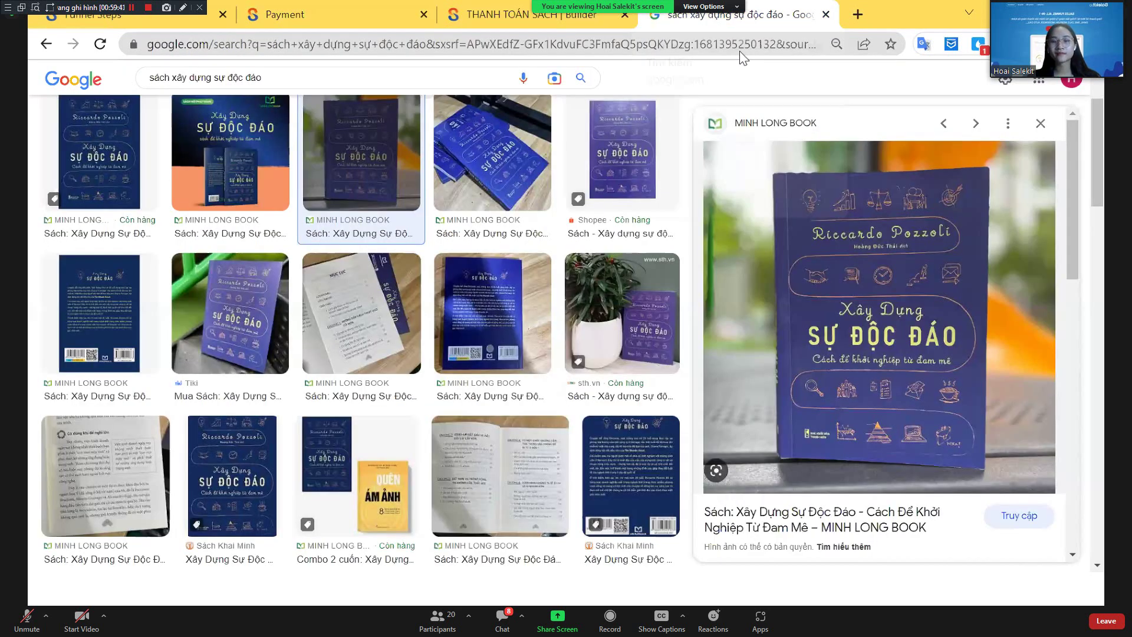
pyautogui.click(741, 52)
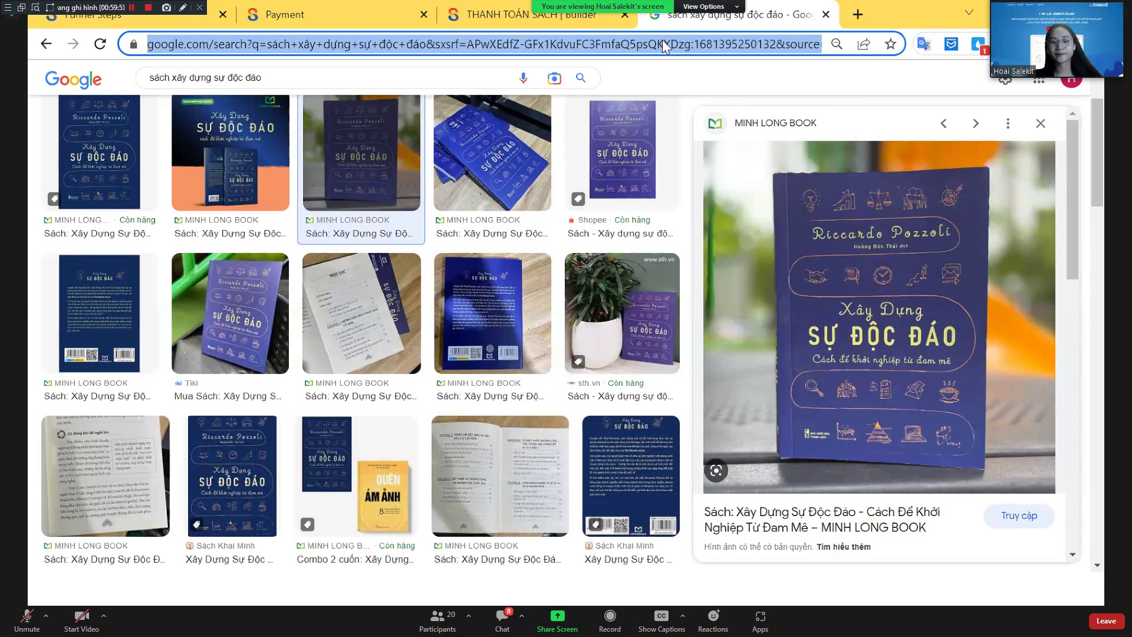
pyautogui.write('chec')
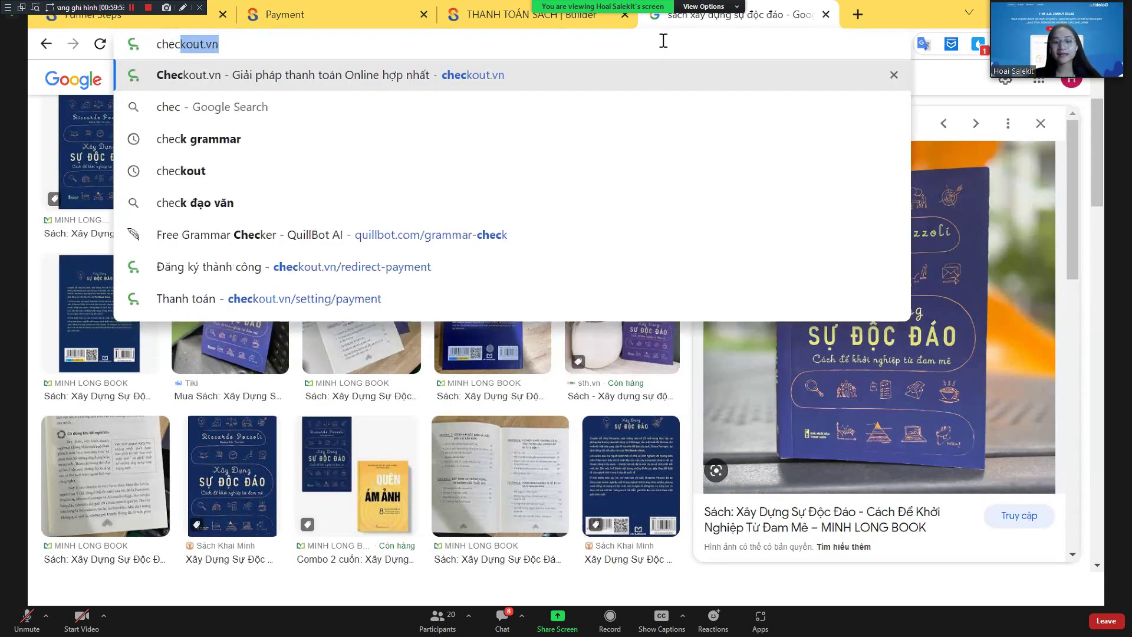
pyautogui.write('k')
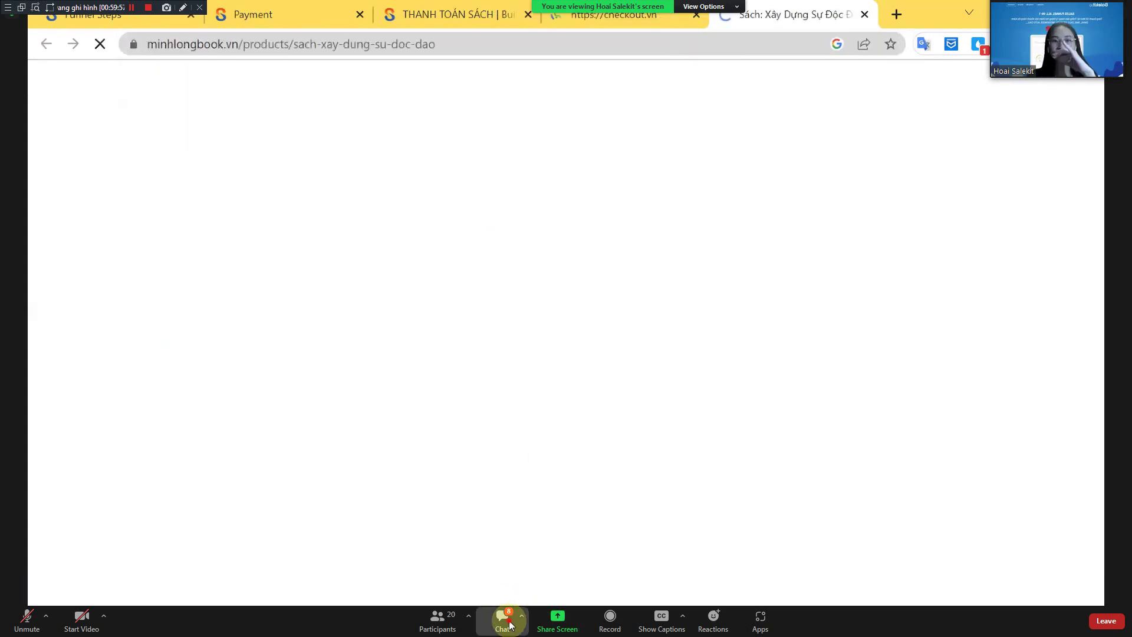
# Send the message "Demo luôn đi em" to everyone in the meeting chat and put the chat window away
pyautogui.click(509, 622)
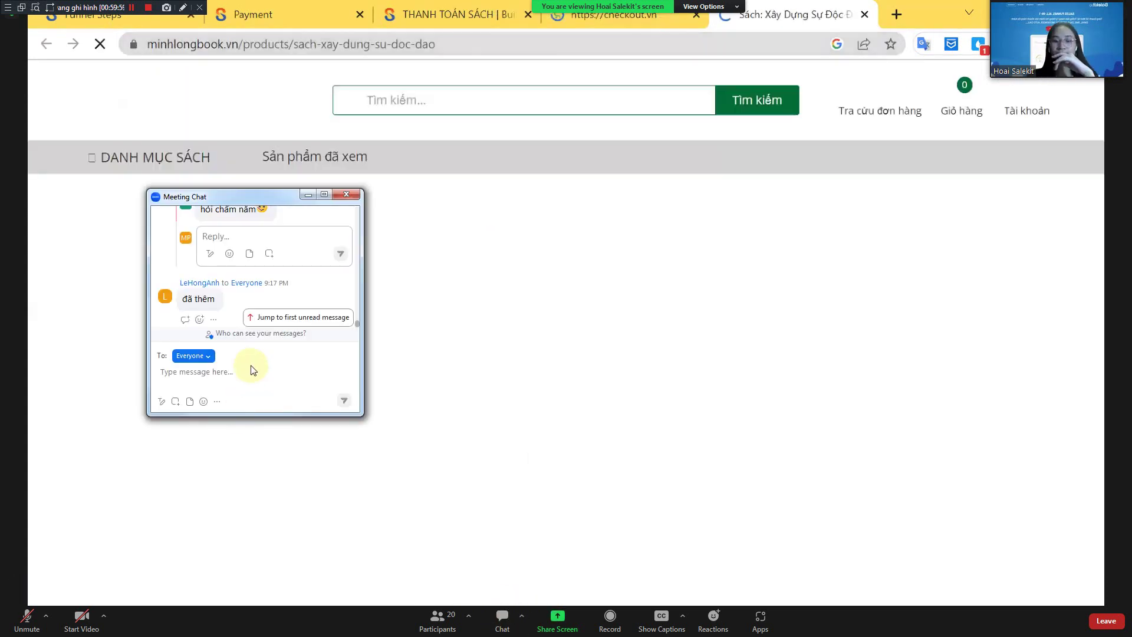
pyautogui.write('Demo l')
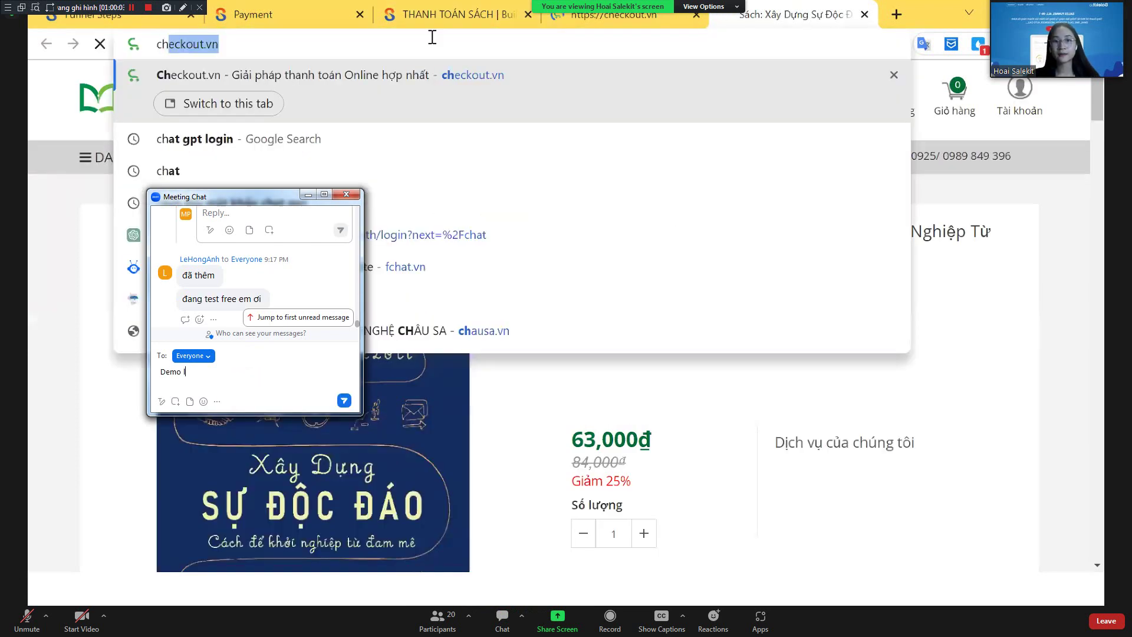
pyautogui.write('uôn đi em')
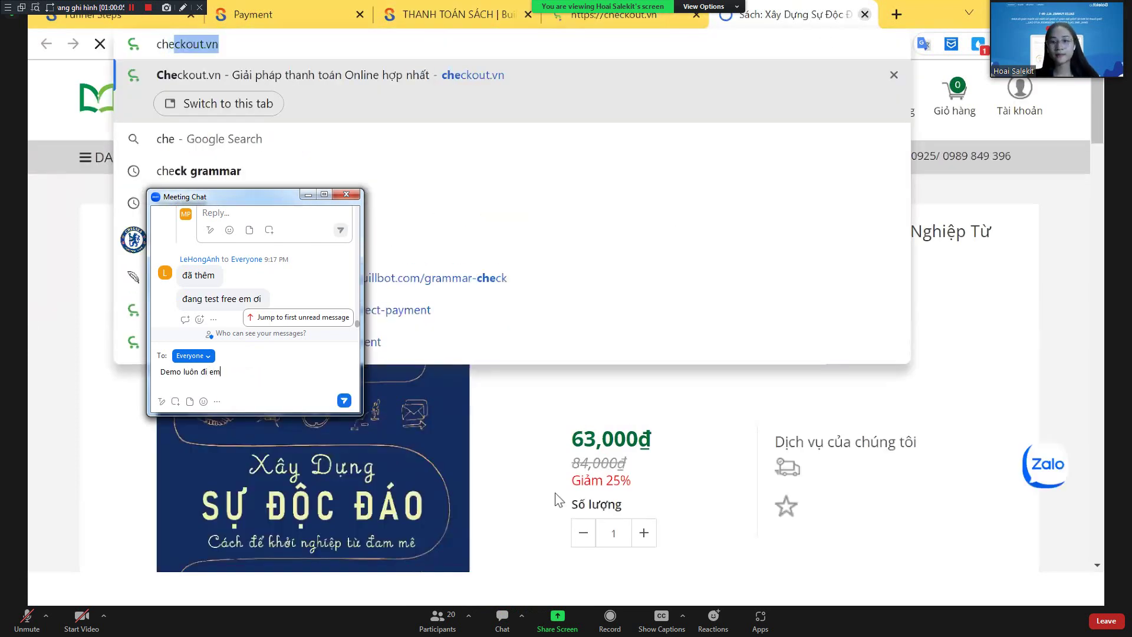
pyautogui.press('Return')
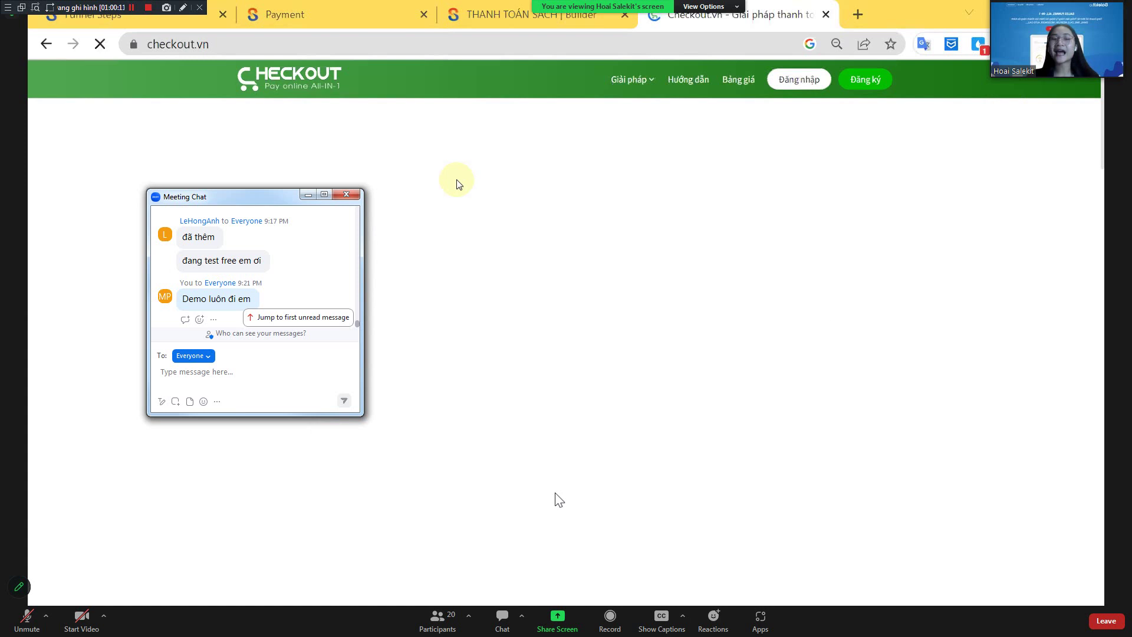
pyautogui.click(308, 195)
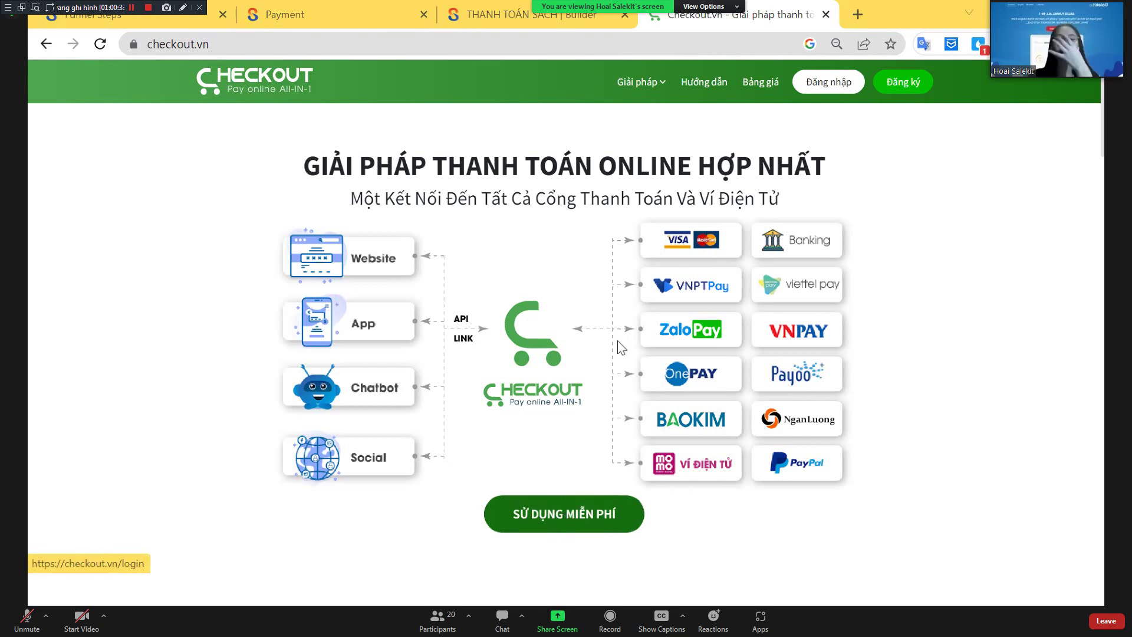
# Open the checkout.vn account dashboard from the site's home page and close the duplicate dashboard tab
pyautogui.click(829, 83)
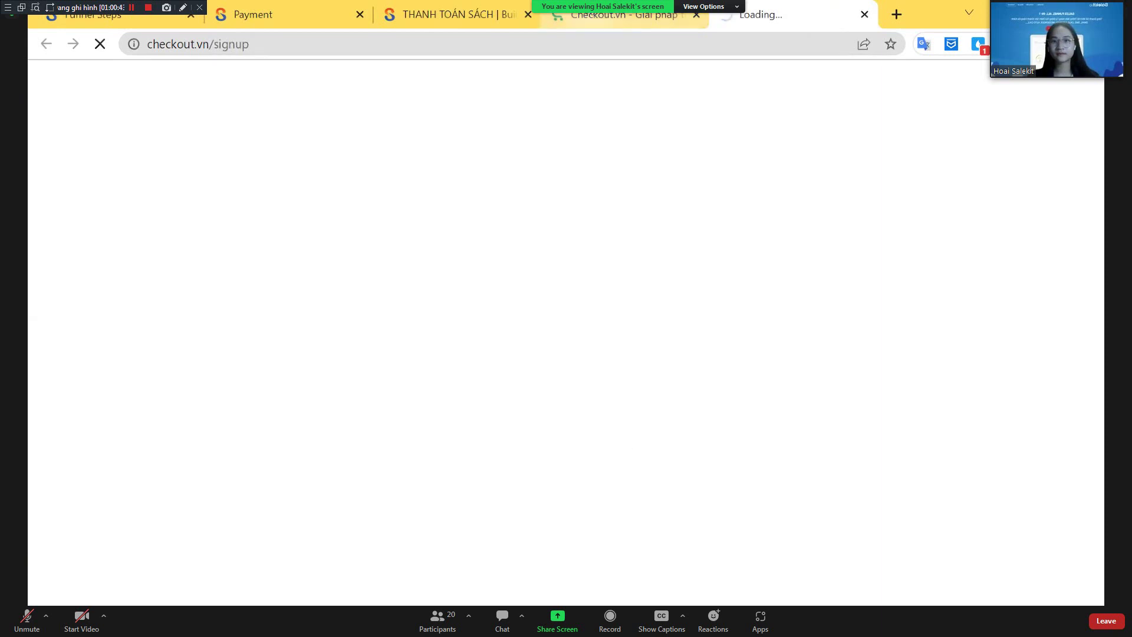
pyautogui.click(619, 14)
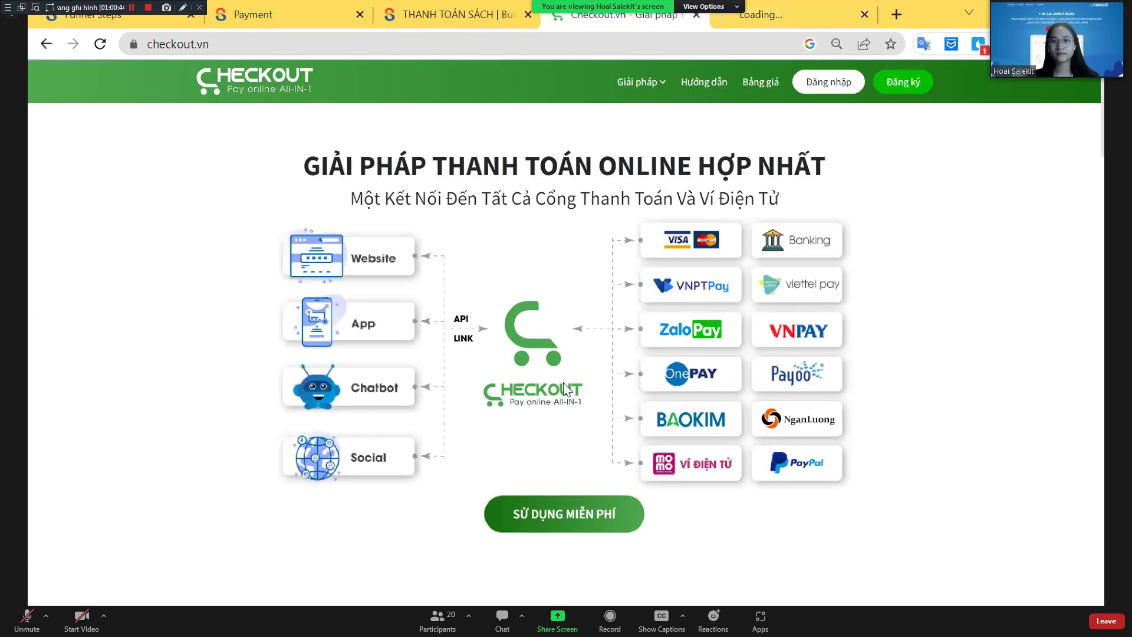
pyautogui.click(581, 515)
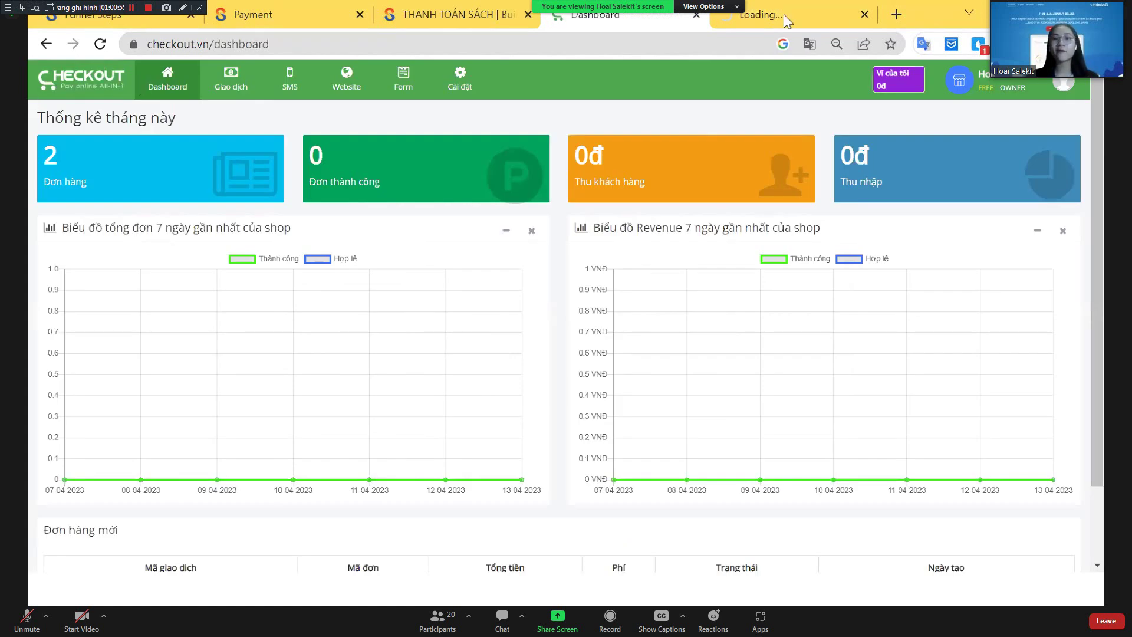
pyautogui.click(741, 18)
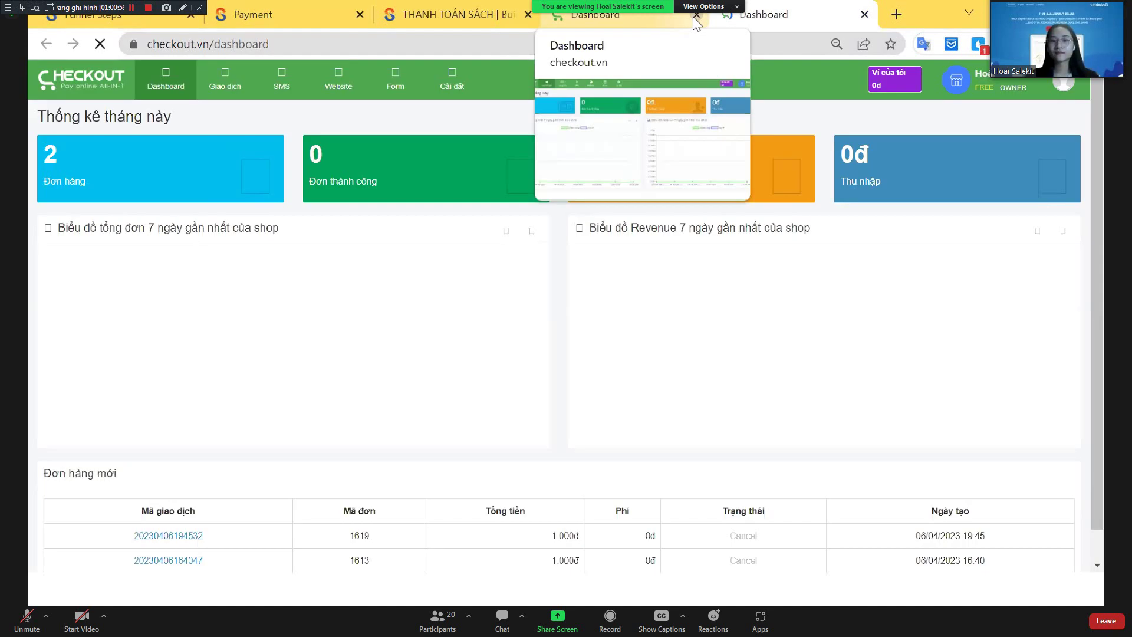
pyautogui.click(694, 15)
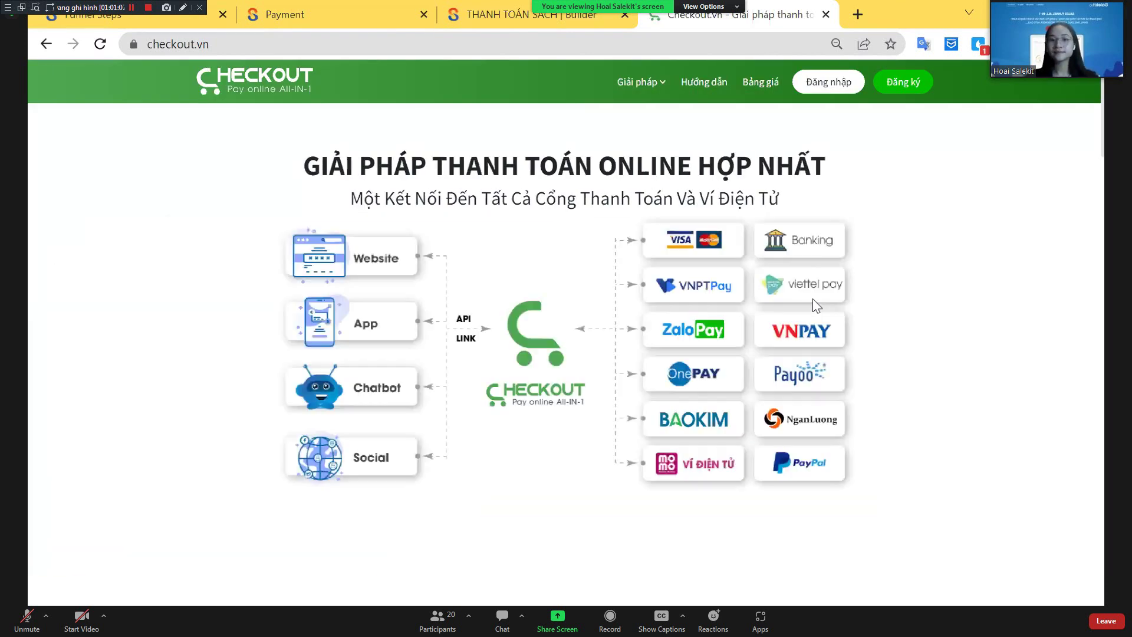
# Open the checkout.vn account registration page and examine its required fields and alternative sign-in options
pyautogui.click(909, 86)
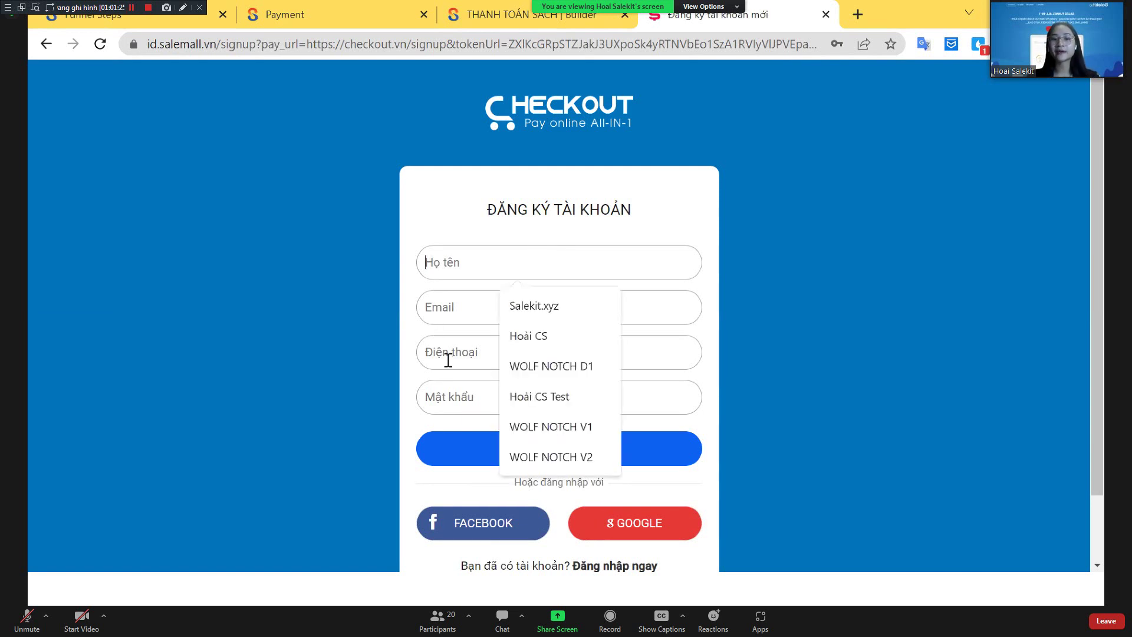
pyautogui.click(448, 397)
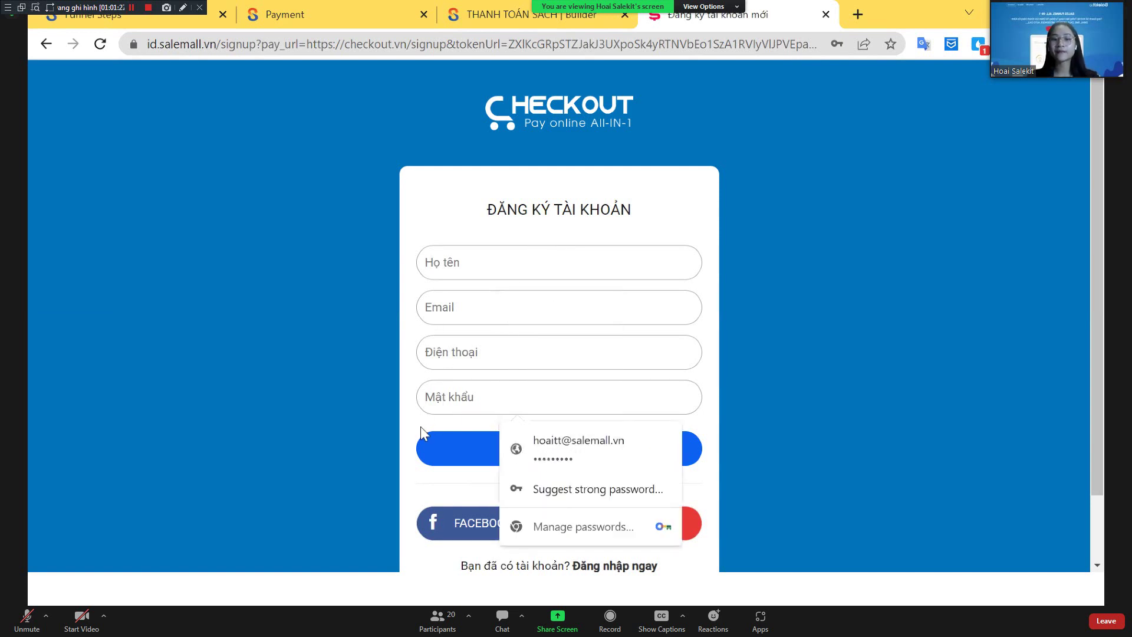
pyautogui.click(420, 426)
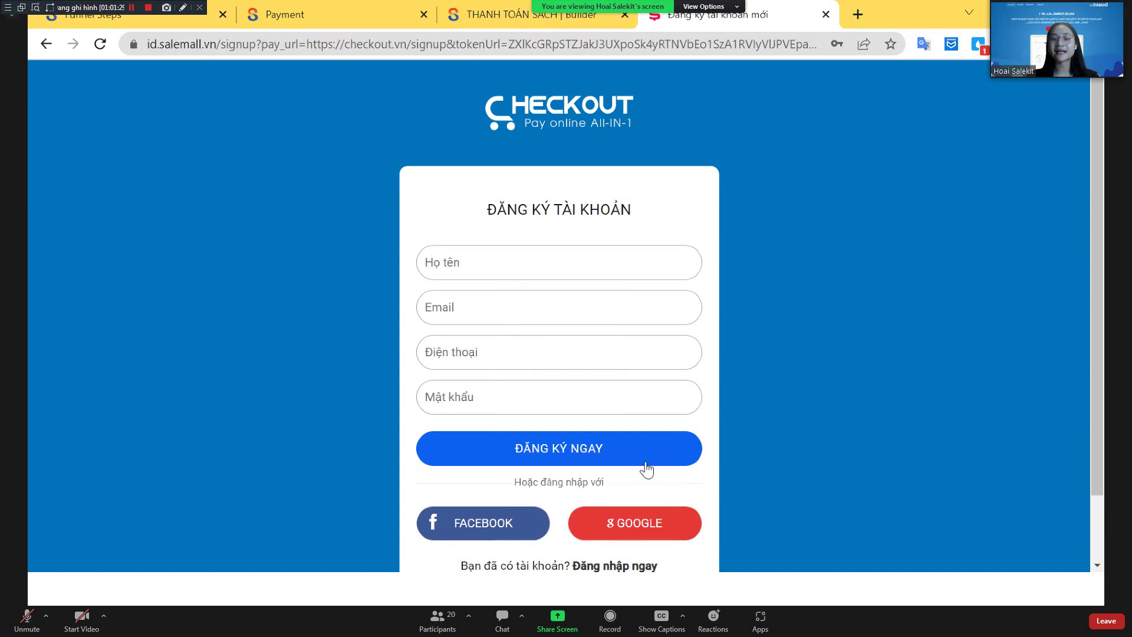
pyautogui.scroll(-2, 646, 466)
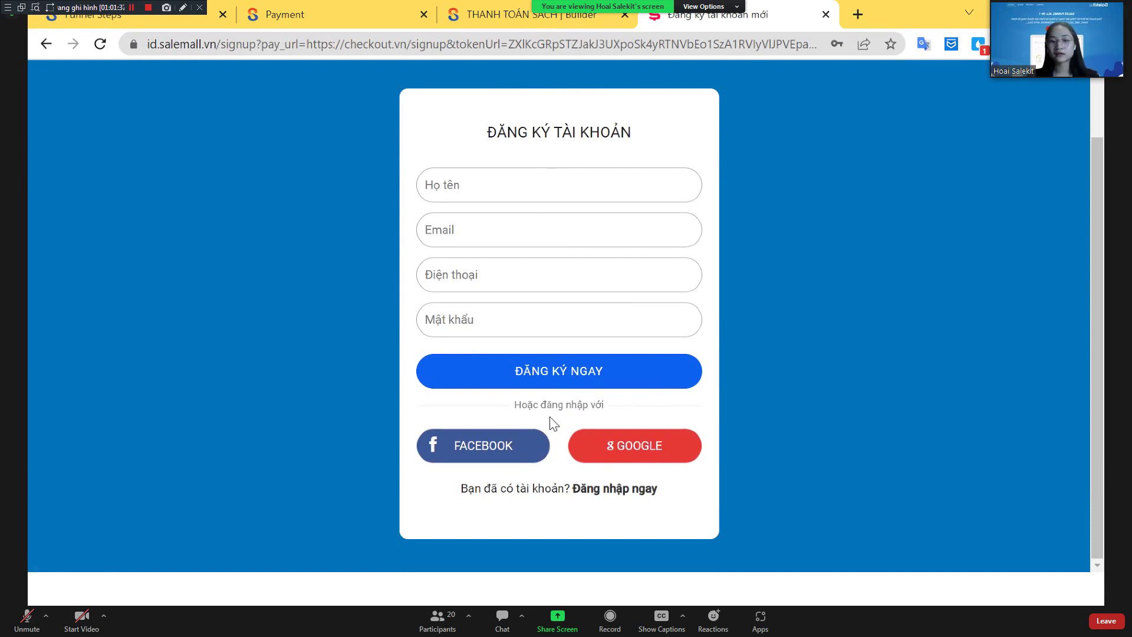
pyautogui.scroll(2, 561, 417)
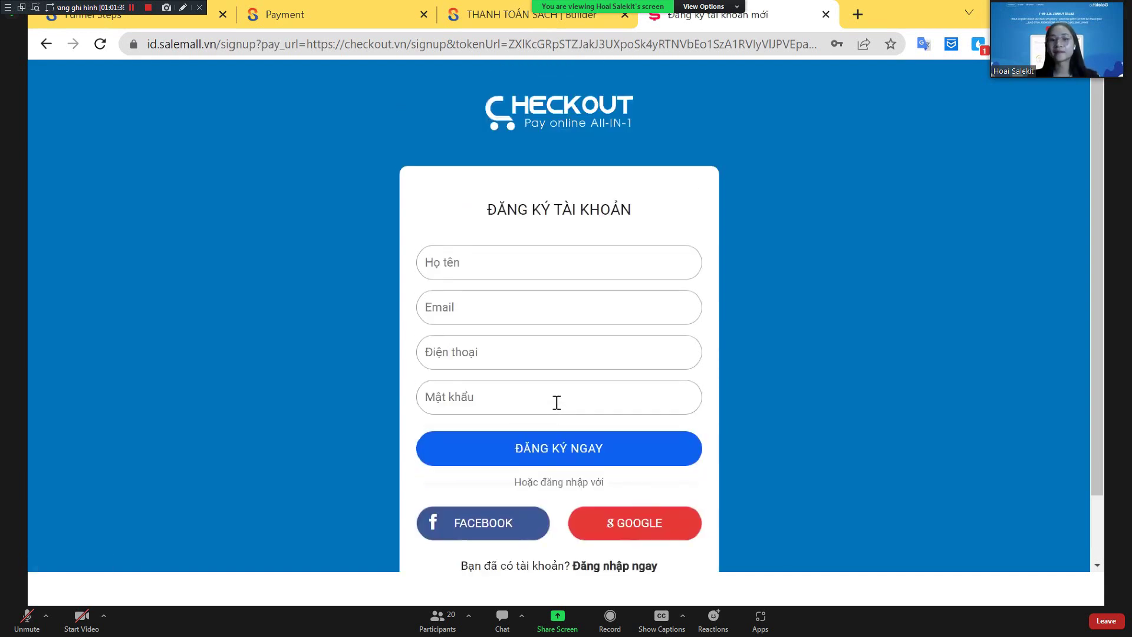
pyautogui.click(556, 399)
pyautogui.scroll(-2, 836, 366)
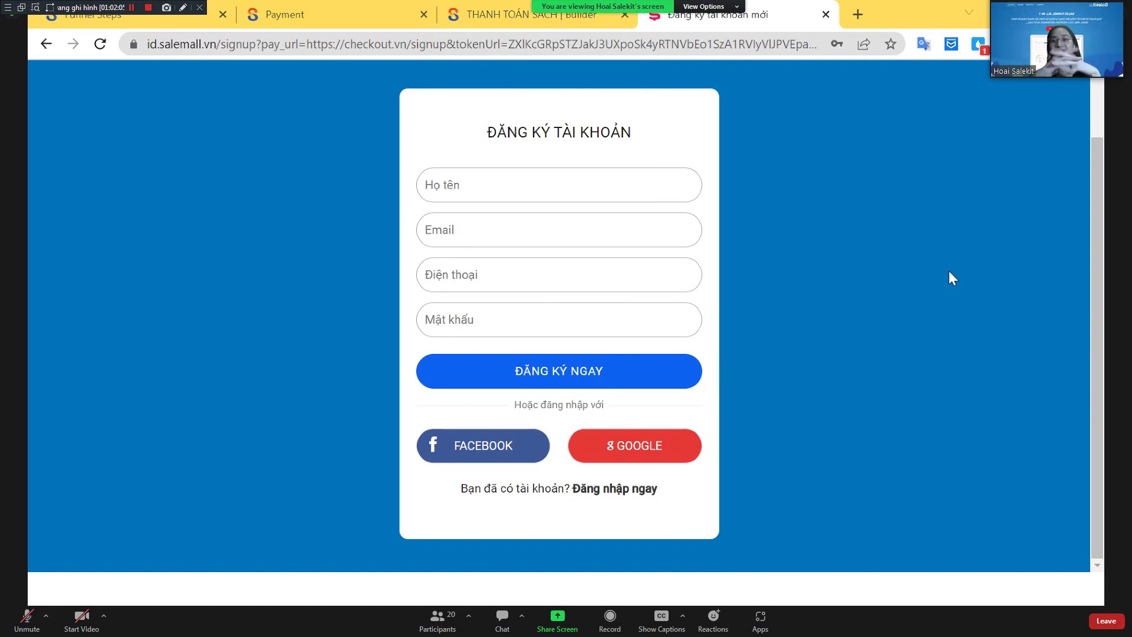
# Return from the registration form to the checkout.vn home page in the same browser tab
pyautogui.click(547, 14)
pyautogui.click(665, 18)
pyautogui.click(576, 54)
pyautogui.write('check')
pyautogui.press('Return')
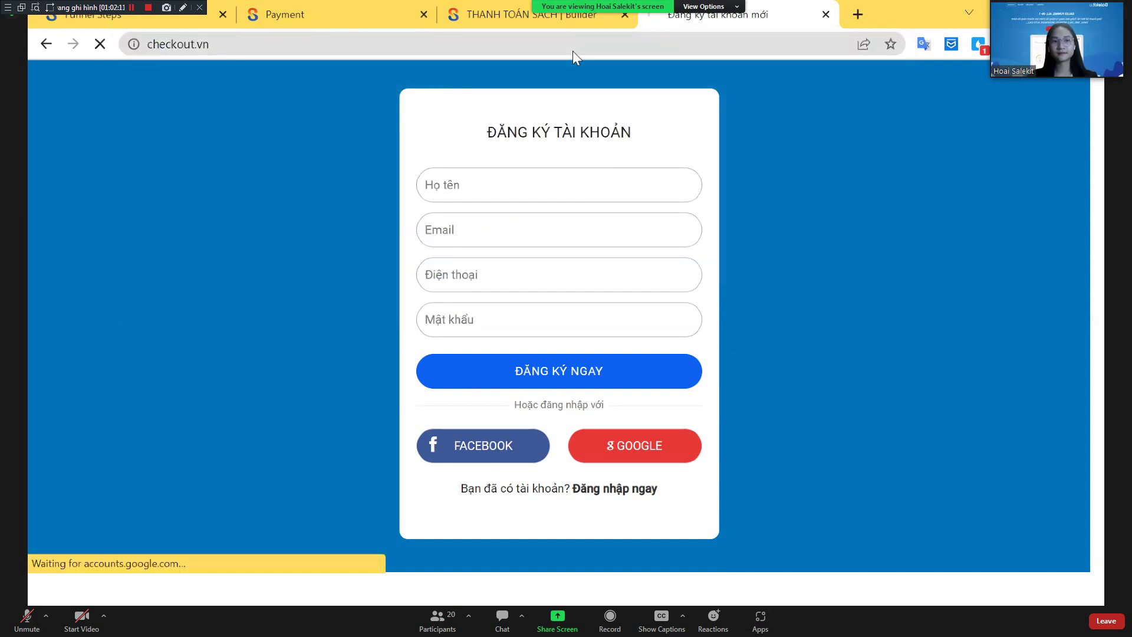
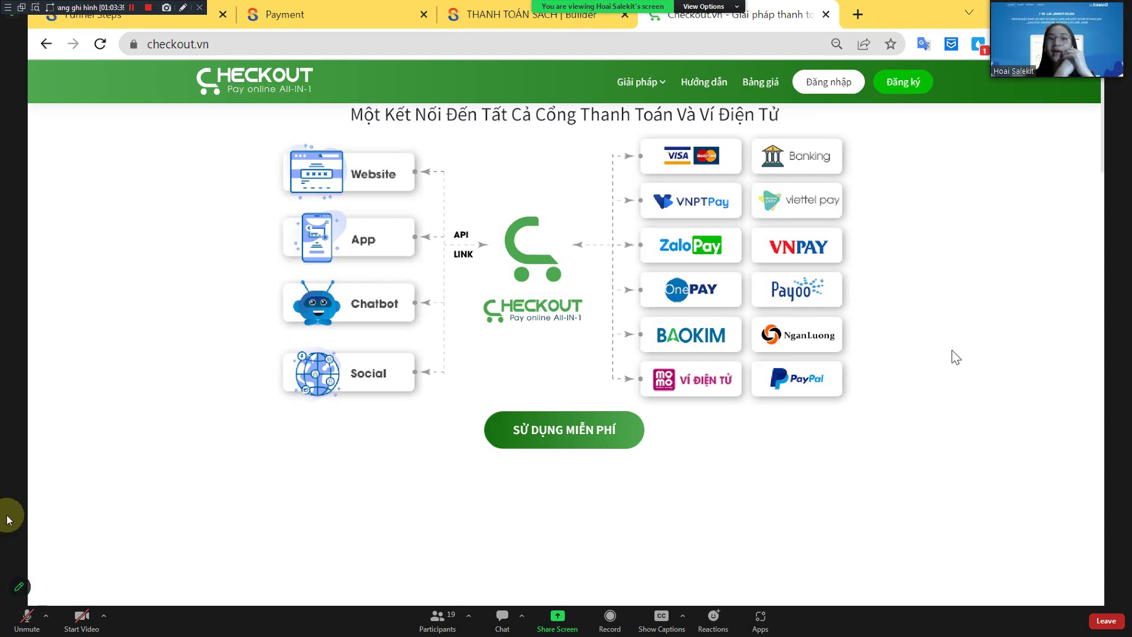
# Ask everyone in the meeting chat "Anh có websie wordpress thì có tích hợp thanh toán được luôn ko em nhỉ" and put the chat away
pyautogui.click(503, 617)
pyautogui.click(202, 375)
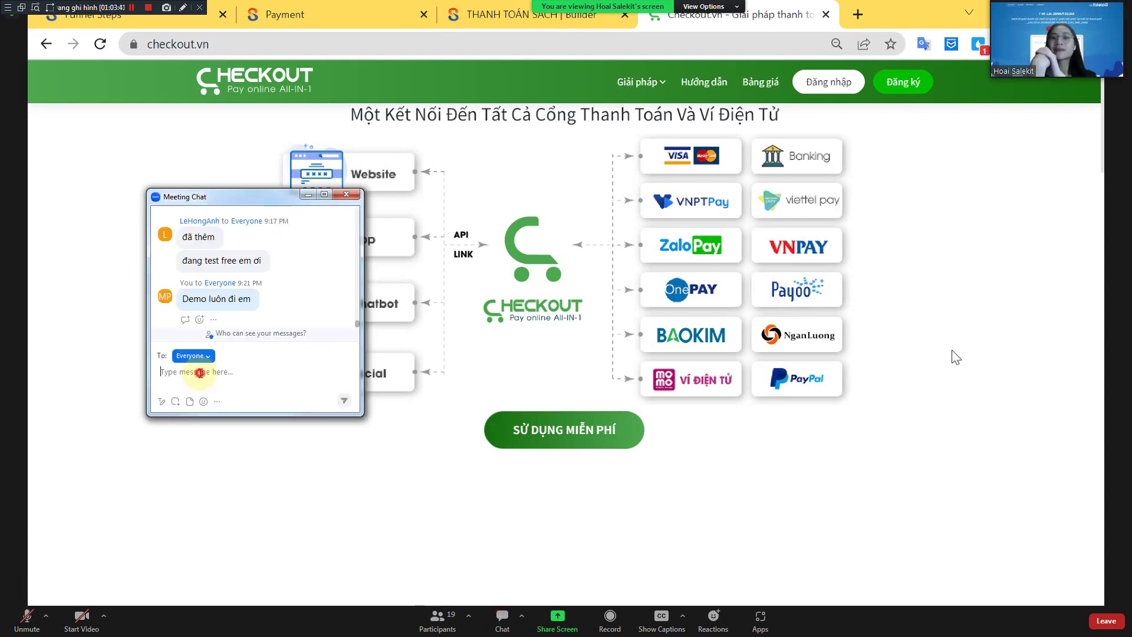
pyautogui.write('Anh có websie wordpe')
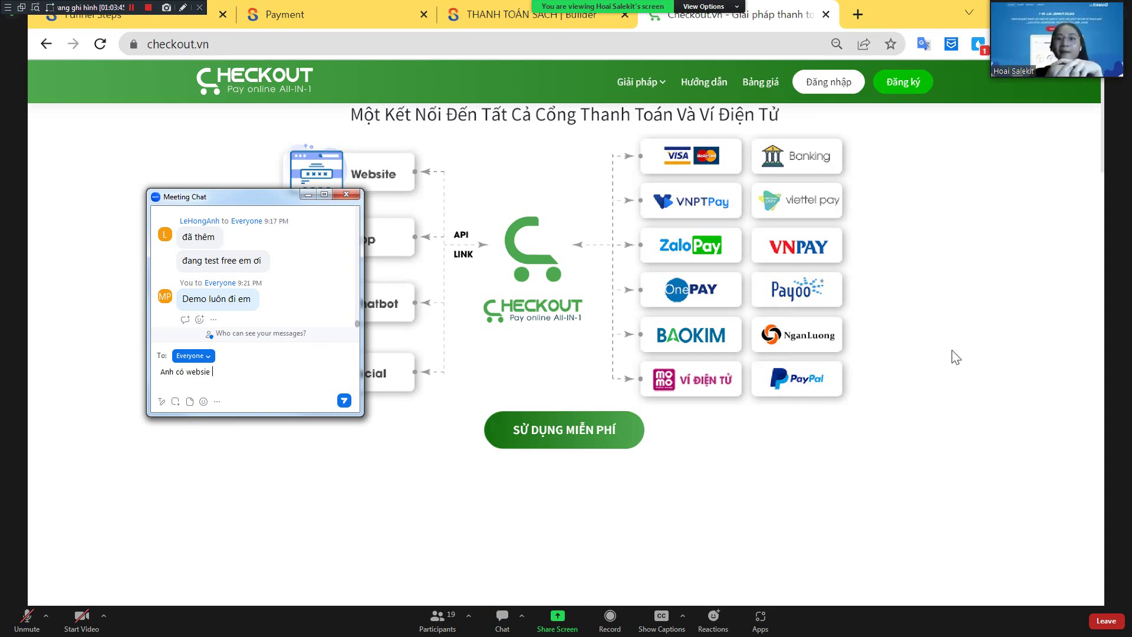
pyautogui.write('ss thì co')
pyautogui.write('s ')
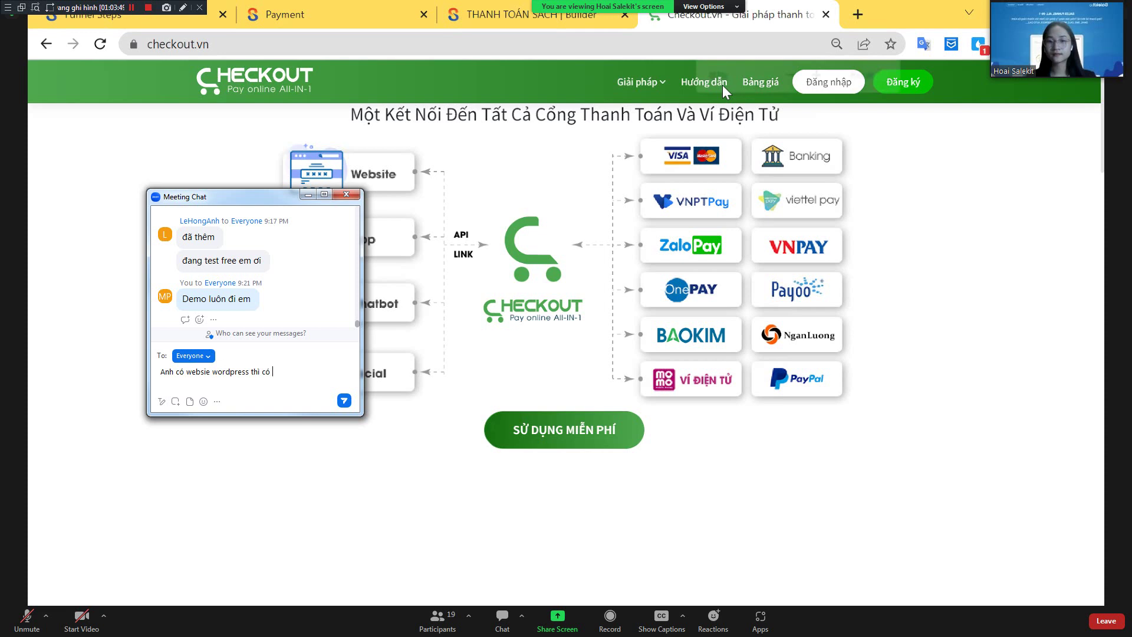
pyautogui.write('tích hợp thanh toán đượ')
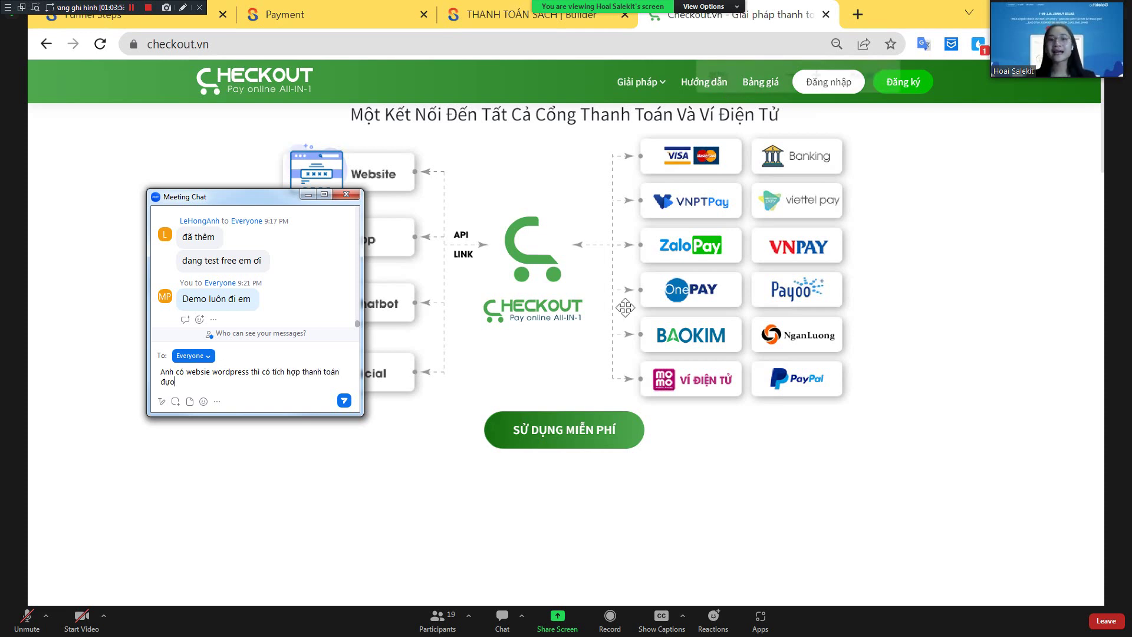
pyautogui.write('c luo')
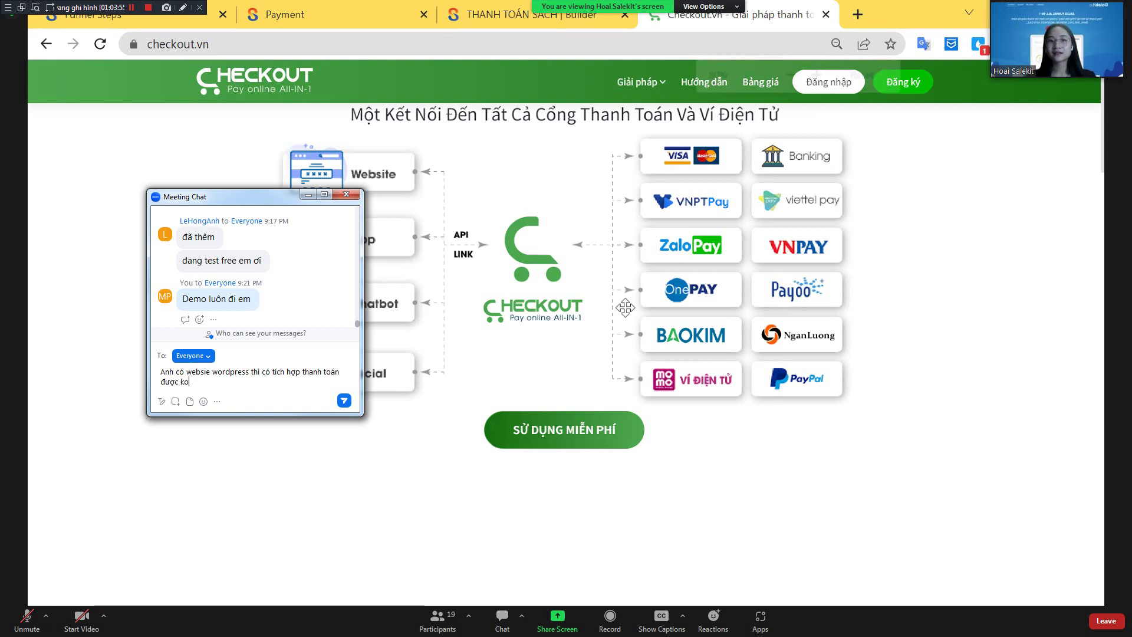
pyautogui.write('ôn ko em nhỉ')
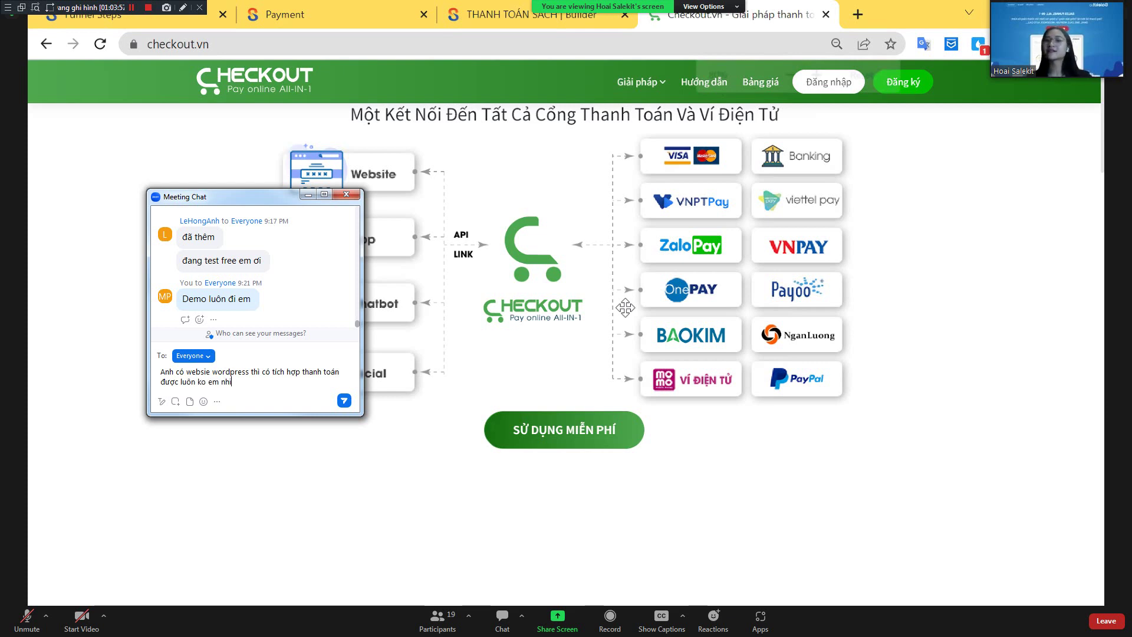
pyautogui.press('Return')
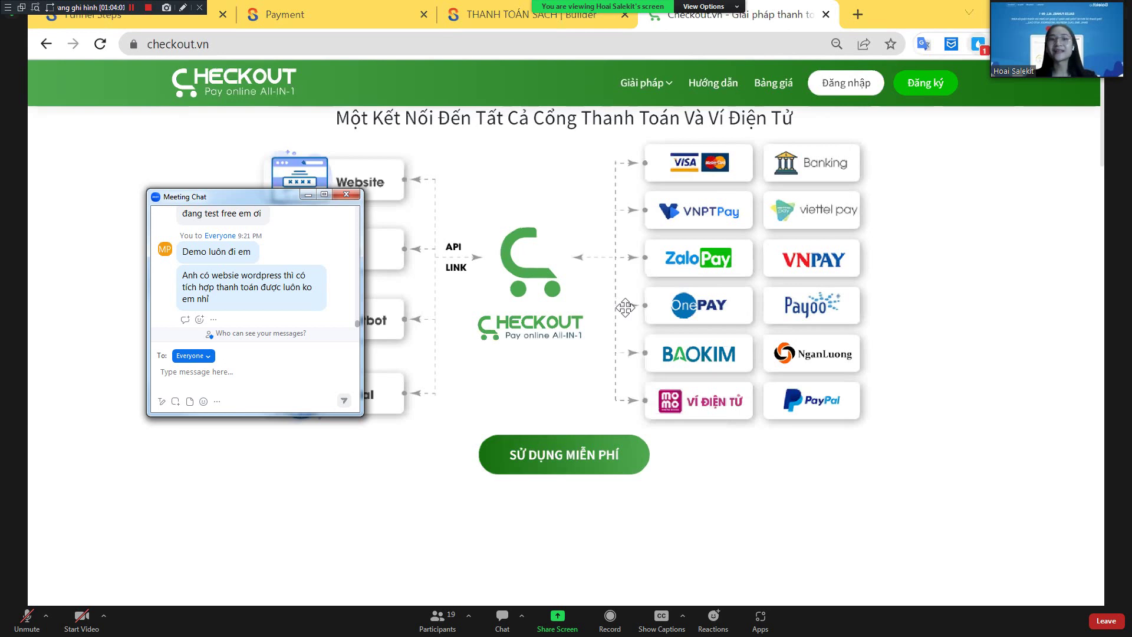
pyautogui.click(309, 196)
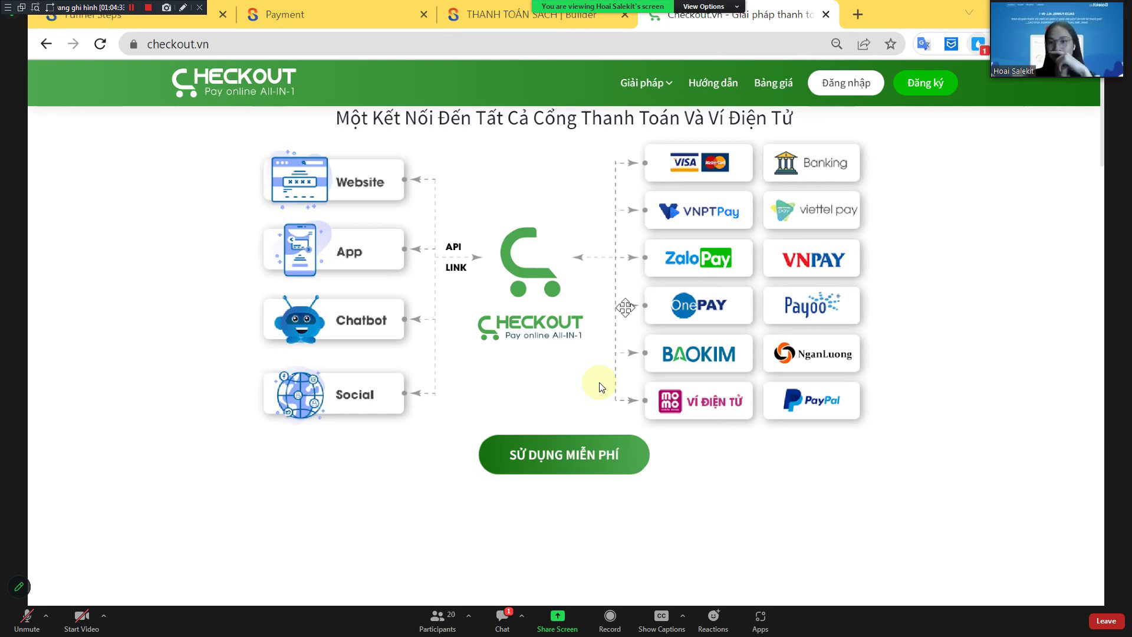
# Reopen the meeting chat and send everyone the message "Để tí anh thử luôn coi sao :D"
pyautogui.click(502, 618)
pyautogui.click(272, 384)
pyautogui.write('Để tí anh thử luôn coi sao :D')
pyautogui.press('Return')
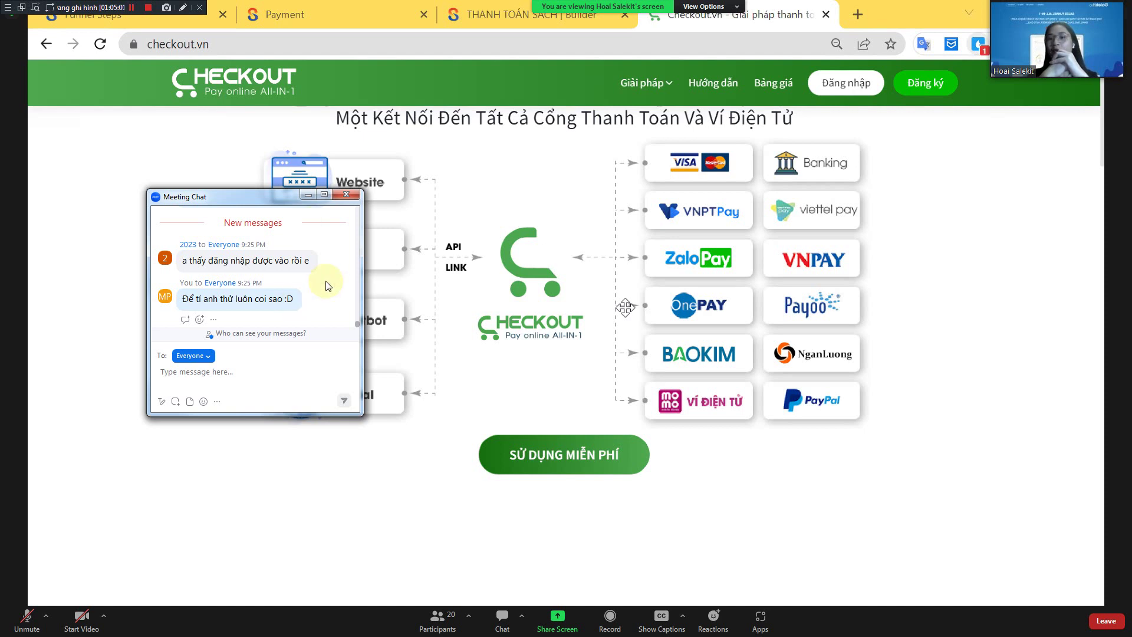
pyautogui.click(230, 367)
pyautogui.write('Ko em.')
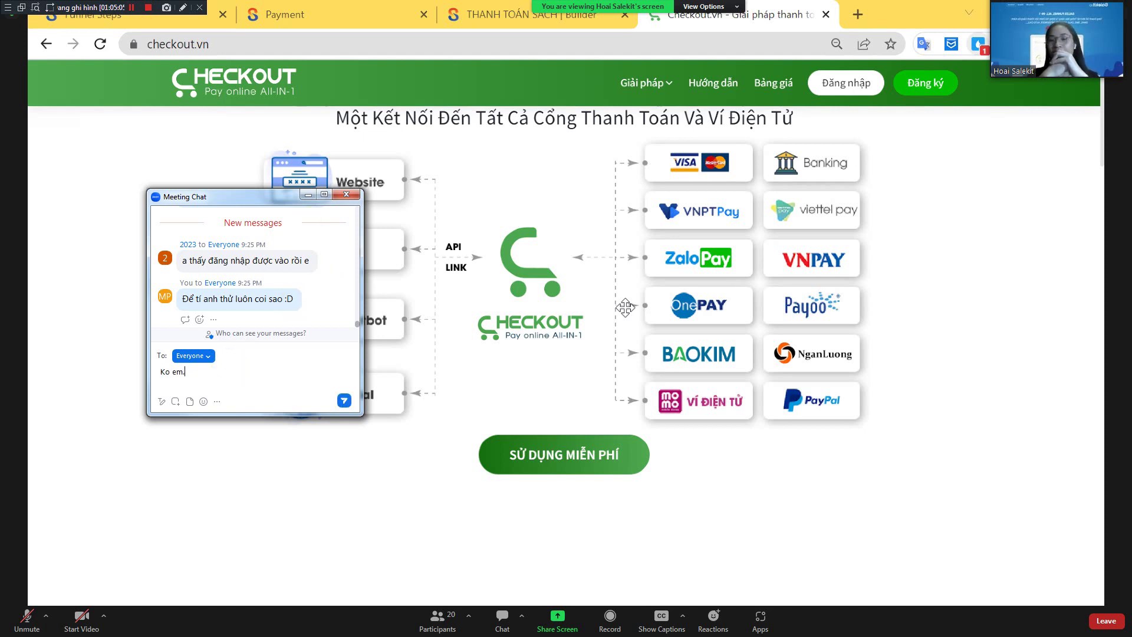
pyautogui.press('BackSpace')
pyautogui.press('BackSpace')
pyautogui.press('BackSpace')
pyautogui.press('BackSpace')
pyautogui.press('BackSpace')
pyautogui.write('Có khac')
pyautogui.press('BackSpace')
pyautogui.press('BackSpace')
pyautogui.press('BackSpace')
pyautogui.press('BackSpace')
pyautogui.press('BackSpace')
pyautogui.press('BackSpace')
pyautogui.press('BackSpace')
# Send the chat message "Ừ. CK vào TK cá nhân." to everyone and put the chat window away
pyautogui.write('Ừ. CK vào TK cá ')
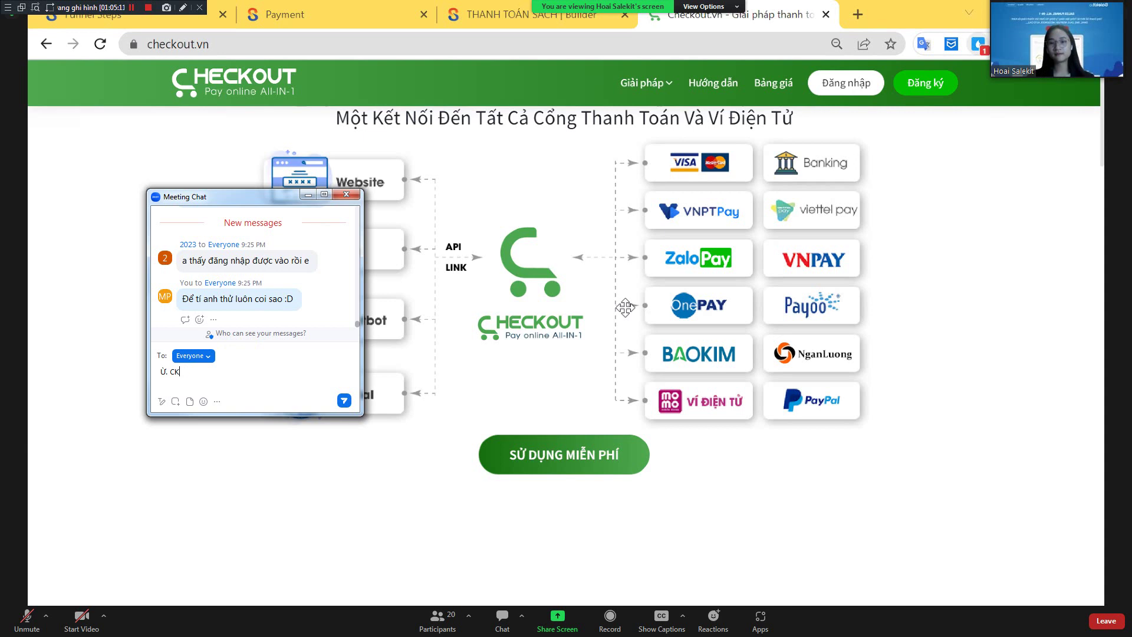
pyautogui.write('nhân.')
pyautogui.press('Return')
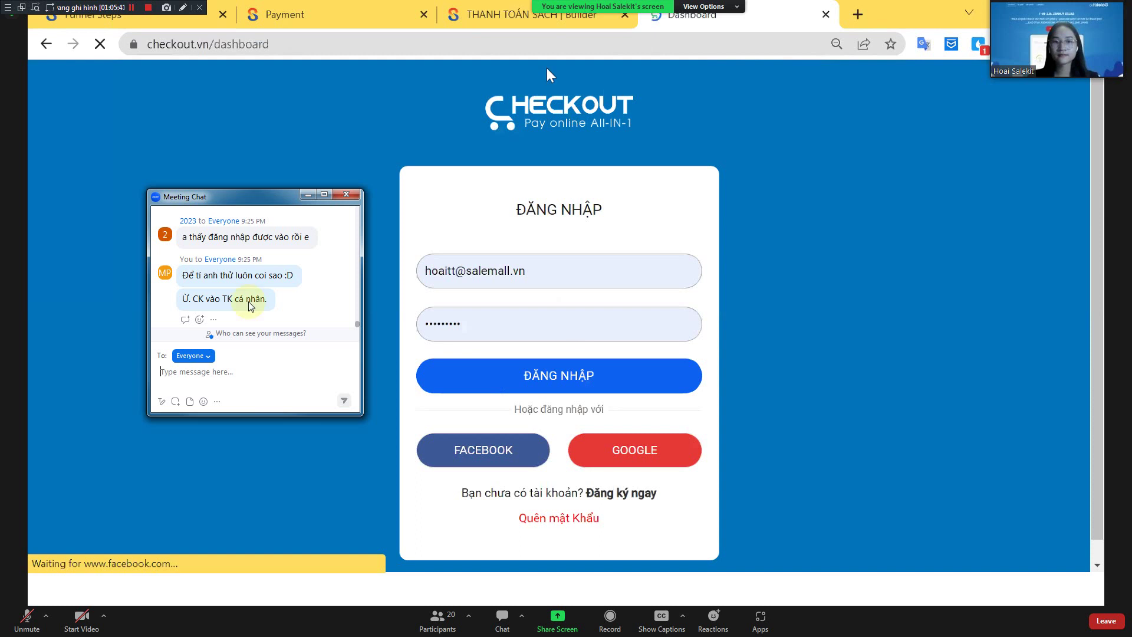
pyautogui.click(308, 194)
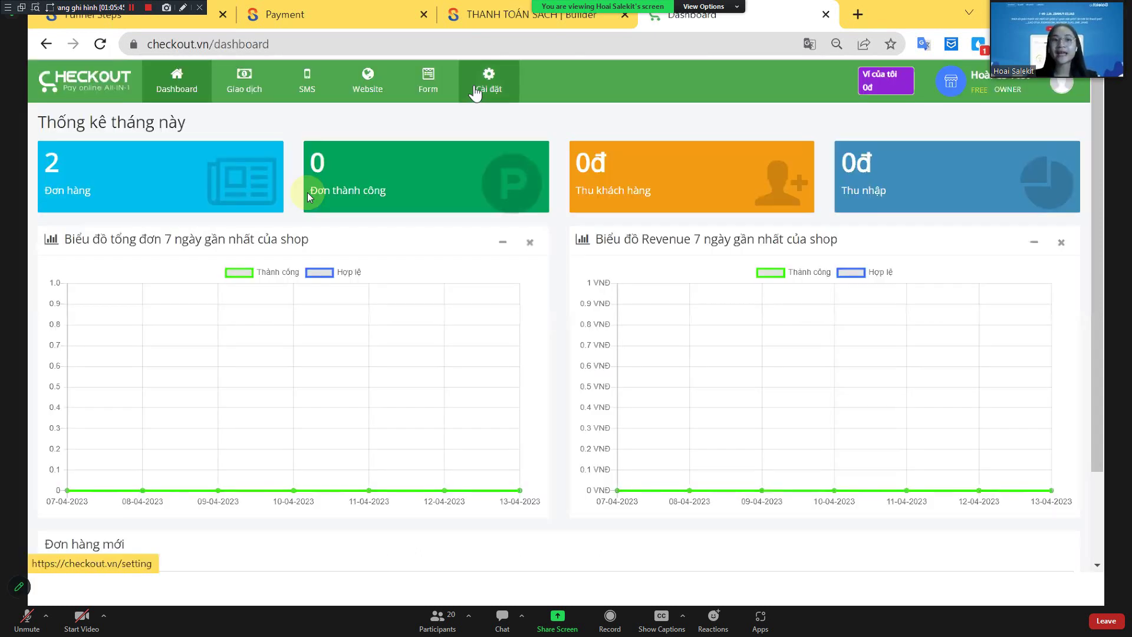
# Open the payment settings (Thanh toán) of the checkout.vn shop and review the payment gateway and payment method sections
pyautogui.hotkey('ctrl', '+')
pyautogui.click(550, 97)
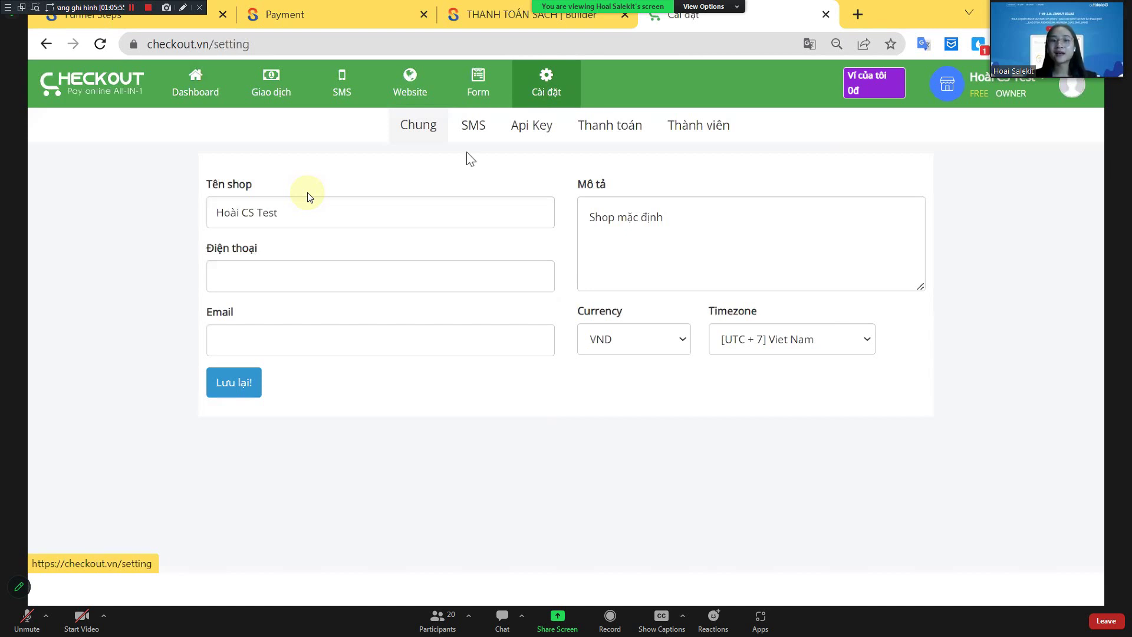
pyautogui.click(611, 134)
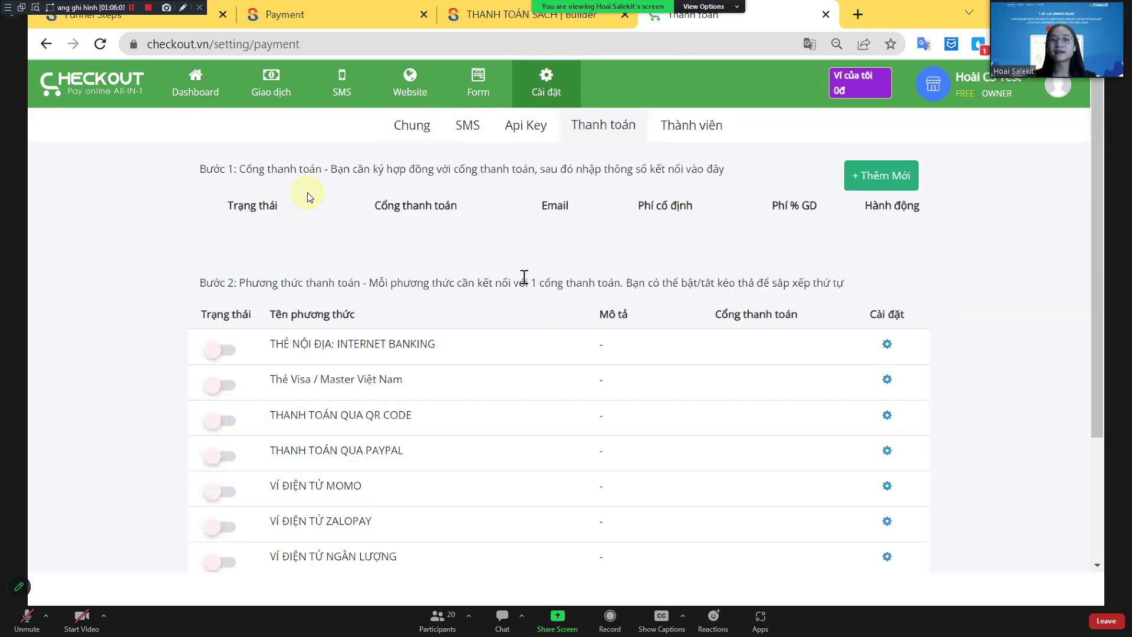
pyautogui.scroll(-2, 307, 197)
pyautogui.scroll(2, 308, 196)
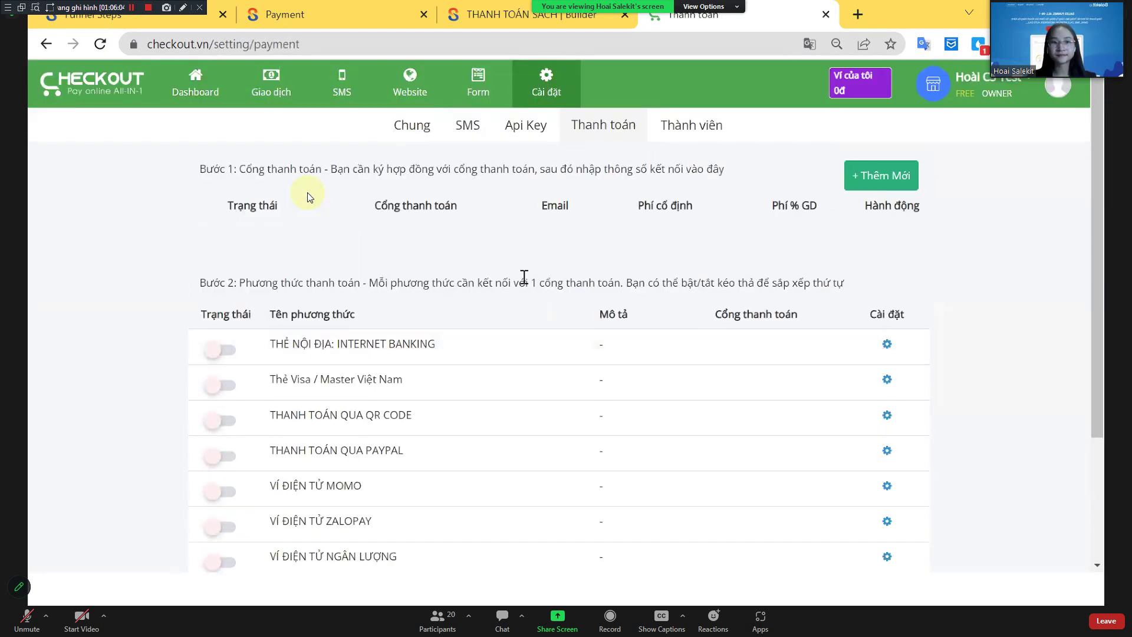
pyautogui.scroll(-3, 308, 197)
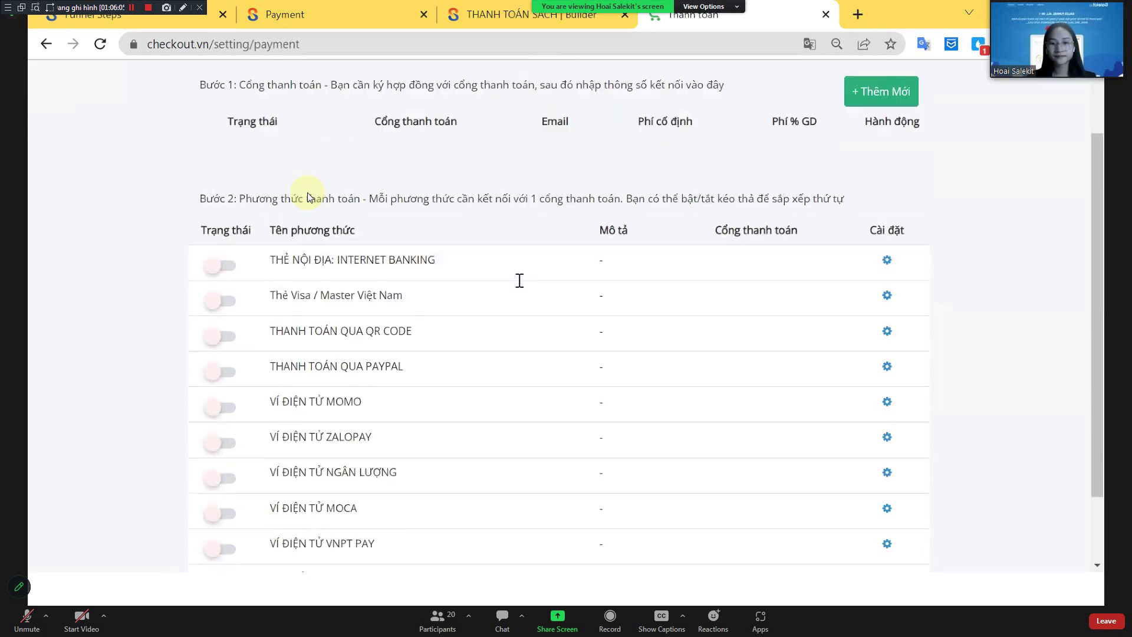
# Enable the THẺ NỘI ĐỊA: INTERNET BANKING payment method in the payment method list
pyautogui.scroll(3, 308, 196)
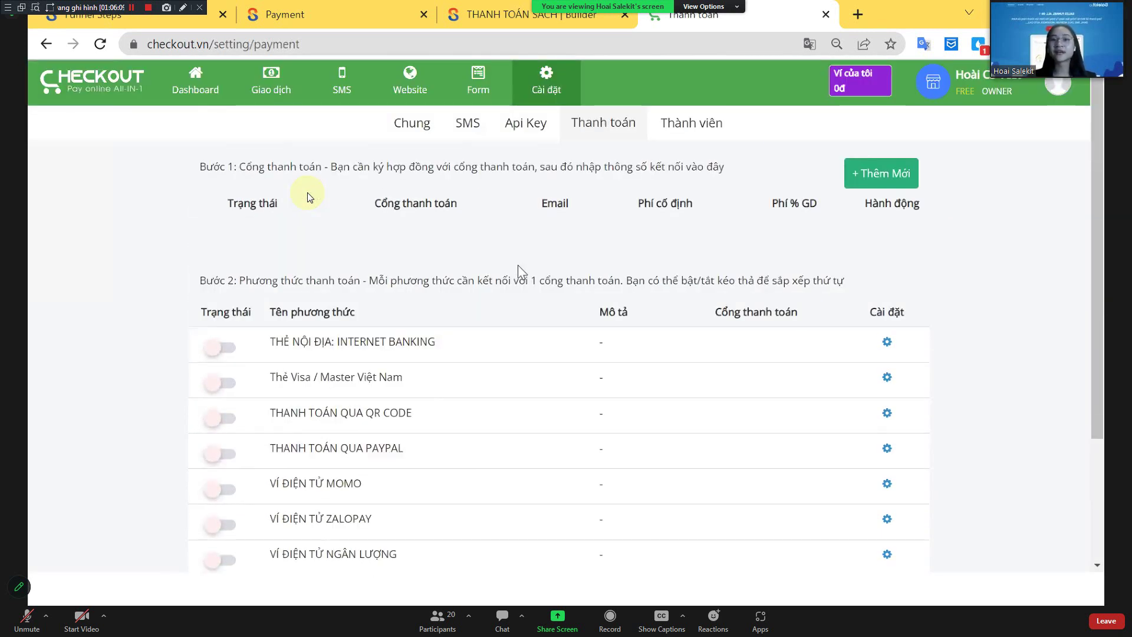
pyautogui.scroll(-3, 308, 196)
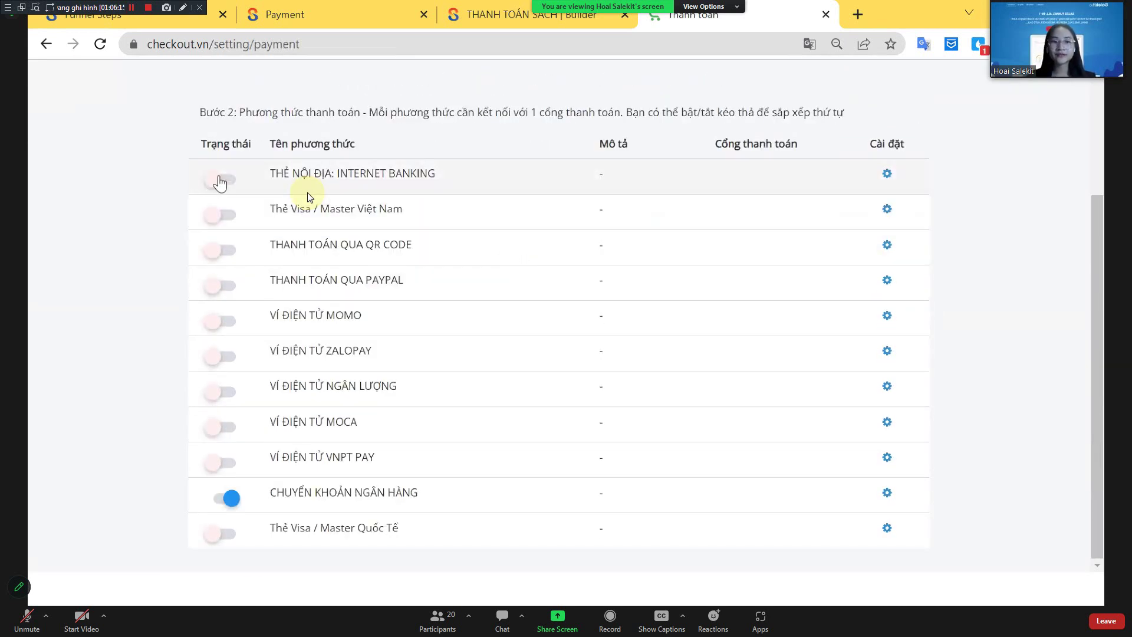
pyautogui.click(220, 181)
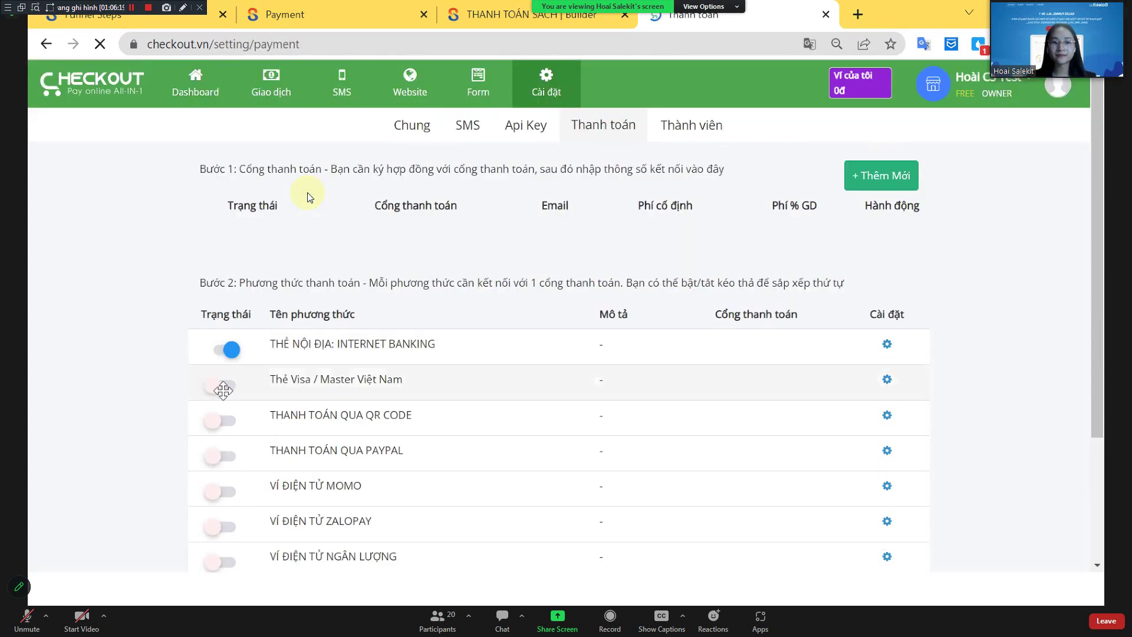
pyautogui.scroll(-1, 224, 371)
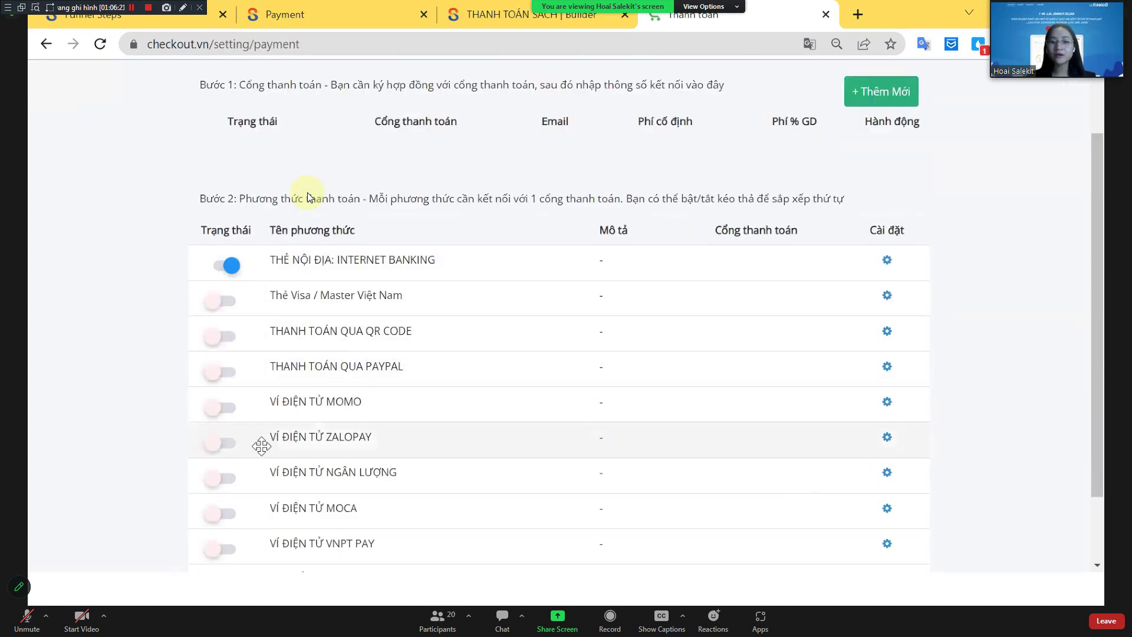
pyautogui.scroll(-1, 237, 461)
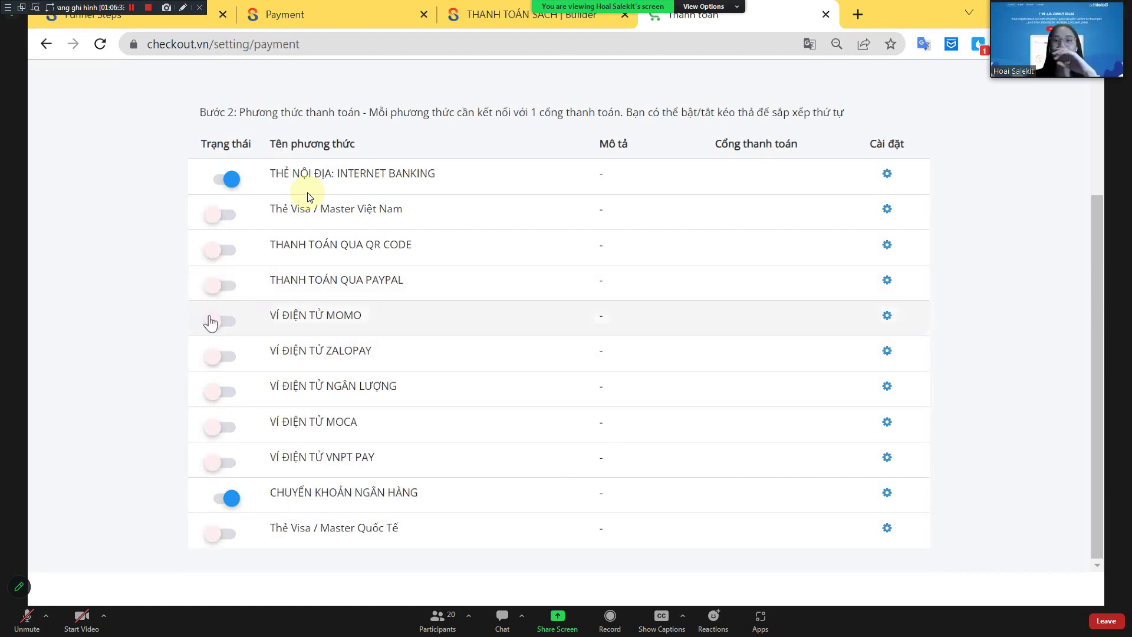
# Open the settings of THẺ NỘI ĐỊA: INTERNET BANKING and look at selecting or adding its payment gateway
pyautogui.click(887, 175)
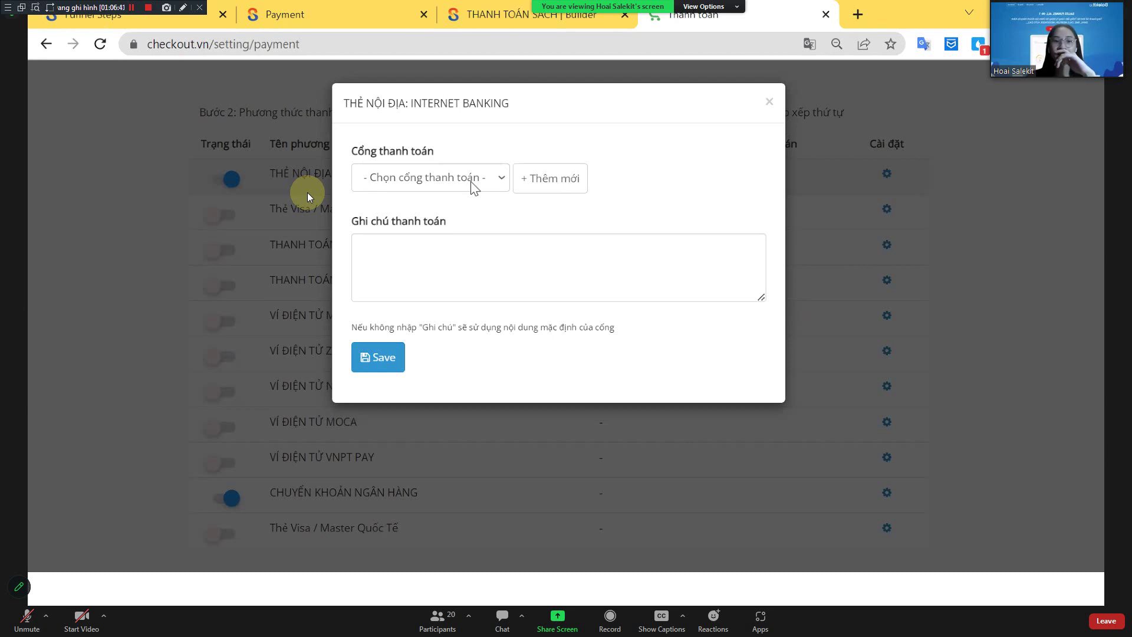
pyautogui.click(517, 186)
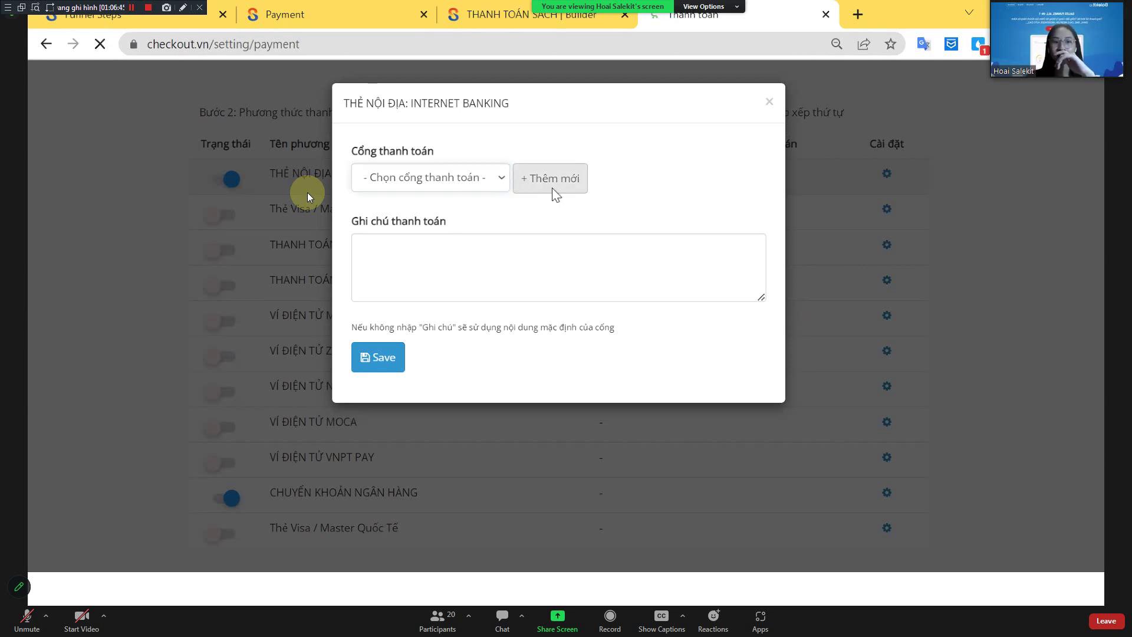
pyautogui.scroll(-2, 491, 265)
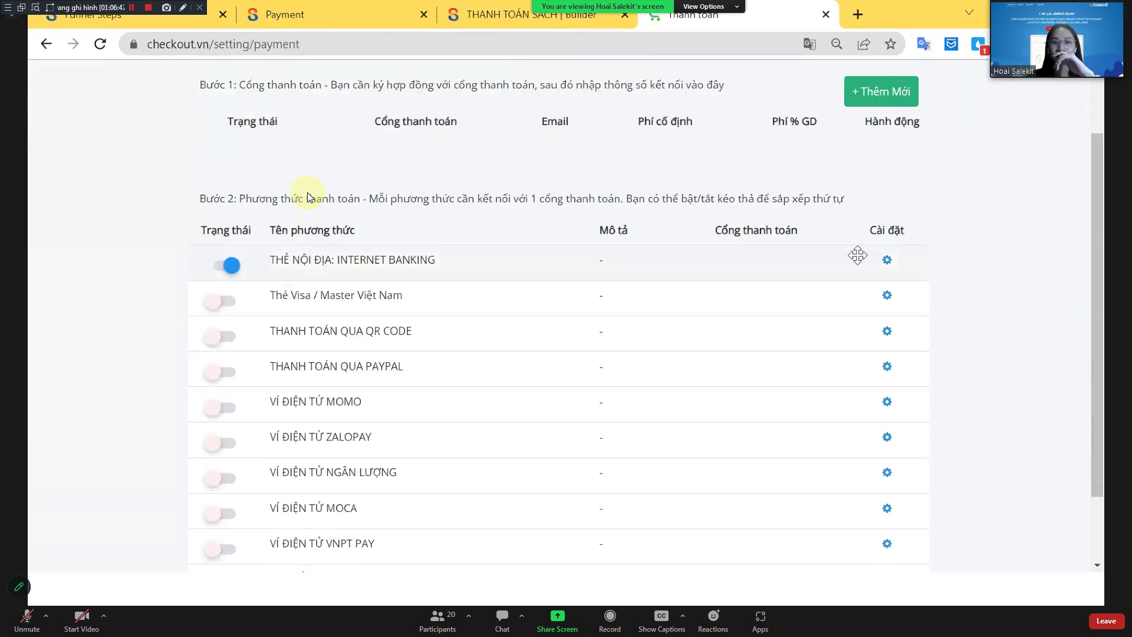
pyautogui.click(887, 260)
pyautogui.click(551, 179)
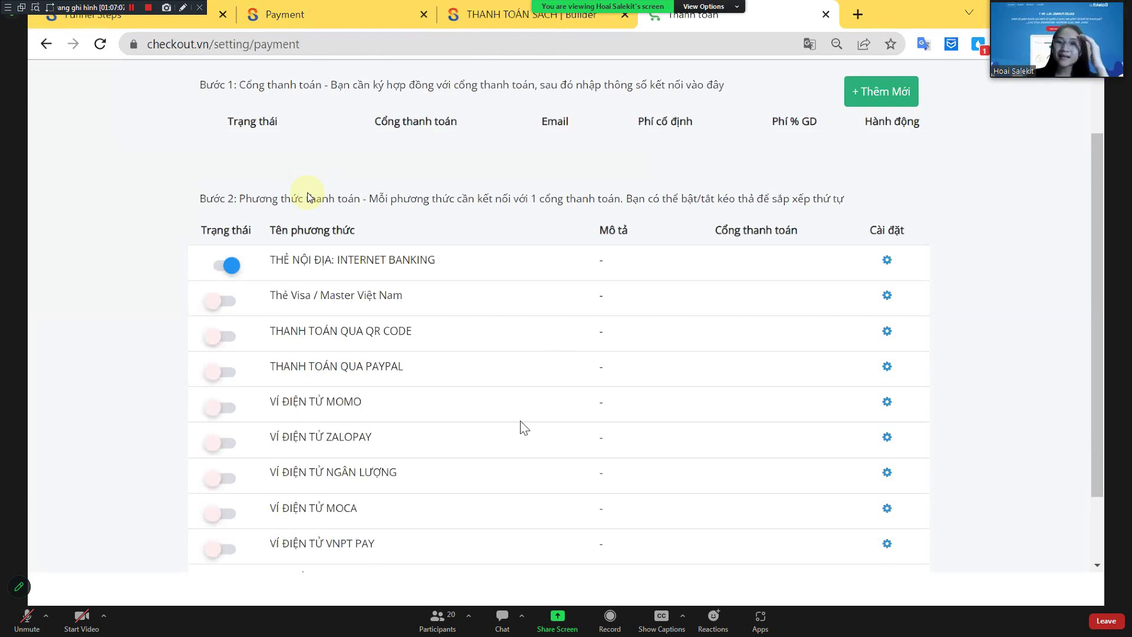
# Check the bank name, account number and account holder in the CHUYỂN KHOẢN NGÂN HÀNG settings and save them
pyautogui.scroll(-2, 507, 430)
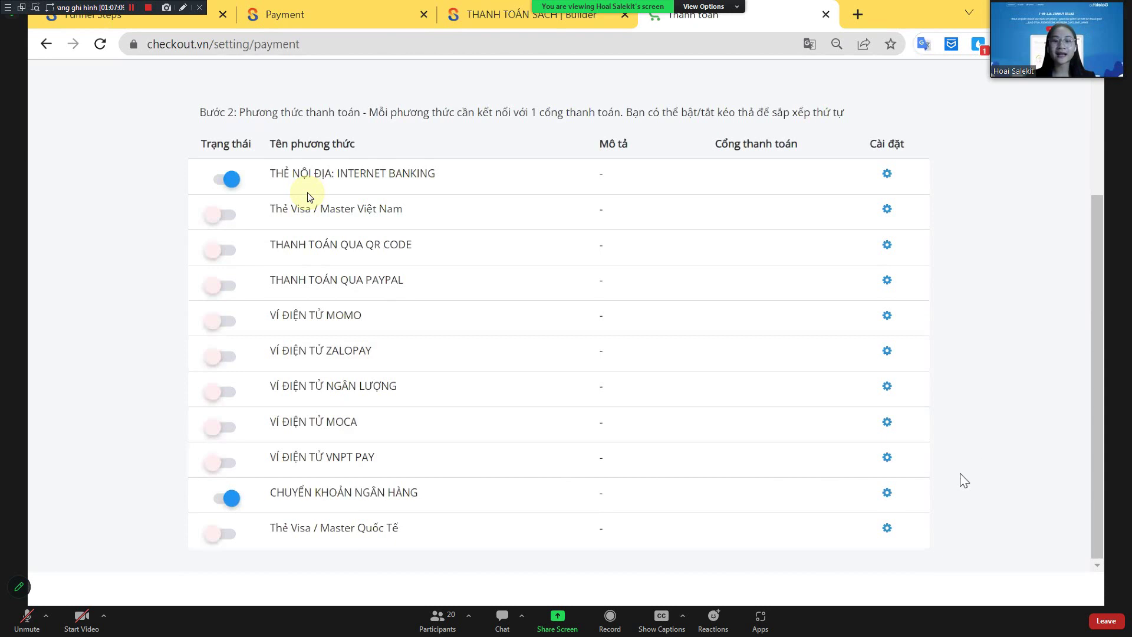
pyautogui.hotkey('ctrl', '-')
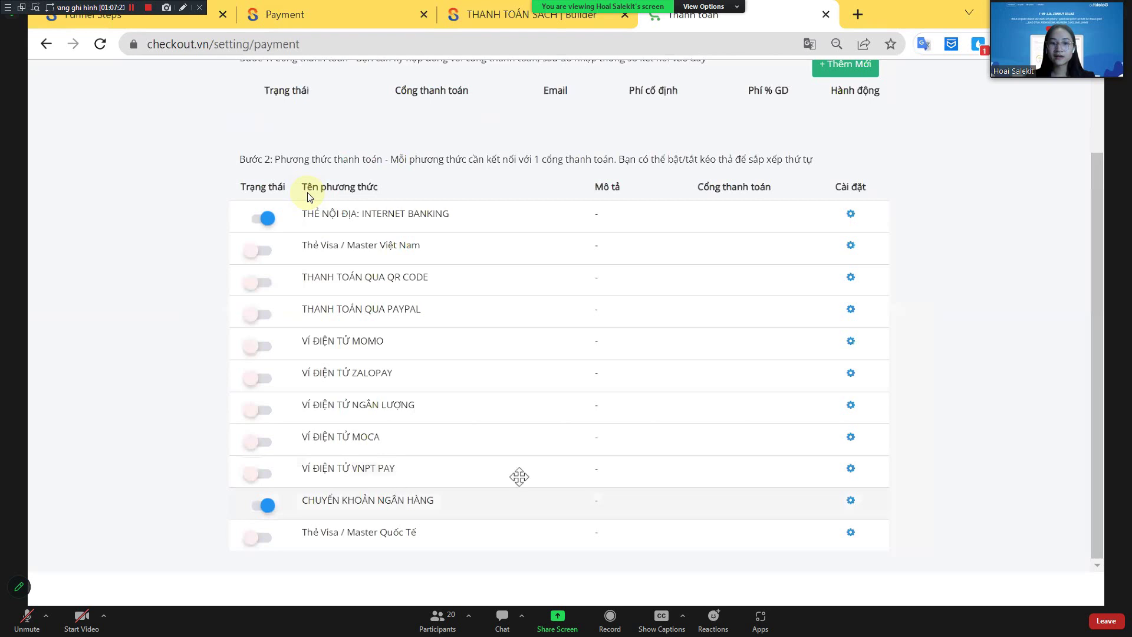
pyautogui.click(850, 500)
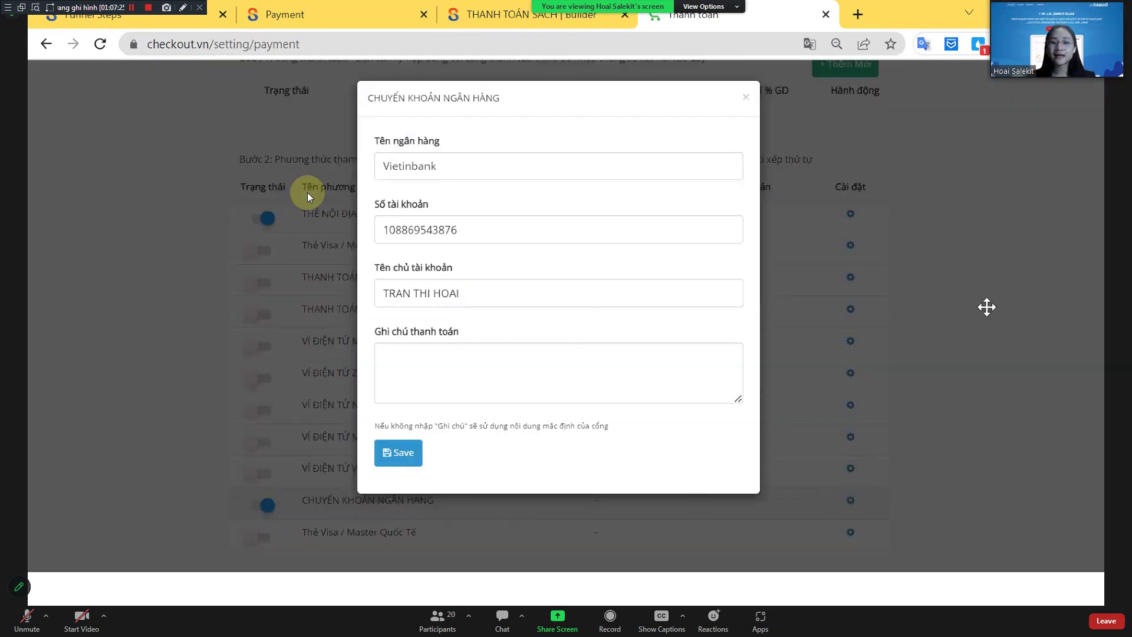
pyautogui.click(1008, 398)
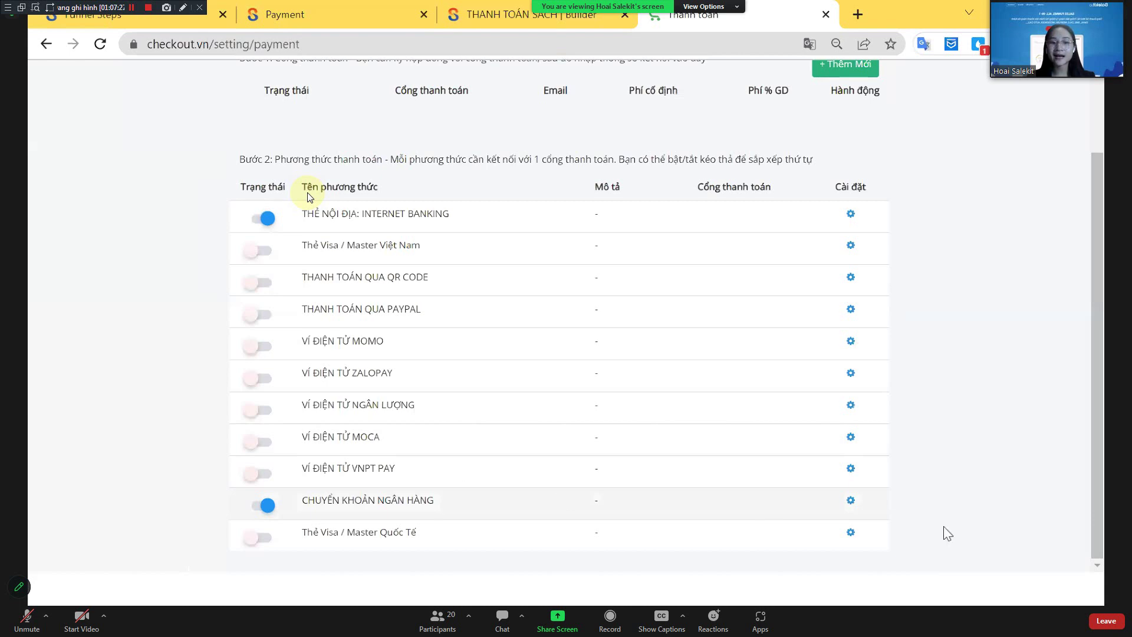
pyautogui.click(850, 500)
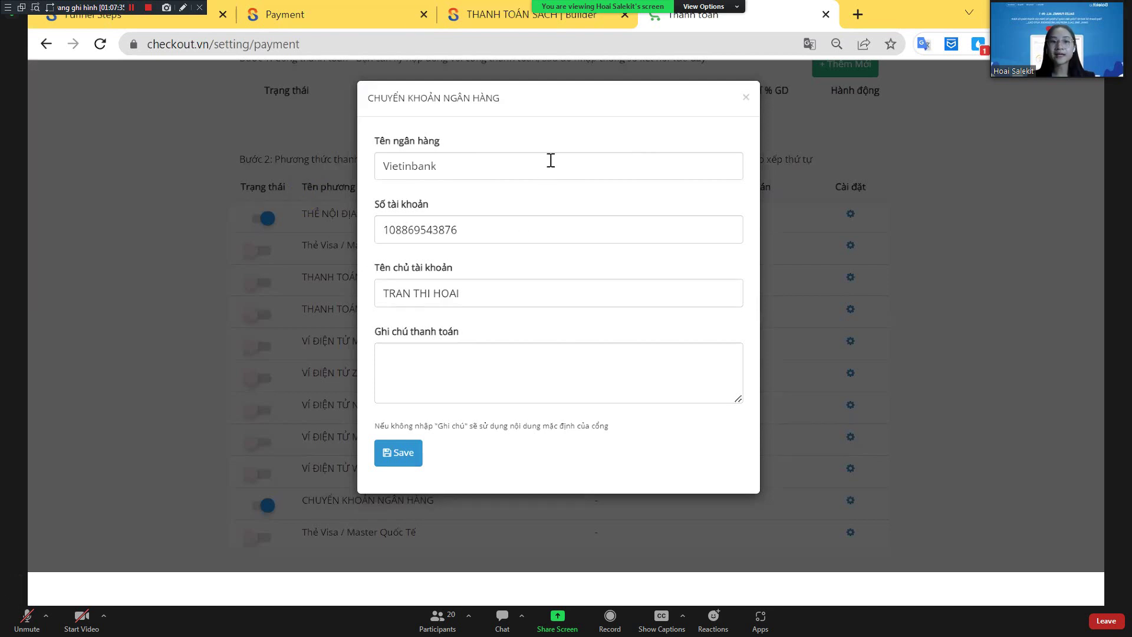
pyautogui.click(523, 225)
pyautogui.click(512, 294)
pyautogui.click(406, 462)
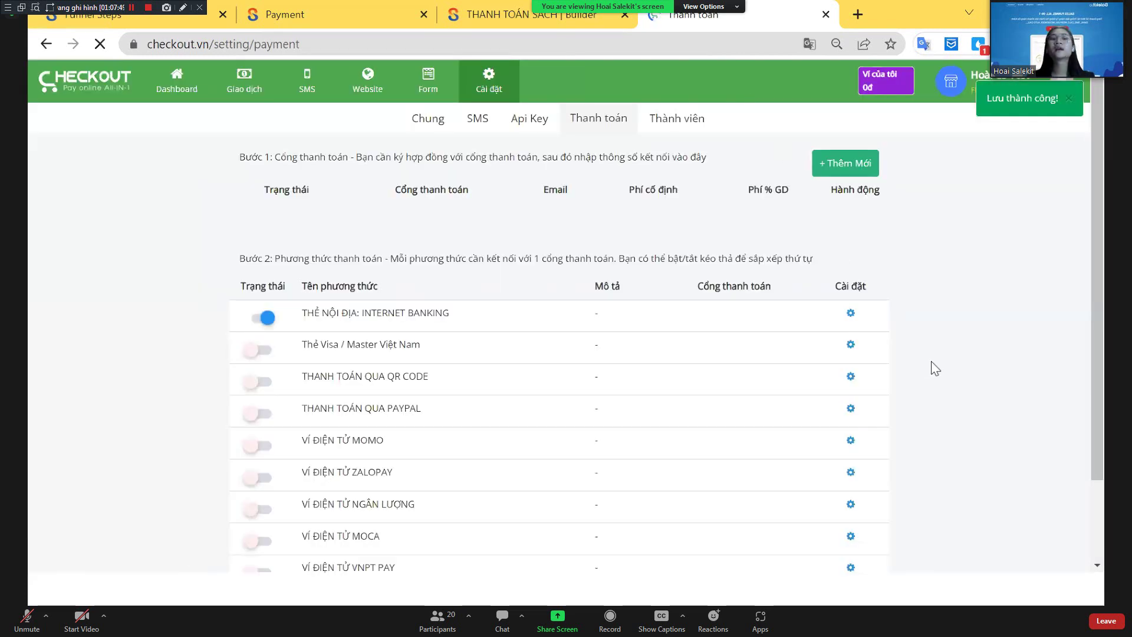
# Enable the VÍ ĐIỆN TỬ ZALOPAY payment method and view its gateway settings without saving
pyautogui.scroll(-2, 938, 360)
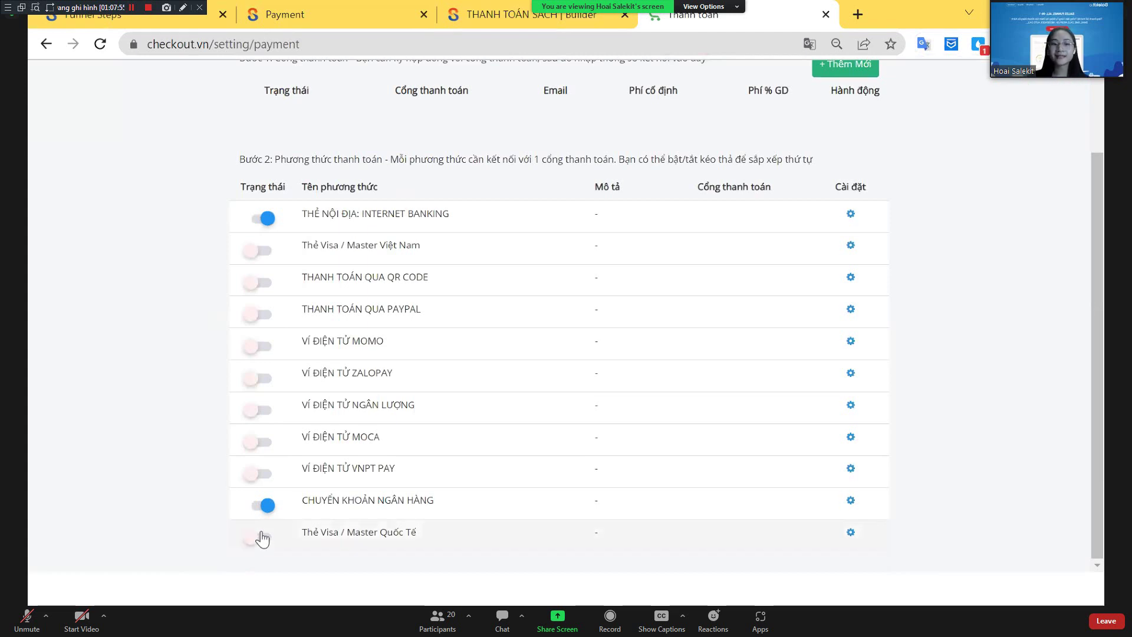
pyautogui.click(263, 381)
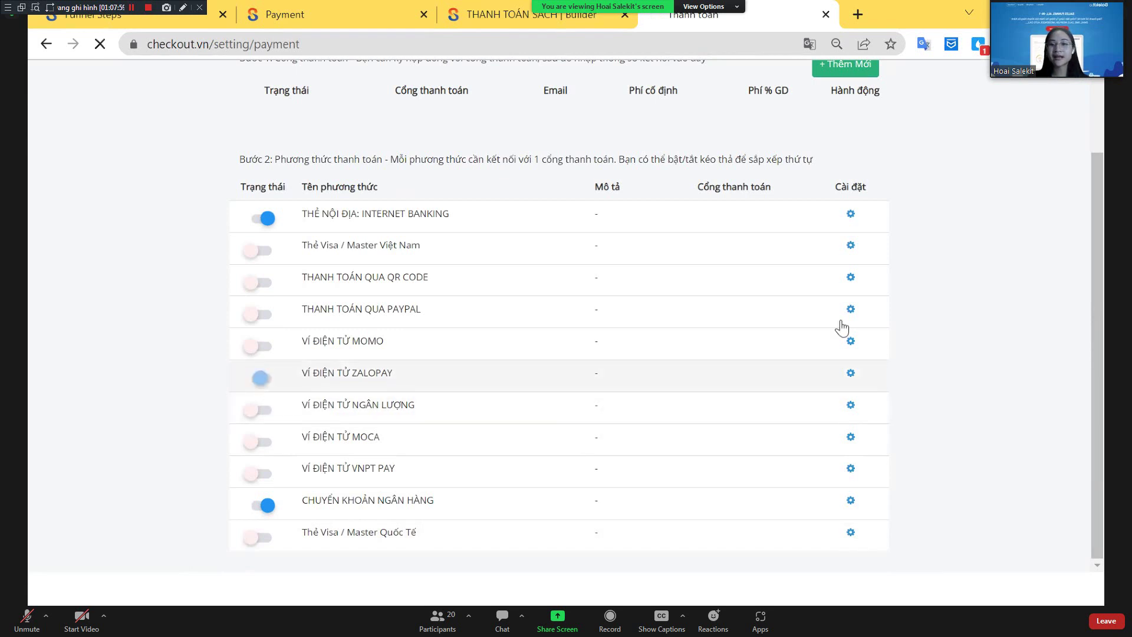
pyautogui.click(850, 472)
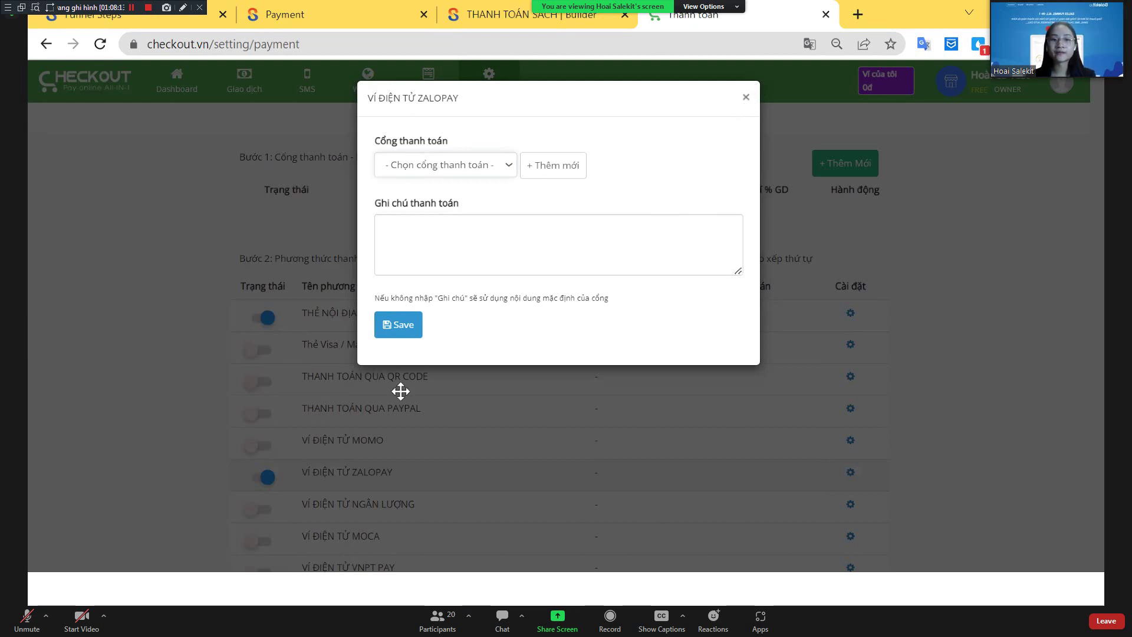
pyautogui.click(745, 98)
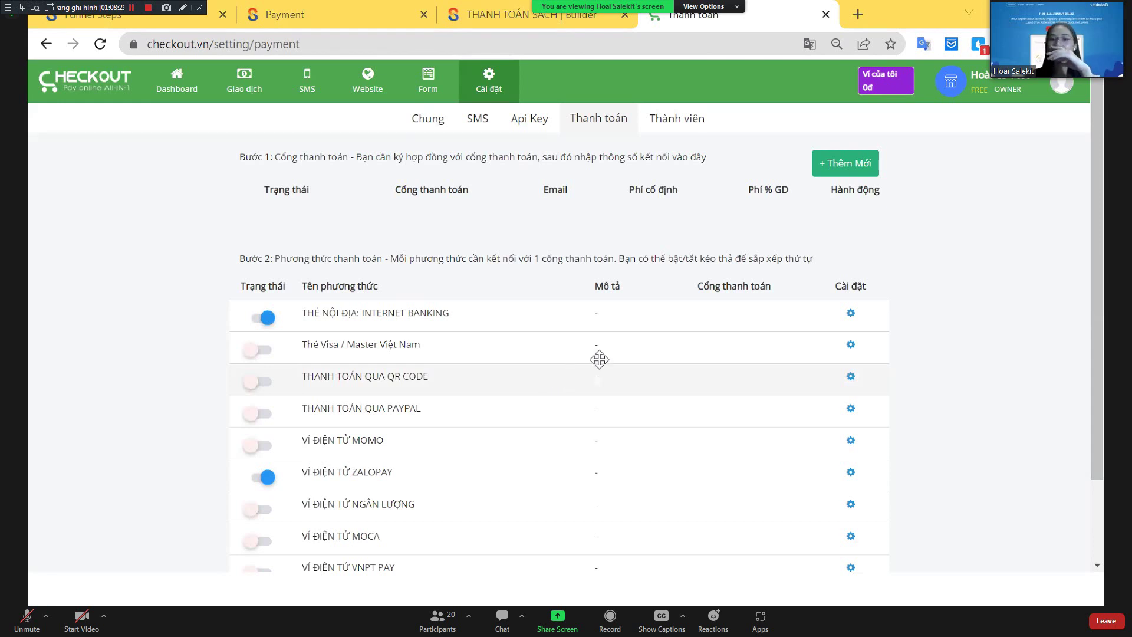
pyautogui.scroll(-2, 914, 397)
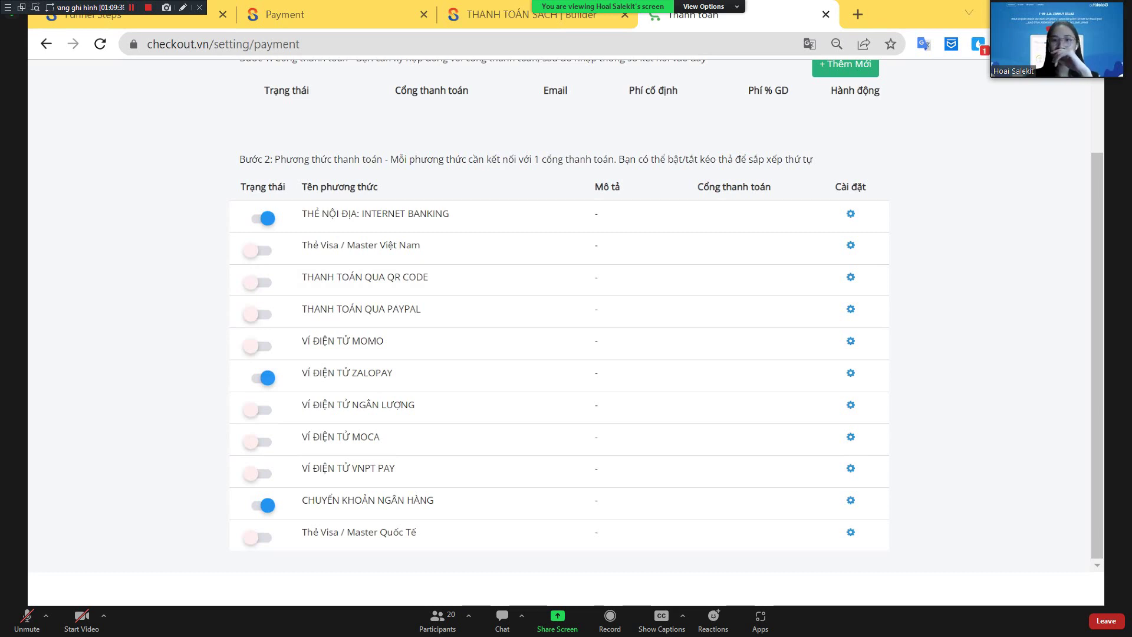
pyautogui.scroll(2, 748, 252)
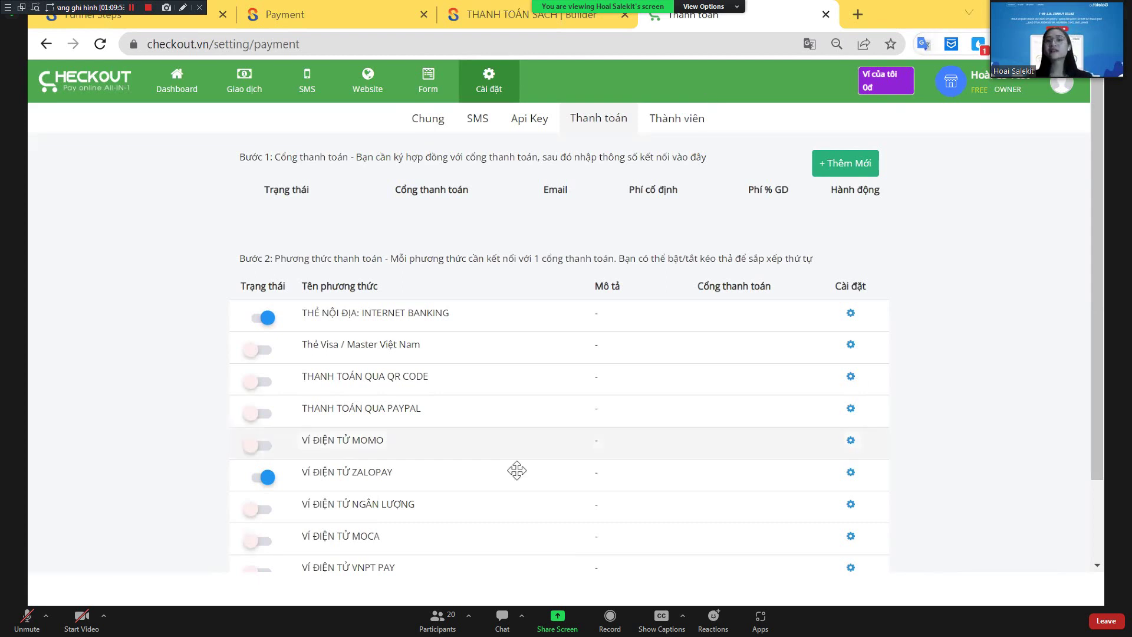
pyautogui.scroll(-2, 394, 478)
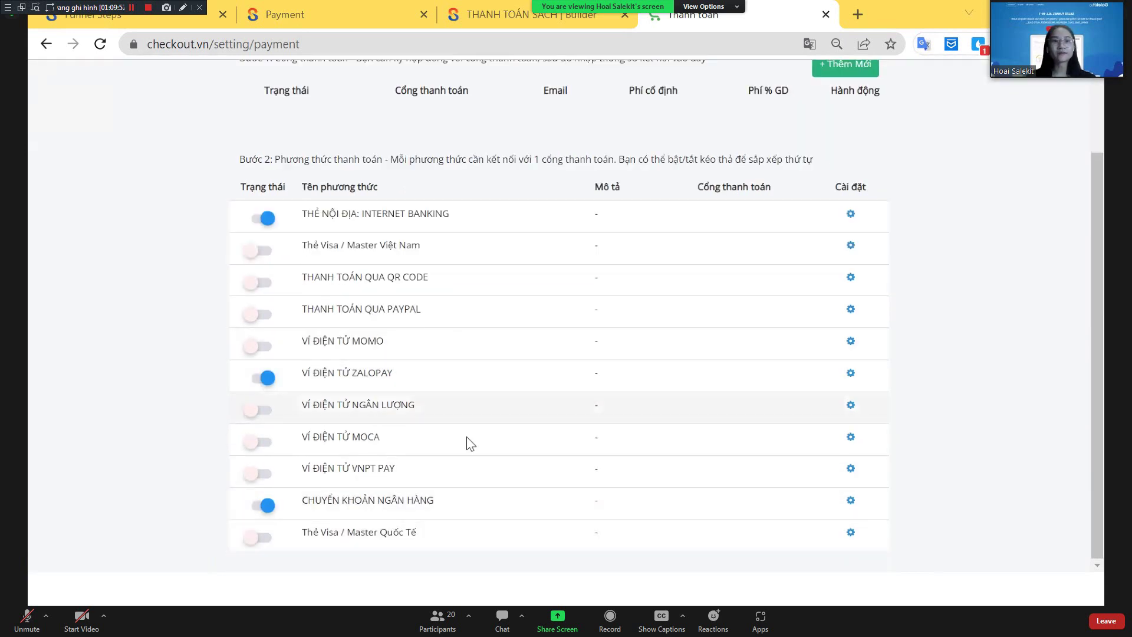
pyautogui.scroll(2, 468, 442)
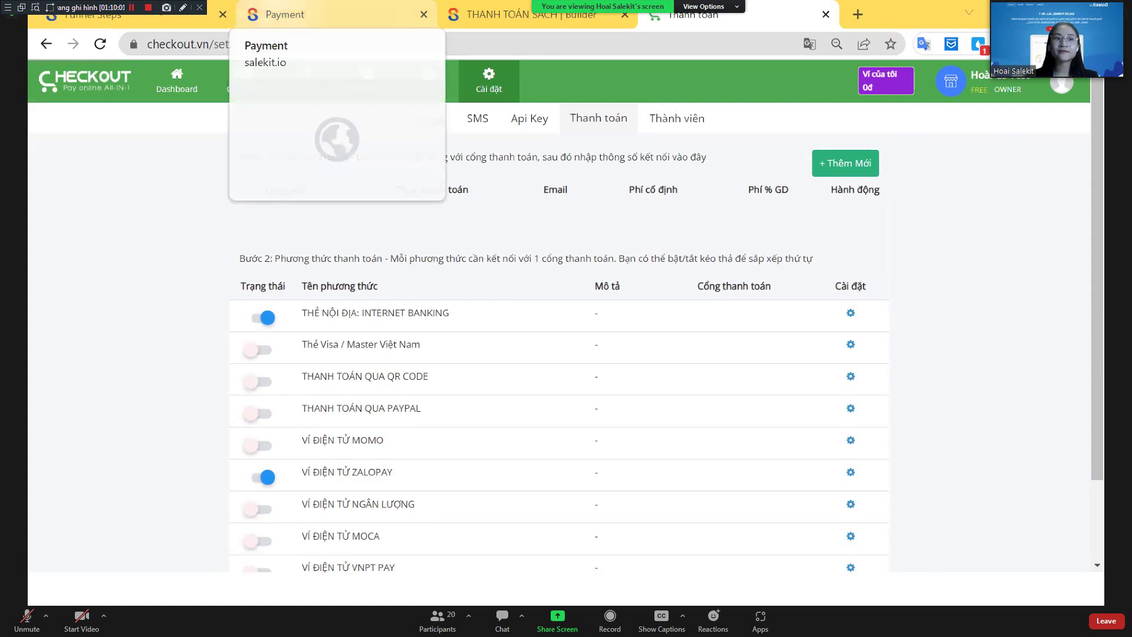
# Switch to the Salekit funnel steps, open the payment settings of the THANH TOÁN SÁCH step and close the old extra tabs
pyautogui.hotkey('ctrl', '1')
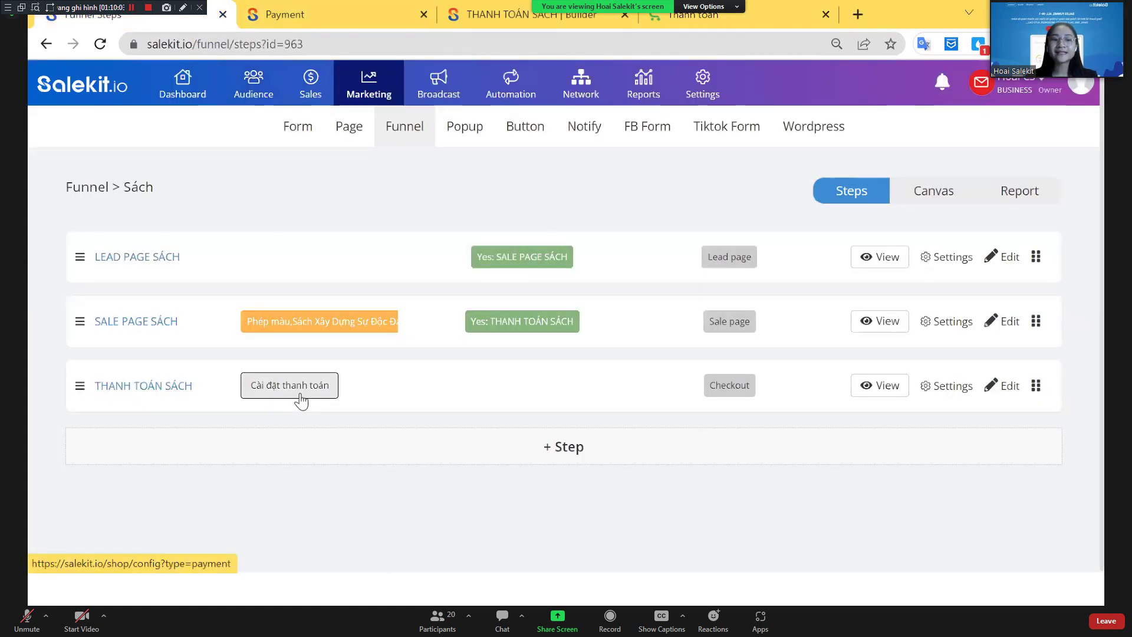
pyautogui.click(301, 398)
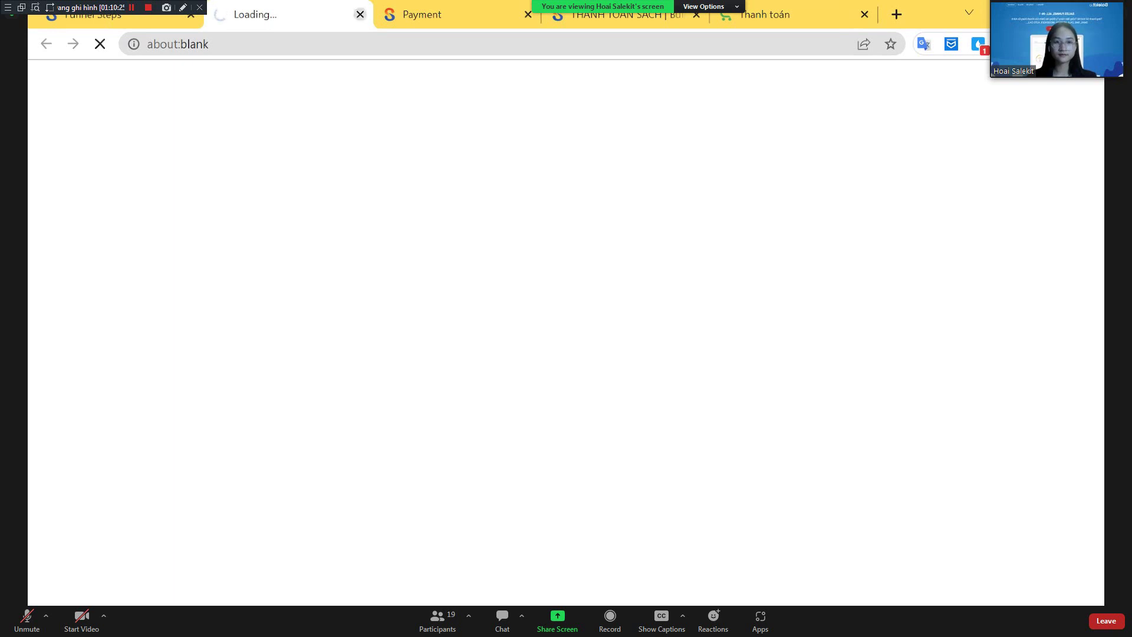
pyautogui.click(359, 14)
pyautogui.click(102, 45)
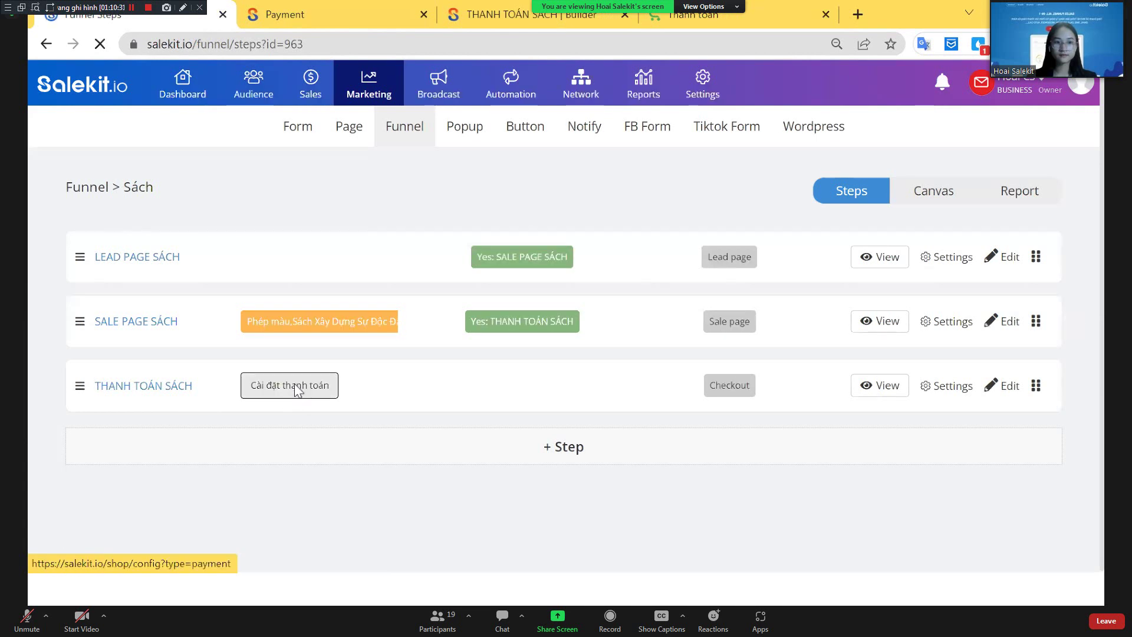
pyautogui.click(293, 386)
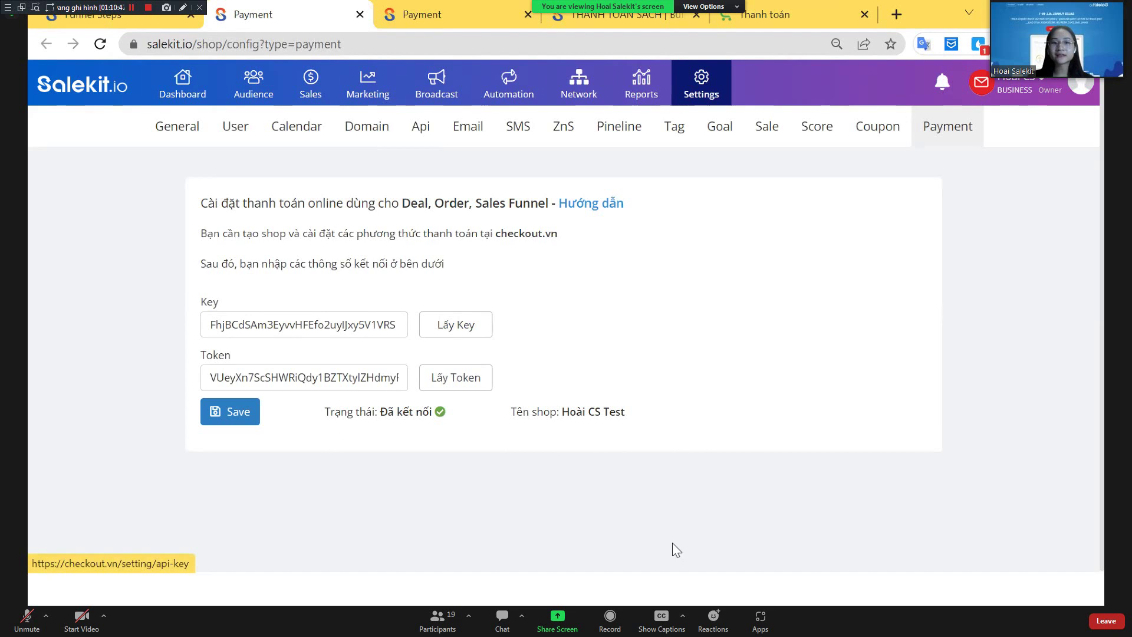
pyautogui.click(522, 19)
pyautogui.click(522, 19)
pyautogui.click(522, 18)
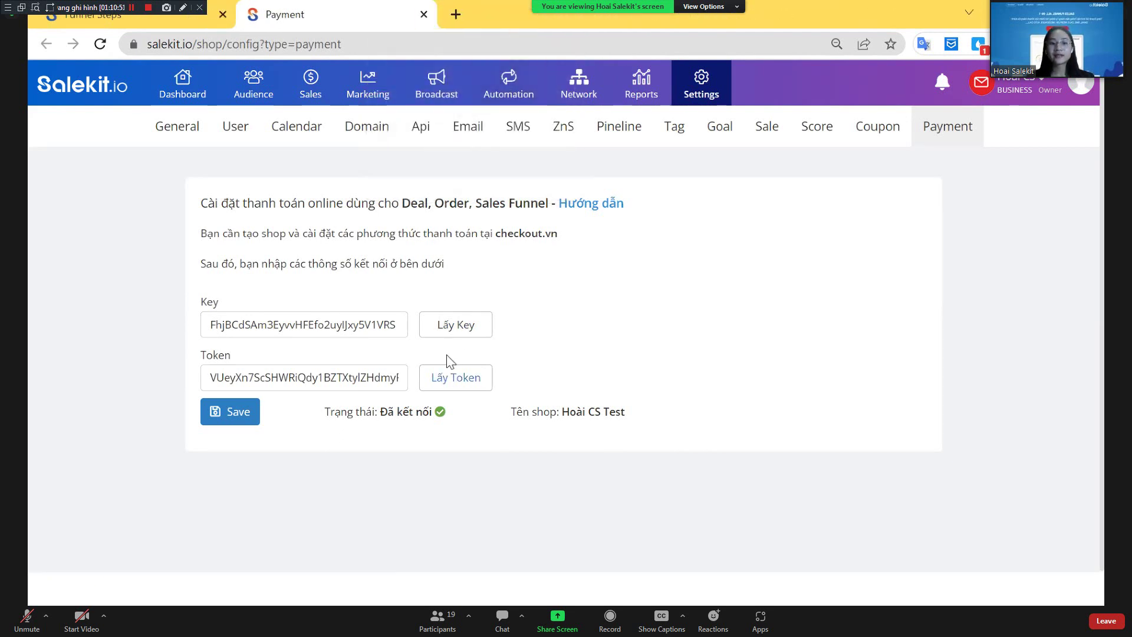
# Copy the API key from the checkout.vn Api Key page and paste it into Salekit's Key field
pyautogui.click(469, 332)
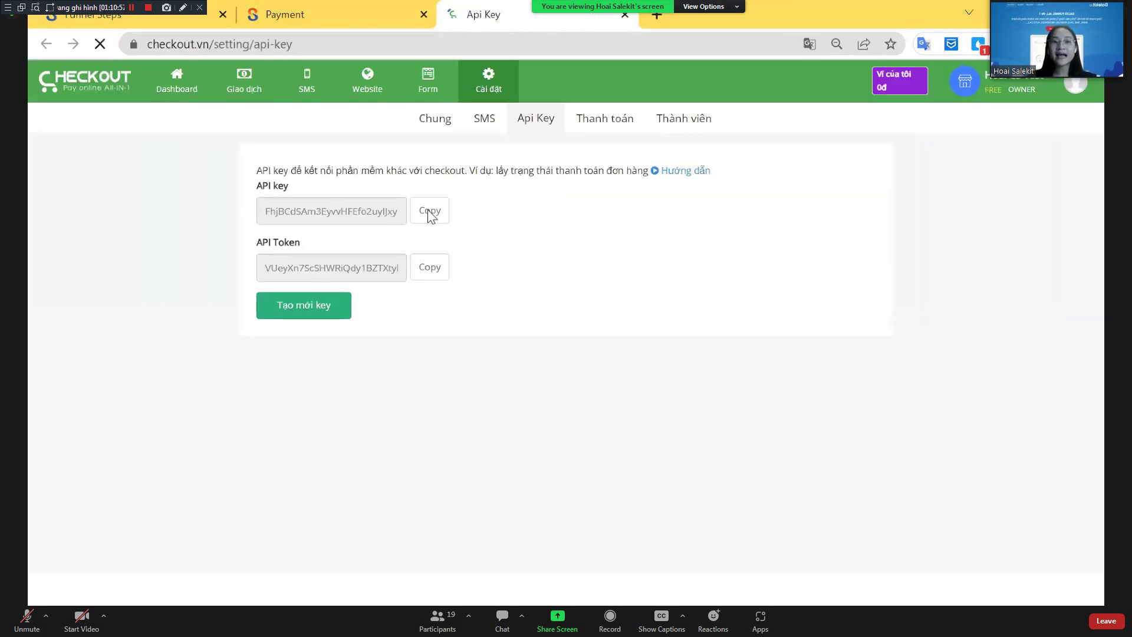
pyautogui.click(430, 217)
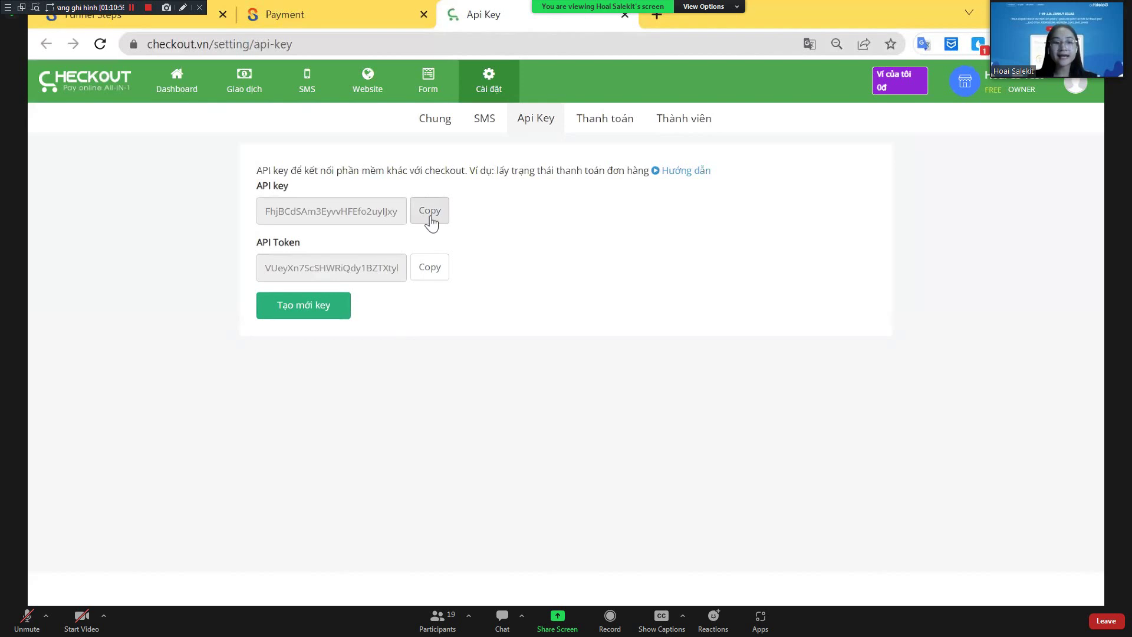
pyautogui.hotkey('ctrl', 'shift', 'Tab')
pyautogui.doubleClick(396, 332)
pyautogui.hotkey('ctrl', 'v')
# Copy the API Token from checkout.vn and paste it into the Token field of Salekit's payment settings
pyautogui.click(505, 14)
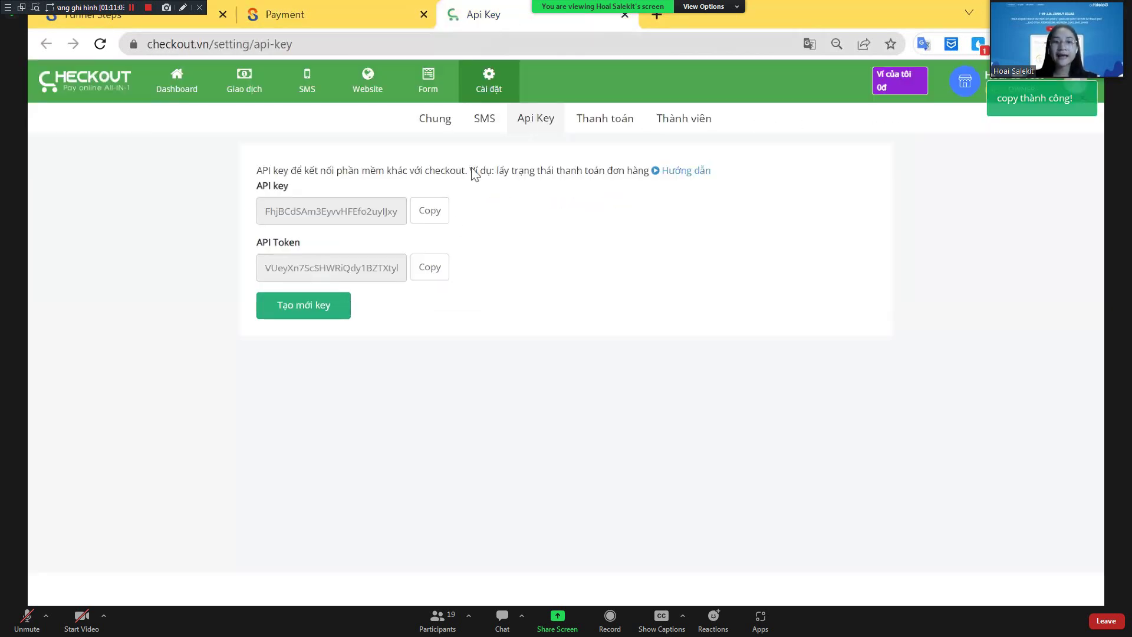
pyautogui.click(430, 268)
pyautogui.click(354, 14)
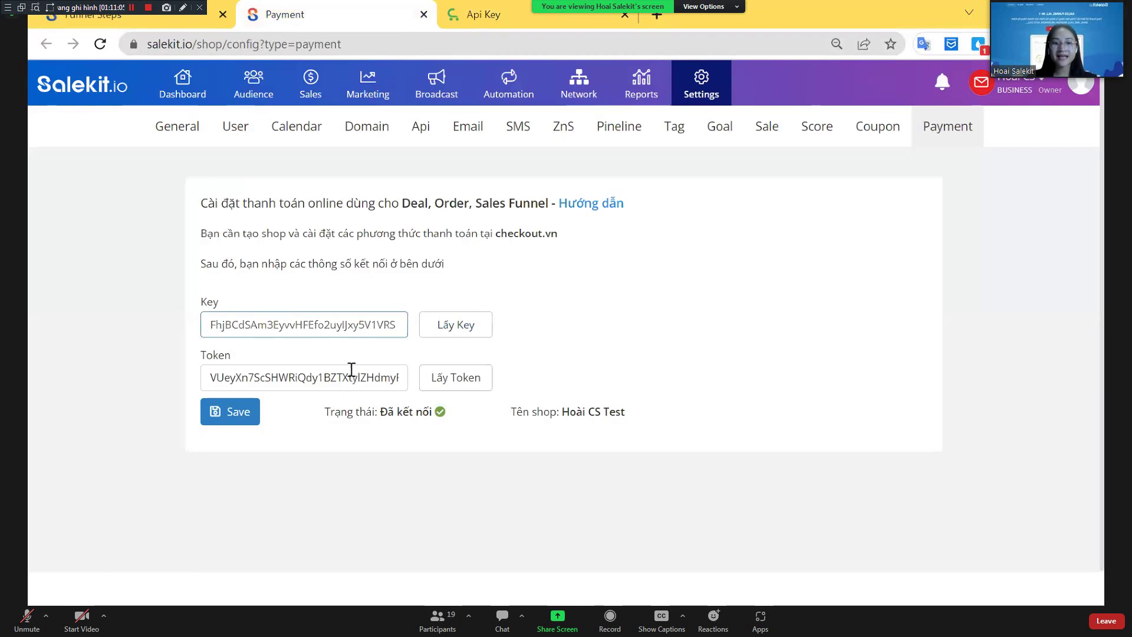
pyautogui.doubleClick(351, 369)
pyautogui.hotkey('ctrl', 'v')
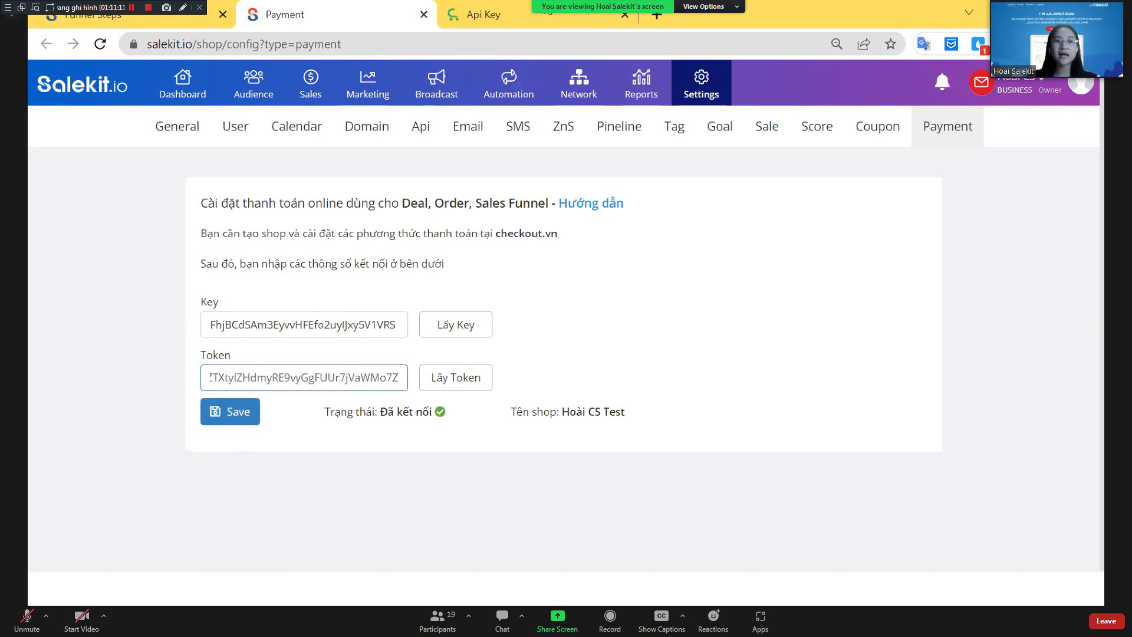
# Generate a new API key in checkout.vn and replace the Key in Salekit's payment settings with it
pyautogui.hotkey('ctrl', 'Tab')
pyautogui.click(303, 309)
pyautogui.click(429, 211)
pyautogui.click(362, 8)
pyautogui.doubleClick(366, 326)
pyautogui.hotkey('ctrl', 'v')
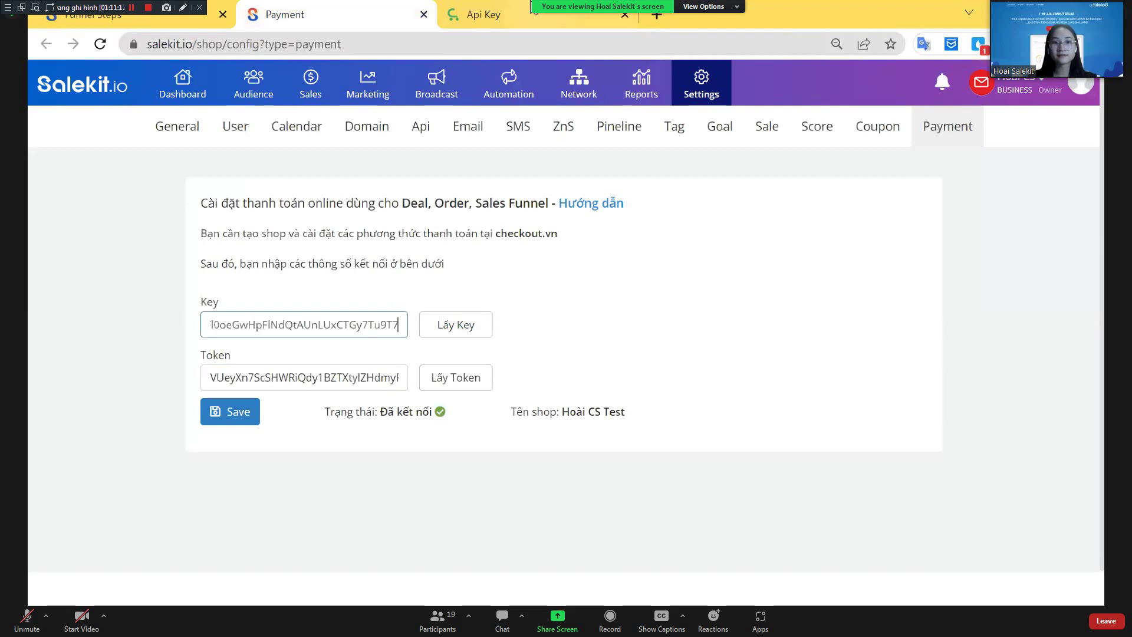
# Copy the new API Token from checkout.vn, replace the Token in Salekit's payment settings with it and save the connection
pyautogui.hotkey('ctrl', 'Tab')
pyautogui.click(444, 273)
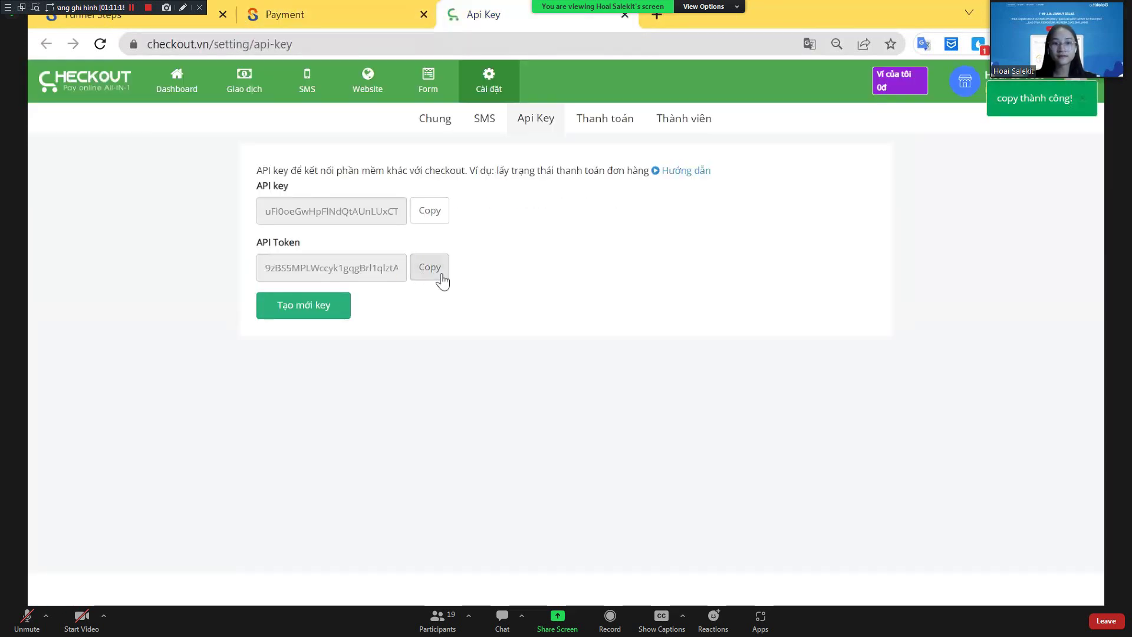
pyautogui.click(382, 7)
pyautogui.doubleClick(394, 377)
pyautogui.hotkey('ctrl', 'v')
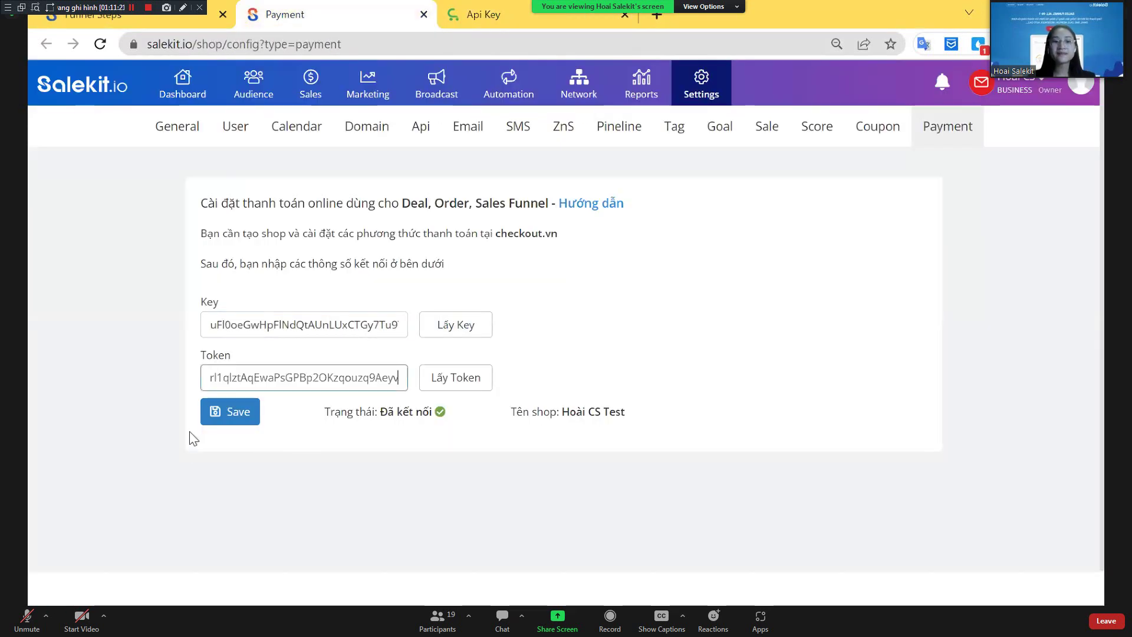
pyautogui.click(218, 427)
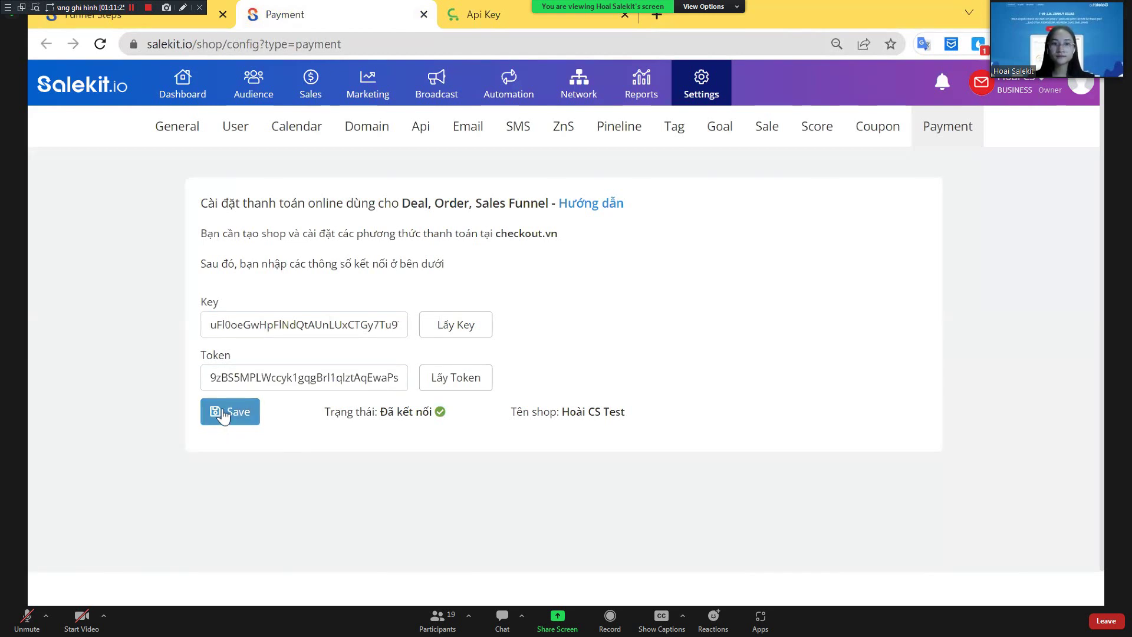
pyautogui.click(223, 414)
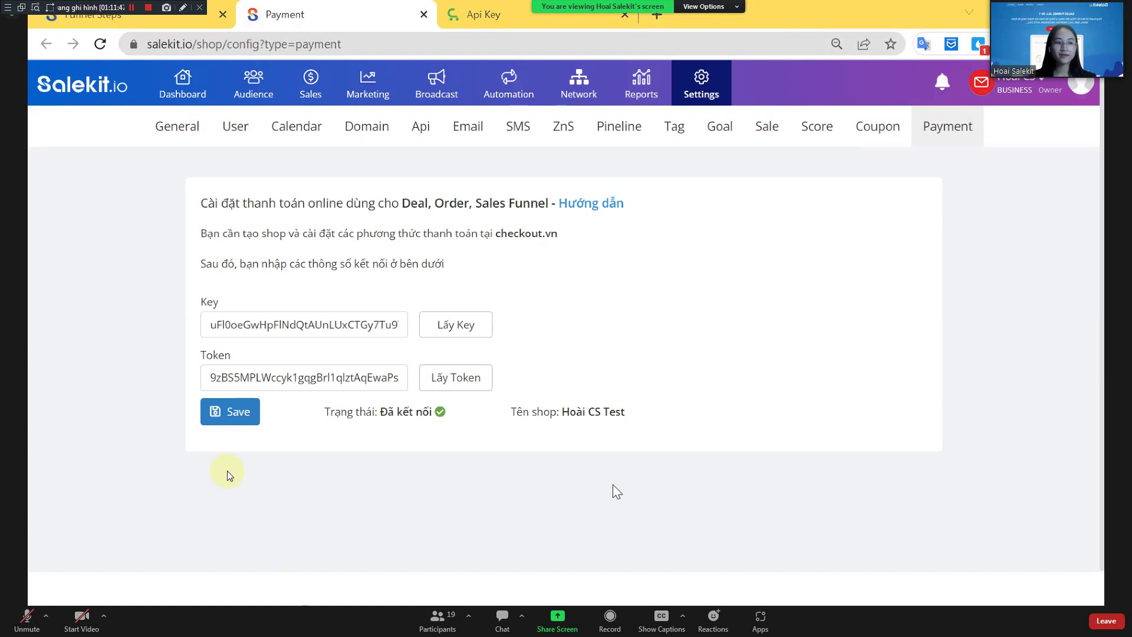
# Send the message "1" to everyone in the Zoom meeting chat
pyautogui.click(502, 618)
pyautogui.write('1')
pyautogui.press('Return')
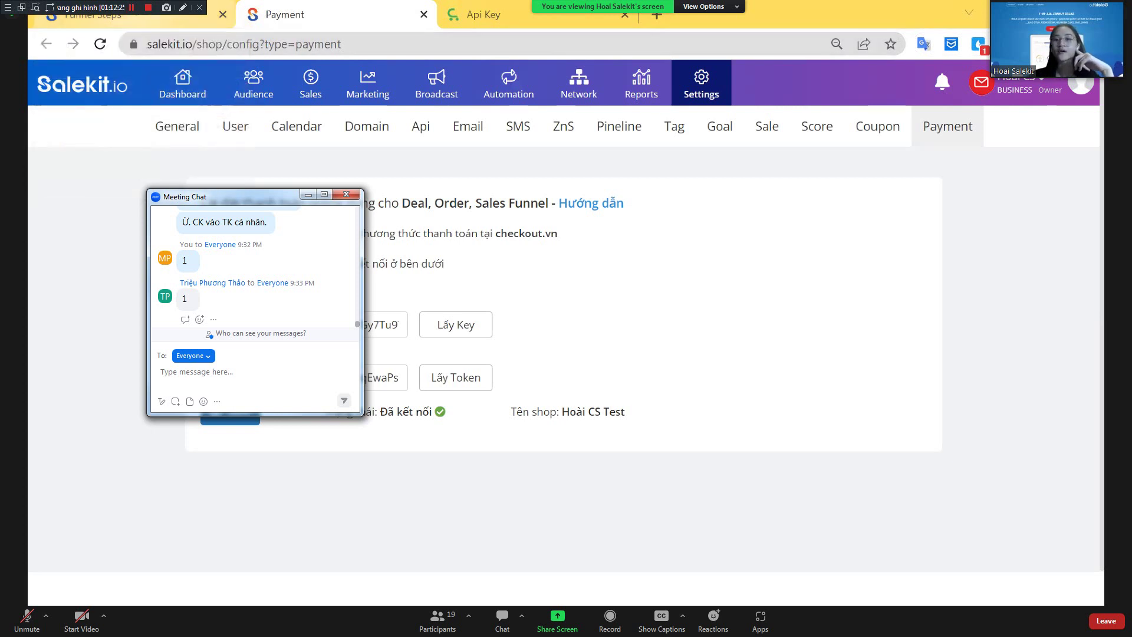
# In the THANH TOÁN SÁCH page builder, open the Thanh toán ngay button's payment settings and follow its Cài Đặt Ngay link
pyautogui.hotkey('ctrl', 'shift', 'Tab')
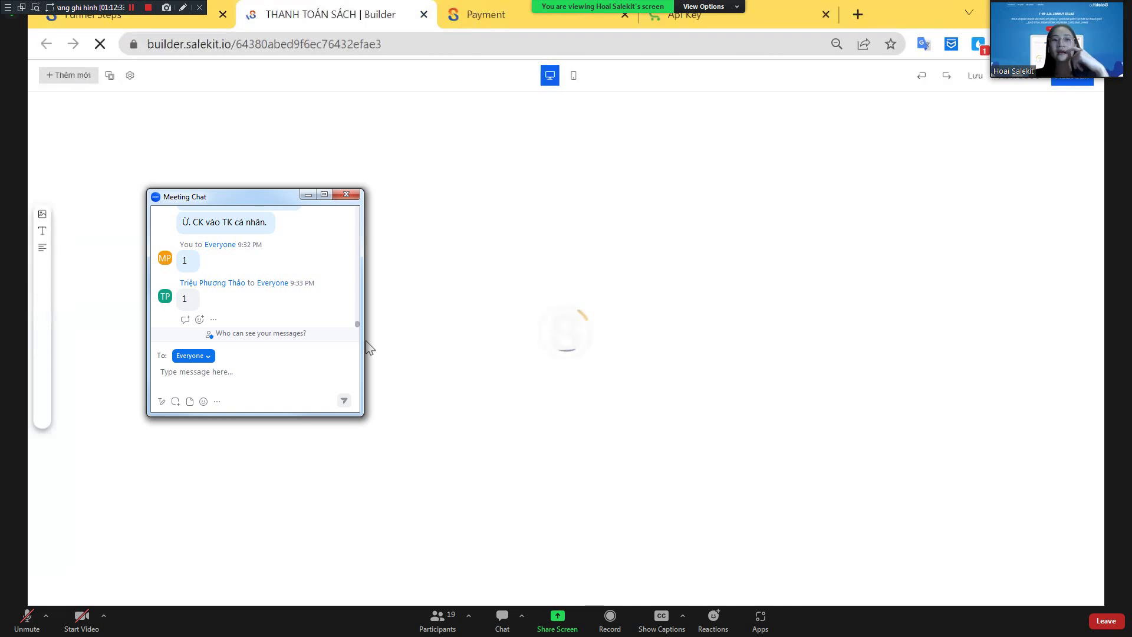
pyautogui.scroll(-2, 522, 401)
pyautogui.click(547, 406)
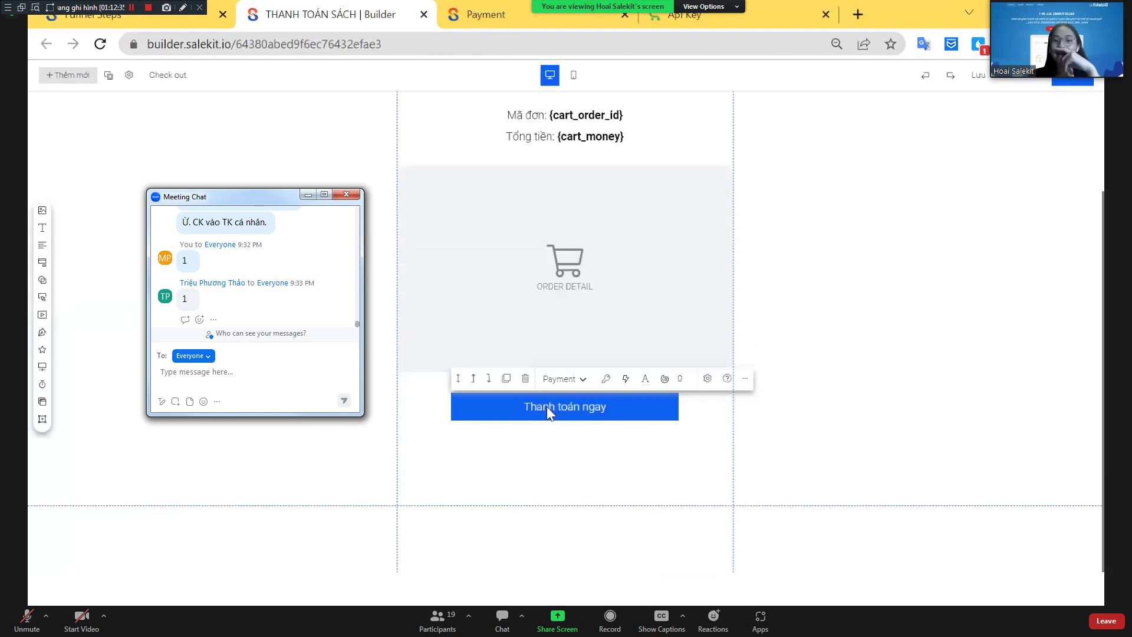
pyautogui.click(605, 380)
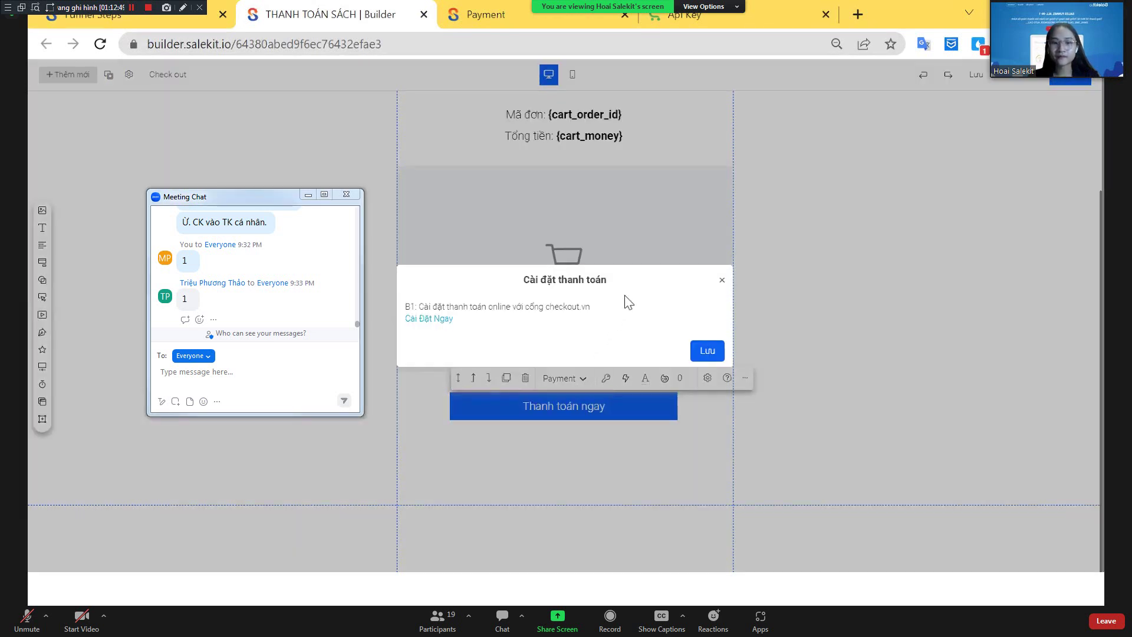
pyautogui.click(429, 319)
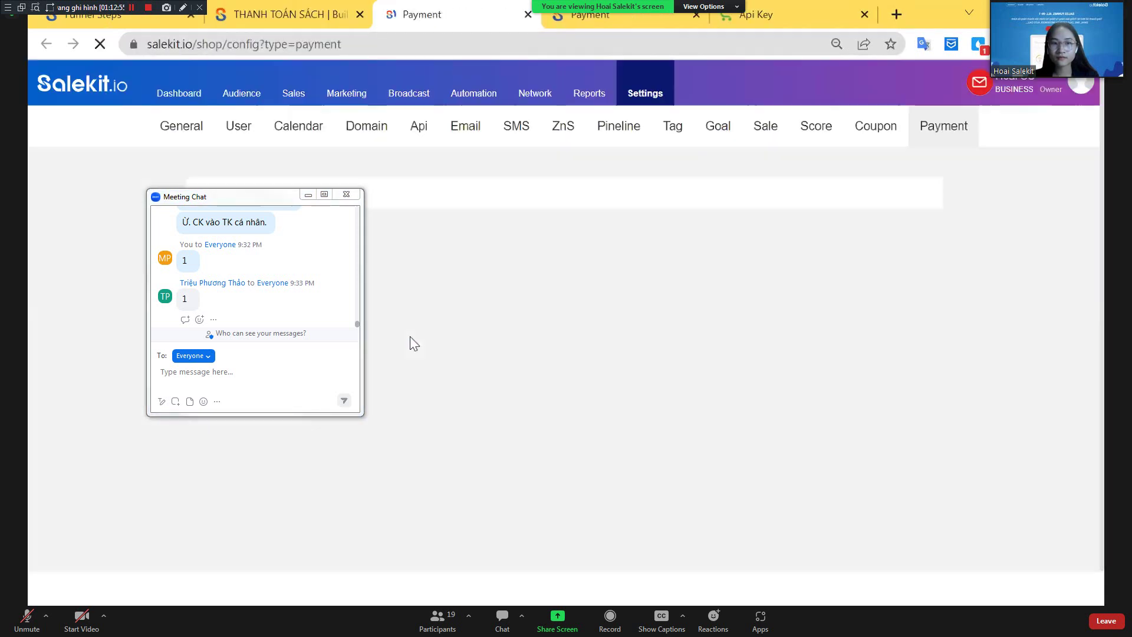
# Minimise the meeting chat, close the duplicate Payment page, save the payment connection again and return to the THANH TOÁN SÁCH builder
pyautogui.click(308, 194)
pyautogui.click(698, 18)
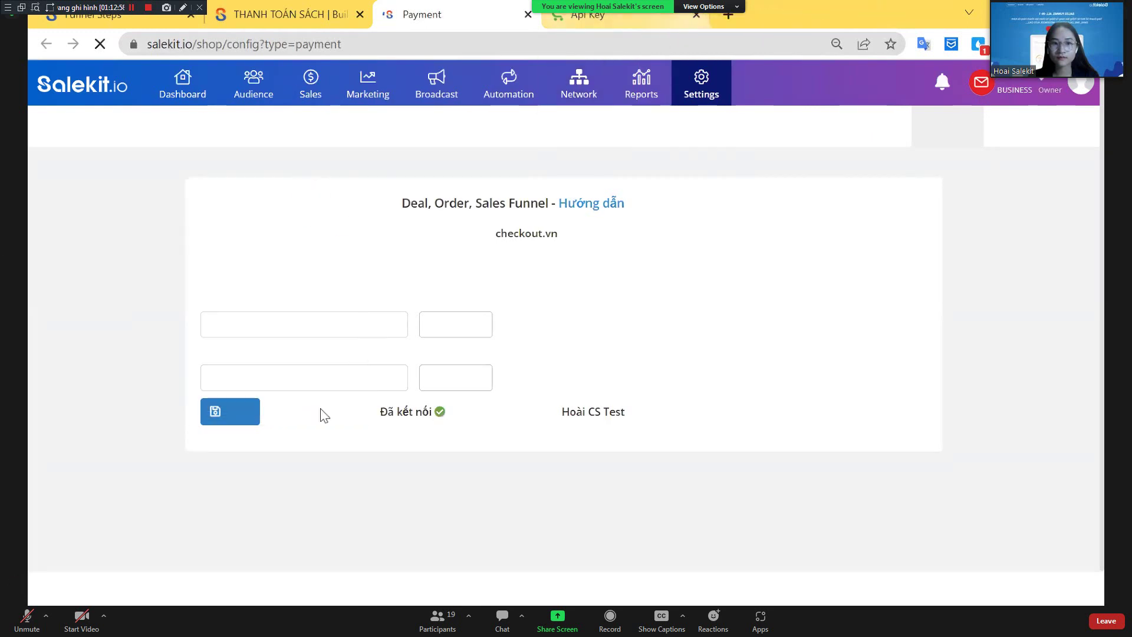
pyautogui.click(257, 409)
pyautogui.click(321, 14)
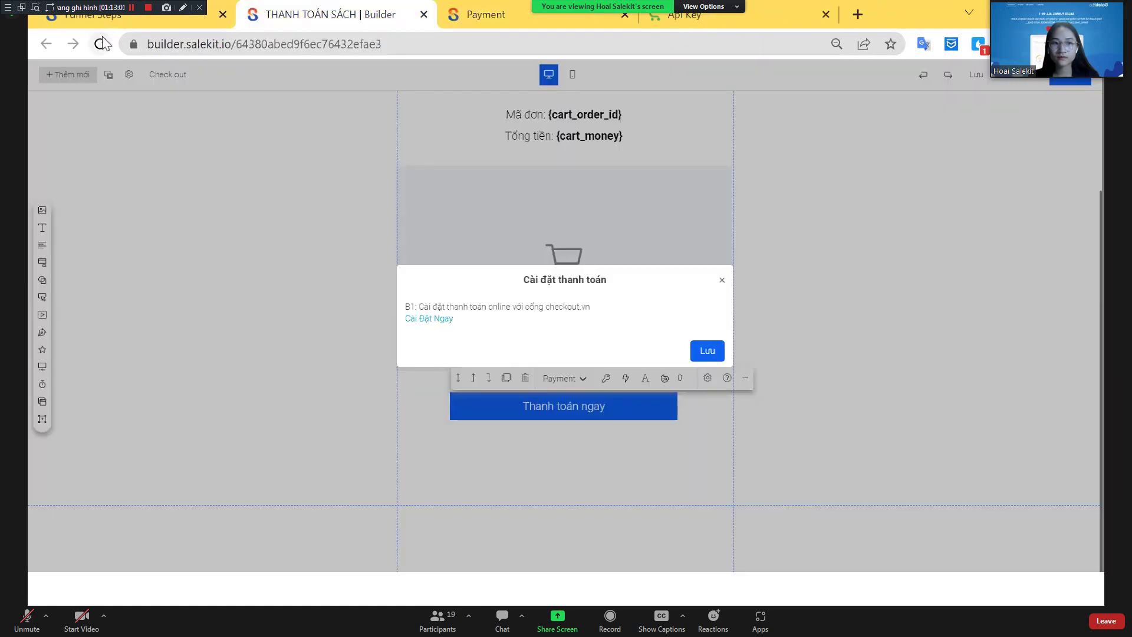
# Reload the THANH TOÁN SÁCH builder, recheck the Thanh toán ngay button's payment settings and save the page
pyautogui.click(102, 44)
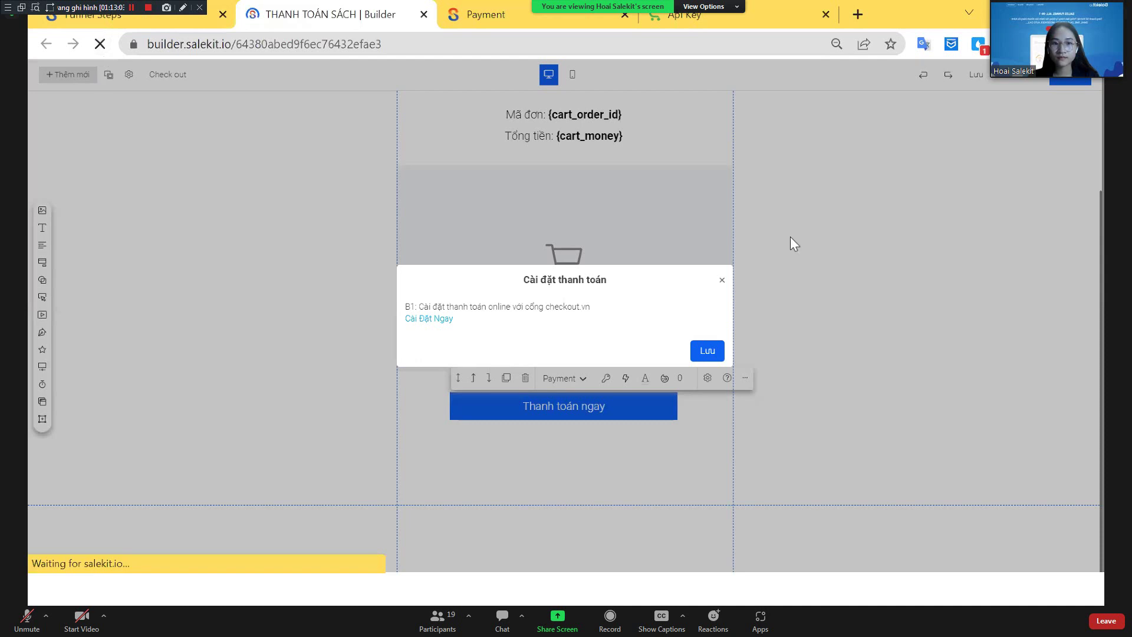
pyautogui.scroll(-2, 648, 425)
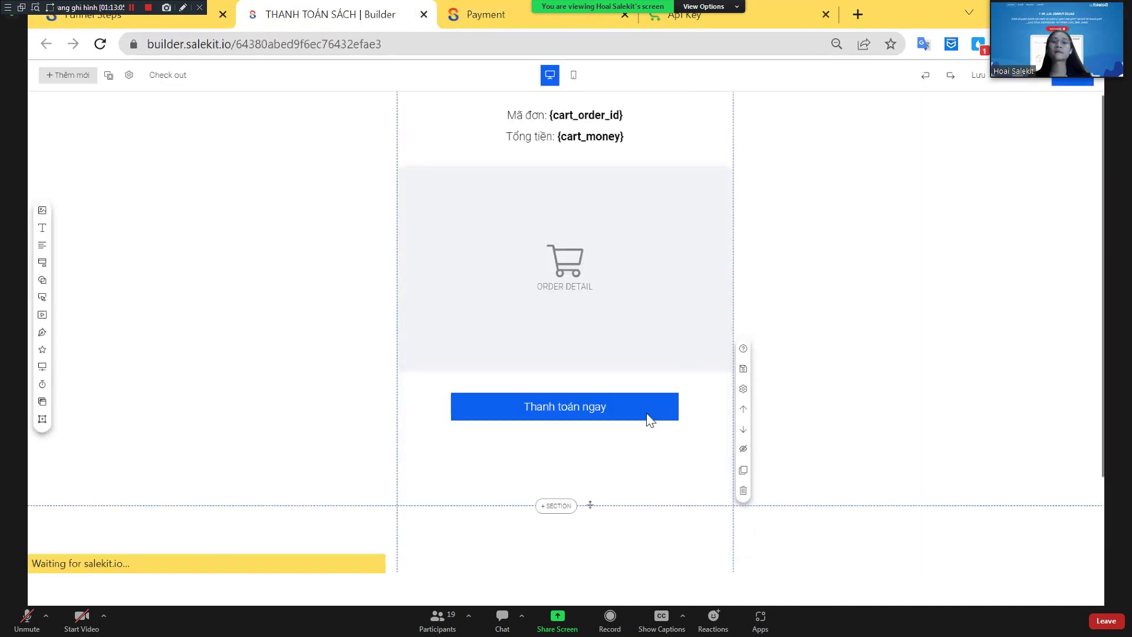
pyautogui.click(646, 412)
pyautogui.click(608, 379)
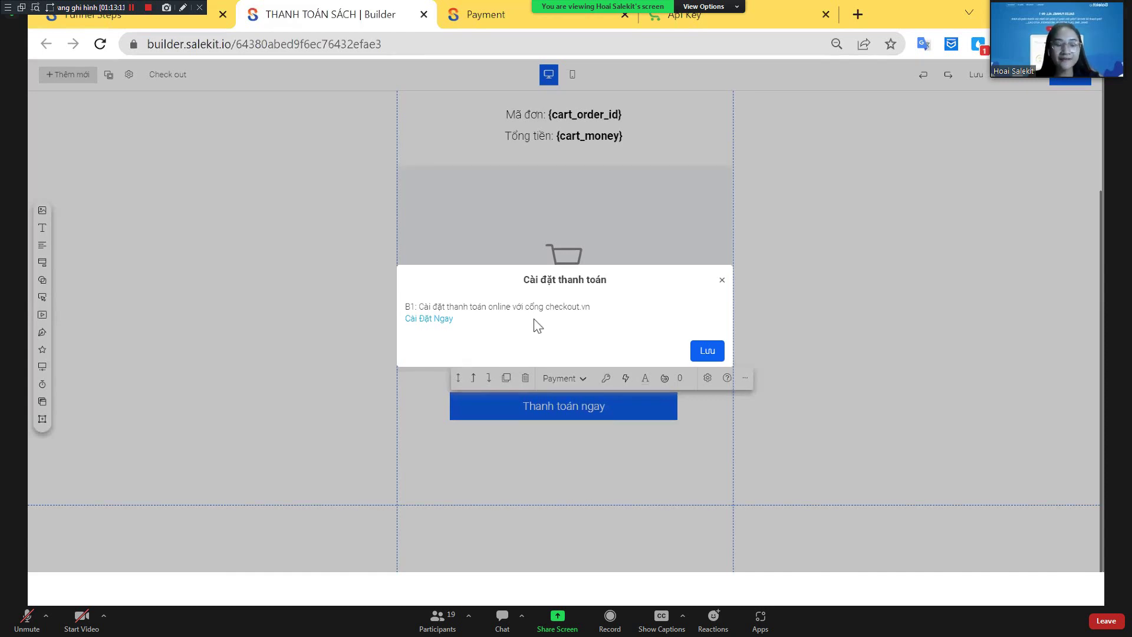
pyautogui.click(723, 281)
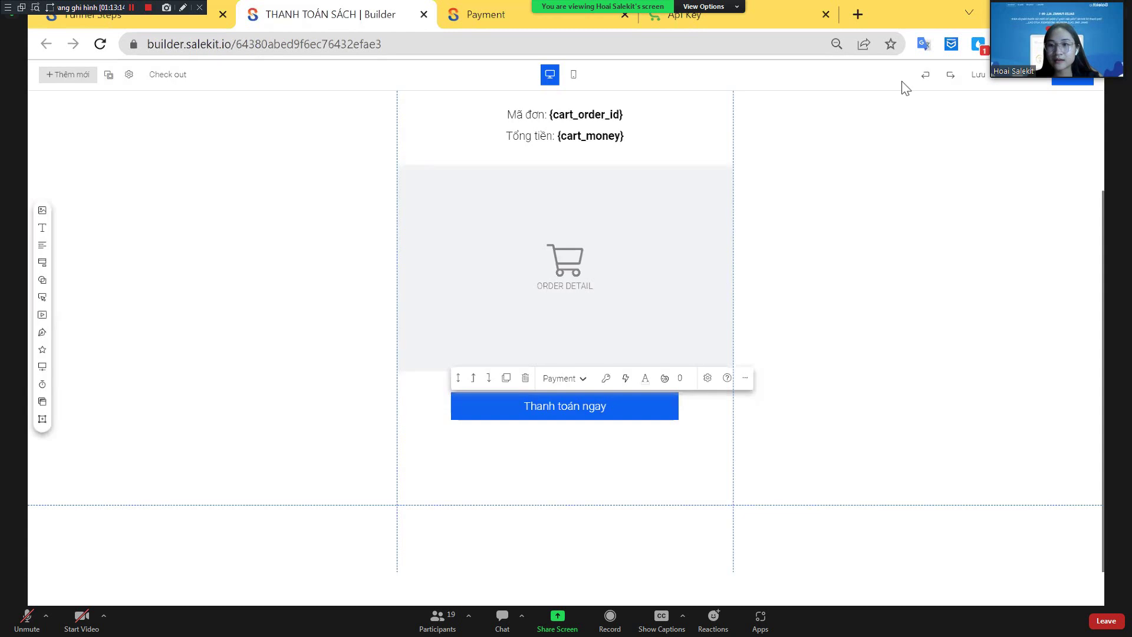
pyautogui.click(983, 79)
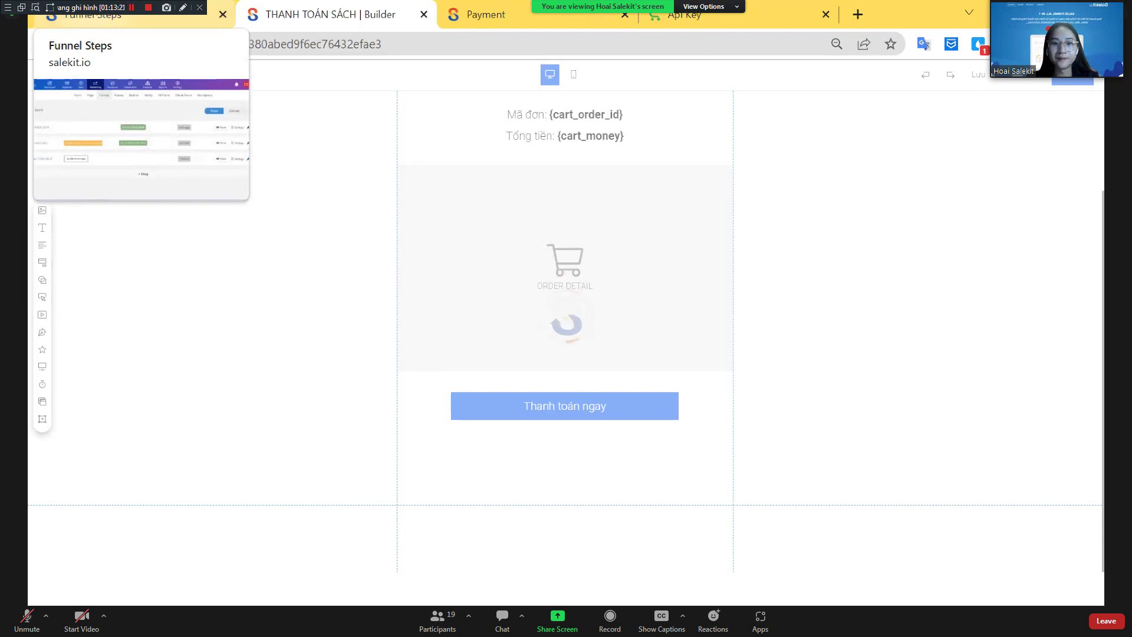
# Reopen the payment settings from the THANH TOÁN SÁCH funnel step, save them and close every page except the funnel steps
pyautogui.click(118, 14)
pyautogui.click(333, 395)
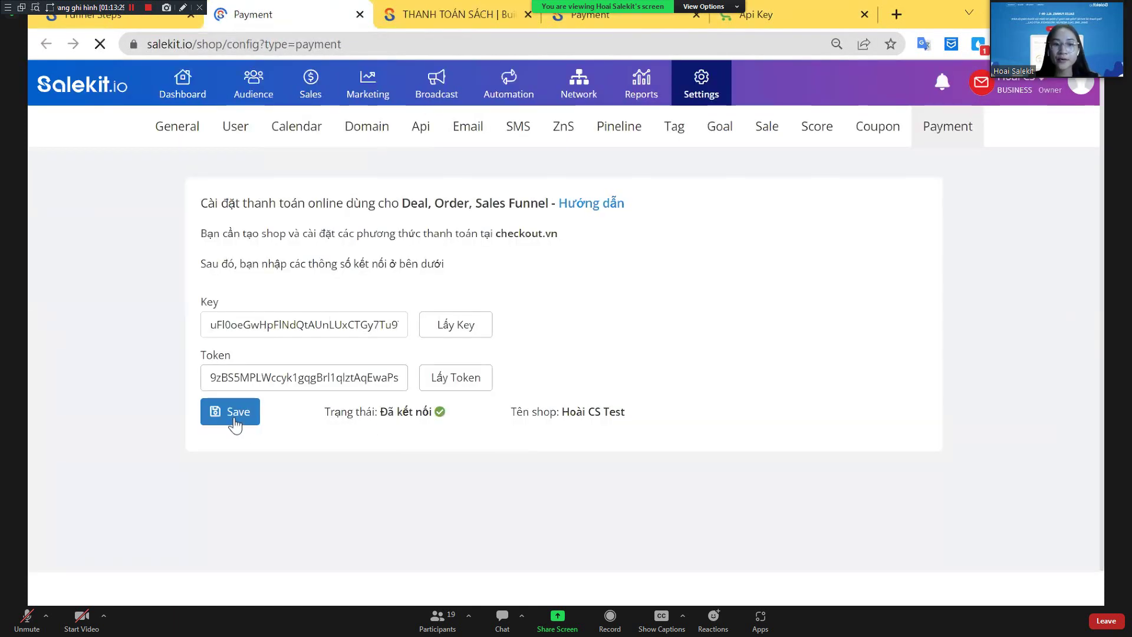
pyautogui.click(234, 422)
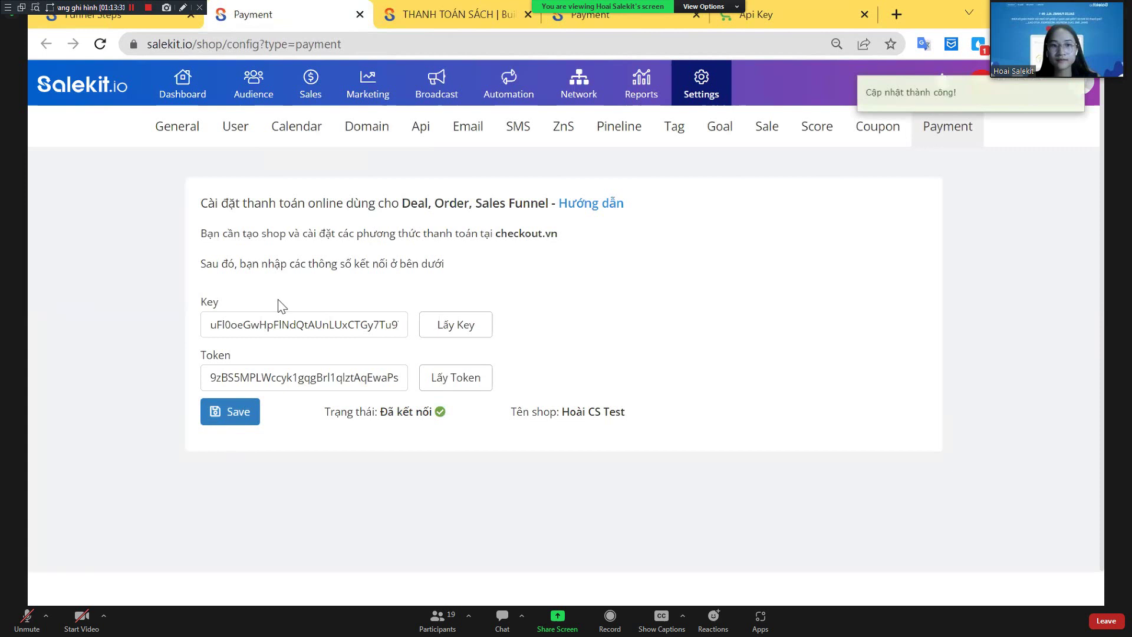
pyautogui.click(360, 15)
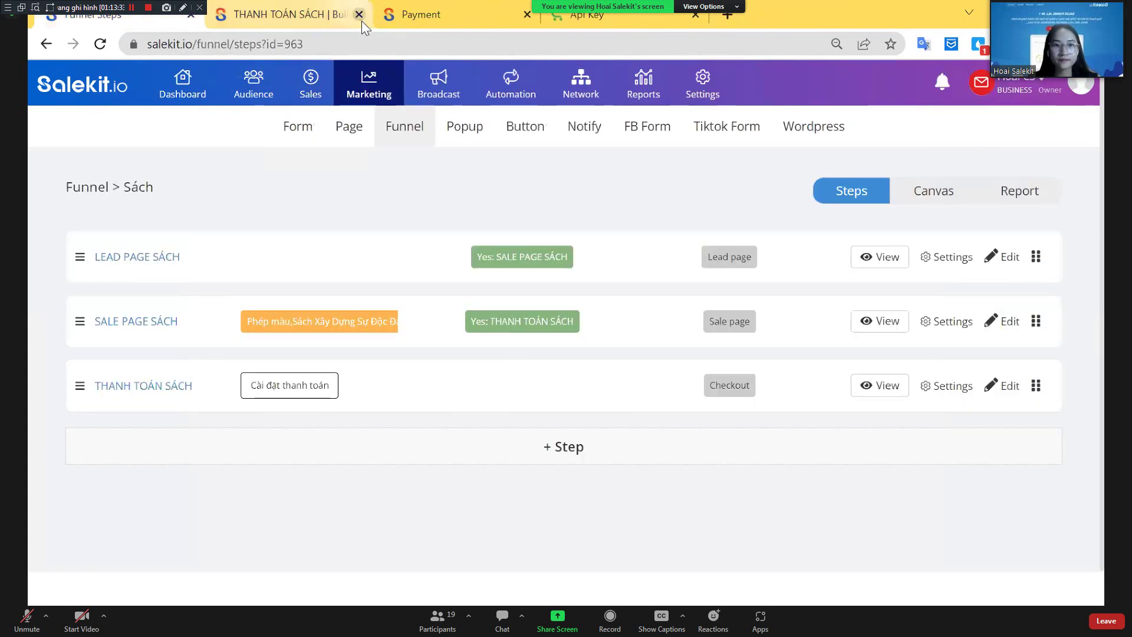
pyautogui.click(360, 14)
pyautogui.click(360, 16)
pyautogui.click(359, 15)
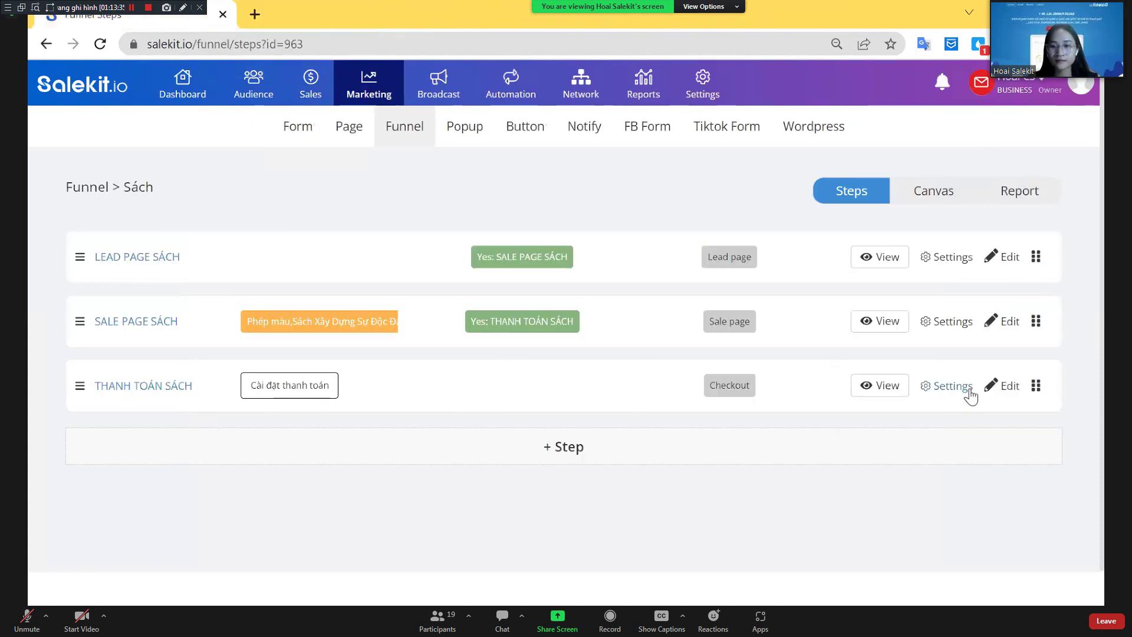
# Open the THANH TOÁN SÁCH step in the builder again and check the Thanh toán ngay button's payment settings for a payment method choice
pyautogui.click(1002, 386)
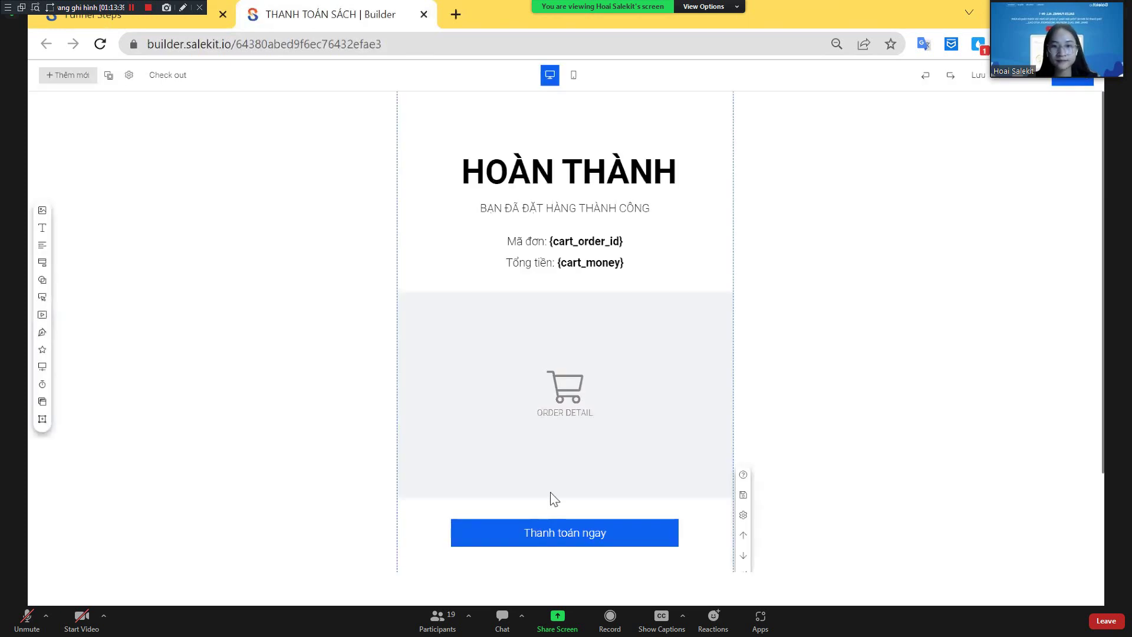
pyautogui.scroll(-2, 554, 499)
pyautogui.click(587, 416)
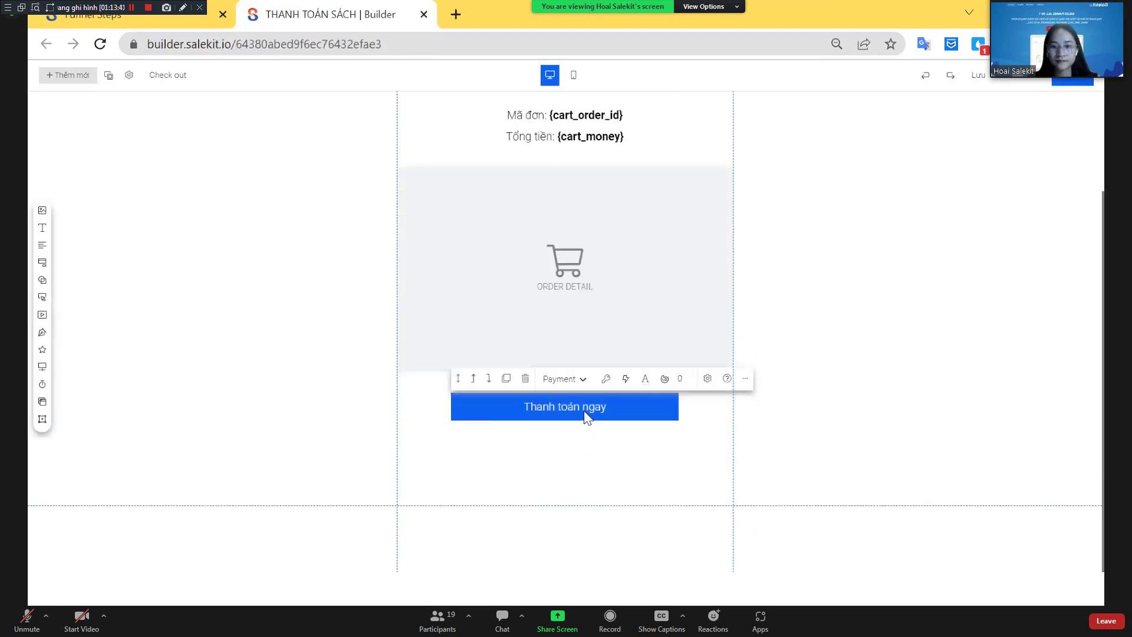
pyautogui.click(606, 380)
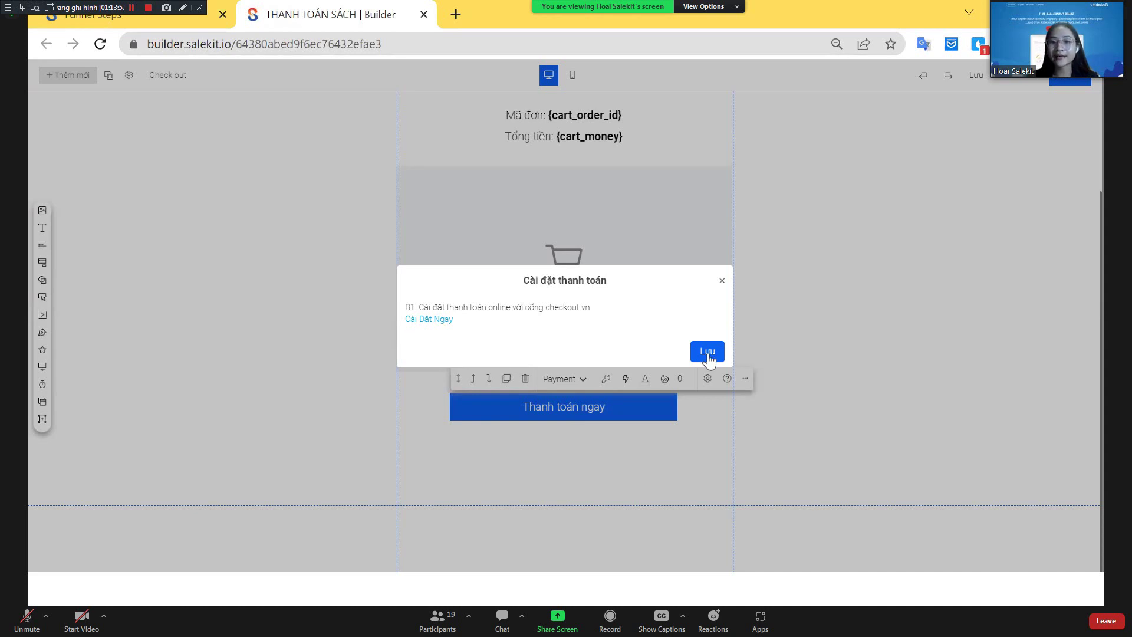
pyautogui.click(710, 398)
pyautogui.click(705, 381)
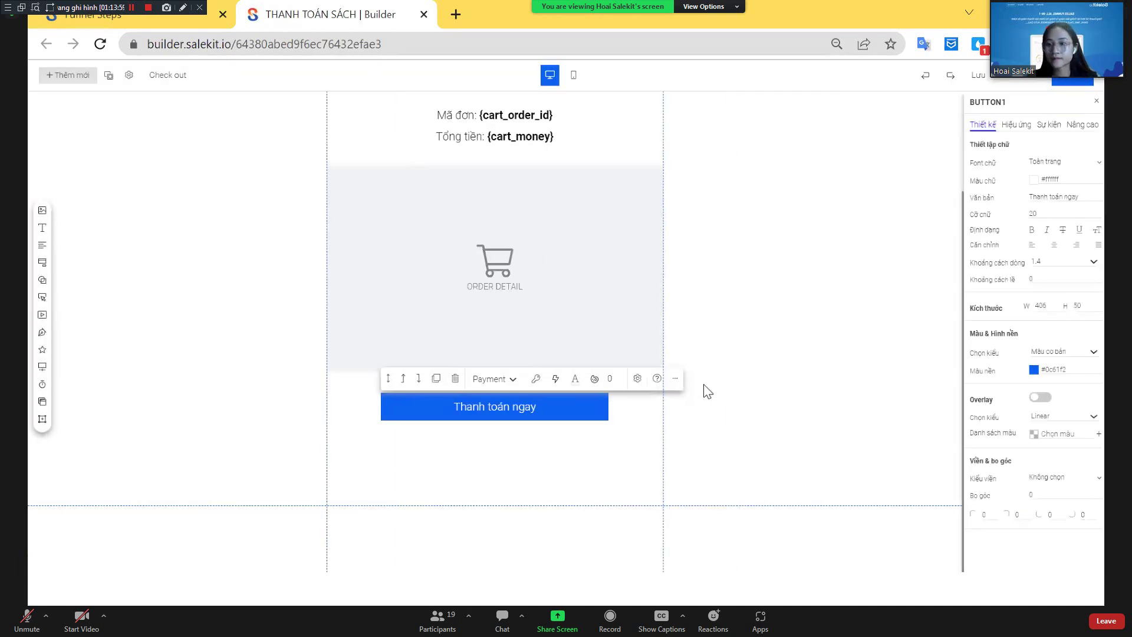
pyautogui.click(534, 379)
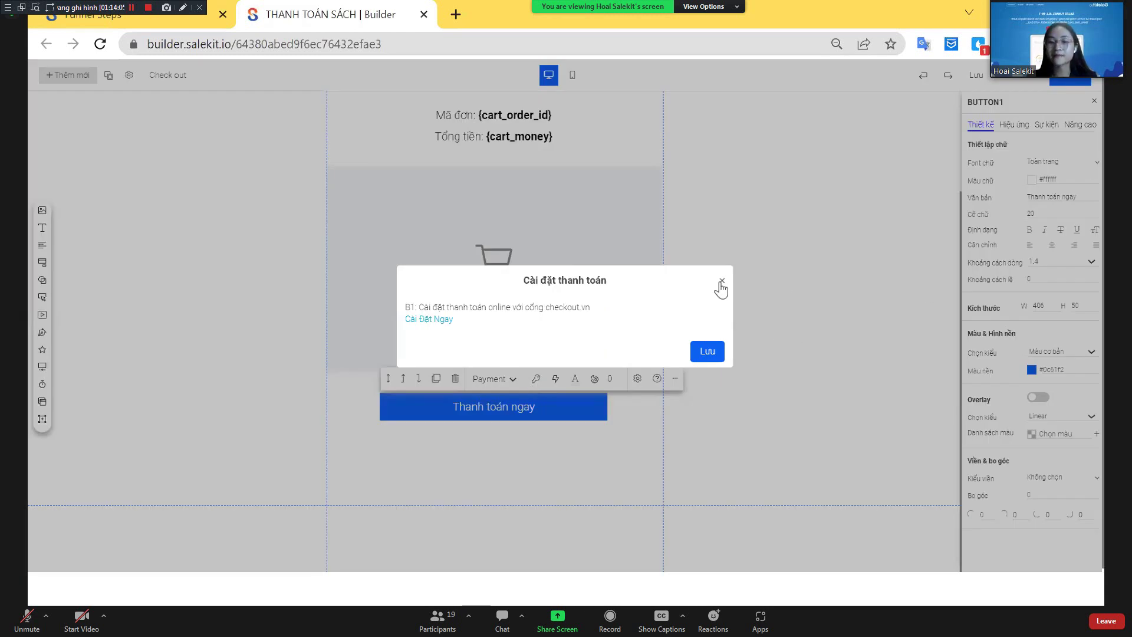
pyautogui.click(133, 138)
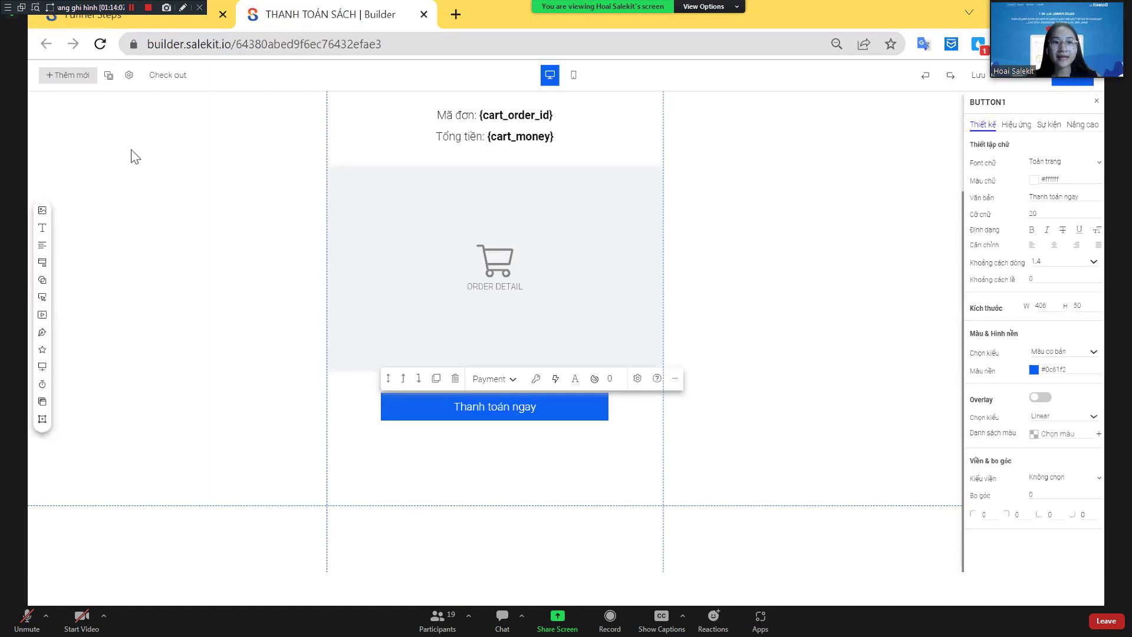
# Open the ĐỒNG HỒ funnel's steps in a separate tab and edit its CHECK OUT step in the builder
pyautogui.hotkey('ctrl', 'pageup')
pyautogui.middleClick(405, 127)
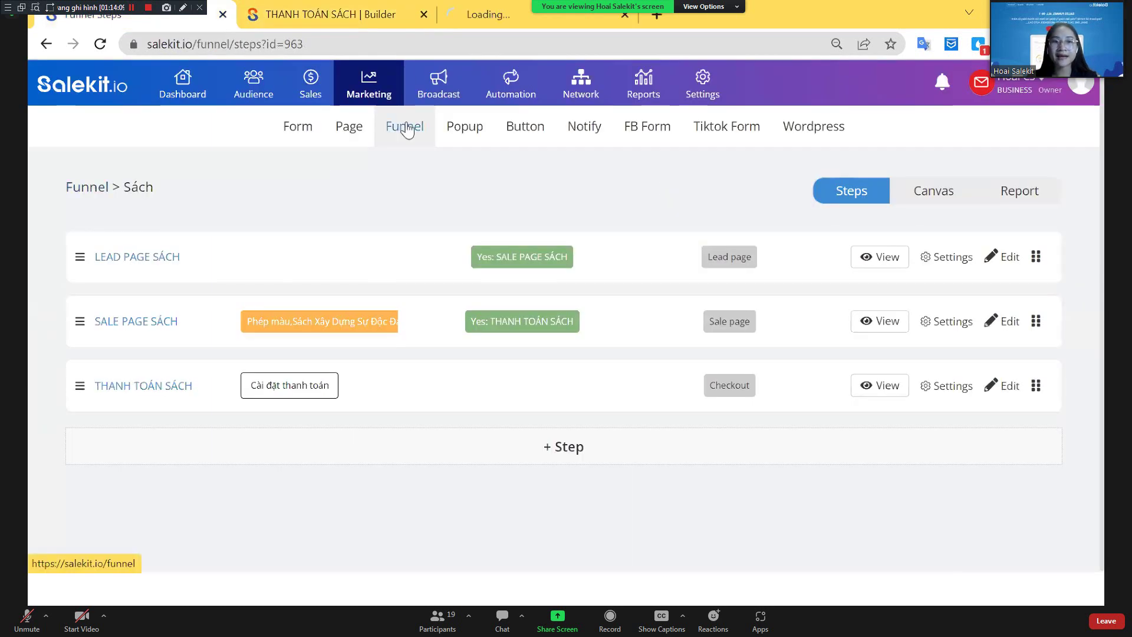
pyautogui.hotkey('ctrl', 'Tab')
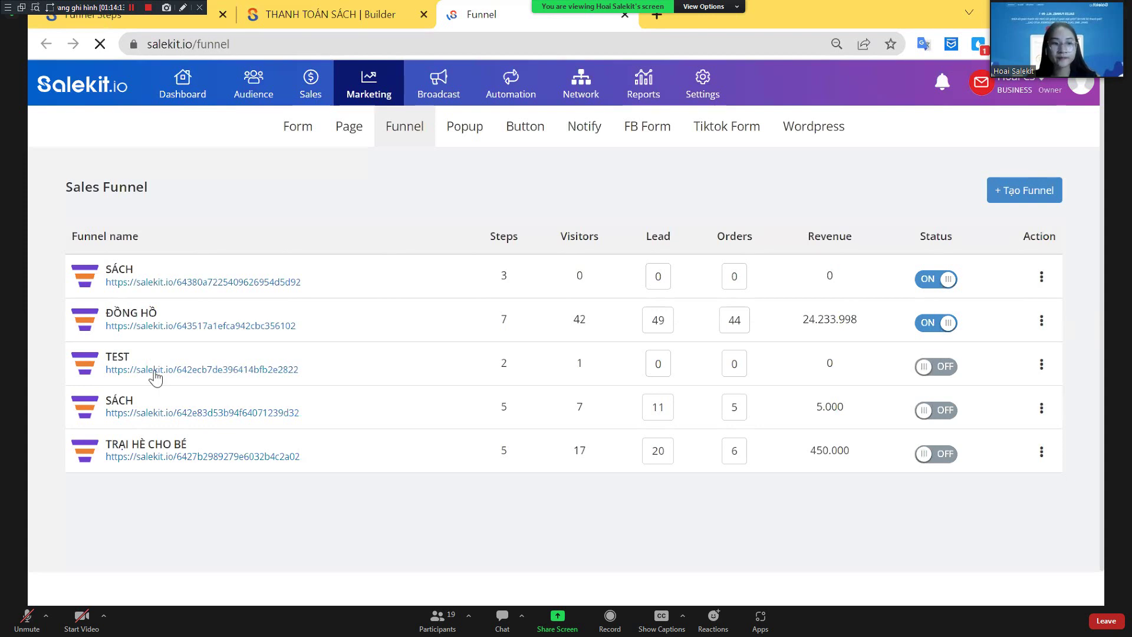
pyautogui.click(142, 318)
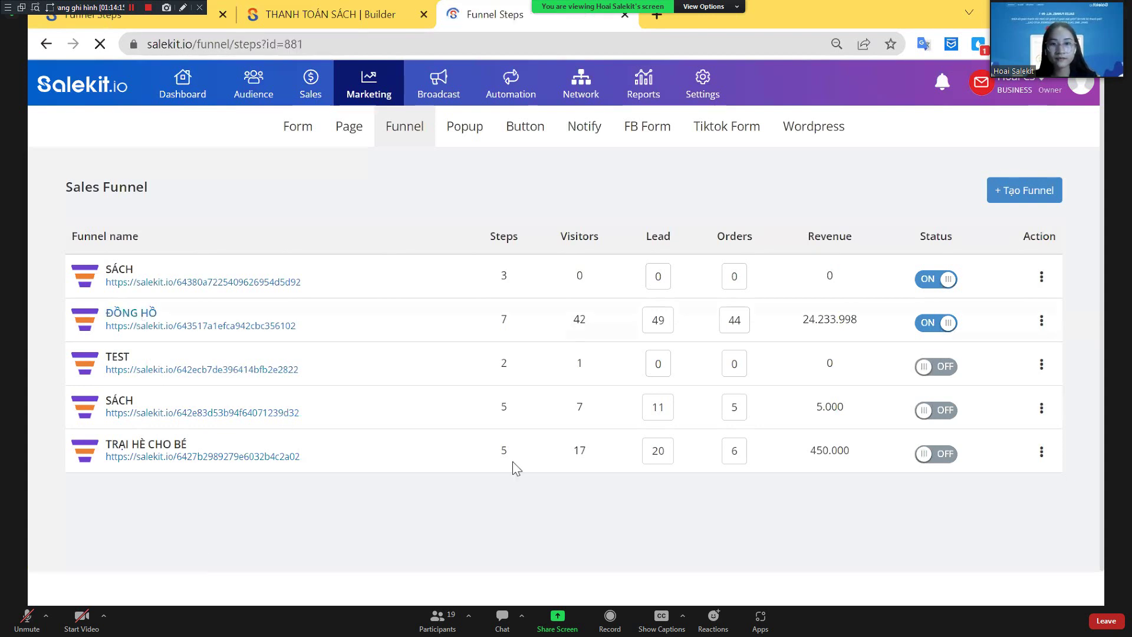
pyautogui.scroll(-3, 326, 468)
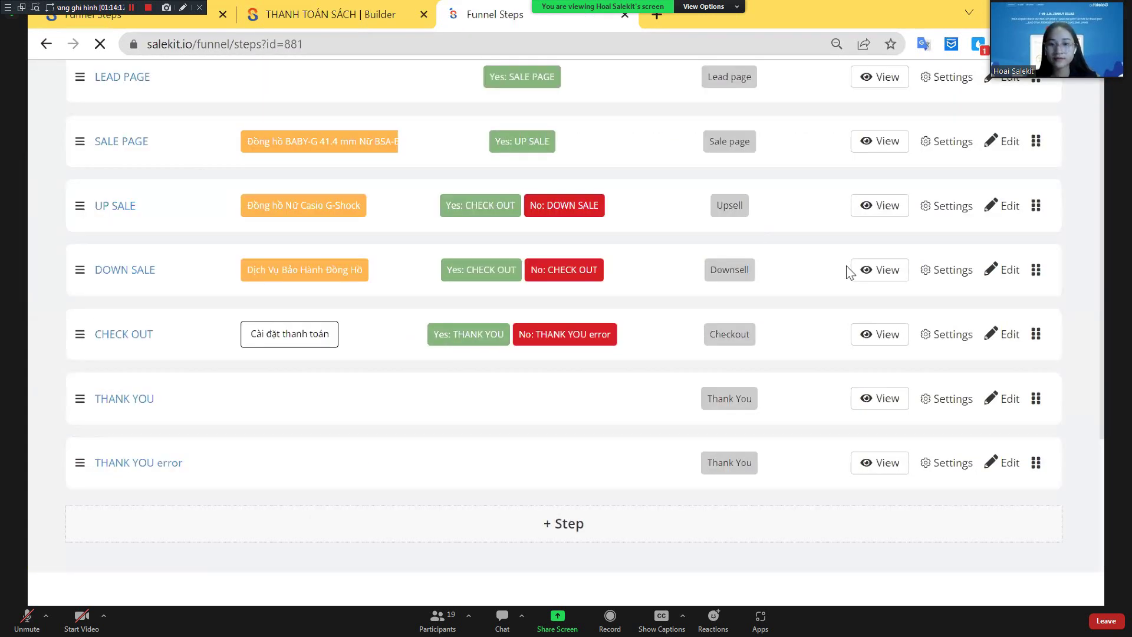
pyautogui.click(1001, 336)
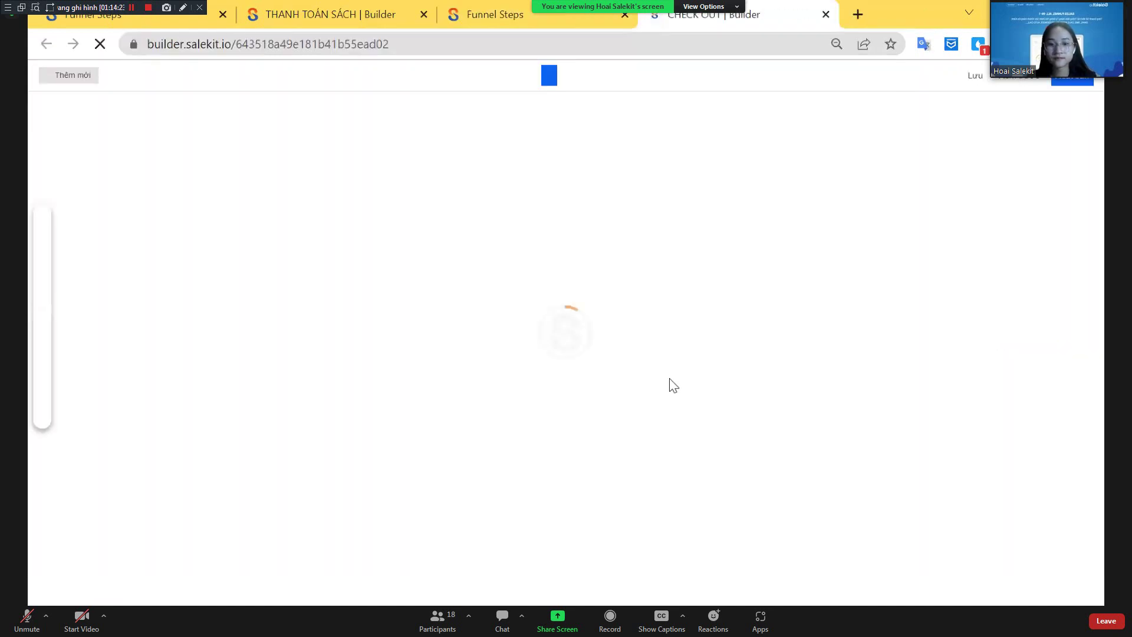
# Save the Thanh Toán Ngay button's payment settings with CHUYỂN KHOẢN NGÂN HÀNG as payment method, and save the CHECK OUT page
pyautogui.click(559, 286)
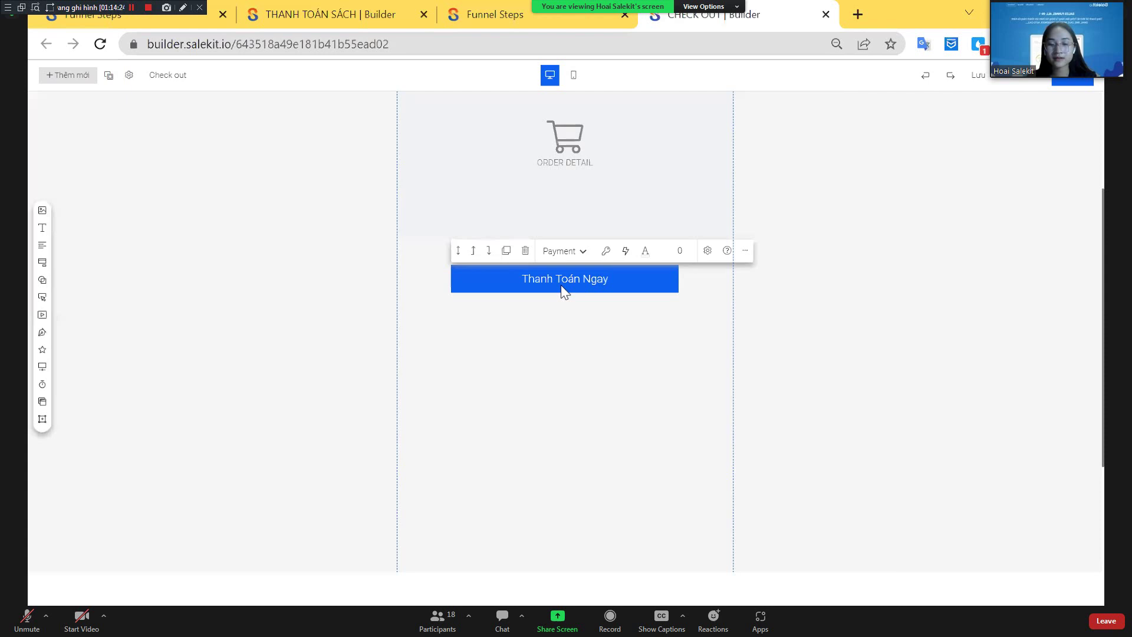
pyautogui.click(605, 252)
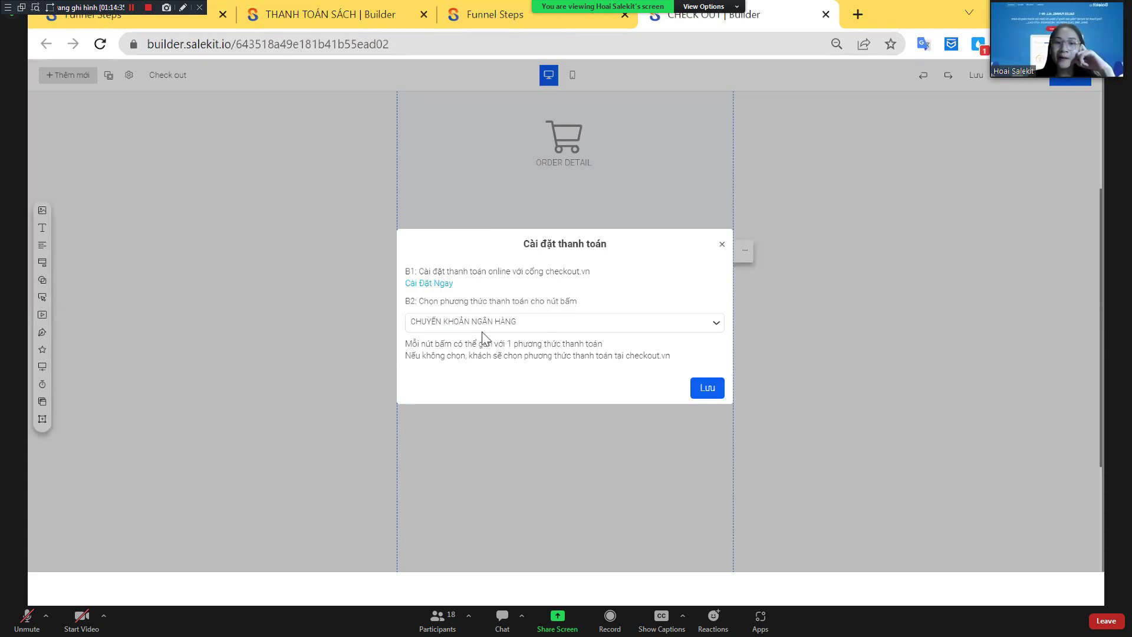
pyautogui.click(712, 390)
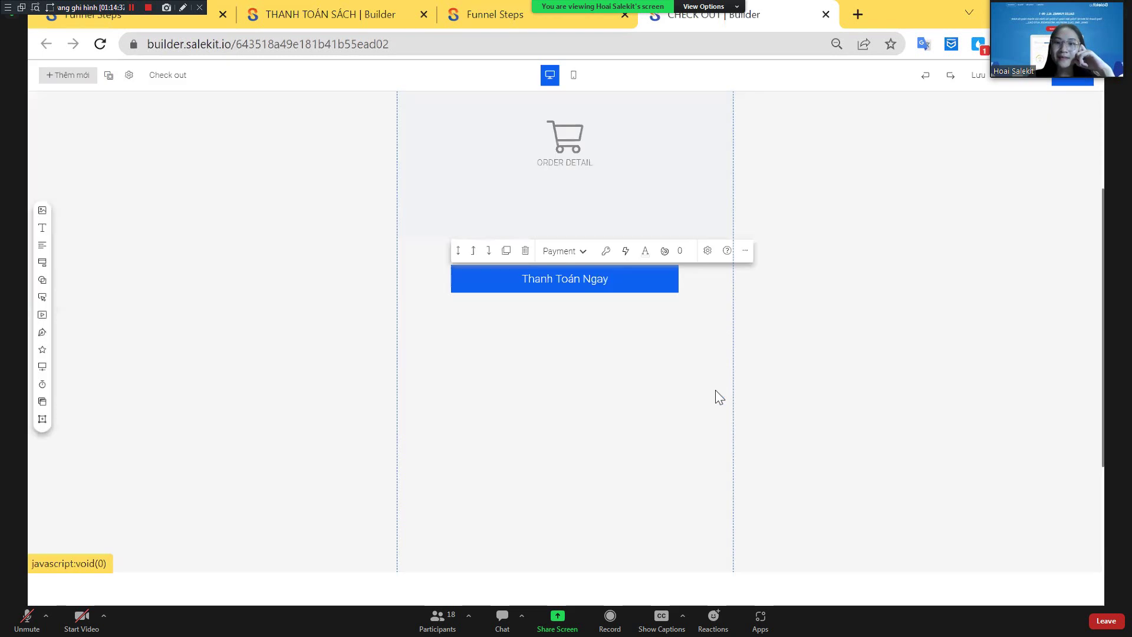
pyautogui.click(978, 78)
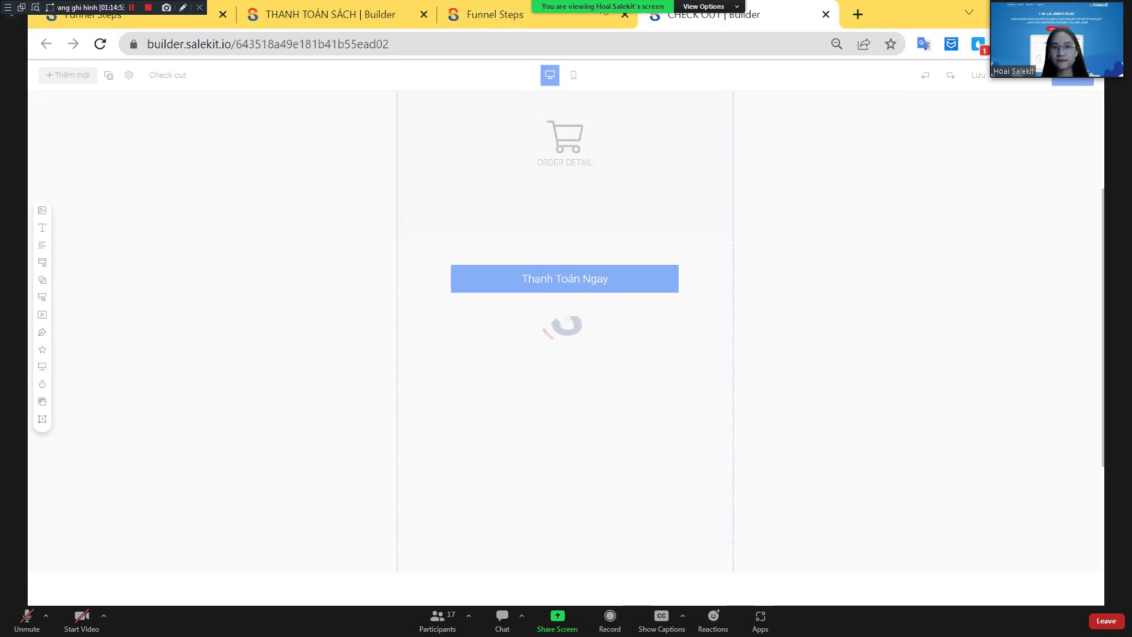
# Return to the THANH TOÁN SÁCH builder page and send everyone in the meeting chat "Của anh chỉ có B1, ko có B2"
pyautogui.click(289, 8)
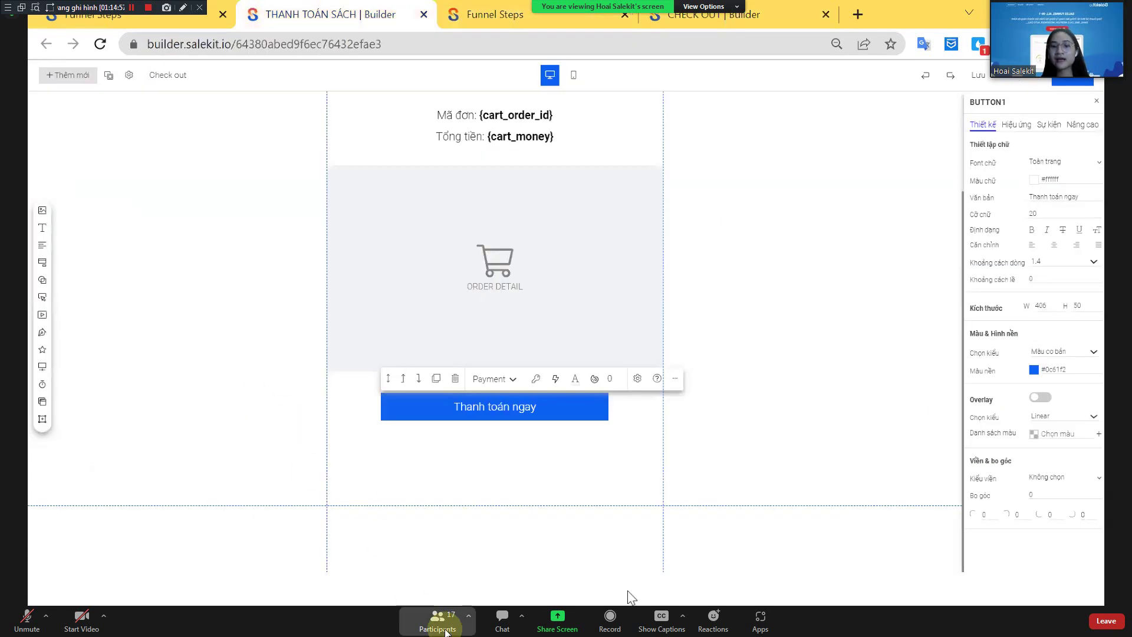
pyautogui.click(502, 617)
pyautogui.click(260, 375)
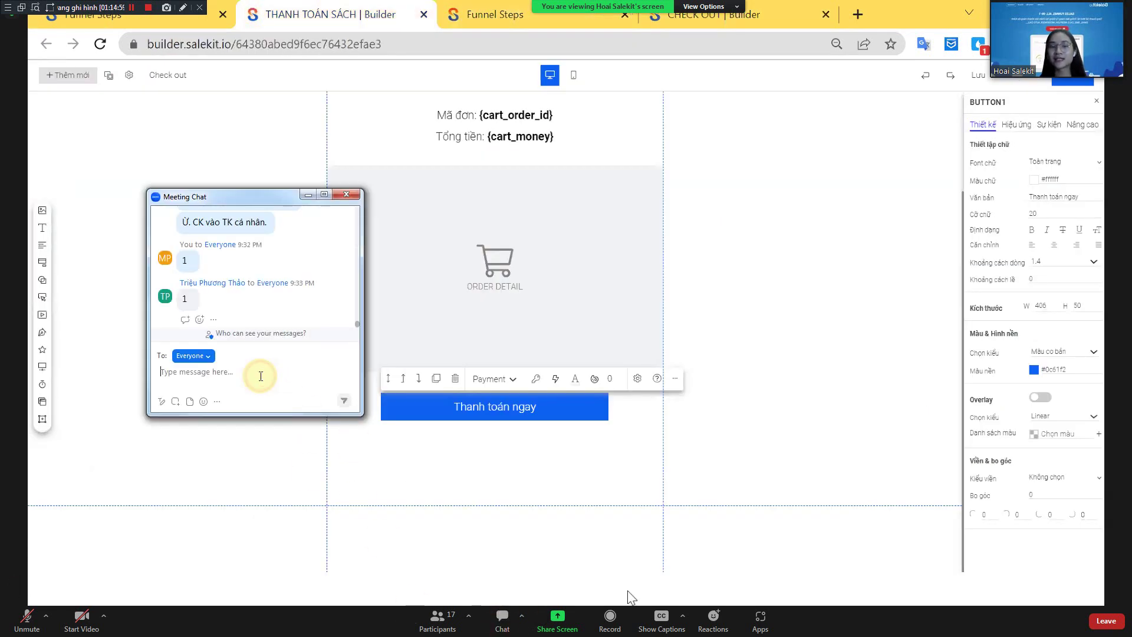
pyautogui.write('ca')
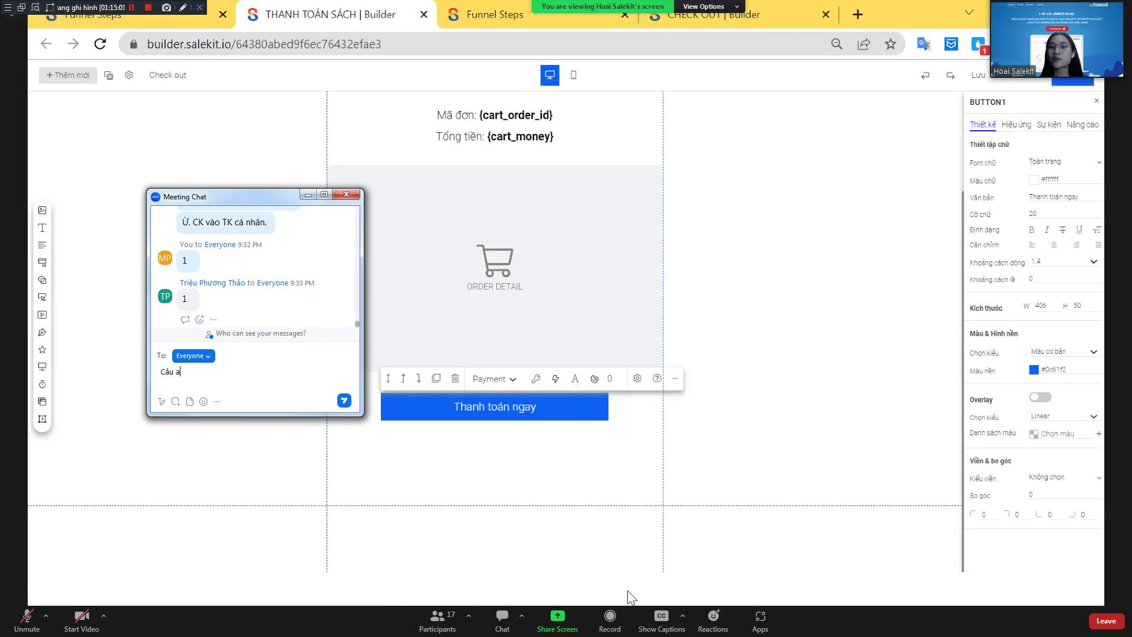
pyautogui.write('a anh chỉ cos')
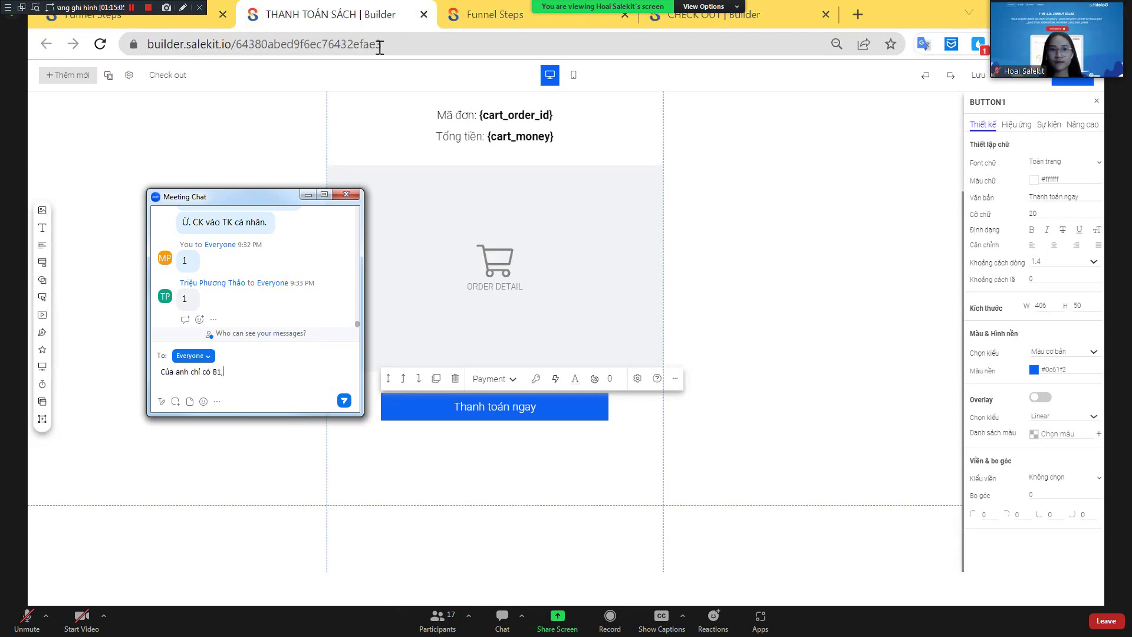
pyautogui.press('Return')
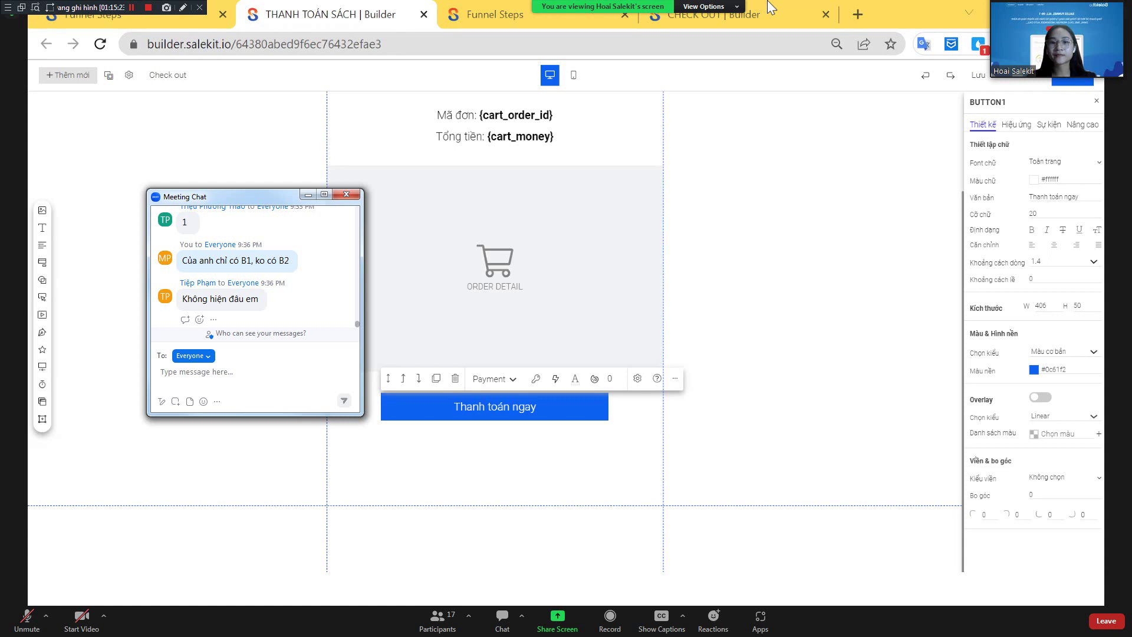
pyautogui.click(527, 7)
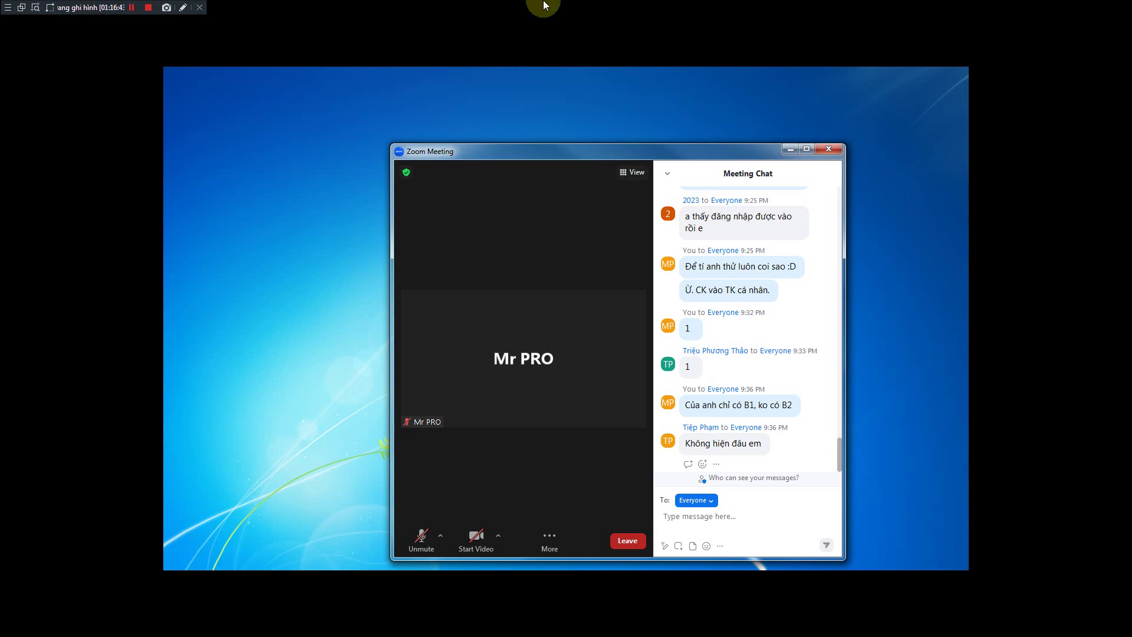
# Maximize the Zoom meeting window and switch its layout to Speaker view
pyautogui.click(806, 150)
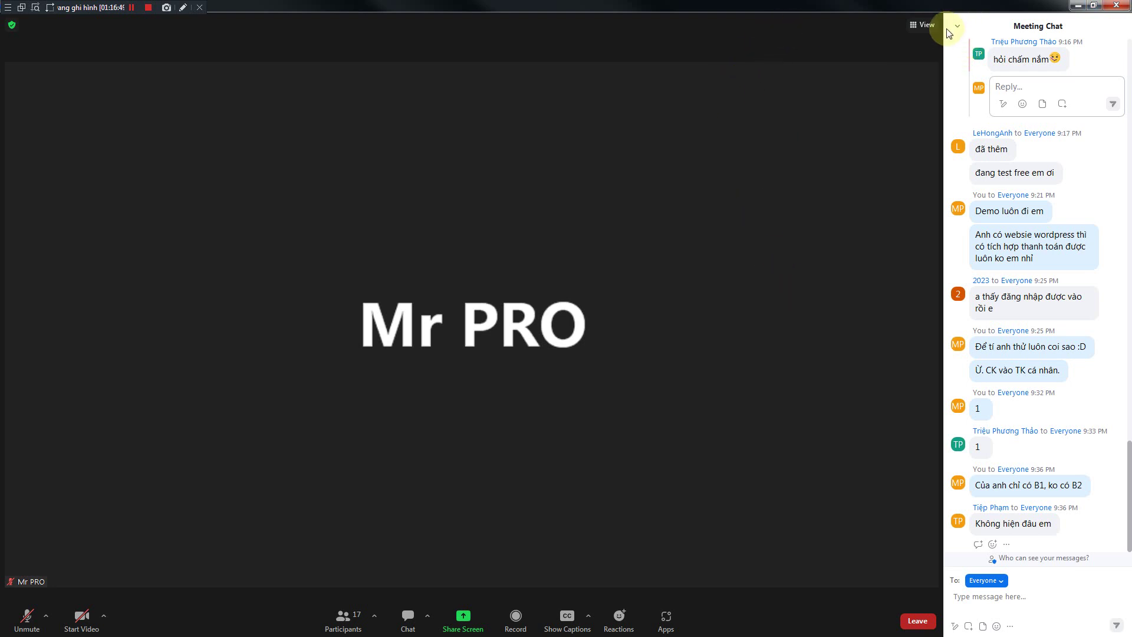
pyautogui.click(922, 24)
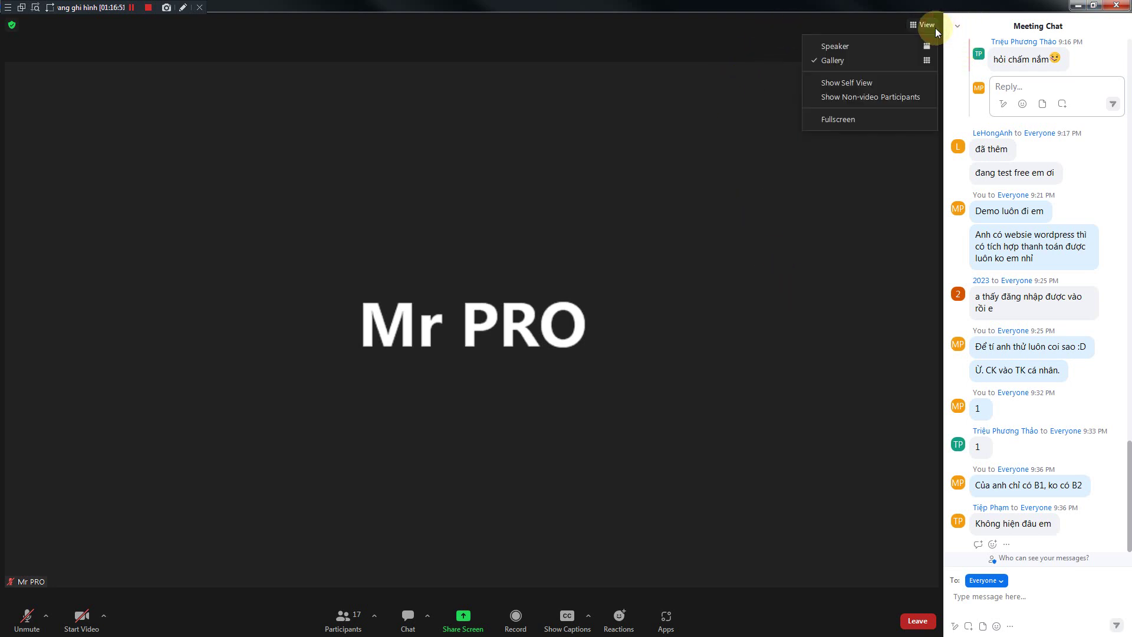
pyautogui.click(907, 52)
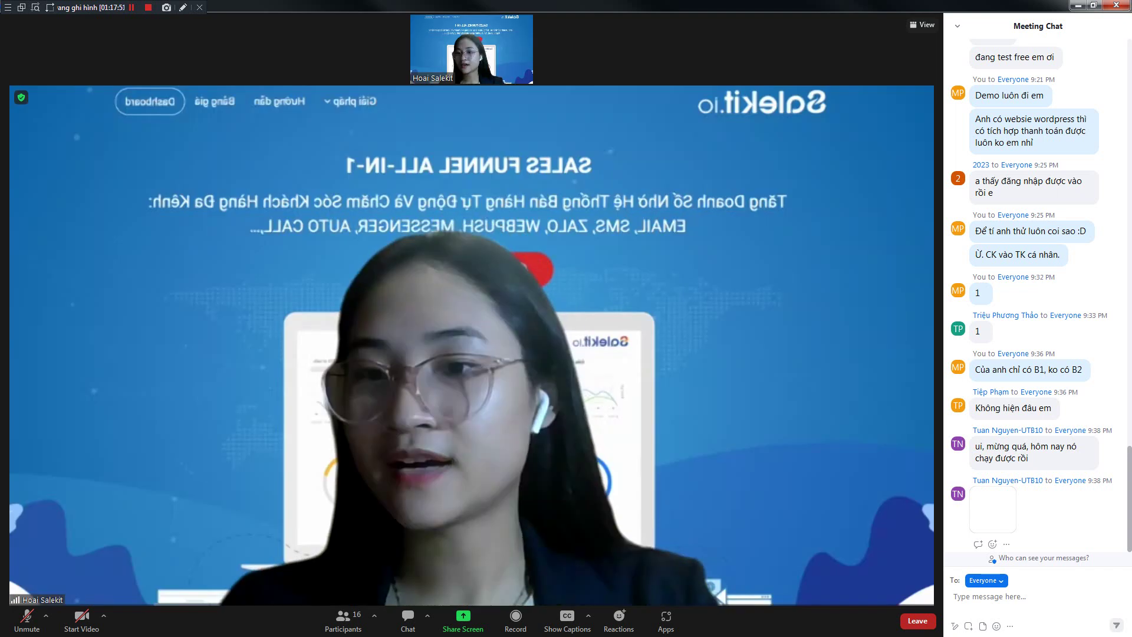
pyautogui.moveTo(1021, 302)
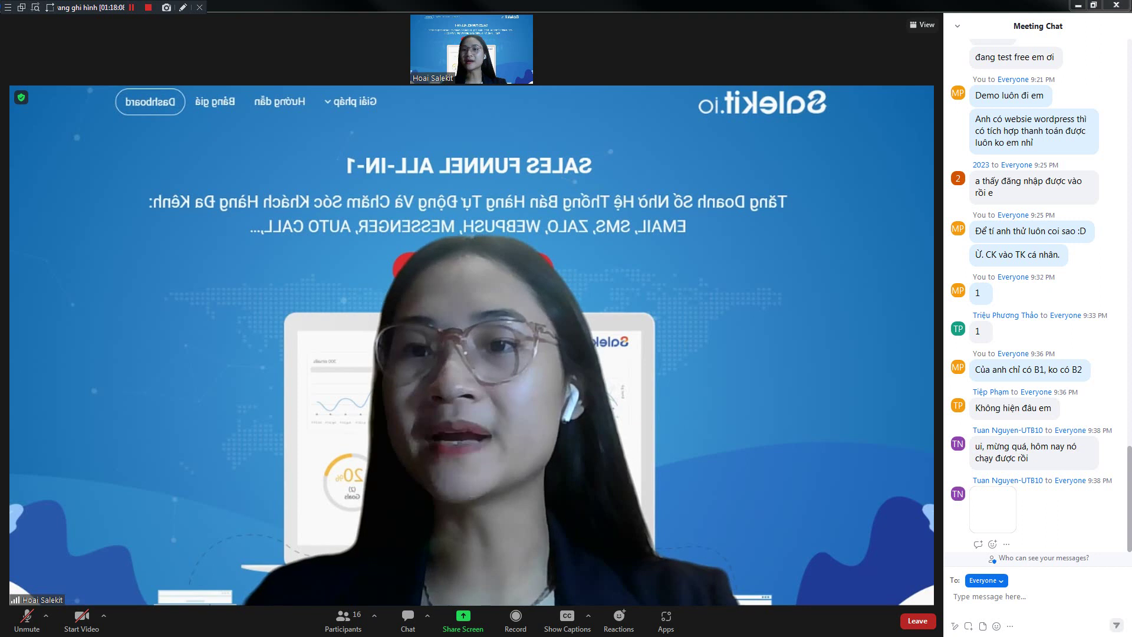
pyautogui.click(410, 617)
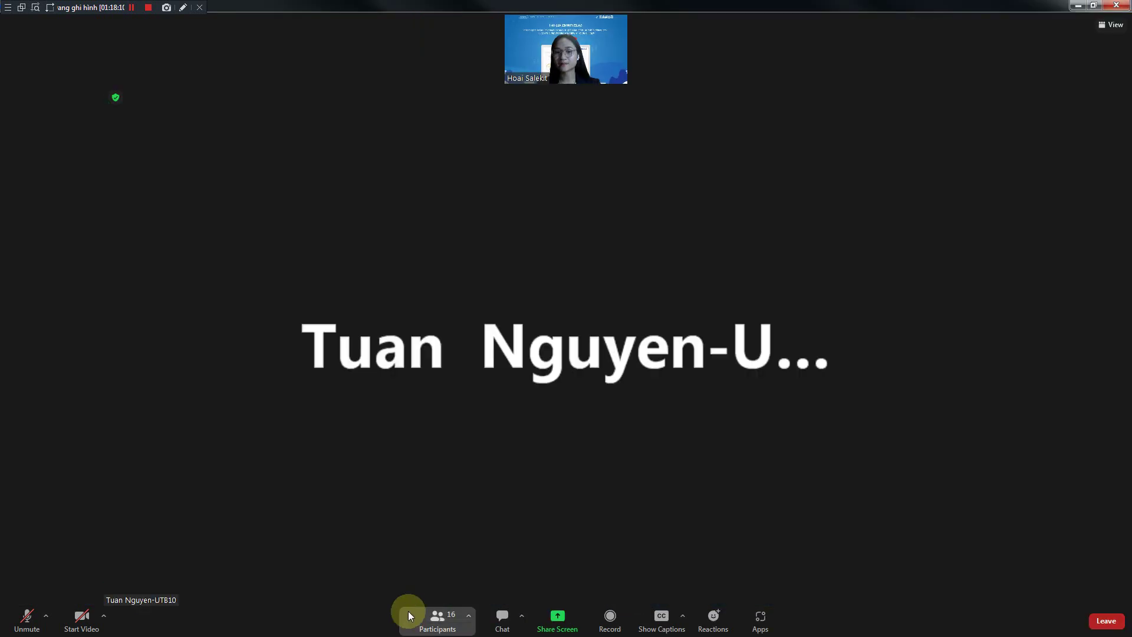
pyautogui.click(502, 617)
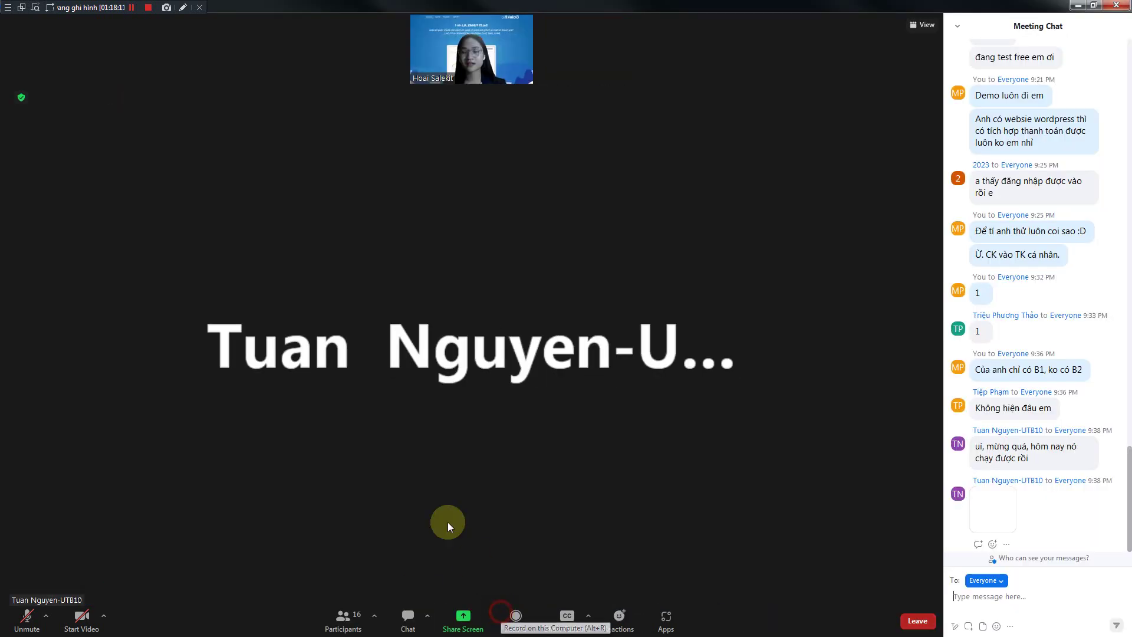
pyautogui.click(408, 617)
pyautogui.click(507, 619)
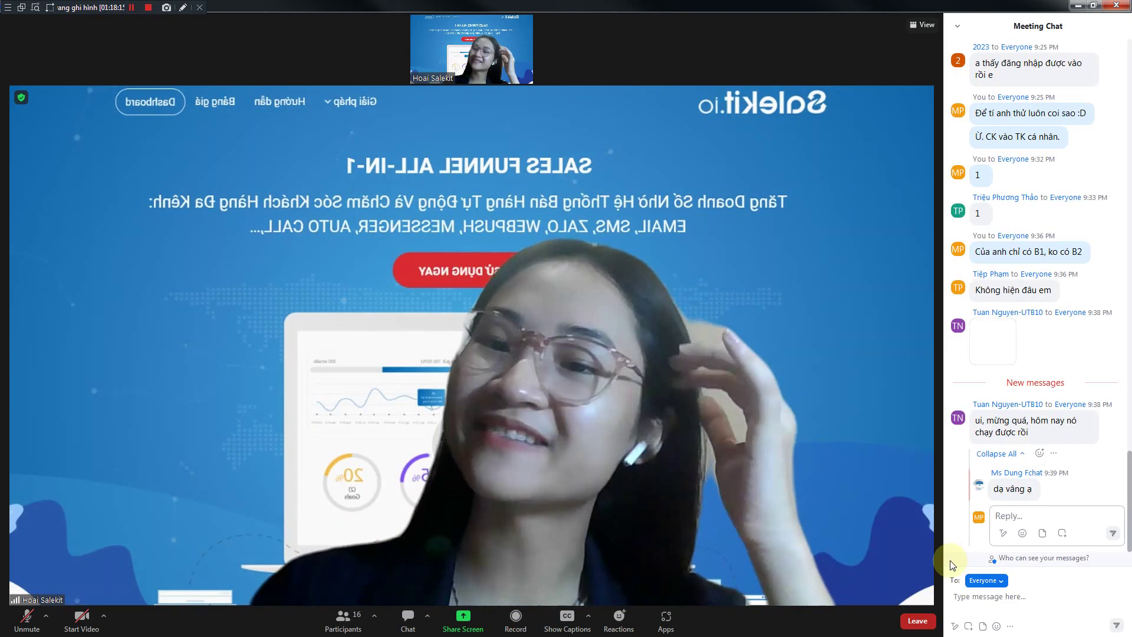
# Send everyone in the meeting chat the message "Lên rồi em nhé"
pyautogui.click(1010, 599)
pyautogui.write('Lê')
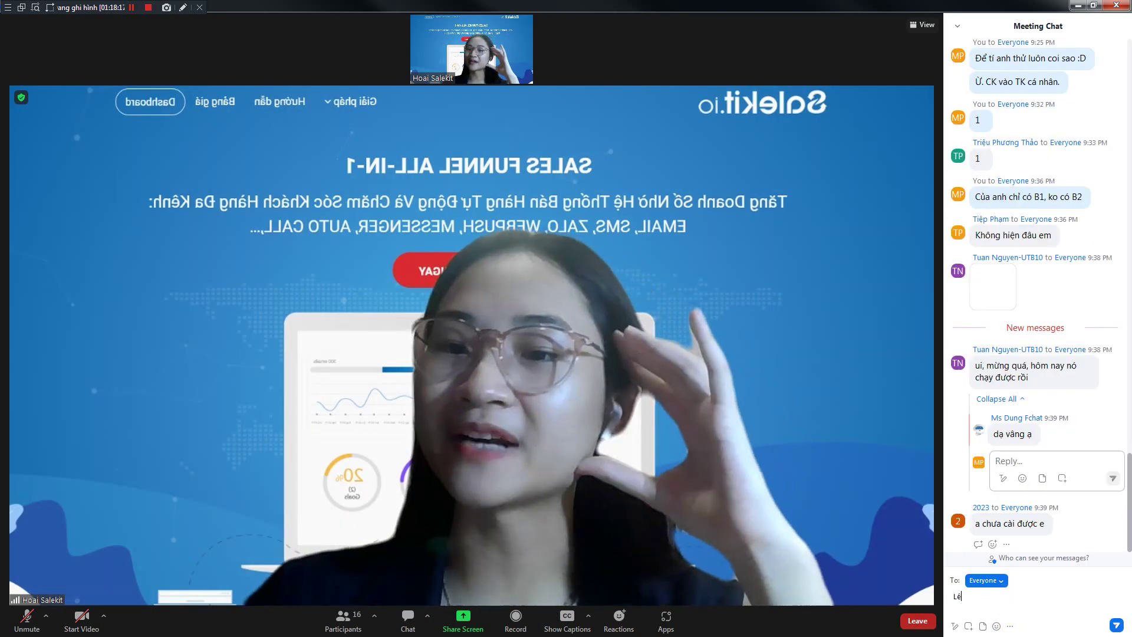
pyautogui.write('n rồi em nhé')
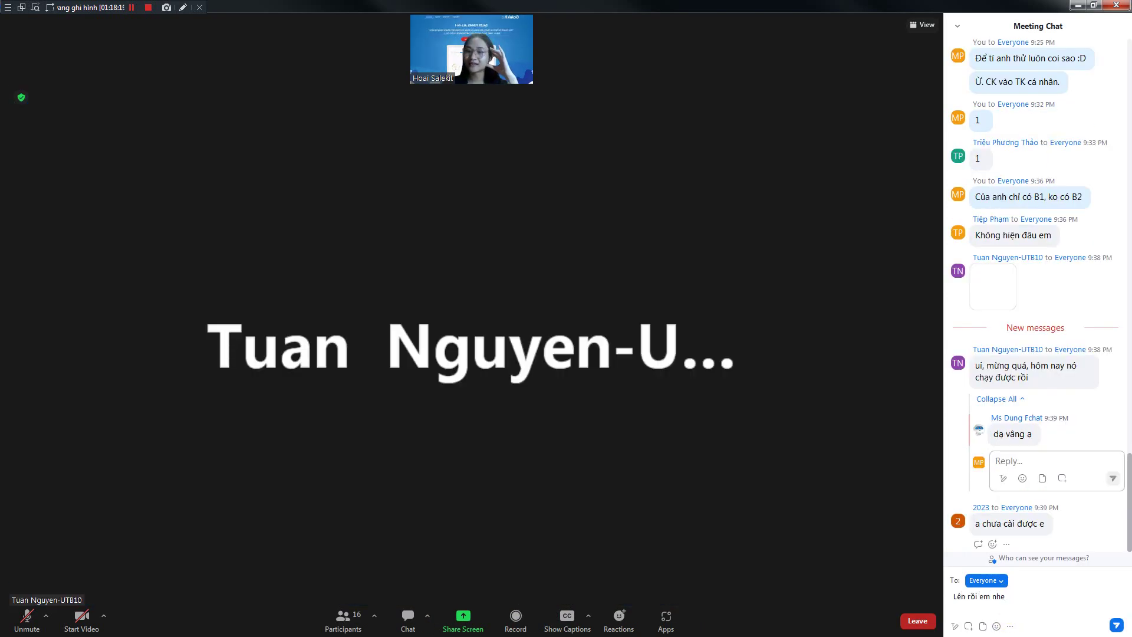
pyautogui.press('Return')
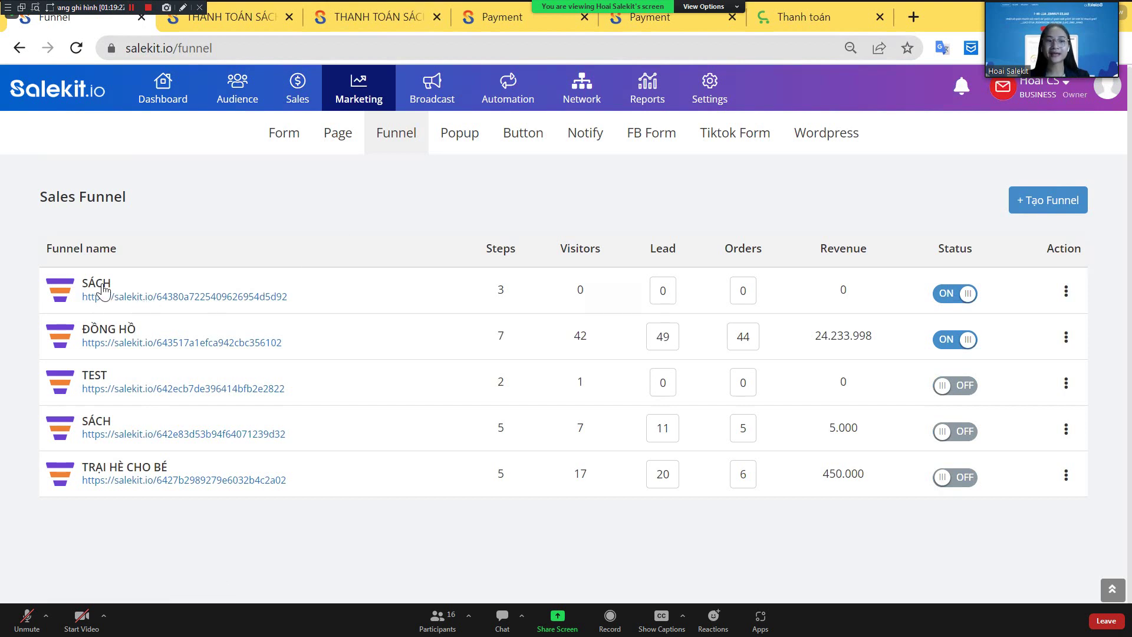
# Open the first SÁCH funnel, edit its THANH TOÁN SÁCH step in the builder and close the leftover payment and builder pages
pyautogui.click(148, 99)
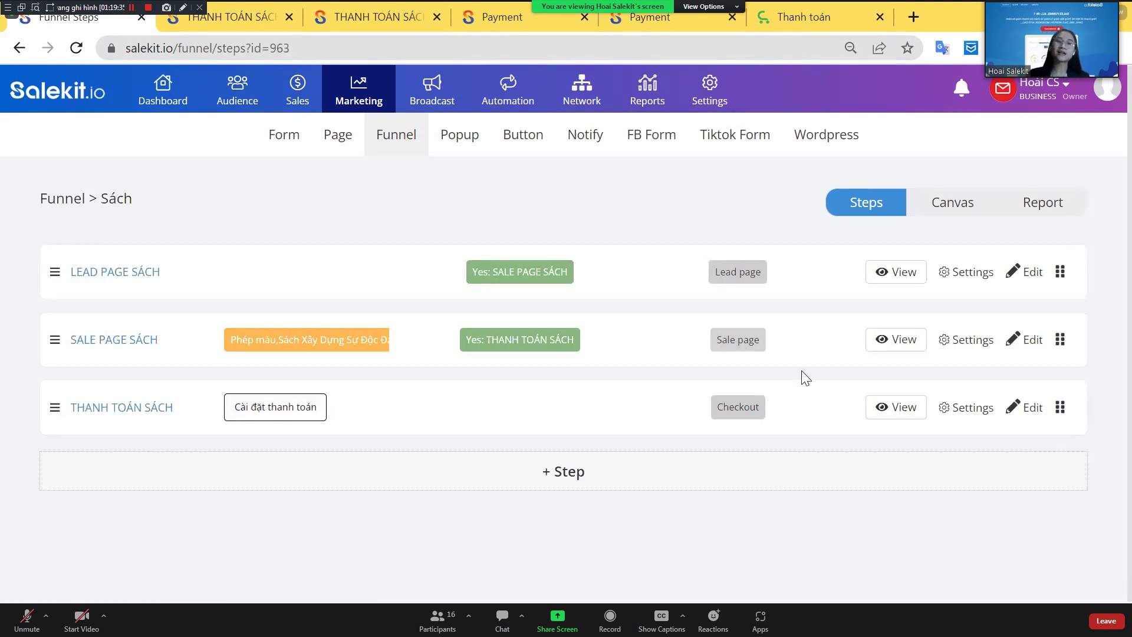
pyautogui.click(1012, 413)
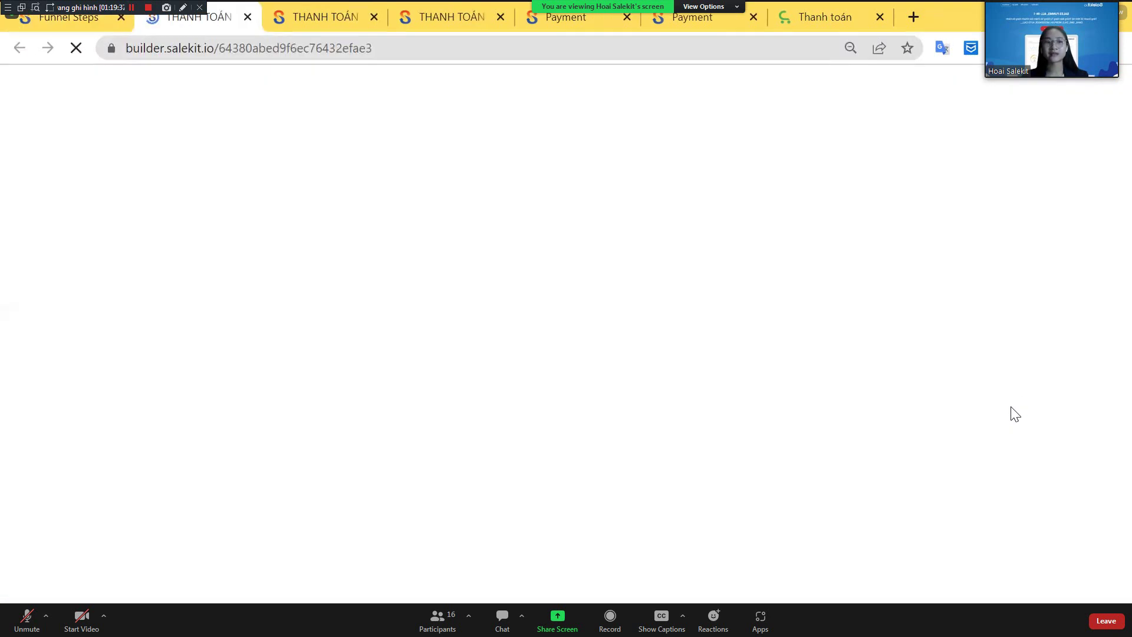
pyautogui.click(384, 11)
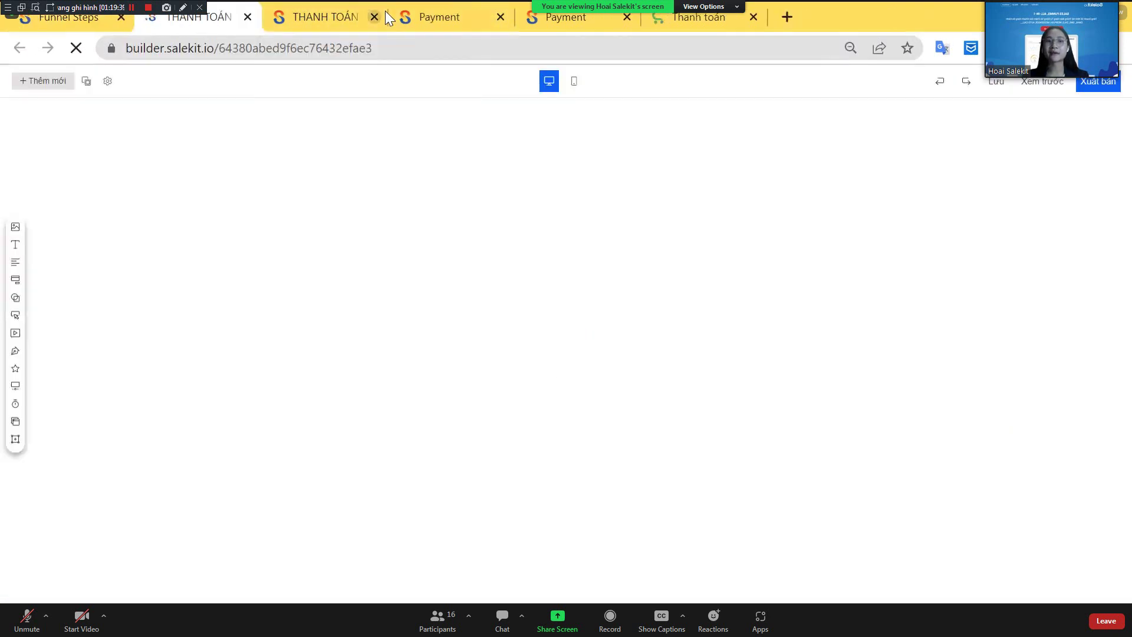
pyautogui.click(384, 11)
pyautogui.click(384, 10)
pyautogui.click(384, 11)
pyautogui.click(385, 11)
# Examine the Thanh toán ngay button's payment settings for the payment method choice and revisit the SÁCH funnel steps
pyautogui.click(576, 568)
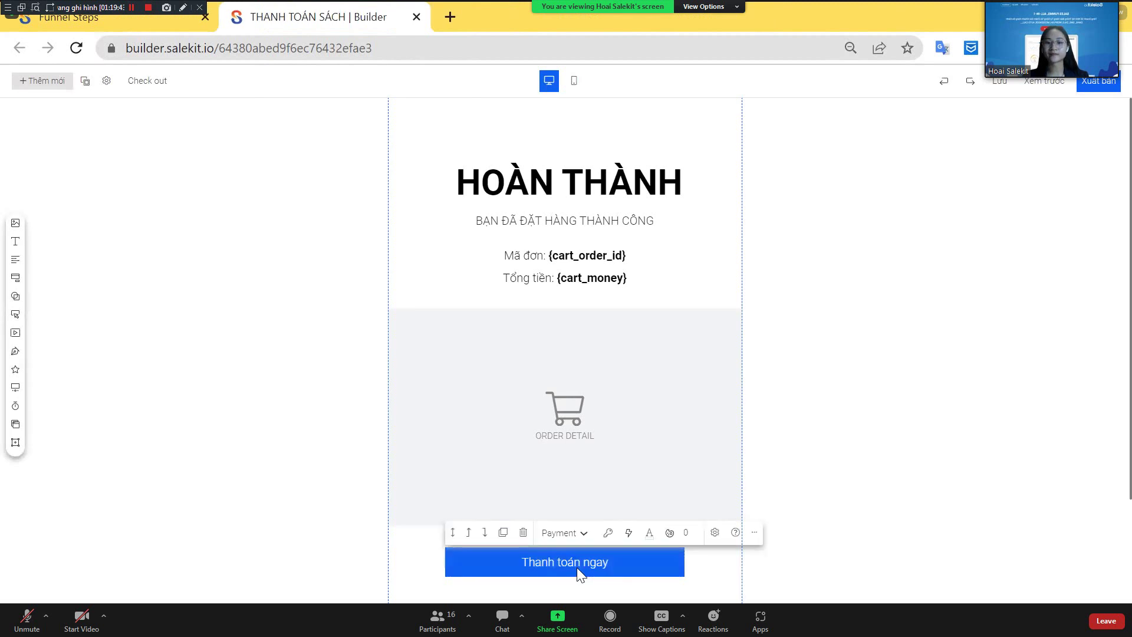
pyautogui.click(600, 533)
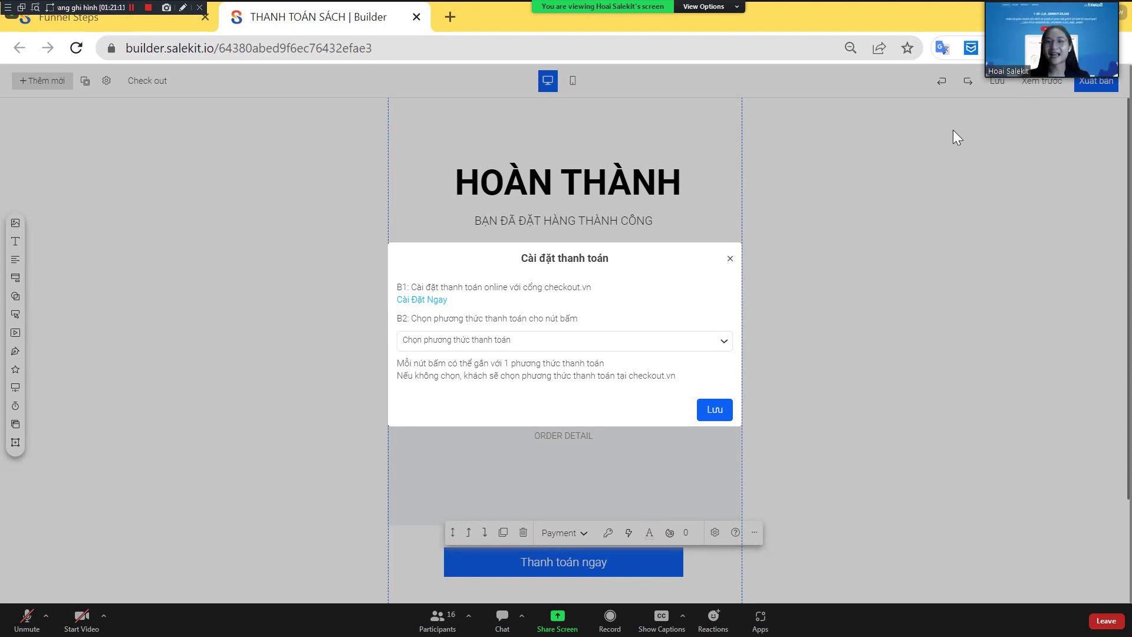
pyautogui.click(89, 16)
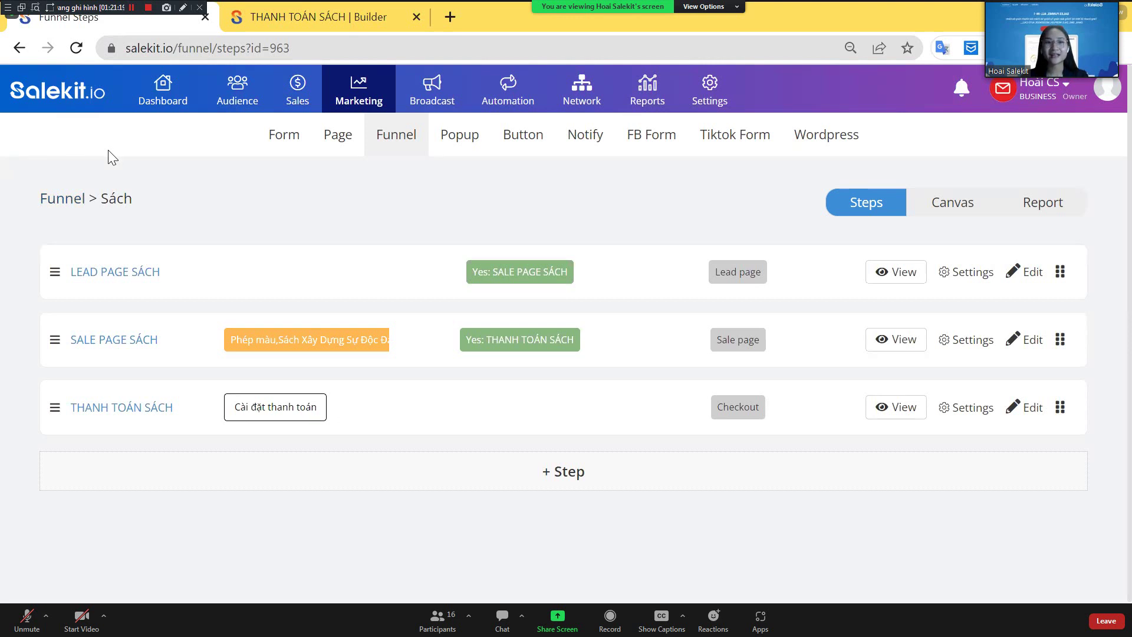
pyautogui.click(302, 8)
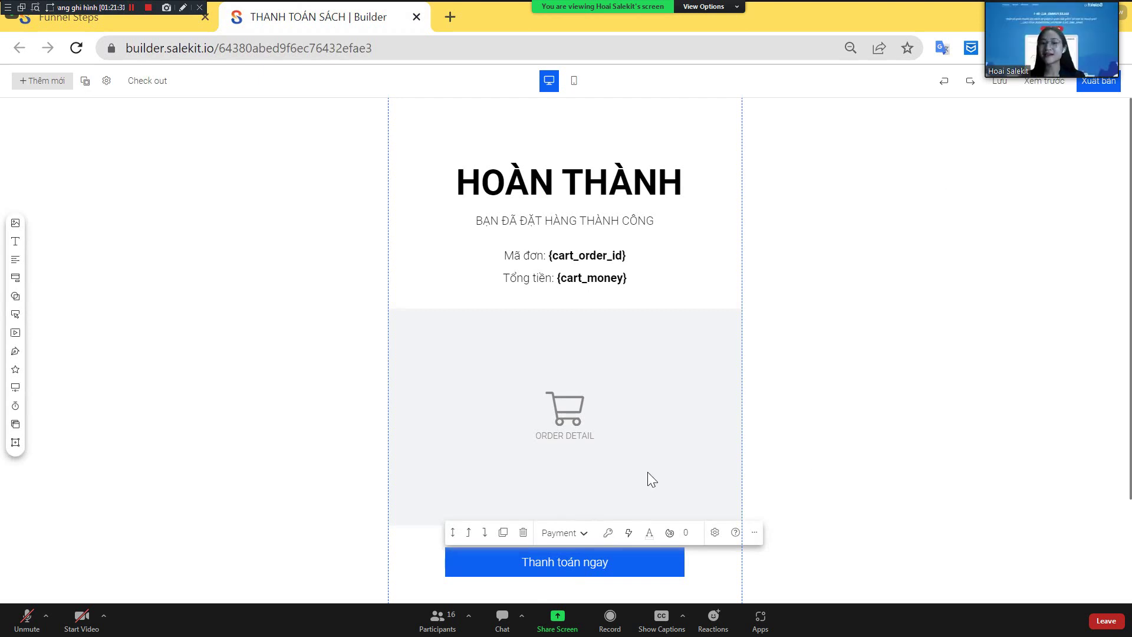
# Save the Thanh toán ngay button's payment settings with no payment method chosen, and publish the THANH TOÁN SÁCH page before closing it
pyautogui.scroll(-2, 978, 430)
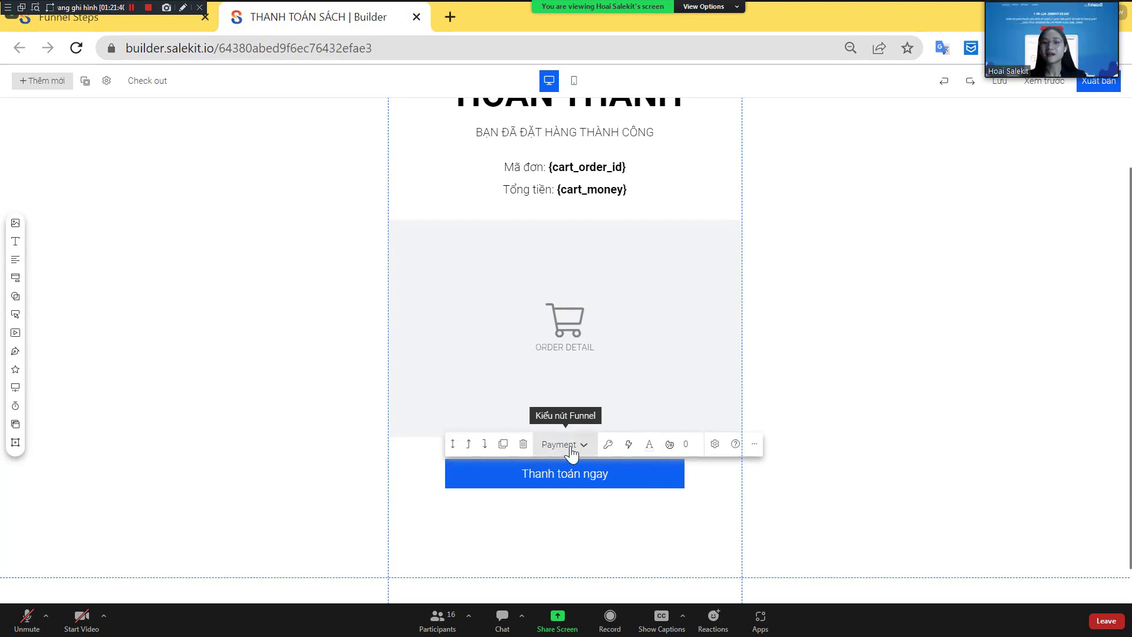
pyautogui.click(609, 445)
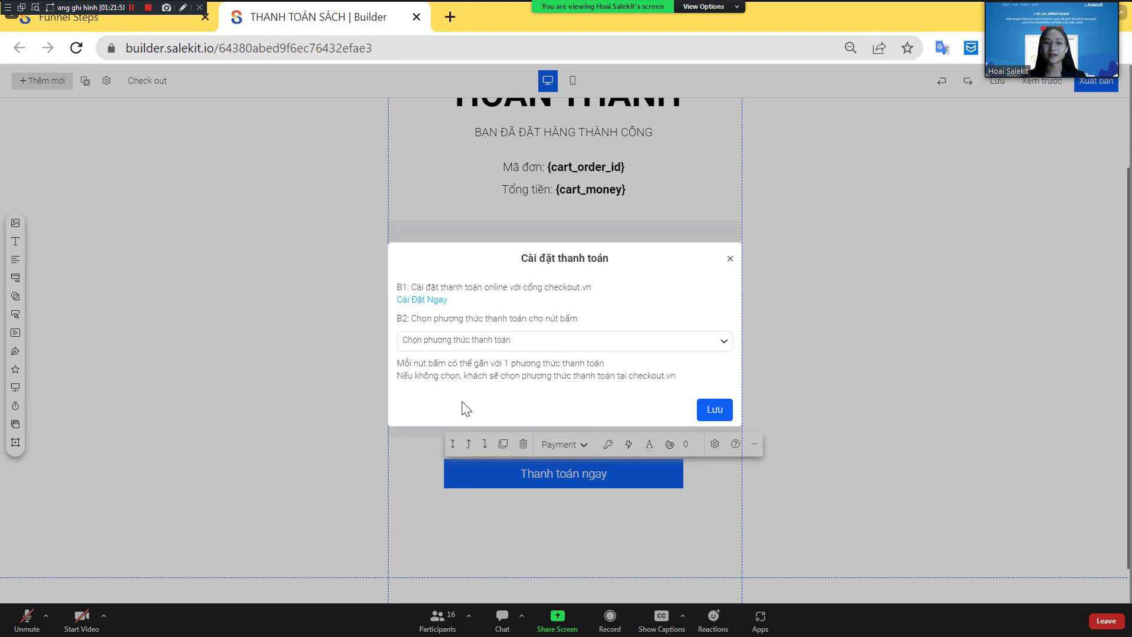
pyautogui.click(714, 409)
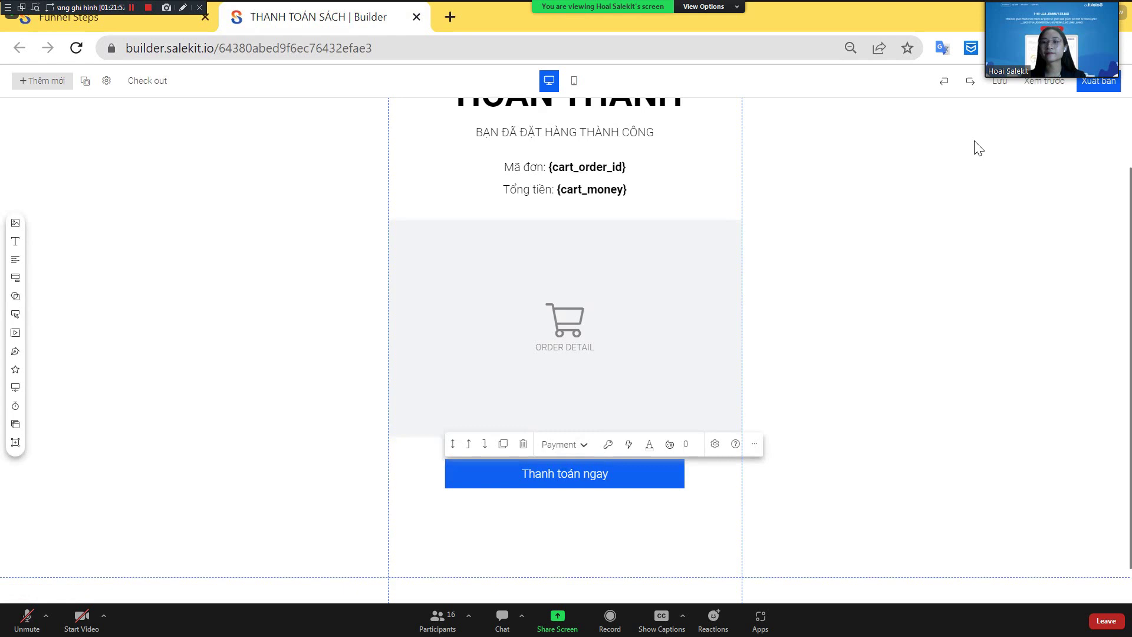
pyautogui.click(1106, 85)
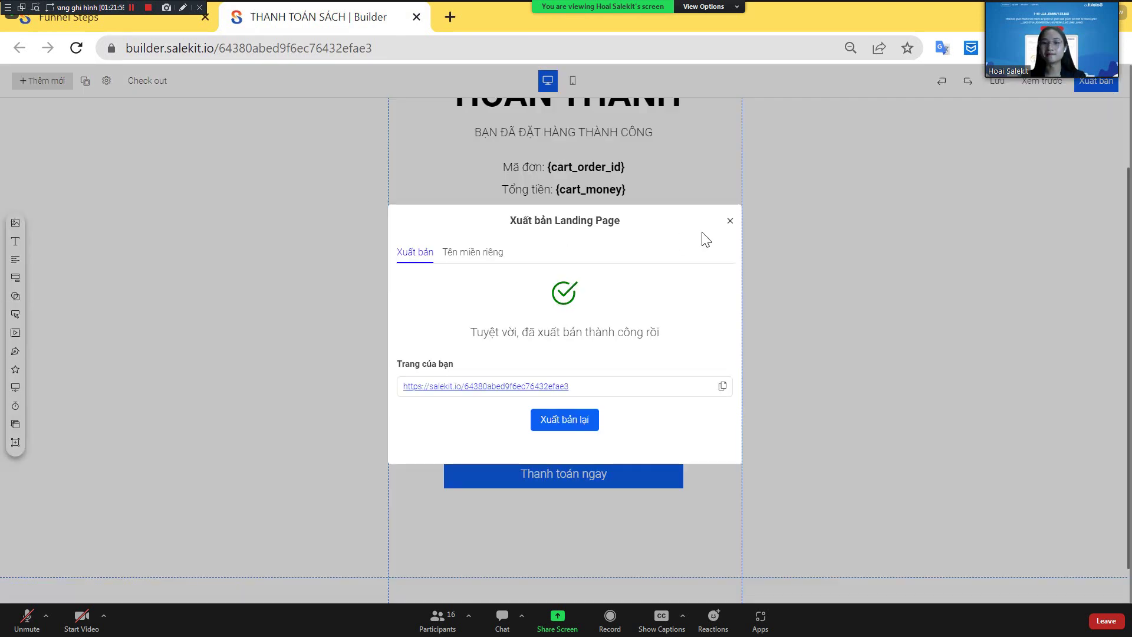
pyautogui.click(730, 221)
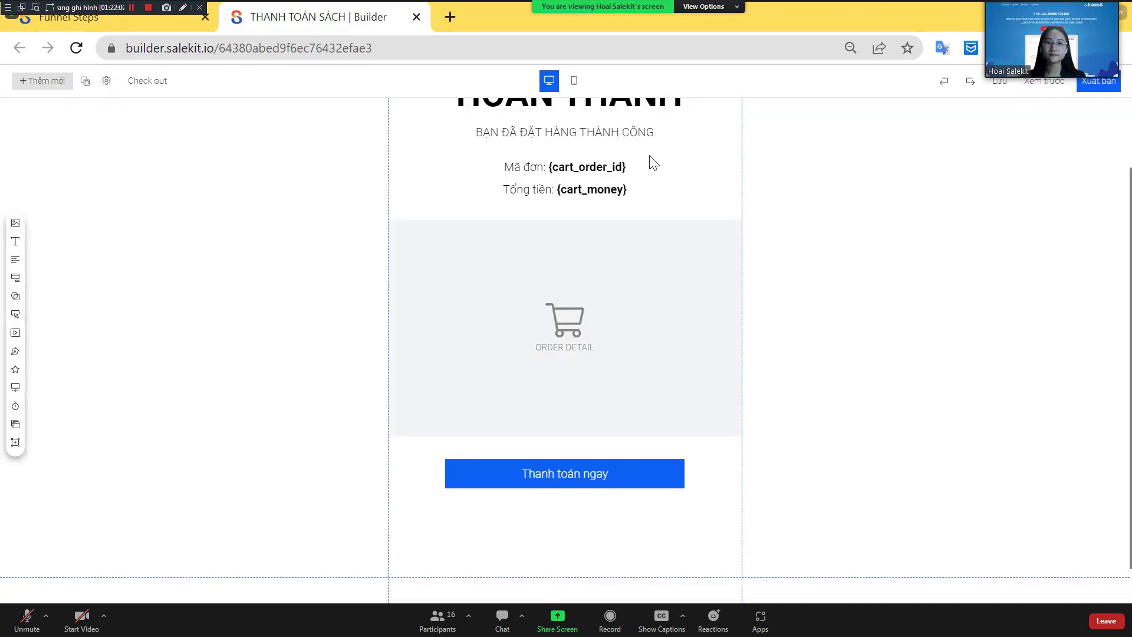
pyautogui.hotkey('ctrl', 'w')
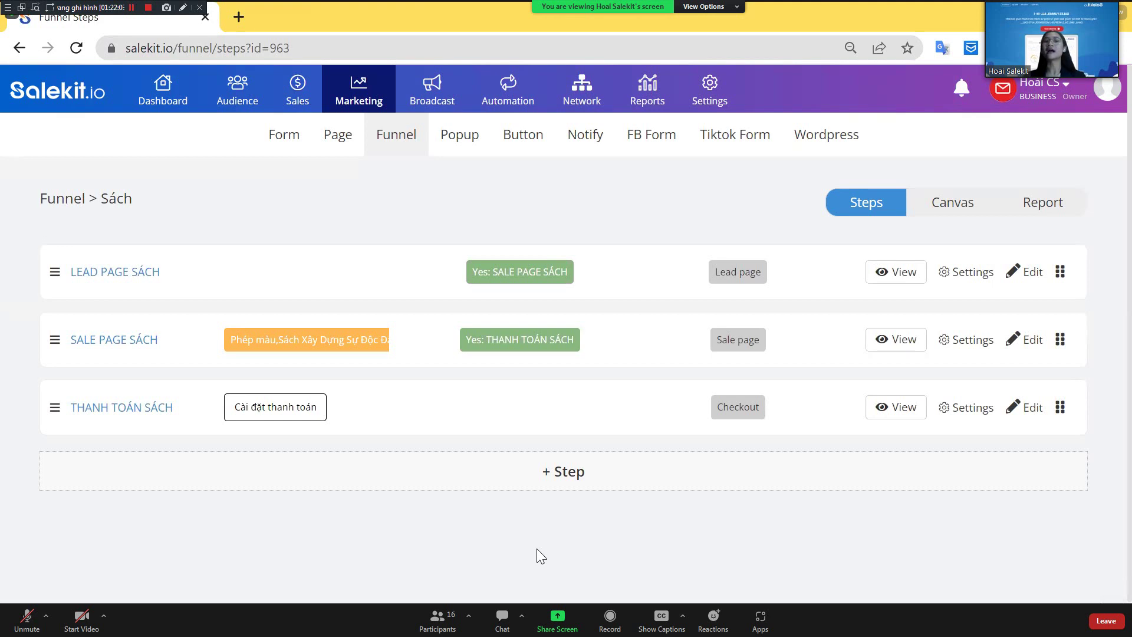
# Open the first SÁCH funnel's public page from the funnel list, look through it and continue to its customer information form
pyautogui.click(59, 199)
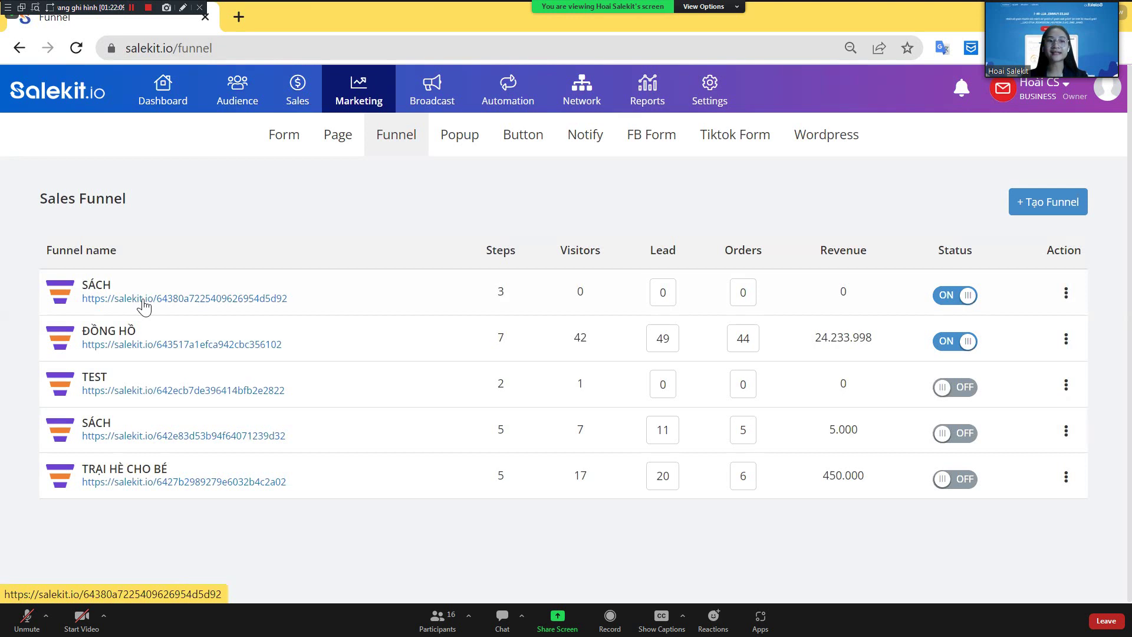
pyautogui.keyDown('ctrl'); pyautogui.click(144, 305); pyautogui.keyUp('ctrl')
pyautogui.click(273, 9)
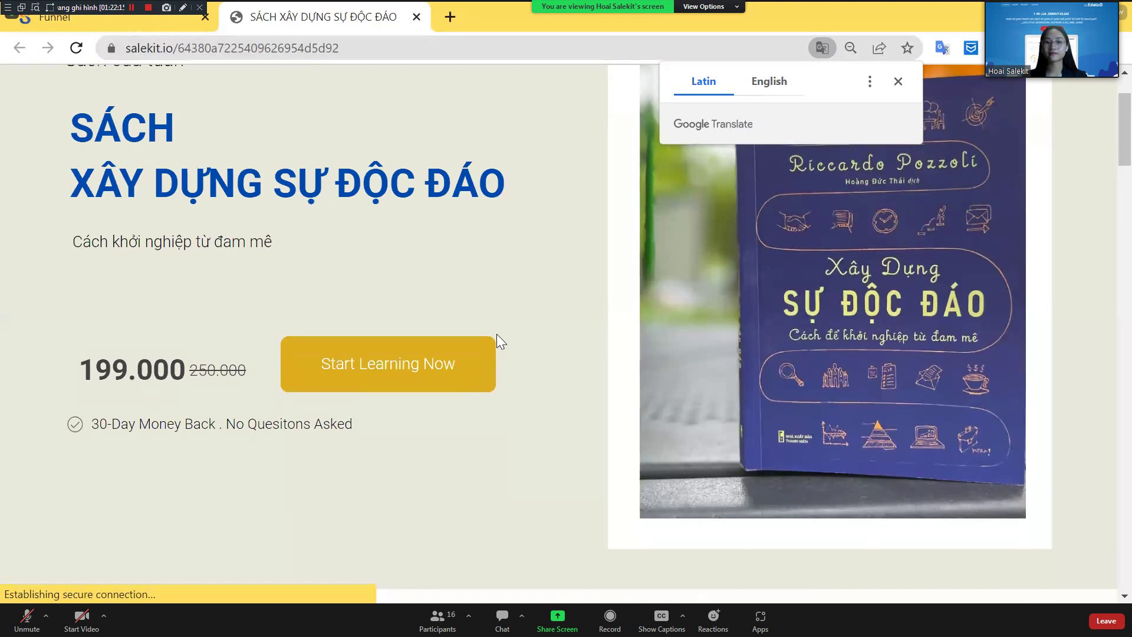
pyautogui.scroll(-5, 497, 333)
pyautogui.scroll(-10, 500, 335)
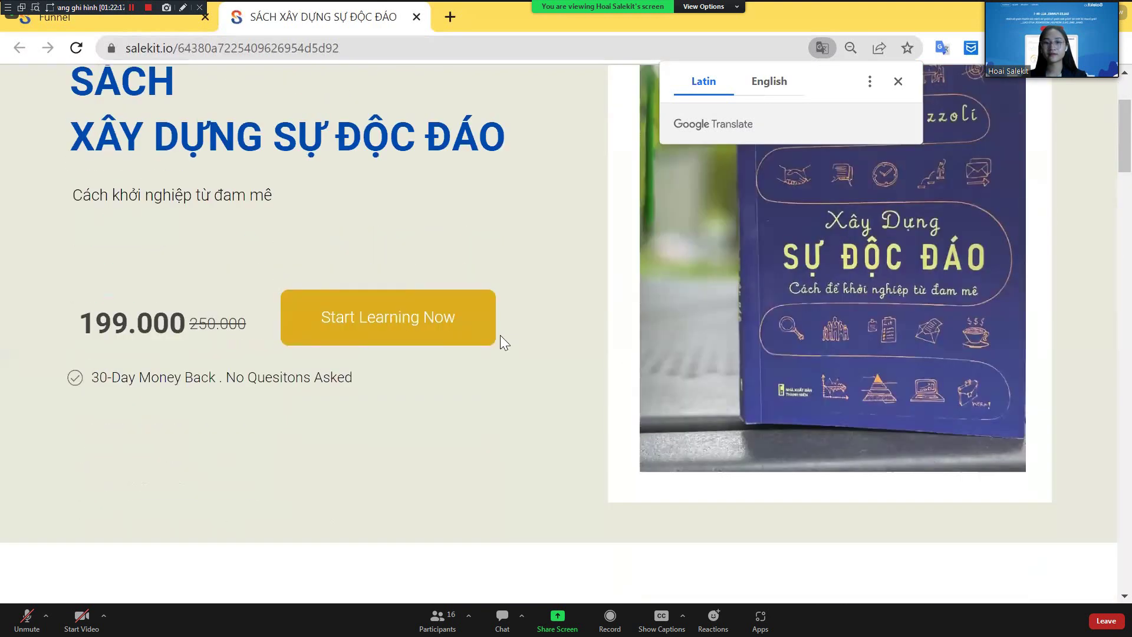
pyautogui.scroll(-8, 500, 335)
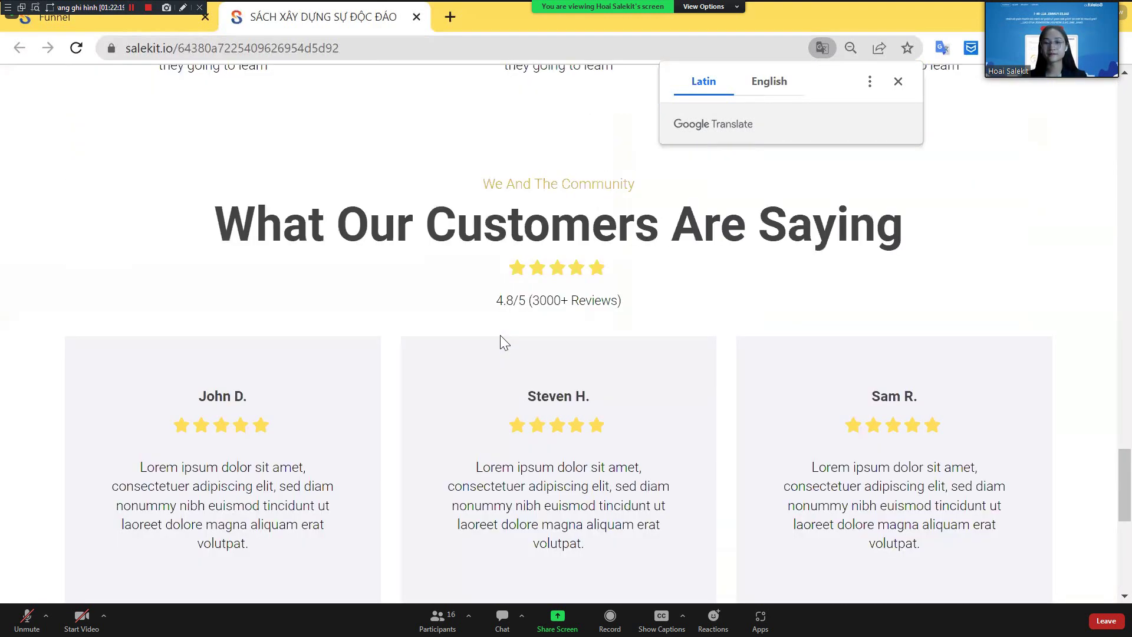
pyautogui.scroll(20, 500, 335)
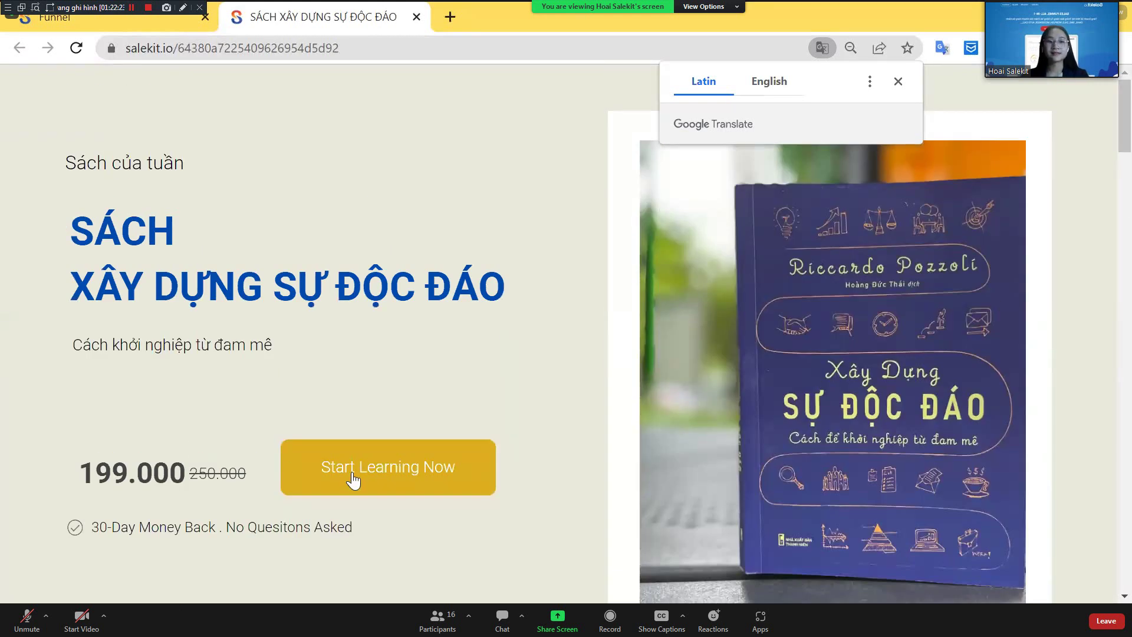
pyautogui.click(418, 485)
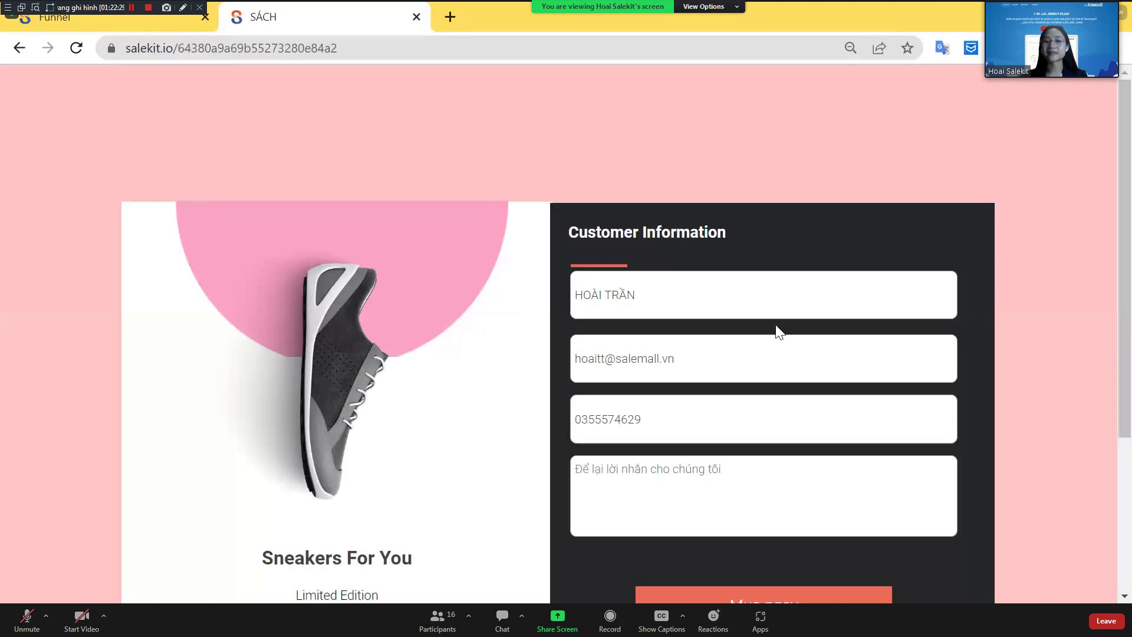
# Go through the Customer Information form with the customer's name, e-mail and phone number, leave the message empty, and submit the Mua ngay order
pyautogui.click(760, 303)
pyautogui.click(599, 365)
pyautogui.scroll(-2, 648, 348)
pyautogui.click(652, 348)
pyautogui.scroll(-2, 705, 478)
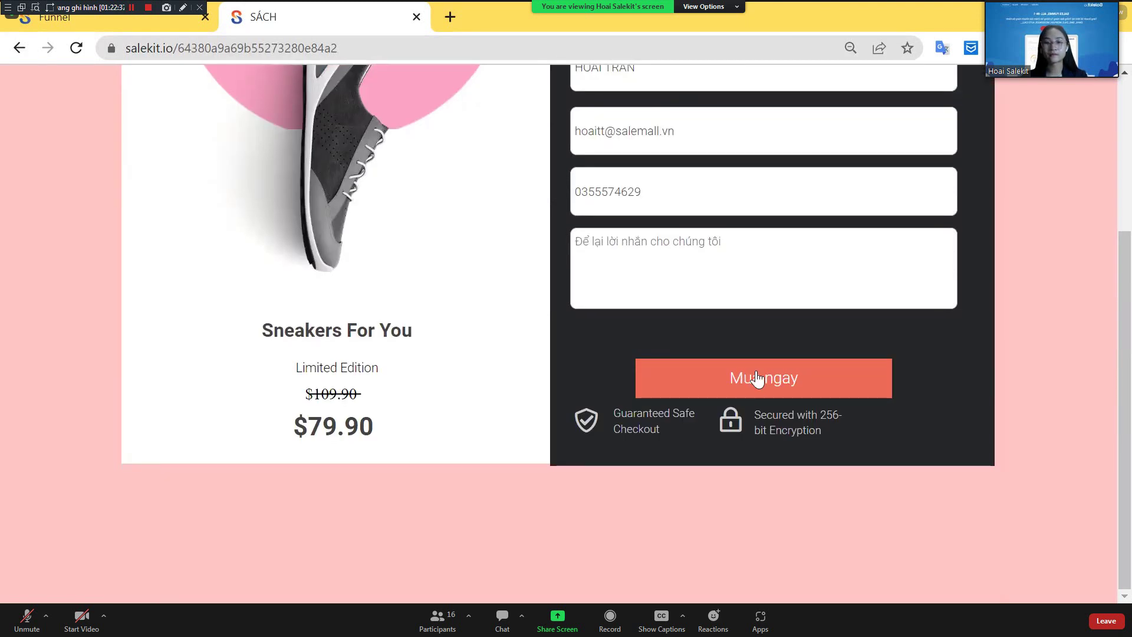
pyautogui.click(774, 392)
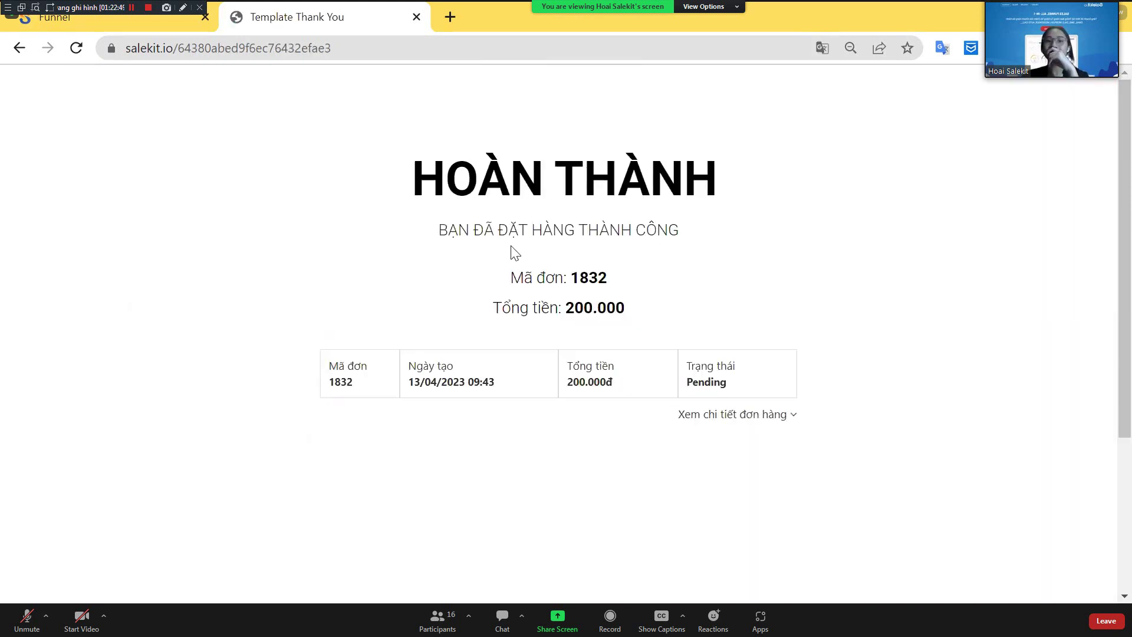
# Expand the order details on the HOÀN THÀNH page, review the ordered products and total, and proceed to Thanh toán ngay
pyautogui.click(726, 415)
pyautogui.scroll(-3, 696, 362)
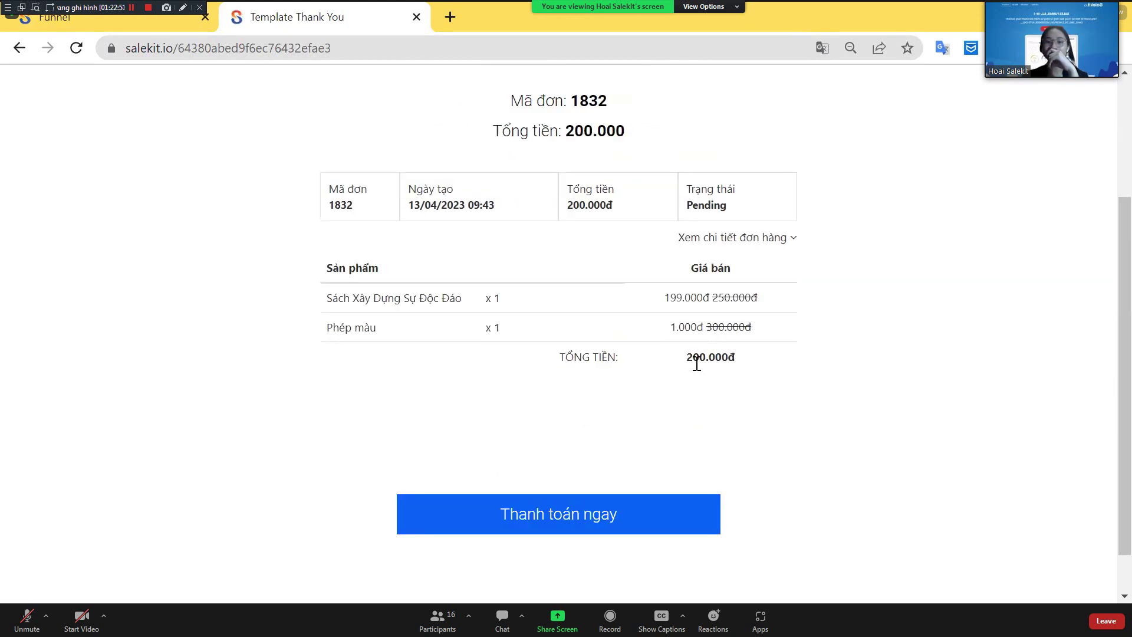
pyautogui.scroll(3, 653, 433)
pyautogui.scroll(-3, 652, 432)
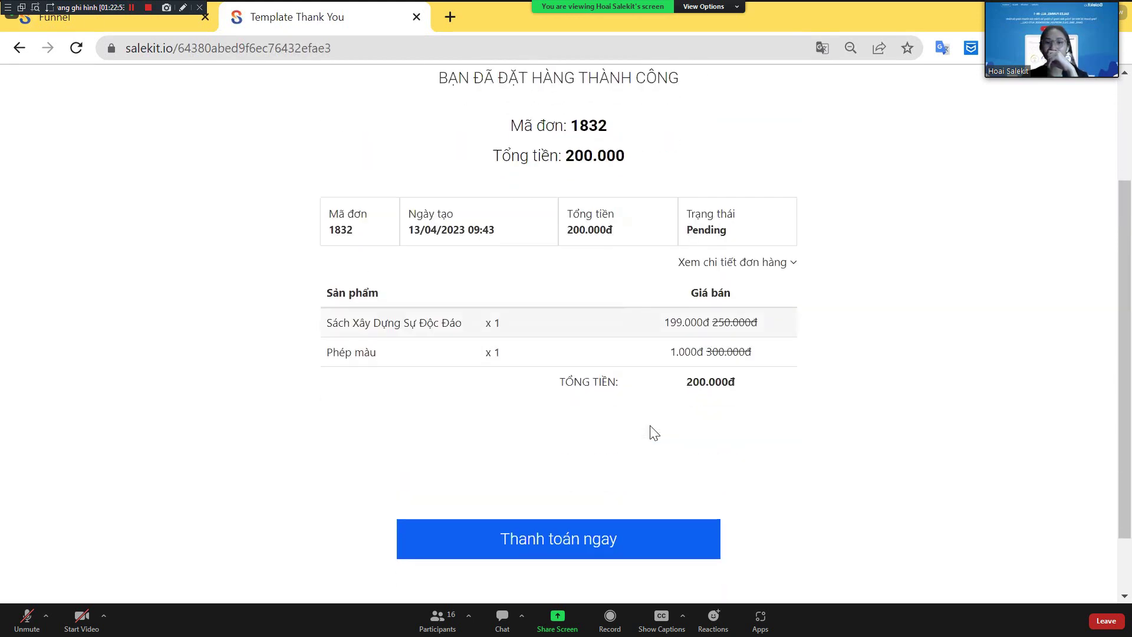
pyautogui.click(622, 474)
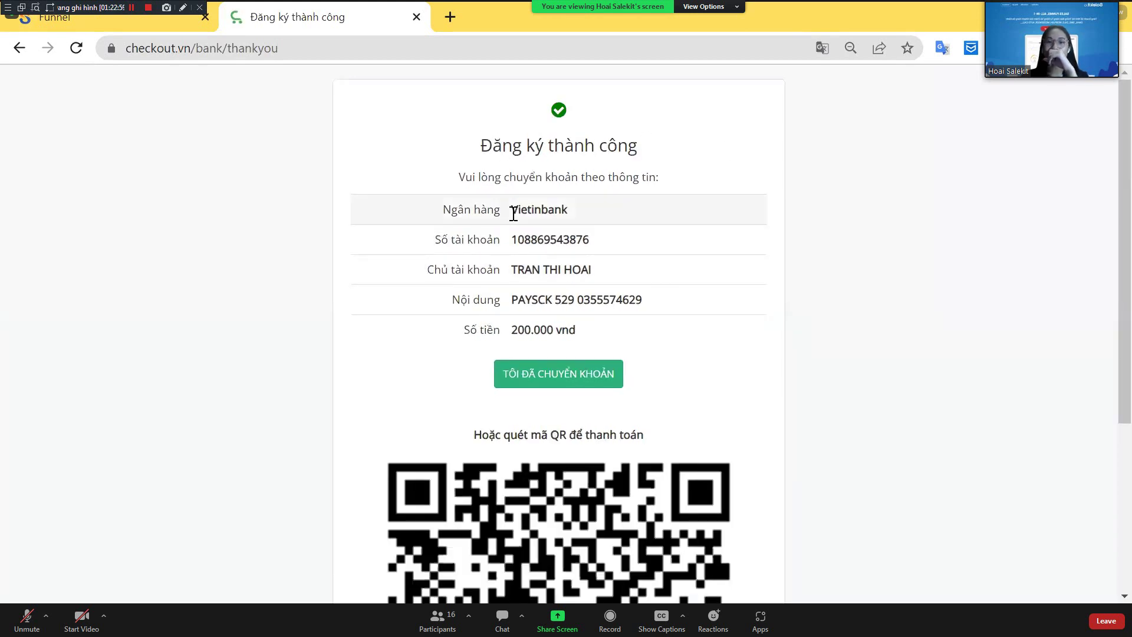
# Examine the bank transfer instructions on the checkout.vn page, including the bank, account number, account holder and amount
pyautogui.doubleClick(593, 221)
pyautogui.click(500, 237)
pyautogui.moveTo(500, 237); pyautogui.dragTo(591, 239)
pyautogui.moveTo(487, 269); pyautogui.dragTo(592, 272)
pyautogui.click(533, 318)
pyautogui.scroll(-4, 531, 328)
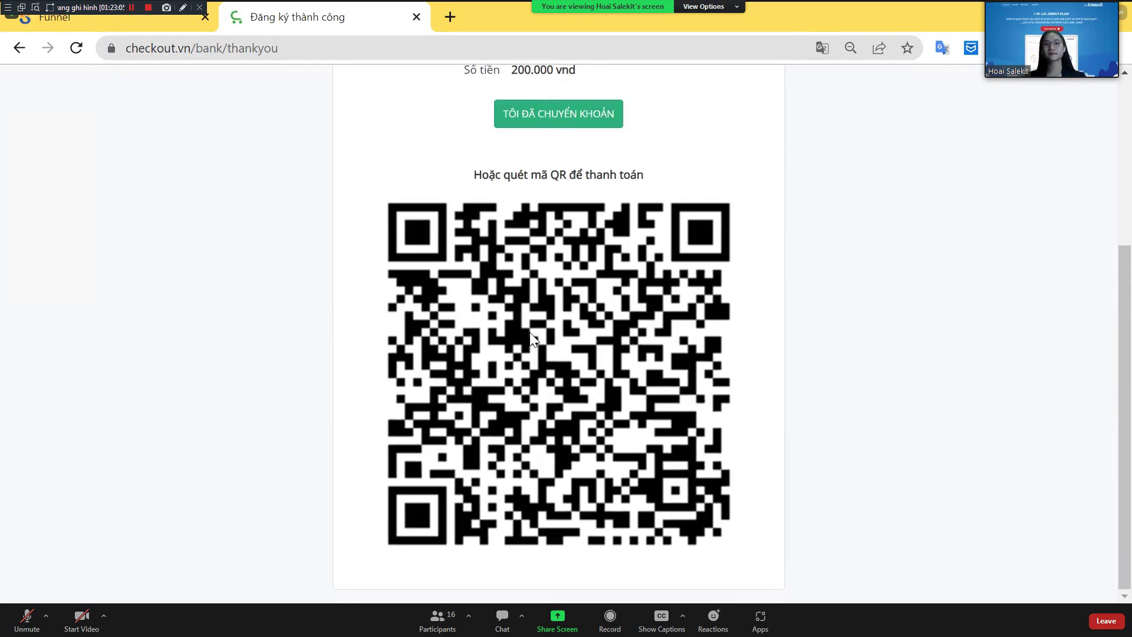
pyautogui.scroll(4, 530, 332)
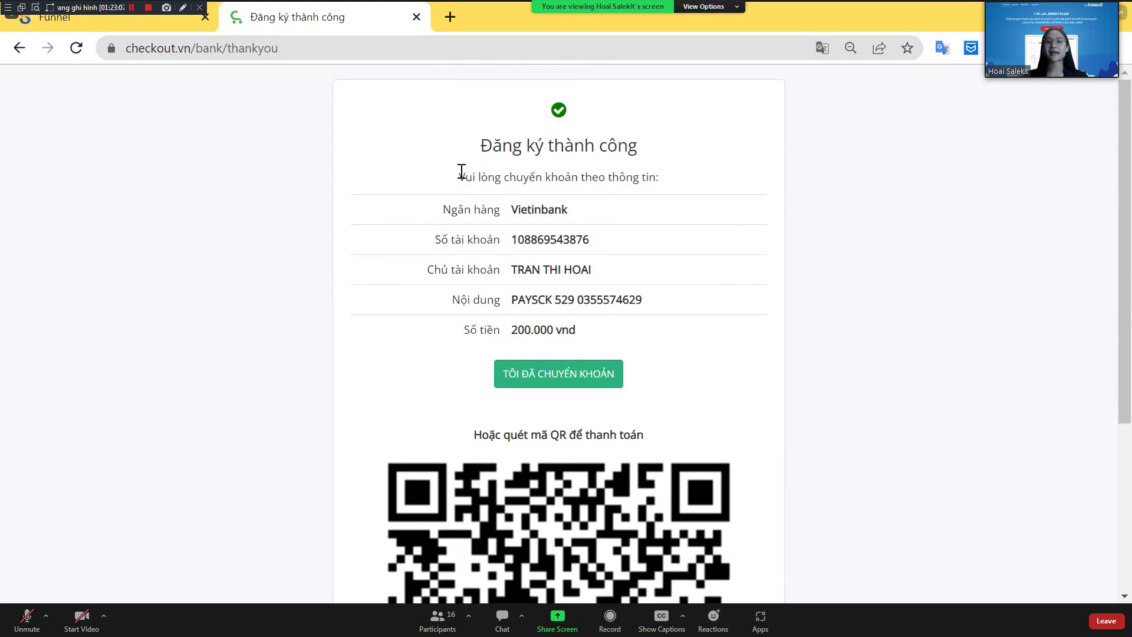
pyautogui.moveTo(458, 177); pyautogui.dragTo(638, 197)
pyautogui.click(594, 252)
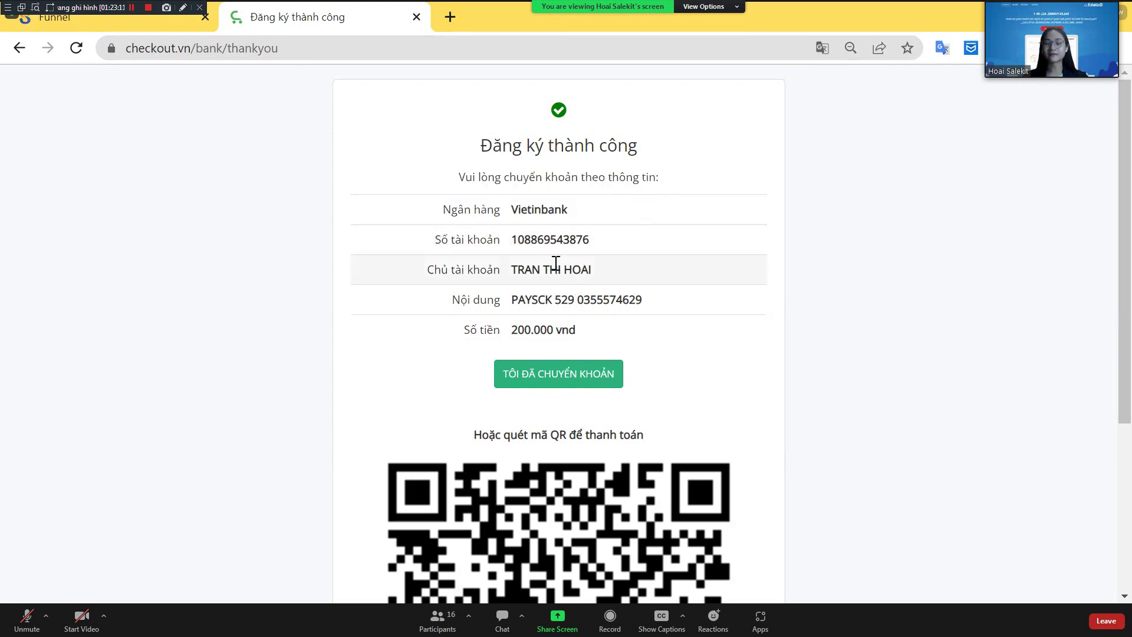
# Examine the payment QR code together with the transfer details, reducing the page zoom to 67% to fit more of both
pyautogui.scroll(-3, 556, 263)
pyautogui.scroll(3, 538, 325)
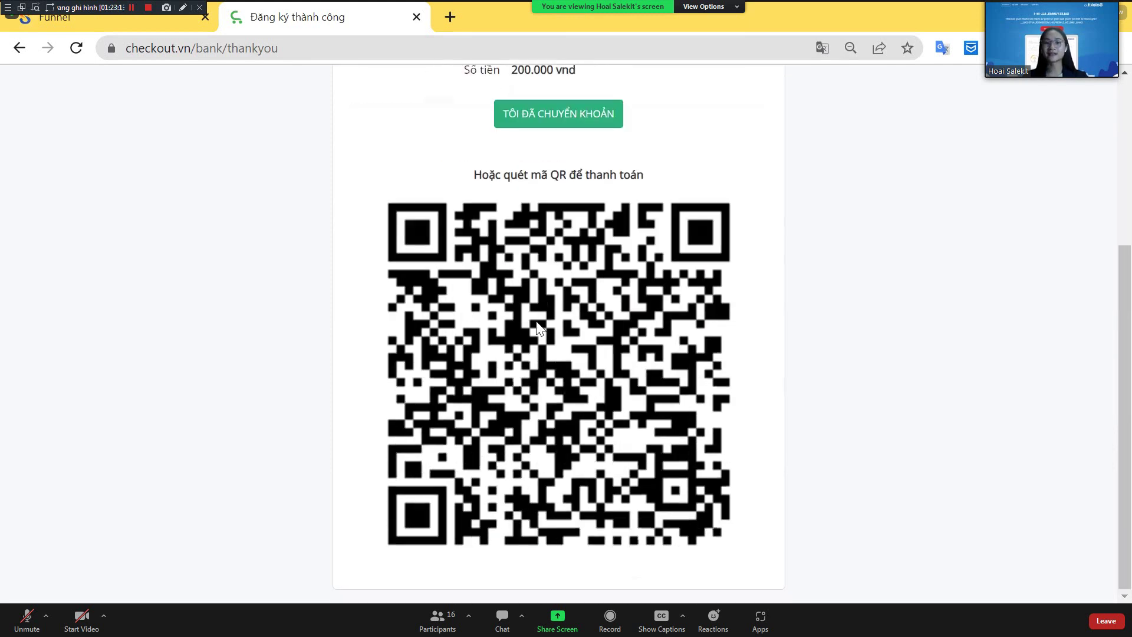
pyautogui.scroll(-4, 742, 437)
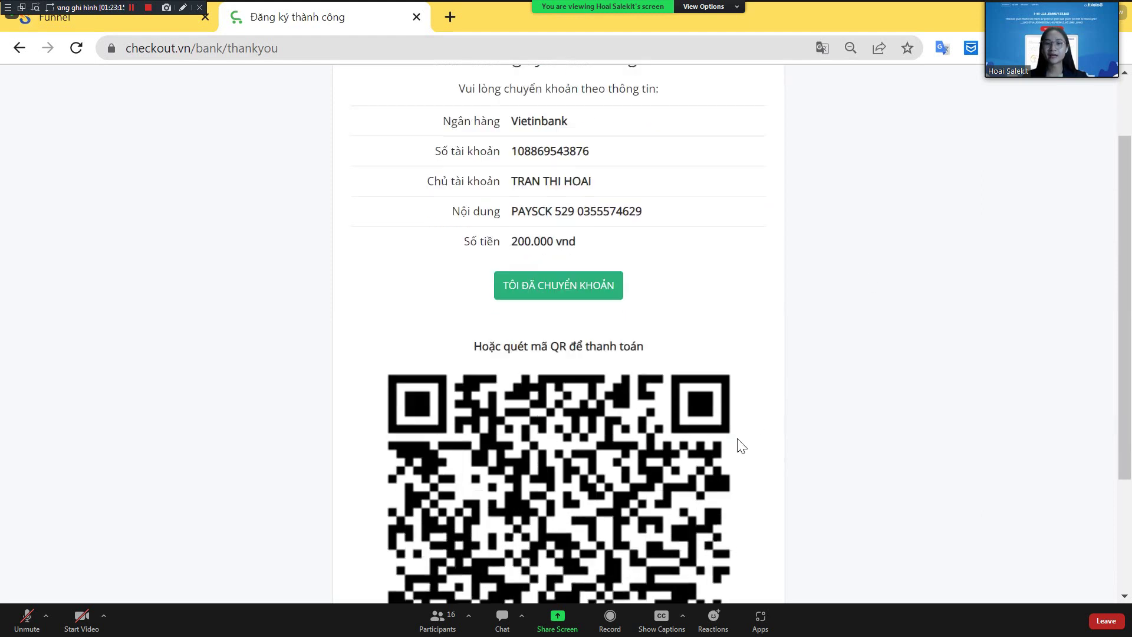
pyautogui.scroll(2, 737, 489)
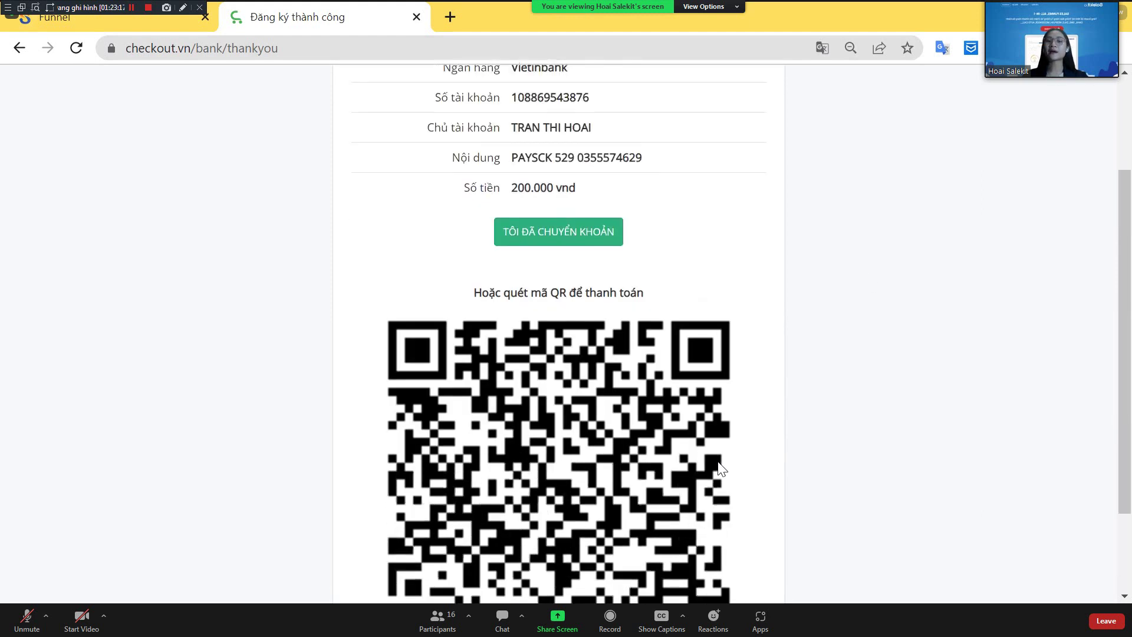
pyautogui.scroll(-1, 543, 415)
pyautogui.scroll(3, 570, 389)
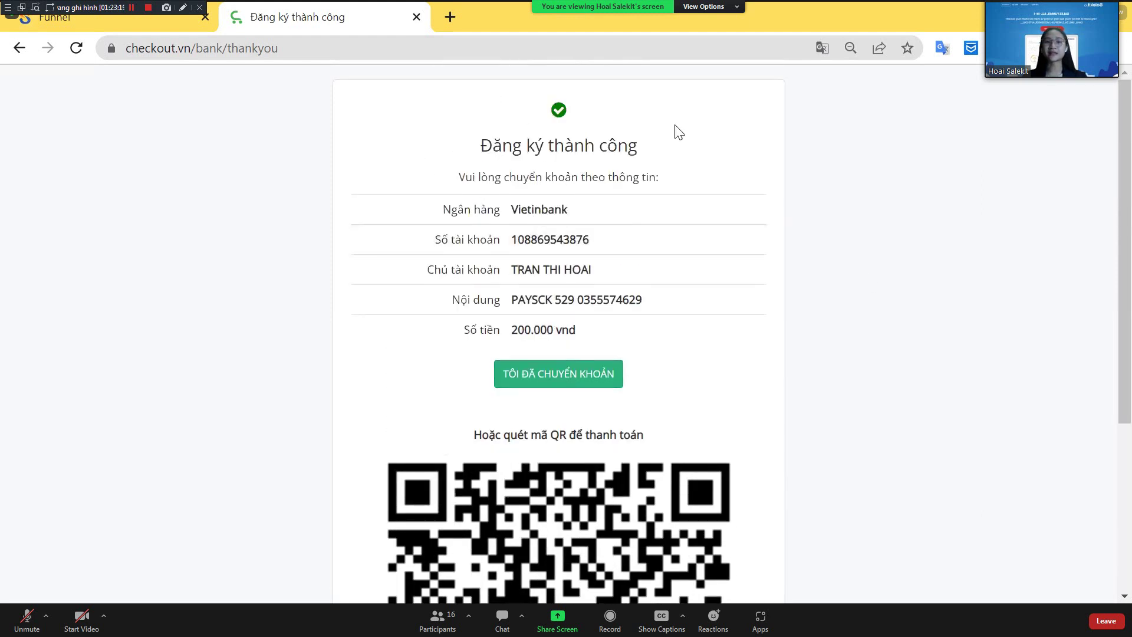
pyautogui.scroll(-4, 664, 437)
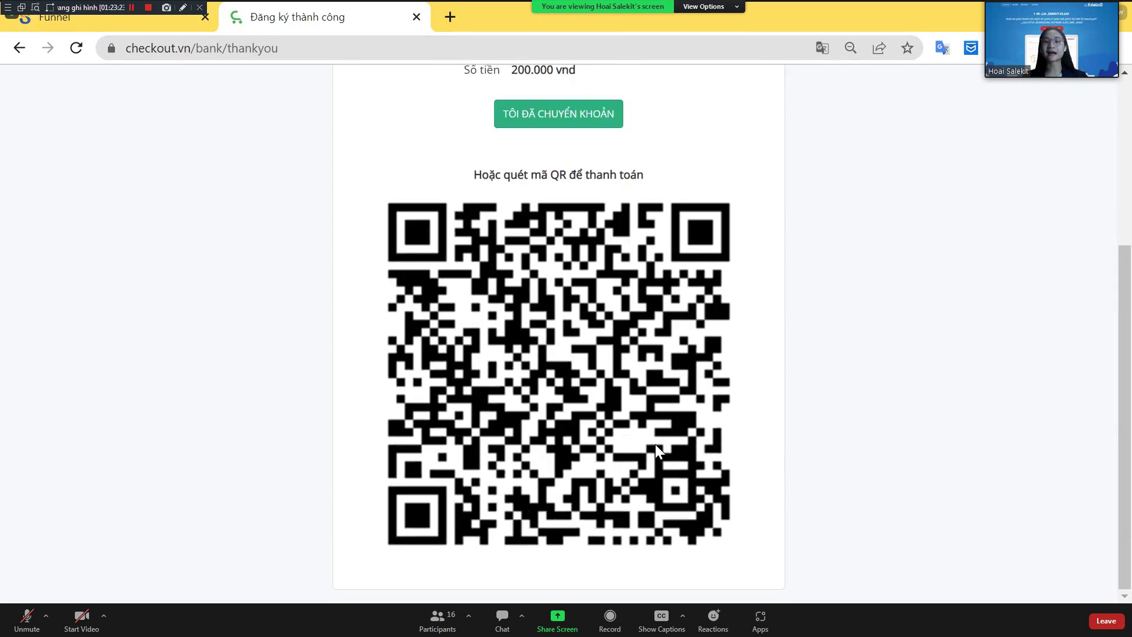
pyautogui.hotkey('ctrl', '-')
pyautogui.scroll(3, 655, 444)
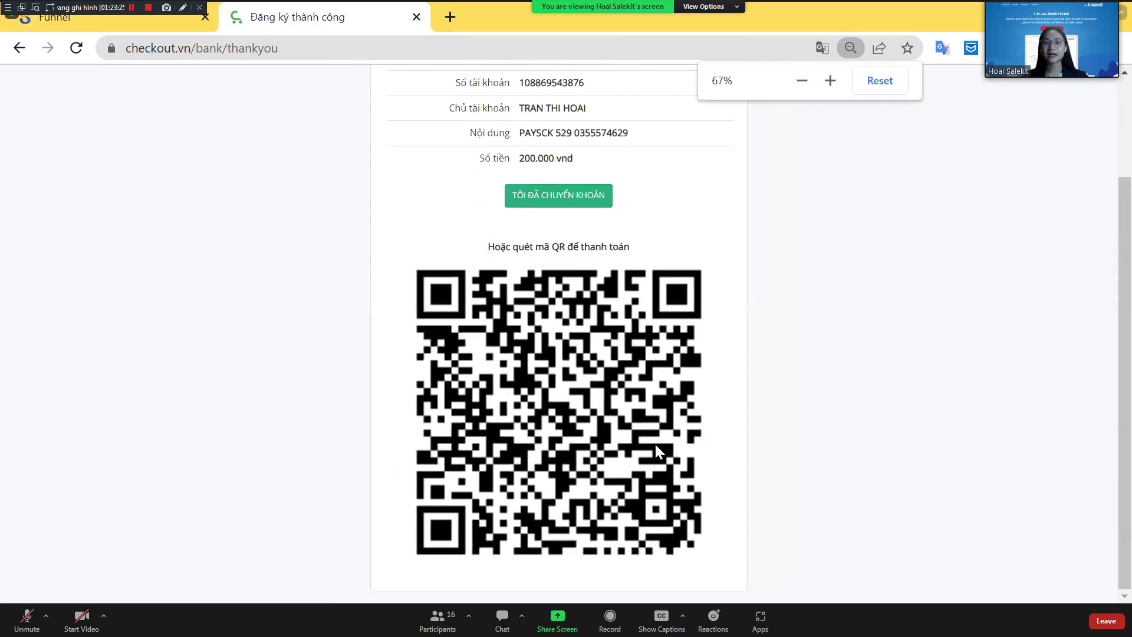
pyautogui.scroll(-2, 656, 444)
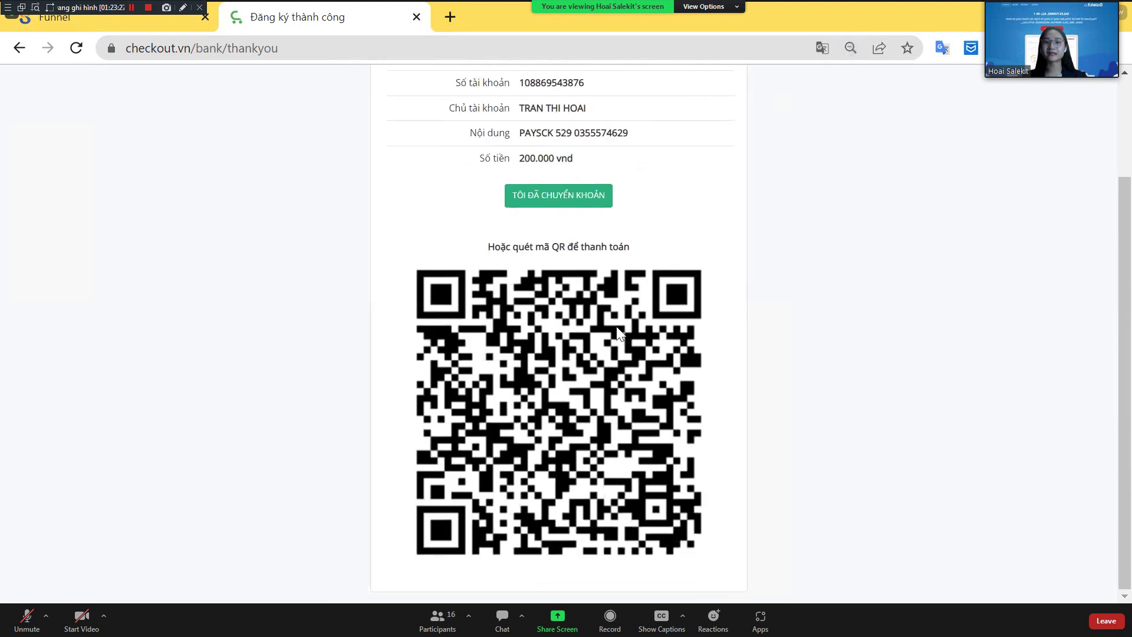
# Switch to the Zoom meeting chat and write "Quét mã QR toàn báo định dang" as a message to Everyone
pyautogui.click(502, 618)
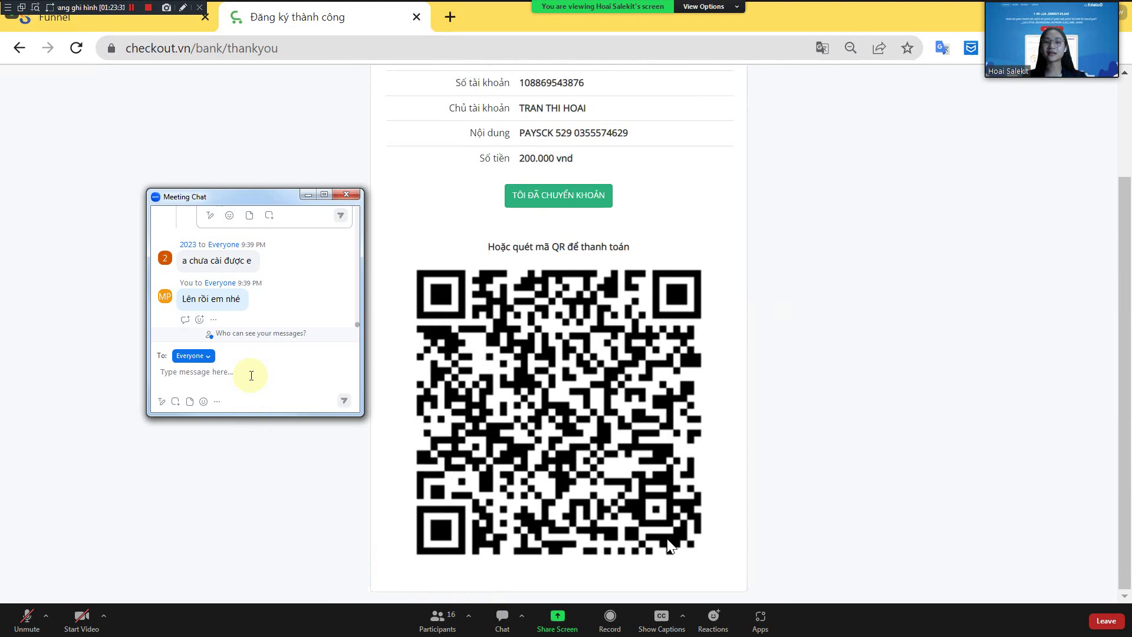
pyautogui.write('Quet mã QR toàn ba')
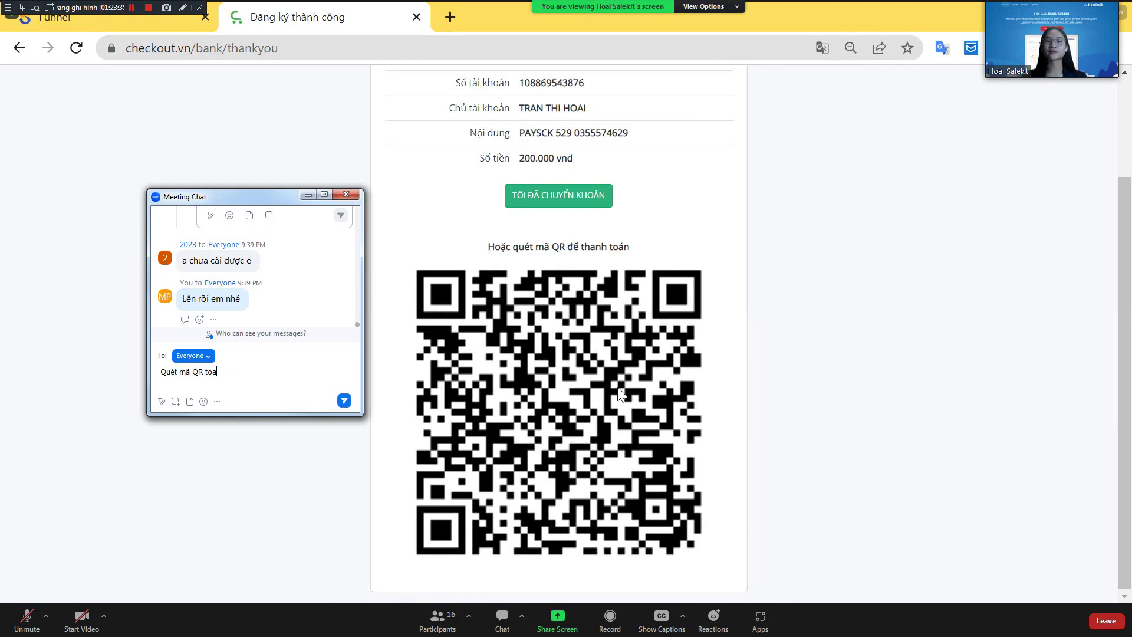
pyautogui.write('o đinh đan')
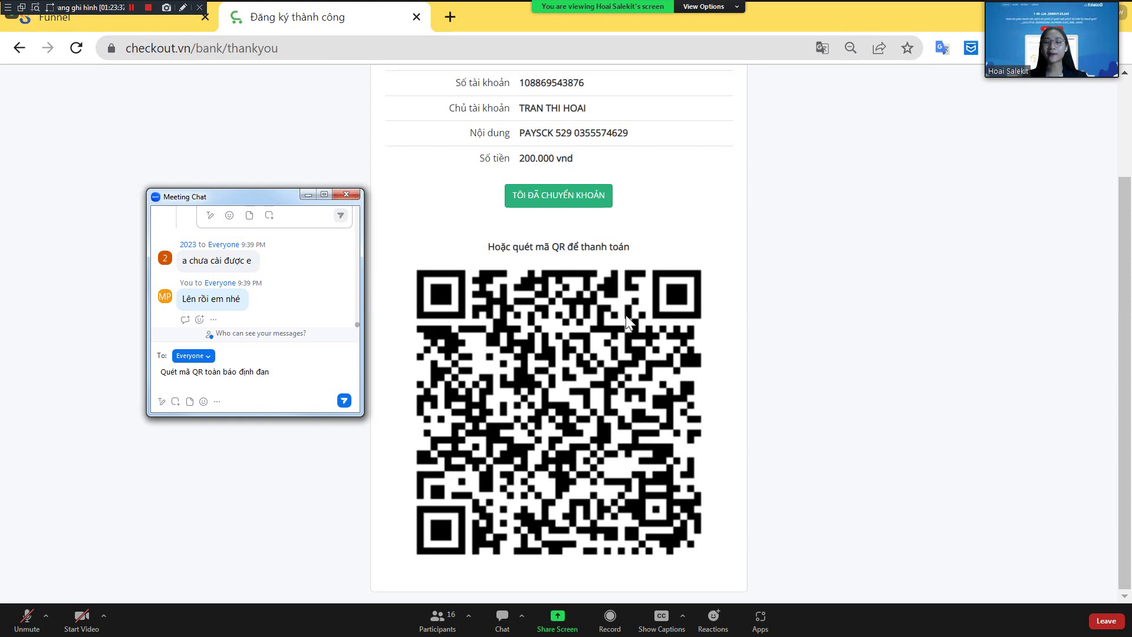
pyautogui.write('j dangj')
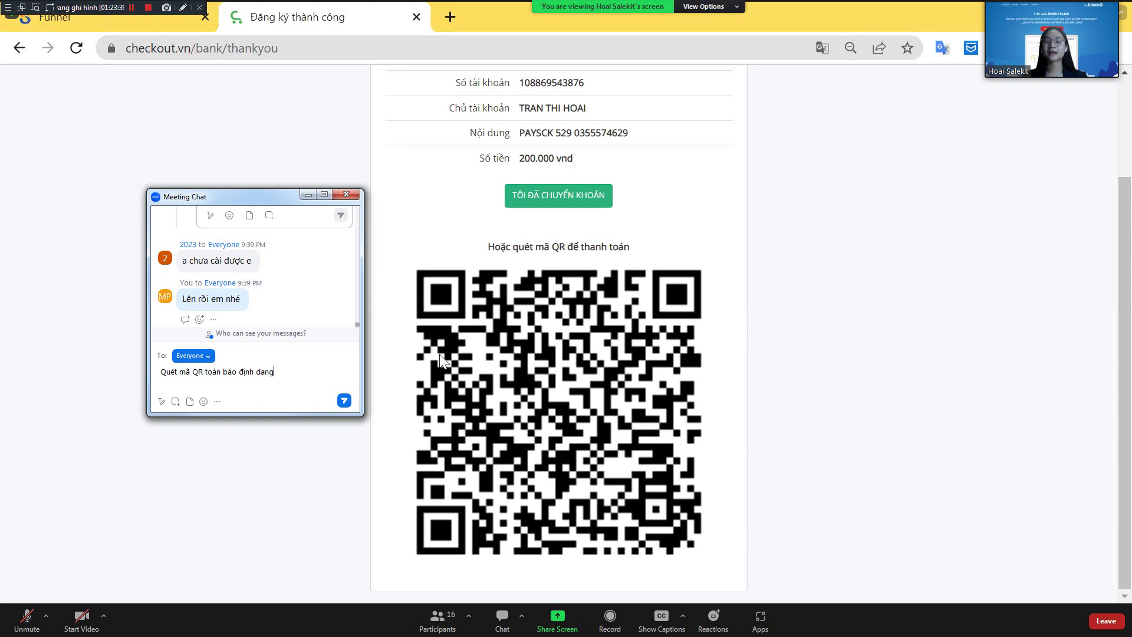